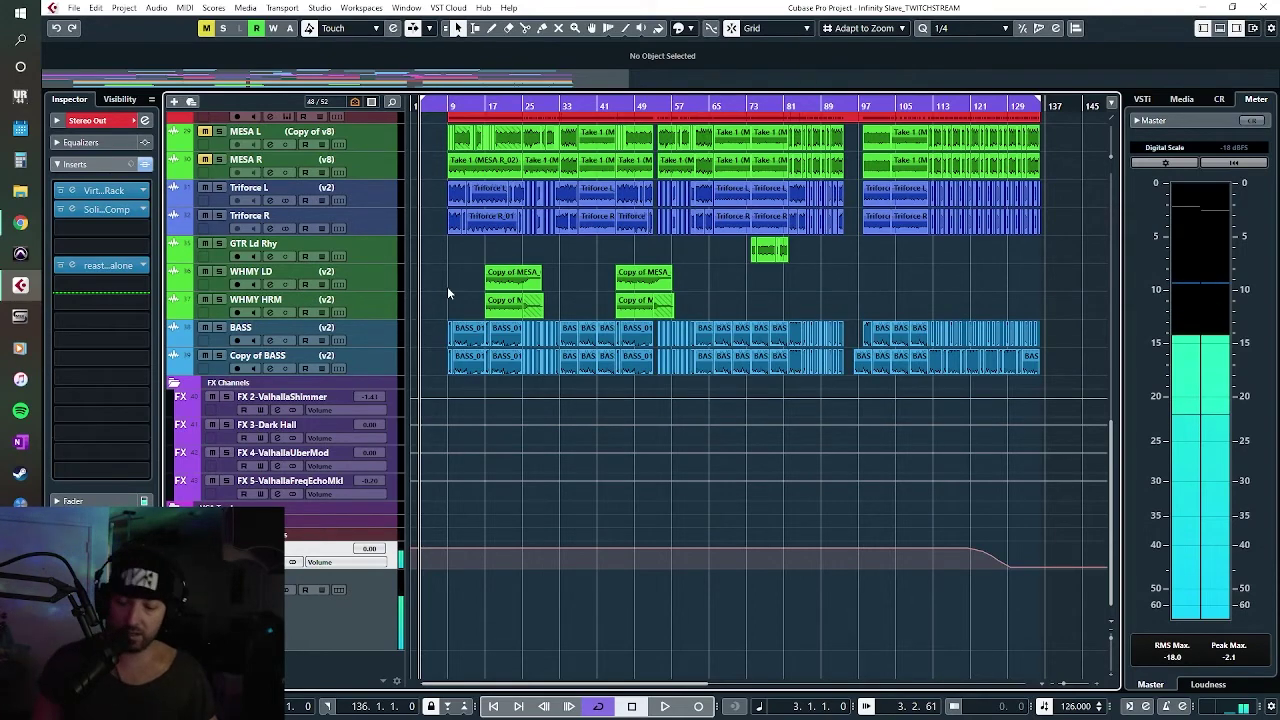
Step: Look over the arrangement's guitar, bass, drum, synth and vocal tracks around the start of the song
{"action": "scroll", "coordinate": [447, 286], "scroll_direction": "up", "scroll_amount": 6}
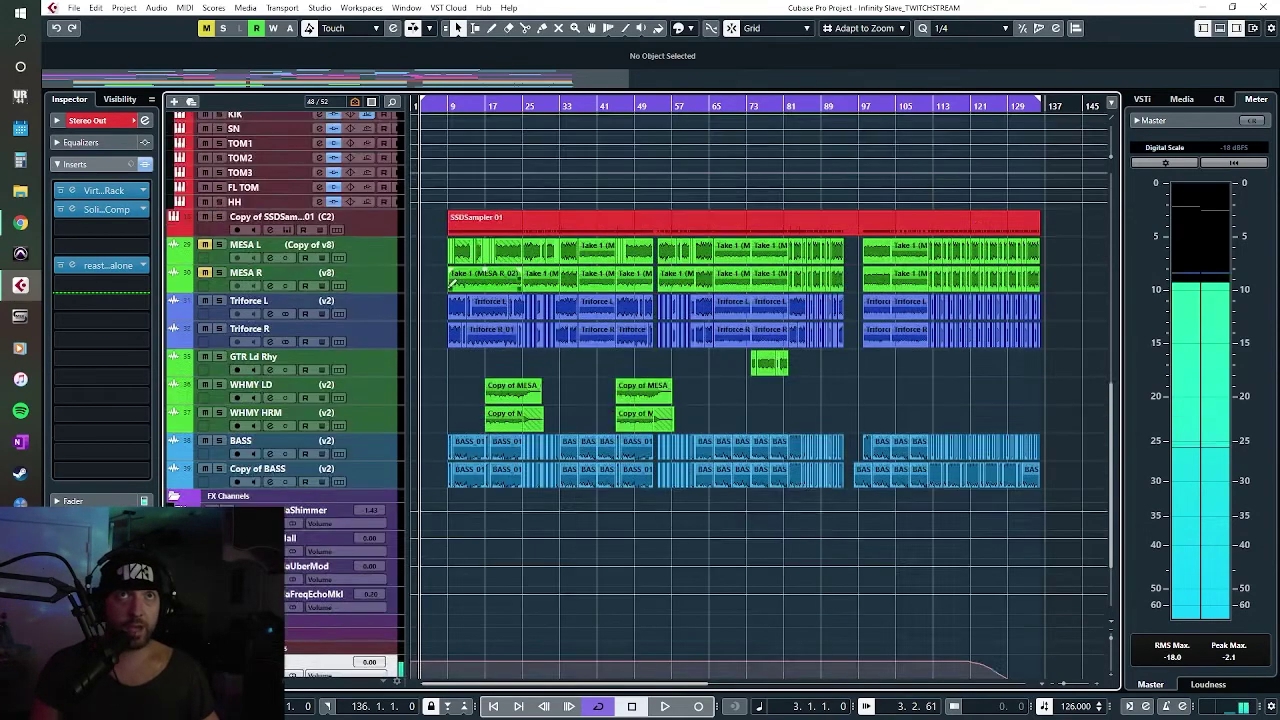
{"action": "scroll", "coordinate": [565, 315], "scroll_direction": "up", "scroll_amount": 2}
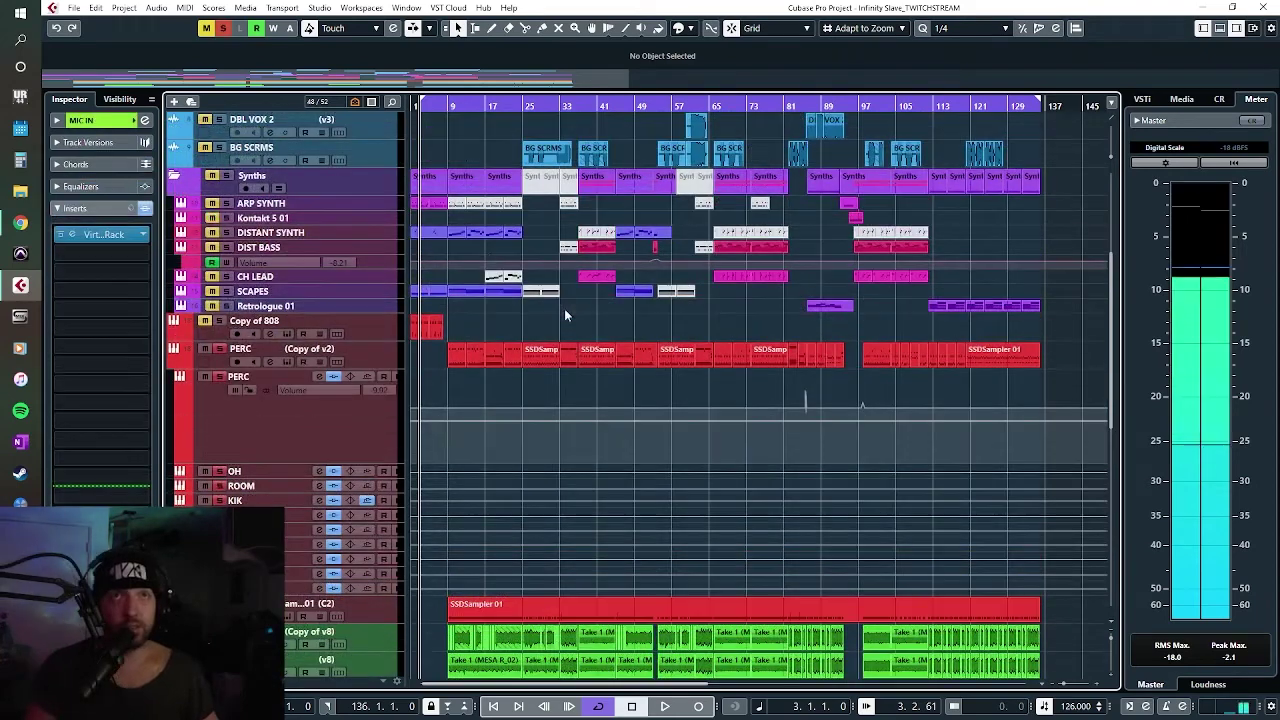
{"action": "key", "text": "h"}
{"action": "key", "text": "h"}
{"action": "key", "text": "h"}
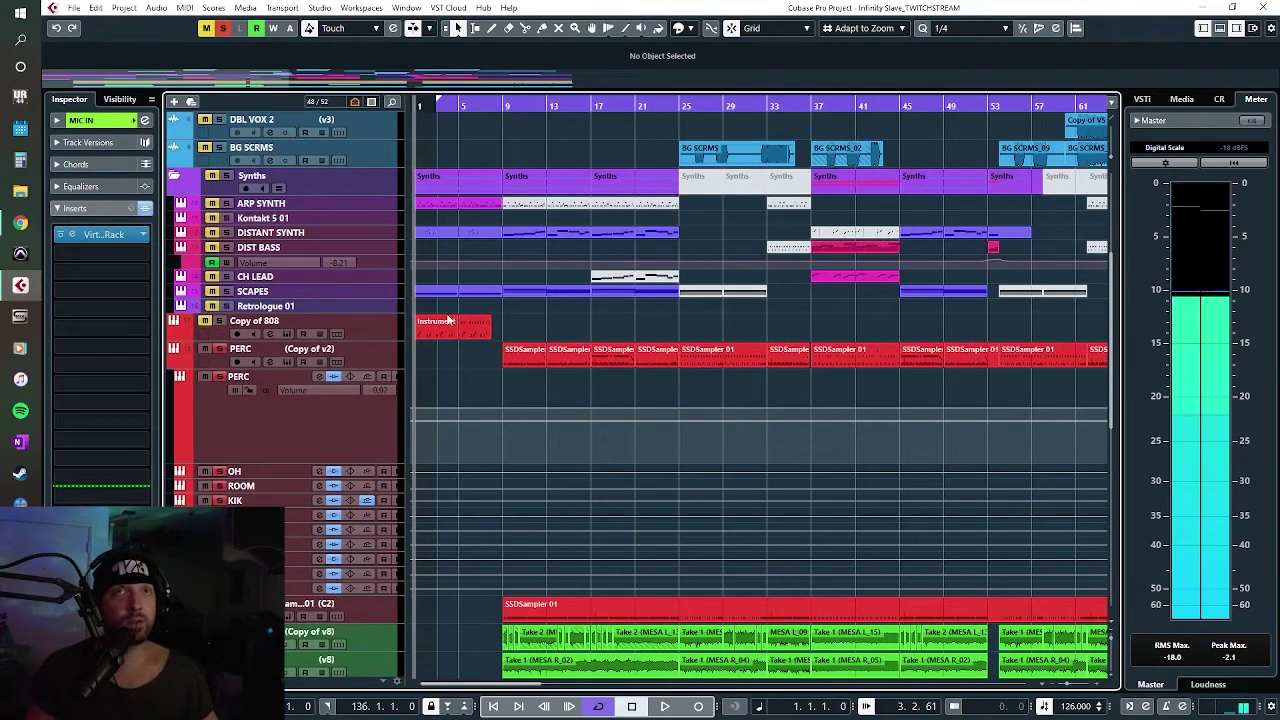
{"action": "scroll", "coordinate": [716, 359], "scroll_direction": "up", "scroll_amount": 5}
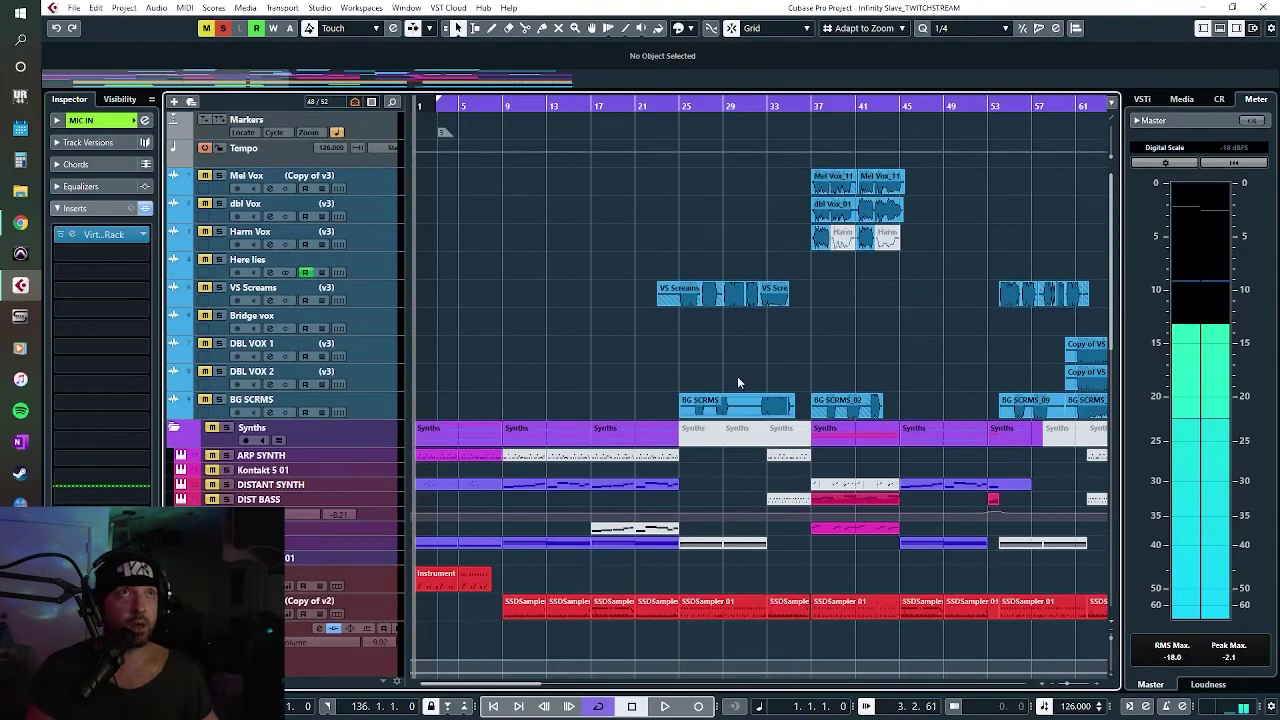
{"action": "scroll", "coordinate": [630, 251], "scroll_direction": "down", "scroll_amount": 5}
Step: Play the intro from bar 1 and solo the Copy of 808 track together with the soloed drum tracks
{"action": "key", "text": "h"}
{"action": "key", "text": "h"}
{"action": "key", "text": "h"}
{"action": "key", "text": "h"}
{"action": "key", "text": "space"}
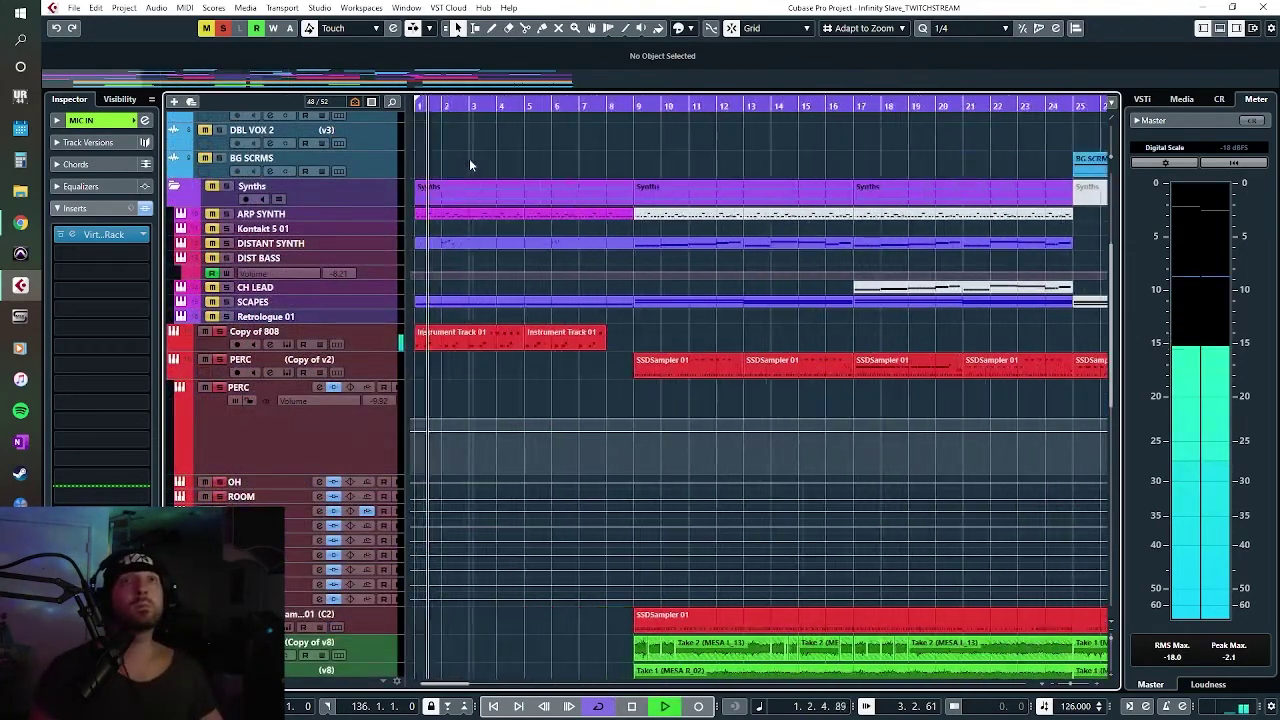
{"action": "key", "text": "h"}
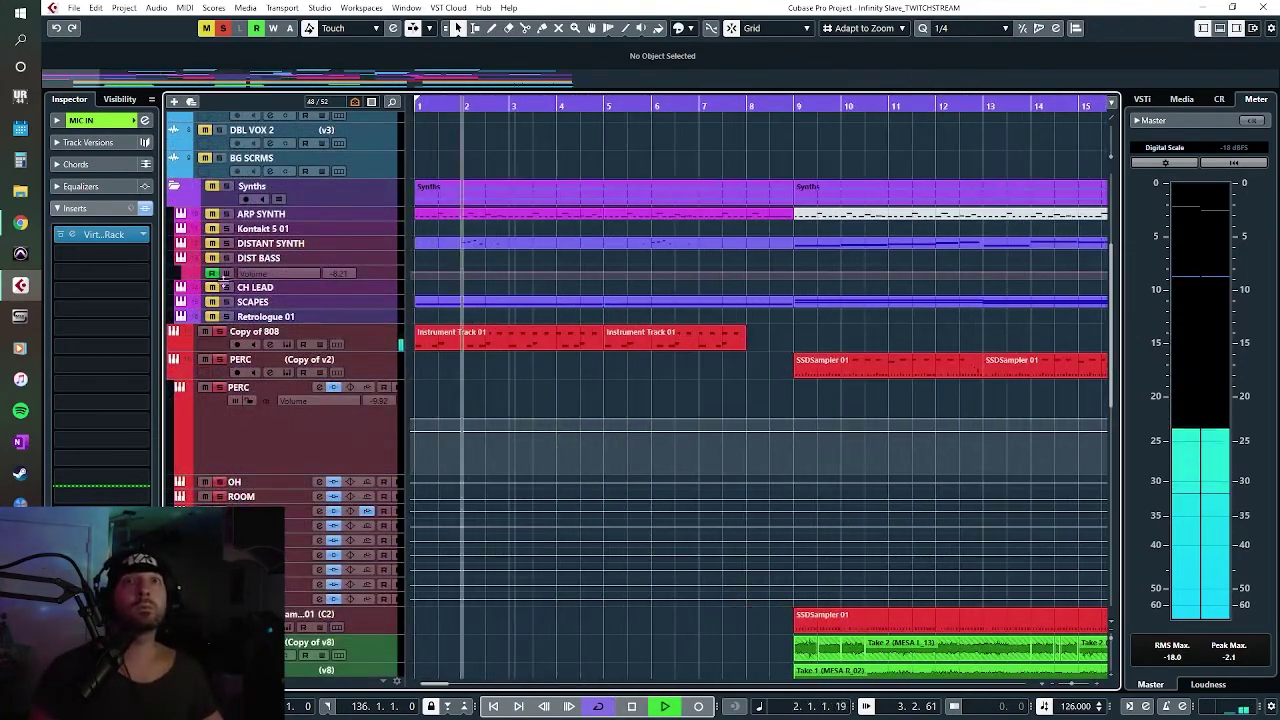
{"action": "left_click", "coordinate": [218, 331]}
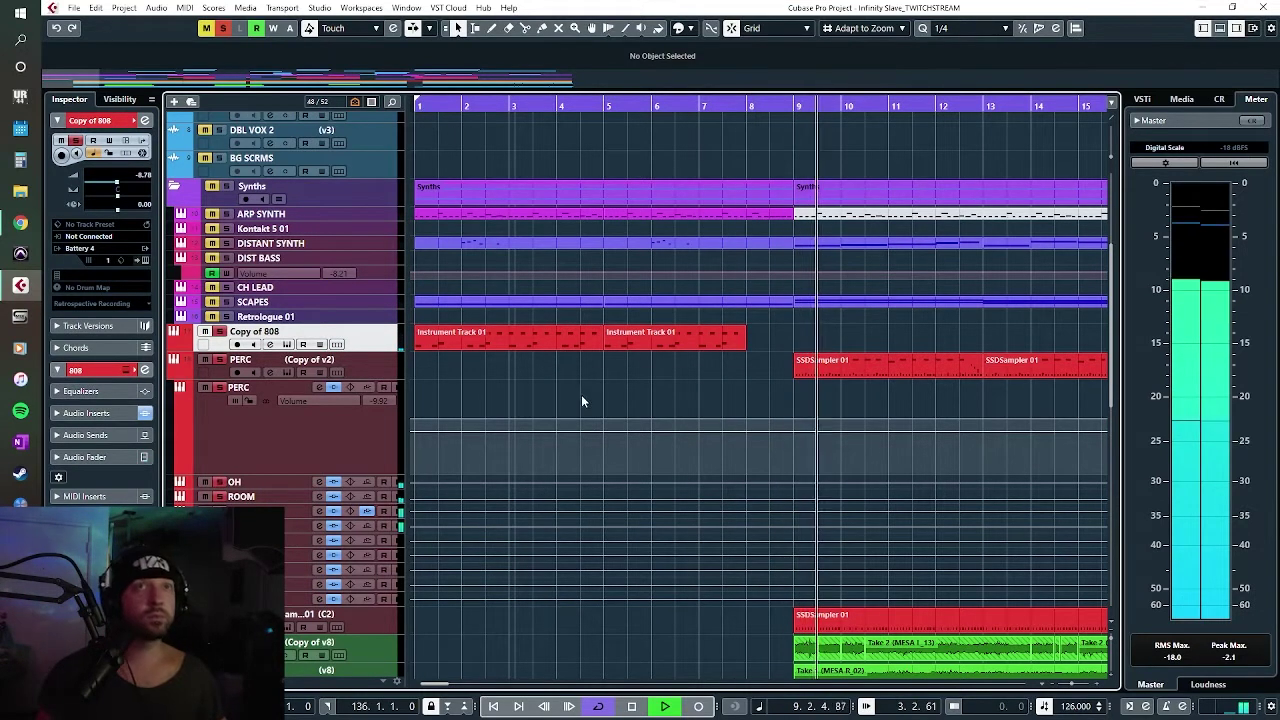
Step: Show the project's VST instruments and open the Battery 4 instrument used by the 808 track
{"action": "key", "text": "f"}
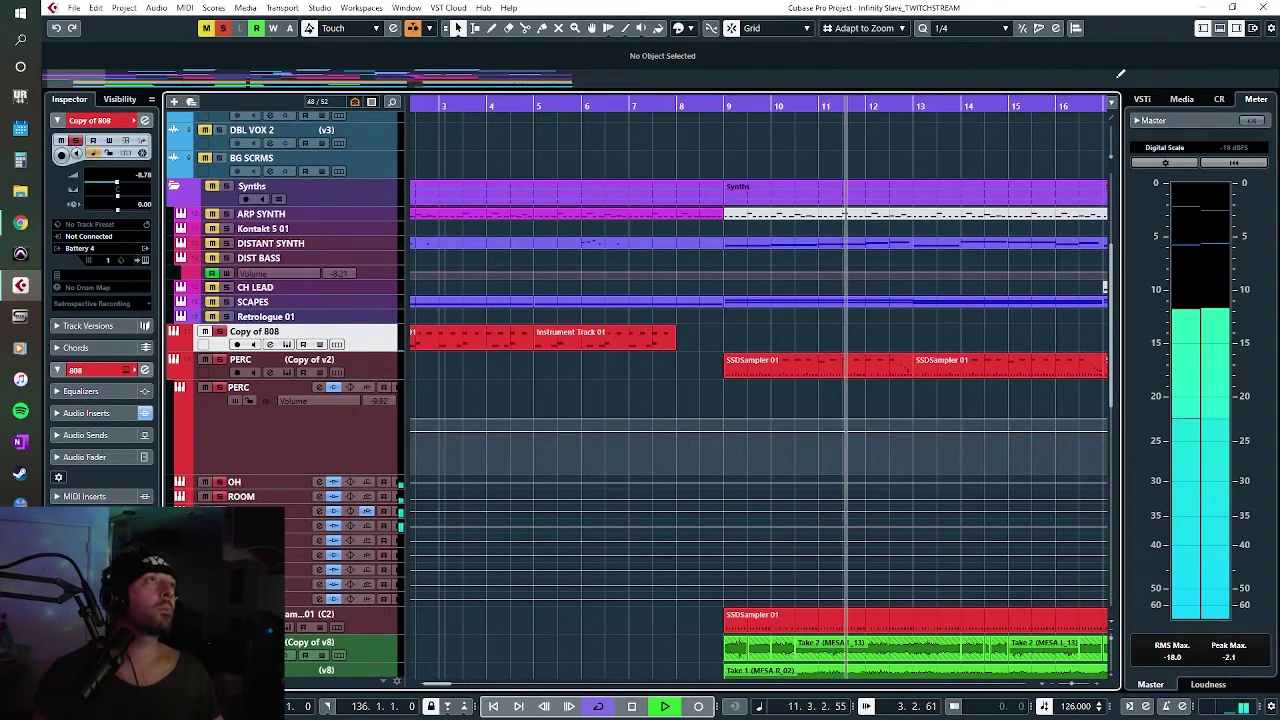
{"action": "left_click", "coordinate": [1219, 99]}
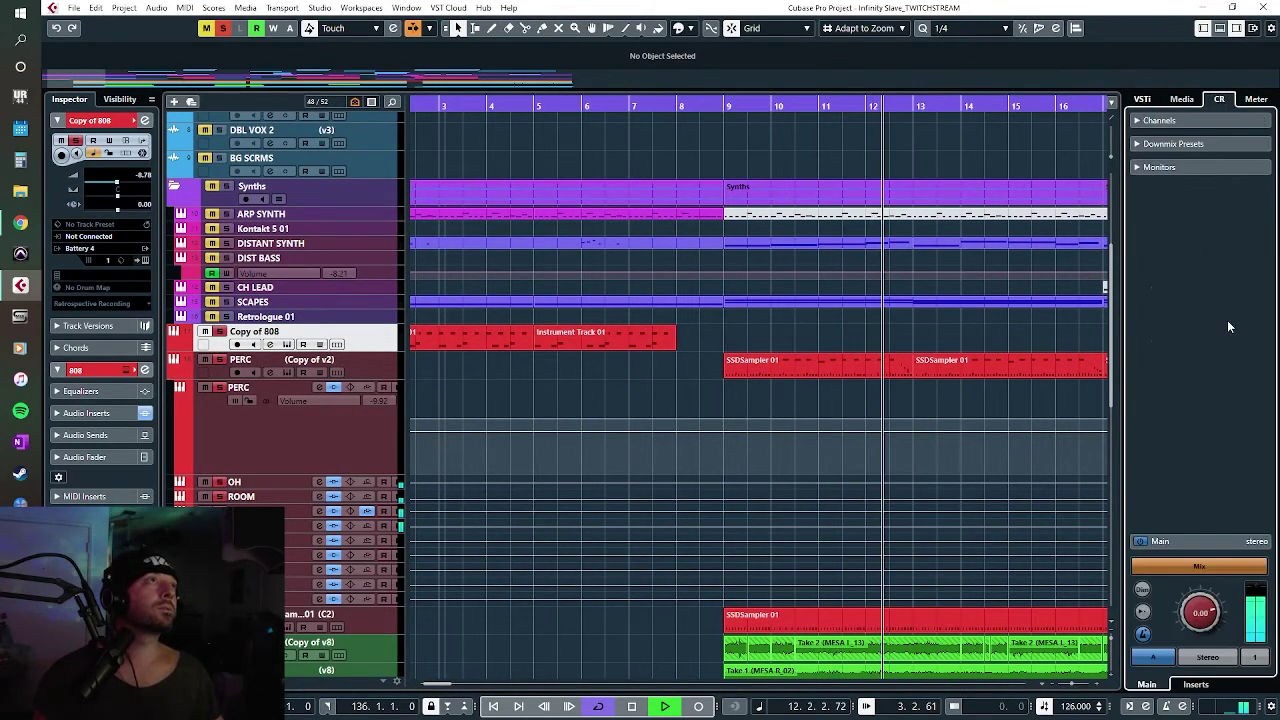
{"action": "left_click", "coordinate": [1142, 99]}
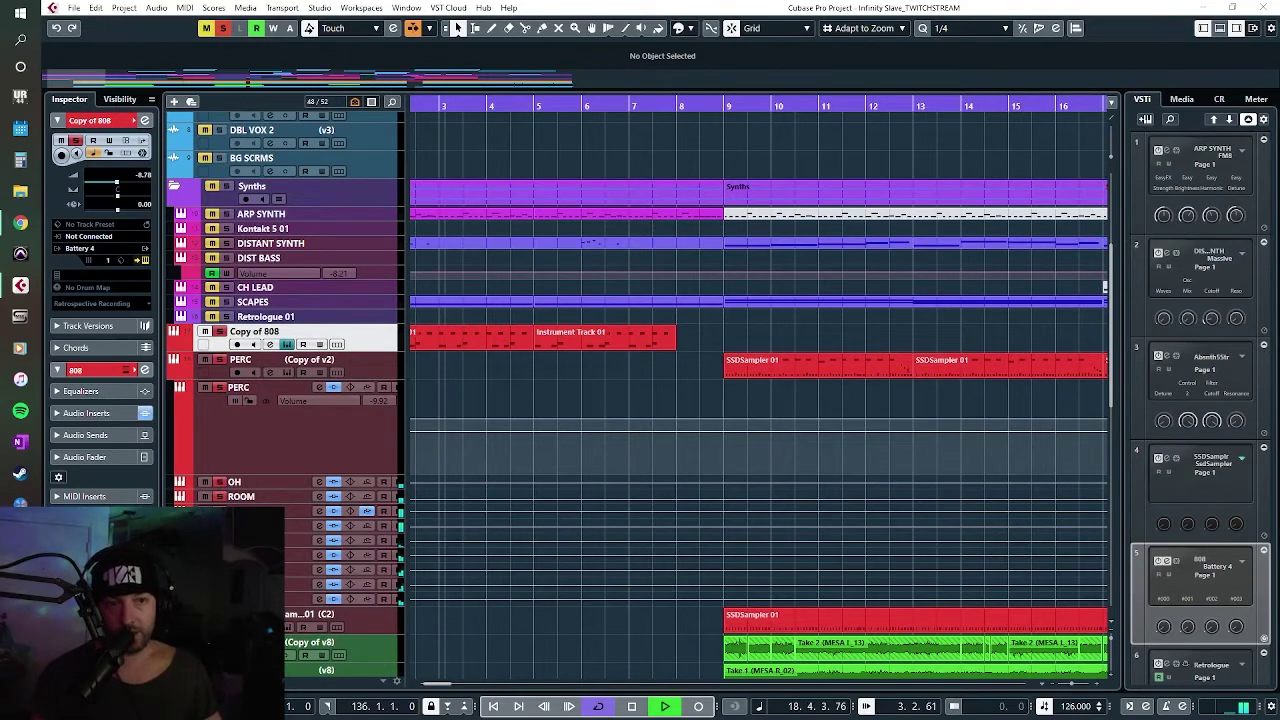
{"action": "left_click", "coordinate": [1161, 561]}
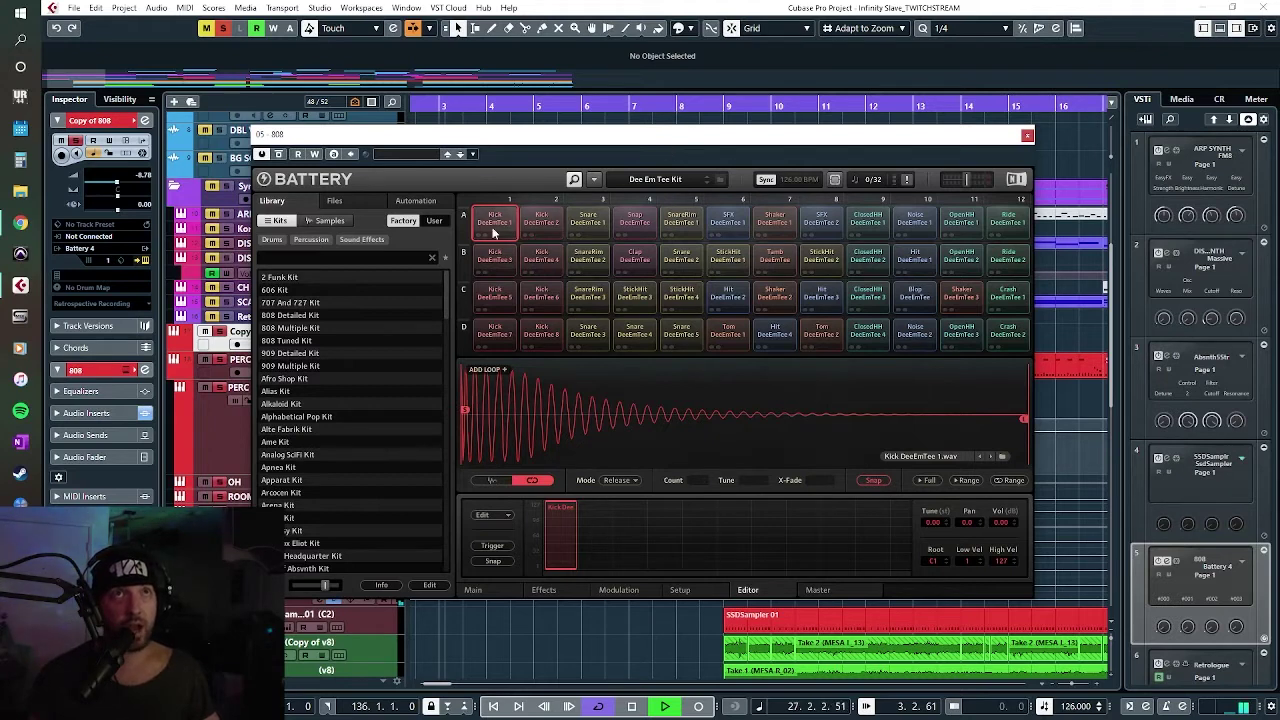
Step: Stop playback, audition the kick, snare, snap and SFX cells of the Dee Em Tee Kit, and close Battery
{"action": "key", "text": "space"}
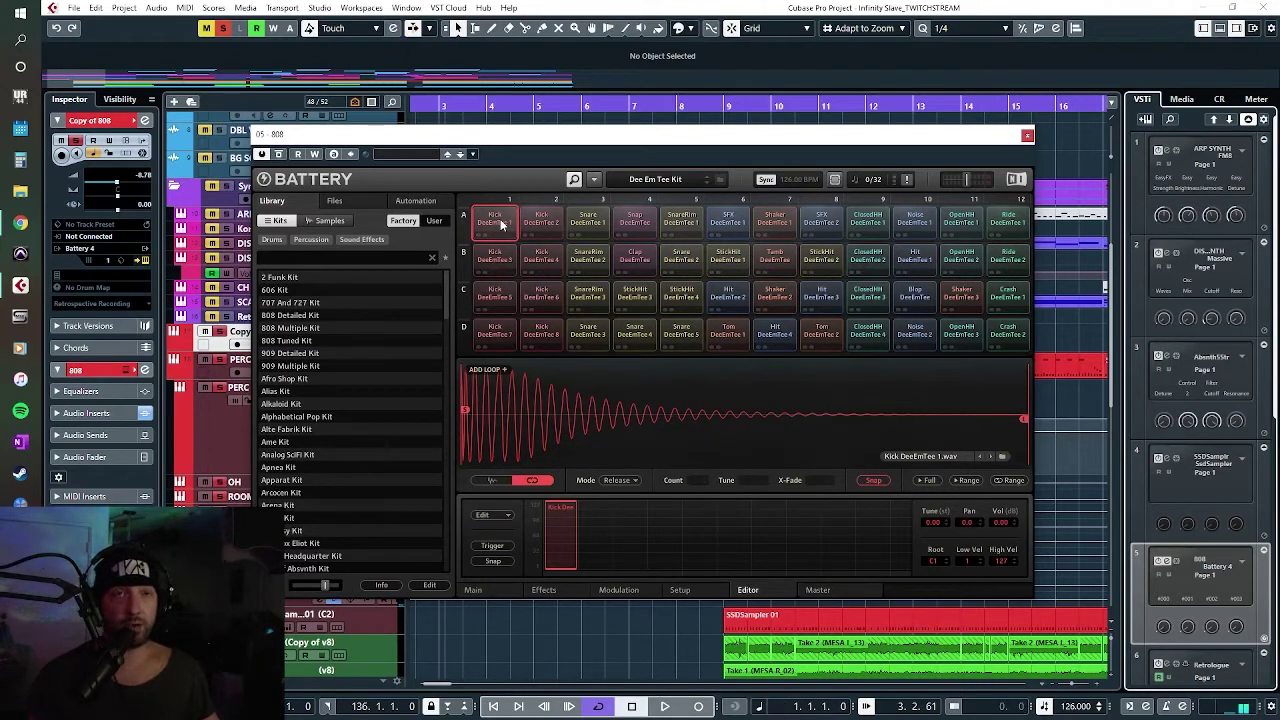
{"action": "left_click", "coordinate": [541, 224]}
{"action": "left_click", "coordinate": [588, 225]}
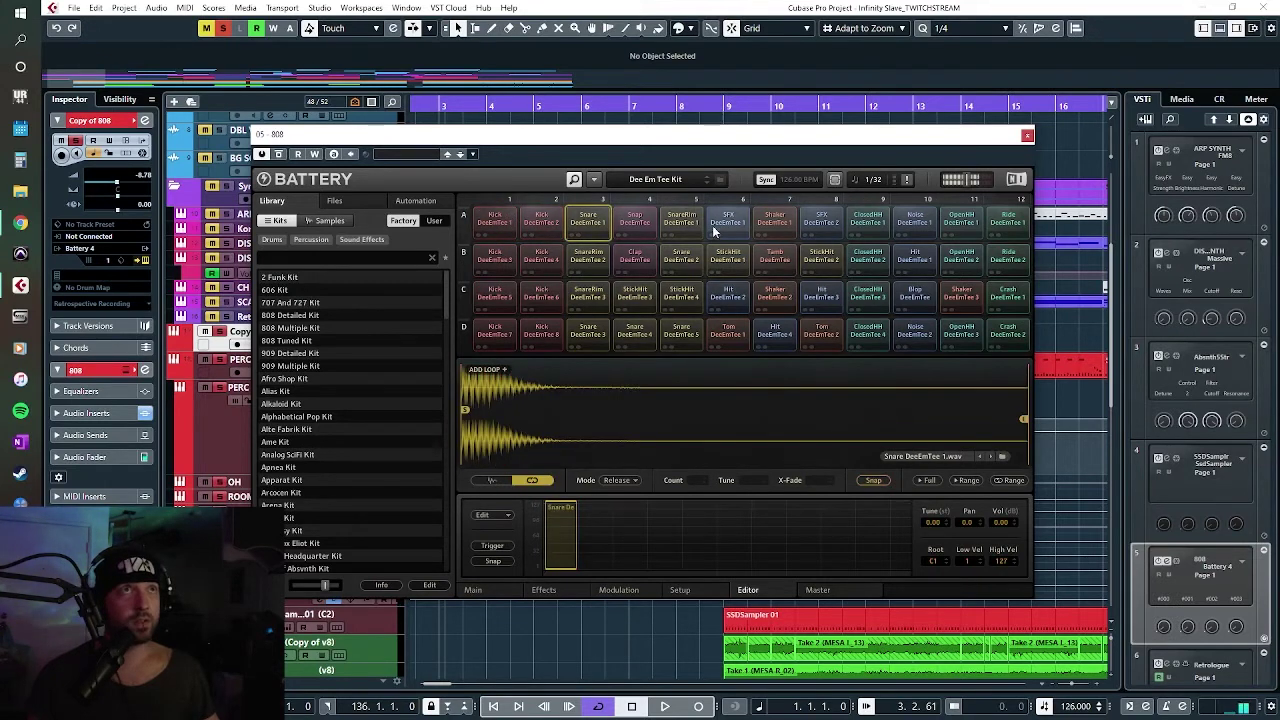
{"action": "left_click", "coordinate": [680, 224]}
{"action": "left_click", "coordinate": [634, 224]}
{"action": "left_click", "coordinate": [588, 224]}
{"action": "left_click", "coordinate": [541, 224]}
{"action": "left_click", "coordinate": [494, 224]}
{"action": "left_click", "coordinate": [494, 257]}
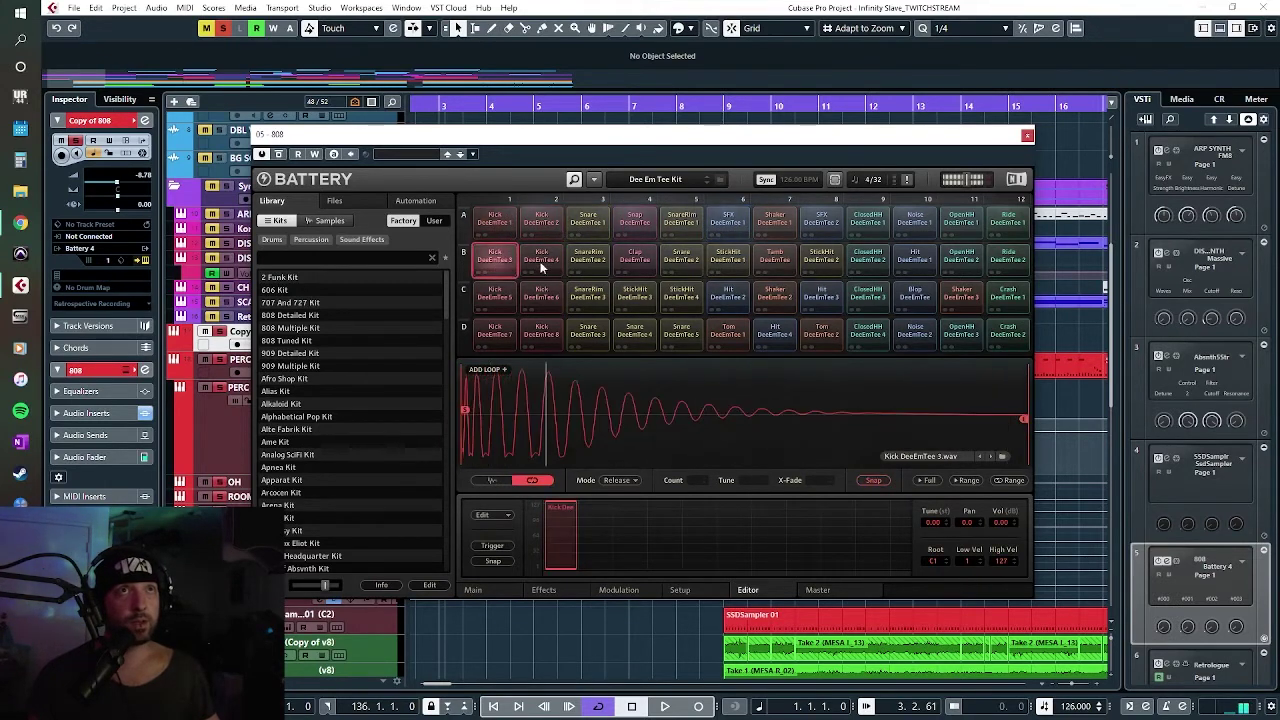
{"action": "left_click", "coordinate": [541, 265]}
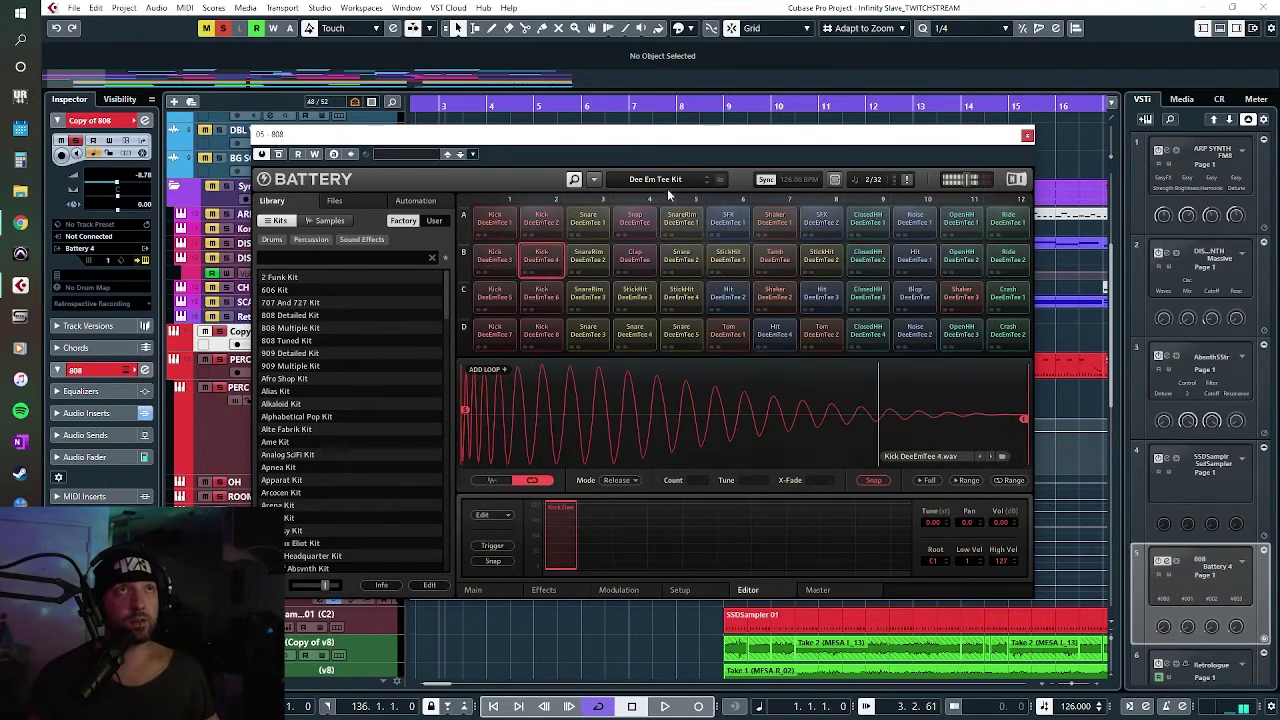
{"action": "left_click", "coordinate": [494, 225]}
{"action": "left_click", "coordinate": [494, 258]}
{"action": "left_click", "coordinate": [541, 258]}
{"action": "left_click", "coordinate": [541, 224]}
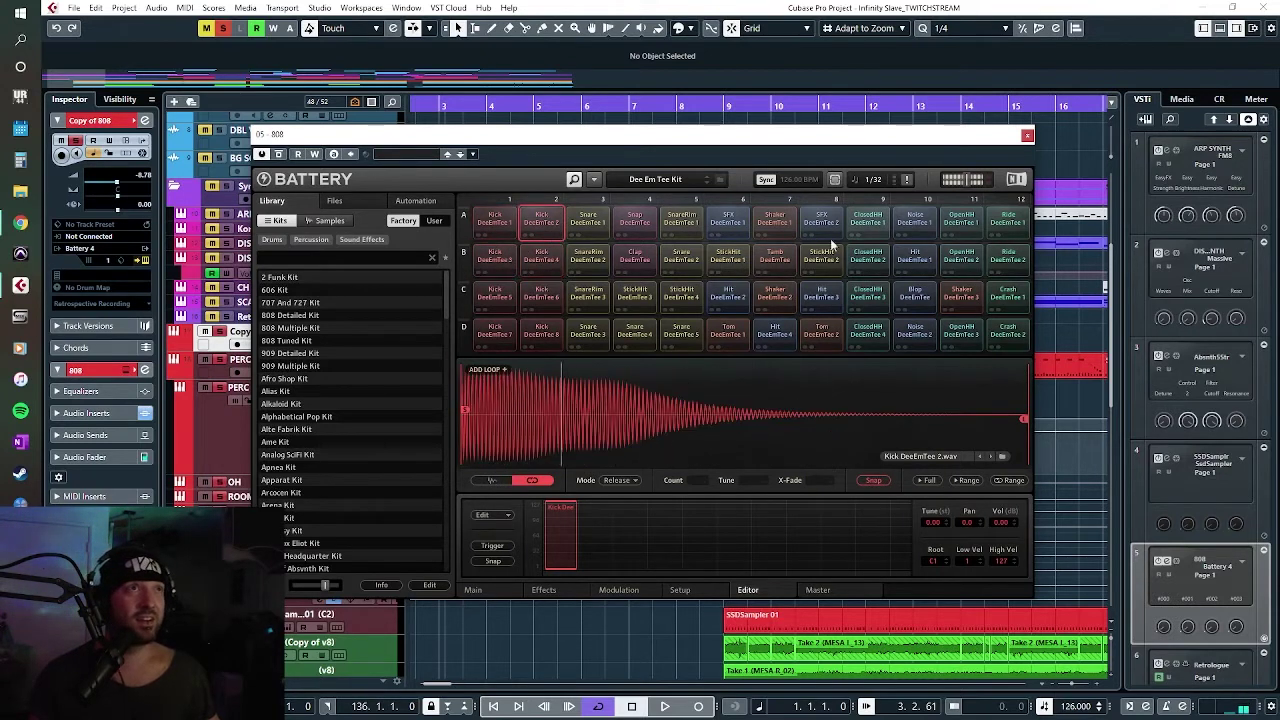
{"action": "left_click", "coordinate": [810, 218]}
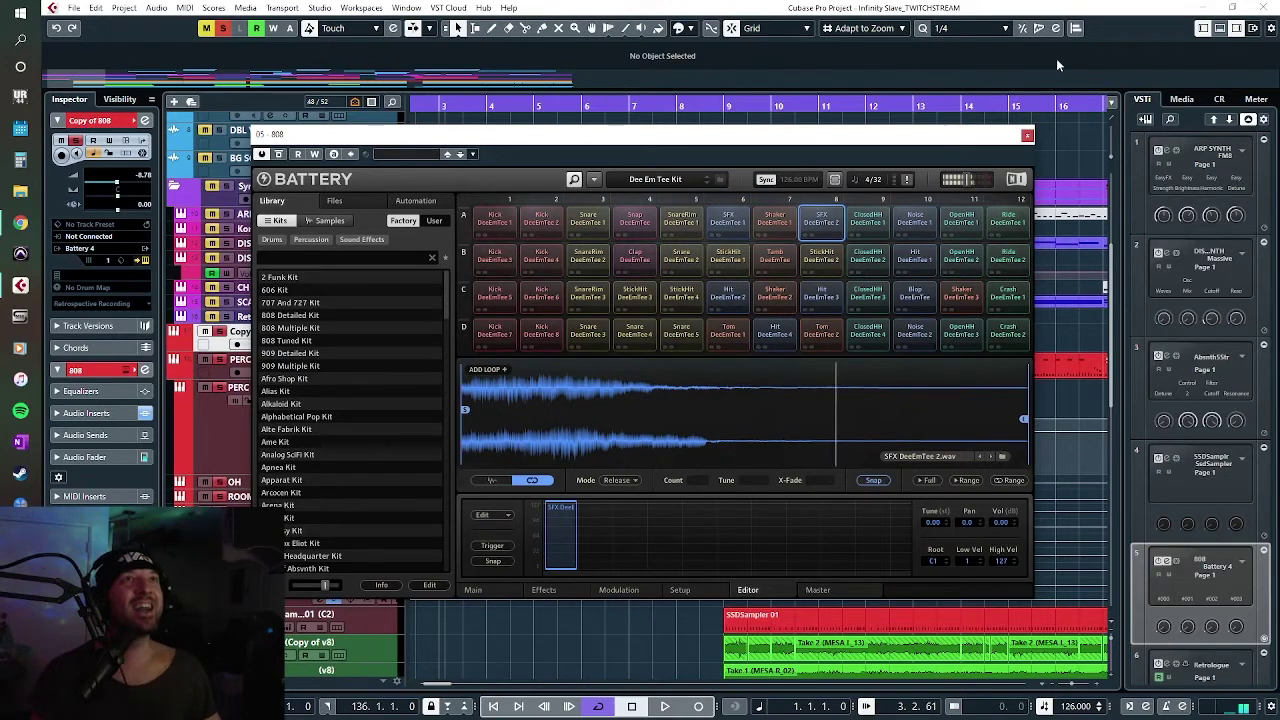
{"action": "left_click", "coordinate": [1027, 137]}
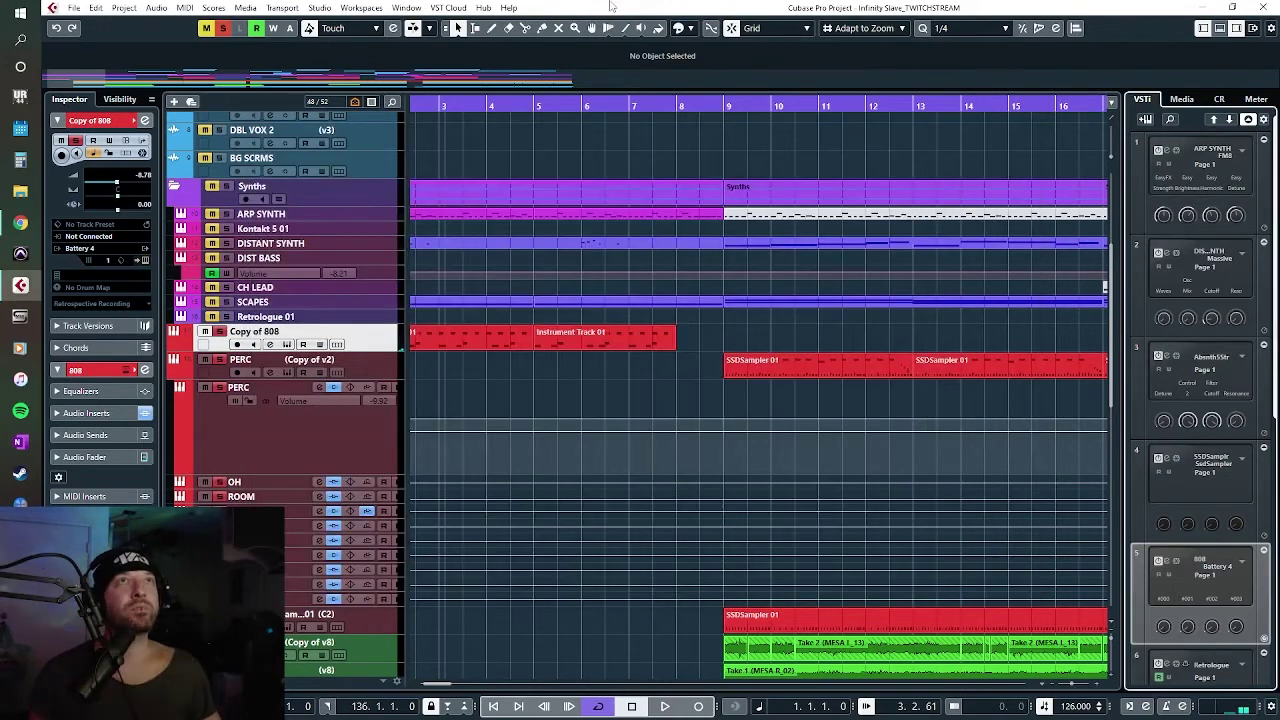
Step: Play the 808 intro part briefly, stop it and deactivate all soloed tracks
{"action": "key", "text": "space"}
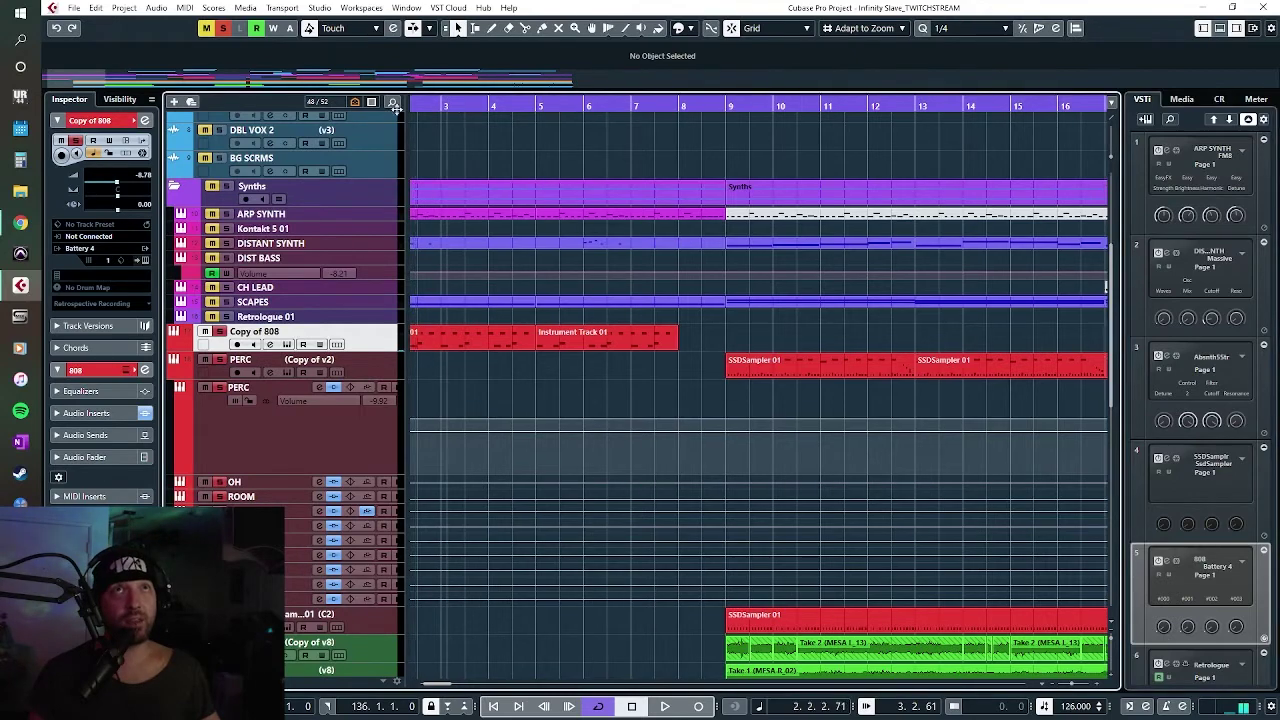
{"action": "key", "text": "space"}
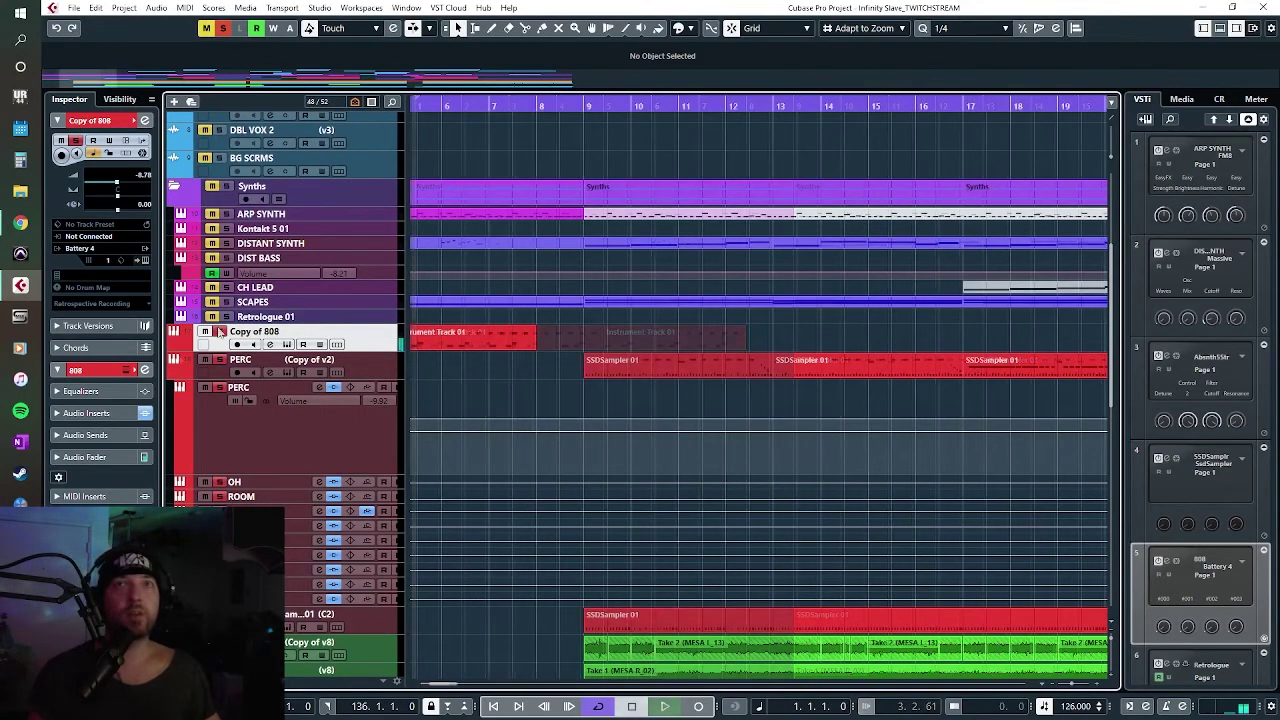
{"action": "scroll", "coordinate": [531, 400], "scroll_direction": "left", "scroll_amount": 5}
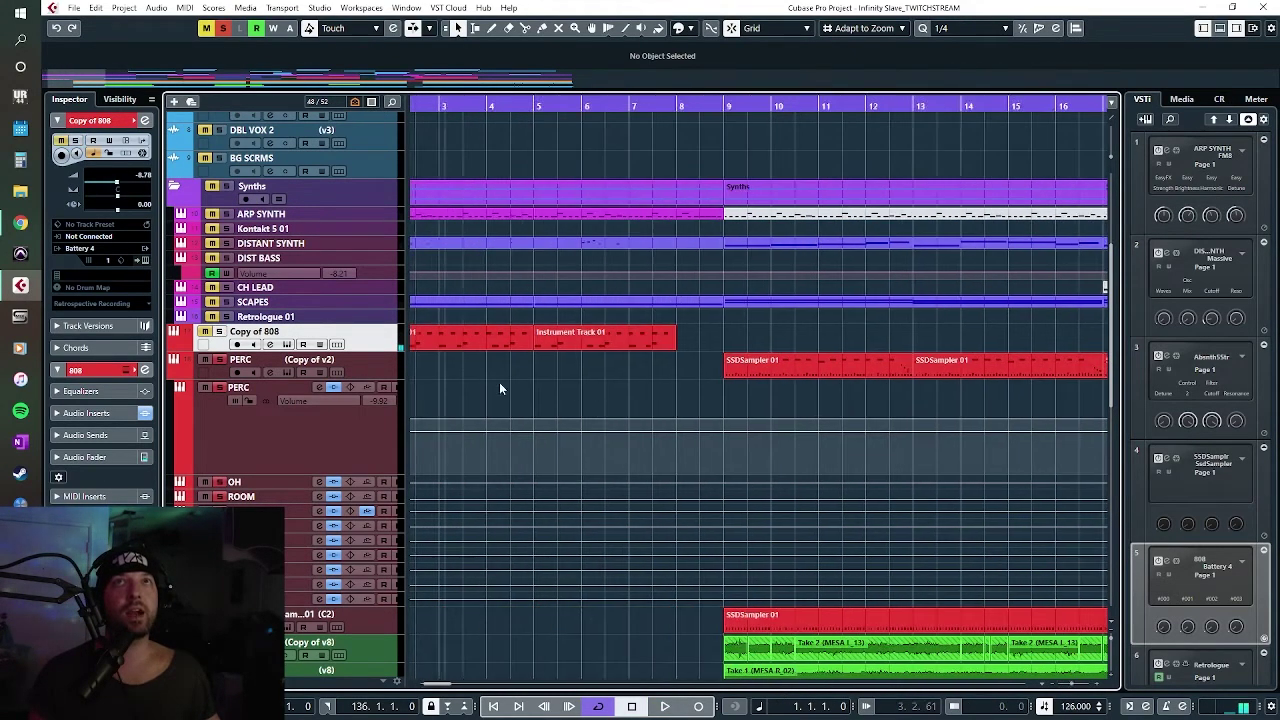
{"action": "left_click", "coordinate": [221, 29]}
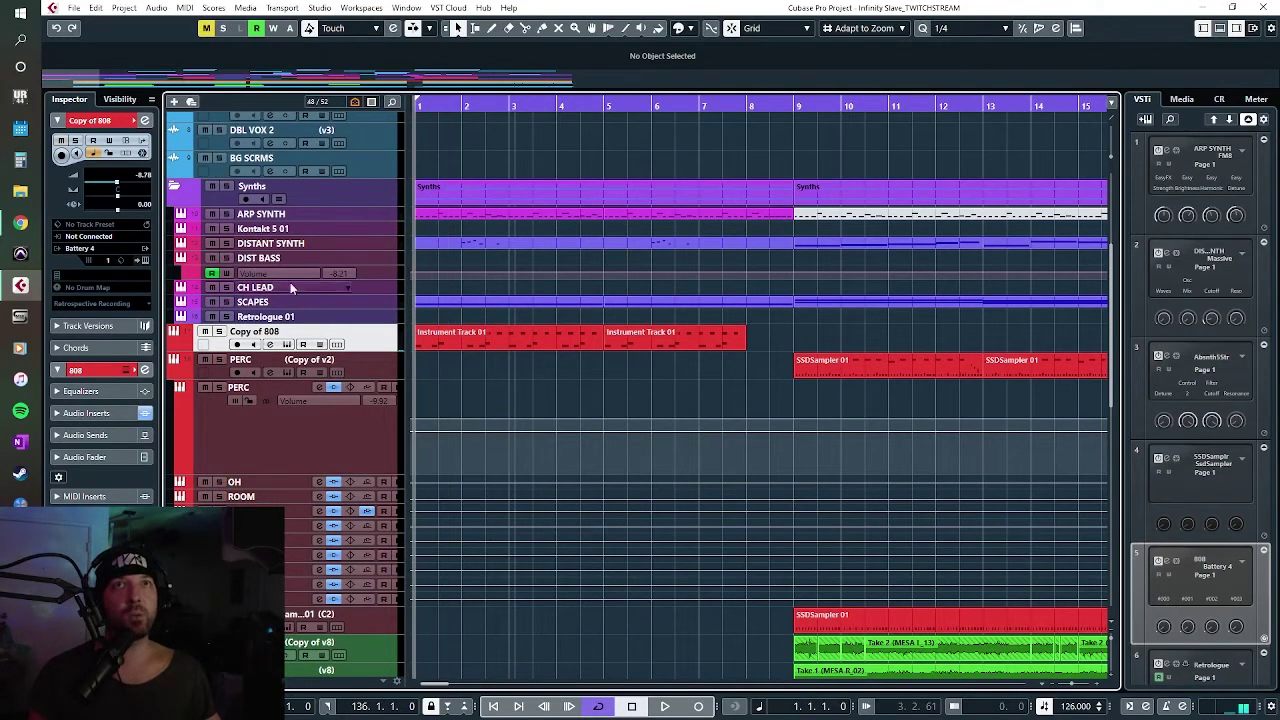
Step: Solo the DISTANT SYNTH and SCAPES tracks and play them from the start of the song
{"action": "left_click", "coordinate": [226, 243]}
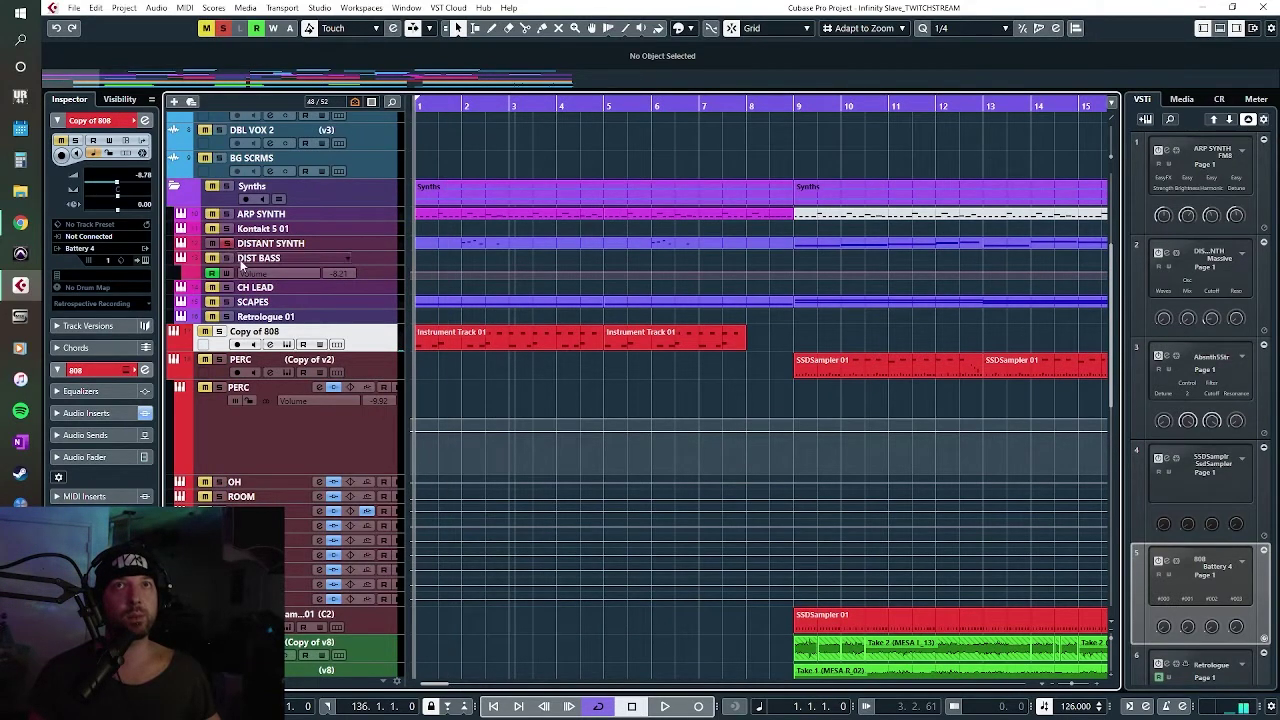
{"action": "left_click", "coordinate": [227, 303]}
{"action": "key", "text": "space"}
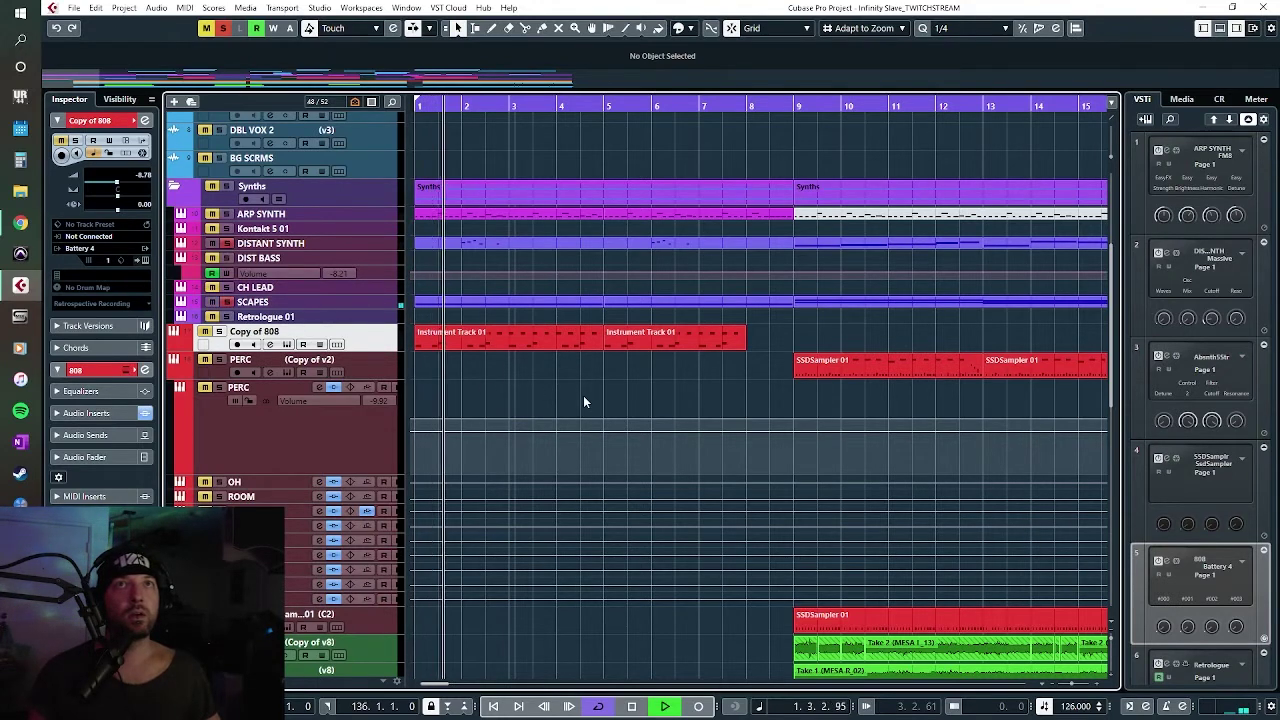
Step: Solo only the ARP SYNTH track and restart playback from the beginning
{"action": "left_click", "coordinate": [227, 214]}
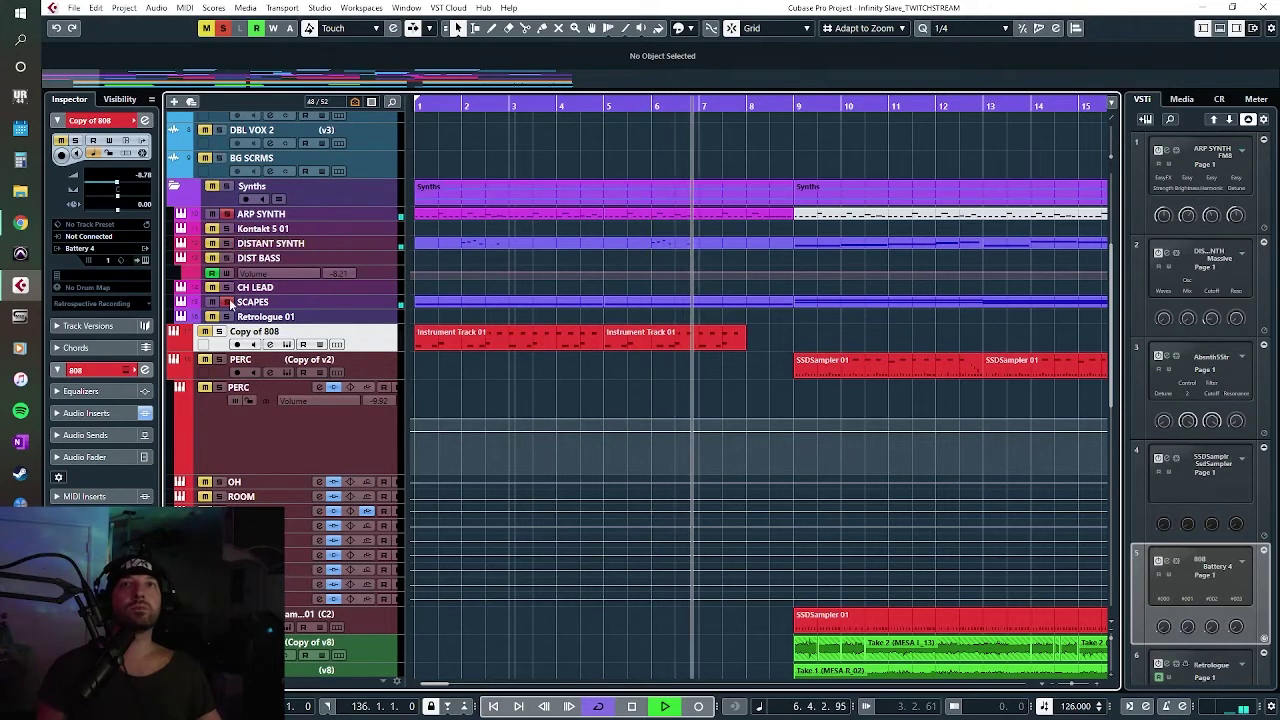
{"action": "key", "text": "space"}
{"action": "key", "text": "space"}
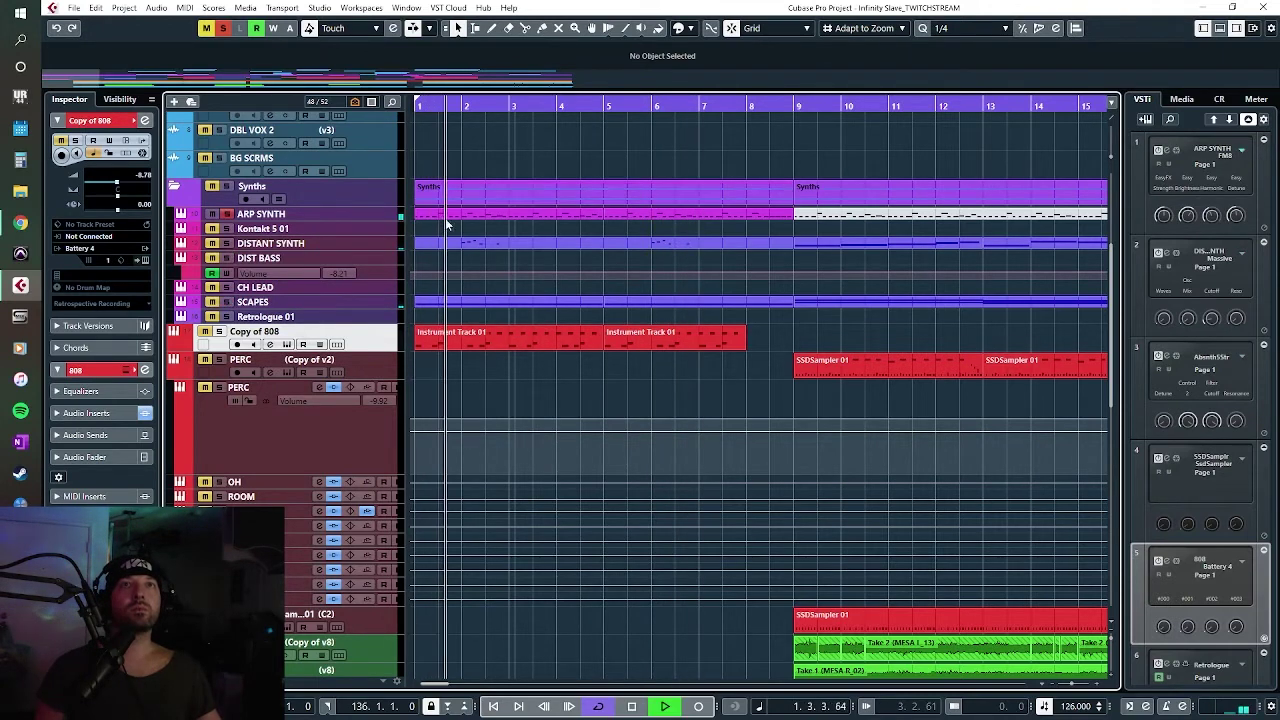
Step: Open the ARP SYNTH track's FM8, examine its Browser, Attributes, Arpeggiator and Easy/Morph pages, and close it
{"action": "left_click", "coordinate": [358, 216]}
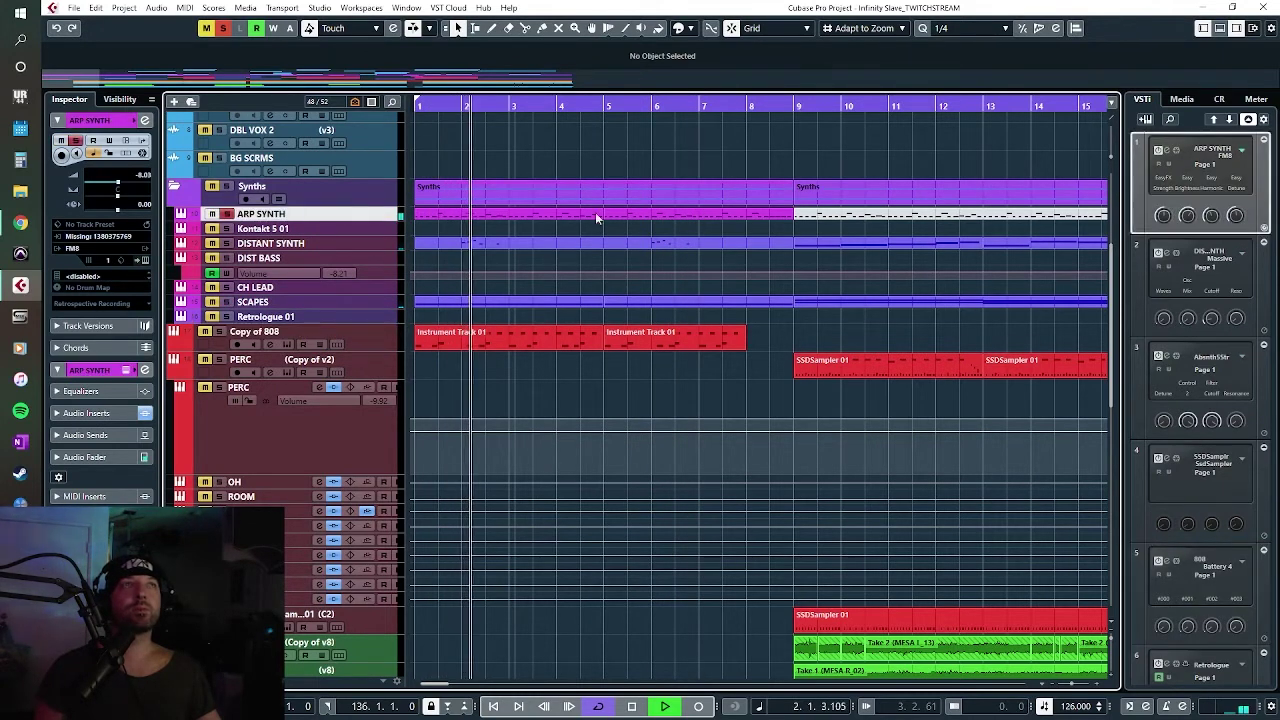
{"action": "left_click", "coordinate": [1162, 150]}
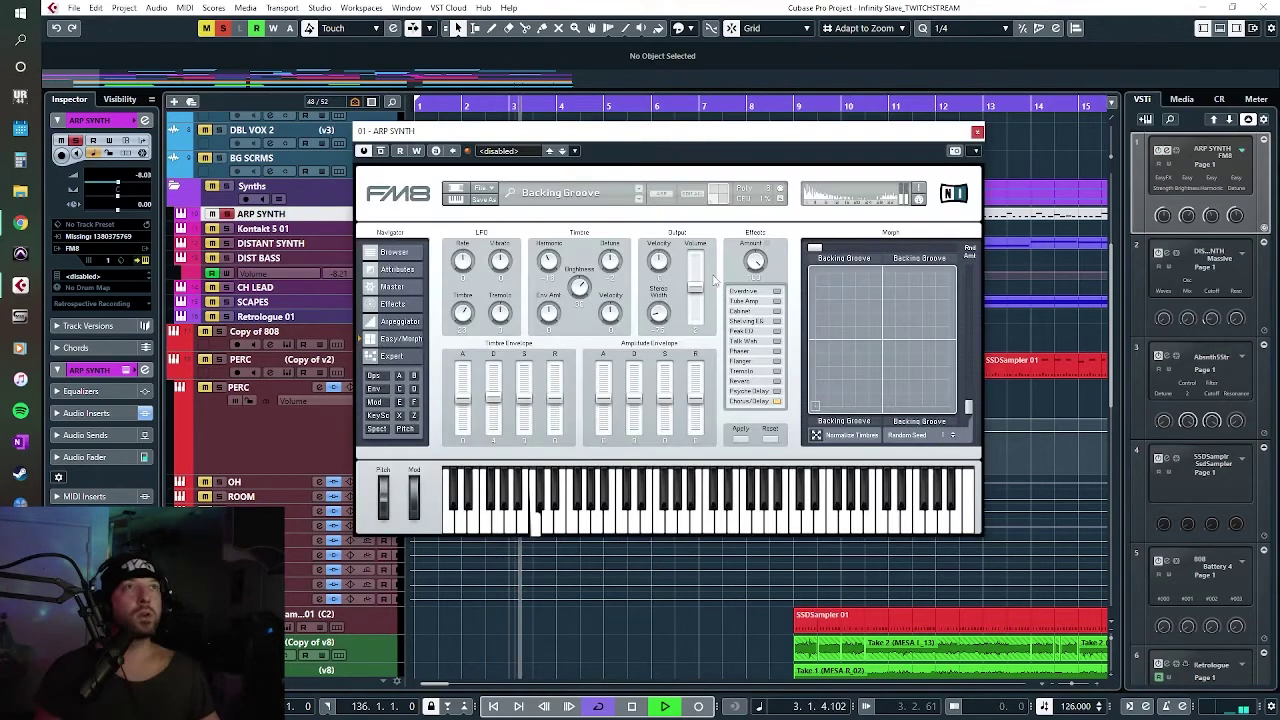
{"action": "left_click", "coordinate": [394, 252]}
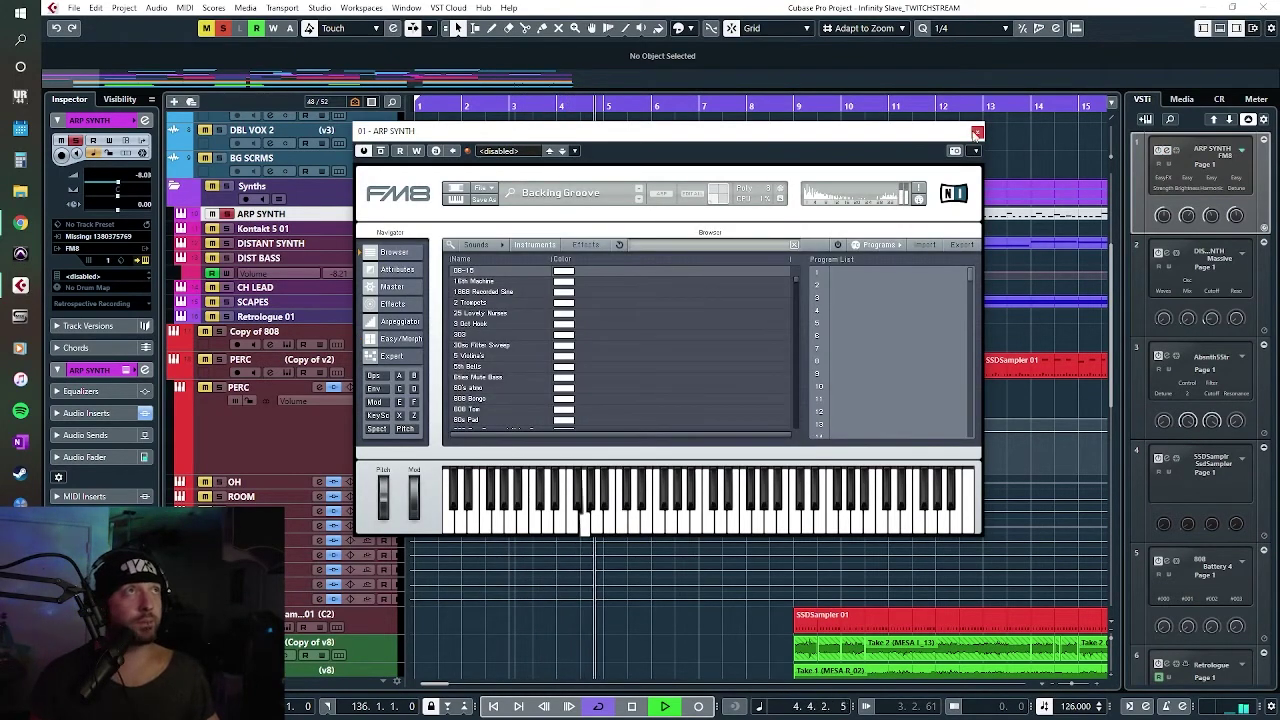
{"action": "left_click", "coordinate": [399, 270]}
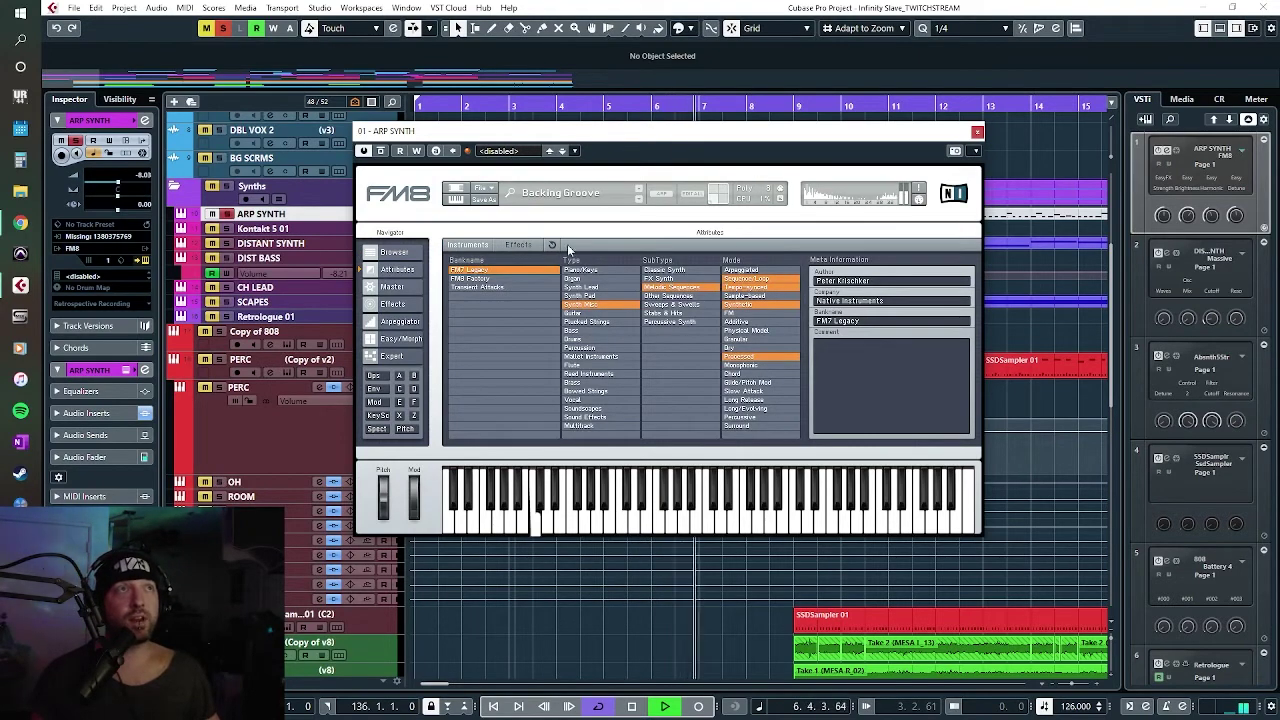
{"action": "left_click", "coordinate": [385, 321]}
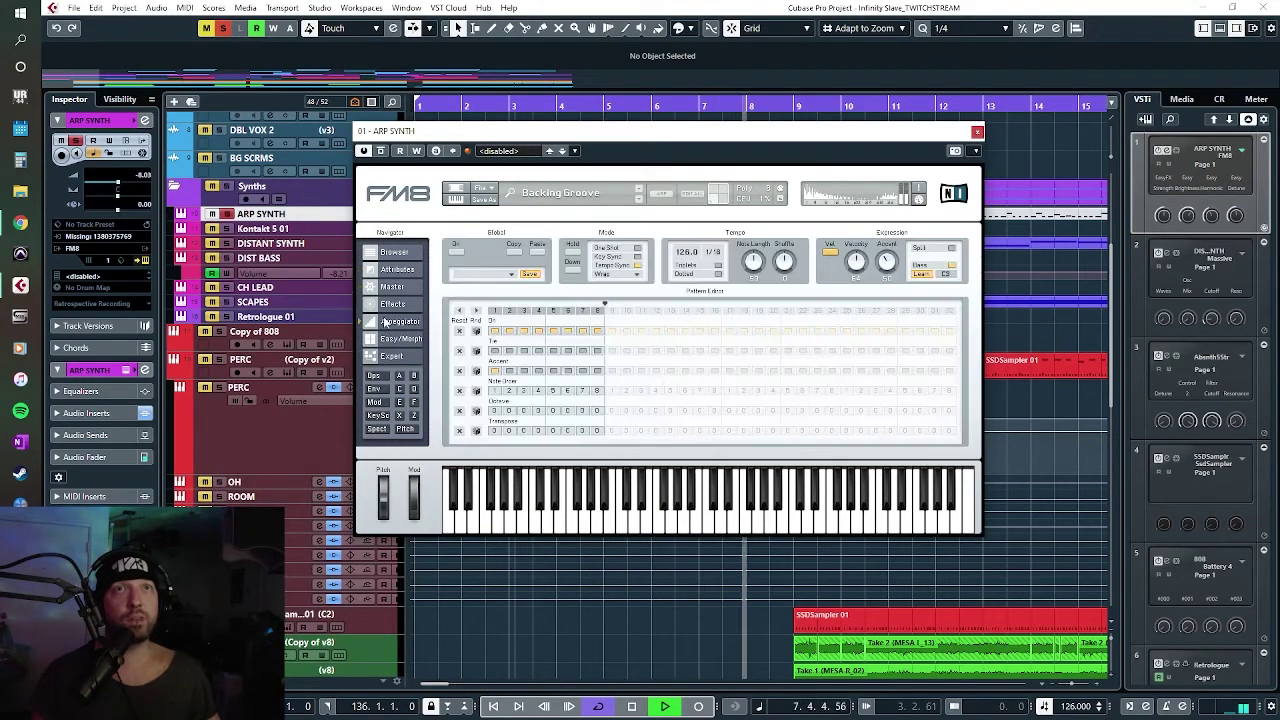
{"action": "left_click", "coordinate": [402, 339]}
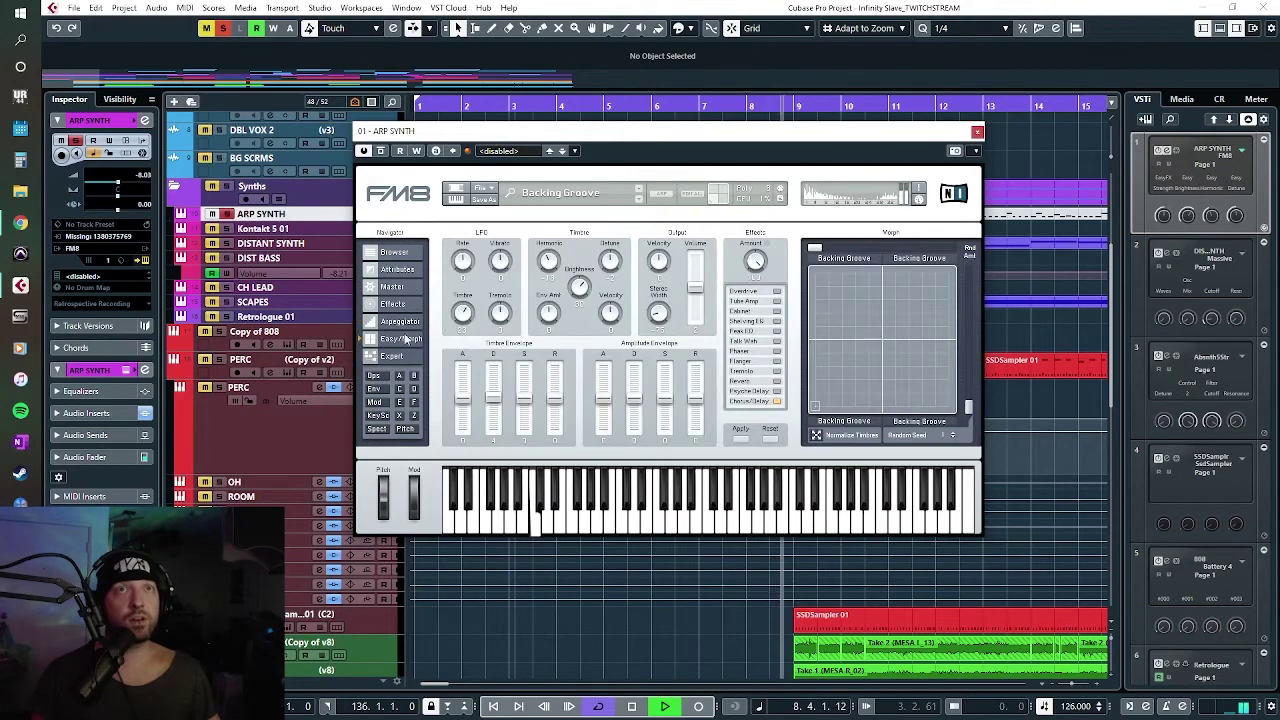
{"action": "left_click", "coordinate": [977, 132]}
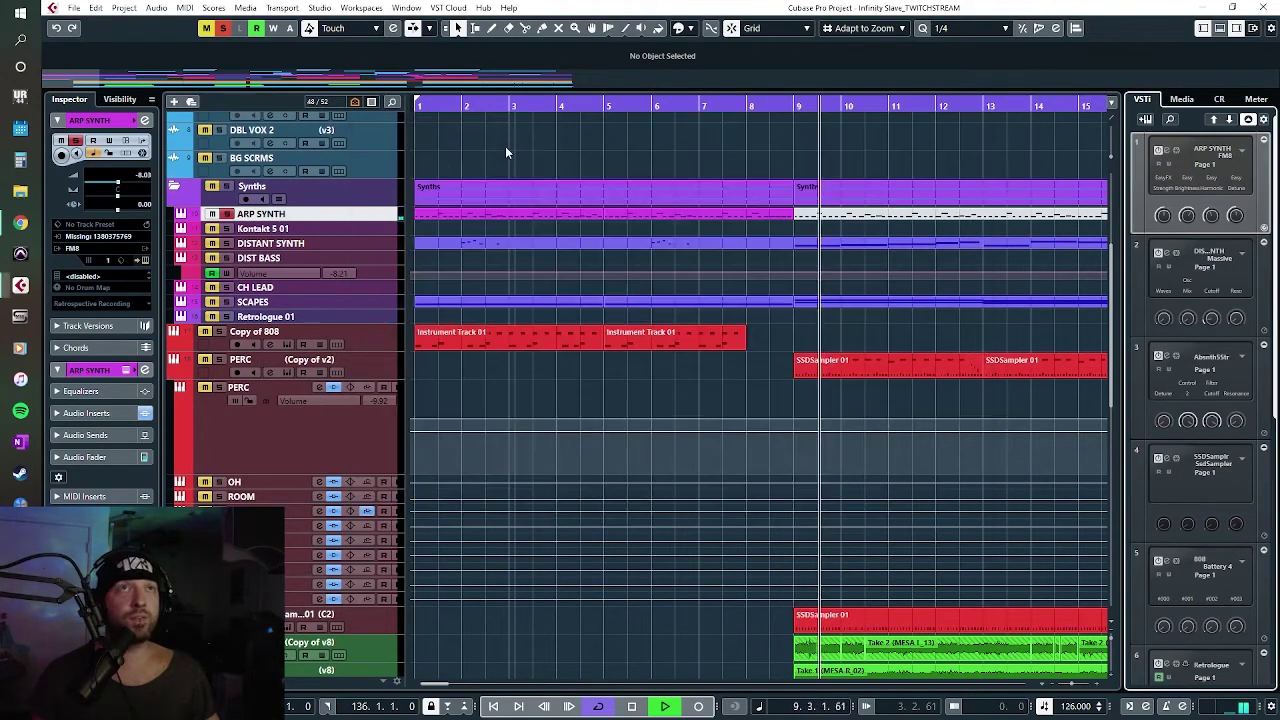
Step: Replay the intro from bar 1 with DISTANT SYNTH soloed alongside ARP SYNTH
{"action": "left_click", "coordinate": [414, 105]}
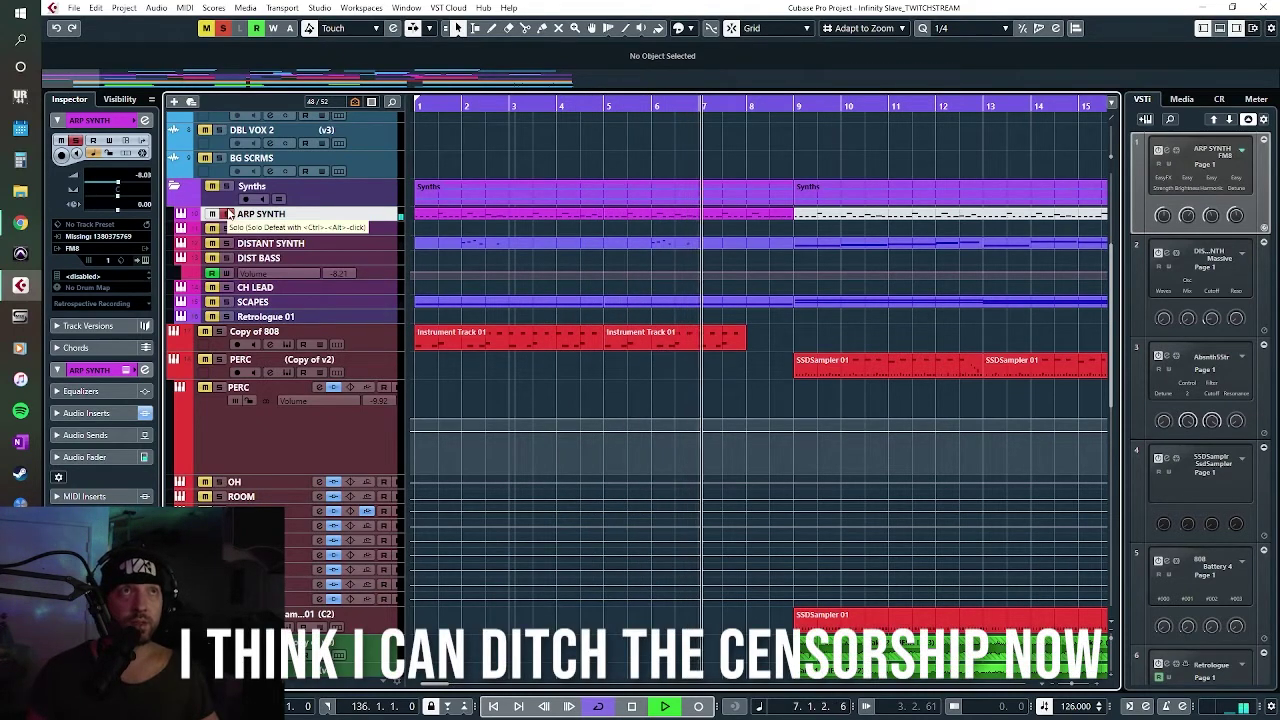
{"action": "key", "text": "Home"}
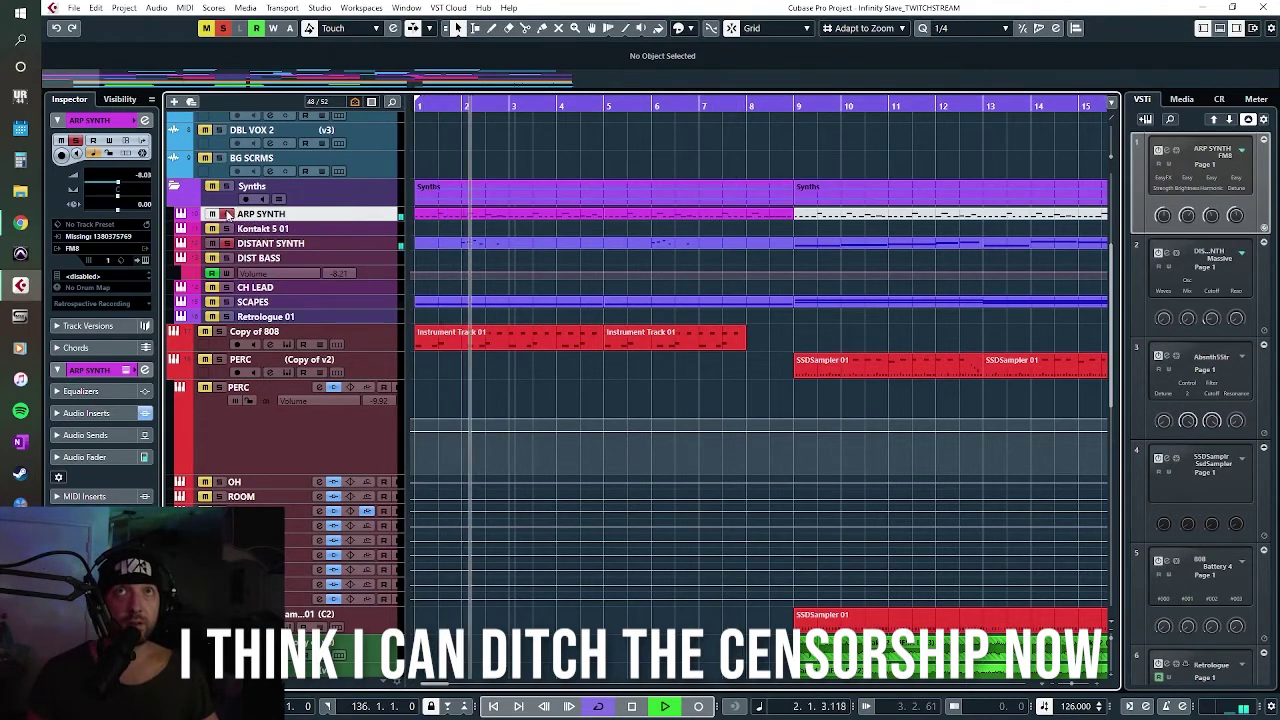
Step: Open the DISTANT SYNTH track's Massive instrument, examine its OLD AND FAR AWAY patch, and close it
{"action": "left_click", "coordinate": [1183, 258]}
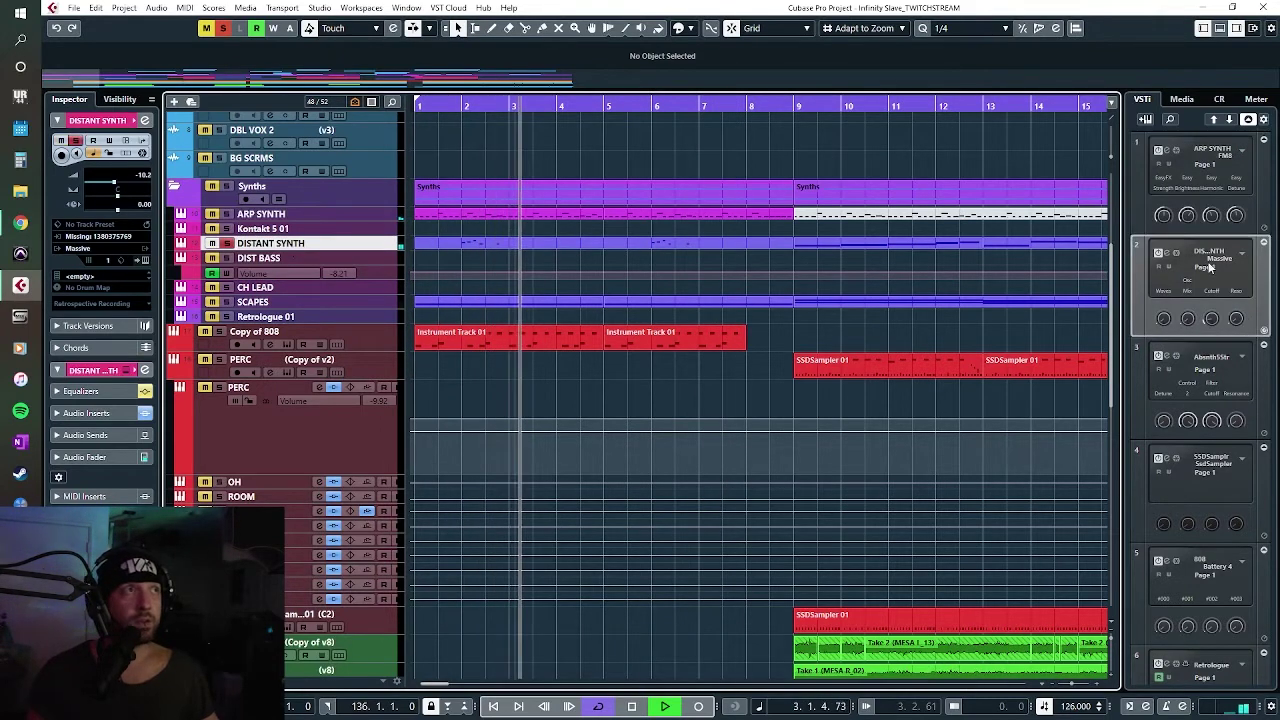
{"action": "left_click", "coordinate": [1168, 252]}
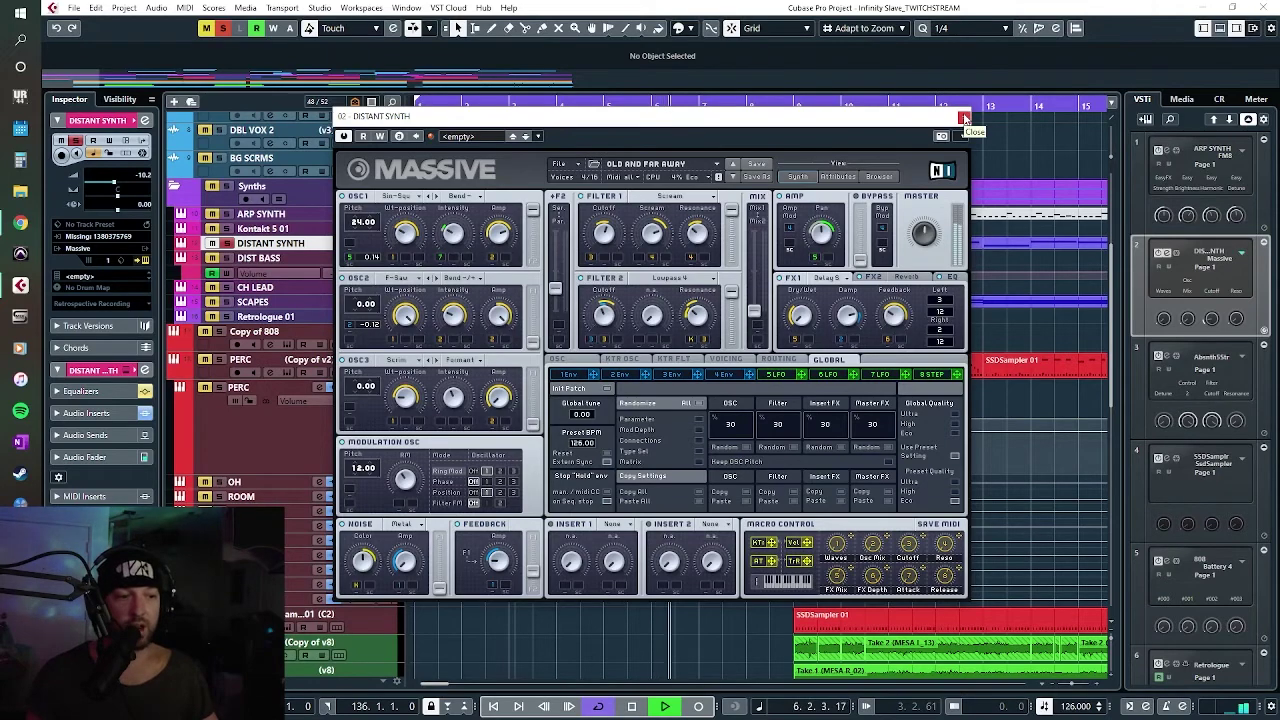
{"action": "left_click", "coordinate": [964, 118]}
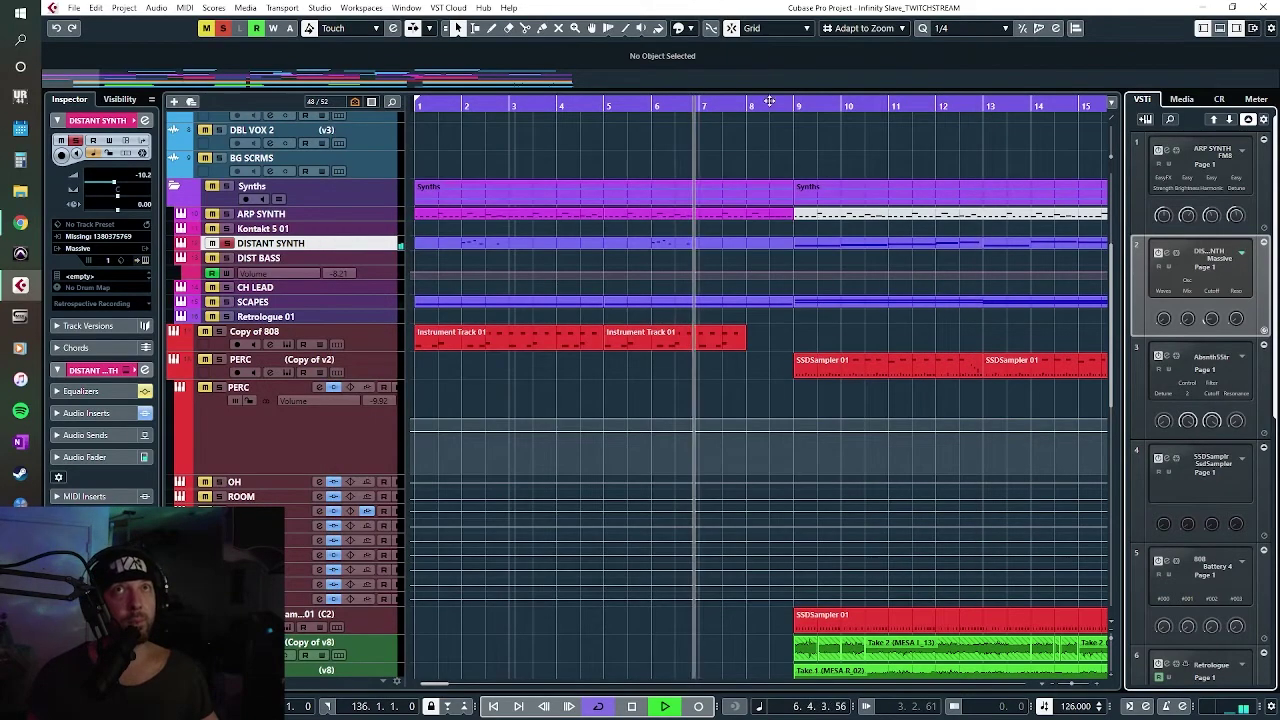
Step: Solo SCAPES in place of DISTANT SYNTH, examine the Patch page of its Absynth 5 instrument, and close it
{"action": "left_click", "coordinate": [228, 243]}
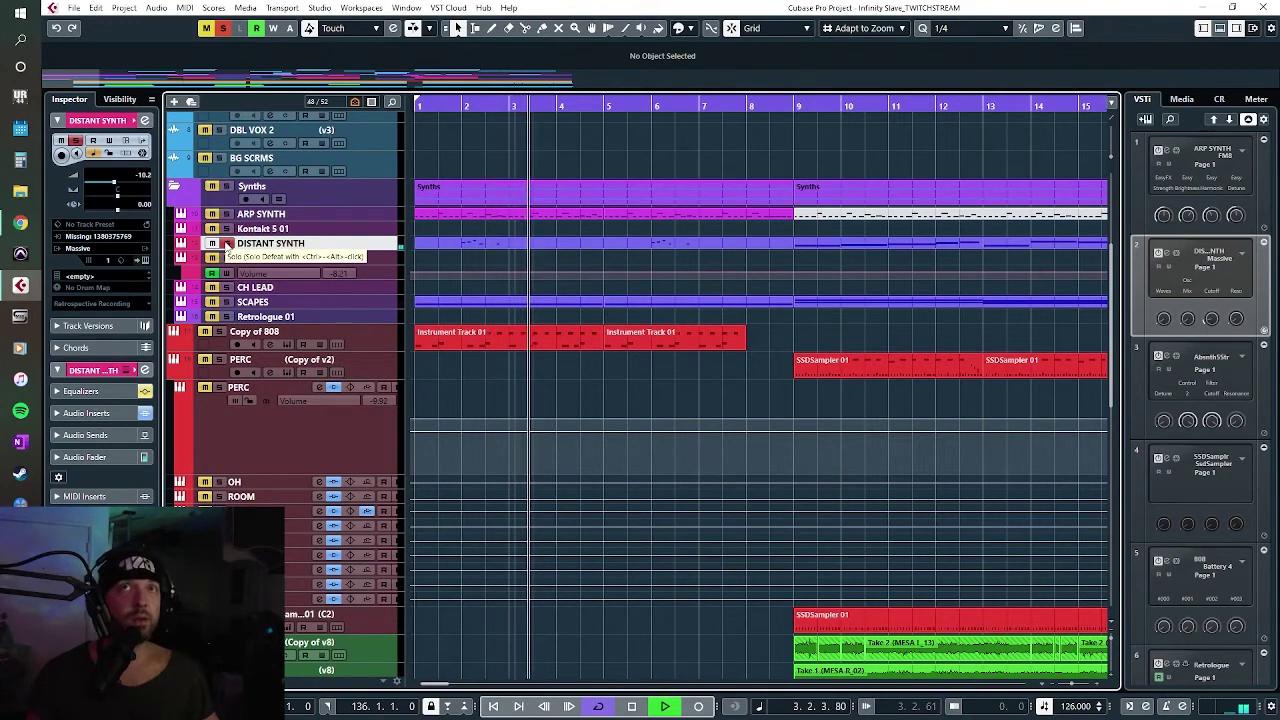
{"action": "left_click", "coordinate": [228, 243]}
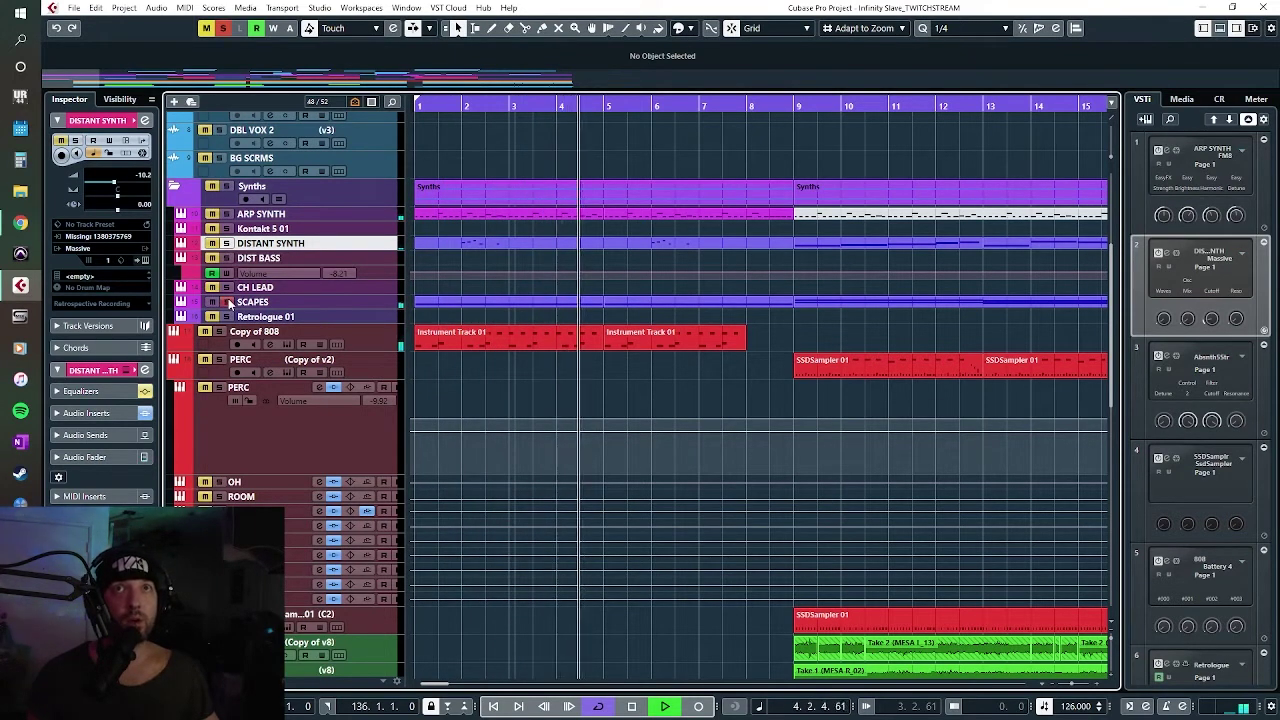
{"action": "left_click", "coordinate": [280, 301]}
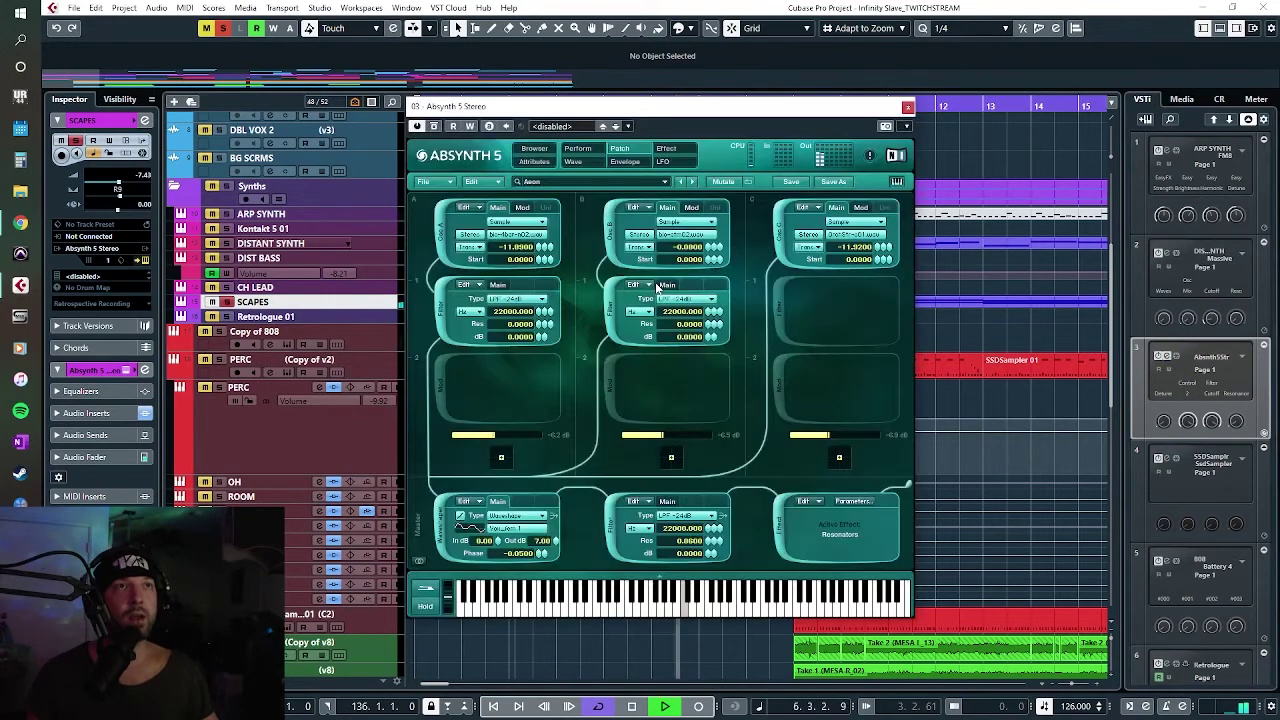
{"action": "left_click", "coordinate": [907, 107]}
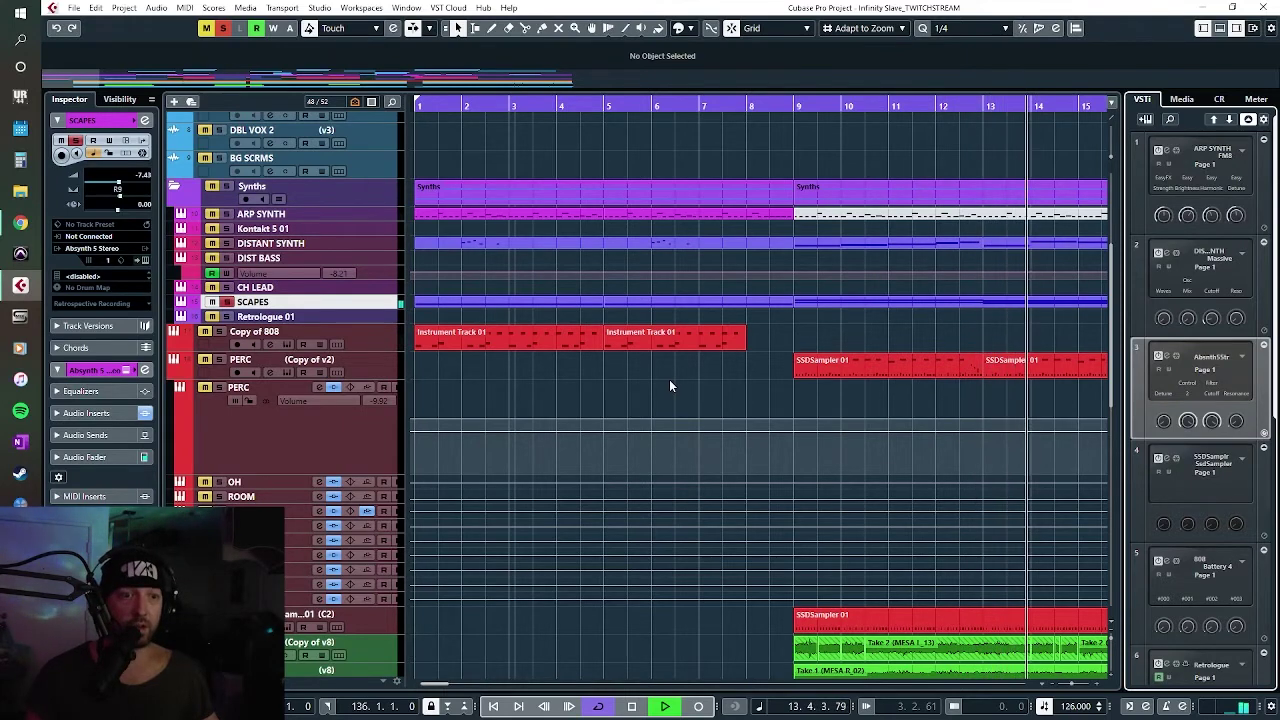
Step: Solo DISTANT SYNTH alongside SCAPES and play both layers from bar 9, with the verse and following sections in view
{"action": "key", "text": "f"}
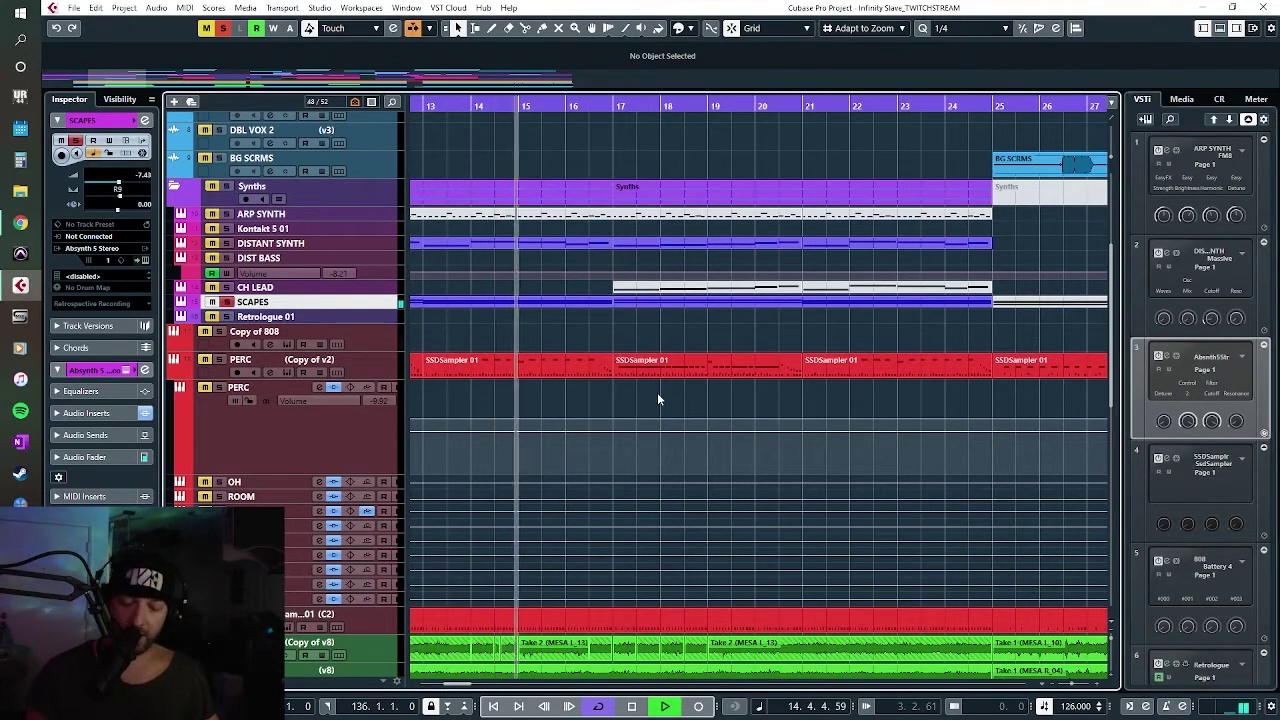
{"action": "key", "text": "g"}
{"action": "key", "text": "g"}
{"action": "key", "text": "g"}
{"action": "key", "text": "g"}
{"action": "key", "text": "g"}
{"action": "key", "text": "g"}
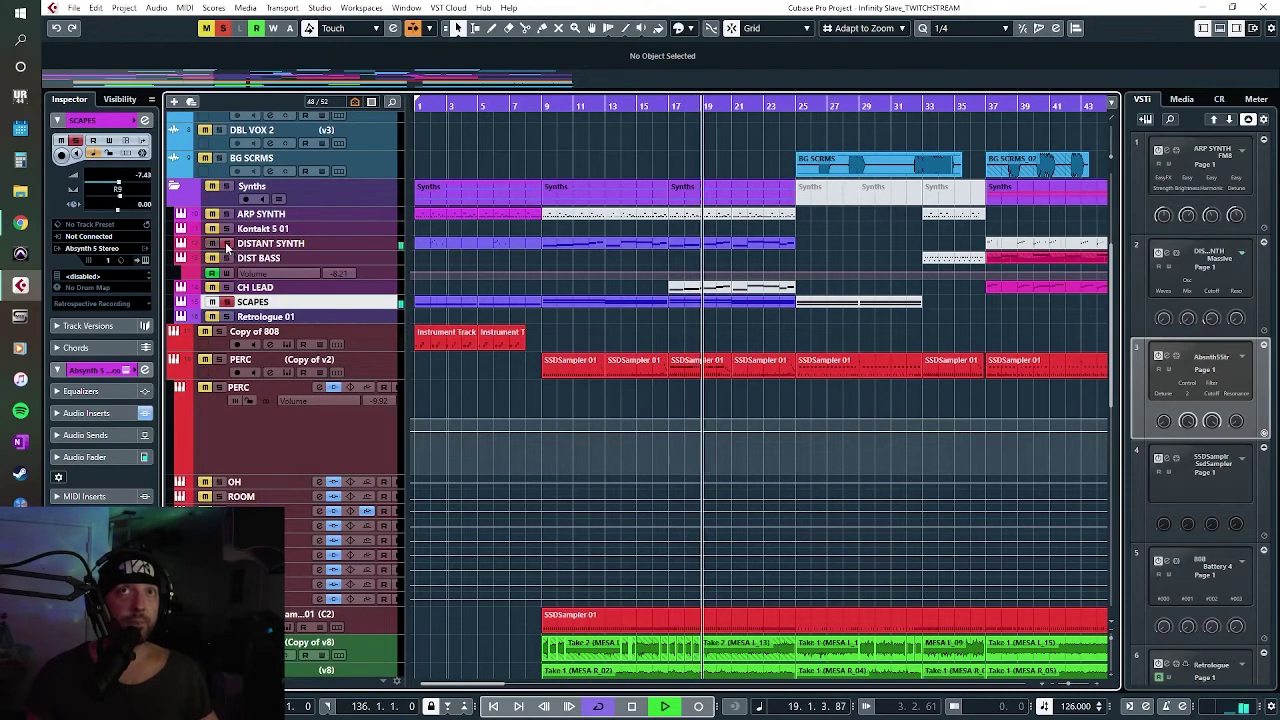
{"action": "left_click", "coordinate": [541, 104]}
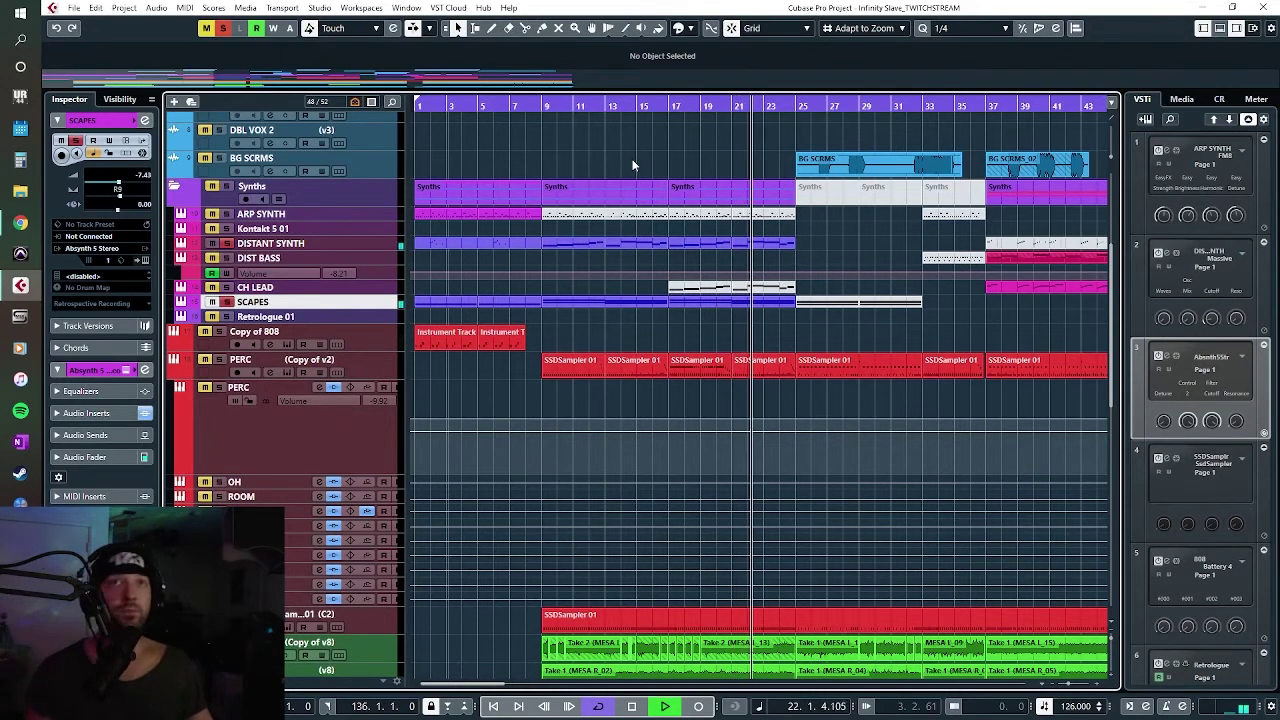
Step: Clear all track solos and play the full mix from bar 9 with the PERC instrument track selected
{"action": "left_click", "coordinate": [224, 27]}
{"action": "key", "text": "space"}
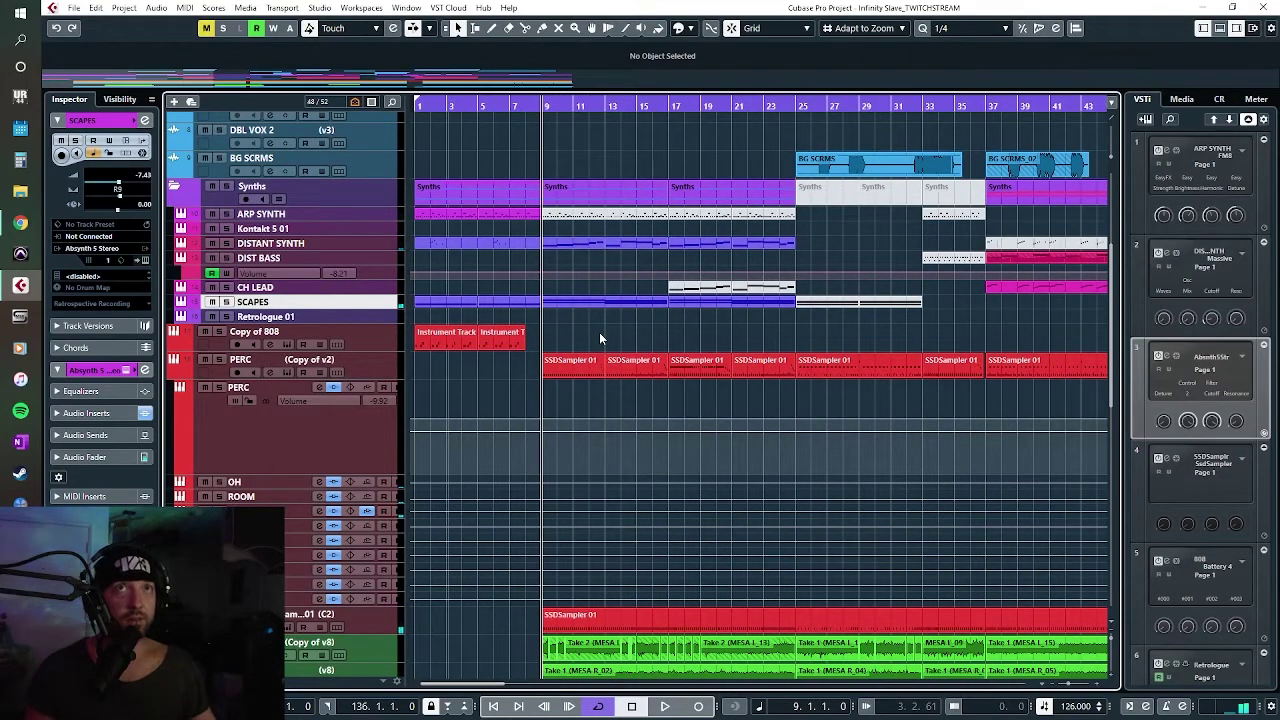
{"action": "left_click", "coordinate": [220, 335]}
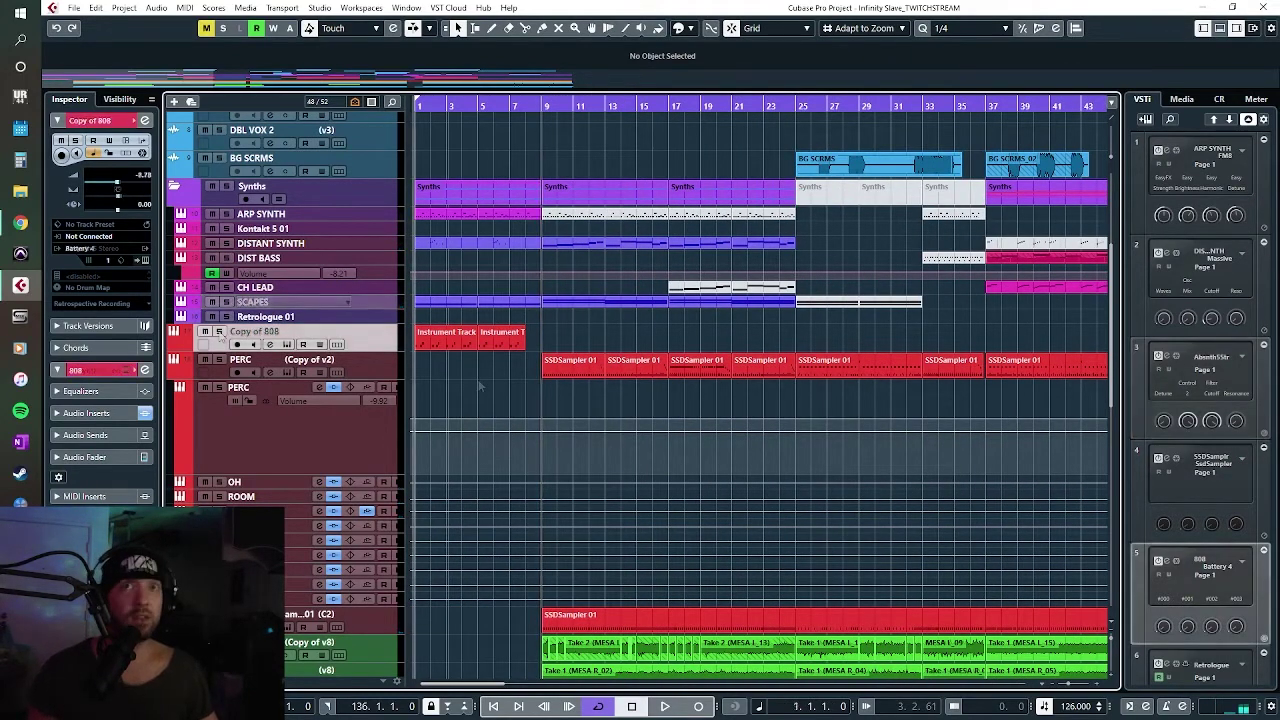
{"action": "key", "text": "Home"}
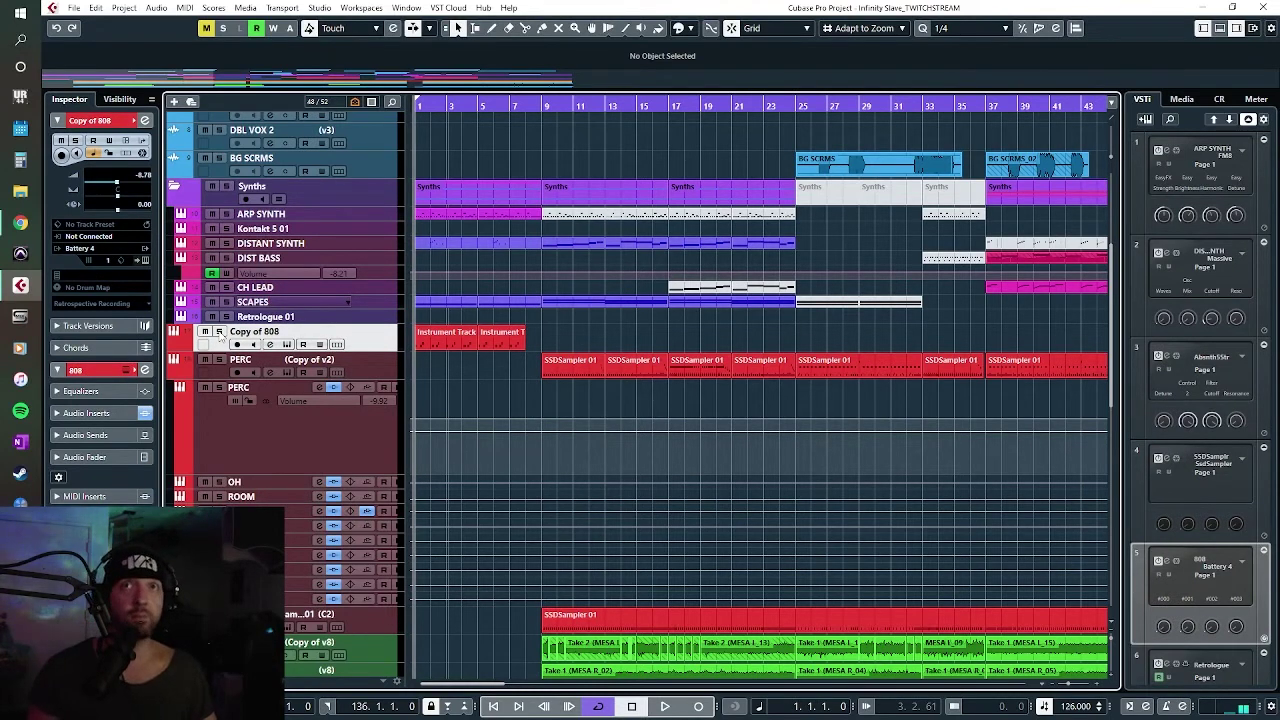
{"action": "left_click", "coordinate": [242, 363]}
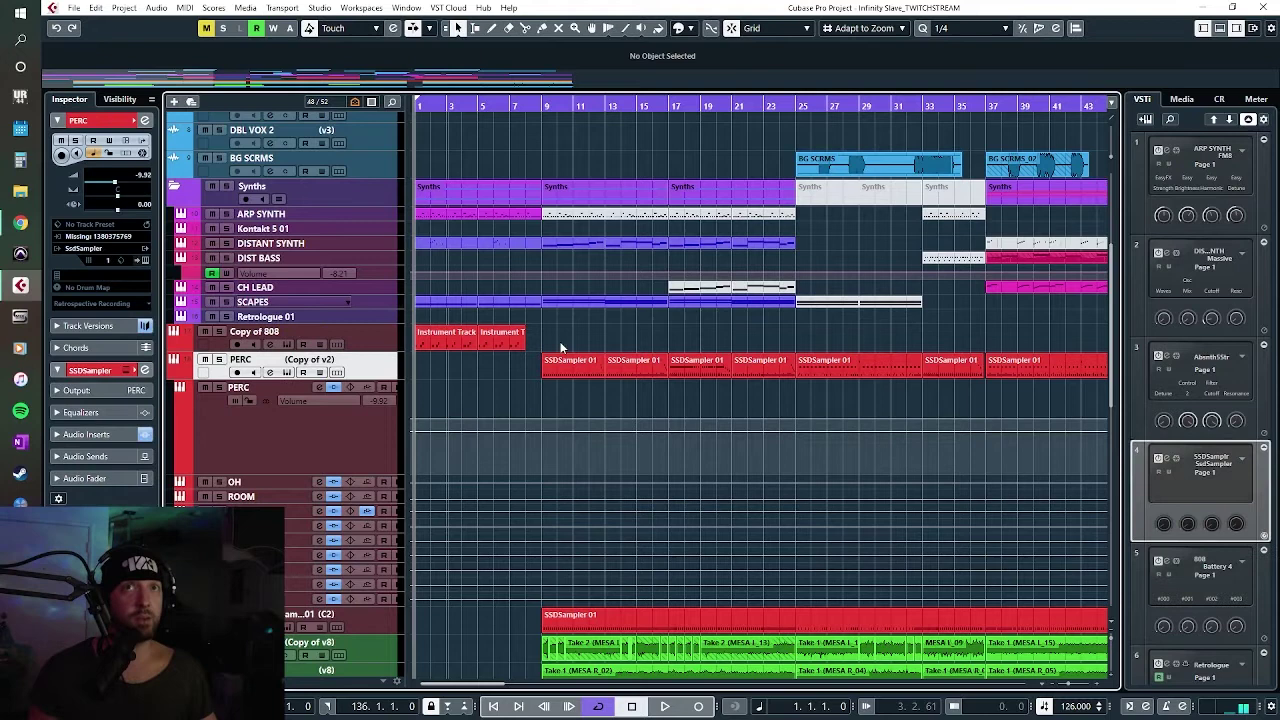
{"action": "left_click", "coordinate": [542, 105]}
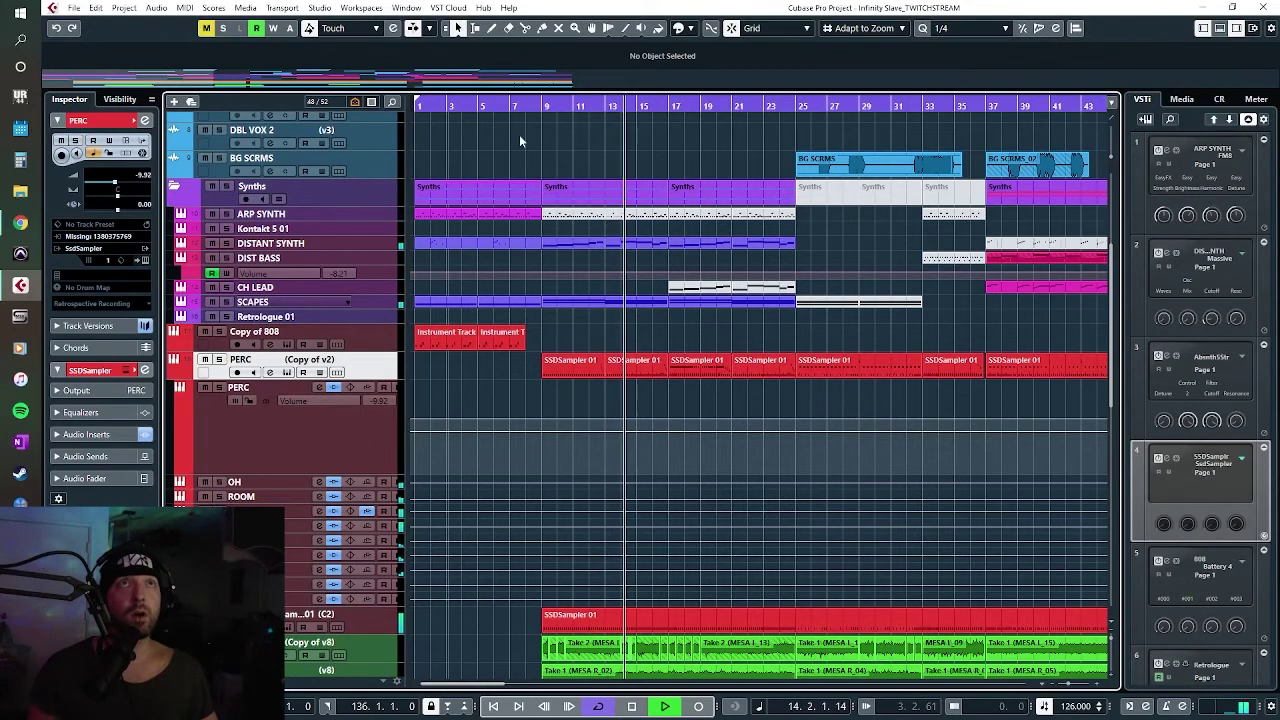
Step: Restart playback at bar 9 and set the locators around the first SSDSampler 01 part on the PERC track, bars 9 to 13
{"action": "left_click", "coordinate": [543, 108]}
{"action": "left_click_drag", "start_coordinate": [543, 108], "coordinate": [611, 439]}
{"action": "left_click", "coordinate": [648, 365]}
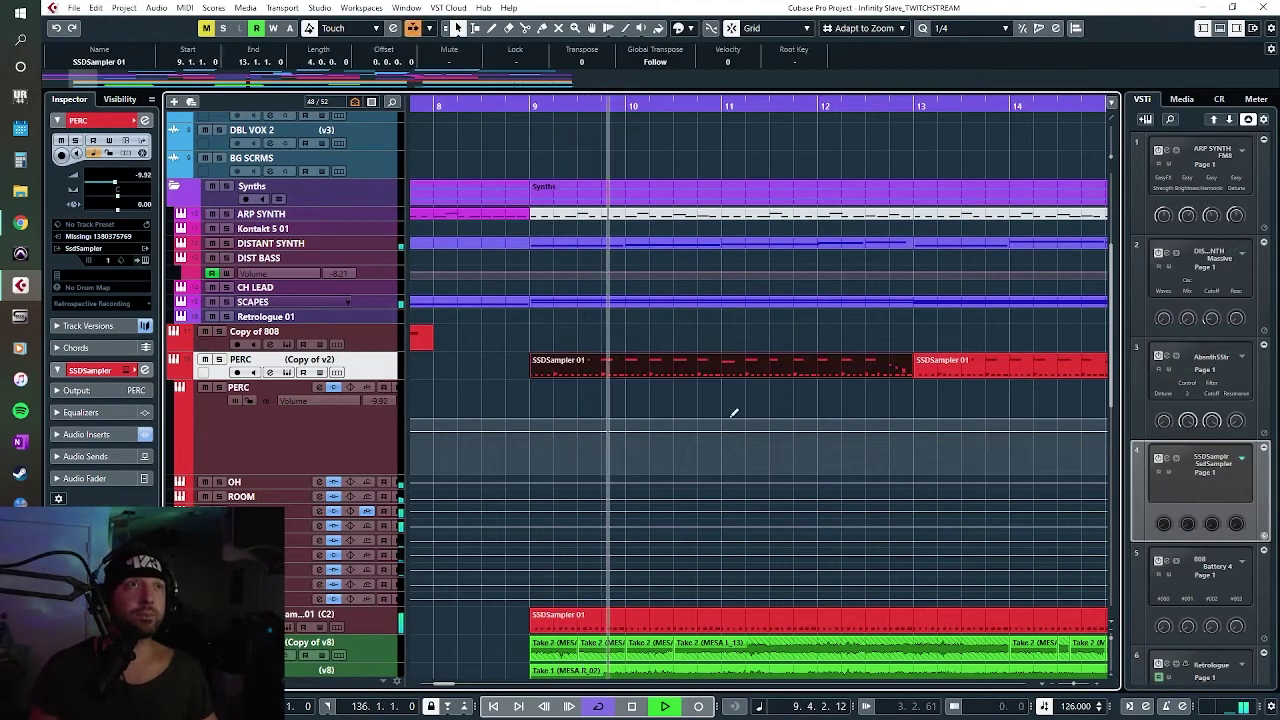
{"action": "key", "text": "p"}
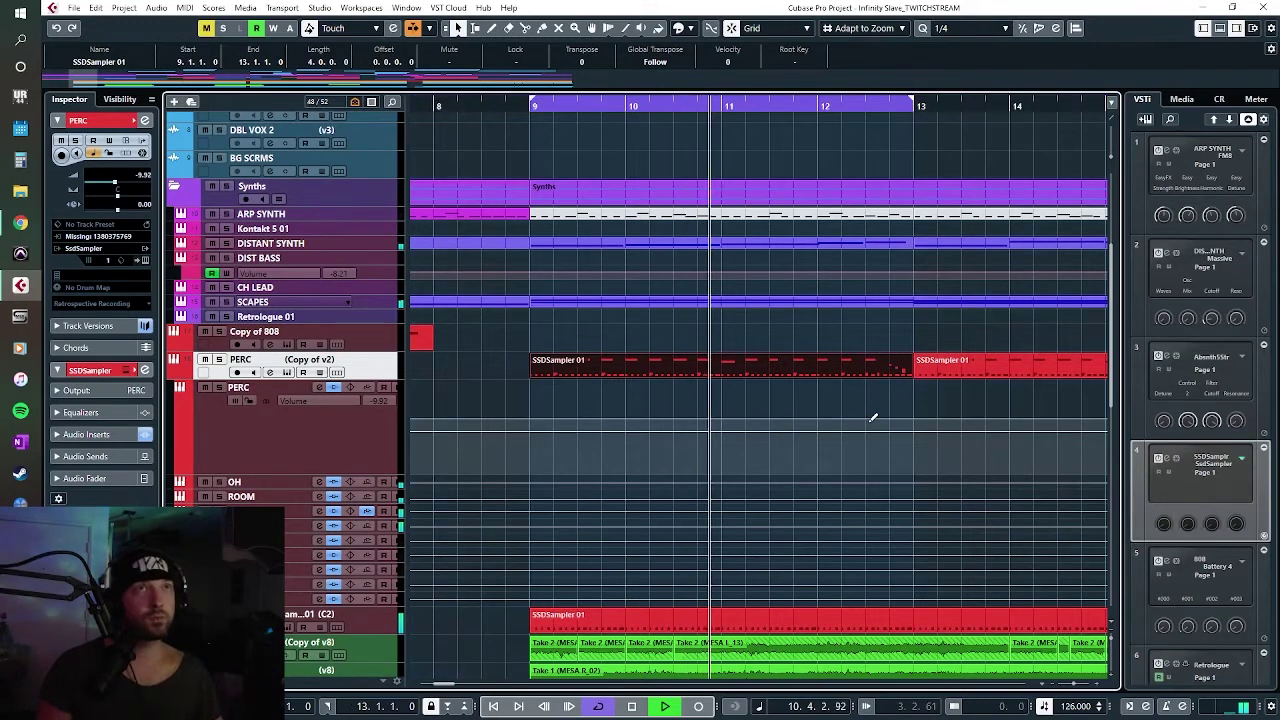
Step: Solo the OH drum output and examine the drum channels and master meter in the MixConsole, returning to the project
{"action": "left_click", "coordinate": [220, 482]}
{"action": "left_click", "coordinate": [390, 430]}
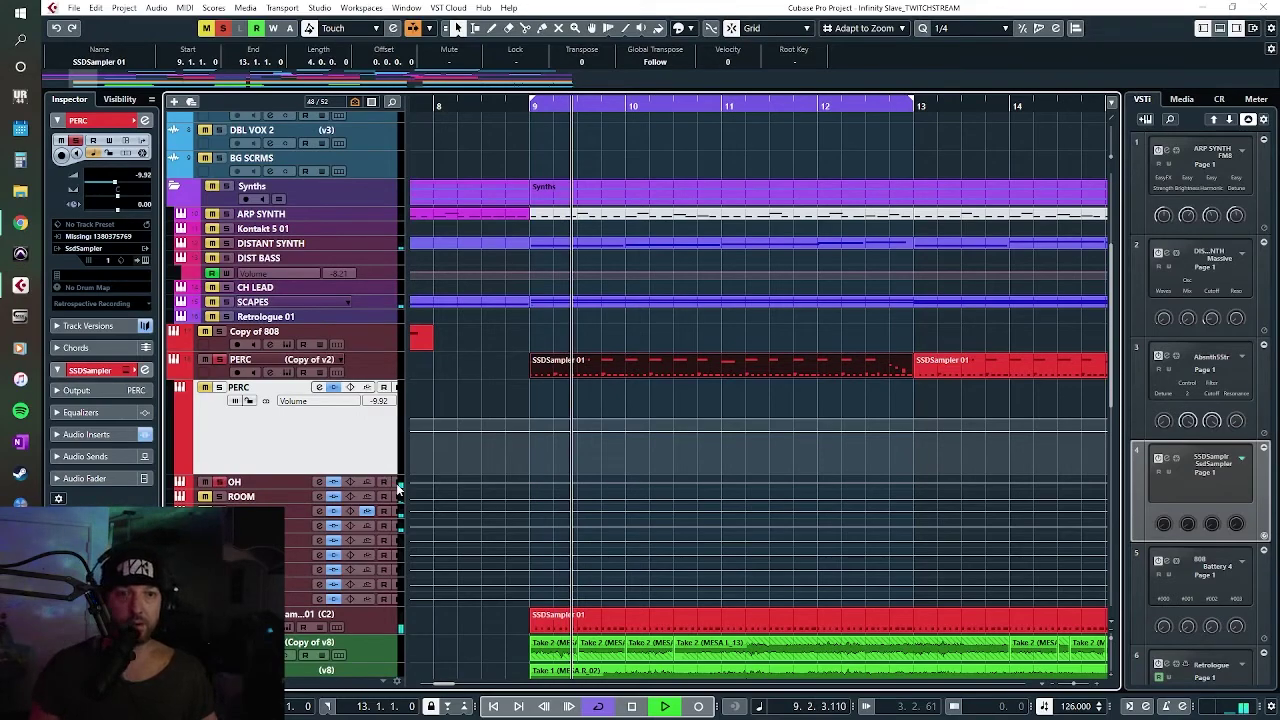
{"action": "key", "text": "F3"}
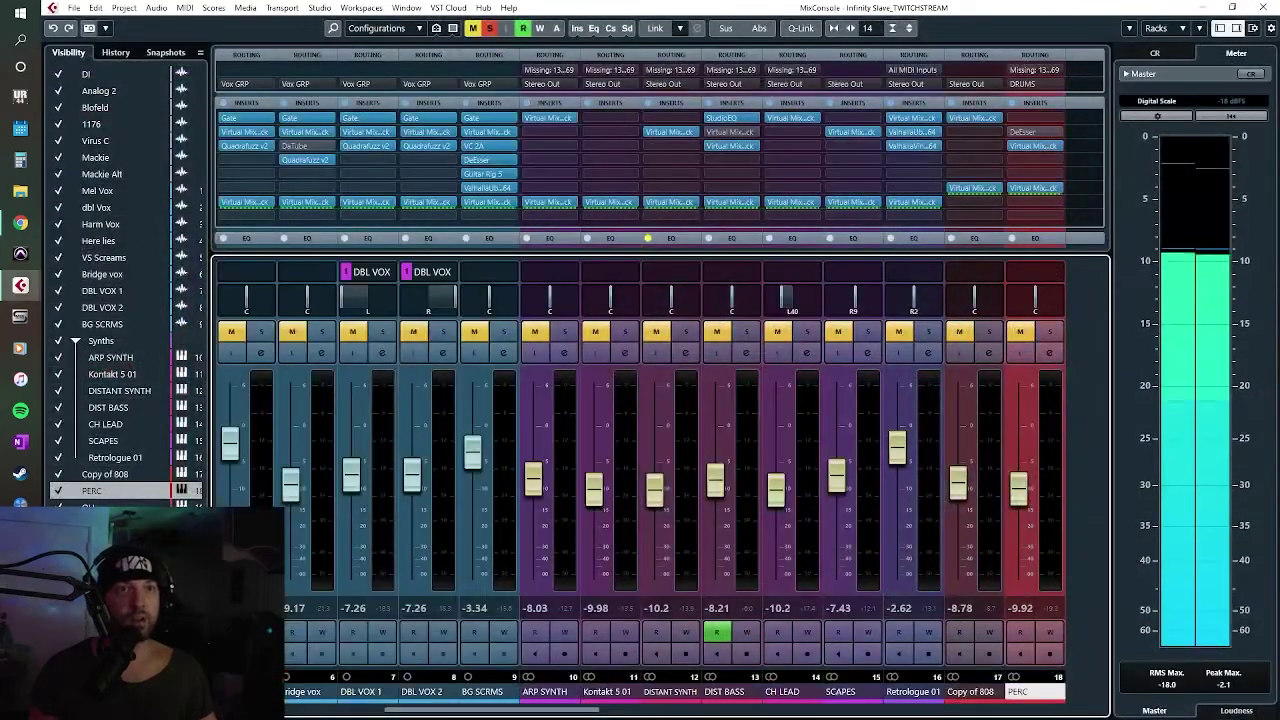
{"action": "scroll", "coordinate": [640, 480], "scroll_direction": "right", "scroll_amount": 5}
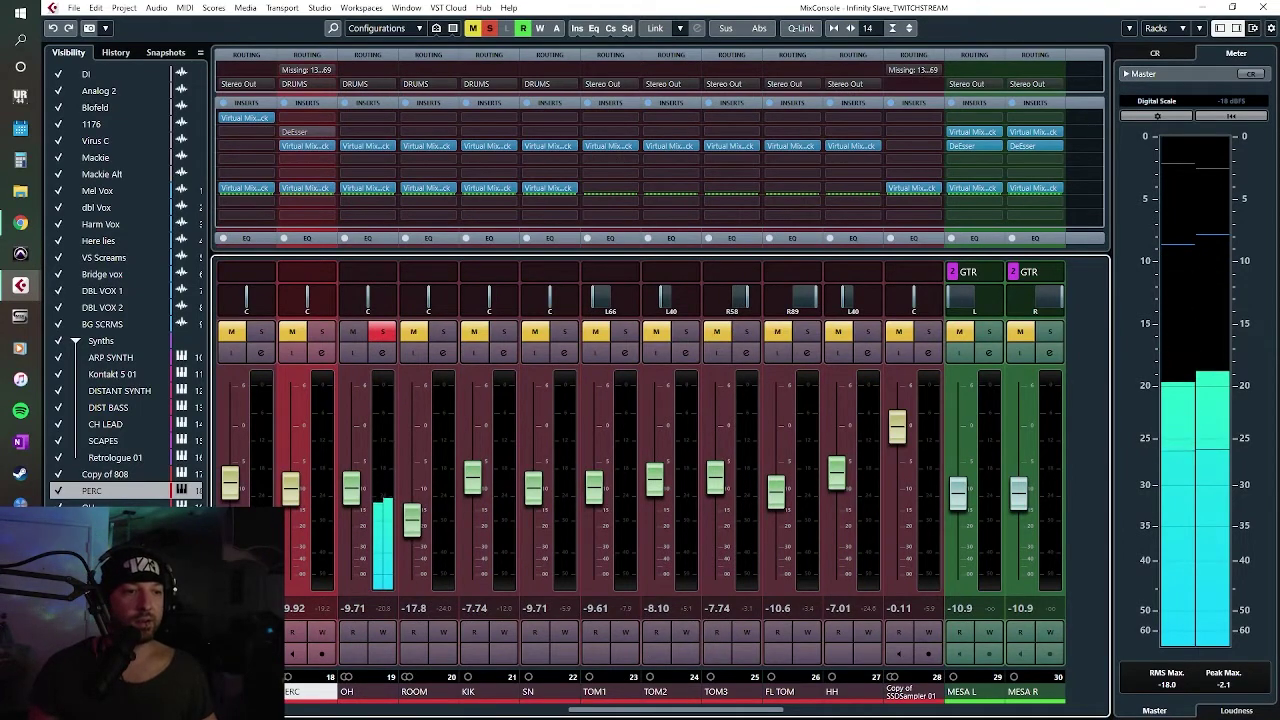
{"action": "scroll", "coordinate": [640, 480], "scroll_direction": "left", "scroll_amount": 2}
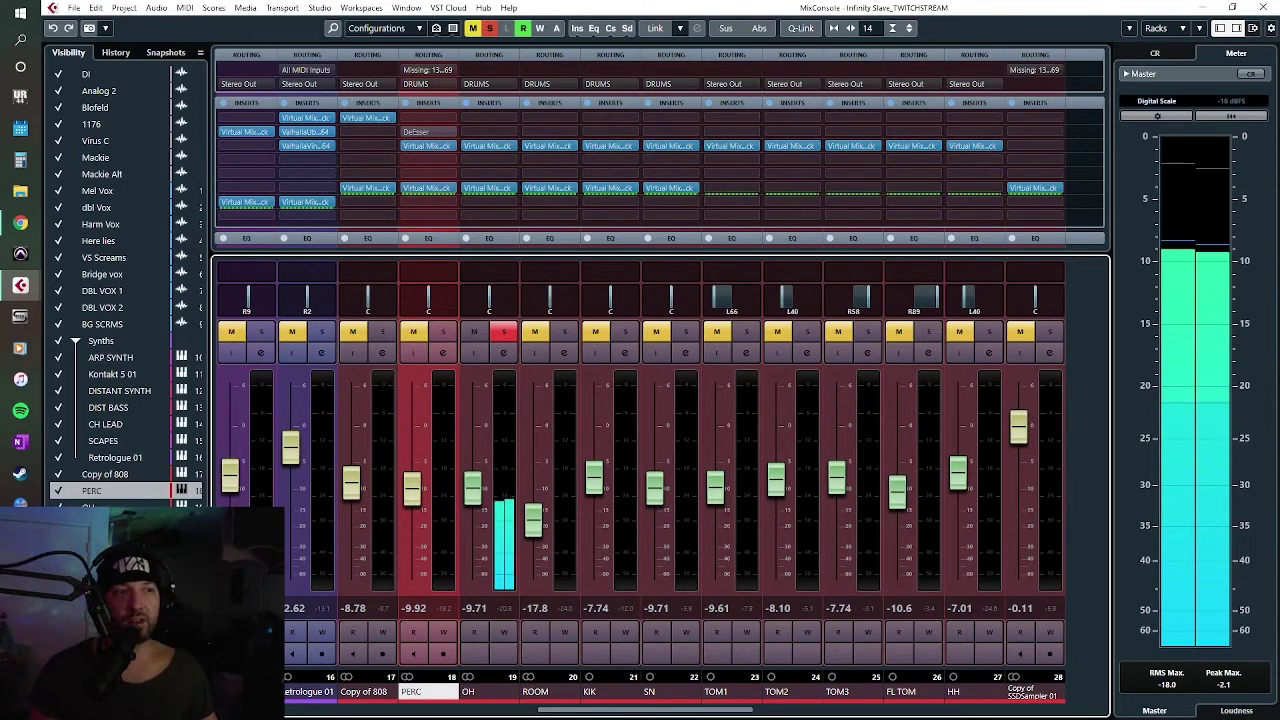
{"action": "left_click", "coordinate": [1155, 55]}
{"action": "left_click", "coordinate": [1236, 53]}
{"action": "left_click", "coordinate": [1155, 53]}
{"action": "left_click", "coordinate": [1236, 53]}
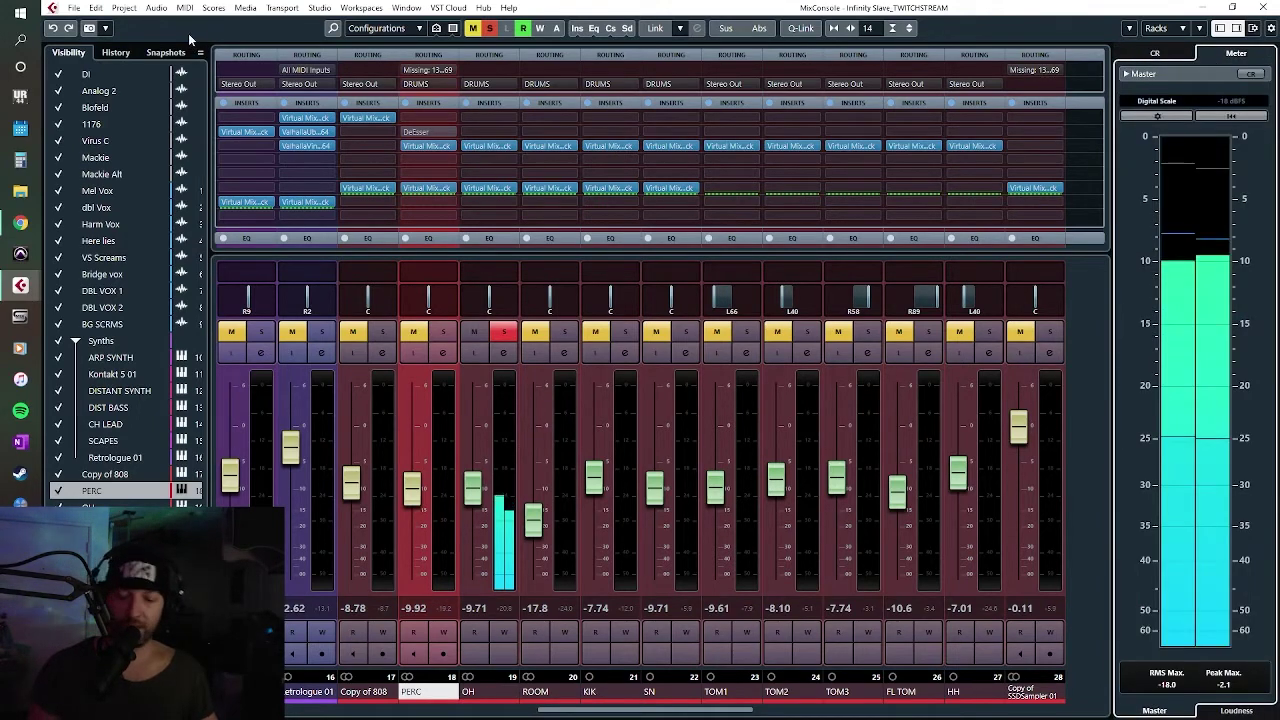
{"action": "key", "text": "F3"}
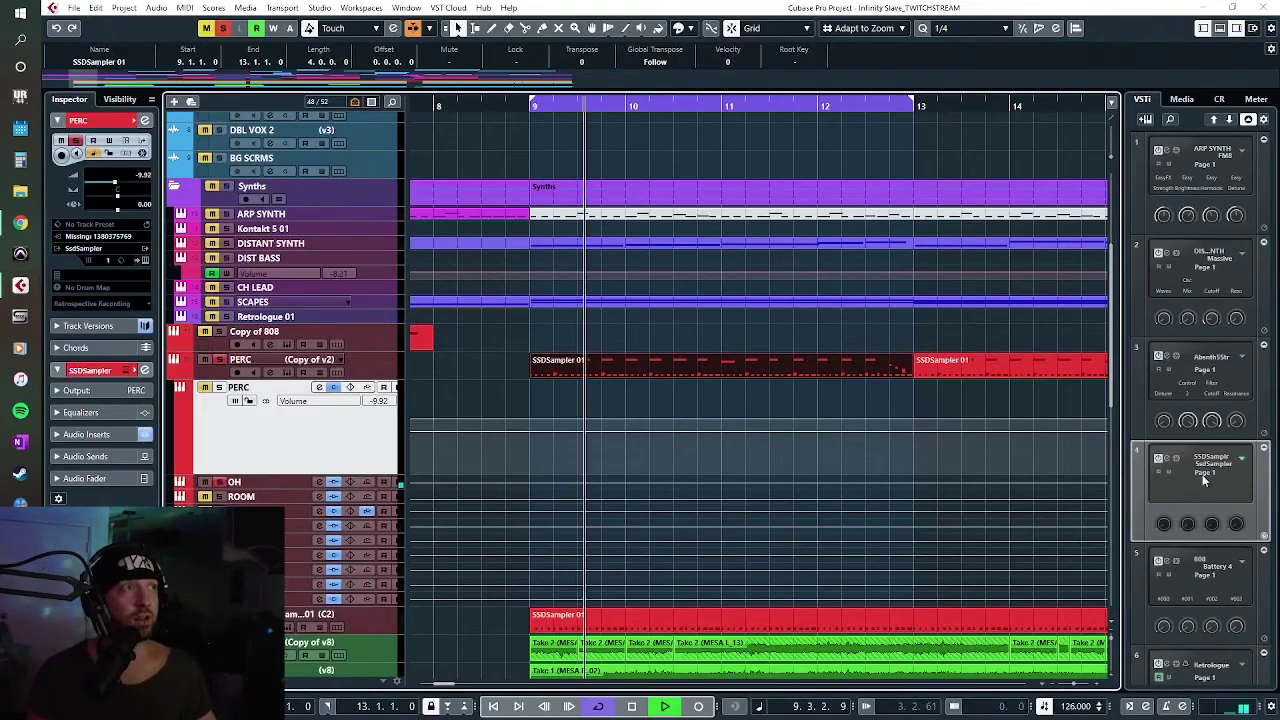
Step: Open the PERC track's SSDSampler and select Infinity Slave Kit from the User library in Construct Kit
{"action": "left_click", "coordinate": [1166, 458]}
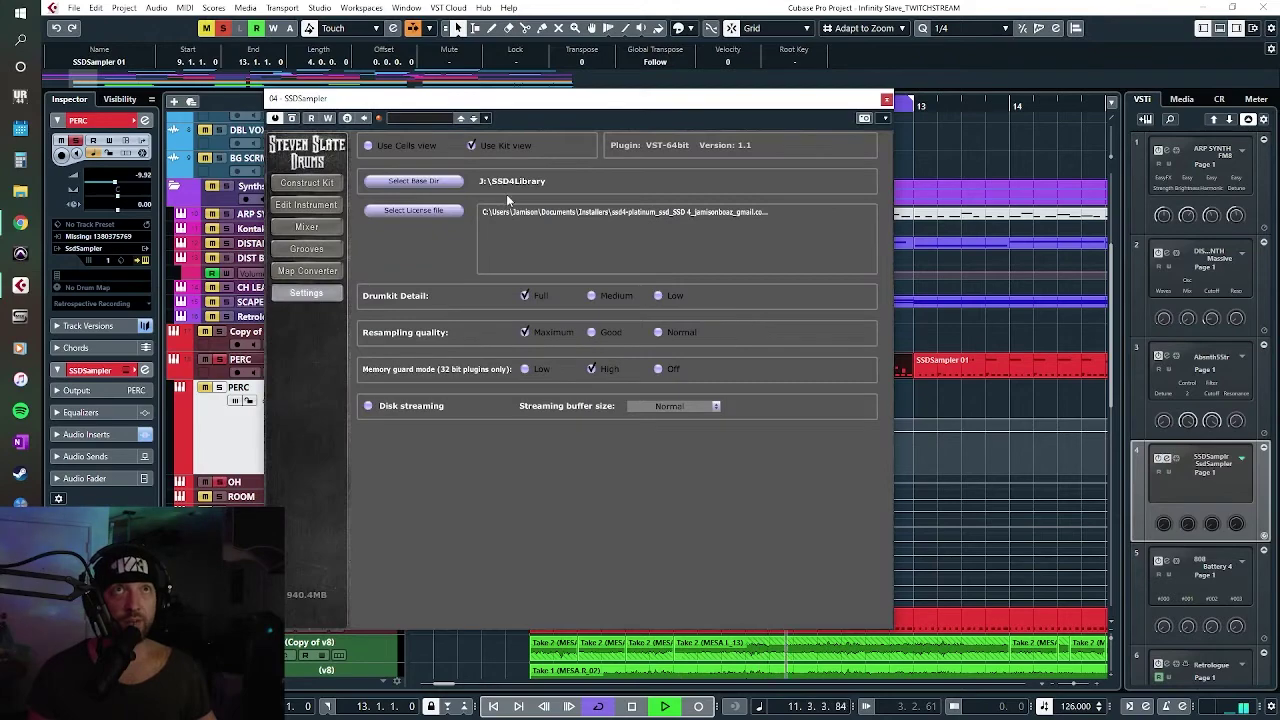
{"action": "left_click", "coordinate": [307, 183]}
{"action": "left_click_drag", "start_coordinate": [597, 103], "coordinate": [670, 98]}
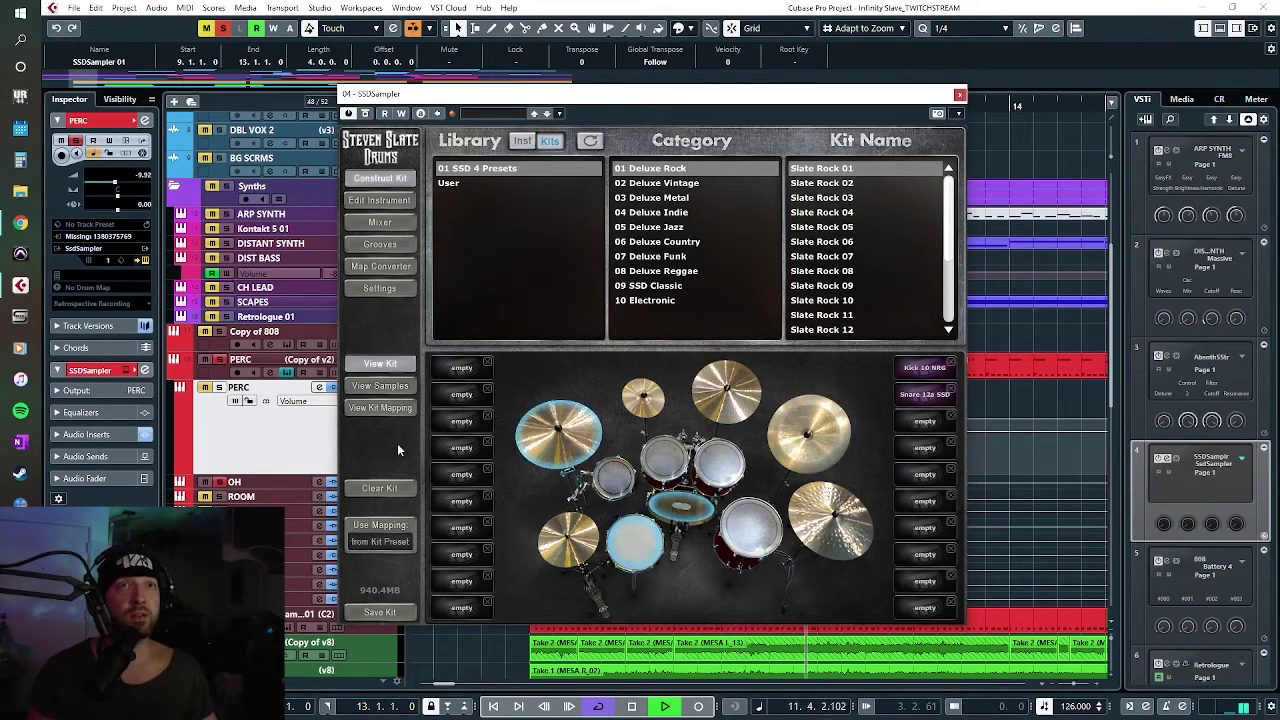
{"action": "left_click", "coordinate": [448, 184]}
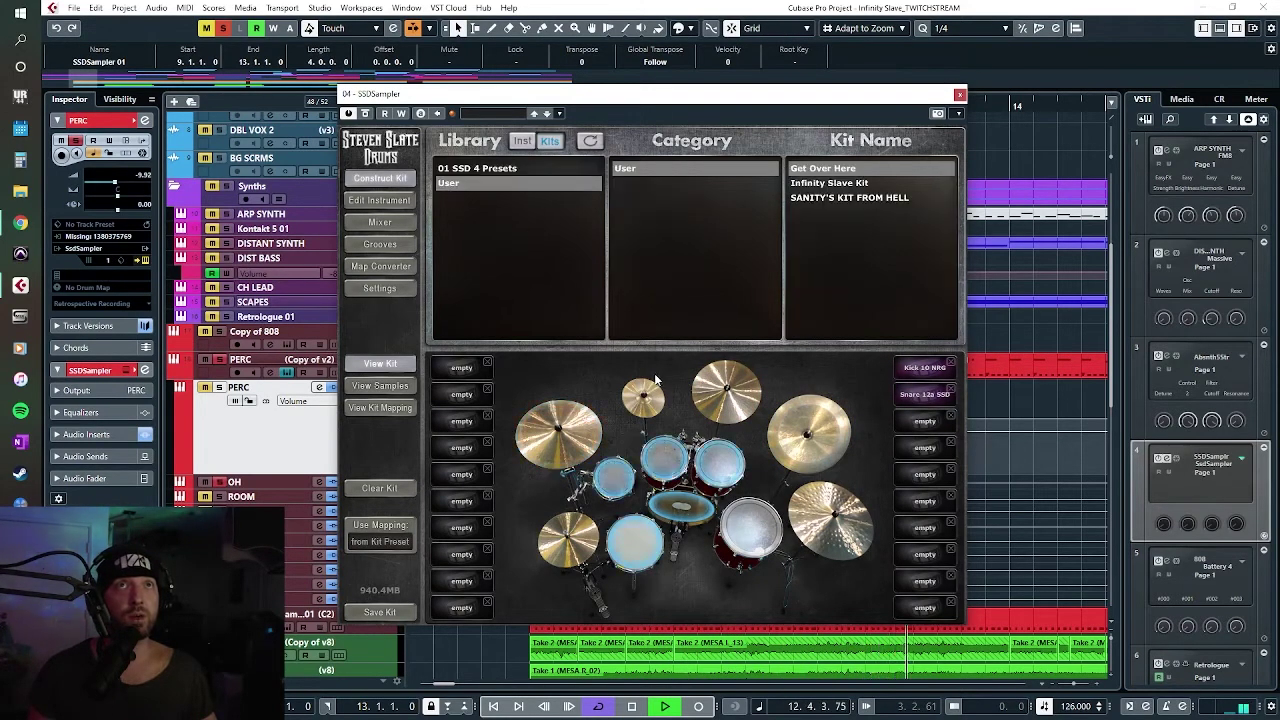
{"action": "left_click", "coordinate": [820, 185]}
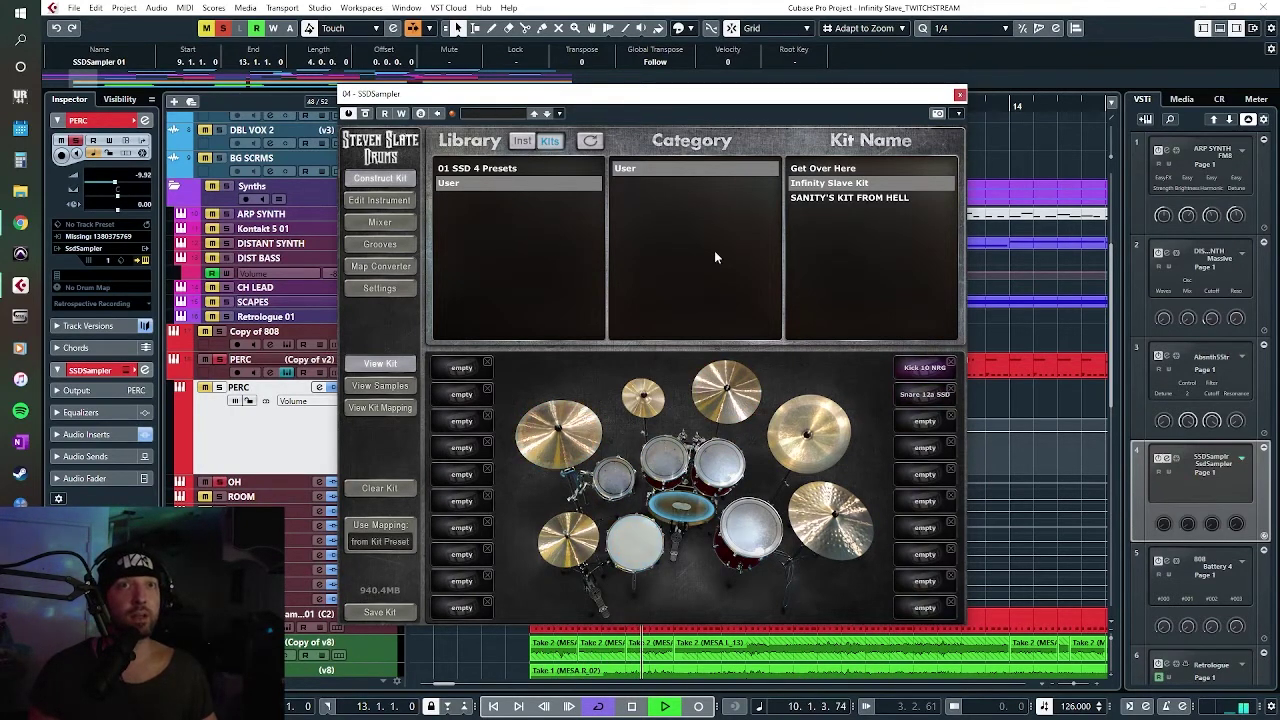
Step: Examine the kit mapping and the mixer's output assignments across all the drum channels in SSDSampler
{"action": "left_click", "coordinate": [380, 409]}
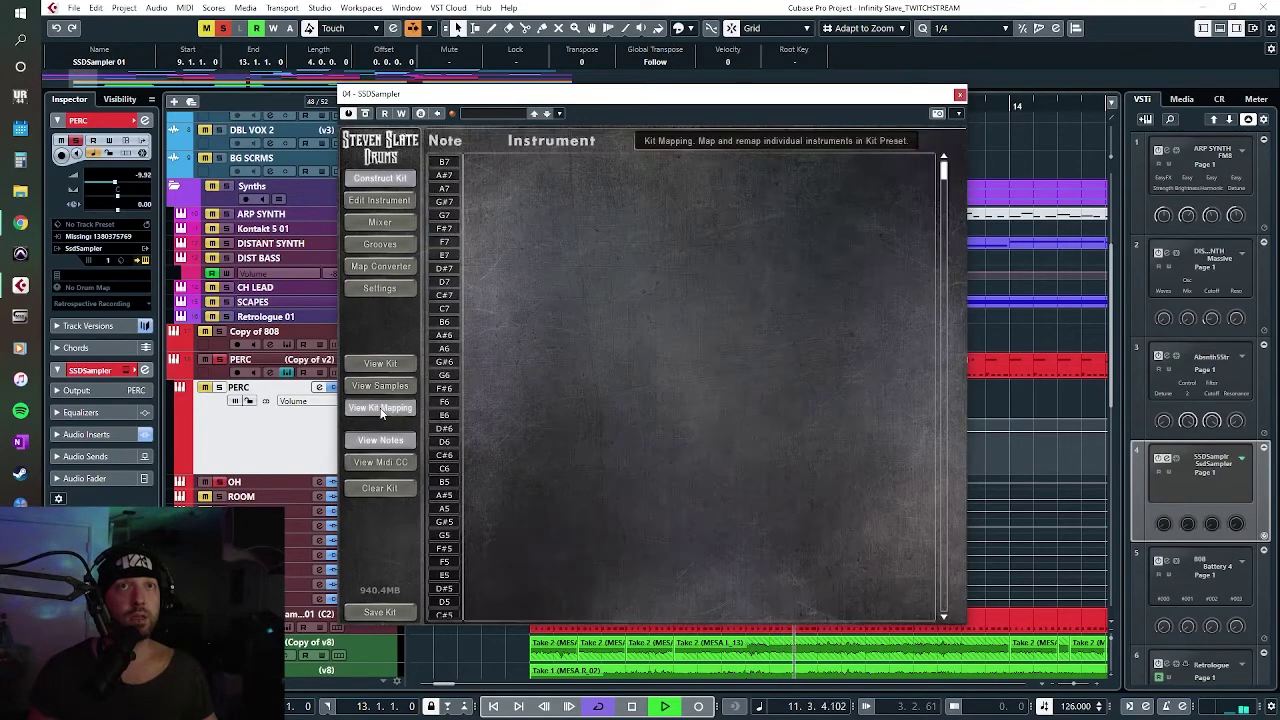
{"action": "left_click", "coordinate": [379, 223]}
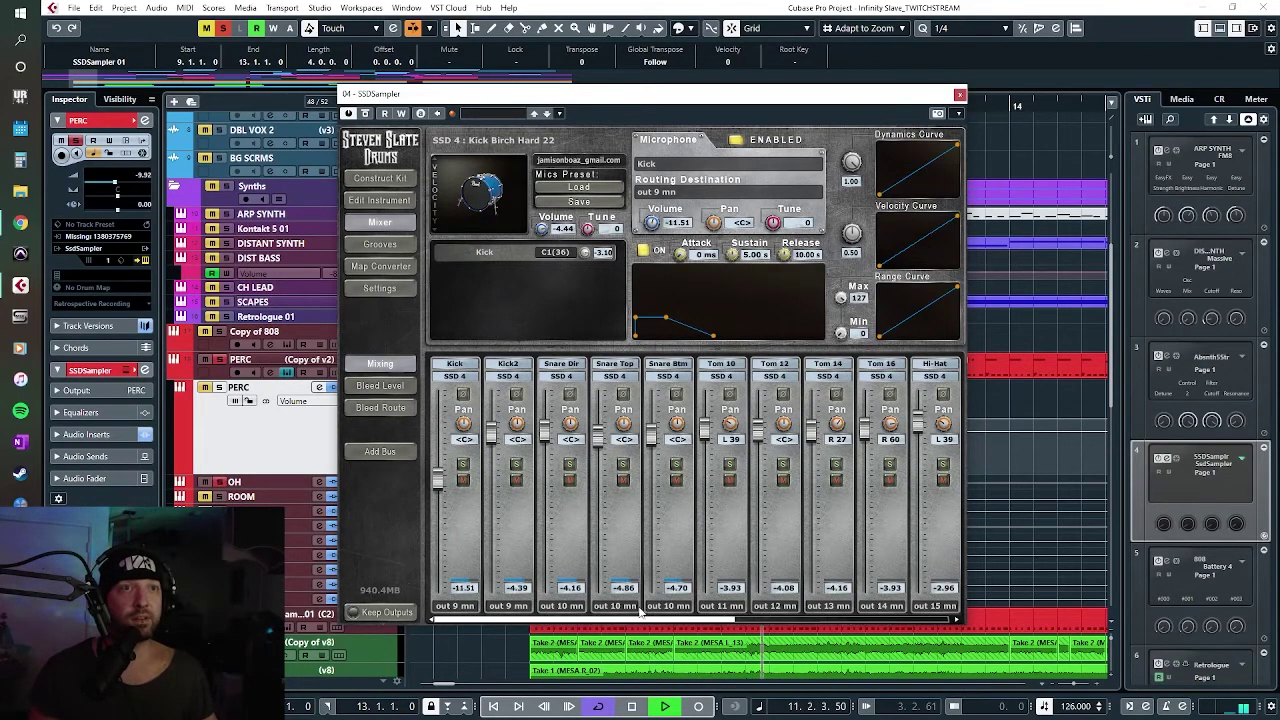
{"action": "left_click_drag", "start_coordinate": [698, 626], "coordinate": [943, 622]}
Step: Show the Activate Outputs option for the SSDSampler instrument and close its window
{"action": "left_click", "coordinate": [1245, 462]}
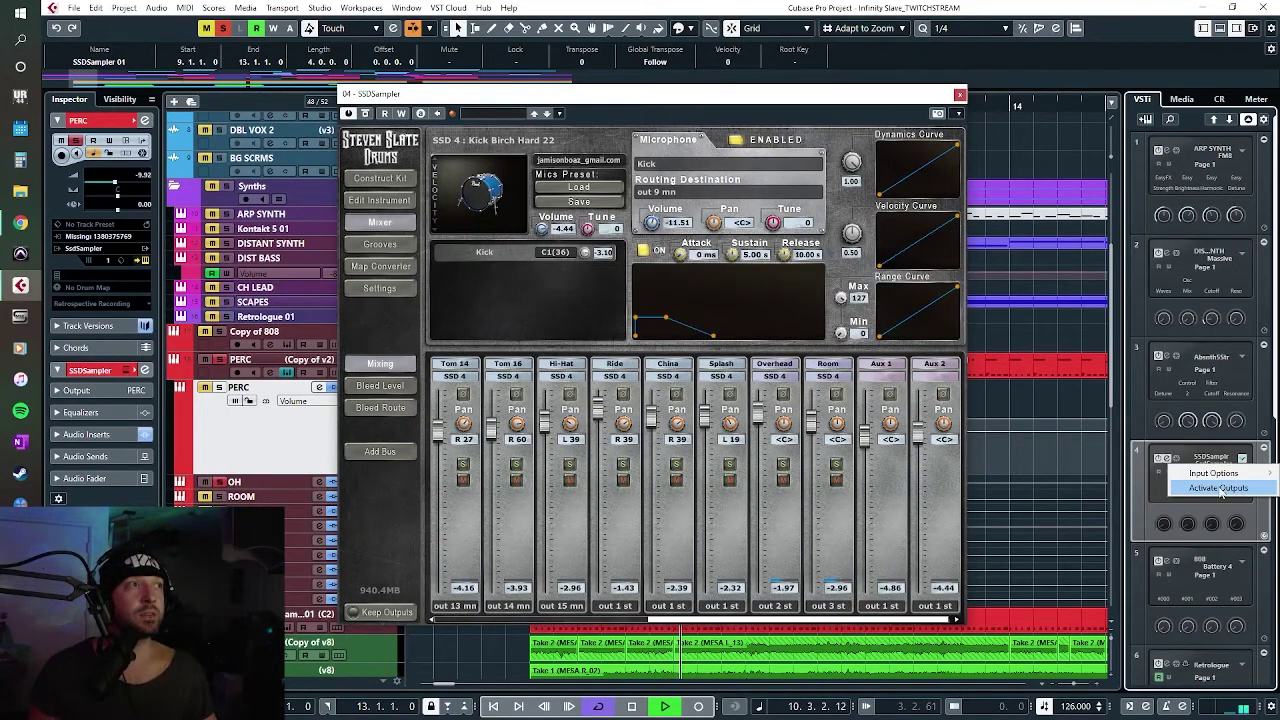
{"action": "left_click", "coordinate": [1219, 488]}
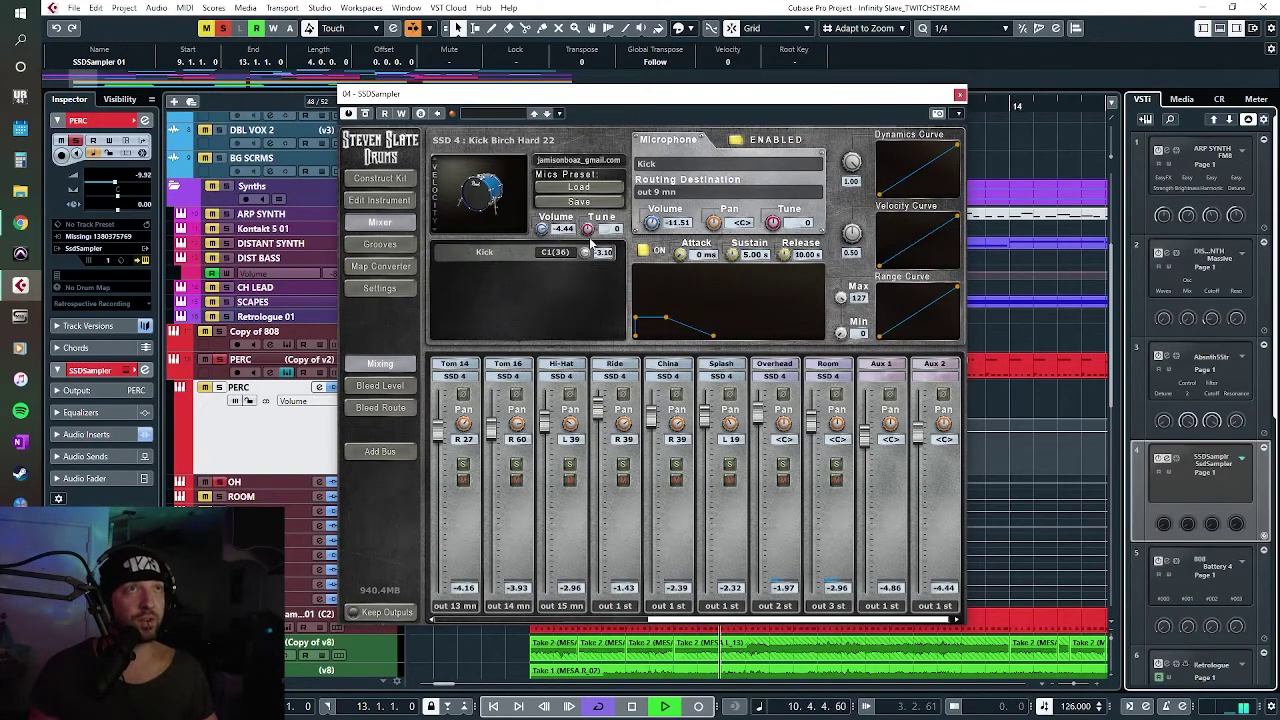
{"action": "left_click", "coordinate": [960, 94]}
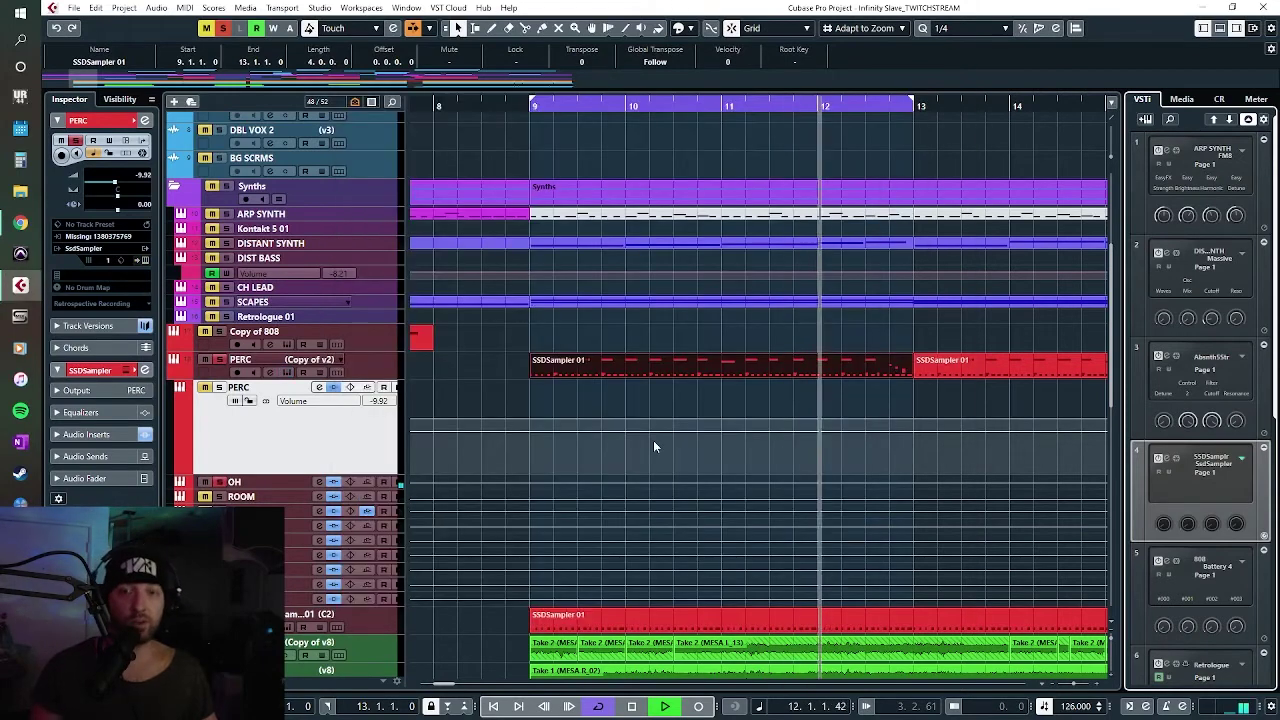
Step: Highlight the group of drum output channels starting at PERC, and the PERC instrument track that feeds them
{"action": "left_click", "coordinate": [263, 503]}
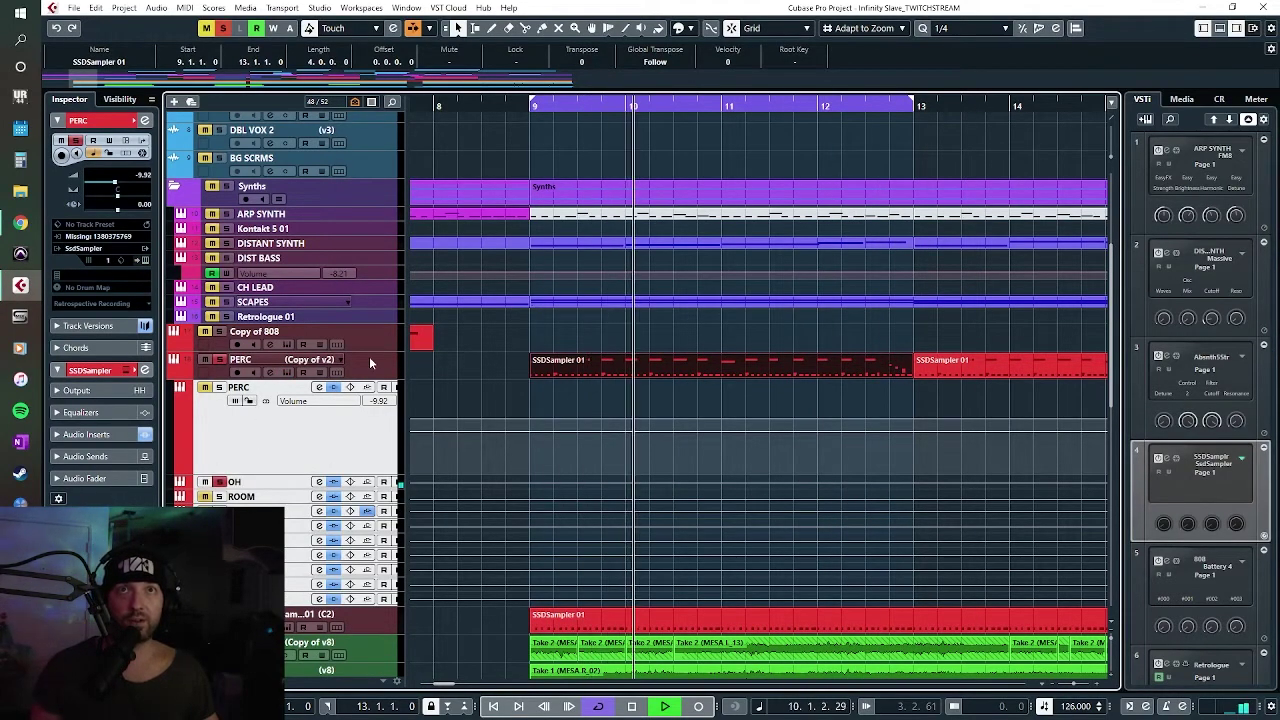
{"action": "left_click", "coordinate": [173, 372]}
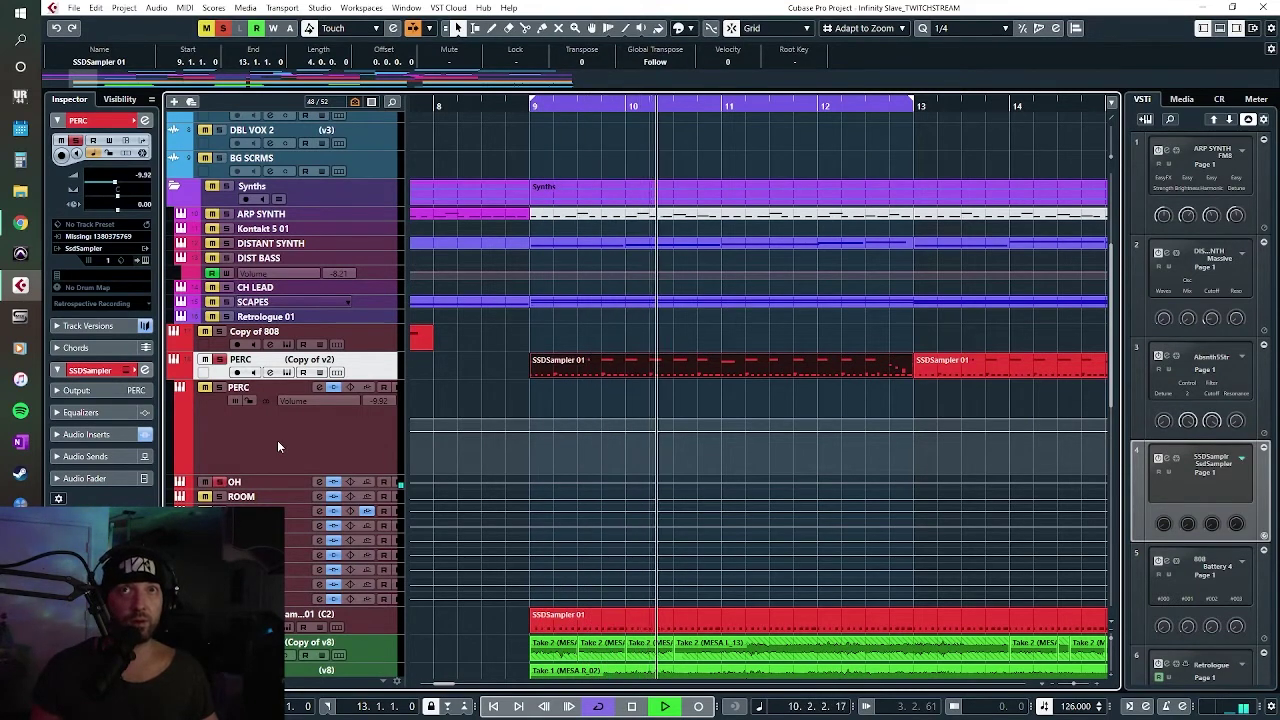
{"action": "left_click", "coordinate": [256, 392]}
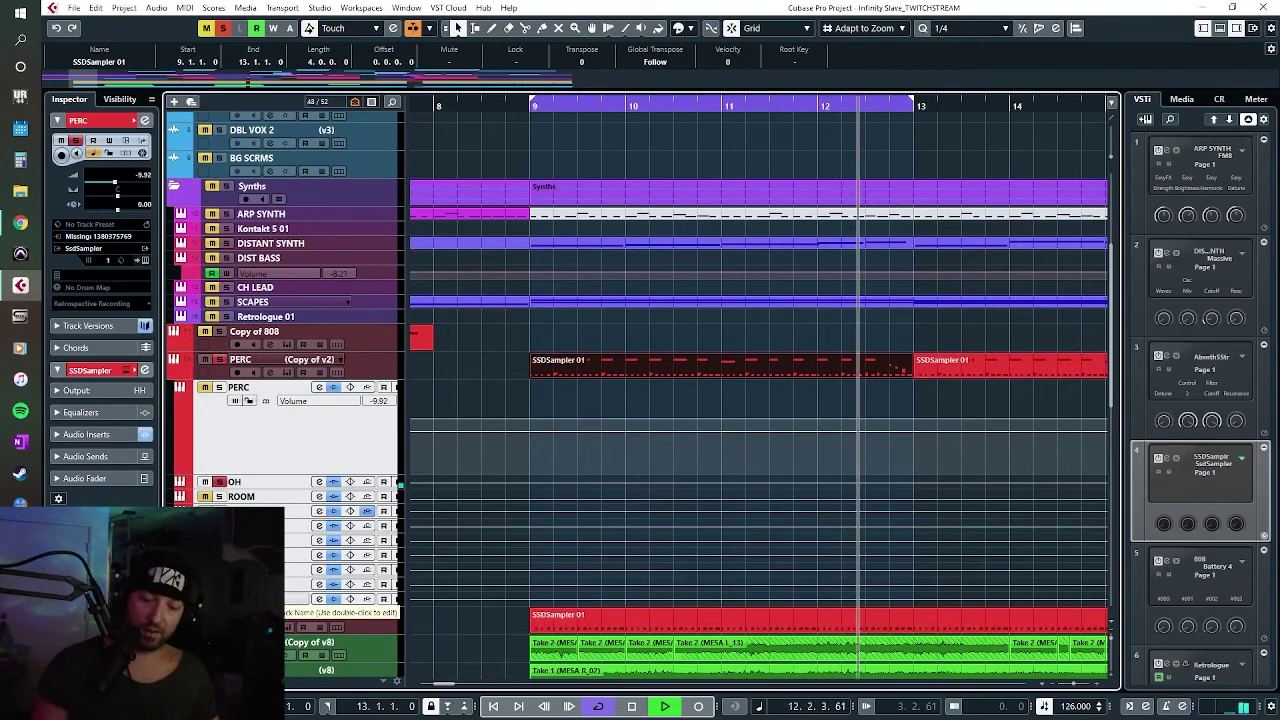
Step: Show the MixConsole with all drum channels in view and solo the OH channel
{"action": "key", "text": "F3"}
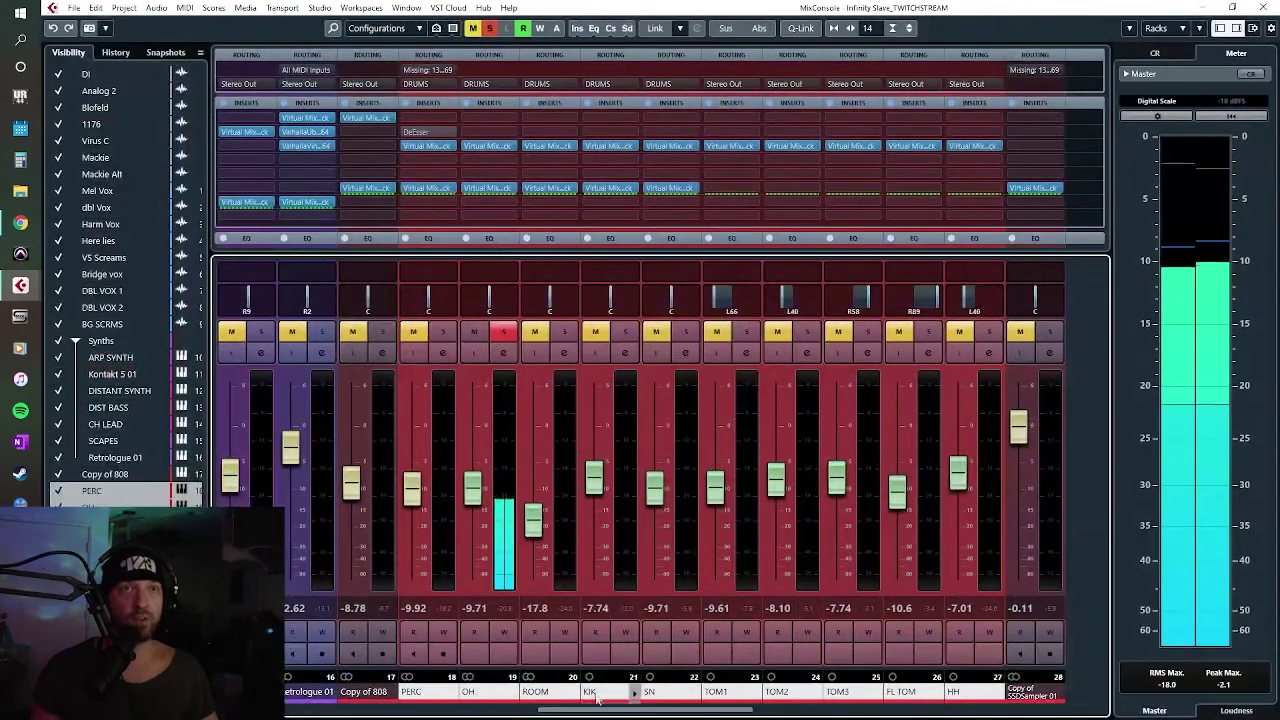
{"action": "left_click_drag", "start_coordinate": [613, 714], "coordinate": [628, 714]}
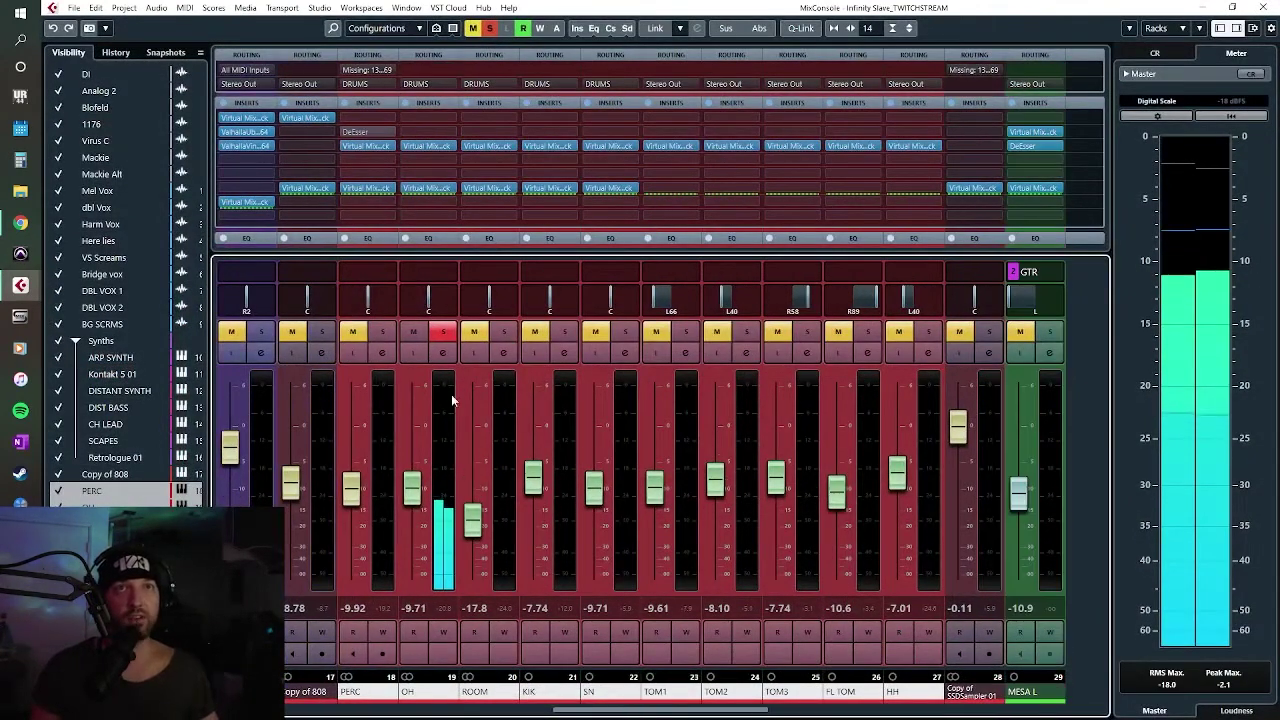
{"action": "left_click", "coordinate": [382, 331]}
{"action": "left_click", "coordinate": [443, 331]}
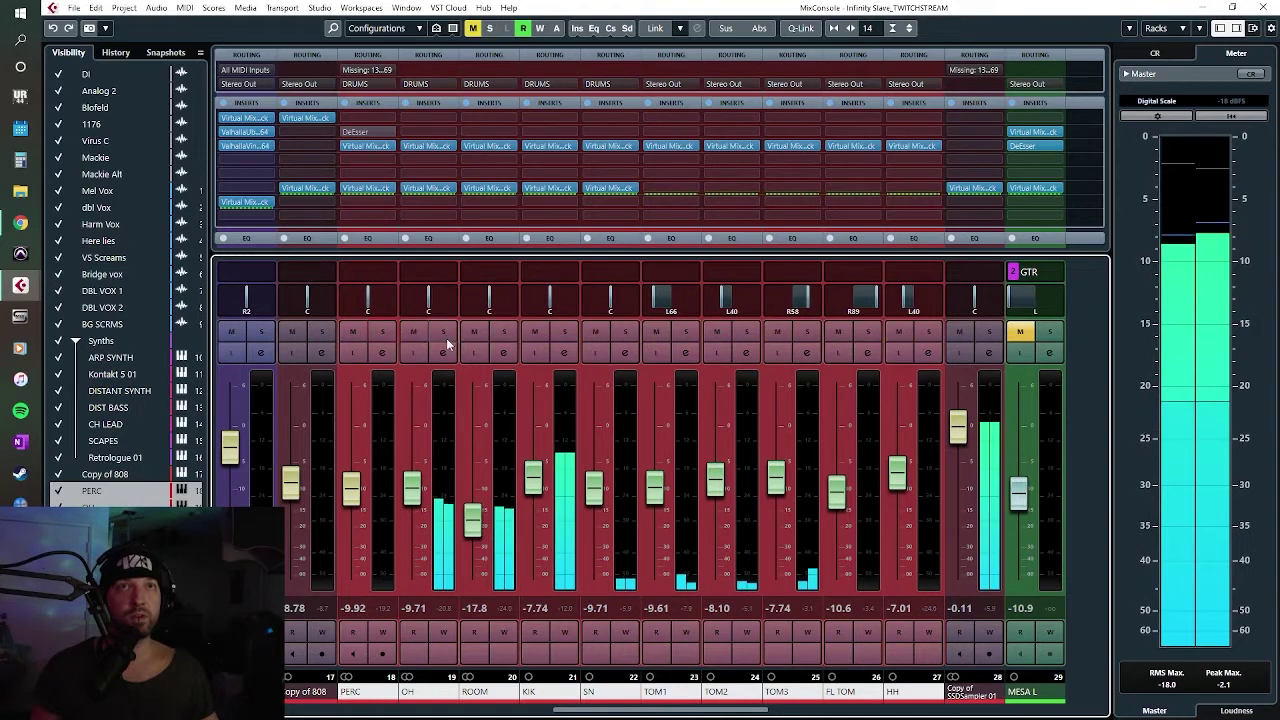
{"action": "left_click", "coordinate": [443, 331]}
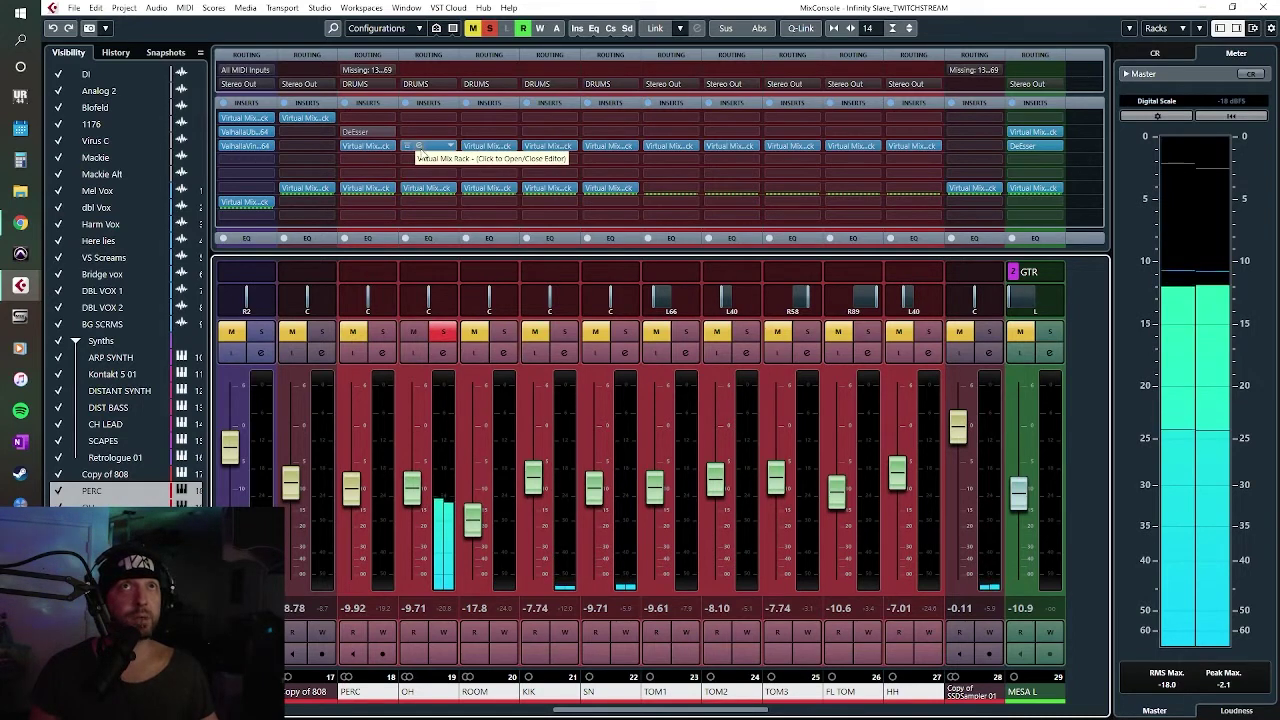
Step: Open the OH channel's Virtual Mix Rack, examine the FG-S high-frequency gain and the FG-401 and Trimmer modules, and close it
{"action": "left_click", "coordinate": [418, 147]}
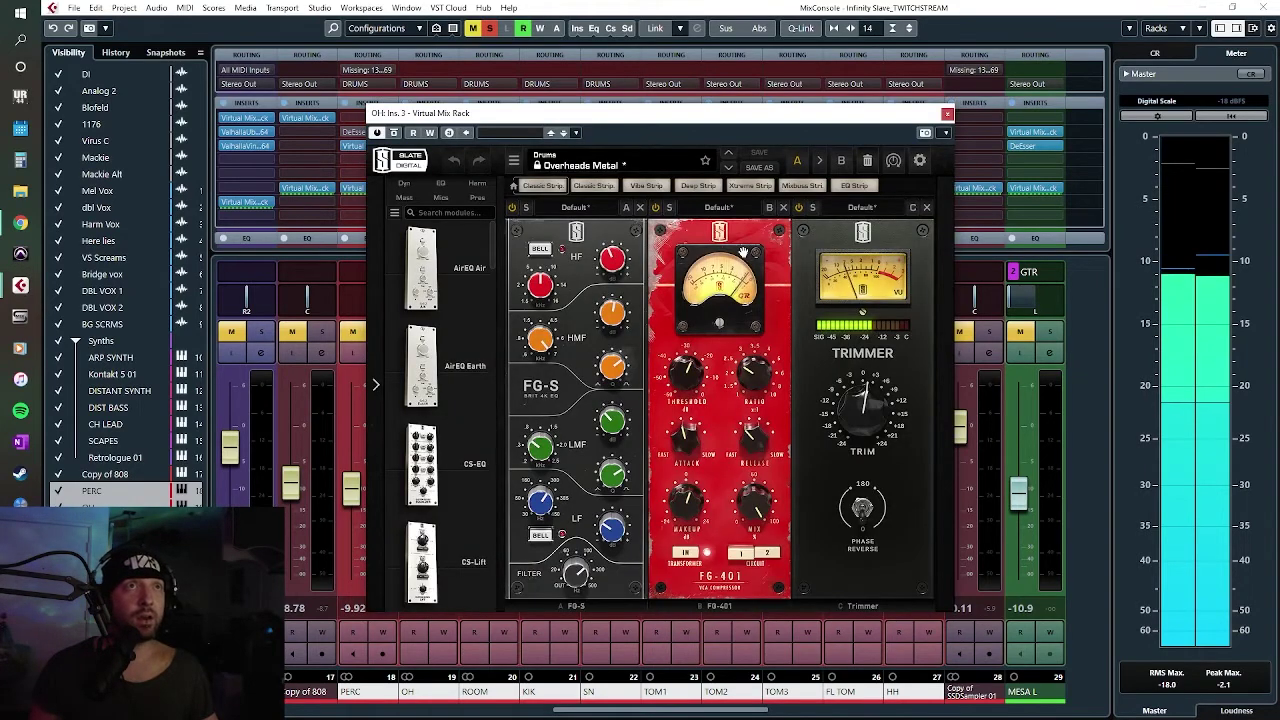
{"action": "left_click_drag", "start_coordinate": [685, 127], "coordinate": [758, 101]}
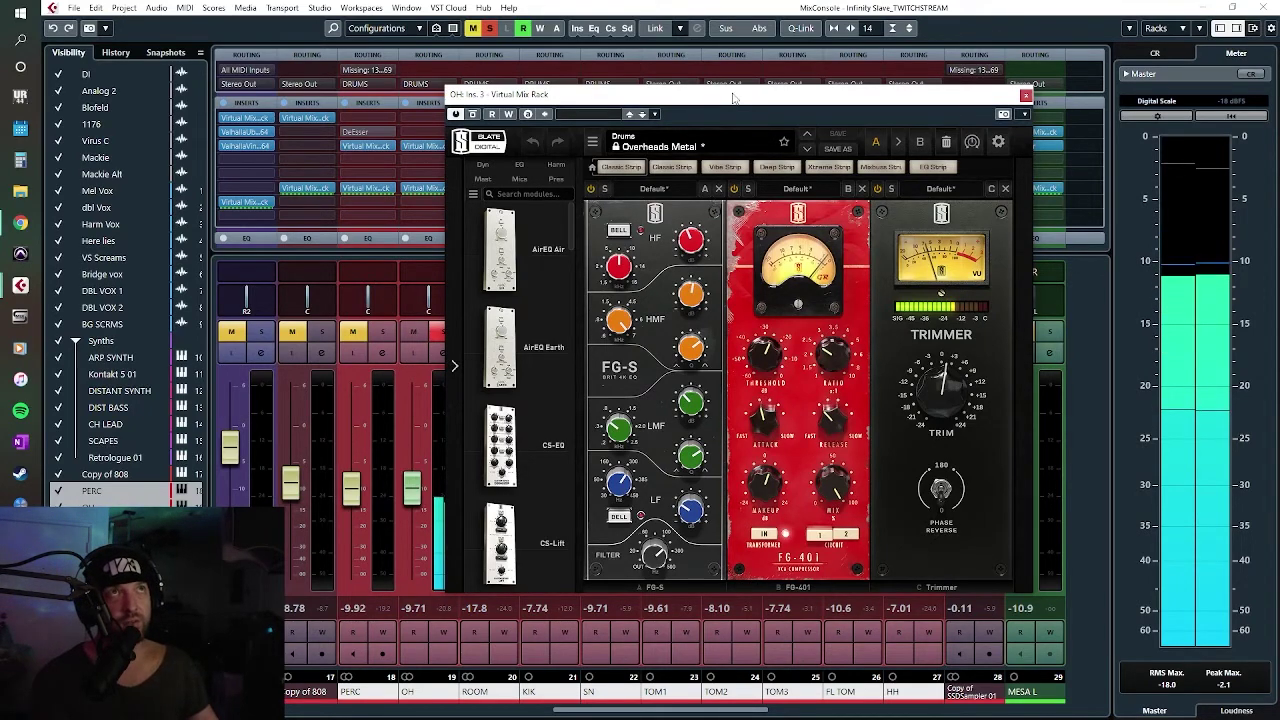
{"action": "left_click_drag", "start_coordinate": [733, 98], "coordinate": [777, 104]}
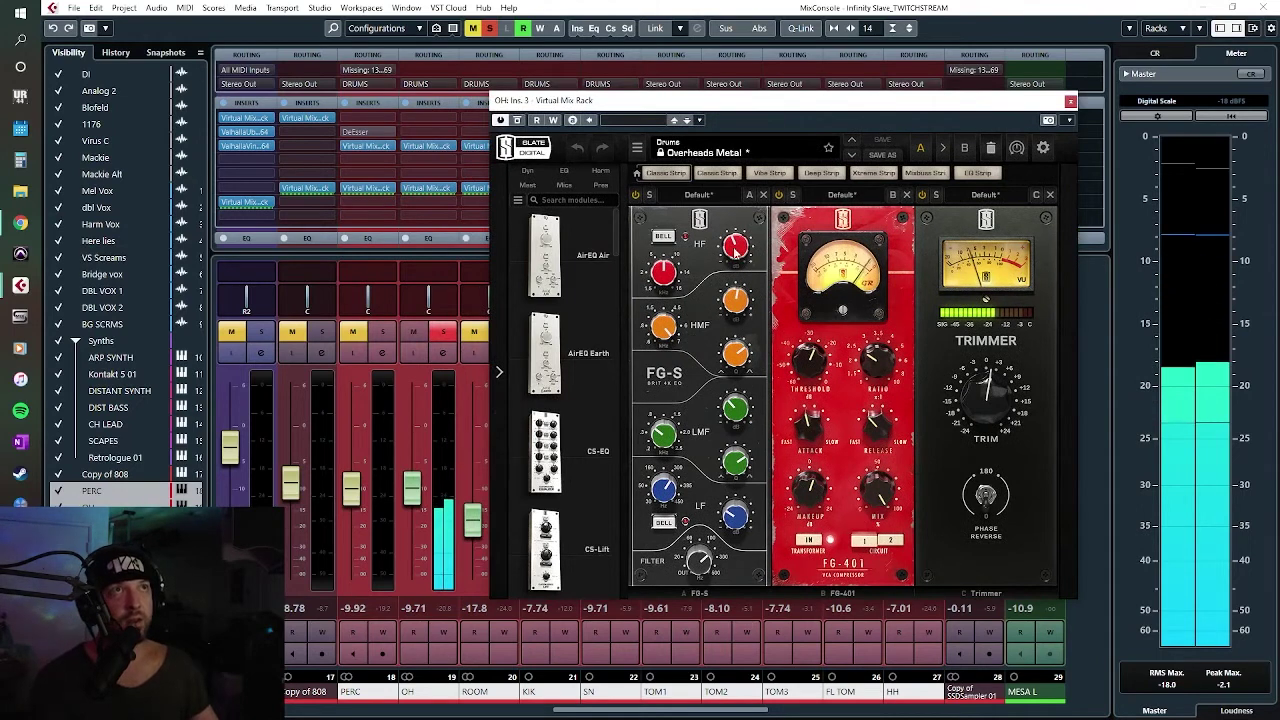
{"action": "mouse_move", "coordinate": [755, 243]}
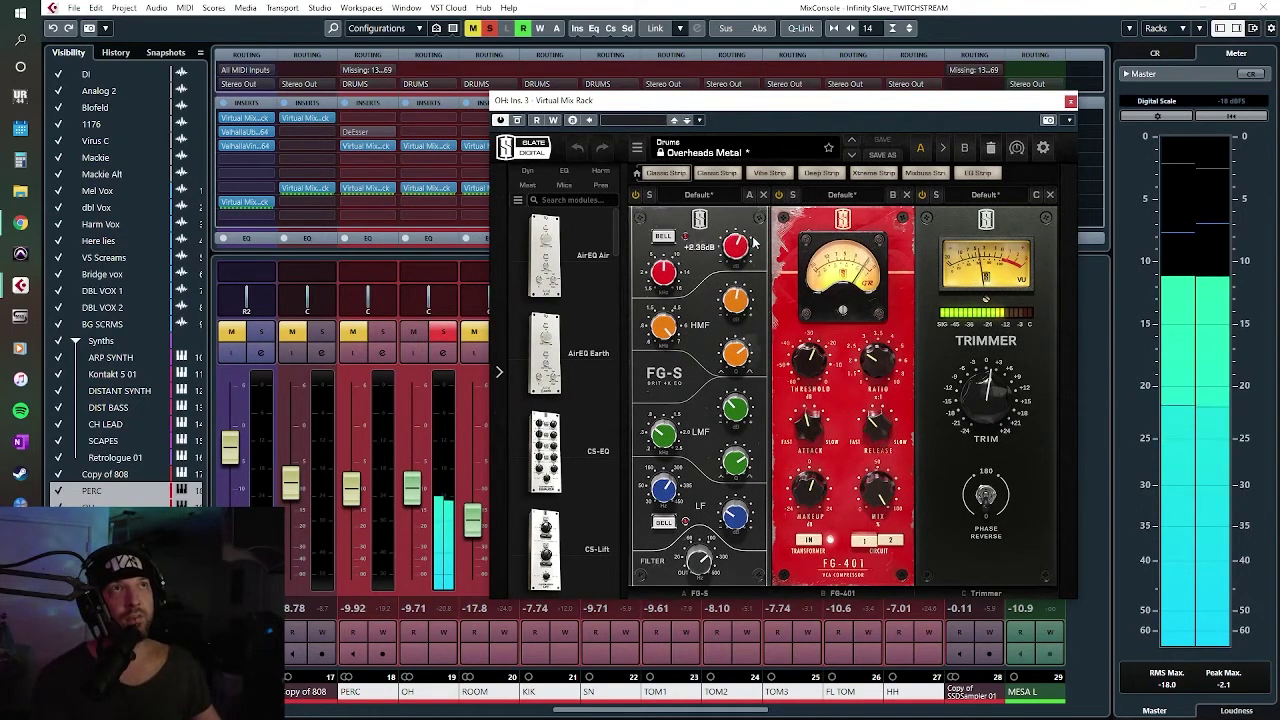
{"action": "left_click_drag", "start_coordinate": [752, 250], "coordinate": [734, 271]}
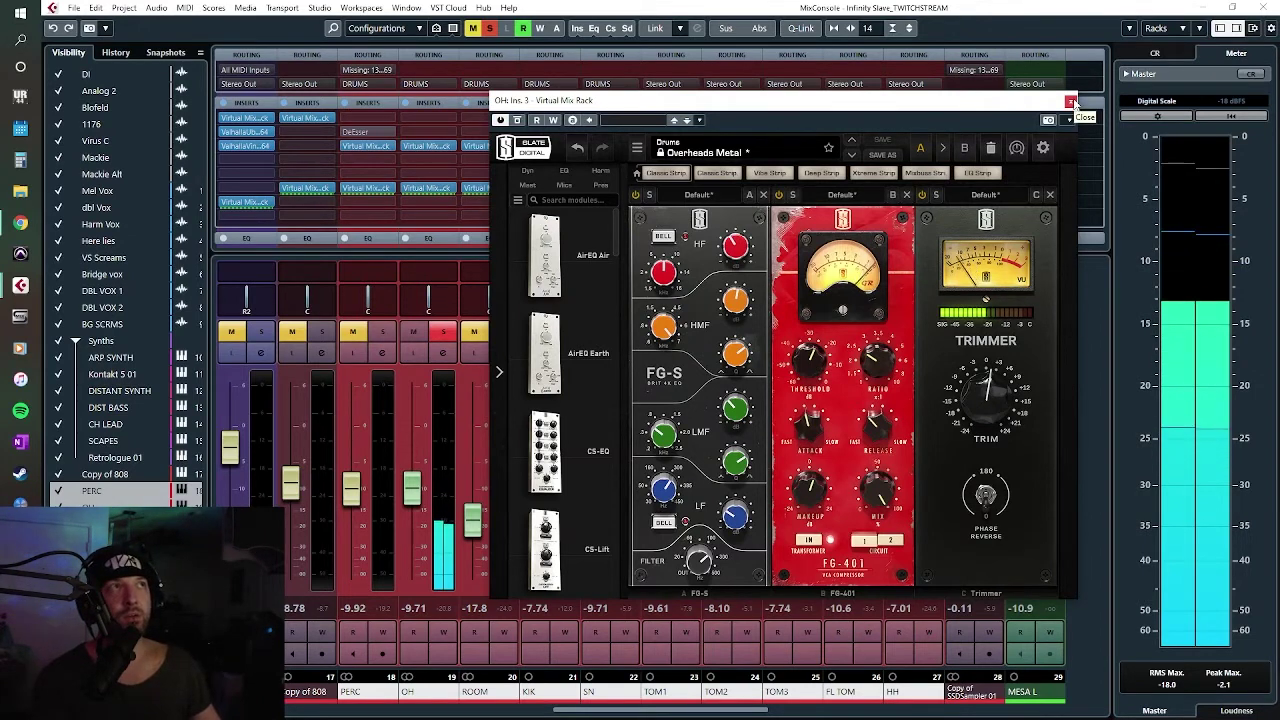
{"action": "left_click", "coordinate": [1070, 102]}
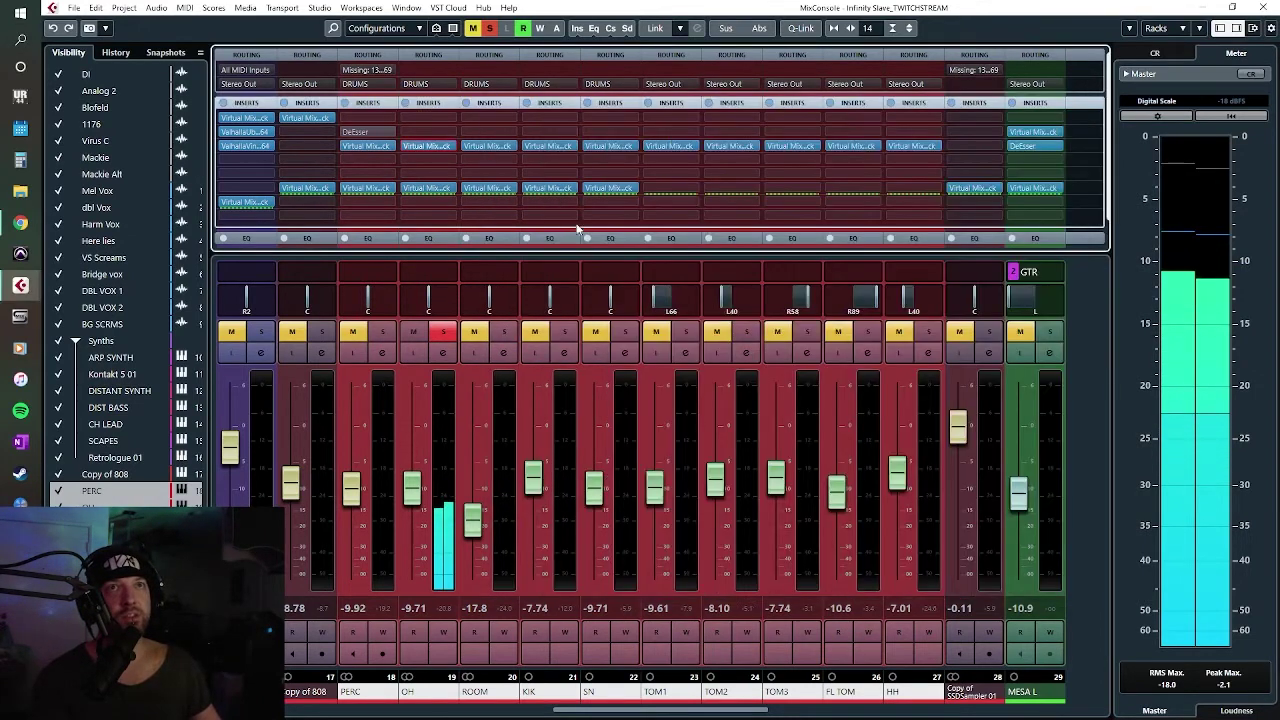
Step: Solo the ROOM channel in place of OH, examine the FG-S and FG-116 modules in its Virtual Mix Rack, and close it
{"action": "left_click", "coordinate": [505, 332]}
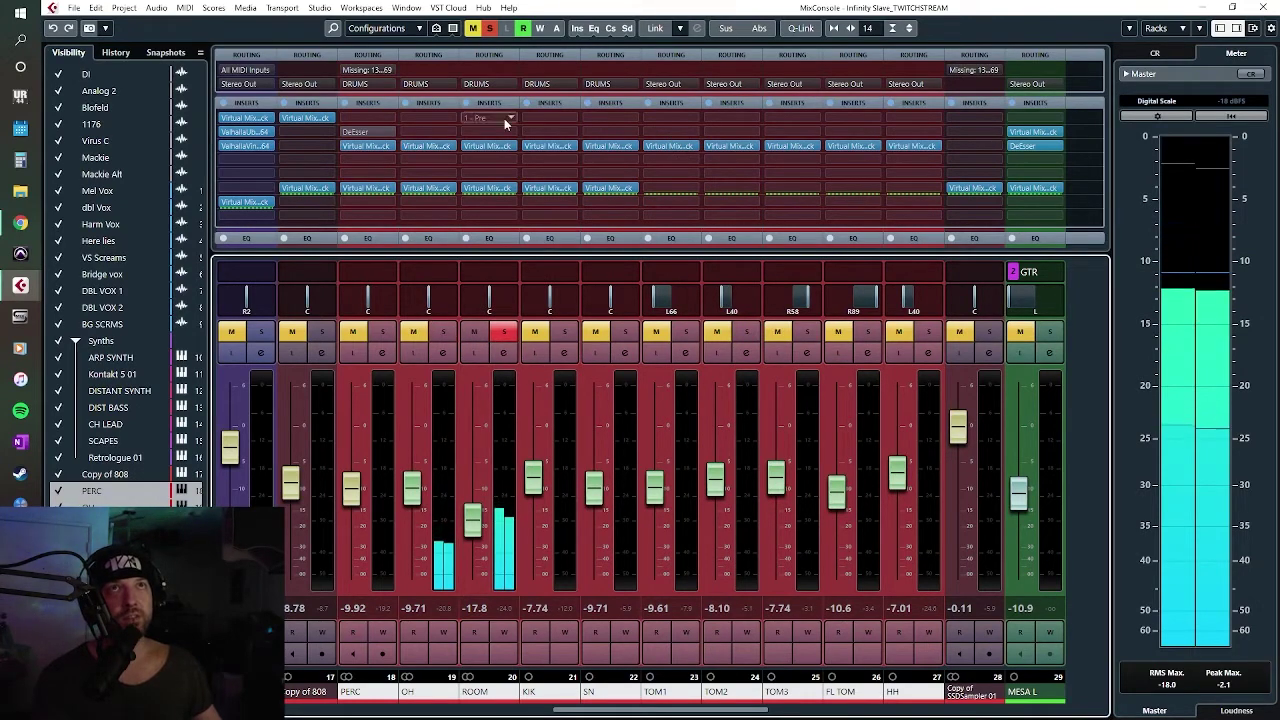
{"action": "left_click", "coordinate": [485, 143]}
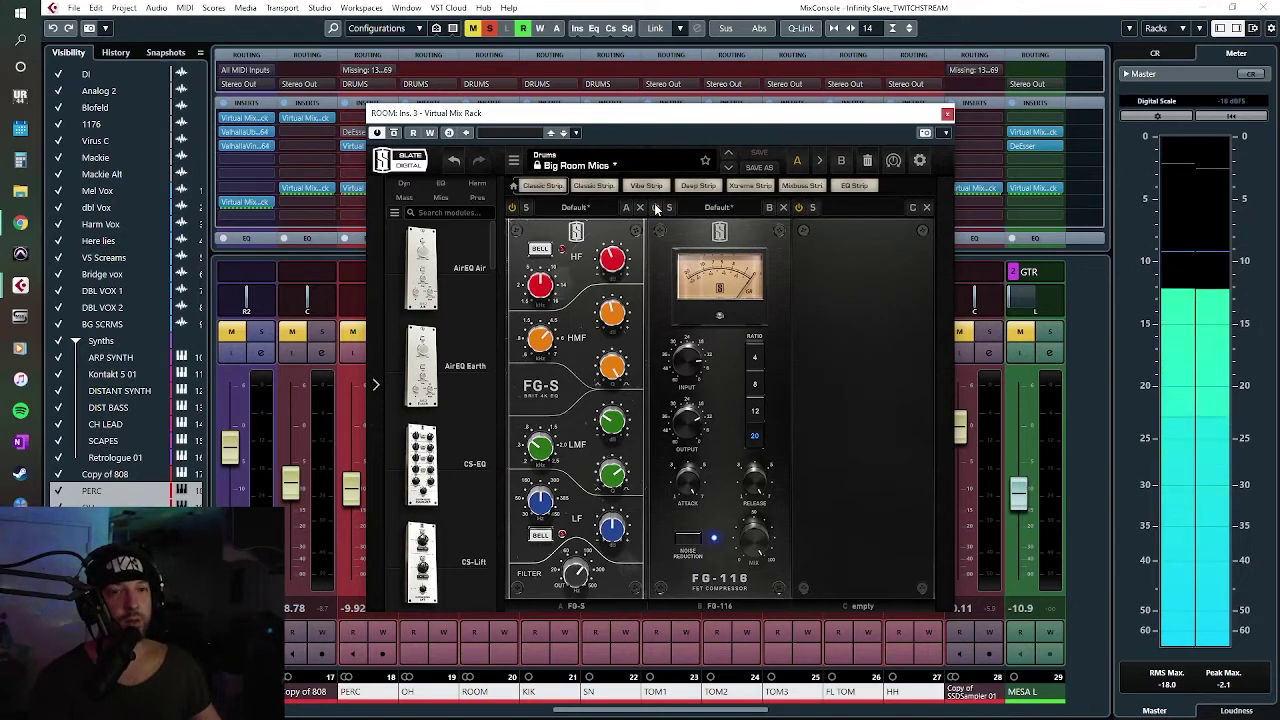
{"action": "left_click", "coordinate": [947, 115]}
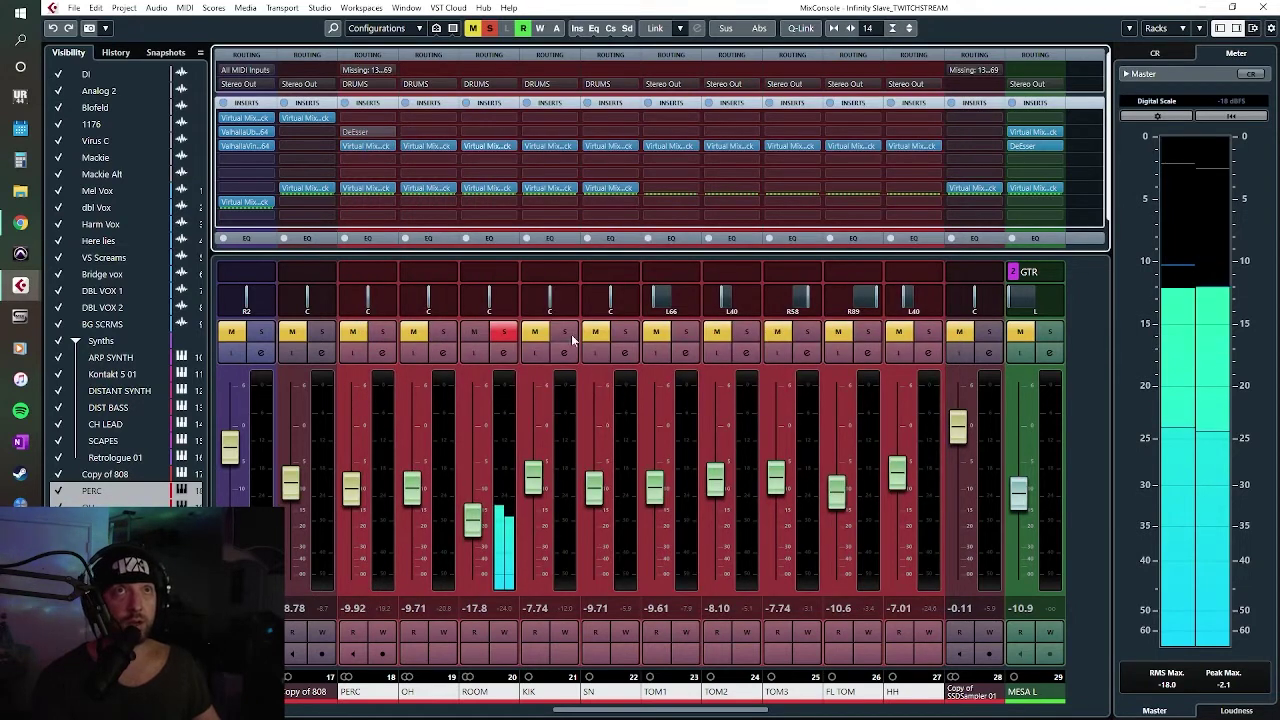
Step: Switch the solo from ROOM to KIK and open the Virtual Mix Rack in the KIK channel's third insert slot
{"action": "left_click", "coordinate": [505, 333]}
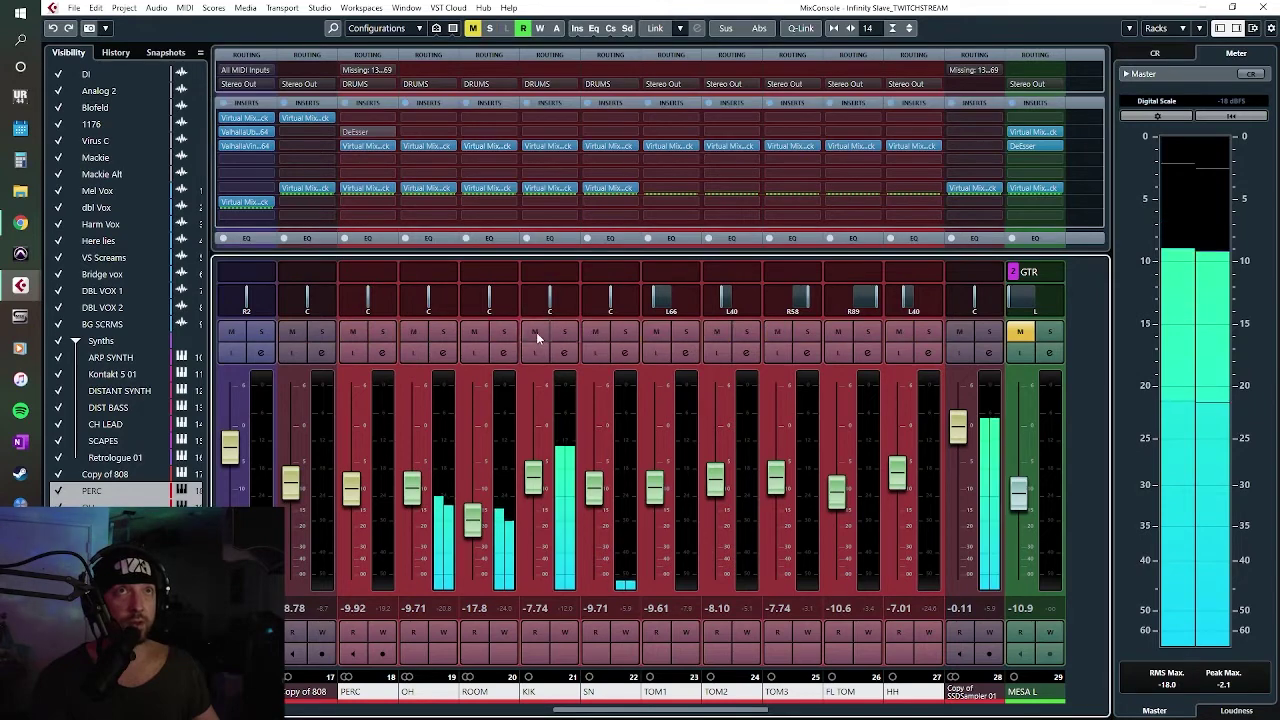
{"action": "left_click", "coordinate": [564, 332]}
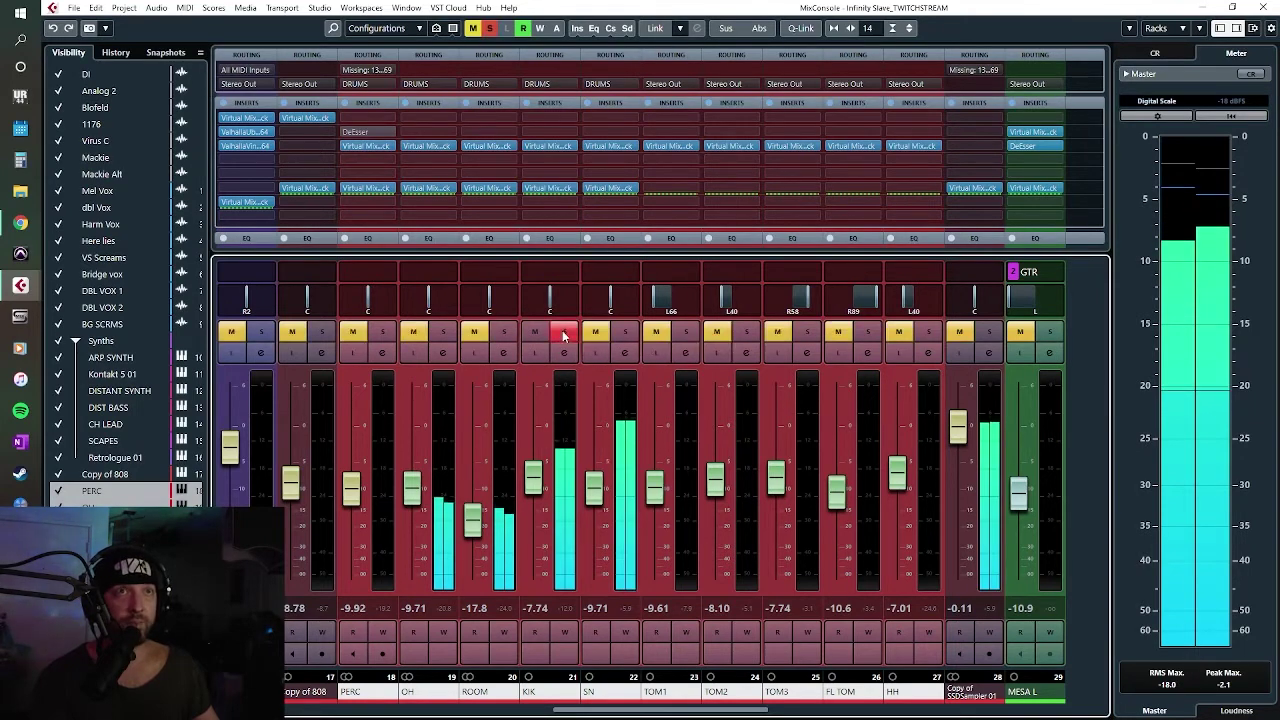
{"action": "left_click", "coordinate": [539, 145]}
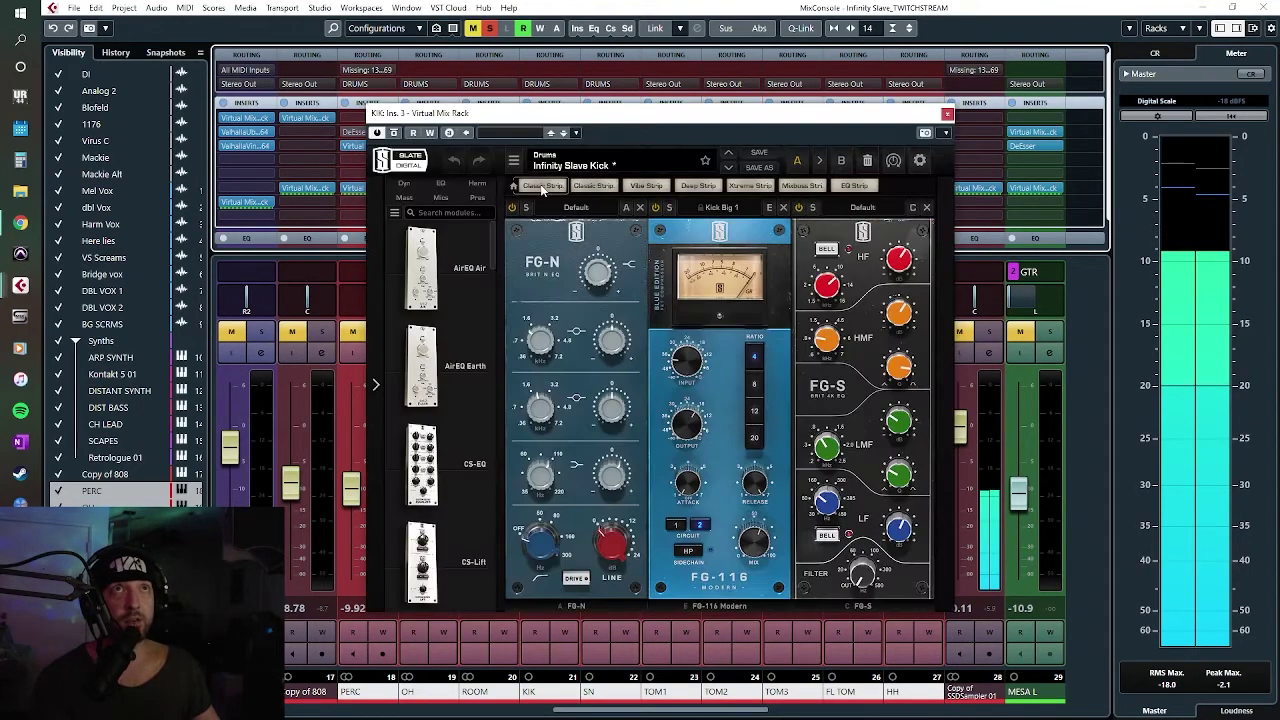
Step: Open the KIK channel's sixth-slot Virtual Mix Rack alongside the third-slot one, examine both processing chains, and close both windows
{"action": "left_click_drag", "start_coordinate": [664, 116], "coordinate": [558, 479]}
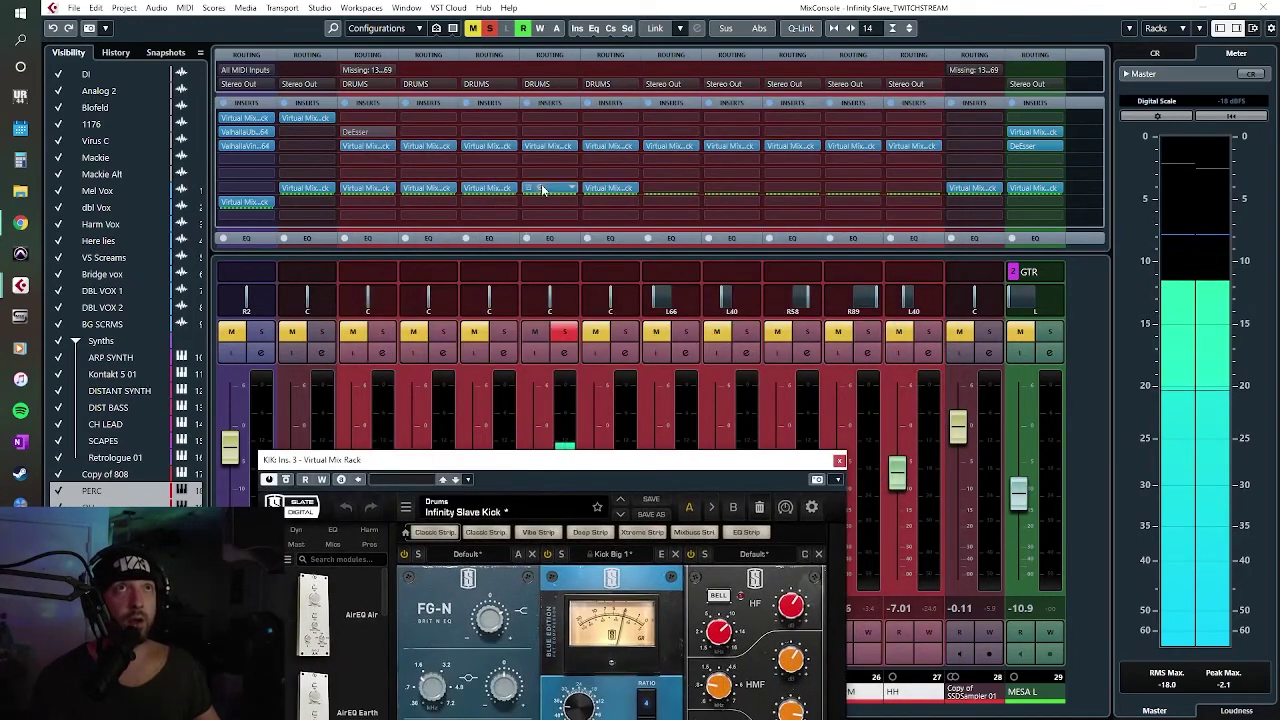
{"action": "left_click", "coordinate": [541, 187]}
{"action": "left_click_drag", "start_coordinate": [664, 127], "coordinate": [926, 199]}
{"action": "left_click_drag", "start_coordinate": [570, 459], "coordinate": [552, 104]}
{"action": "left_click", "coordinate": [1000, 205]}
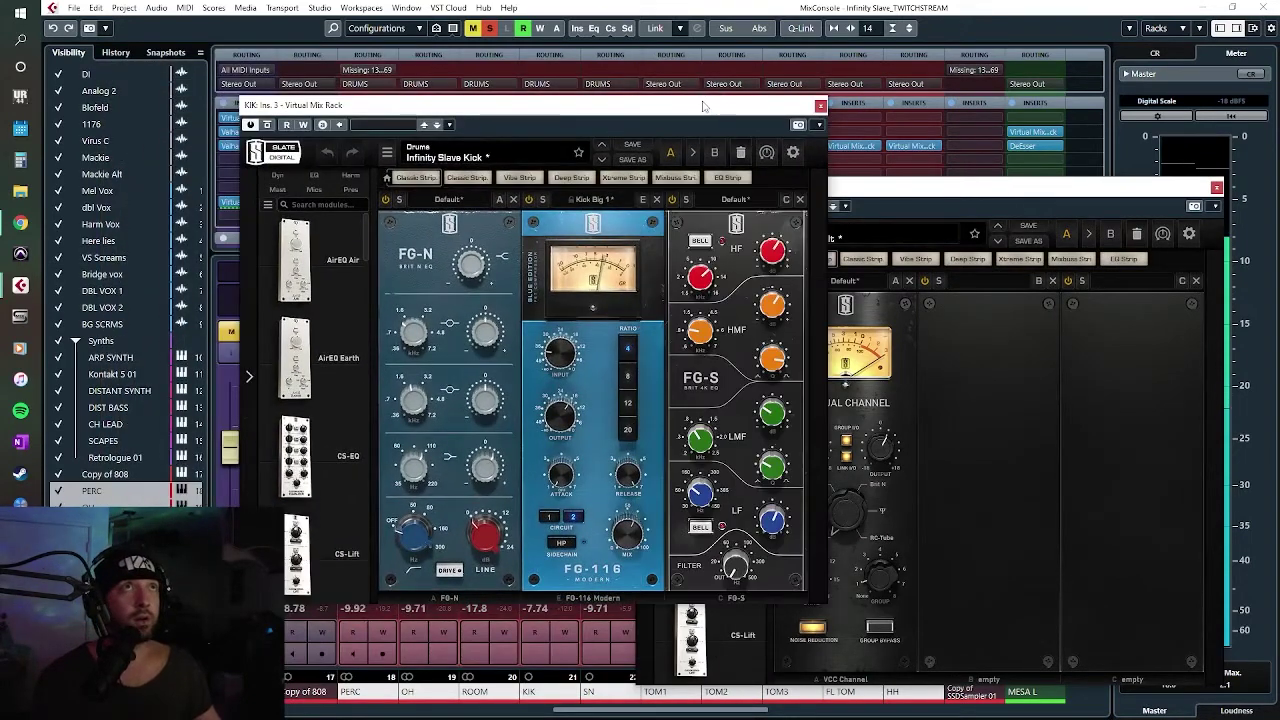
{"action": "left_click", "coordinate": [907, 191]}
{"action": "left_click_drag", "start_coordinate": [907, 191], "coordinate": [887, 171]}
{"action": "left_click_drag", "start_coordinate": [440, 104], "coordinate": [440, 93]}
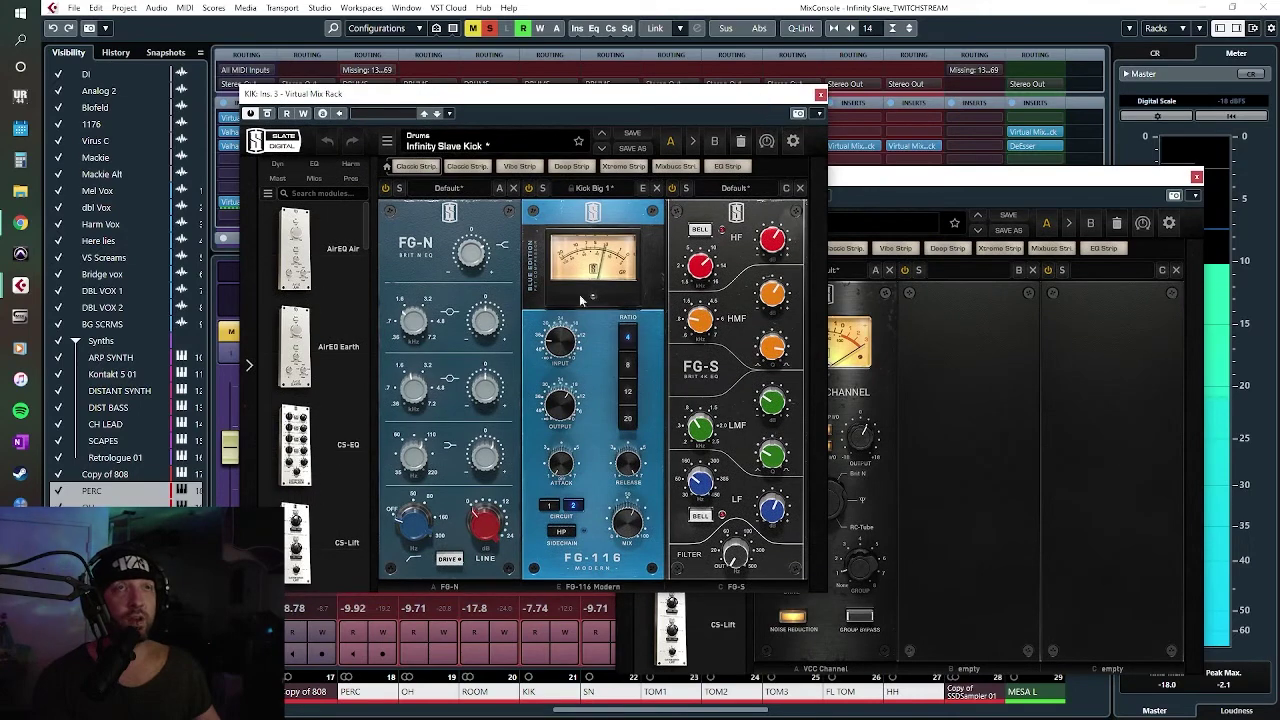
{"action": "left_click_drag", "start_coordinate": [955, 210], "coordinate": [882, 191]}
{"action": "left_click", "coordinate": [693, 100]}
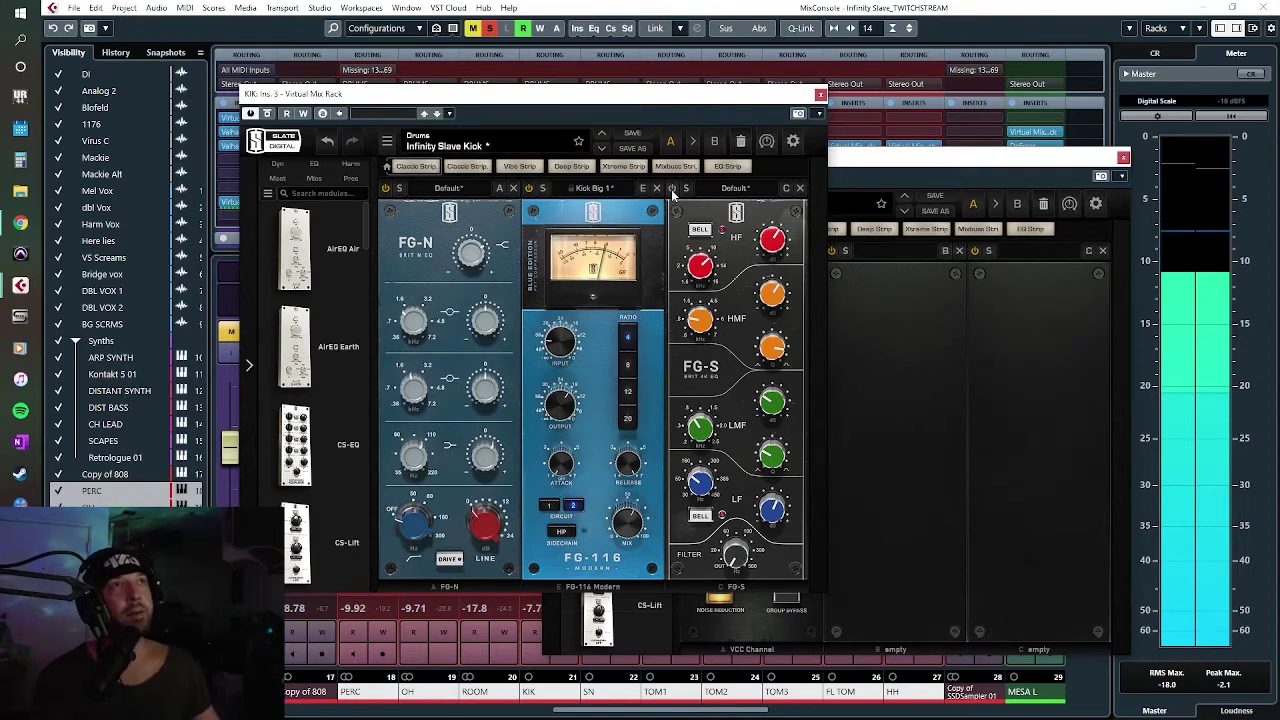
{"action": "left_click", "coordinate": [820, 95]}
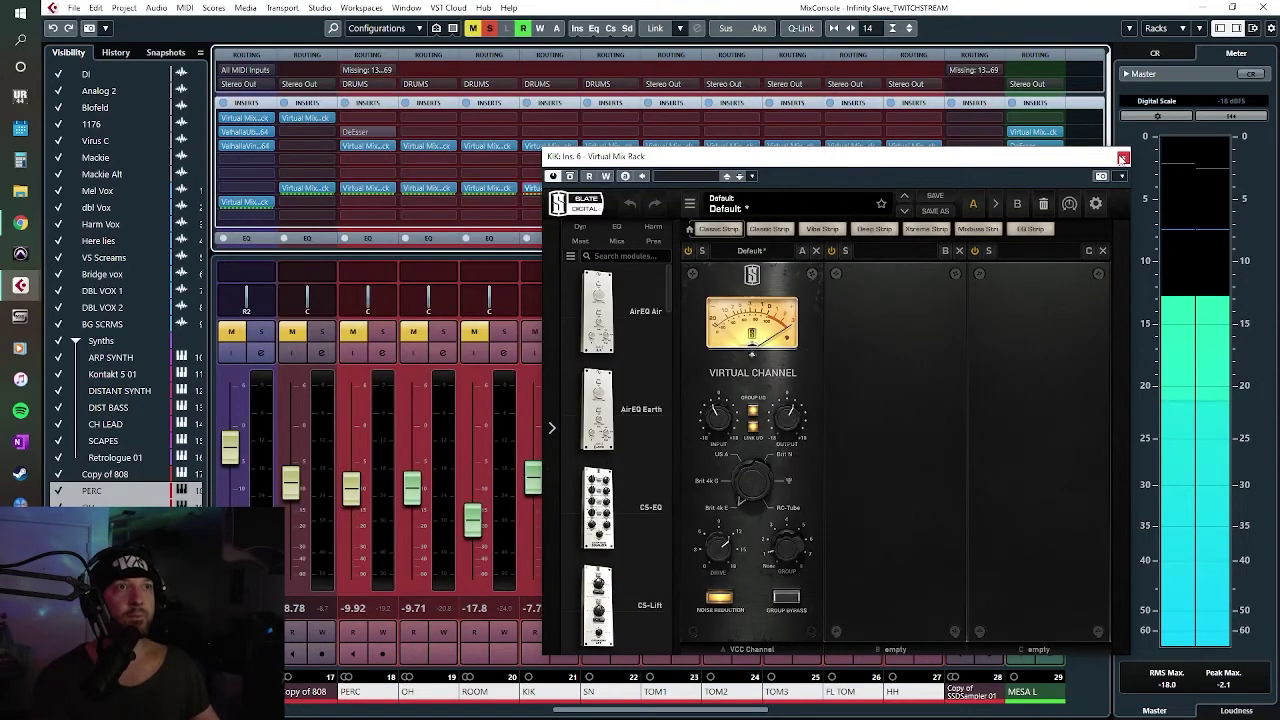
{"action": "left_click", "coordinate": [1122, 157]}
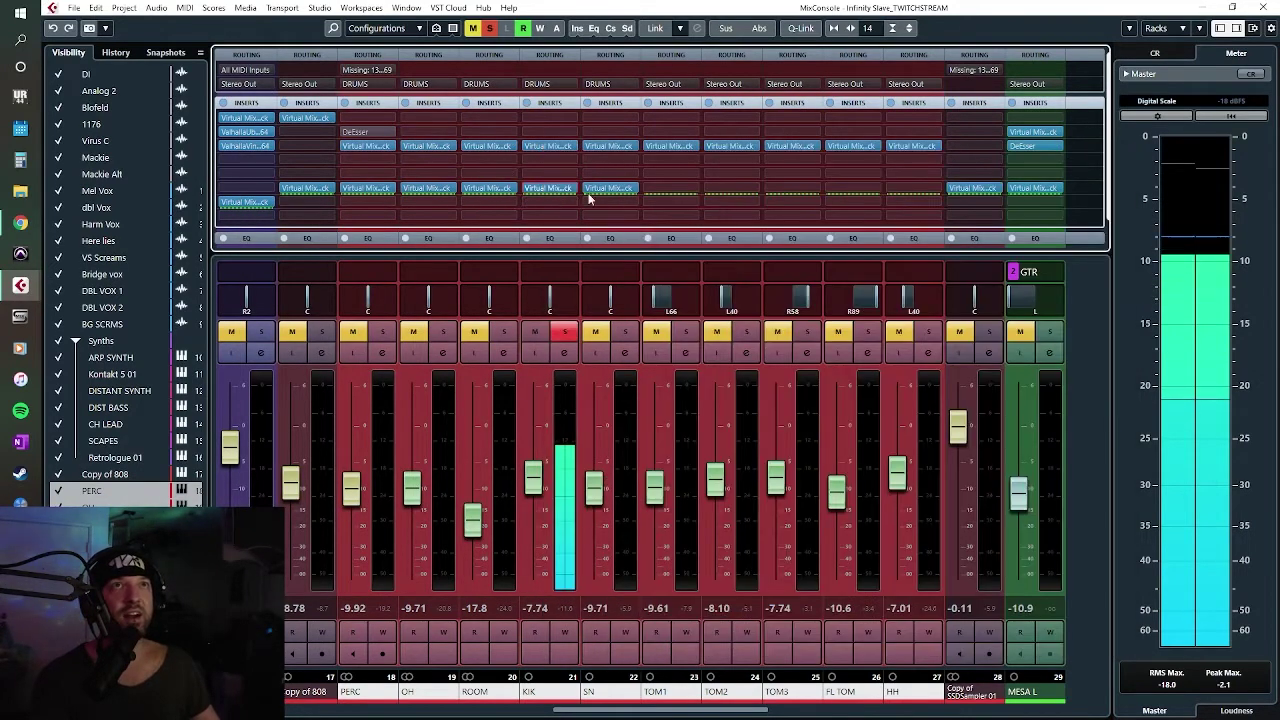
Step: Switch the solo from KIK to SN and examine the Virtual Mix Racks in the SN channel's third and sixth insert slots
{"action": "left_click", "coordinate": [625, 331]}
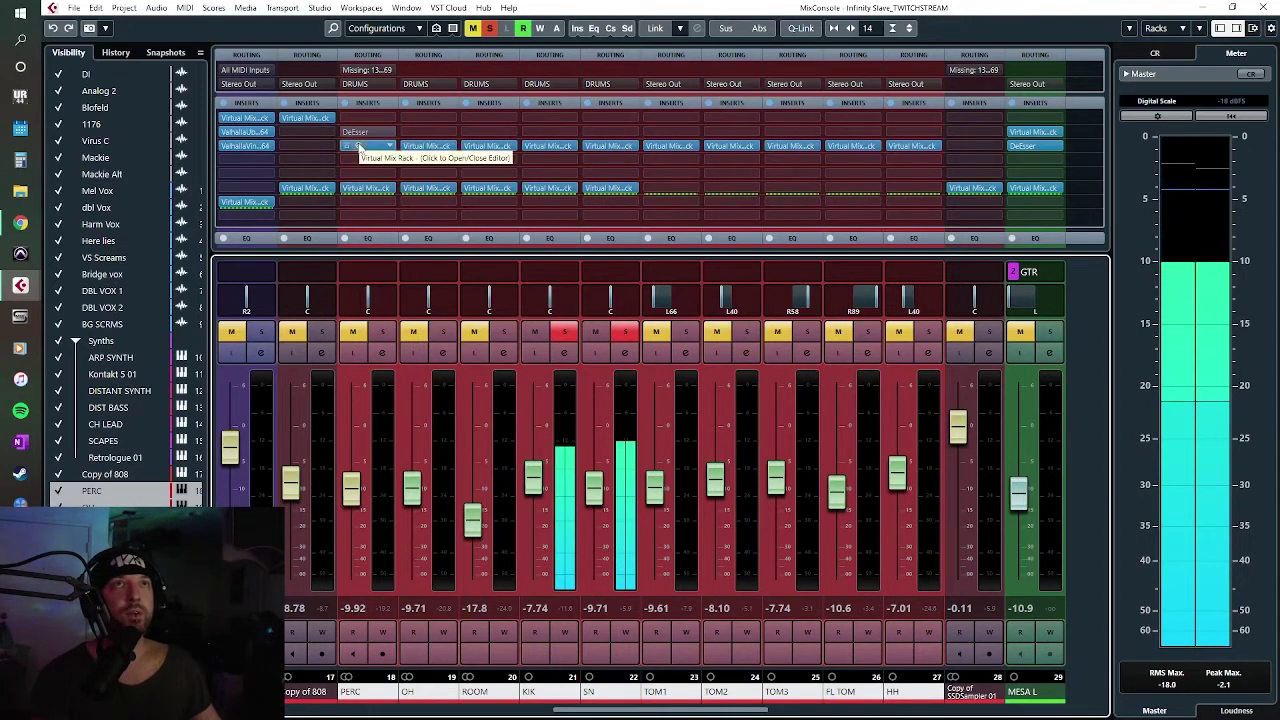
{"action": "left_click", "coordinate": [565, 331]}
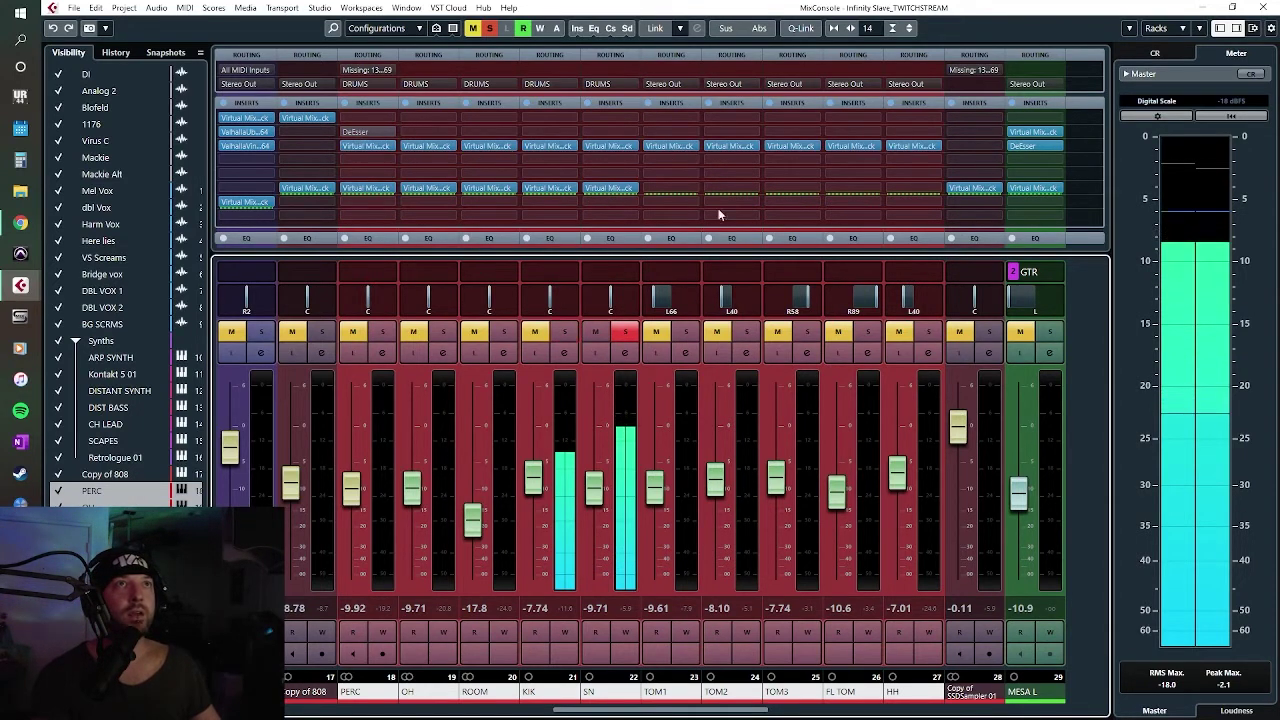
{"action": "left_click", "coordinate": [605, 145]}
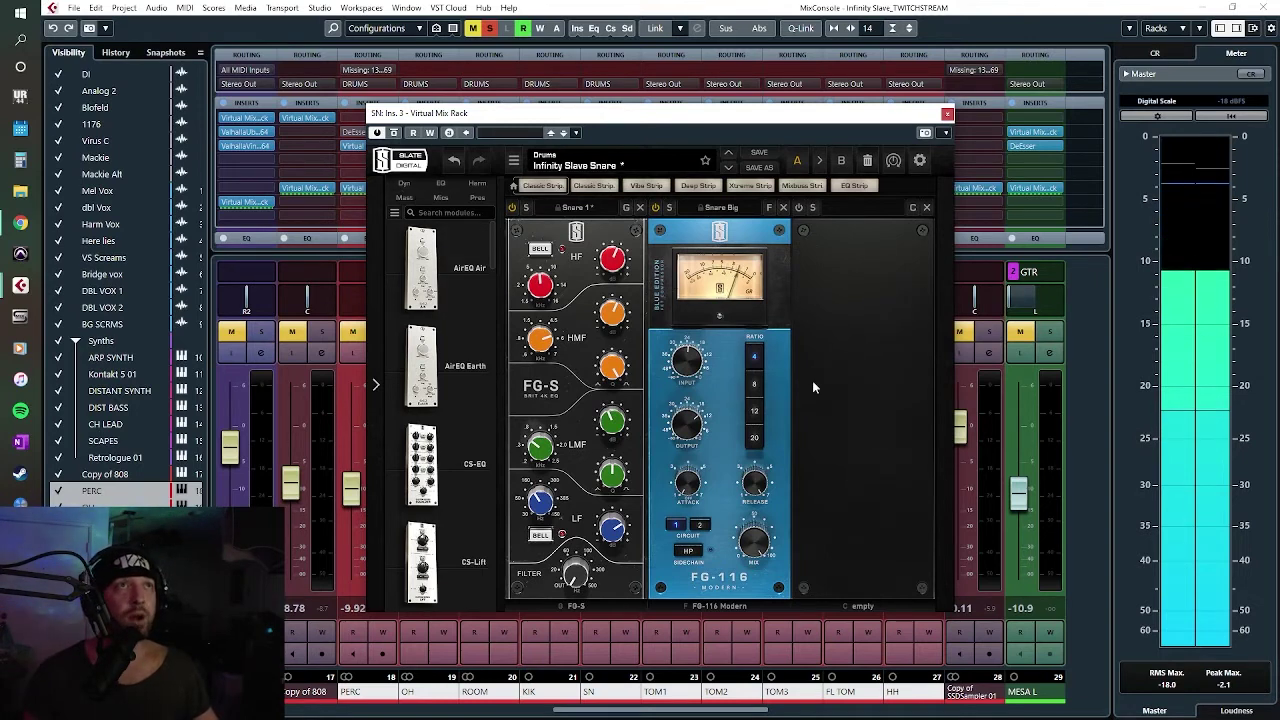
{"action": "left_click", "coordinate": [947, 115]}
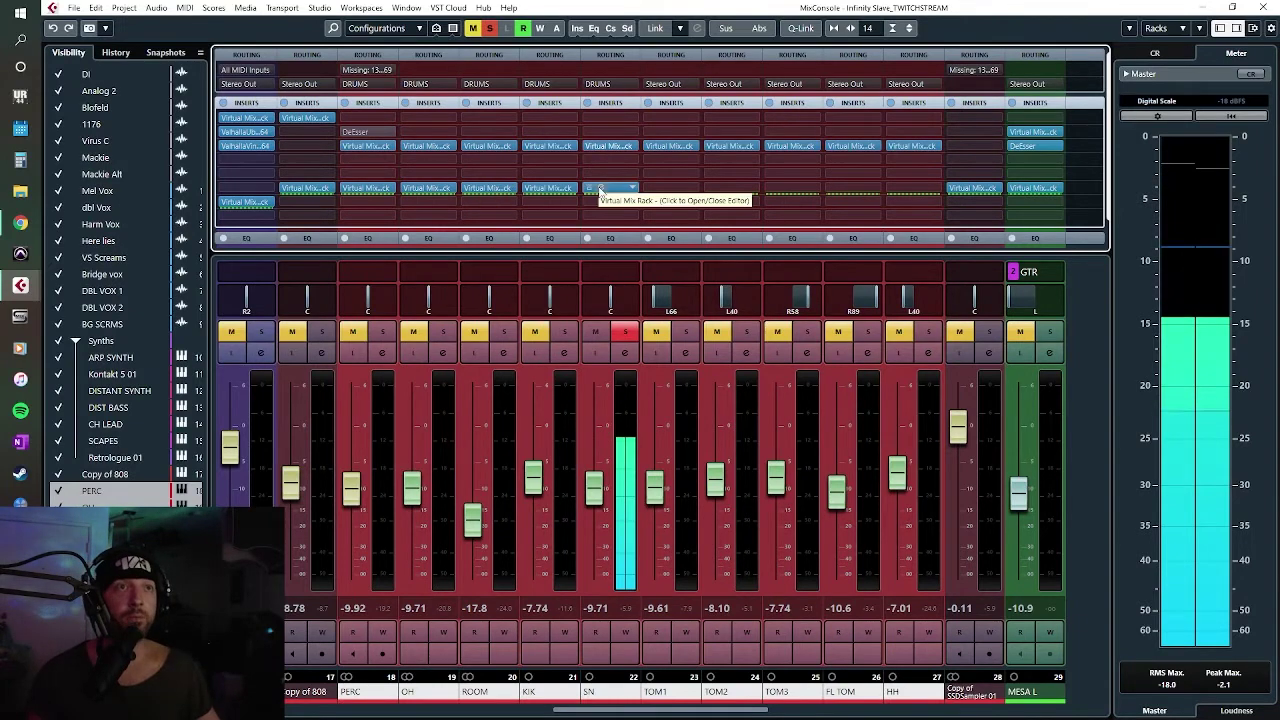
{"action": "left_click", "coordinate": [600, 189]}
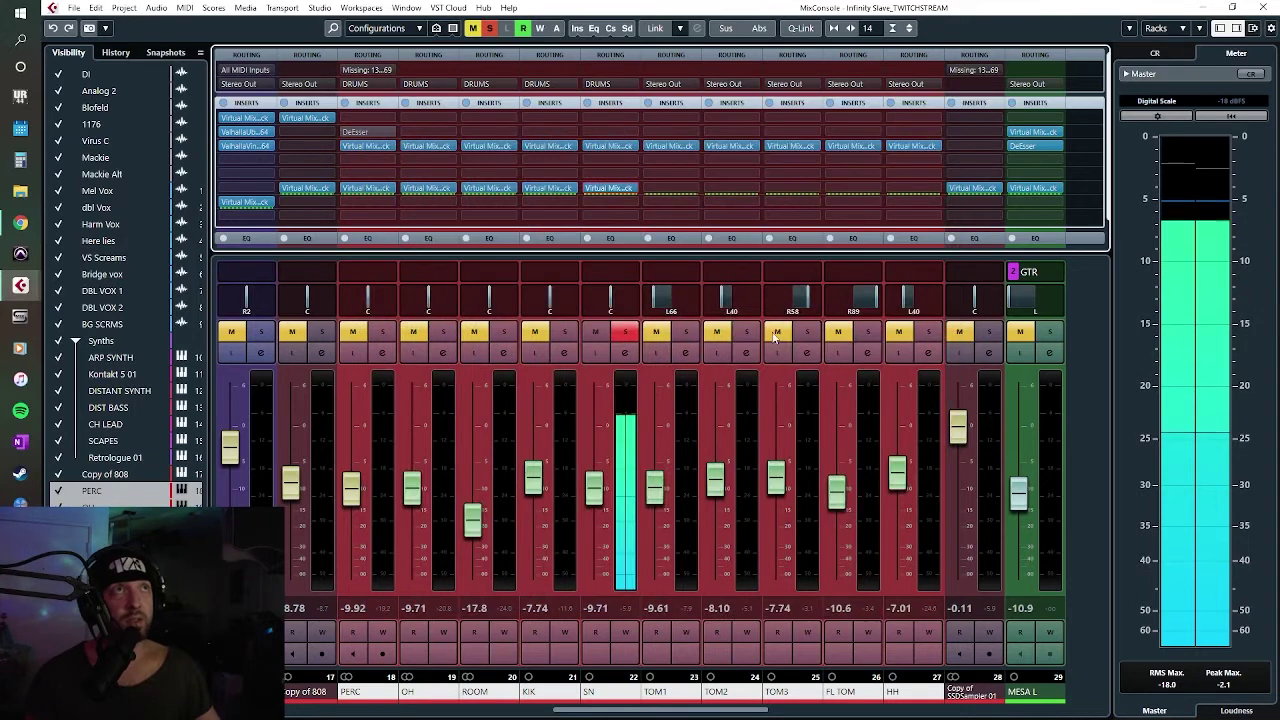
{"action": "left_click", "coordinate": [947, 113]}
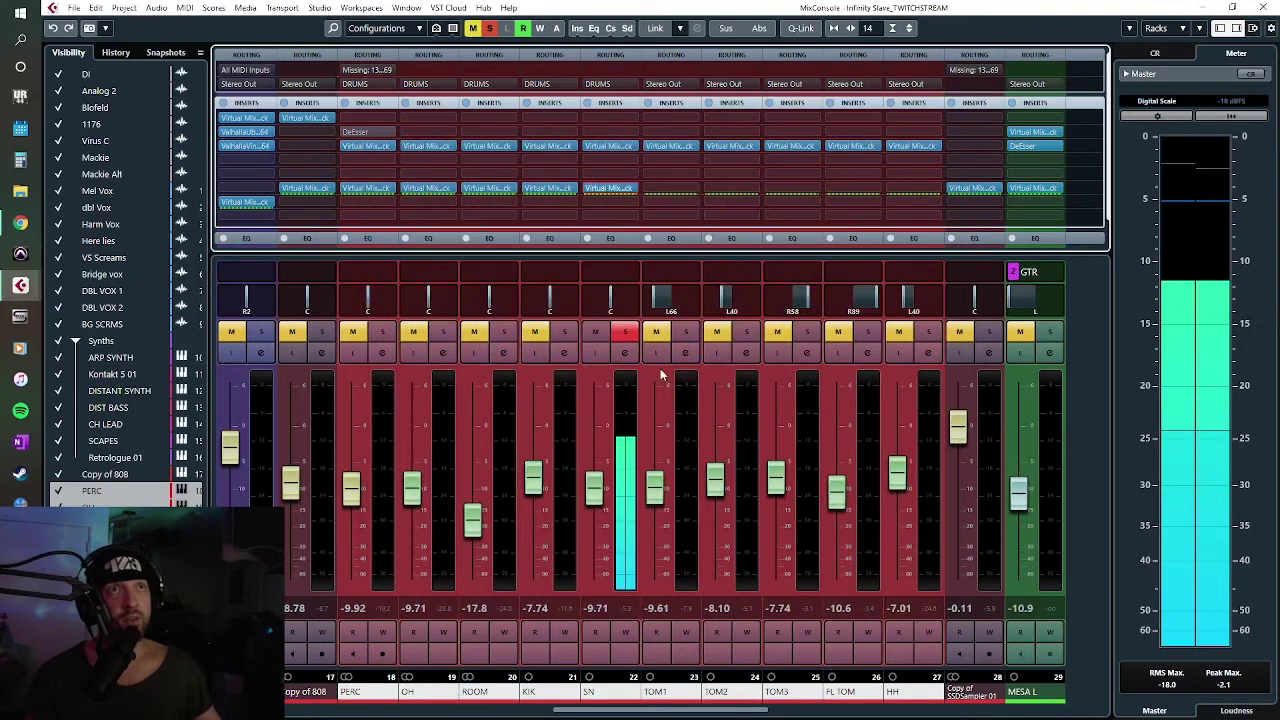
Step: Clear the solo on SN and solo the TOM1, TOM2 and TOM3 channels together
{"action": "left_click", "coordinate": [625, 332]}
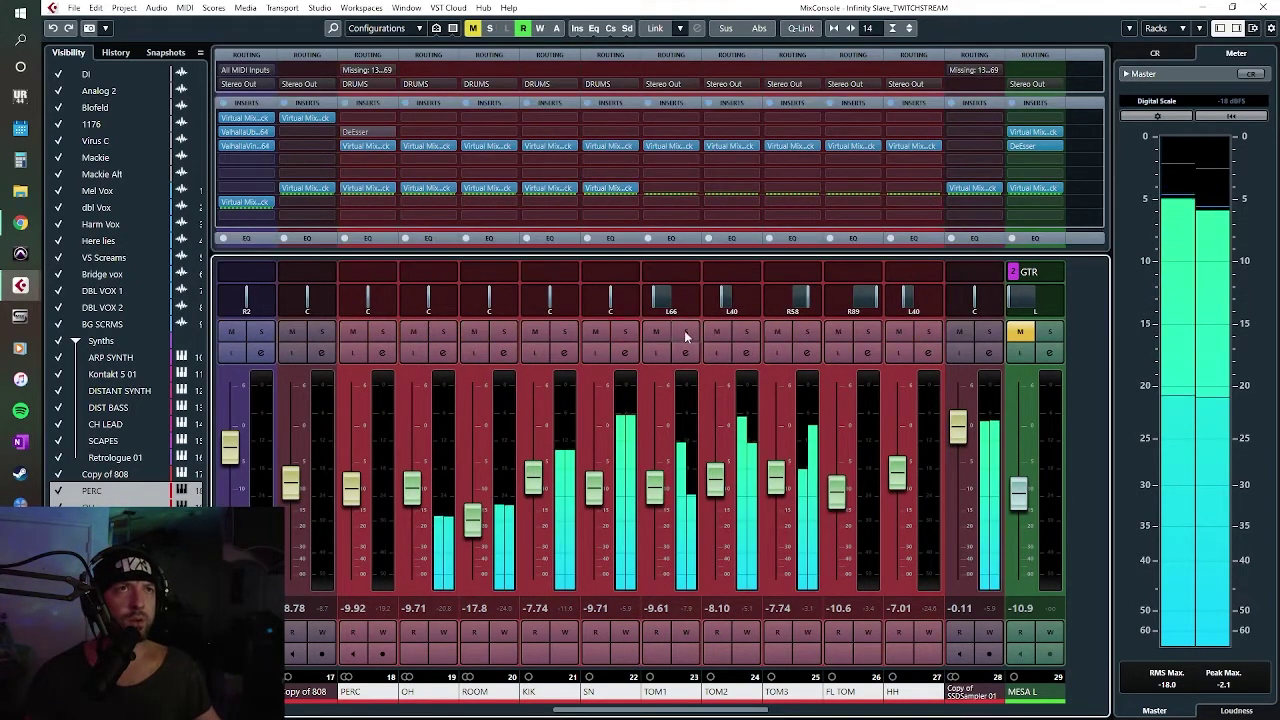
{"action": "left_click", "coordinate": [685, 332]}
{"action": "left_click", "coordinate": [807, 332]}
{"action": "left_click", "coordinate": [746, 332]}
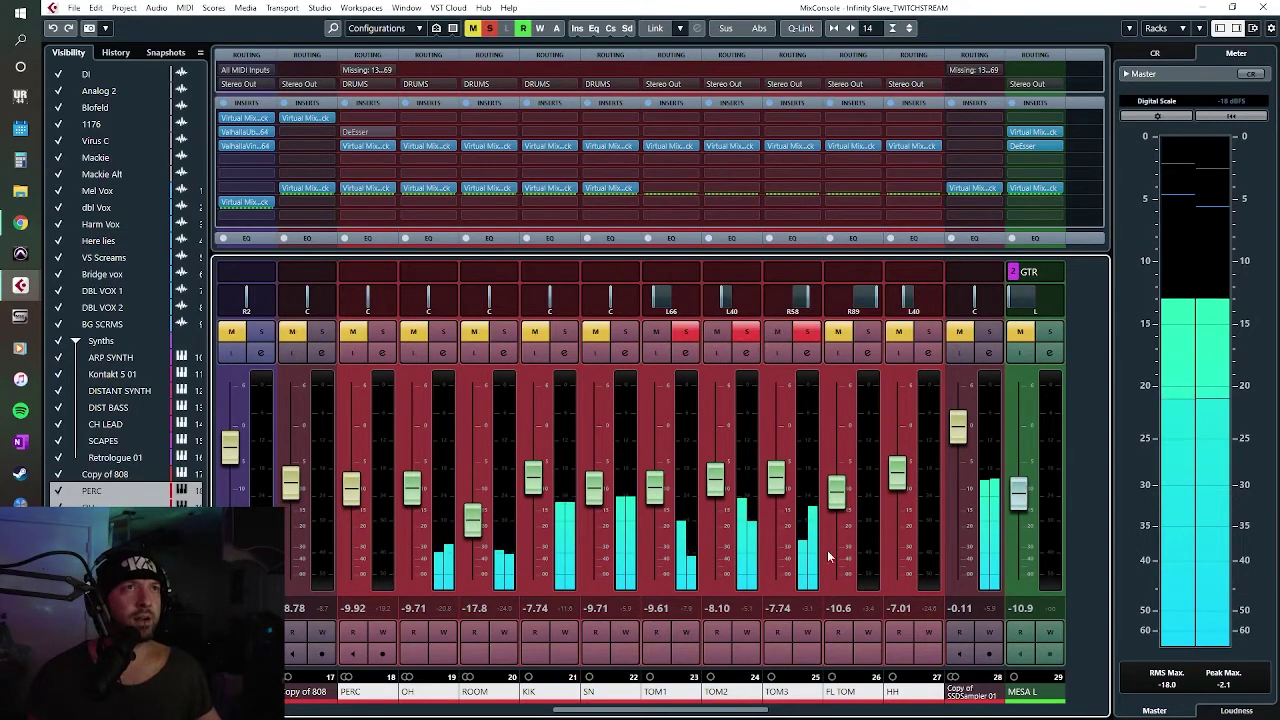
Step: Return to the project window and loop playback over the second half of bar 12, ending at 13.1.1
{"action": "key", "text": "F3"}
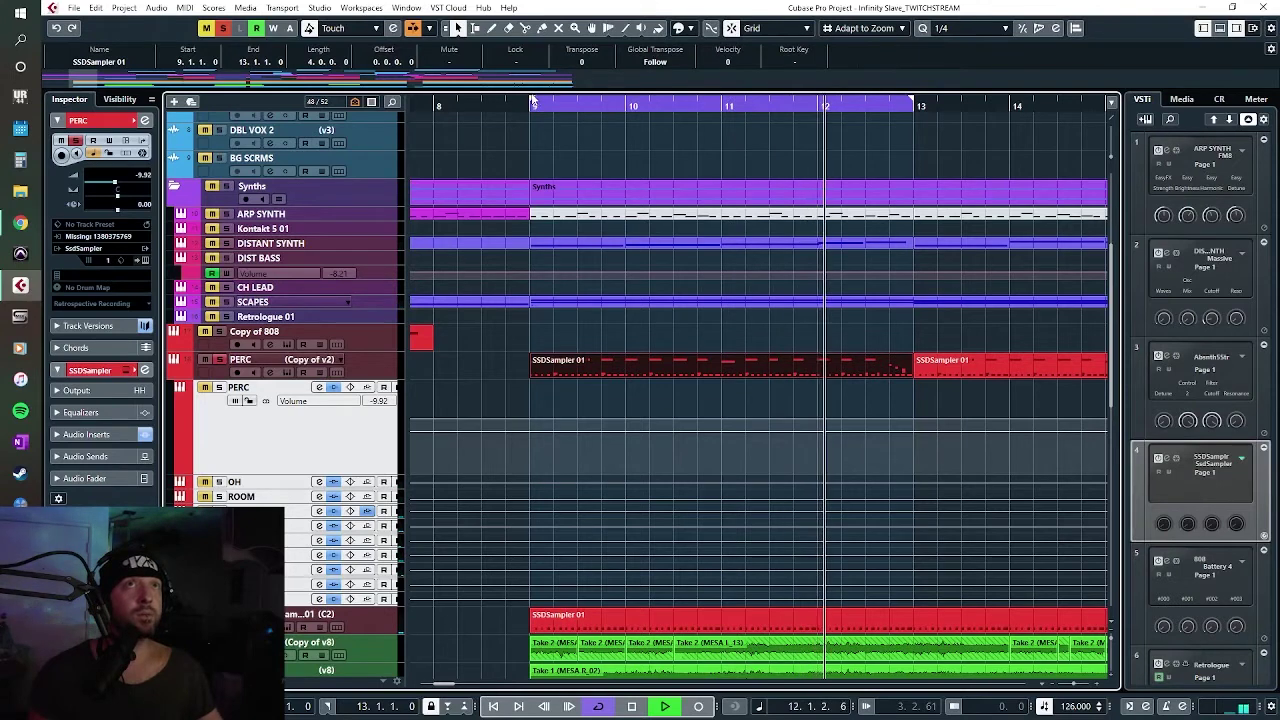
{"action": "left_click_drag", "start_coordinate": [533, 100], "coordinate": [862, 148]}
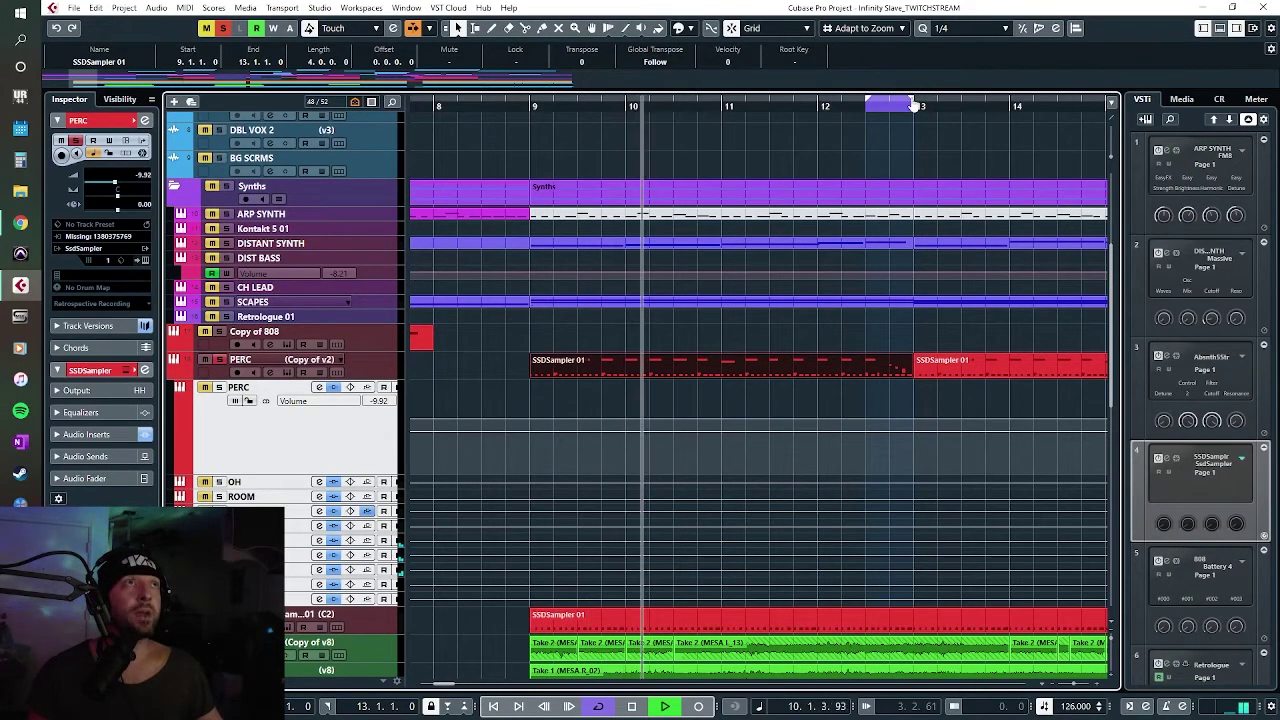
{"action": "left_click_drag", "start_coordinate": [913, 105], "coordinate": [935, 105]}
{"action": "left_click", "coordinate": [871, 108]}
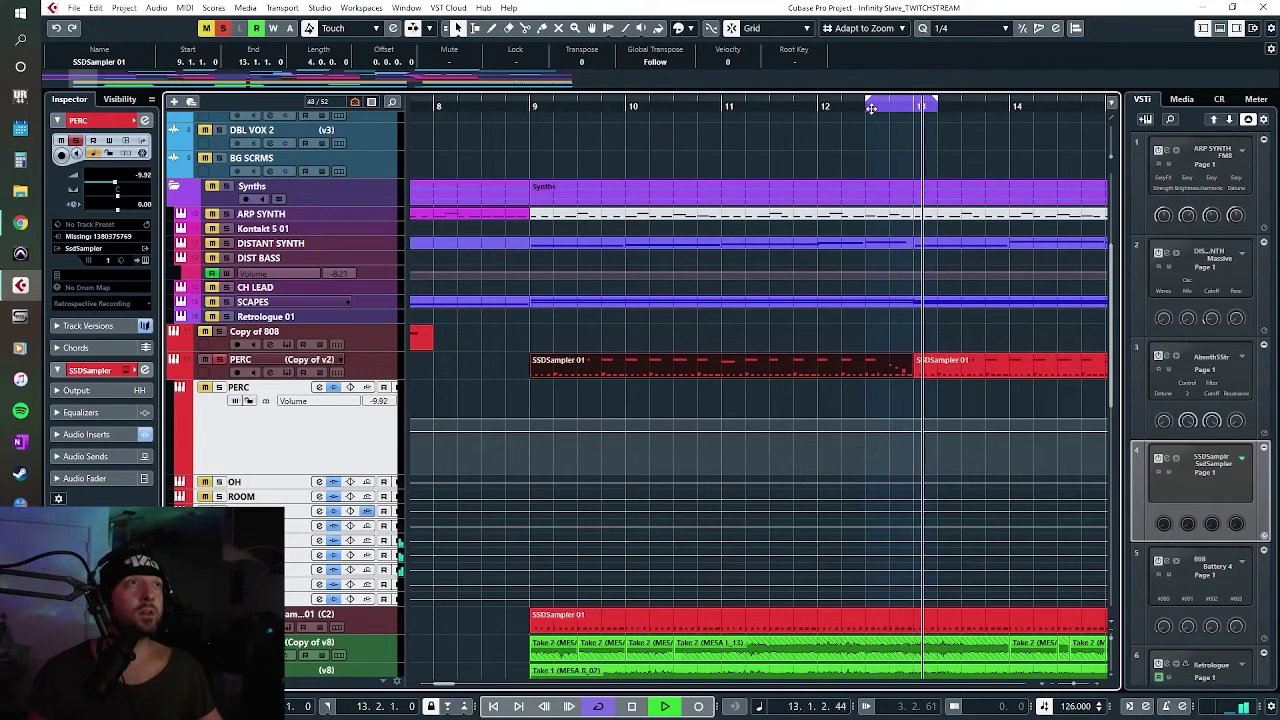
{"action": "left_click_drag", "start_coordinate": [936, 104], "coordinate": [913, 104]}
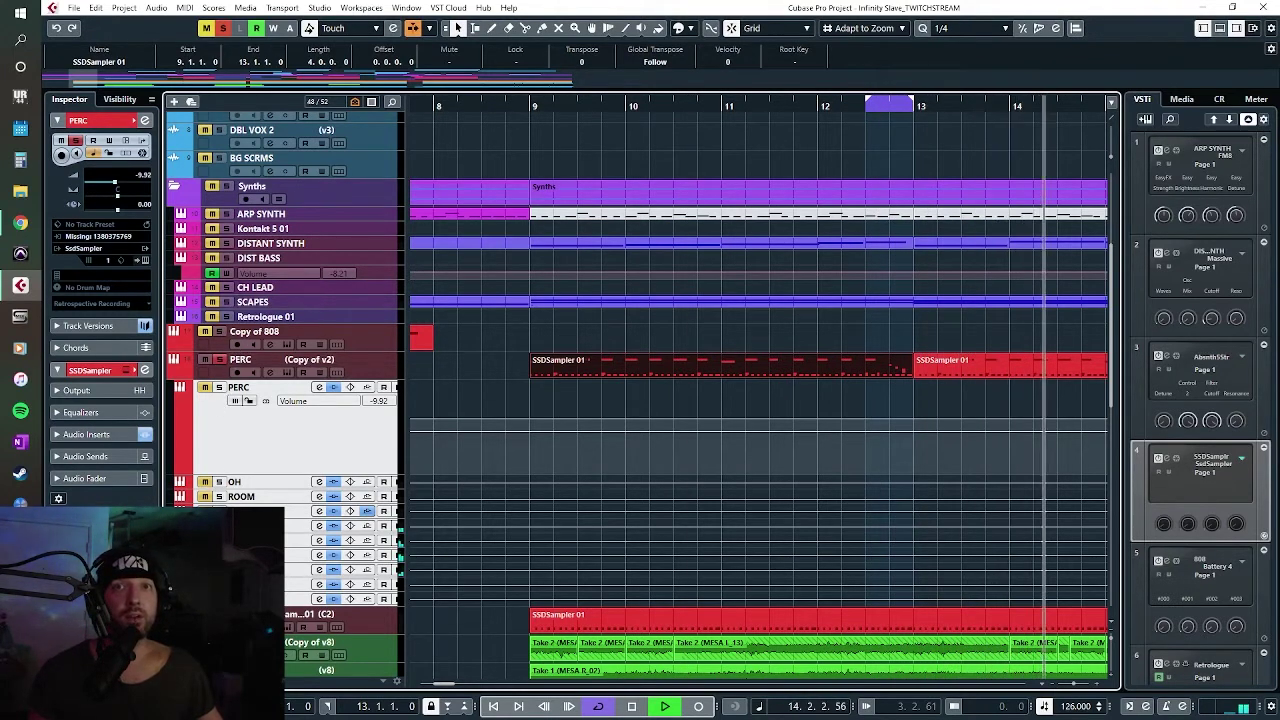
{"action": "left_click", "coordinate": [863, 105]}
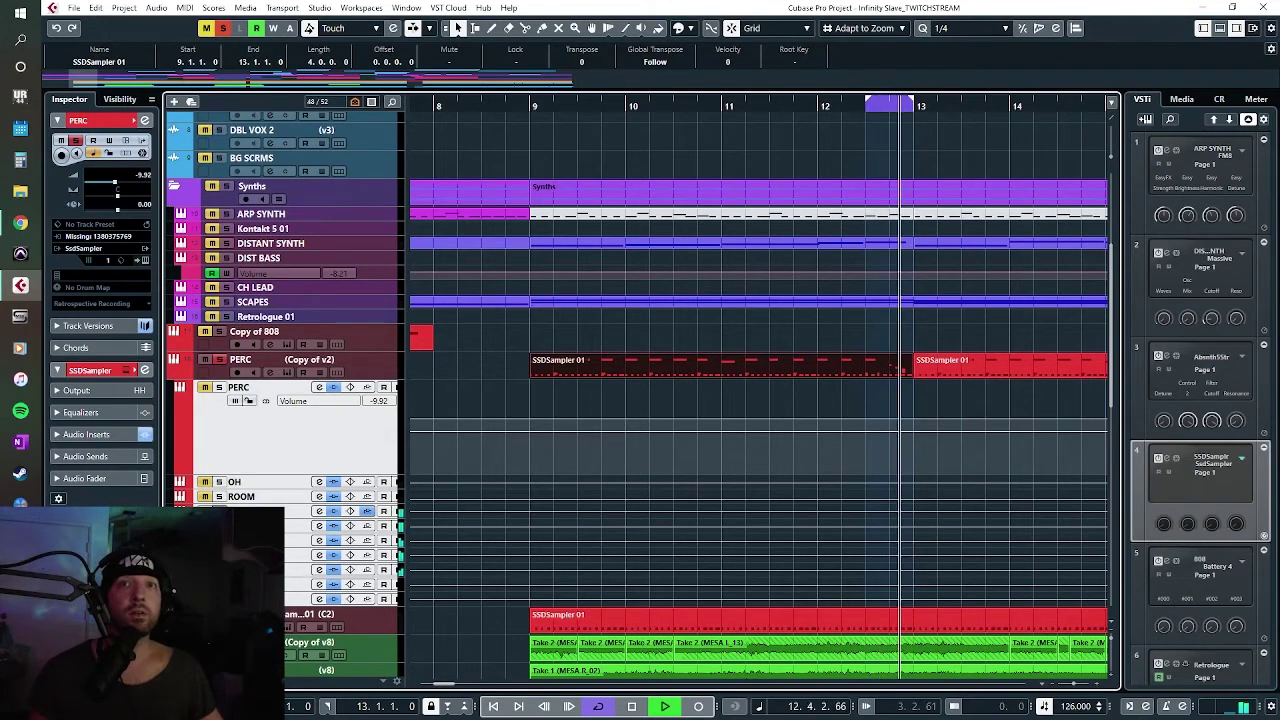
Step: Stop the loop playback and clear the solos on the drum channels
{"action": "key", "text": "space"}
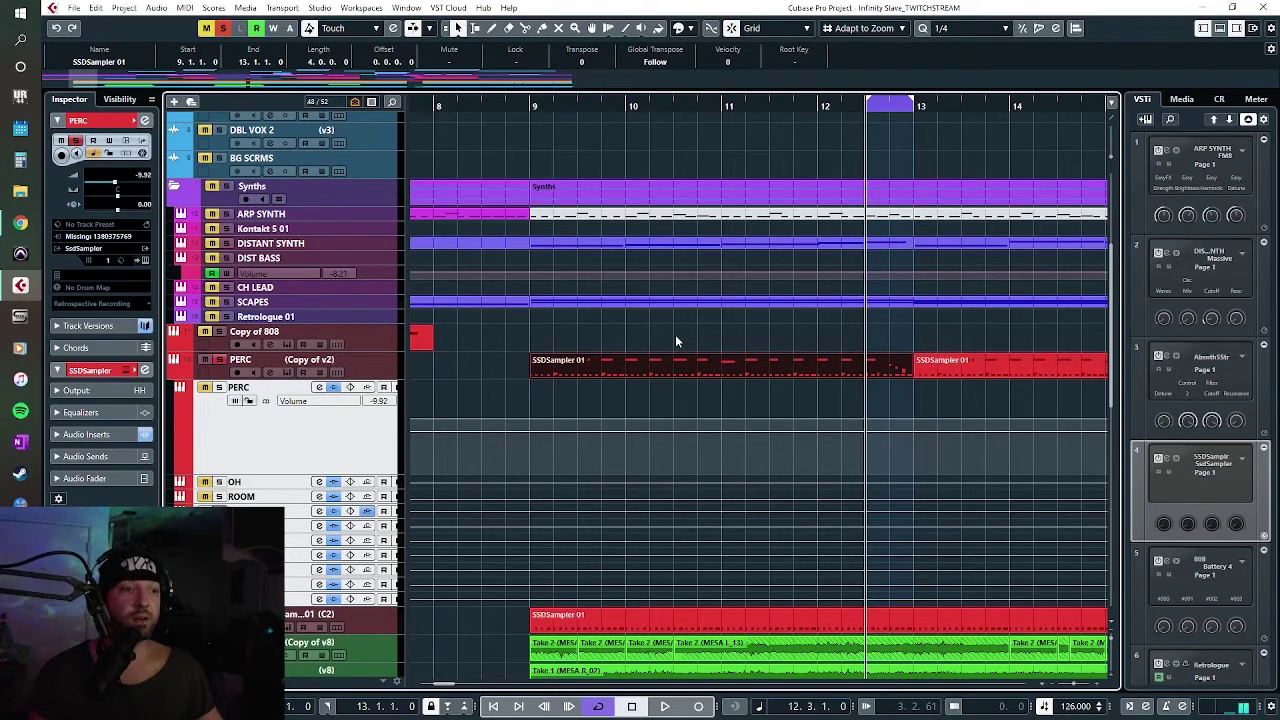
{"action": "key", "text": "space"}
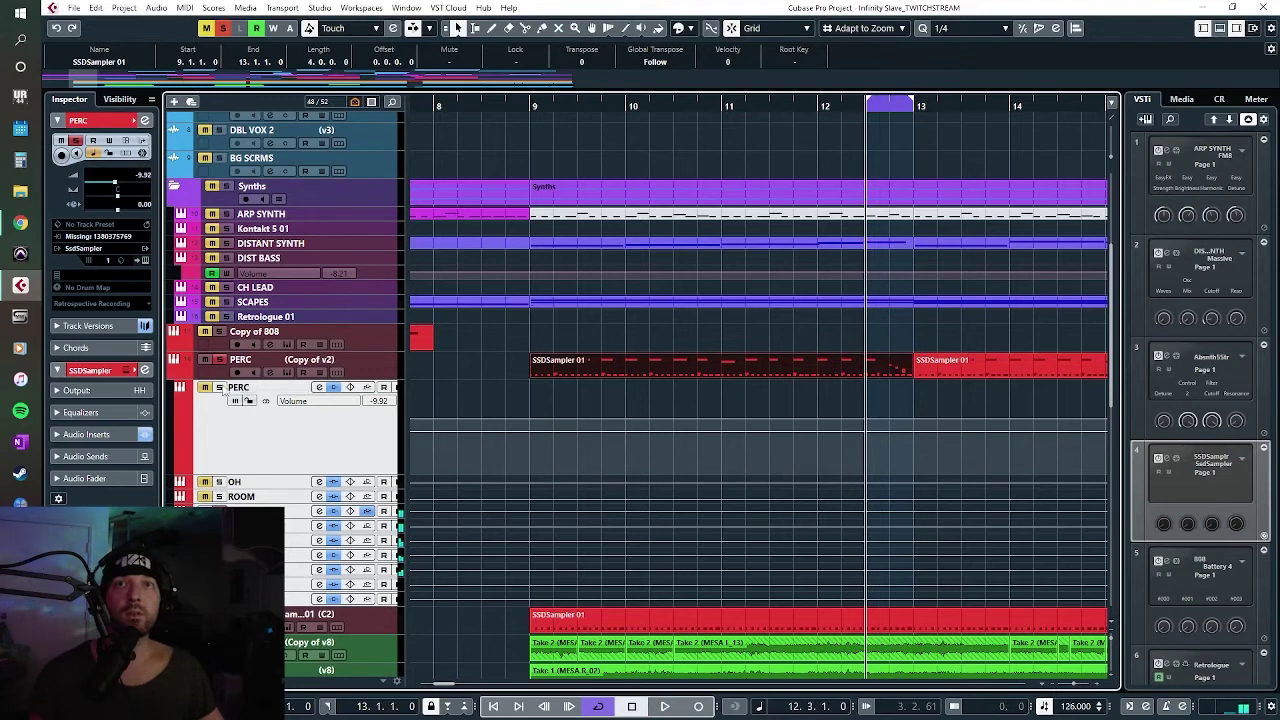
{"action": "left_click", "coordinate": [721, 334]}
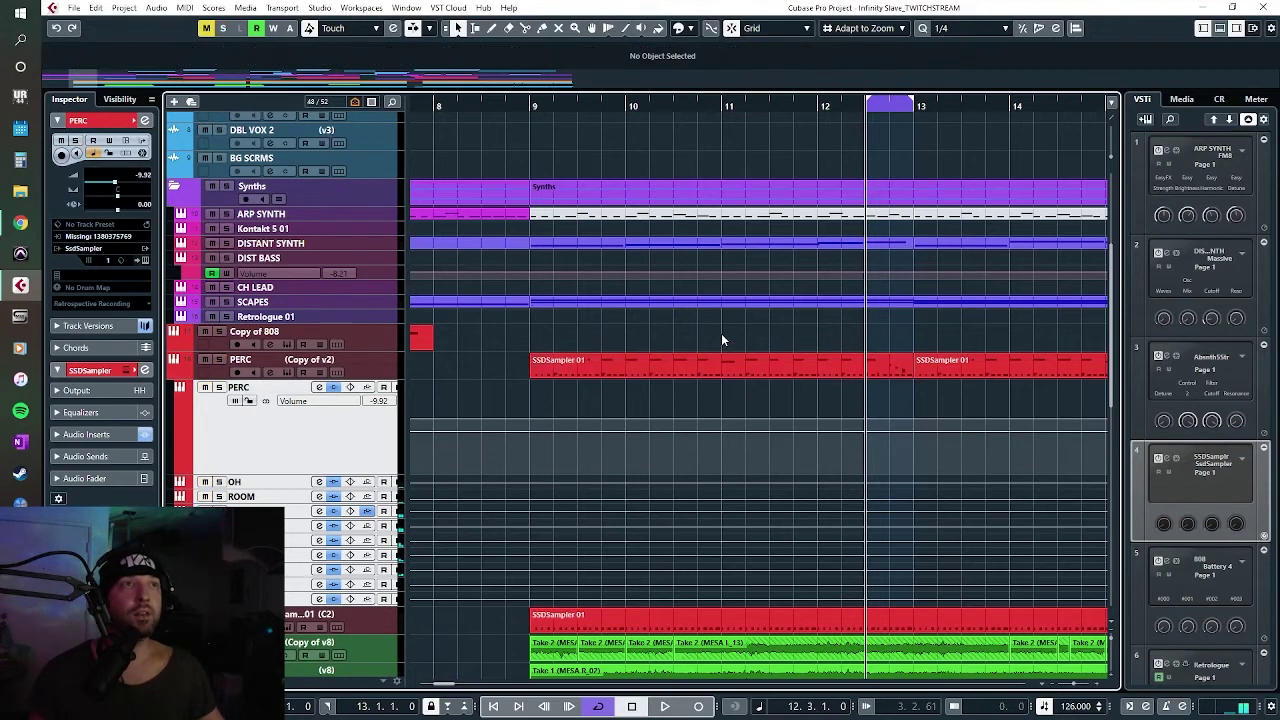
Step: Turn off cycle playback and move the playhead to 9.1.1
{"action": "key", "text": "KP_Divide"}
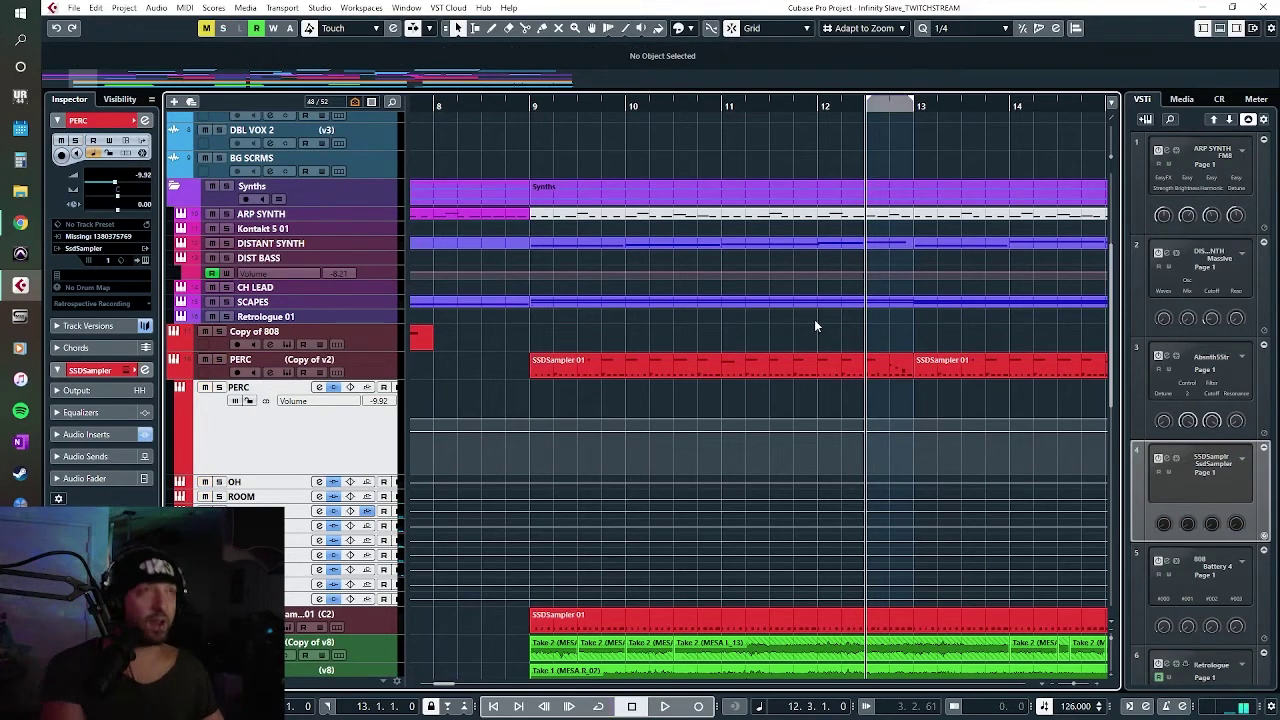
{"action": "left_click", "coordinate": [530, 106]}
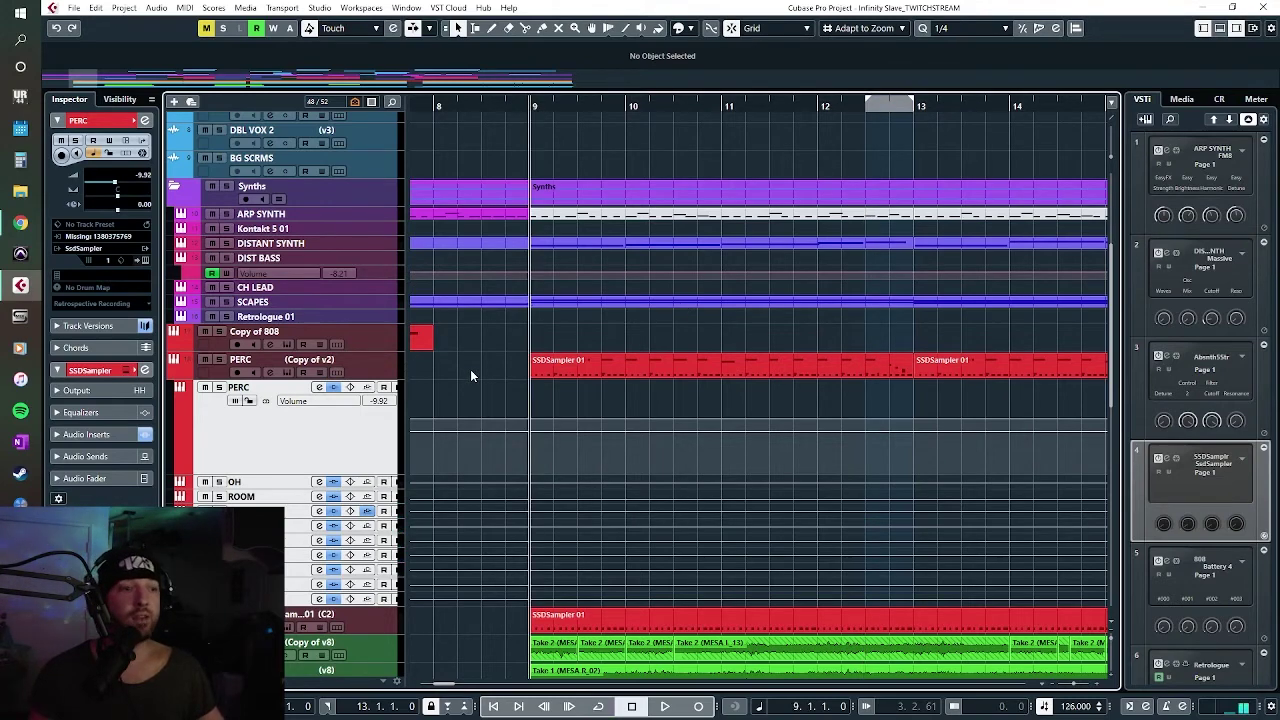
Step: Show the MixConsole and select the TOM1, TOM2, TOM3 and FL TOM channels together
{"action": "scroll", "coordinate": [494, 392], "scroll_direction": "up", "scroll_amount": 5}
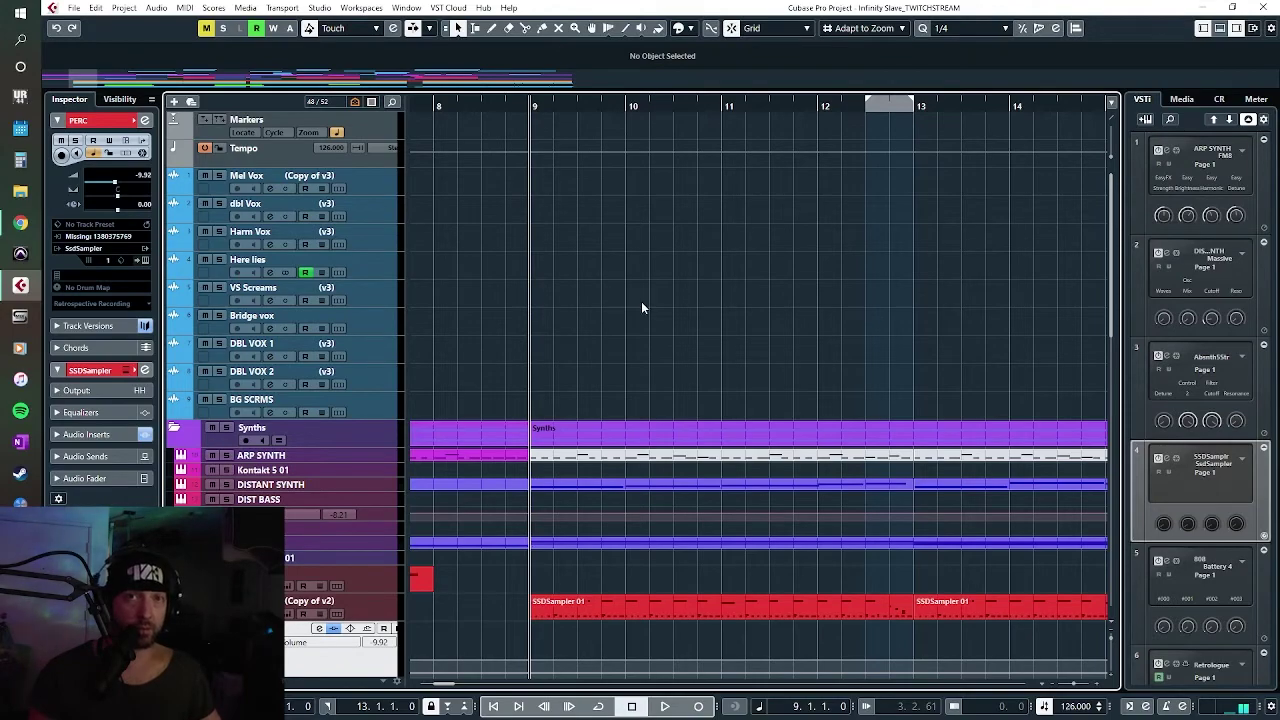
{"action": "scroll", "coordinate": [642, 307], "scroll_direction": "down", "scroll_amount": 7}
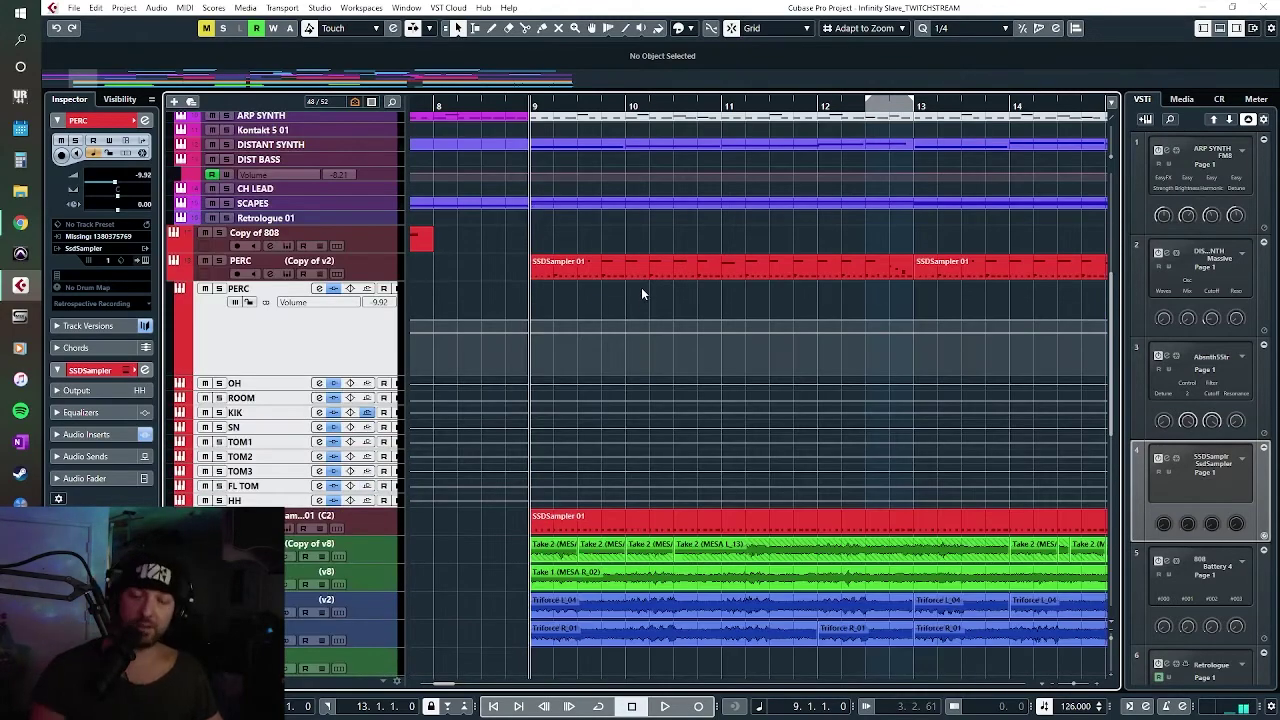
{"action": "key", "text": "F3"}
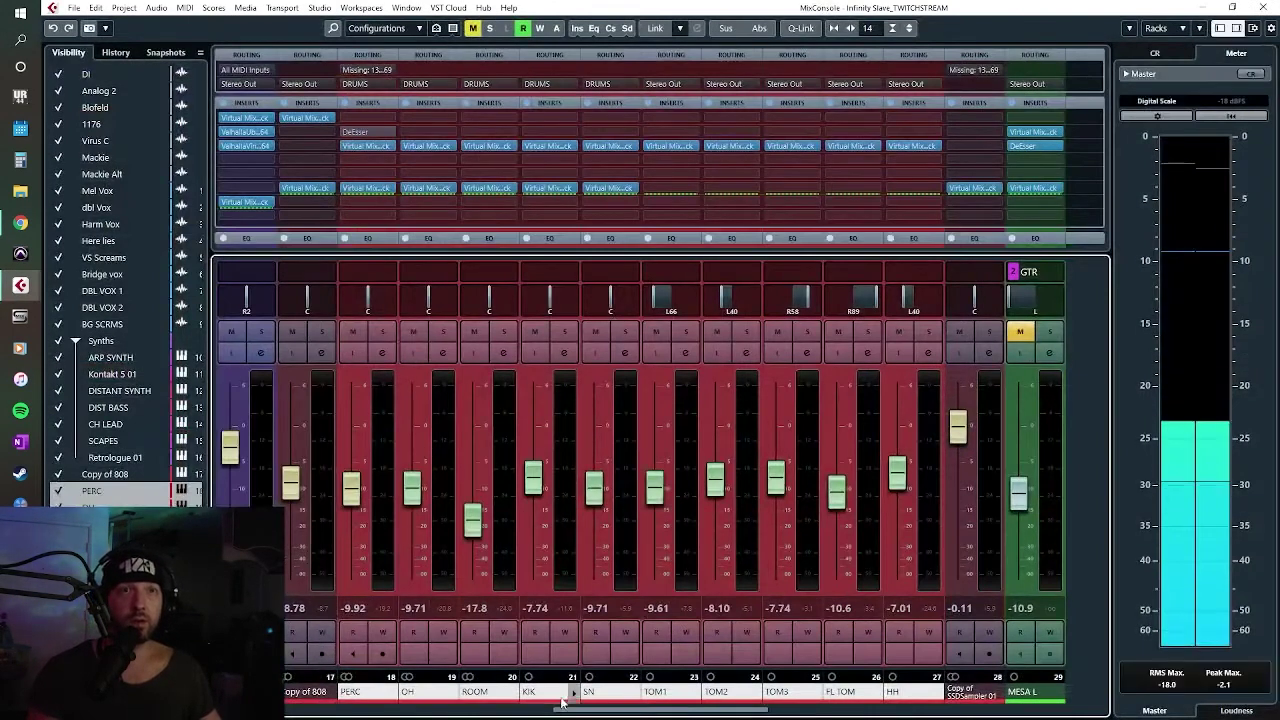
{"action": "left_click", "coordinate": [540, 692]}
{"action": "left_click", "coordinate": [600, 692]}
{"action": "left_click", "coordinate": [660, 692]}
{"action": "left_click_drag", "start_coordinate": [660, 692], "coordinate": [850, 697]}
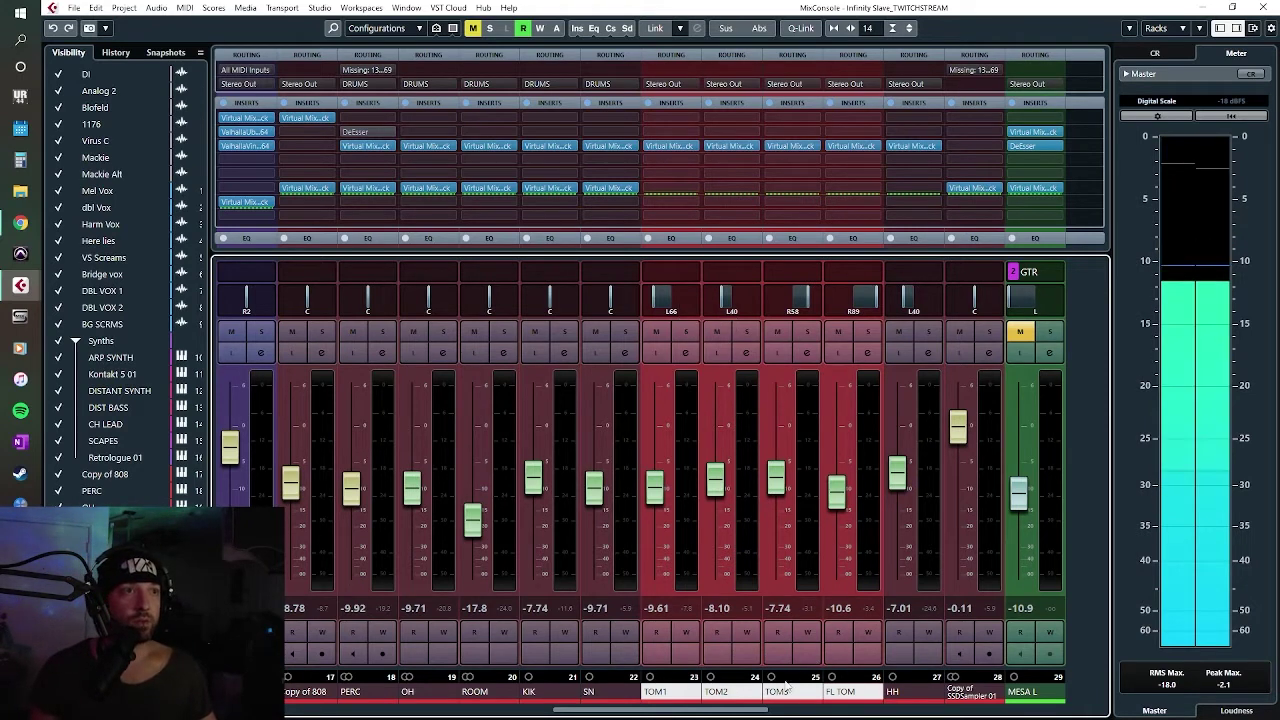
Step: Solo the HH channel and audition it from the project window, finishing with a pass from bar 17
{"action": "left_click", "coordinate": [930, 333]}
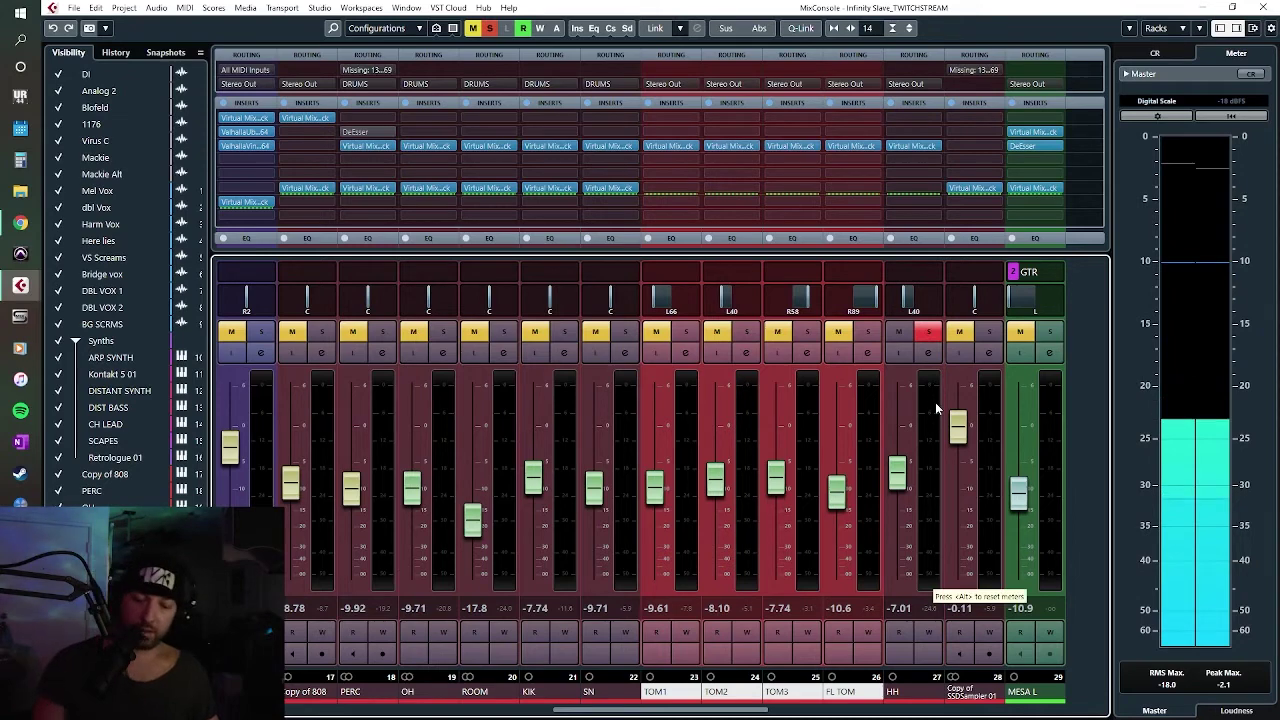
{"action": "key", "text": "F3"}
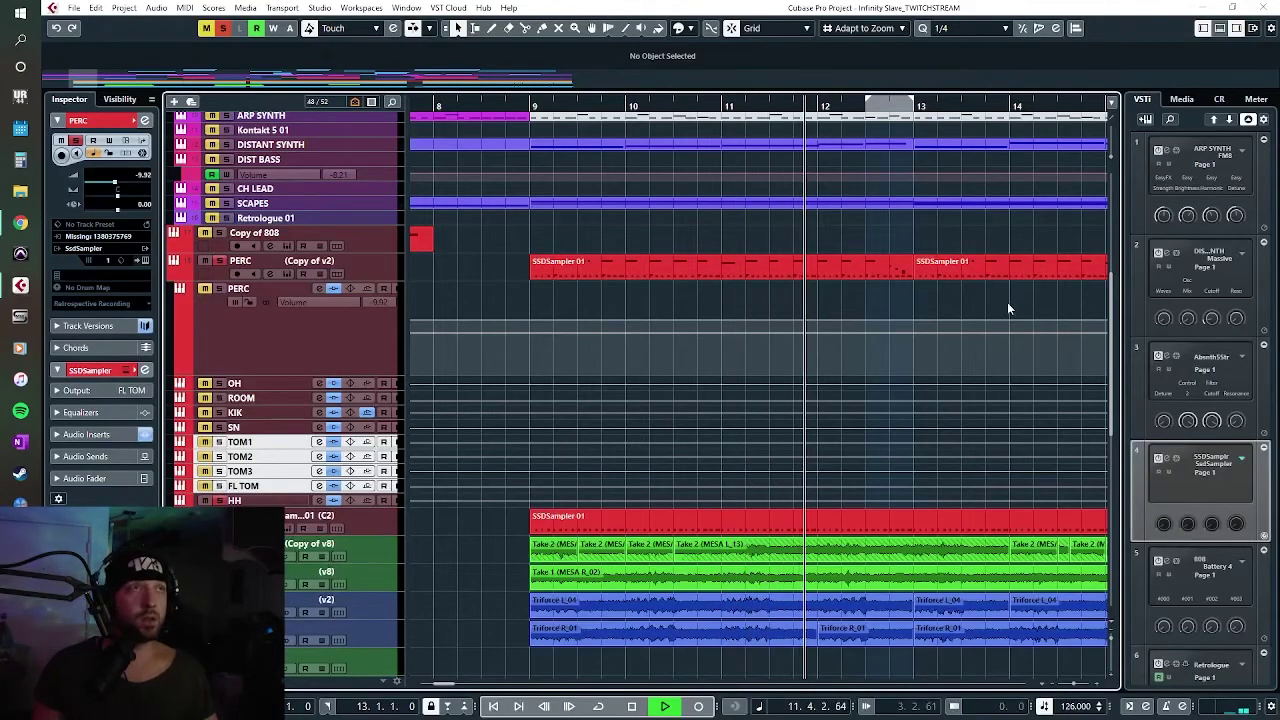
{"action": "key", "text": "g"}
{"action": "key", "text": "g"}
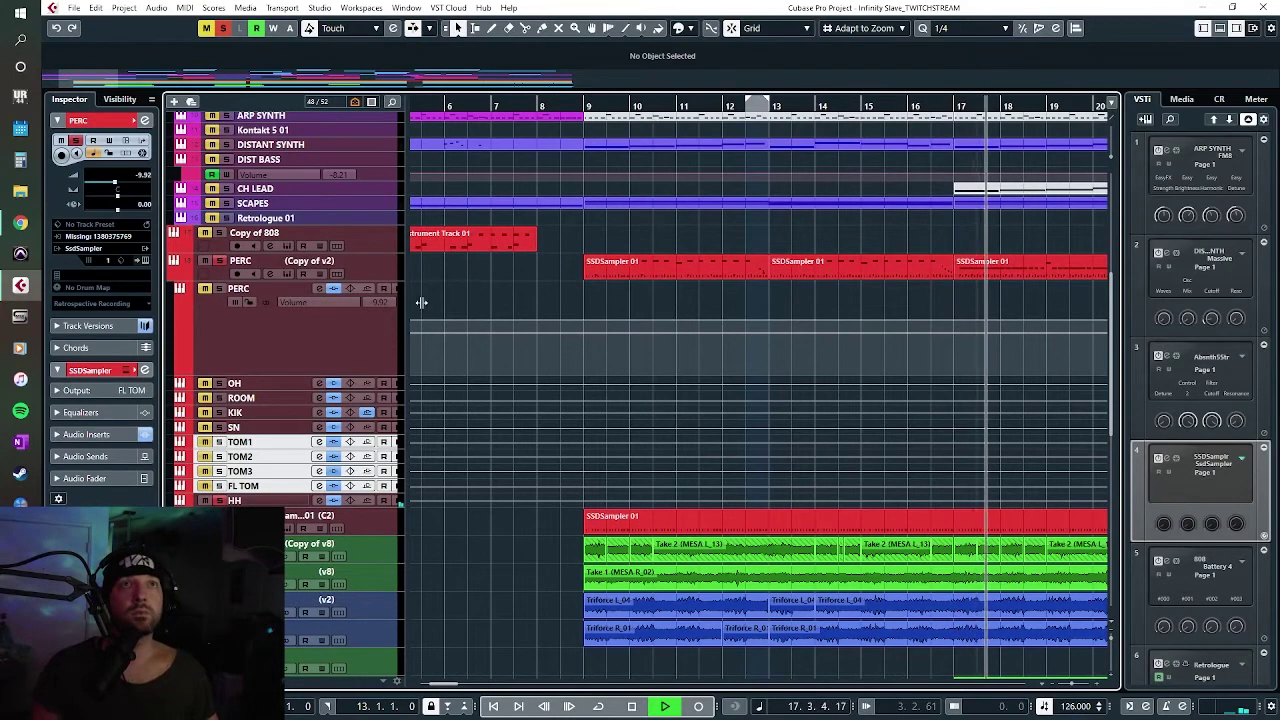
{"action": "key", "text": "space"}
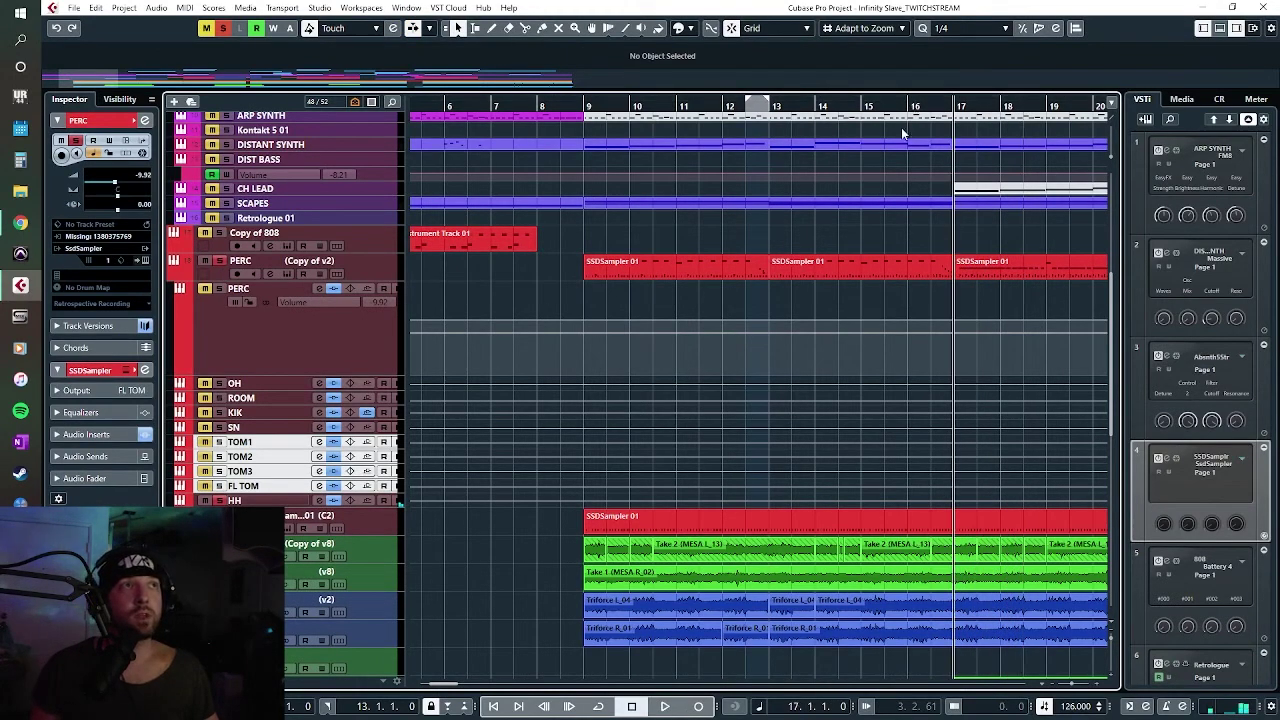
Step: Examine the drum notes of the PERC track's SSDSampler 01 part at bar 17 in the Key Editor, and close it
{"action": "left_click", "coordinate": [1005, 266]}
{"action": "double_click", "coordinate": [1005, 266]}
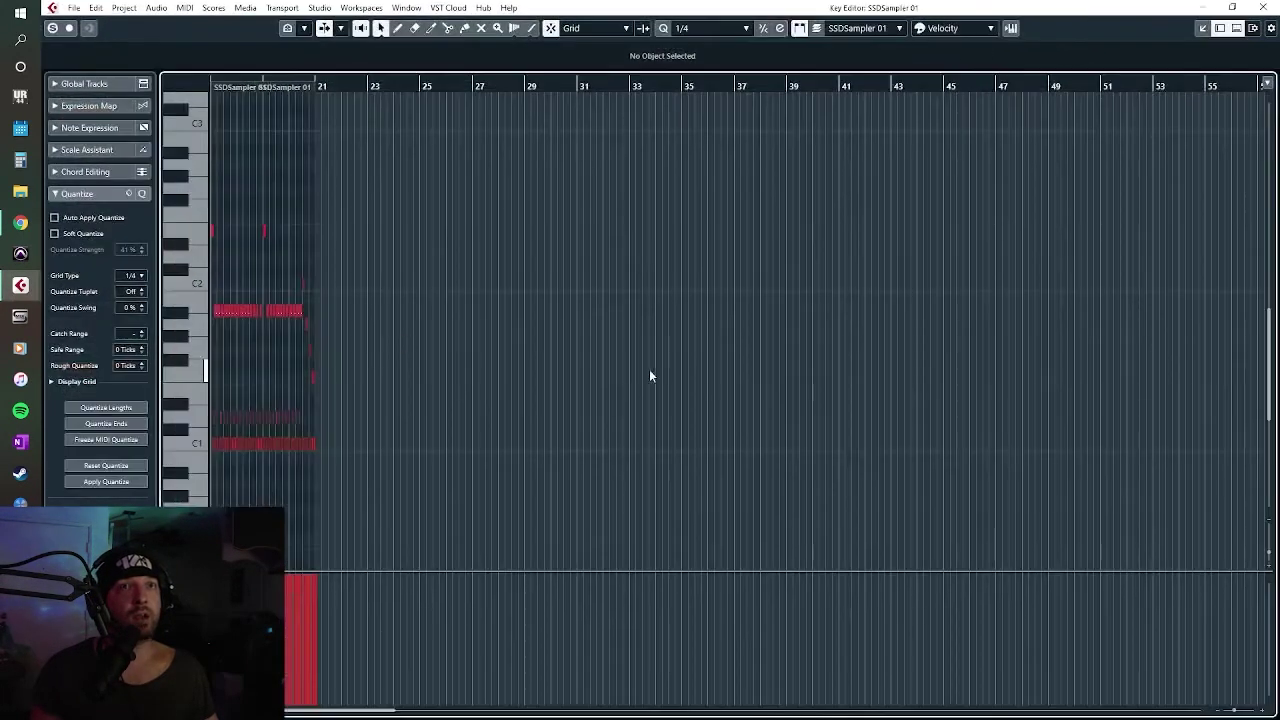
{"action": "key", "text": "h"}
{"action": "key", "text": "h"}
{"action": "key", "text": "h"}
{"action": "key", "text": "h"}
{"action": "key", "text": "h"}
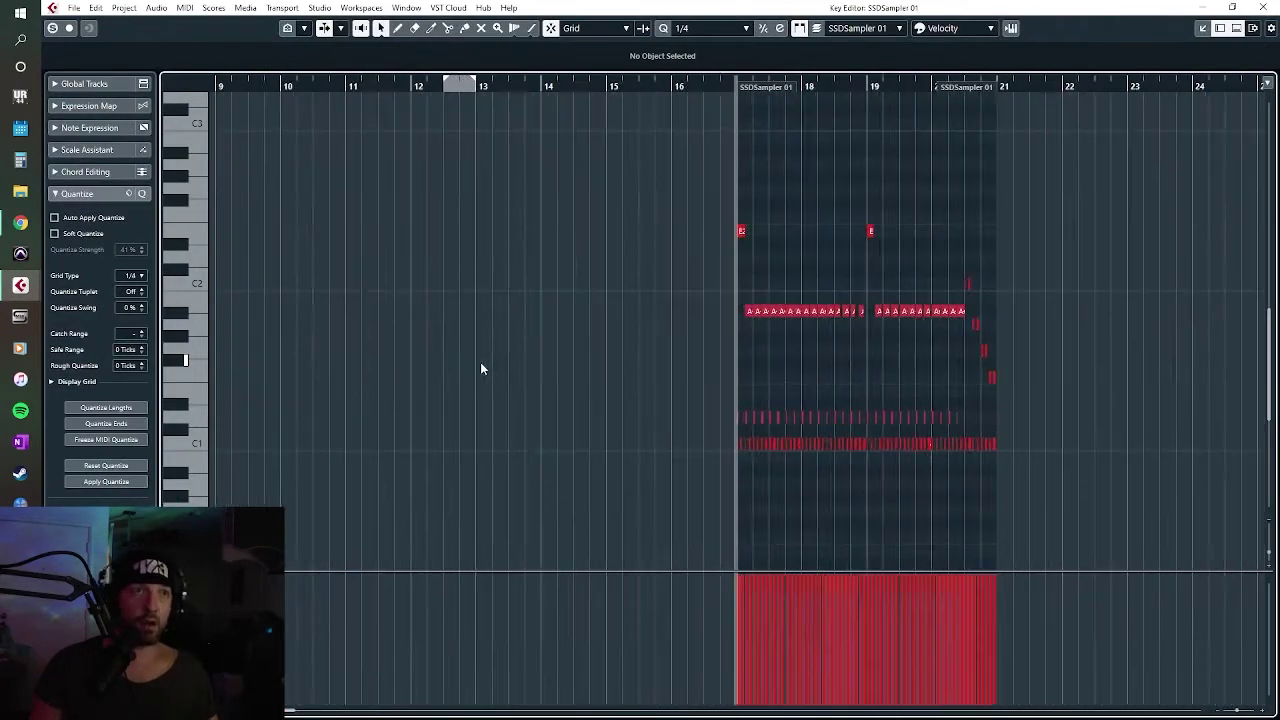
{"action": "key", "text": "h"}
{"action": "key", "text": "h"}
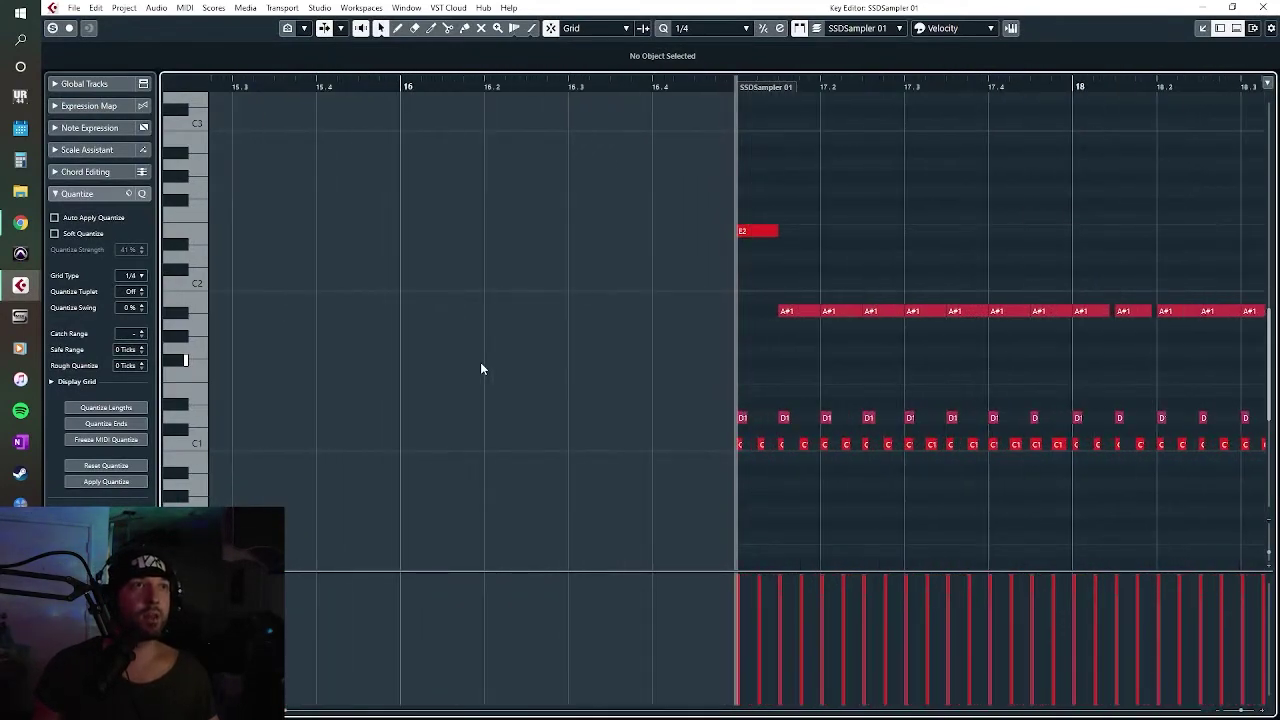
{"action": "scroll", "coordinate": [480, 369], "scroll_direction": "left", "scroll_amount": 3}
{"action": "scroll", "coordinate": [490, 370], "scroll_direction": "right", "scroll_amount": 8}
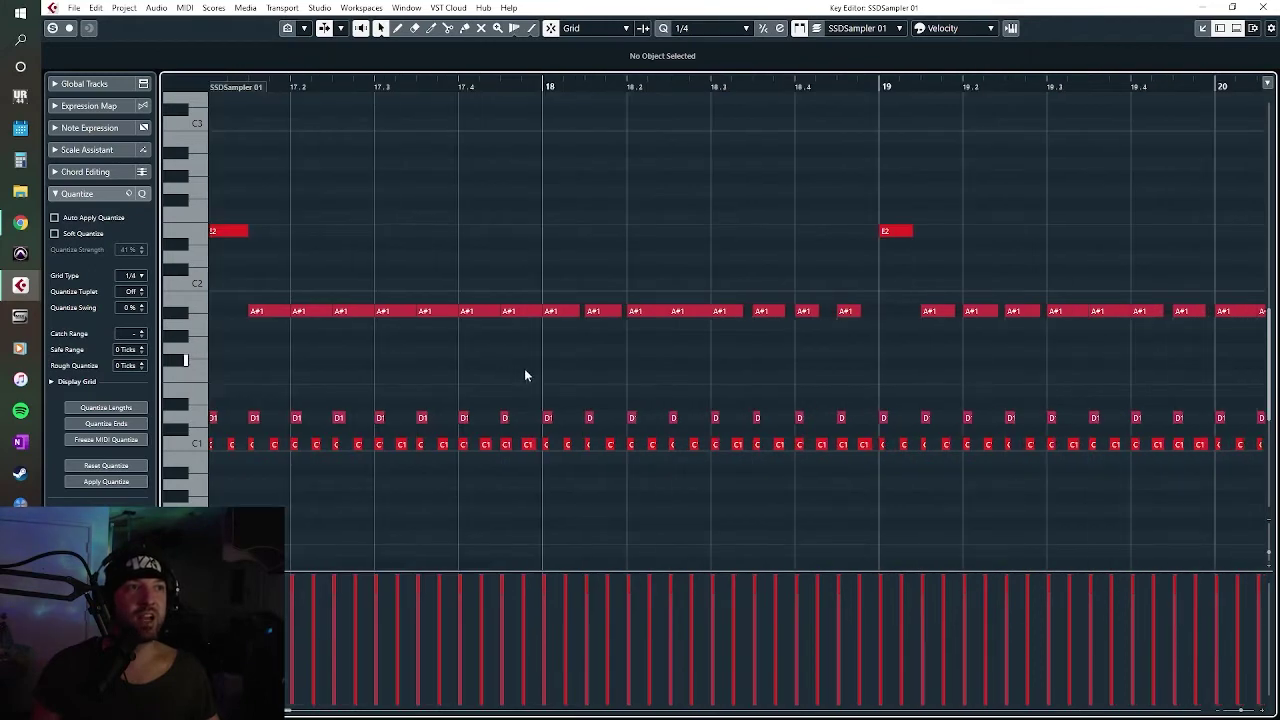
{"action": "left_click", "coordinate": [1264, 8]}
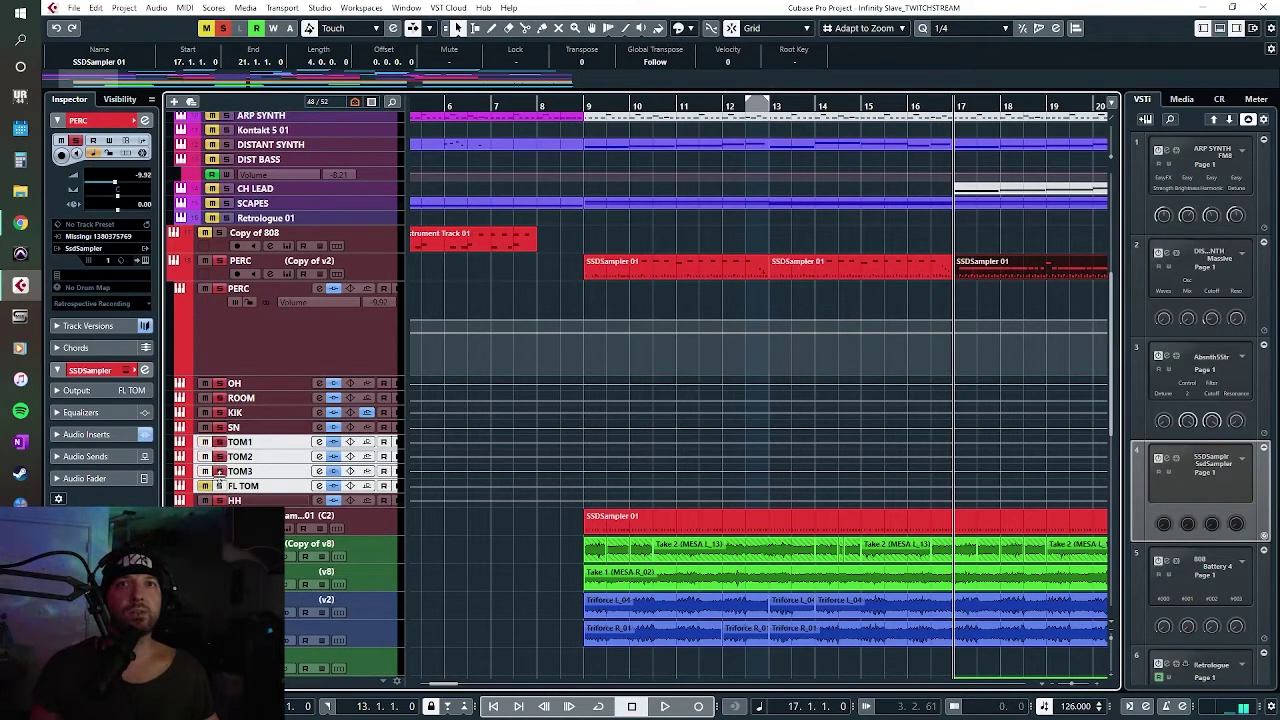
Step: Play the soloed drum channels from bar 17, stop playback and clear all solos
{"action": "key", "text": "space"}
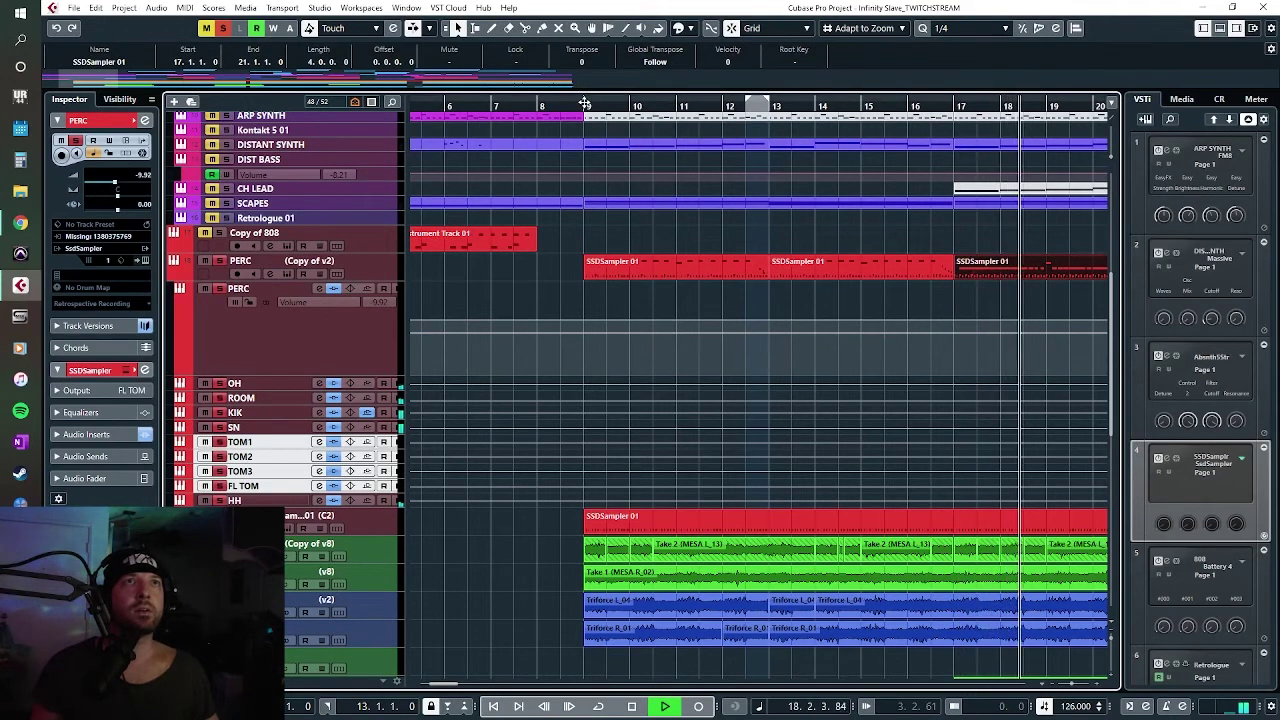
{"action": "key", "text": "space"}
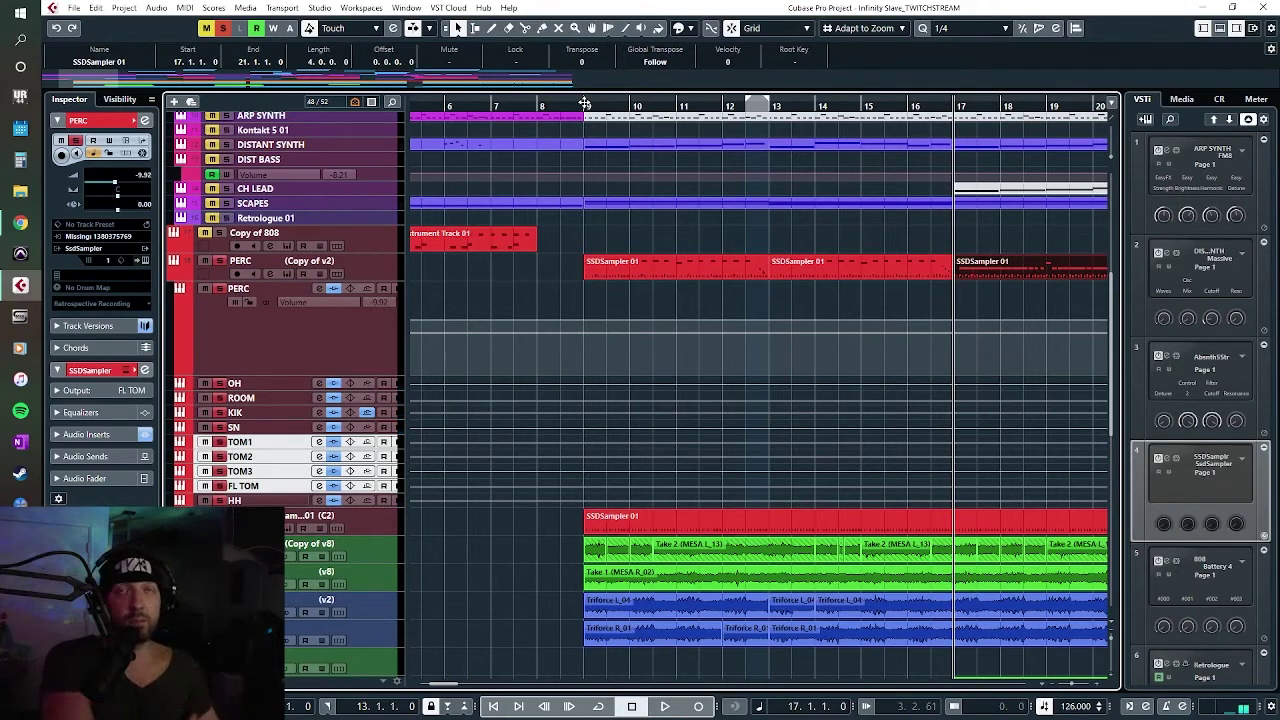
{"action": "left_click", "coordinate": [226, 30]}
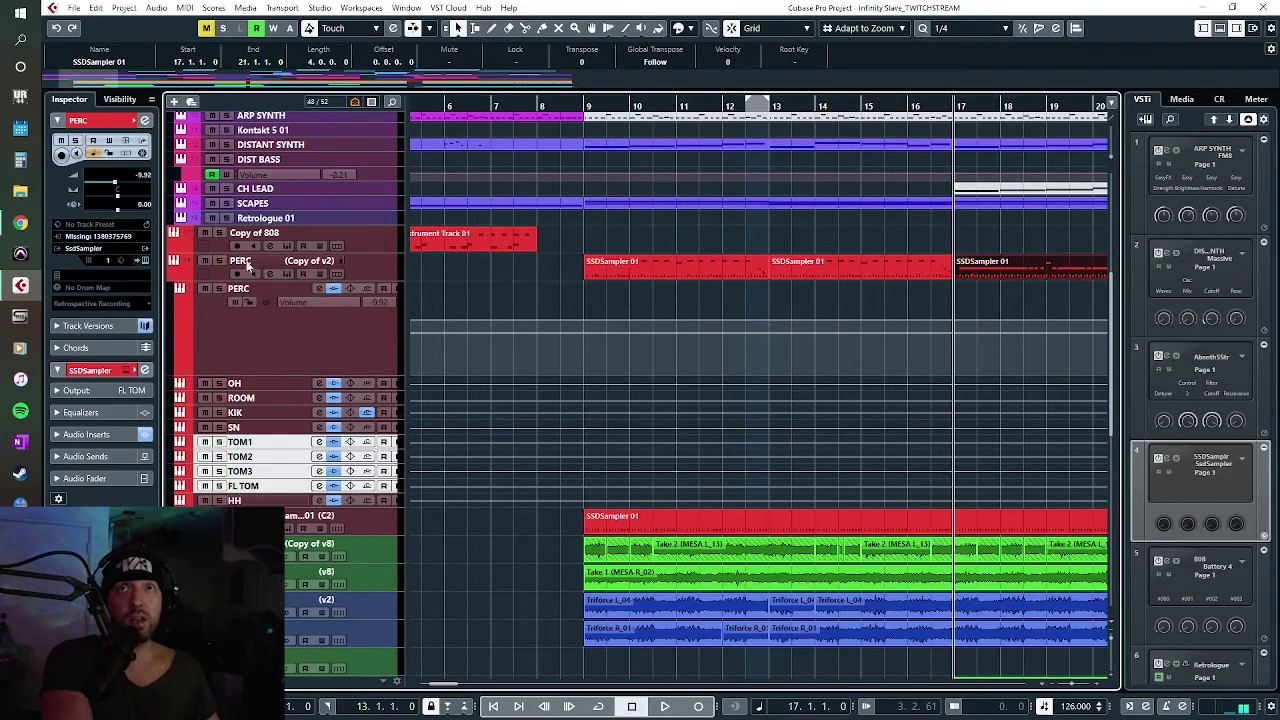
Step: Solo the PERC track with its output channels and move the playhead to 9.1.1
{"action": "left_click", "coordinate": [220, 261]}
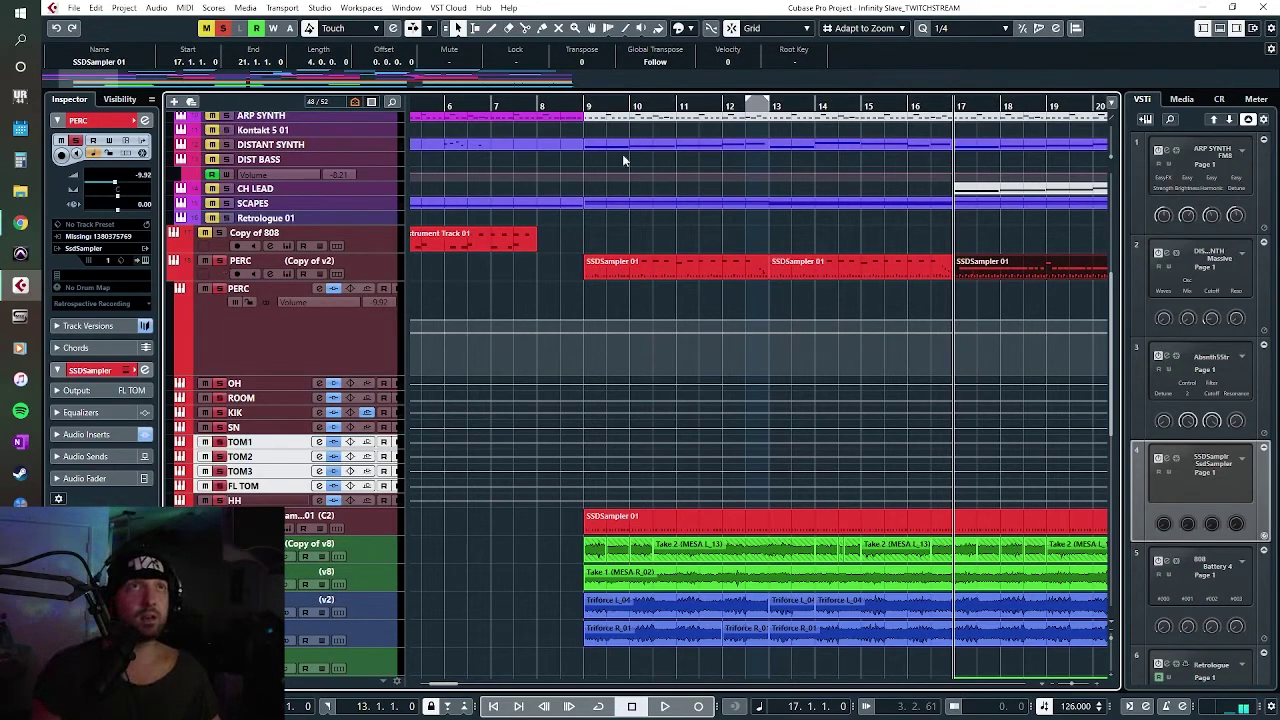
{"action": "left_click", "coordinate": [585, 105]}
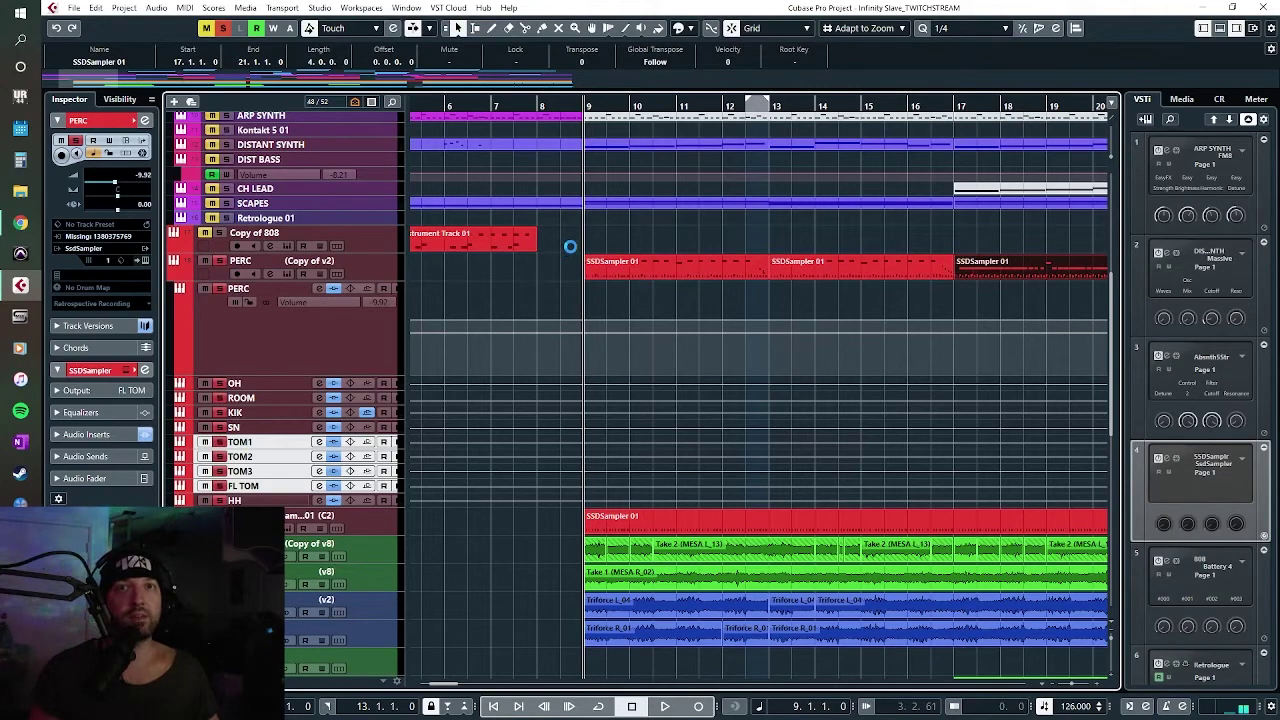
{"action": "key", "text": "g"}
{"action": "key", "text": "g"}
{"action": "key", "text": "g"}
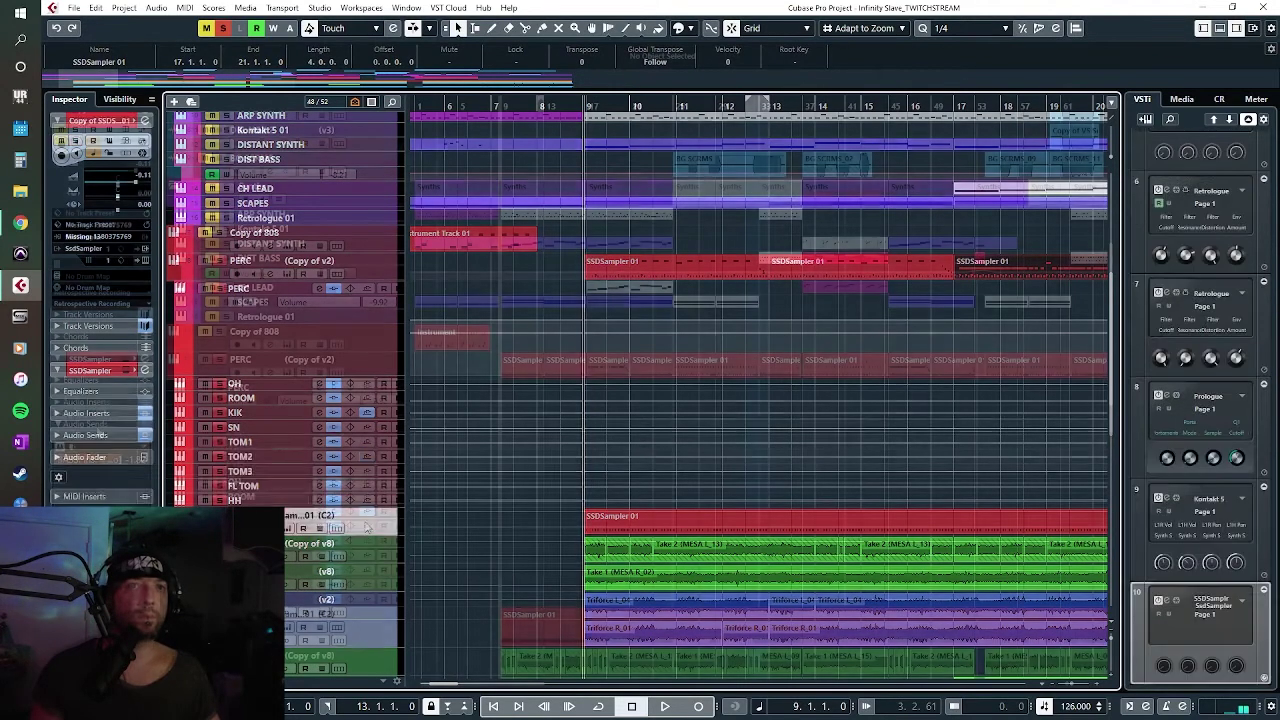
Step: Examine the Audio Sends of the PERC output and KIK channels in the Inspector
{"action": "scroll", "coordinate": [308, 450], "scroll_direction": "up", "scroll_amount": 2}
{"action": "left_click", "coordinate": [308, 450]}
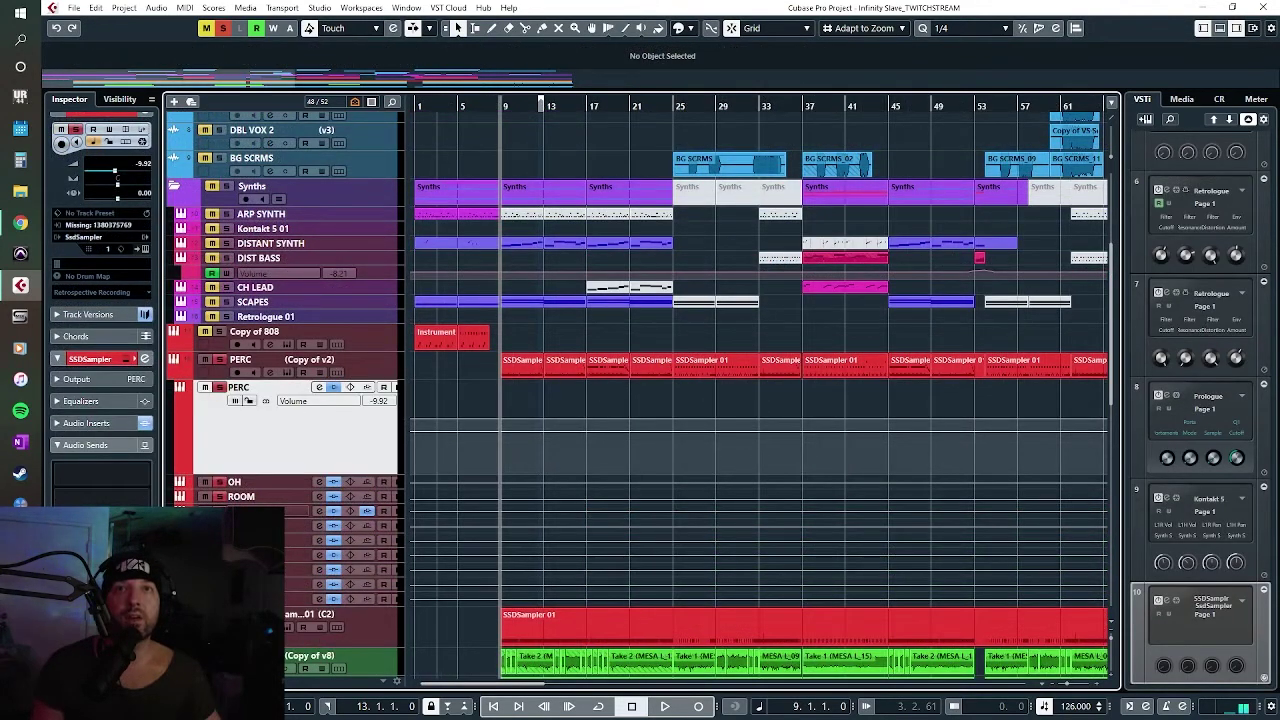
{"action": "left_click", "coordinate": [300, 511]}
{"action": "left_click", "coordinate": [85, 445]}
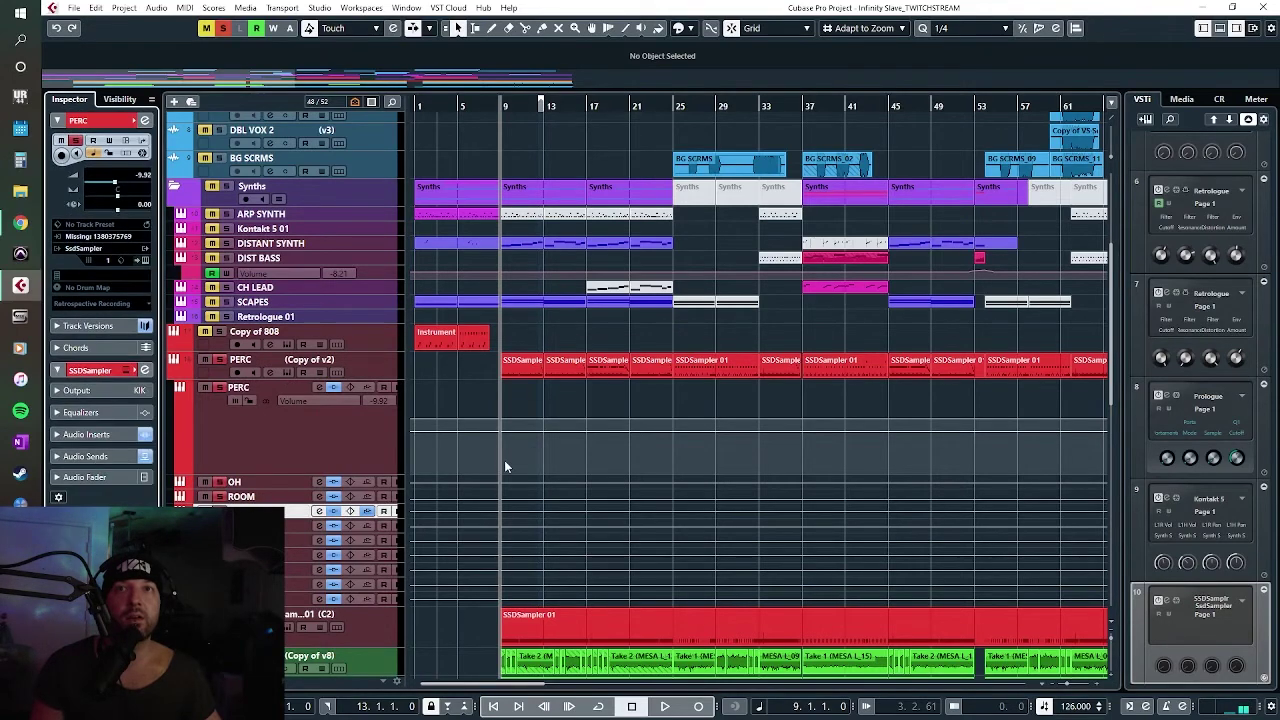
Step: Select the BASS track and open the Compressor in its fourth insert slot
{"action": "scroll", "coordinate": [617, 527], "scroll_direction": "down", "scroll_amount": 5}
{"action": "left_click", "coordinate": [291, 517]}
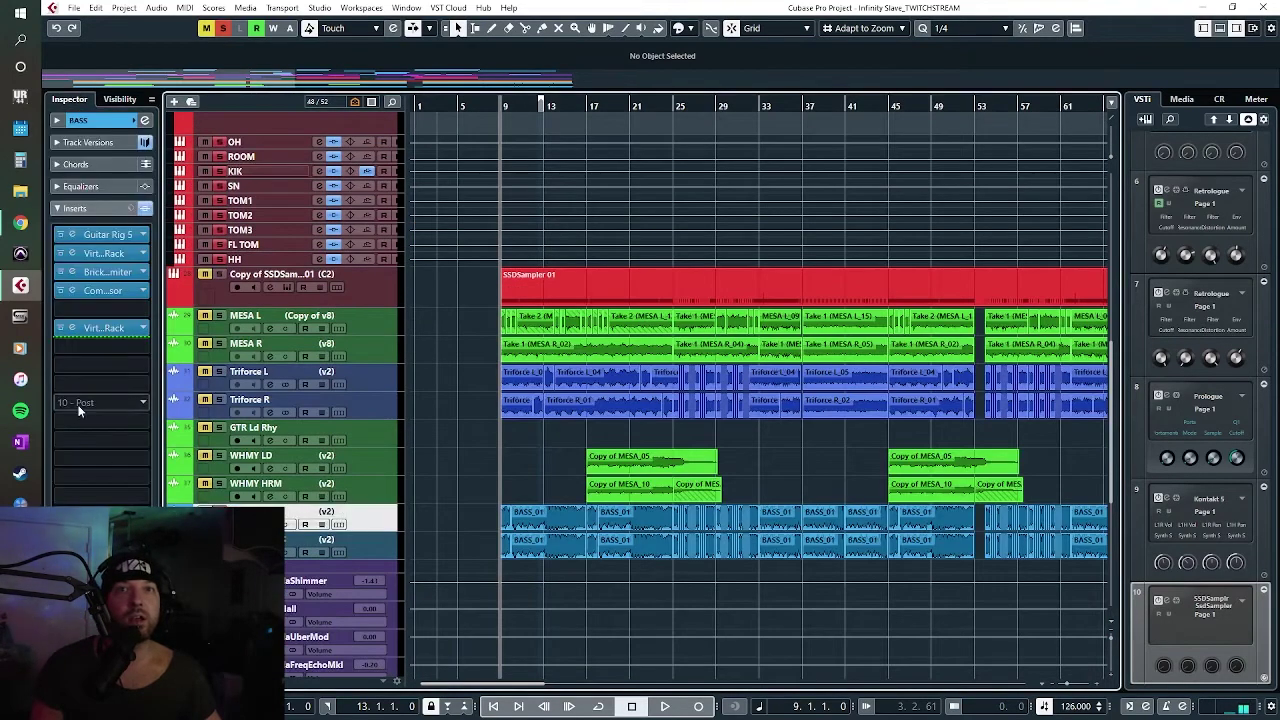
{"action": "left_click_drag", "start_coordinate": [75, 405], "coordinate": [75, 330]}
{"action": "left_click", "coordinate": [101, 290]}
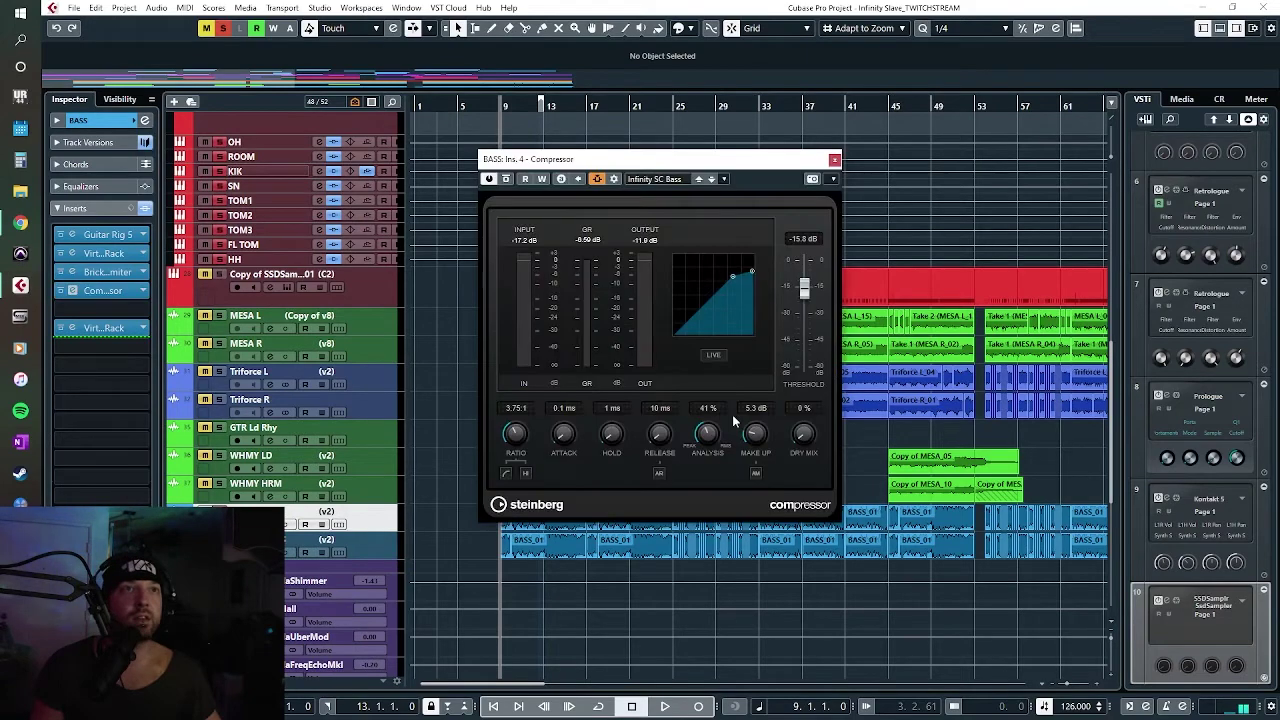
Step: Play from bar 9 with the KIK soloed, check the BASS Compressor's metering and threshold, and close its window
{"action": "key", "text": "space"}
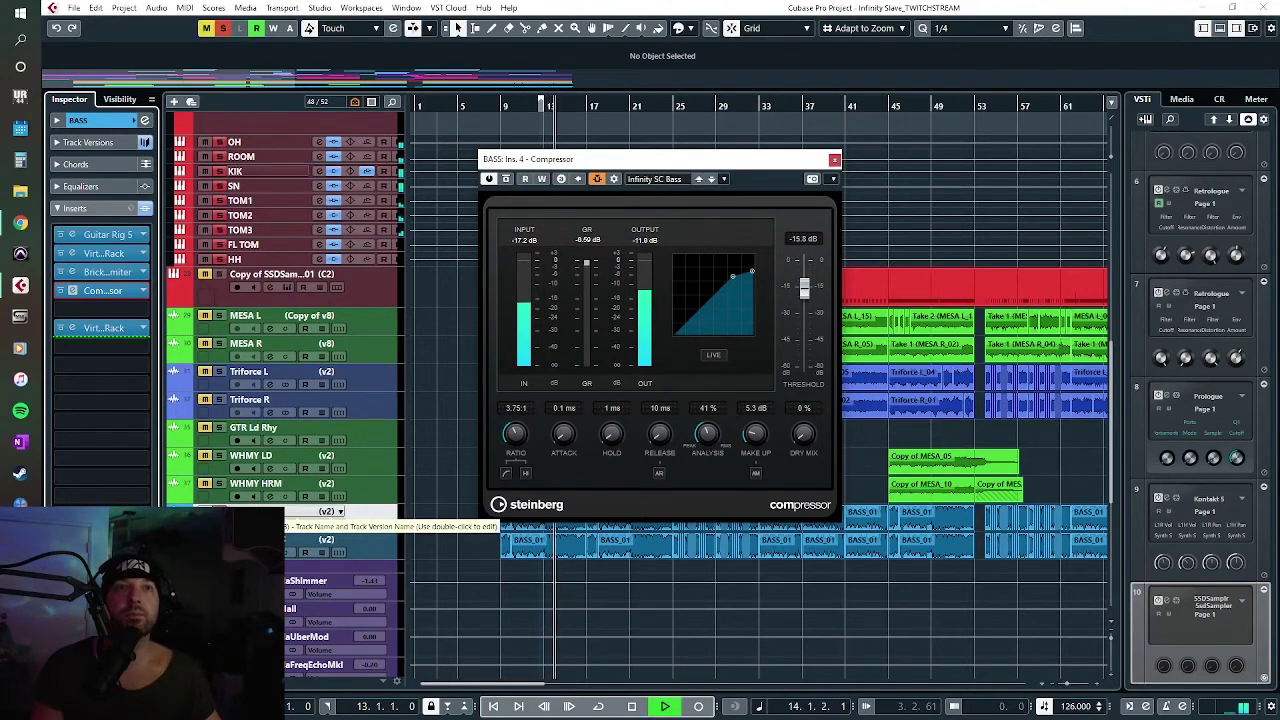
{"action": "scroll", "coordinate": [460, 320], "scroll_direction": "up", "scroll_amount": 5}
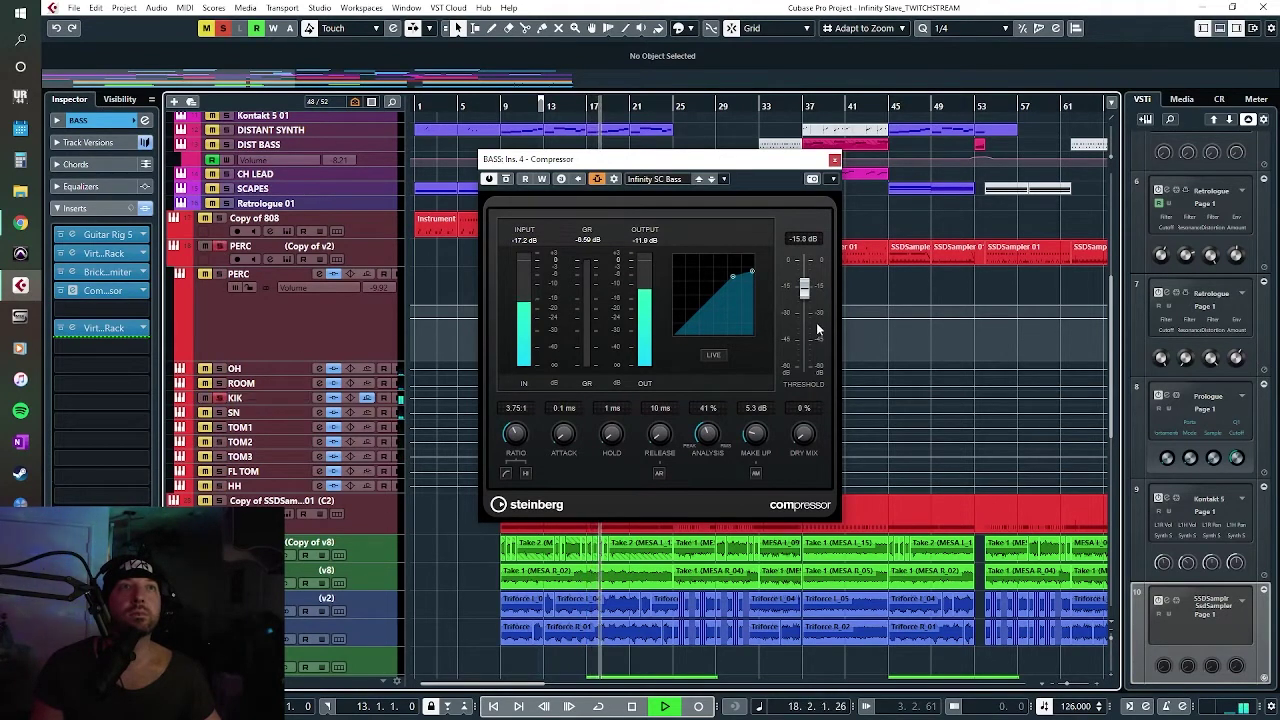
{"action": "left_click_drag", "start_coordinate": [806, 296], "coordinate": [807, 300]}
{"action": "left_click", "coordinate": [834, 160]}
Step: With BASS and Copy of BASS soloed, open Guitar Rig 5 in the Copy of BASS track's first insert slot
{"action": "scroll", "coordinate": [447, 438], "scroll_direction": "down", "scroll_amount": 8}
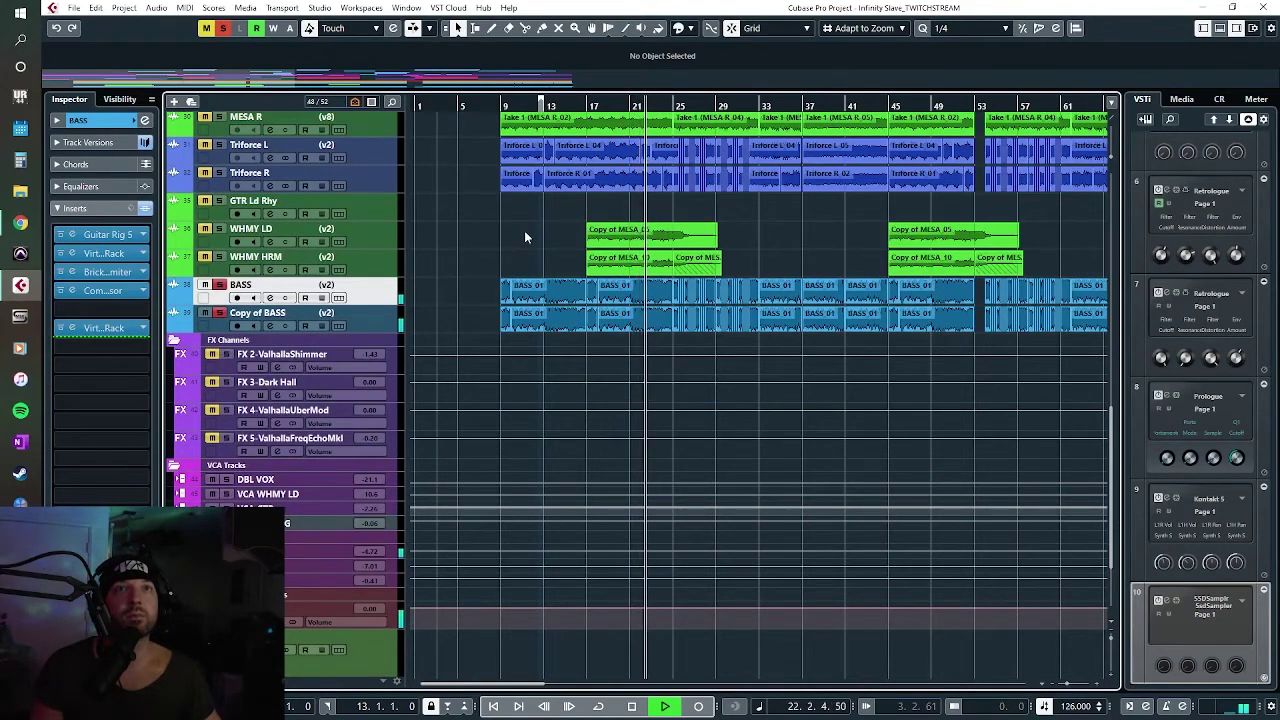
{"action": "left_click", "coordinate": [374, 322]}
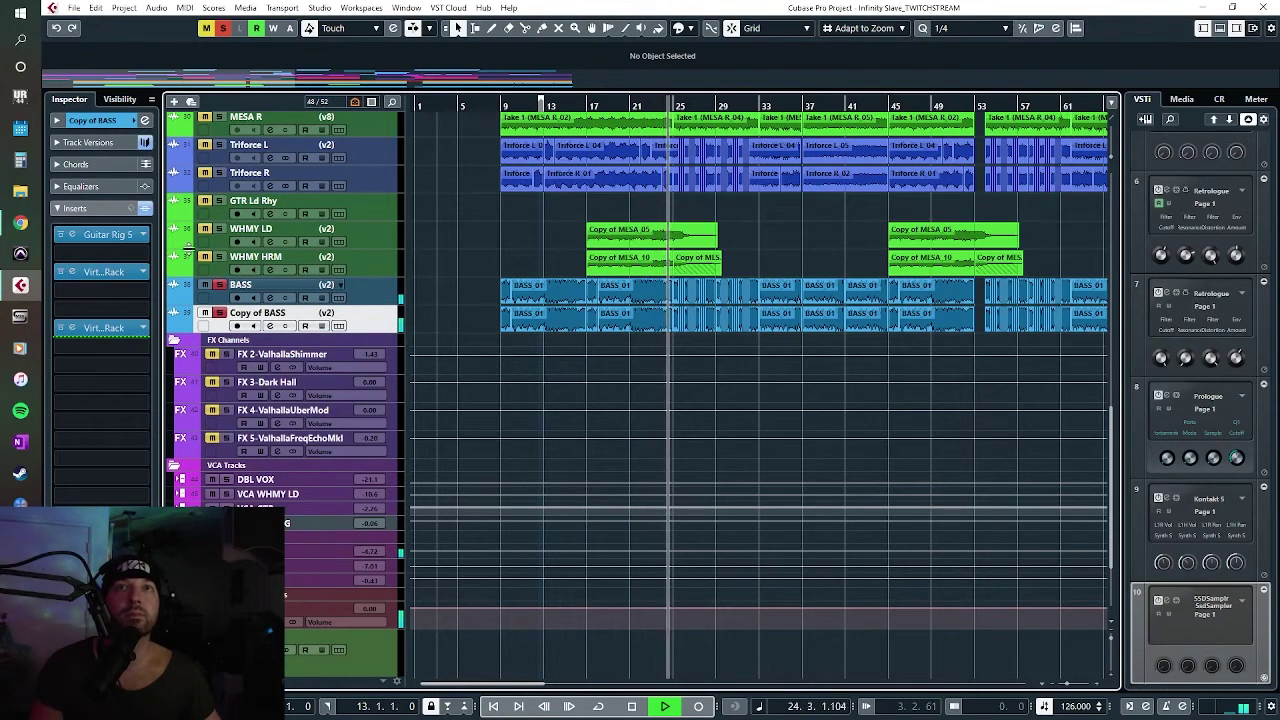
{"action": "left_click", "coordinate": [141, 256]}
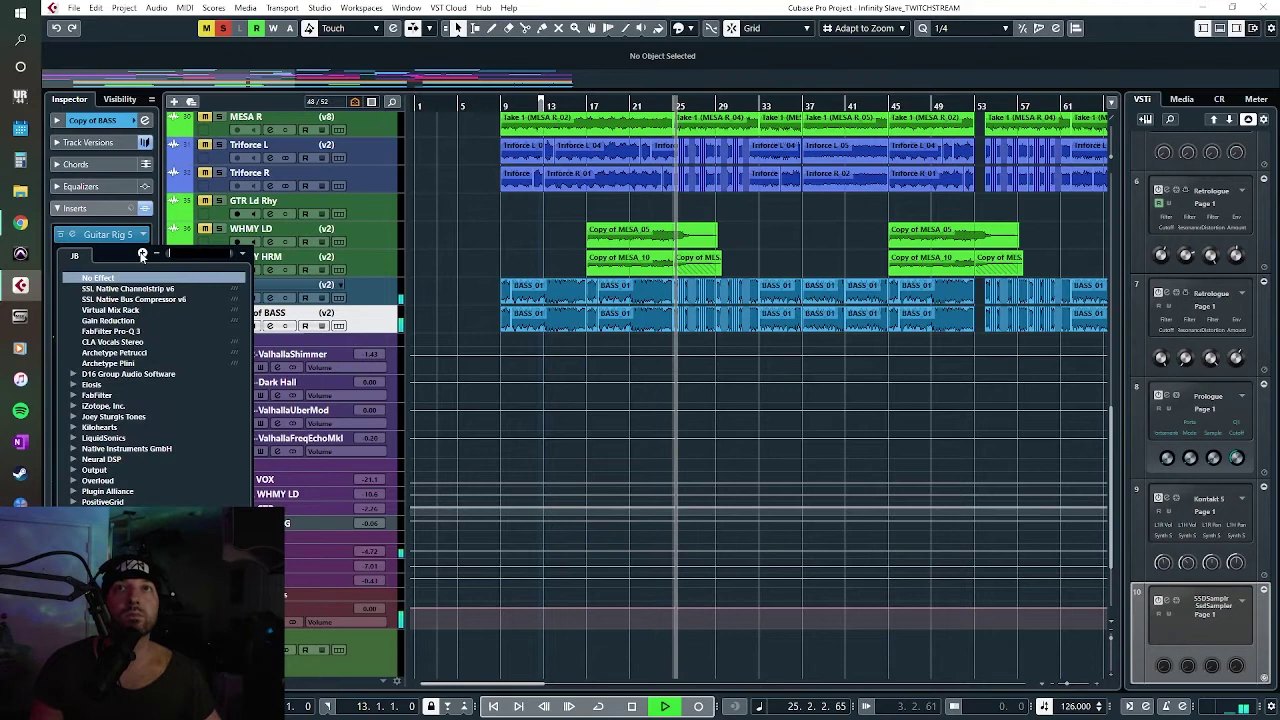
{"action": "left_click", "coordinate": [459, 257]}
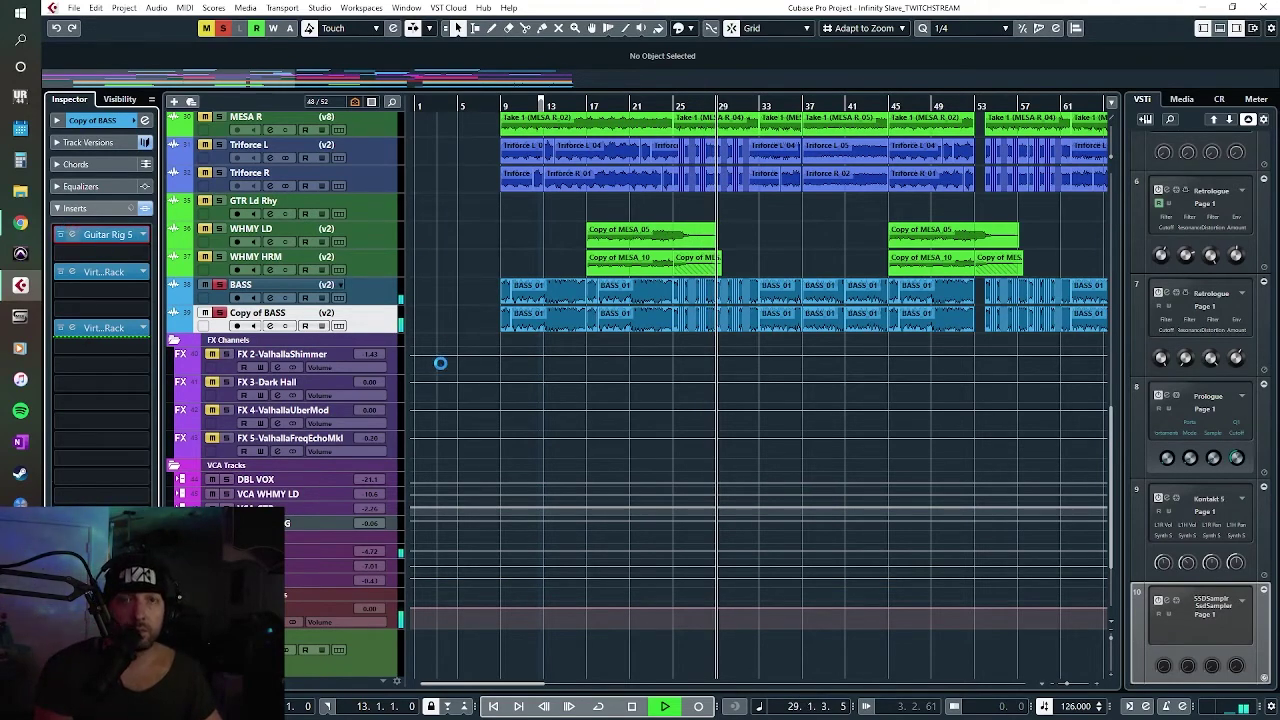
{"action": "key", "text": "ctrl+e"}
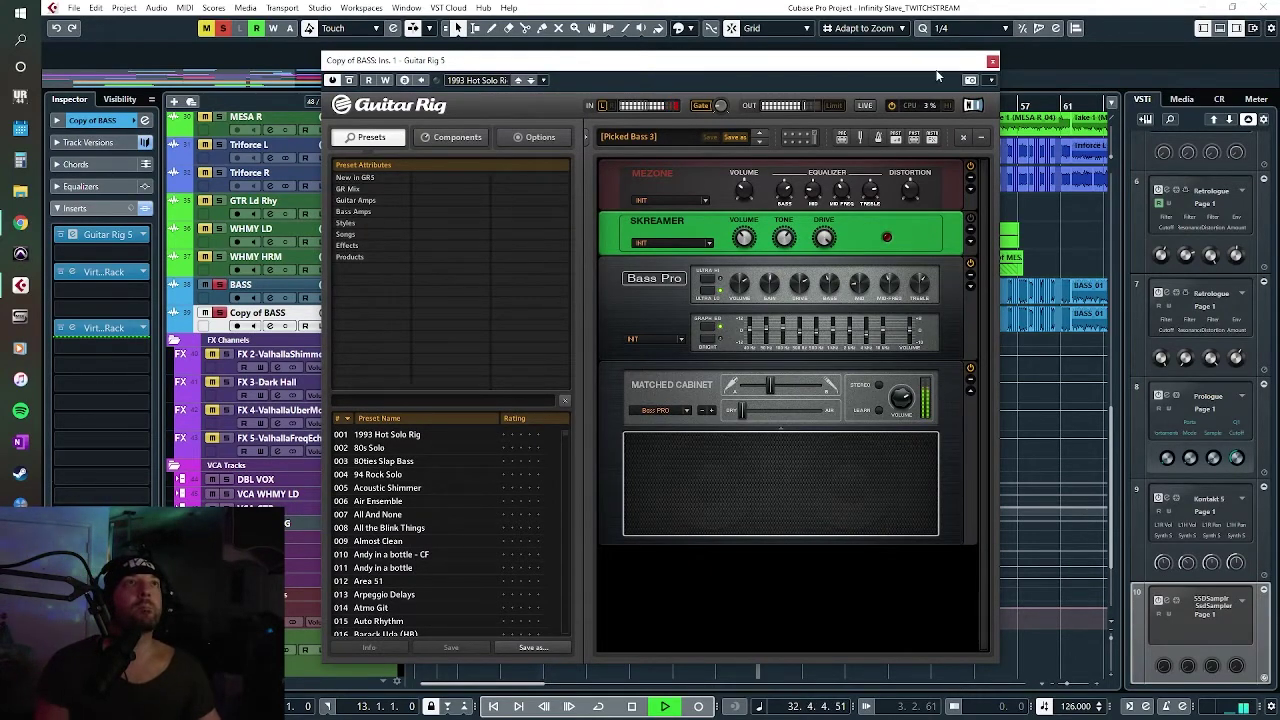
Step: Reposition the Guitar Rig 5 window of Copy of BASS to examine its Bass Pro rig, and close it
{"action": "left_click_drag", "start_coordinate": [937, 75], "coordinate": [1112, 70]}
{"action": "scroll", "coordinate": [448, 220], "scroll_direction": "up", "scroll_amount": 6}
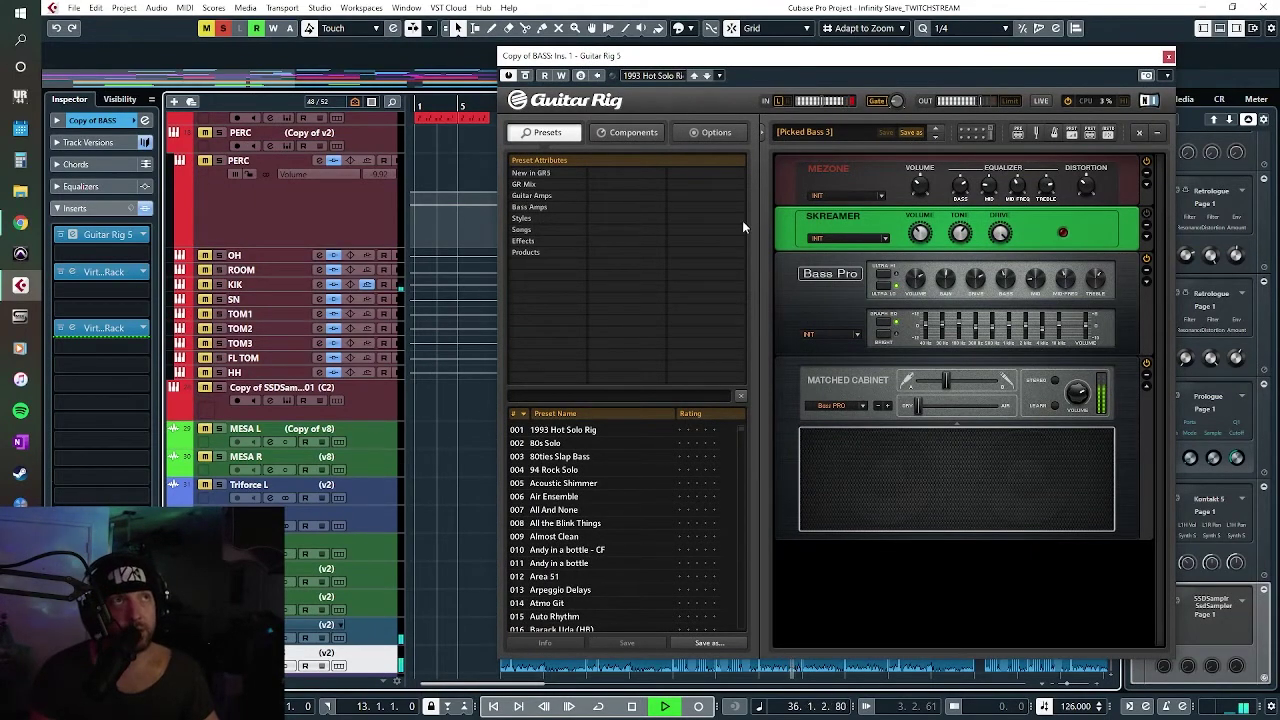
{"action": "left_click_drag", "start_coordinate": [771, 67], "coordinate": [745, 68]}
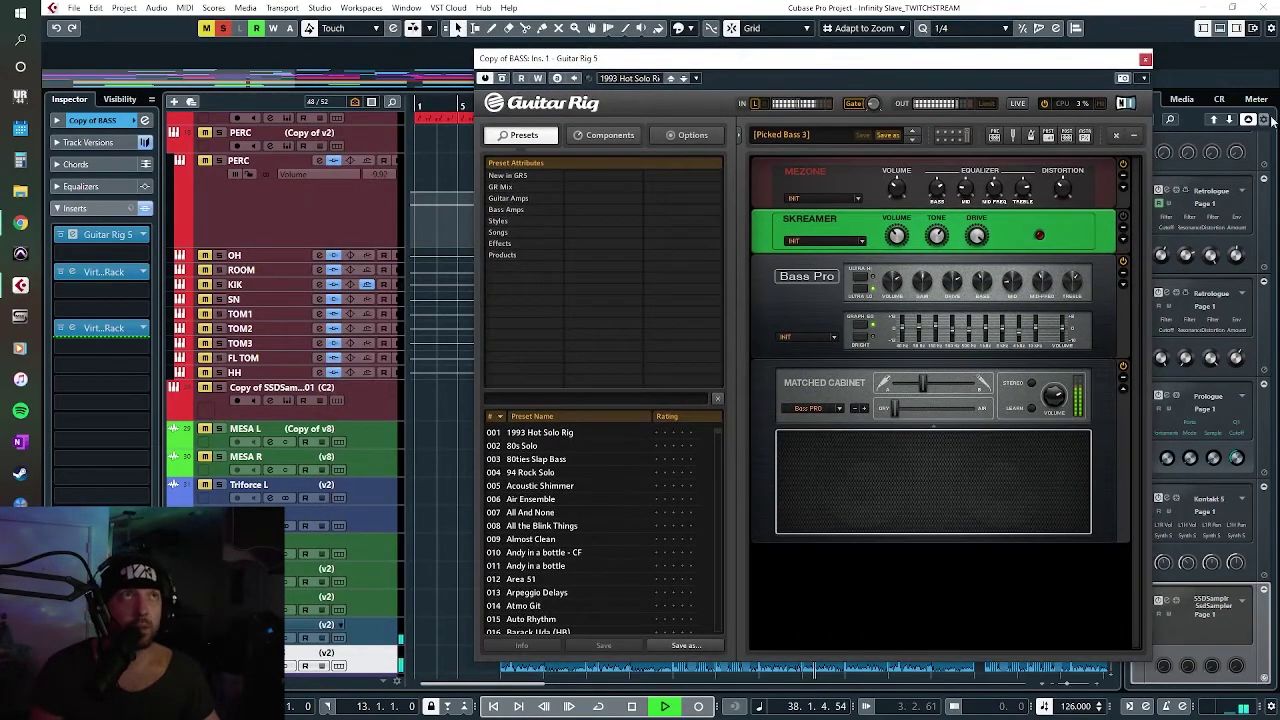
{"action": "left_click", "coordinate": [1147, 60]}
Step: With only BASS soloed, select it and check the Virtual Mix Rack and Brickwall Limiter in its second and third insert slots
{"action": "scroll", "coordinate": [470, 450], "scroll_direction": "down", "scroll_amount": 8}
{"action": "scroll", "coordinate": [490, 440], "scroll_direction": "up", "scroll_amount": 4}
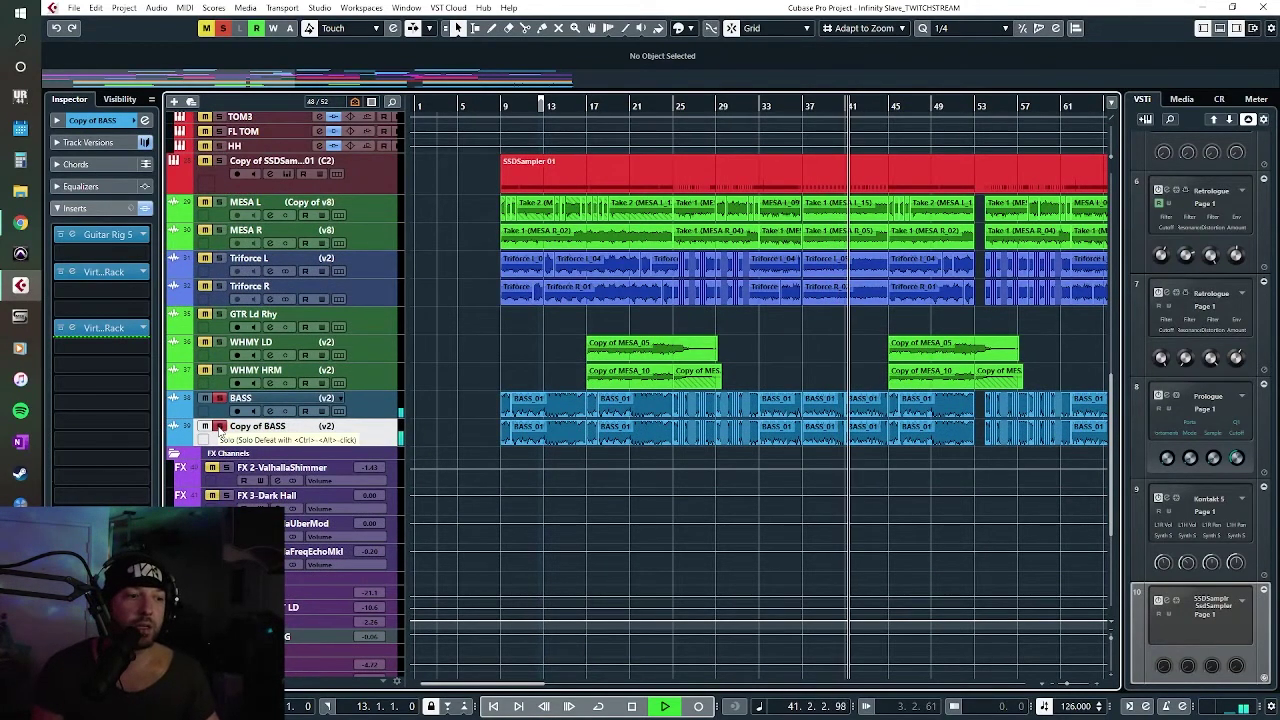
{"action": "left_click", "coordinate": [365, 403]}
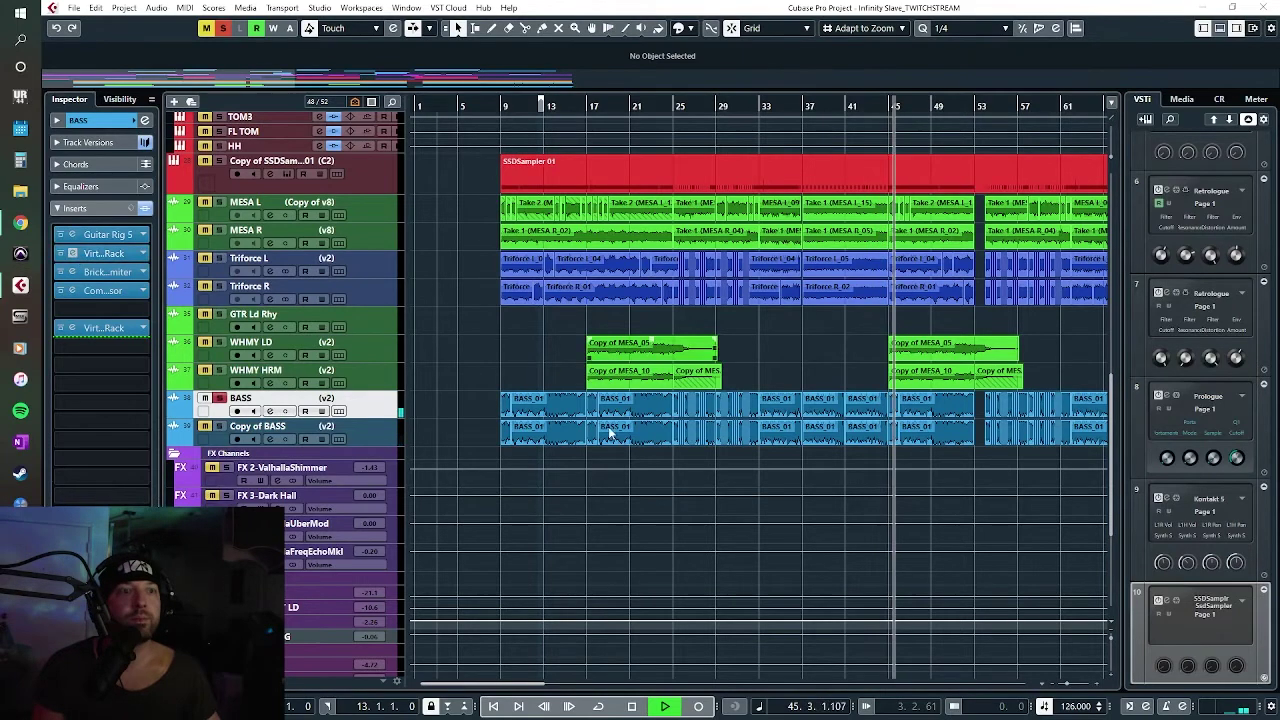
{"action": "left_click", "coordinate": [60, 253]}
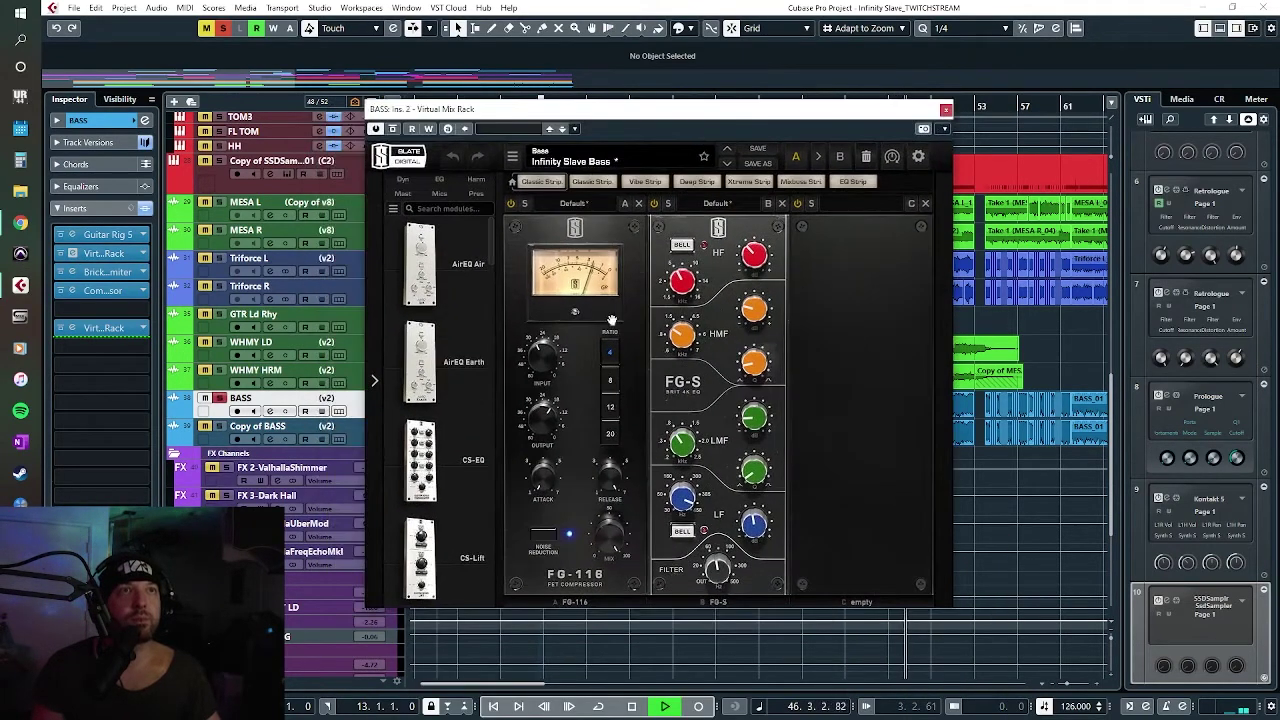
{"action": "left_click", "coordinate": [946, 110]}
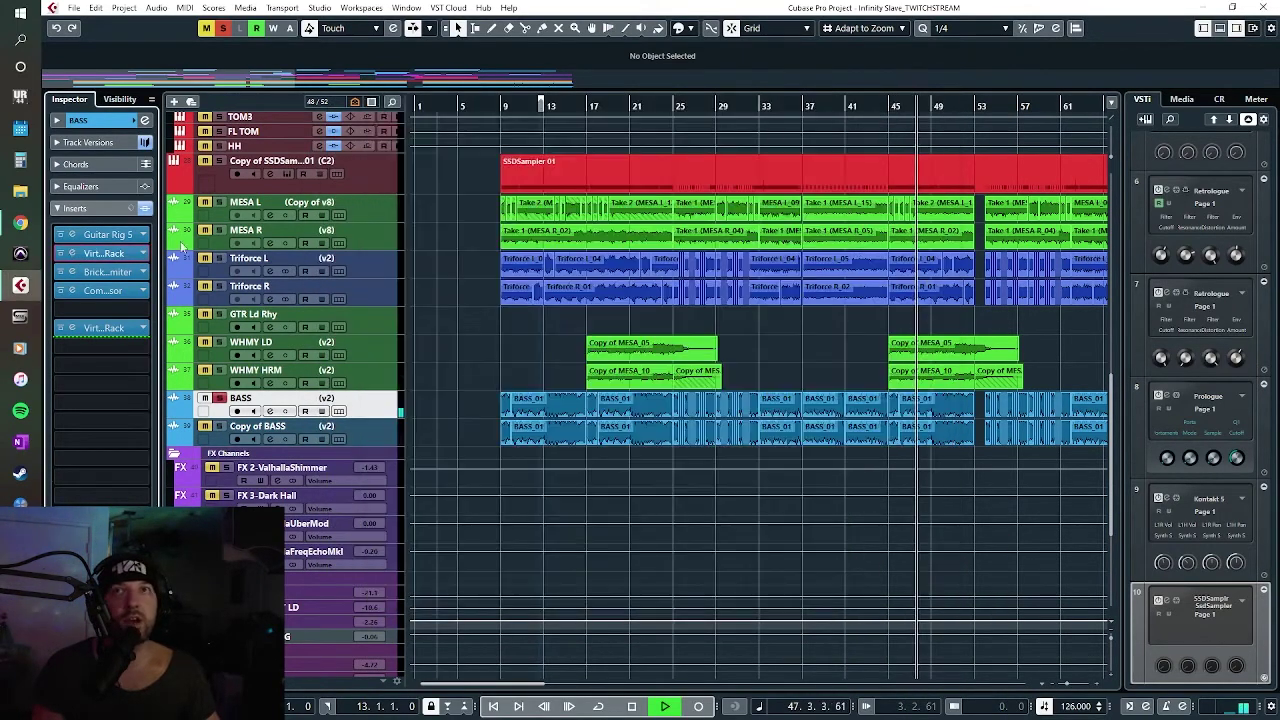
{"action": "left_click", "coordinate": [60, 271]}
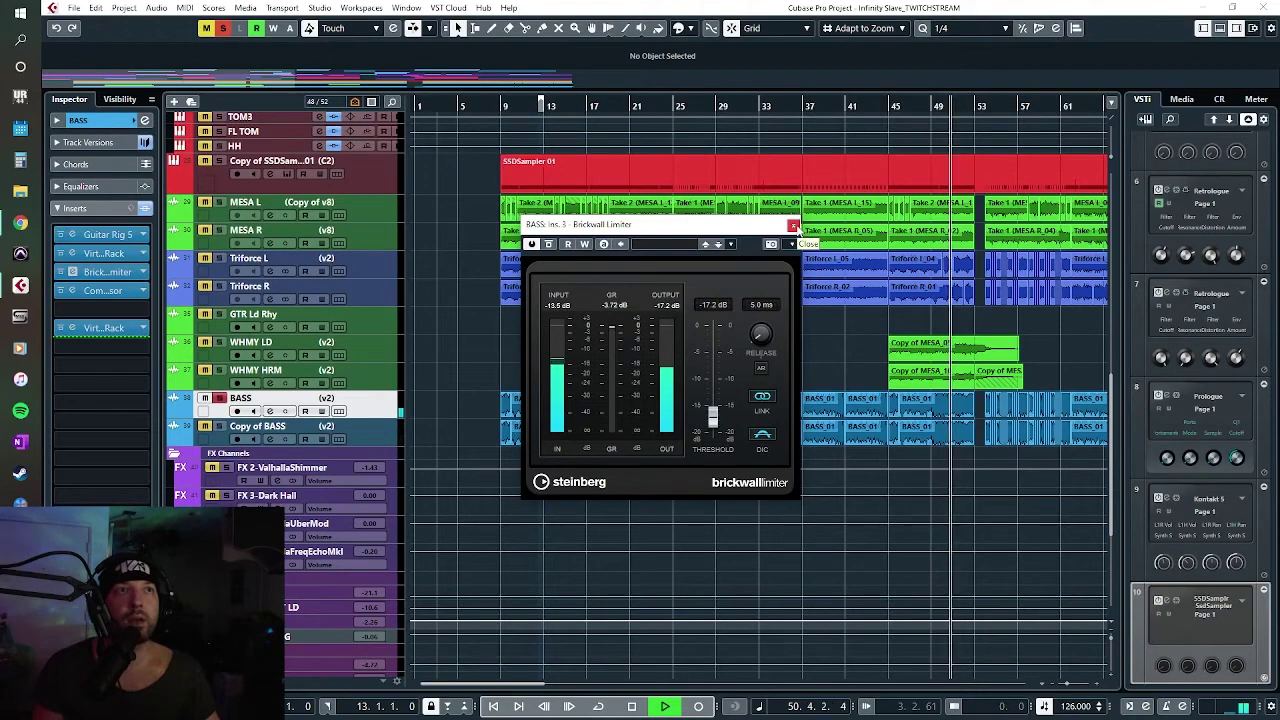
{"action": "left_click", "coordinate": [793, 226]}
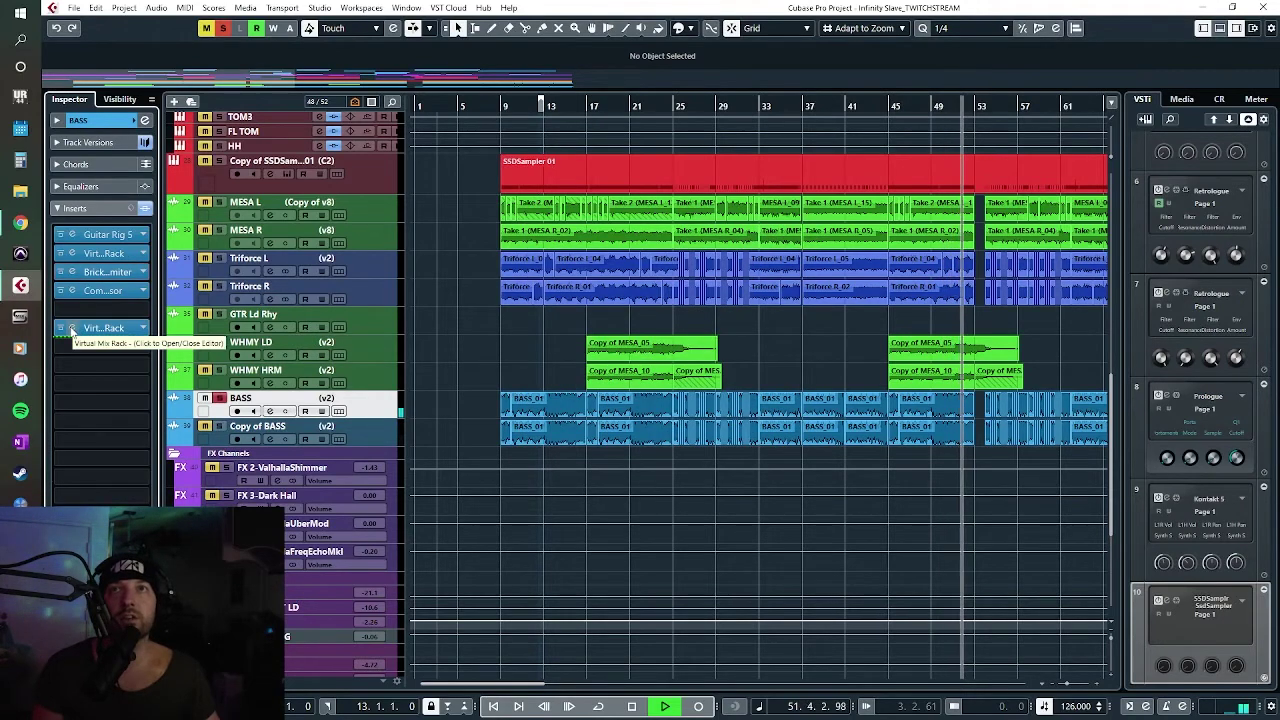
Step: Check the BASS track's fourth-slot Compressor and sixth-slot Virtual Mix Rack, closing each window
{"action": "left_click", "coordinate": [71, 291]}
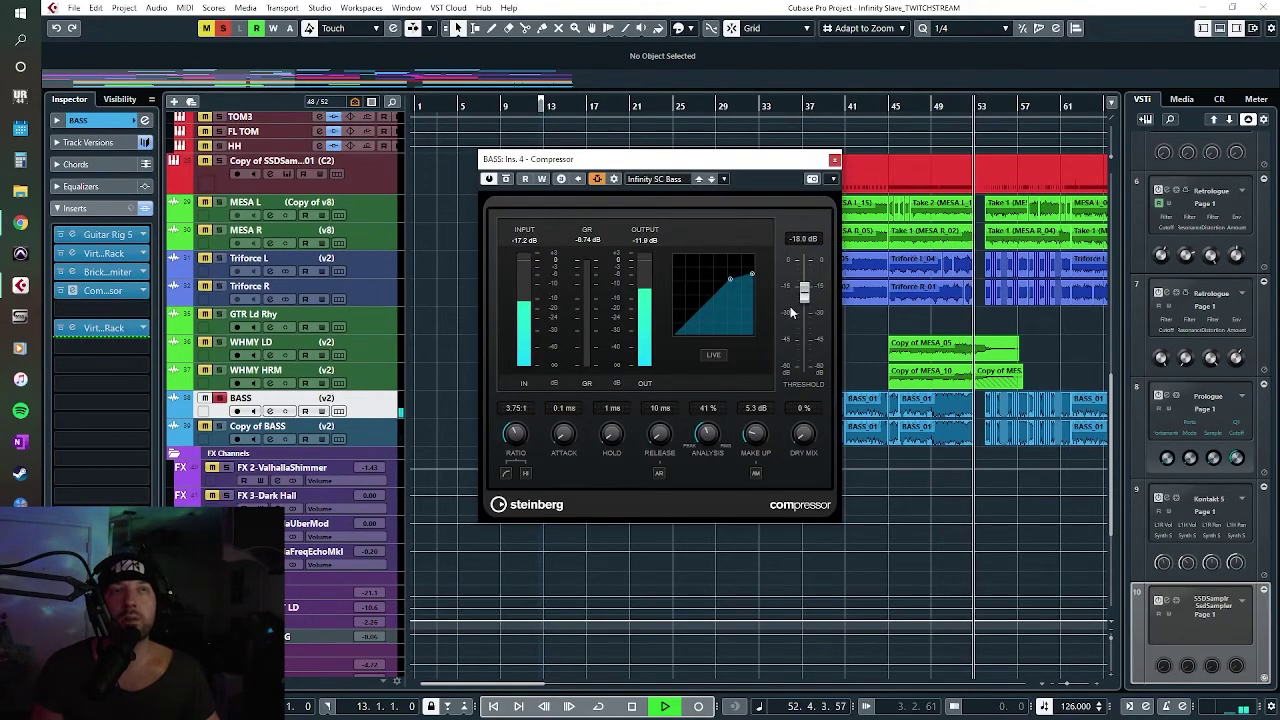
{"action": "left_click", "coordinate": [835, 160]}
{"action": "left_click", "coordinate": [73, 330]}
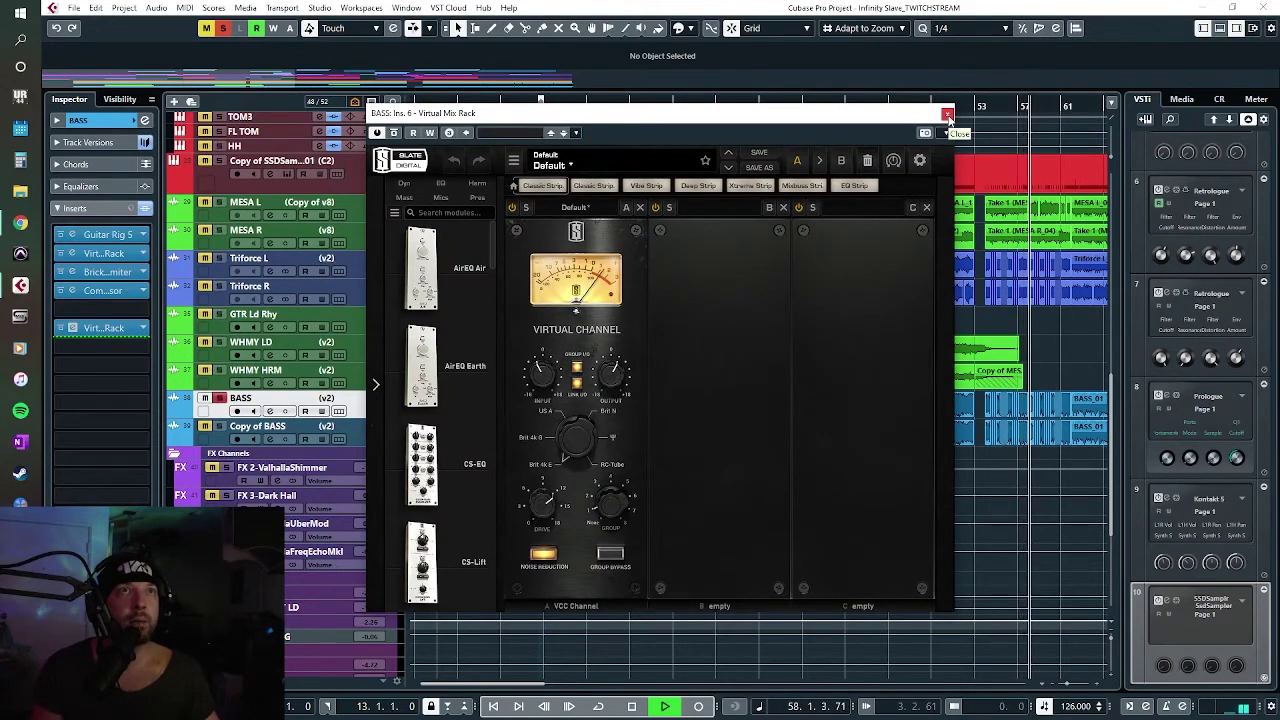
{"action": "left_click", "coordinate": [947, 114]}
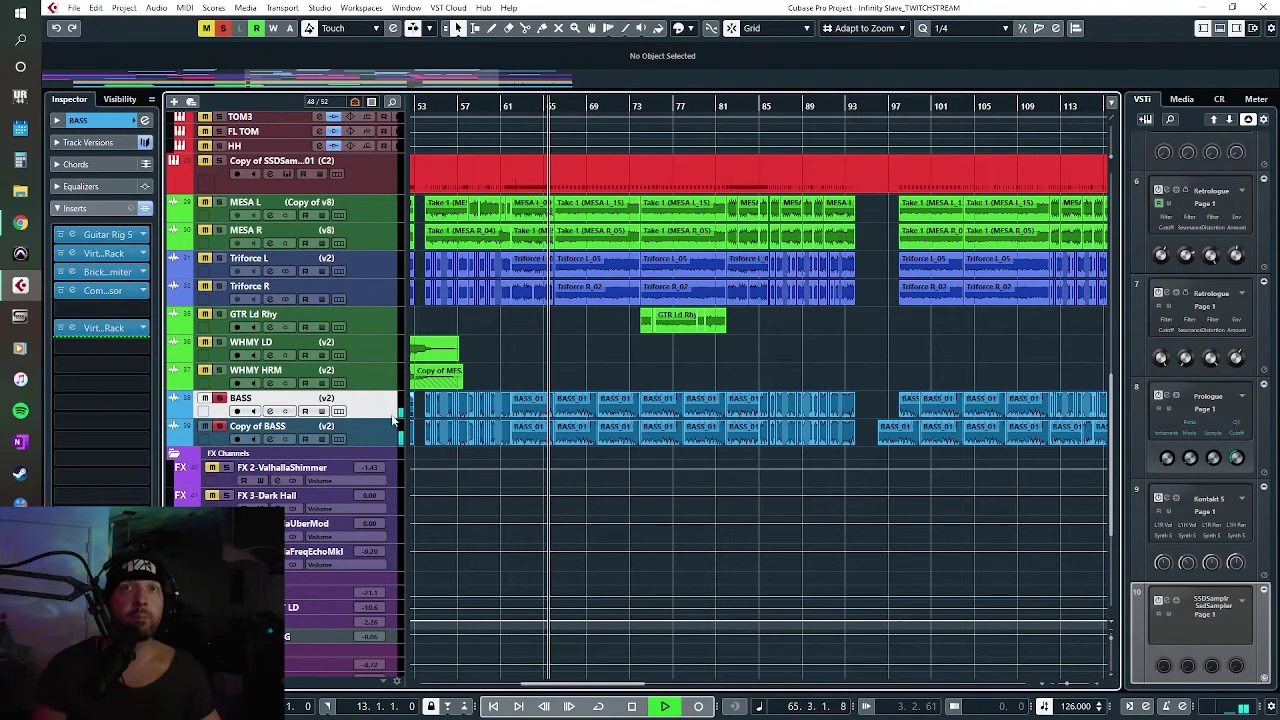
Step: With only Copy of BASS soloed, select it and examine its Guitar Rig 5 components and third-slot Virtual Mix Rack, closing both windows
{"action": "left_click", "coordinate": [278, 432]}
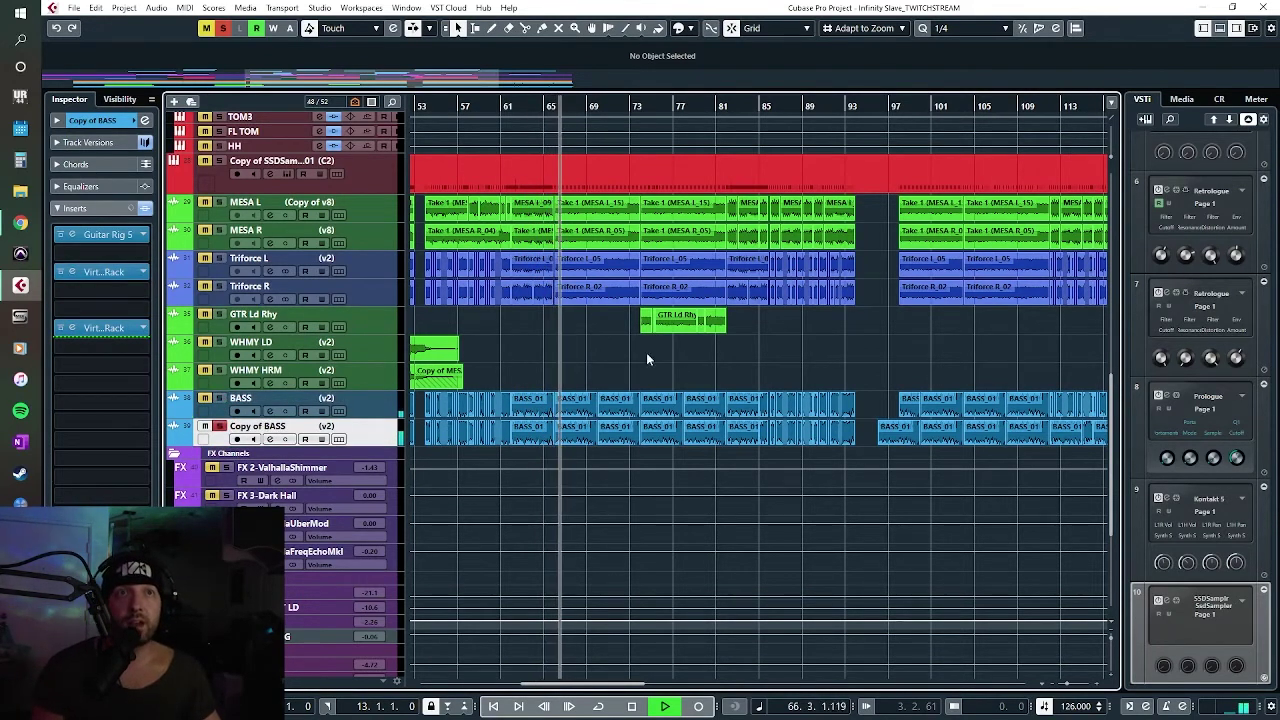
{"action": "left_click", "coordinate": [69, 234]}
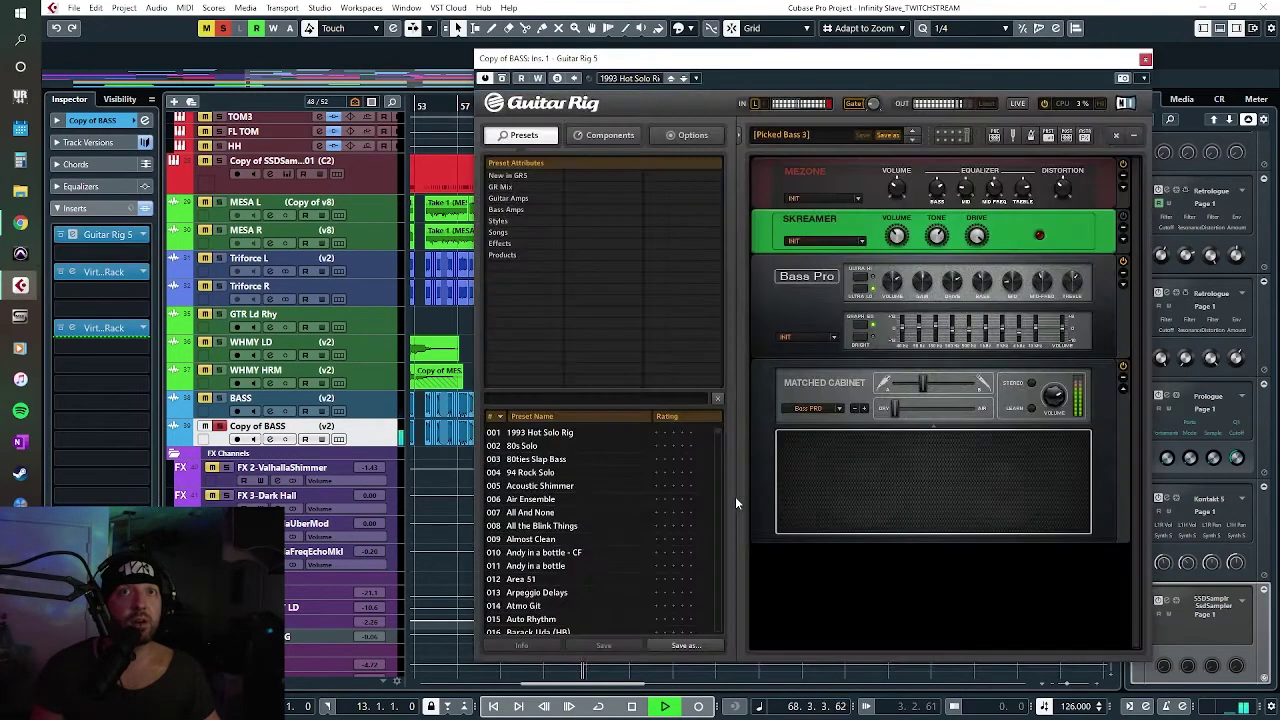
{"action": "left_click", "coordinate": [845, 180]}
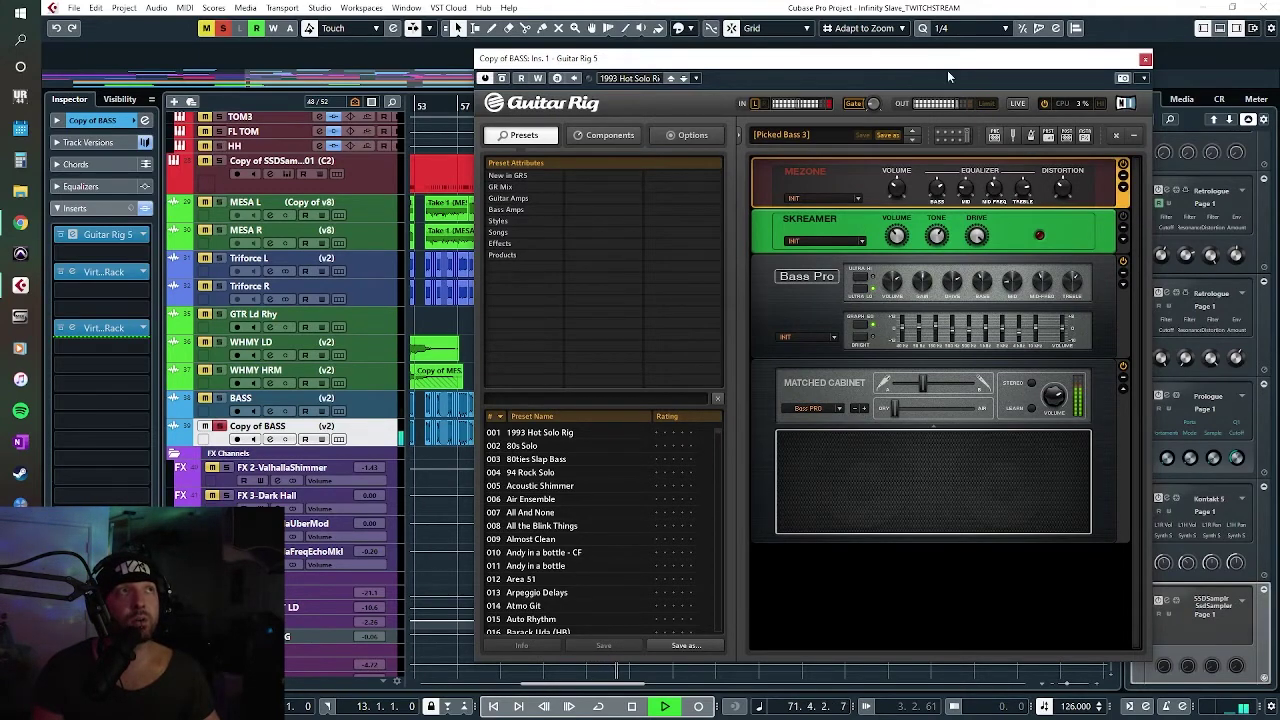
{"action": "left_click_drag", "start_coordinate": [948, 66], "coordinate": [781, 62]}
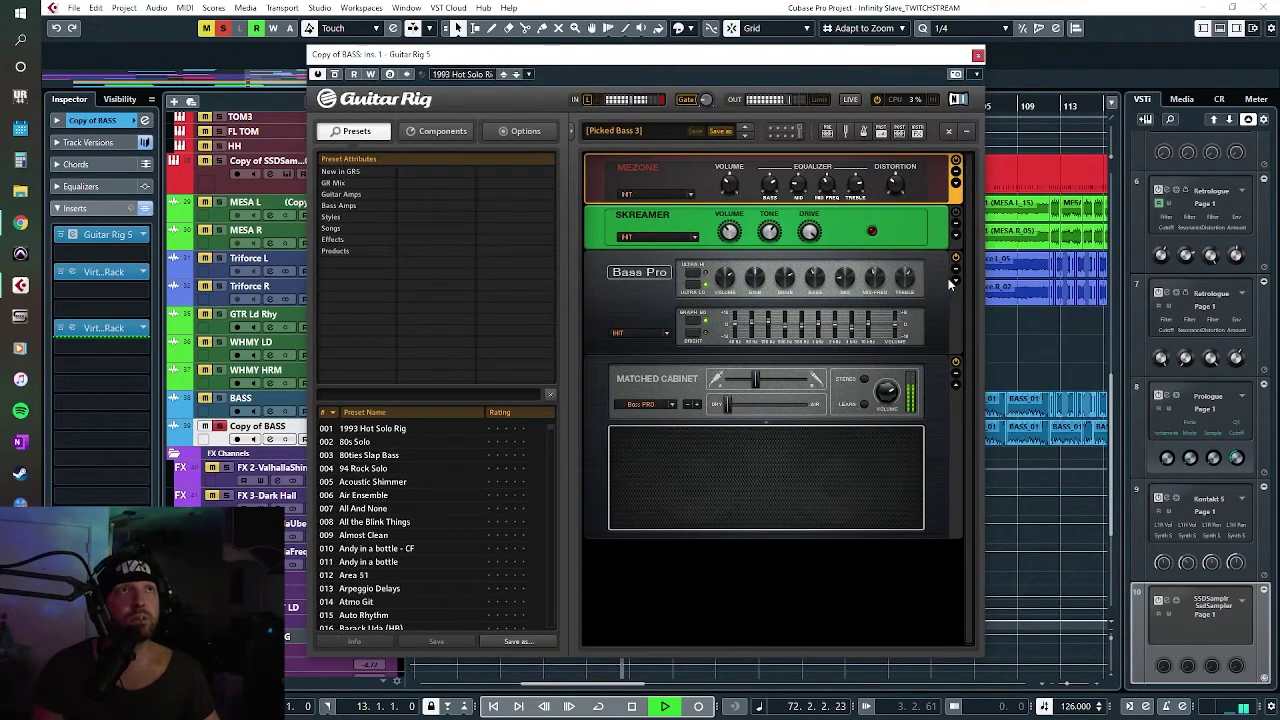
{"action": "left_click", "coordinate": [916, 228]}
{"action": "left_click", "coordinate": [621, 176]}
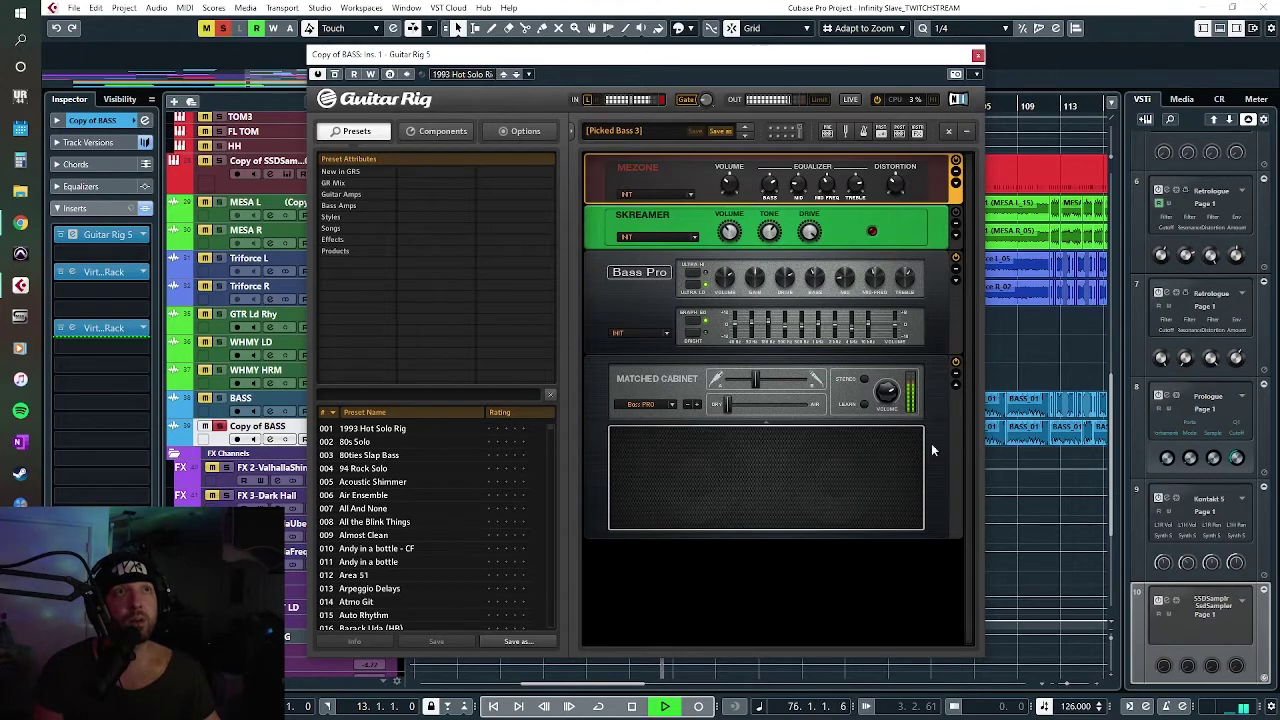
{"action": "left_click", "coordinate": [978, 56]}
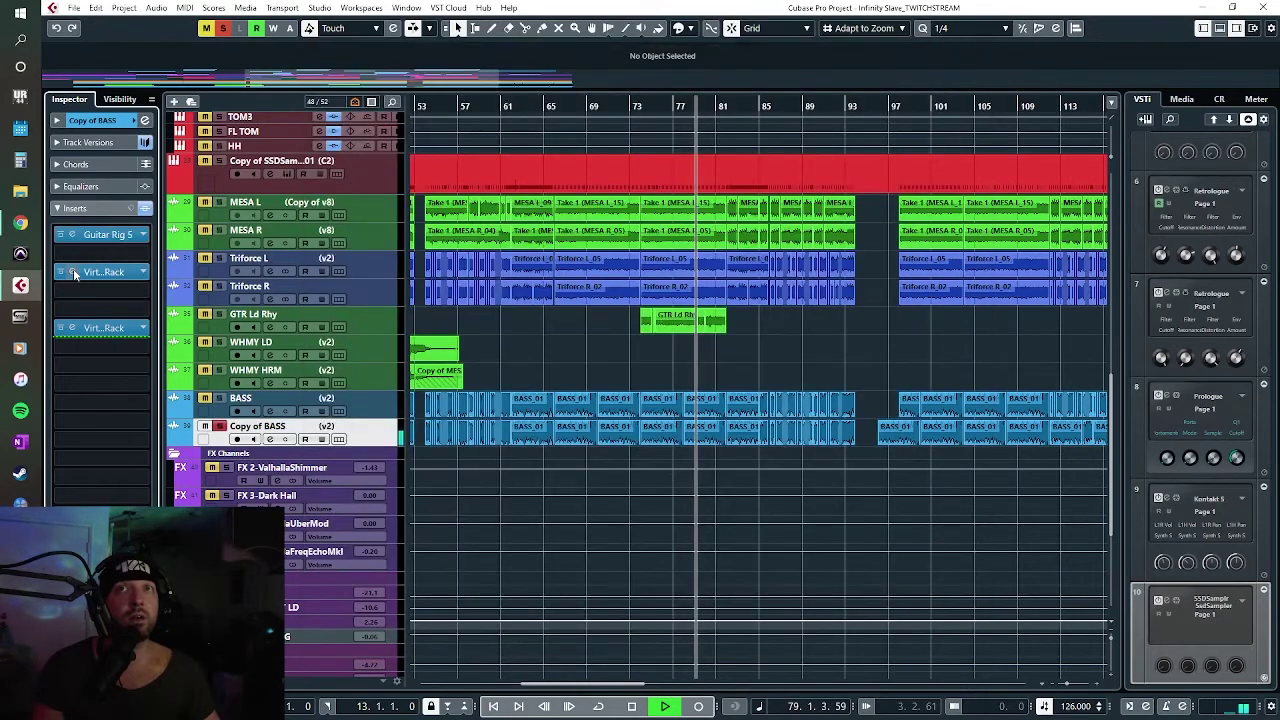
{"action": "left_click", "coordinate": [75, 274]}
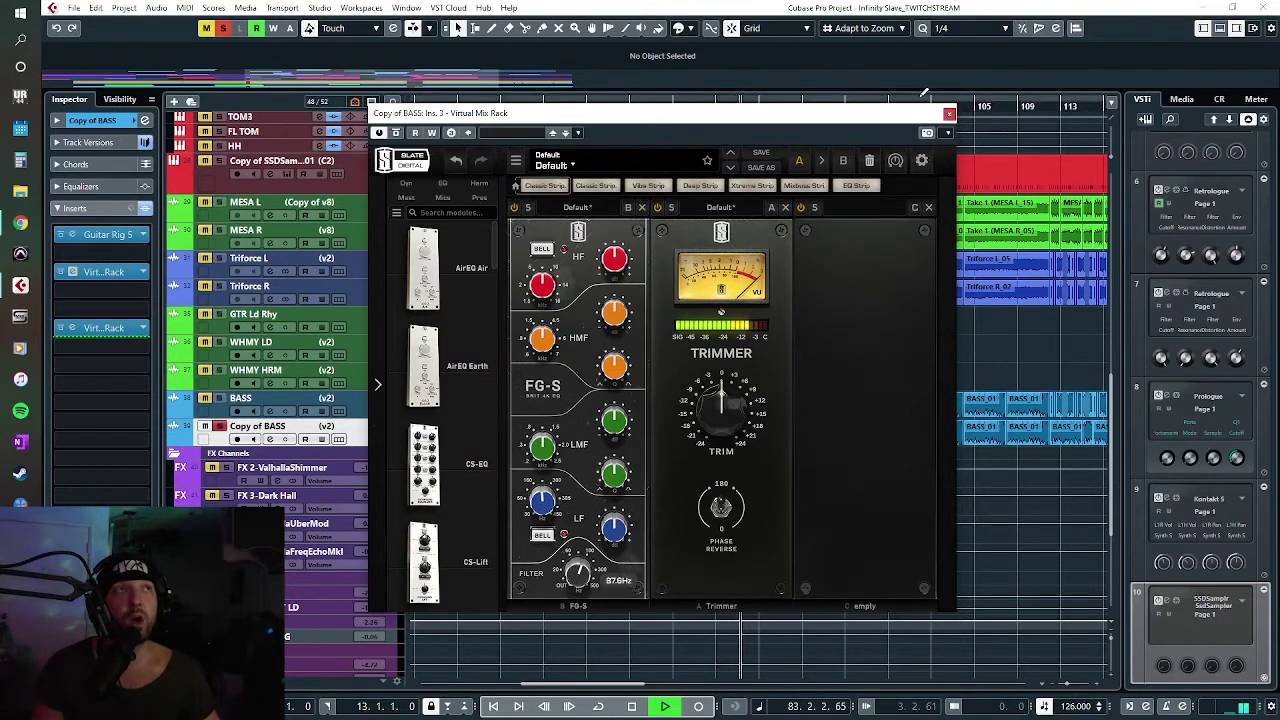
{"action": "left_click", "coordinate": [949, 113]}
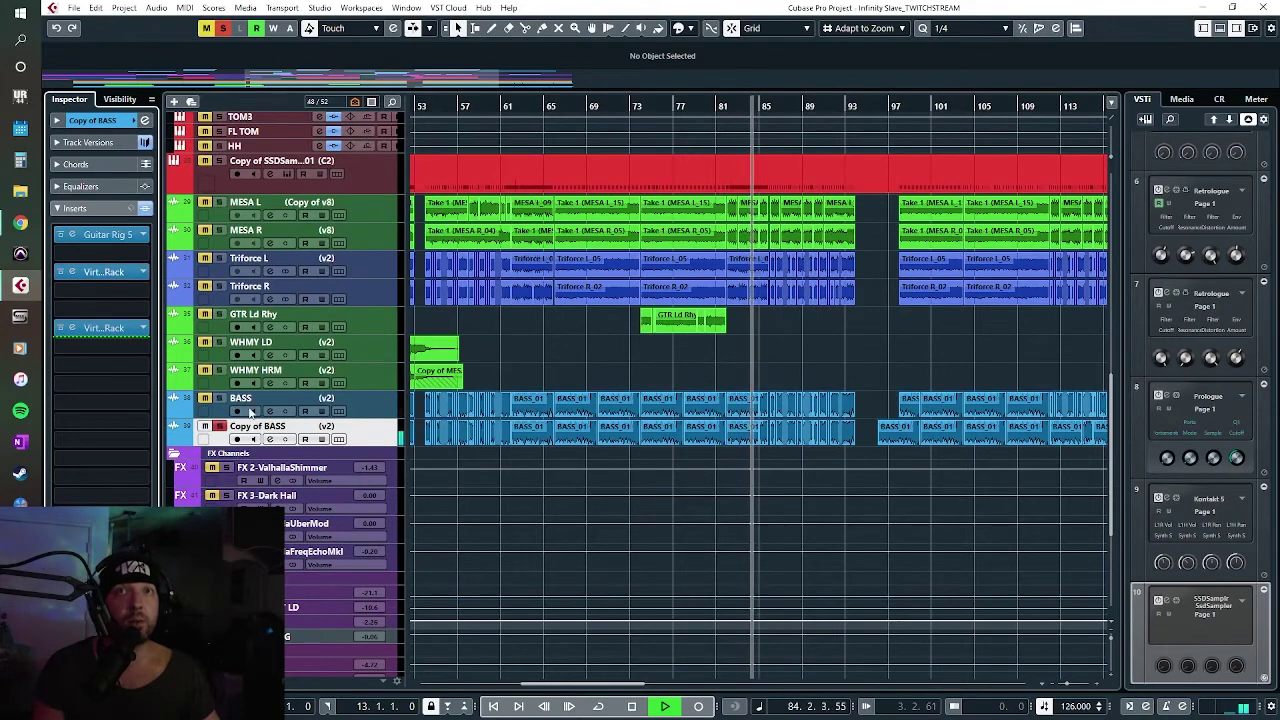
Step: Swap the solo from Copy of BASS to BASS, solo KIK with it, and audition playback from bars 73, 82 and 88
{"action": "left_click", "coordinate": [219, 398]}
{"action": "left_click", "coordinate": [219, 426]}
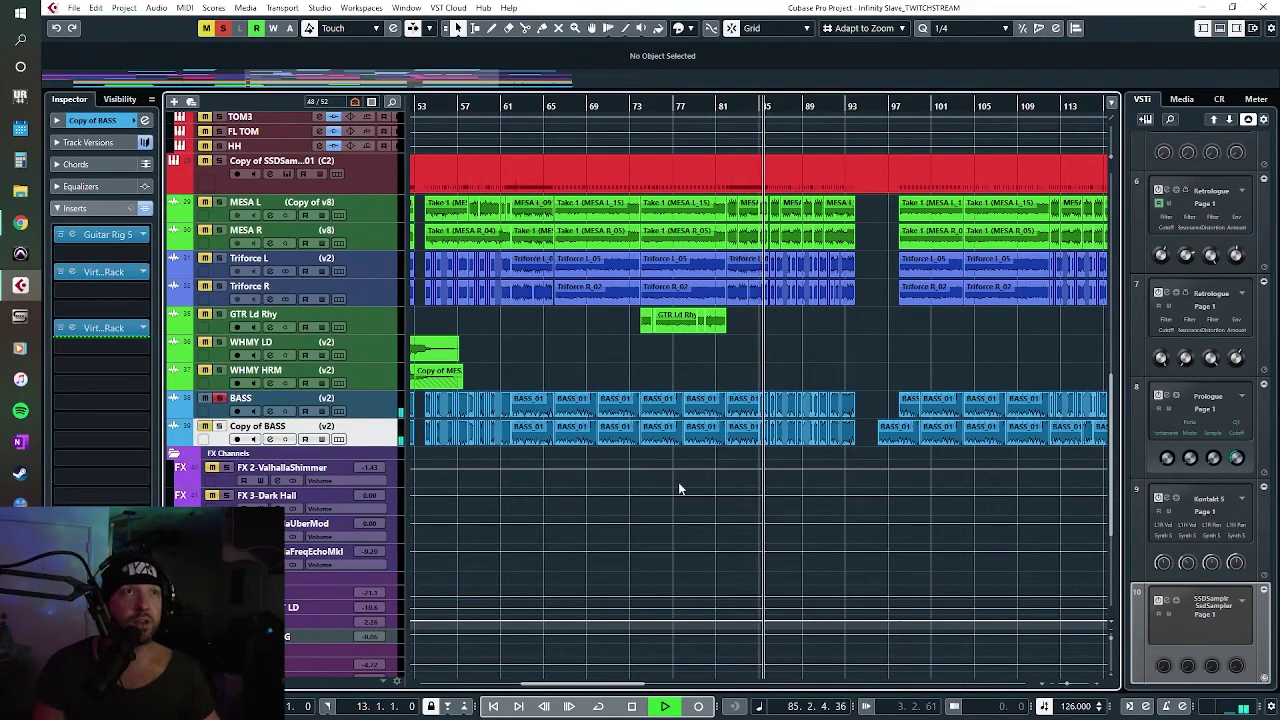
{"action": "left_click", "coordinate": [636, 104]}
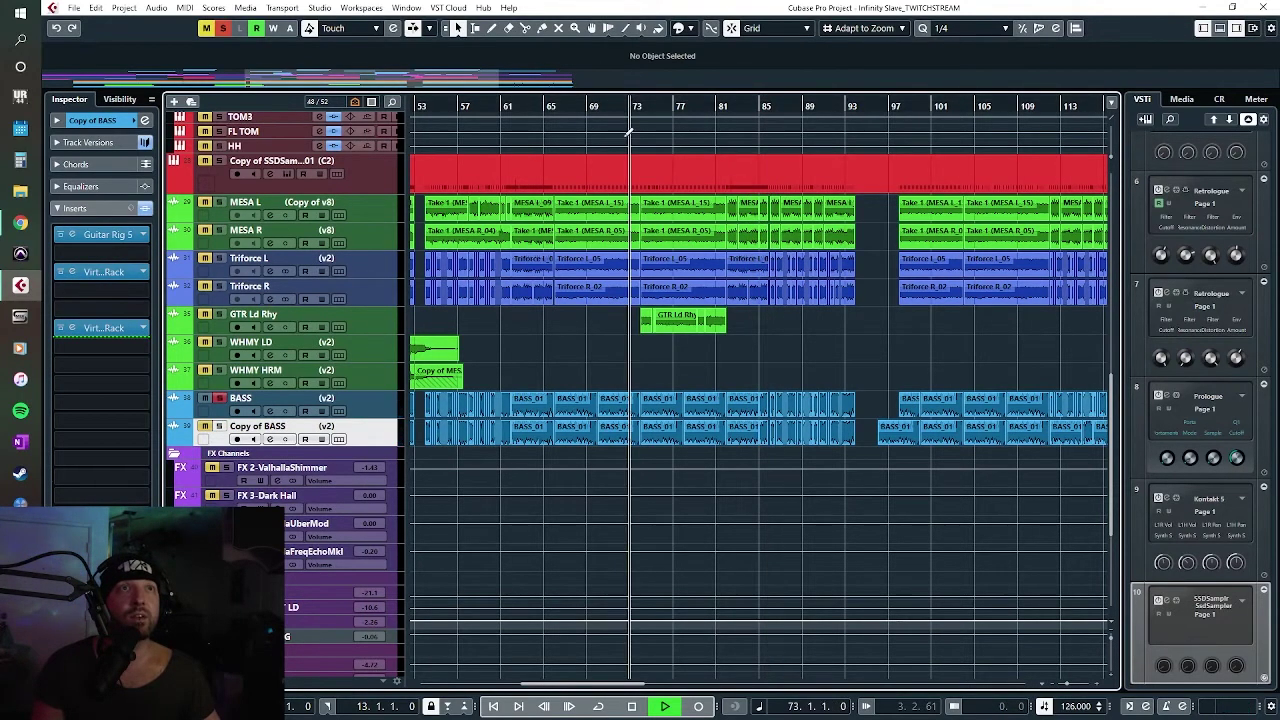
{"action": "scroll", "coordinate": [547, 339], "scroll_direction": "up", "scroll_amount": 3}
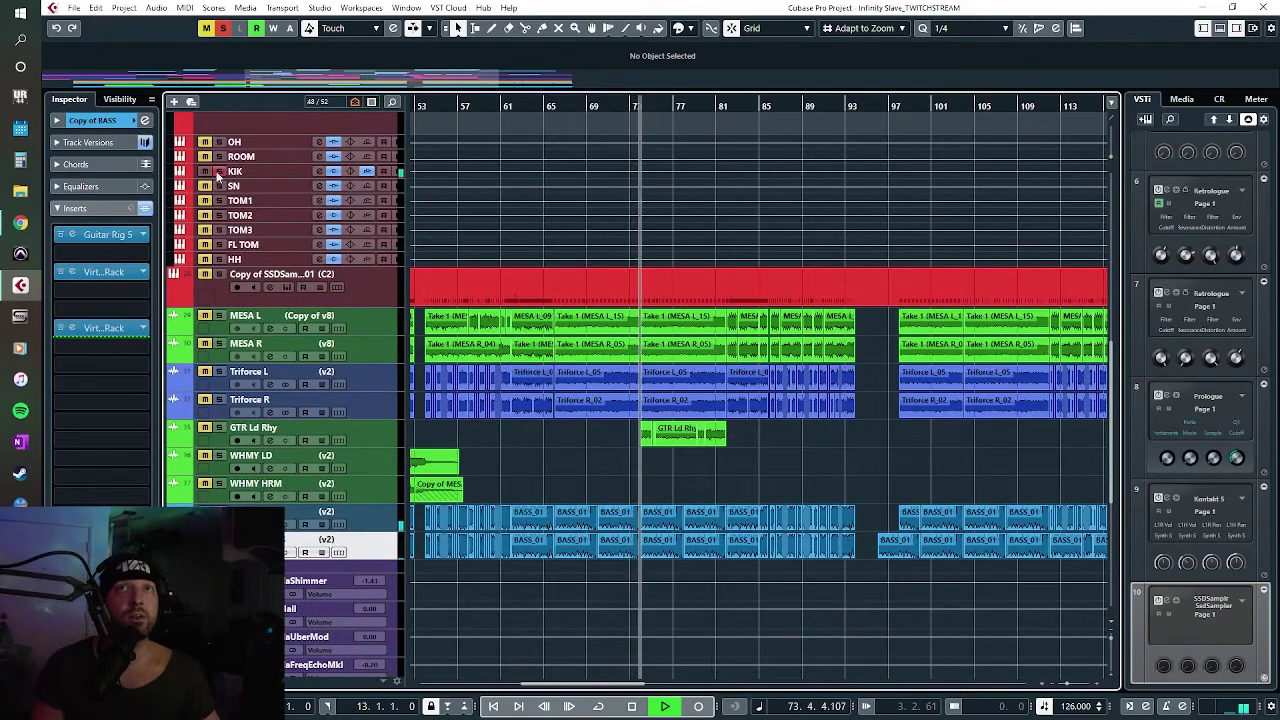
{"action": "left_click", "coordinate": [219, 171]}
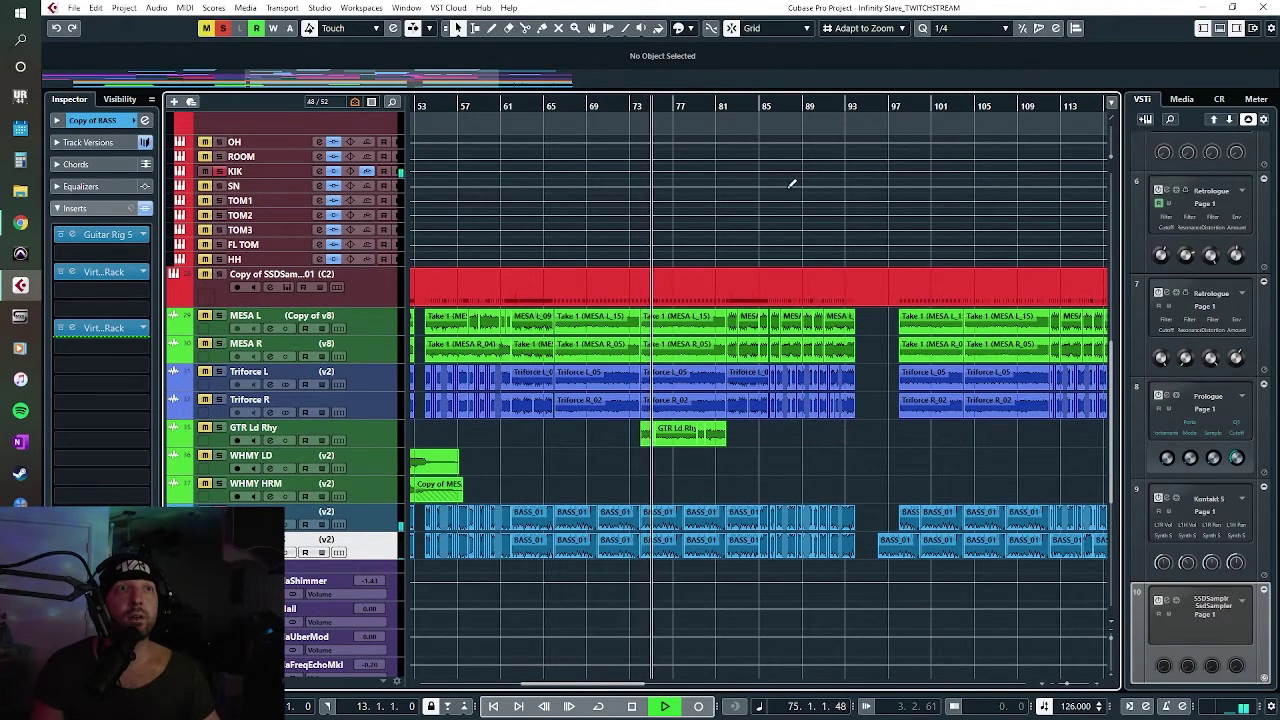
{"action": "left_click", "coordinate": [724, 106]}
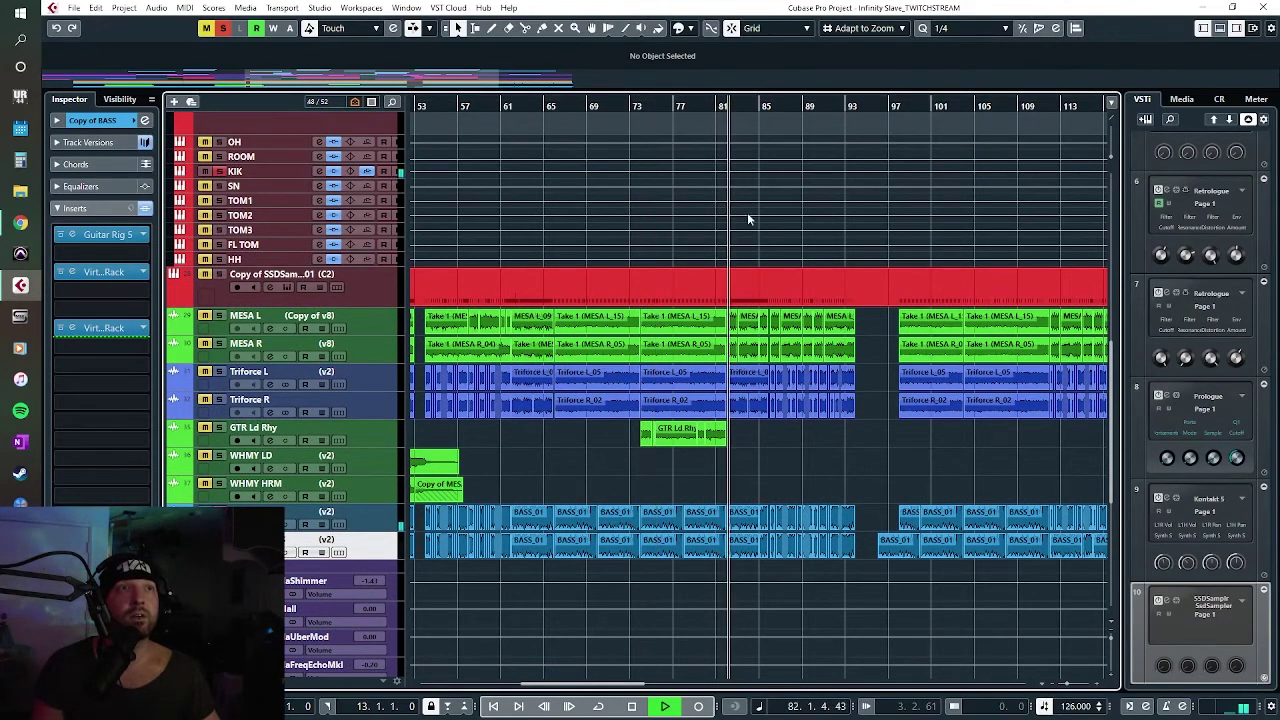
{"action": "left_click", "coordinate": [789, 106]}
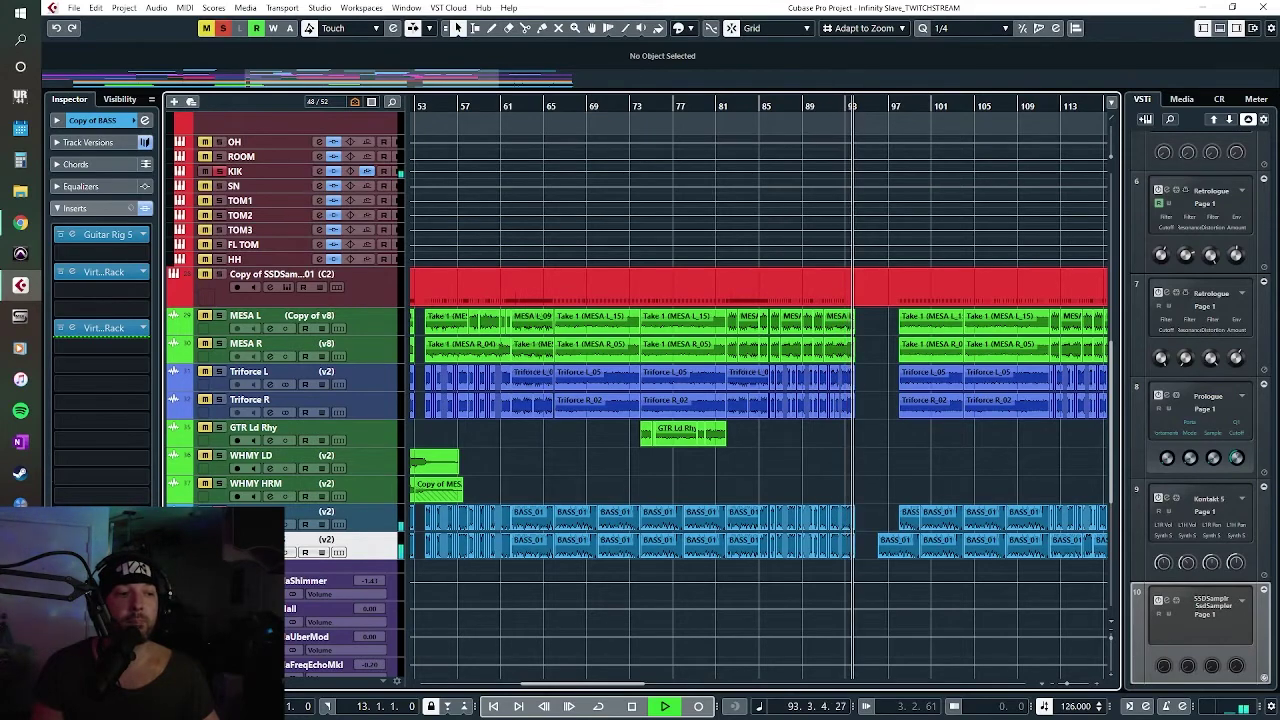
{"action": "key", "text": "space"}
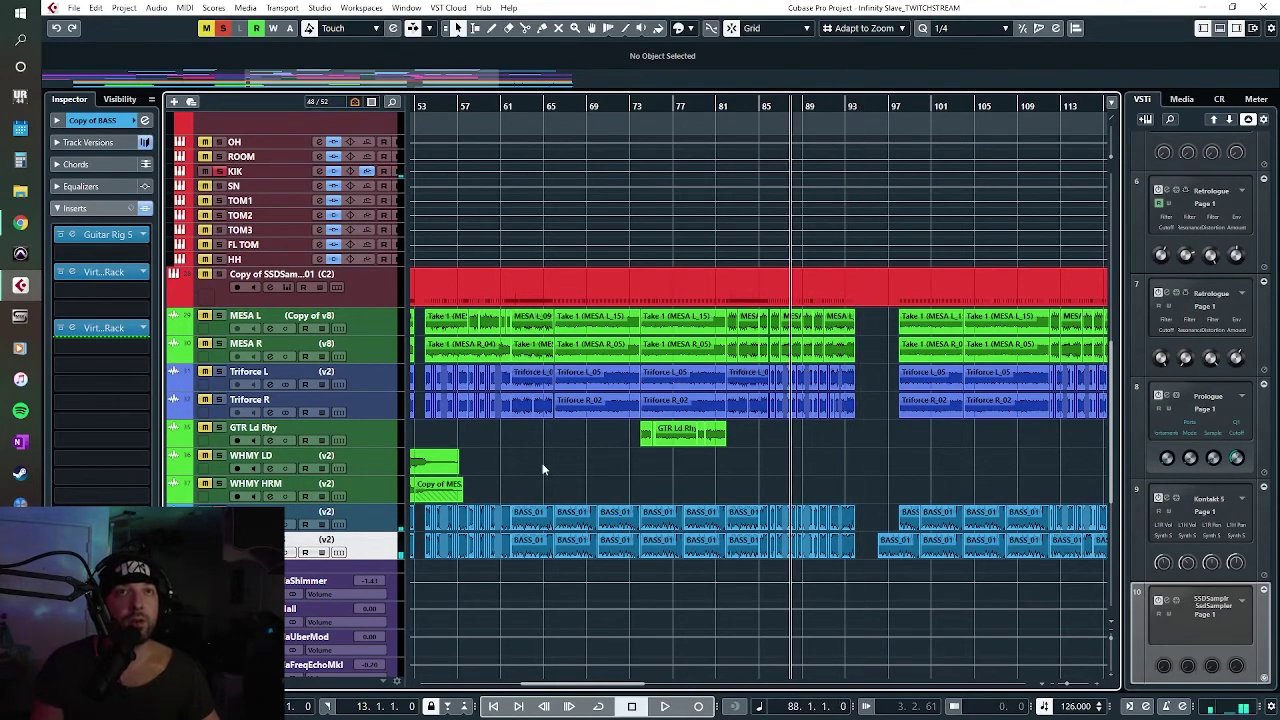
Step: Select BASS and Copy of BASS in turn to compare their insert lists, and clear the solos on both tracks
{"action": "scroll", "coordinate": [543, 469], "scroll_direction": "down", "scroll_amount": 3}
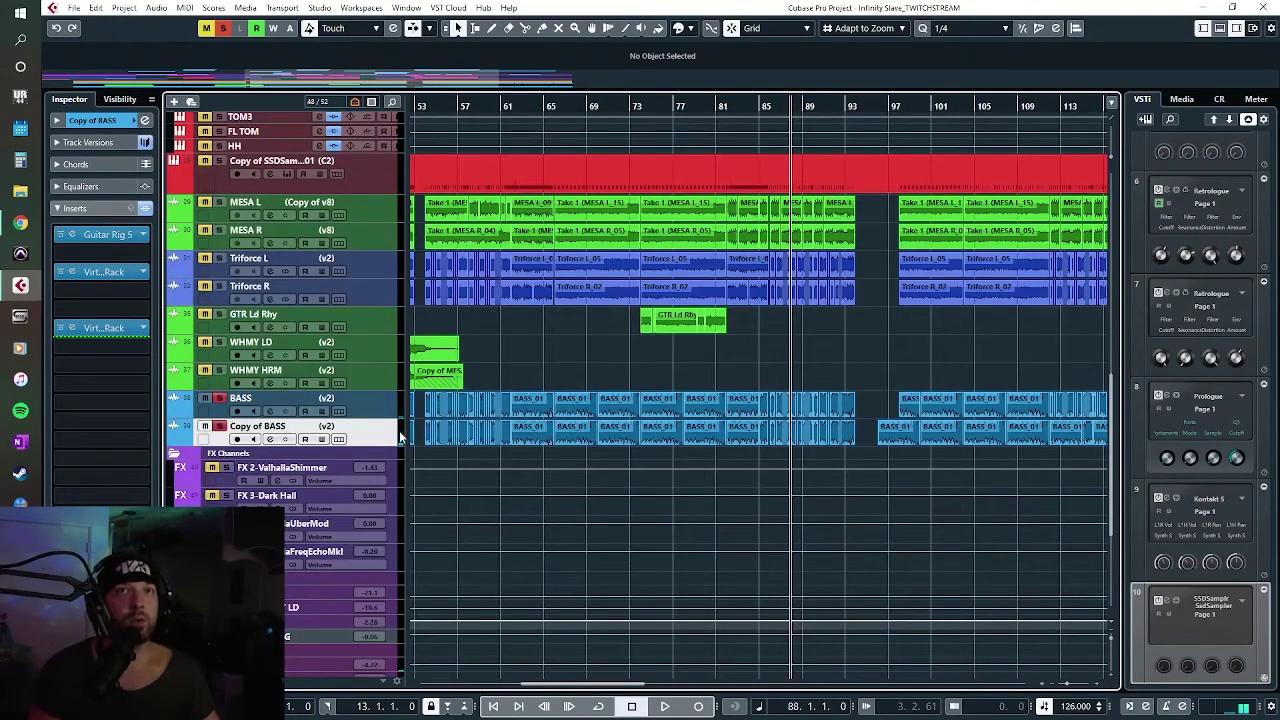
{"action": "left_click", "coordinate": [412, 397]}
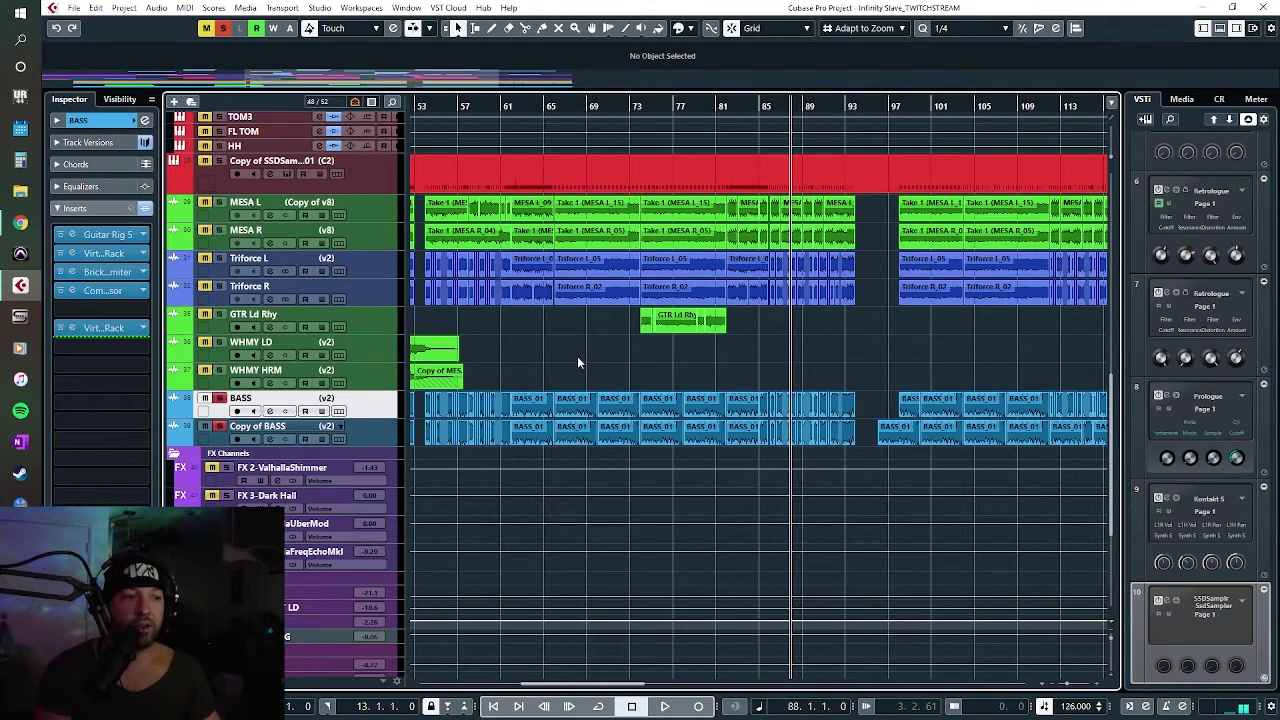
{"action": "left_click", "coordinate": [382, 442]}
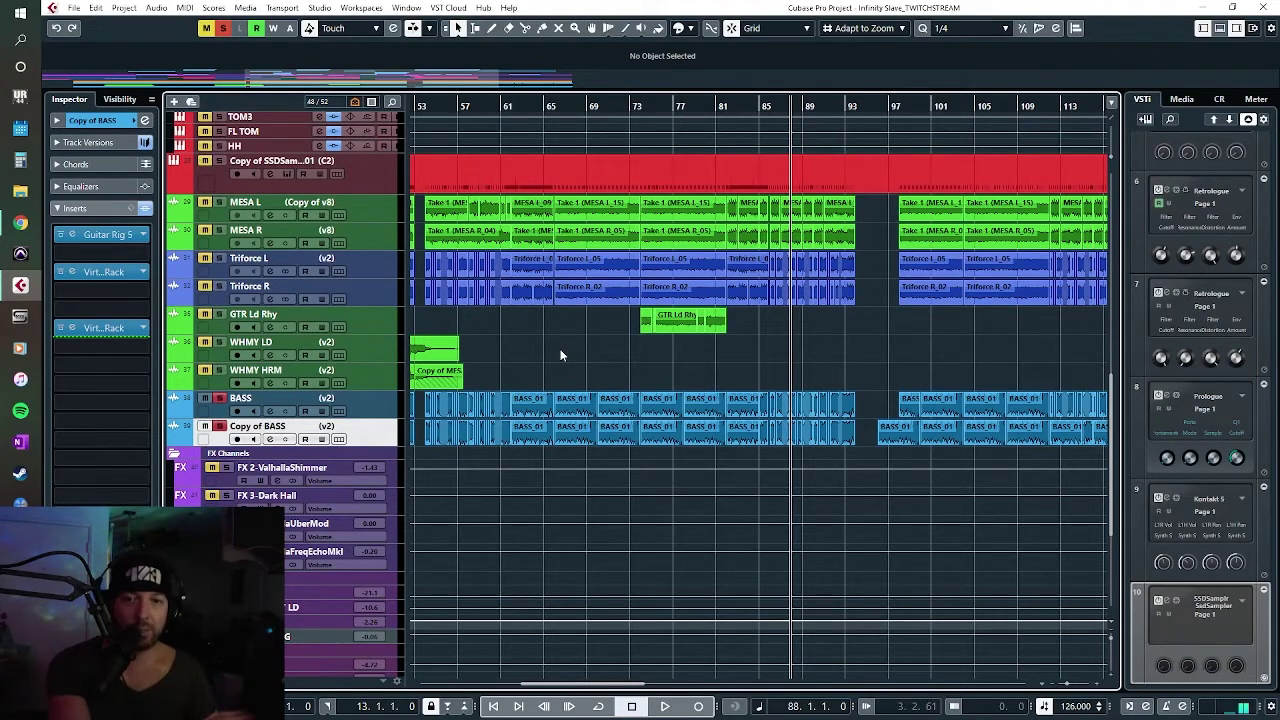
{"action": "left_click", "coordinate": [219, 398]}
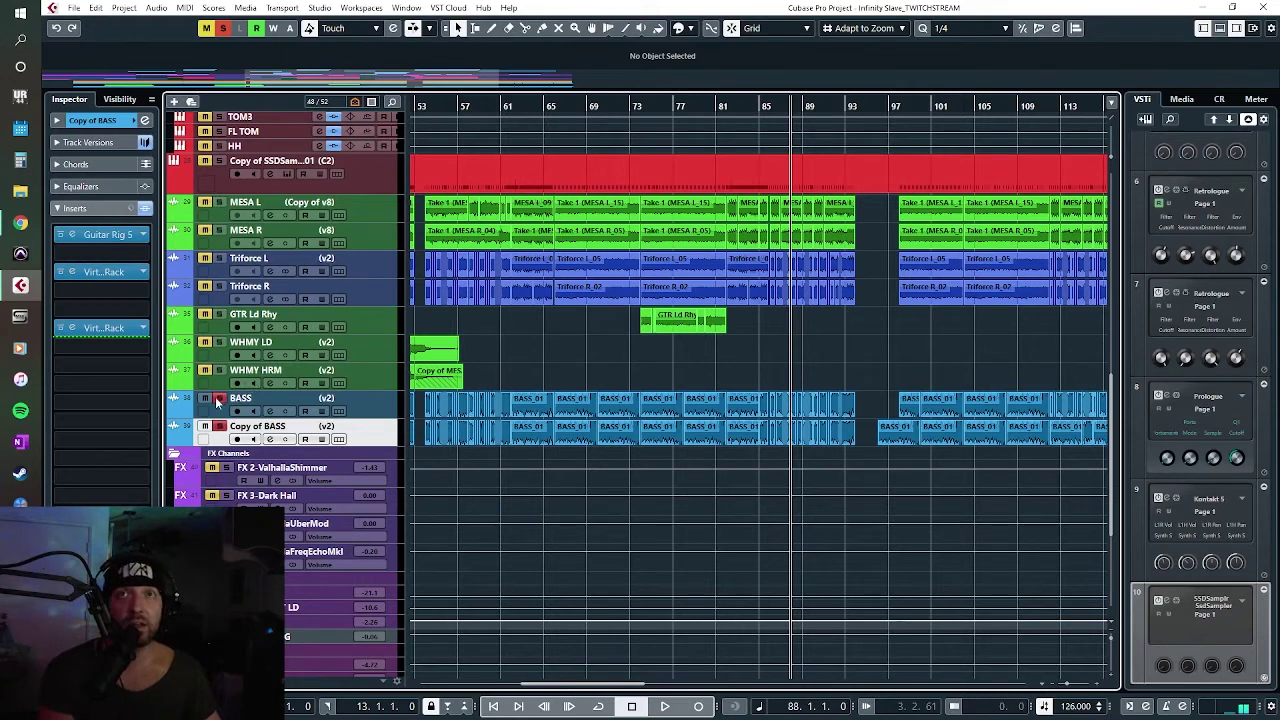
{"action": "left_click", "coordinate": [219, 426]}
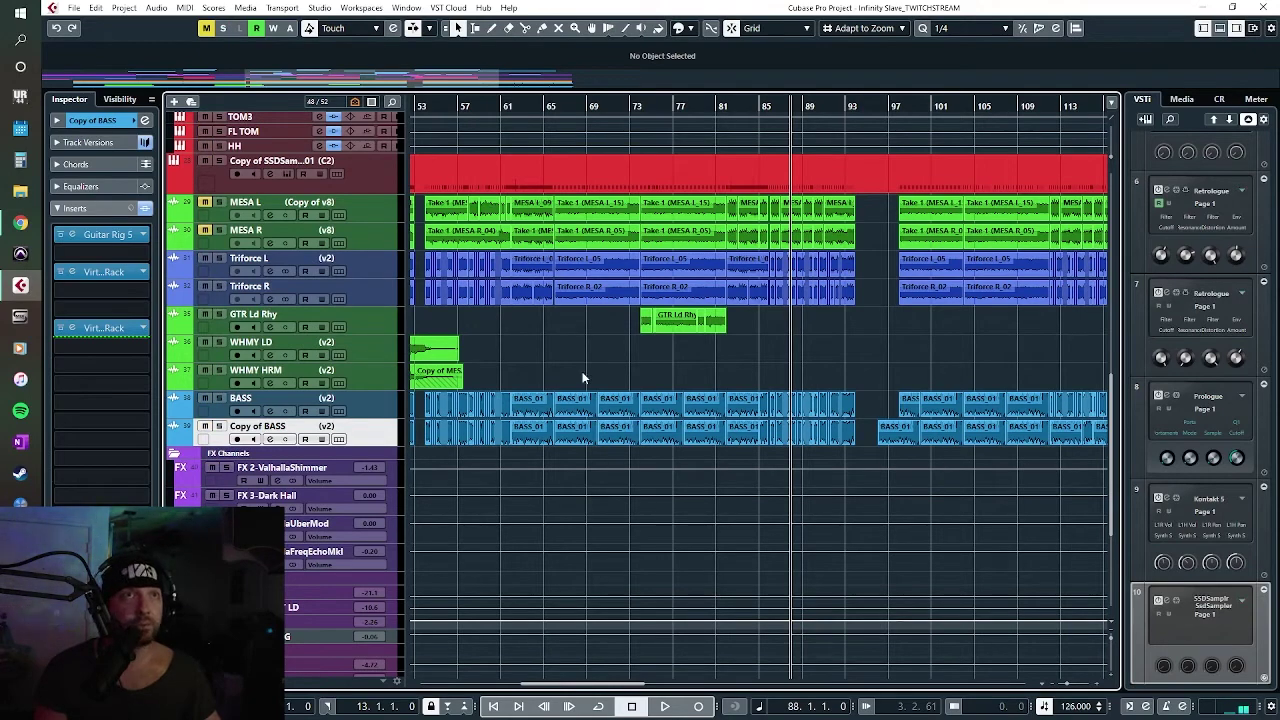
Step: Solo the drum channels from OH to HH and place the project cursor at bar 89
{"action": "scroll", "coordinate": [527, 295], "scroll_direction": "up", "scroll_amount": 5}
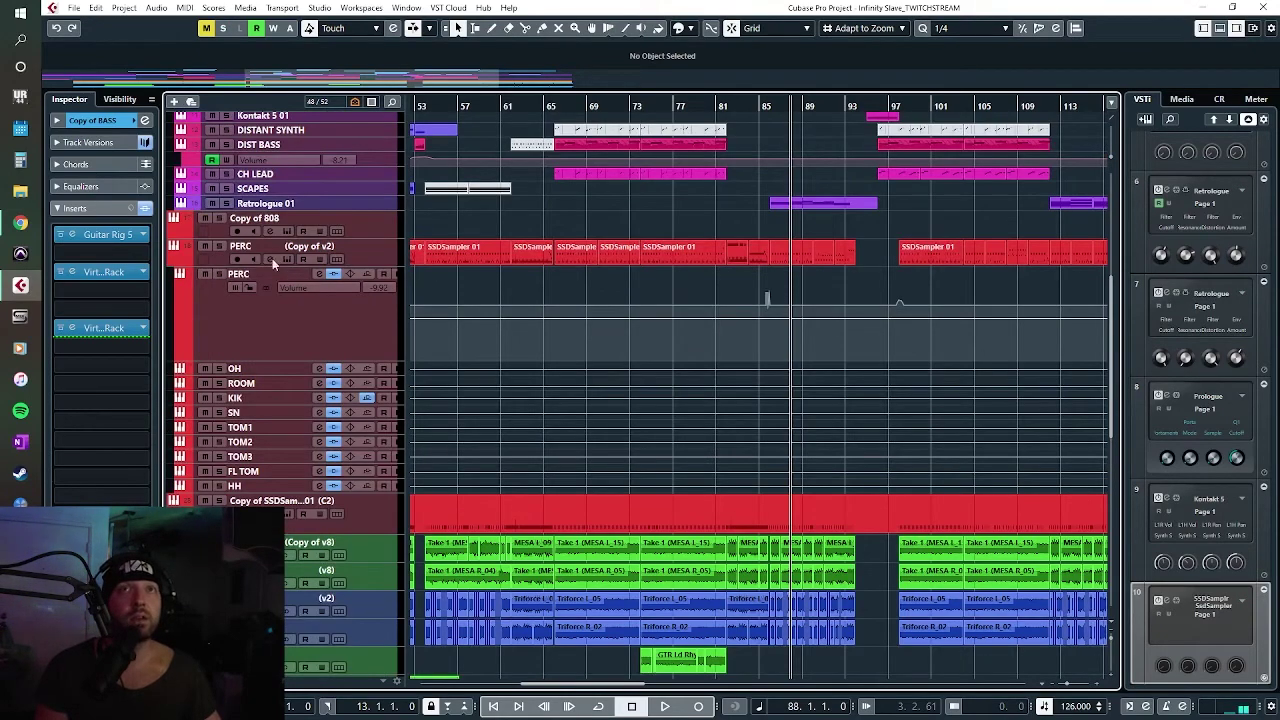
{"action": "scroll", "coordinate": [630, 475], "scroll_direction": "down", "scroll_amount": 8}
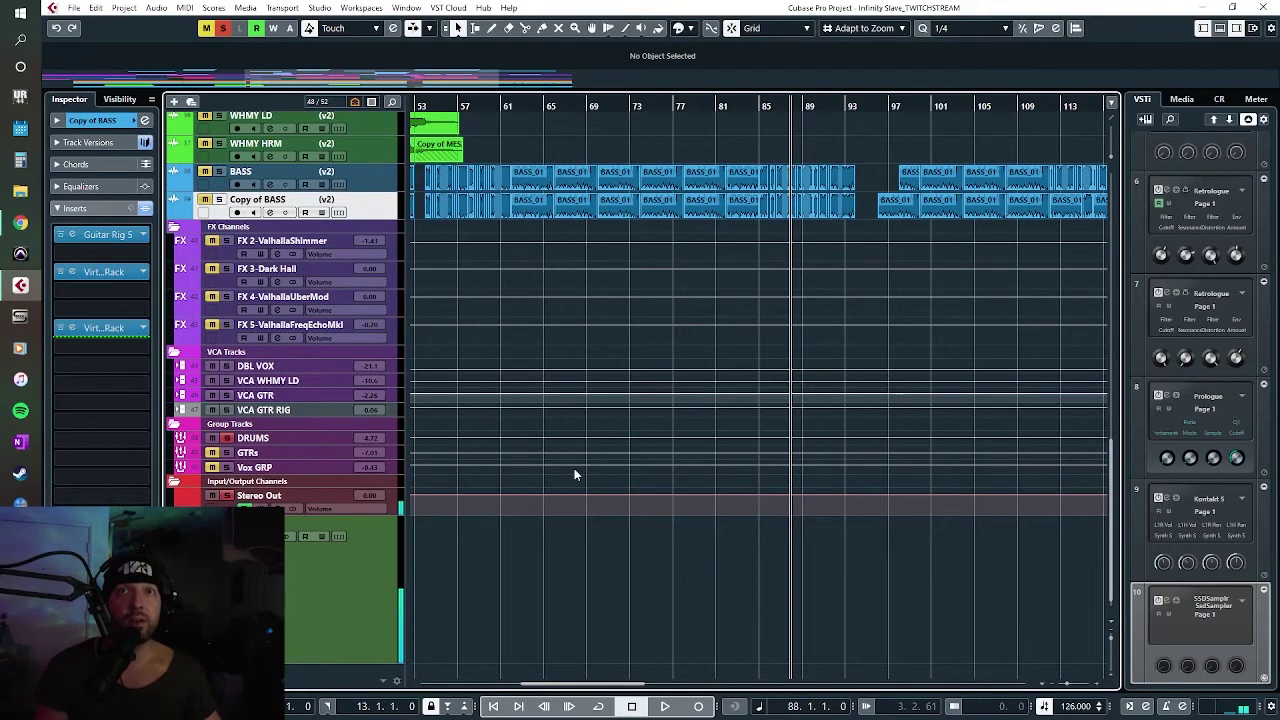
{"action": "scroll", "coordinate": [574, 468], "scroll_direction": "up", "scroll_amount": 5}
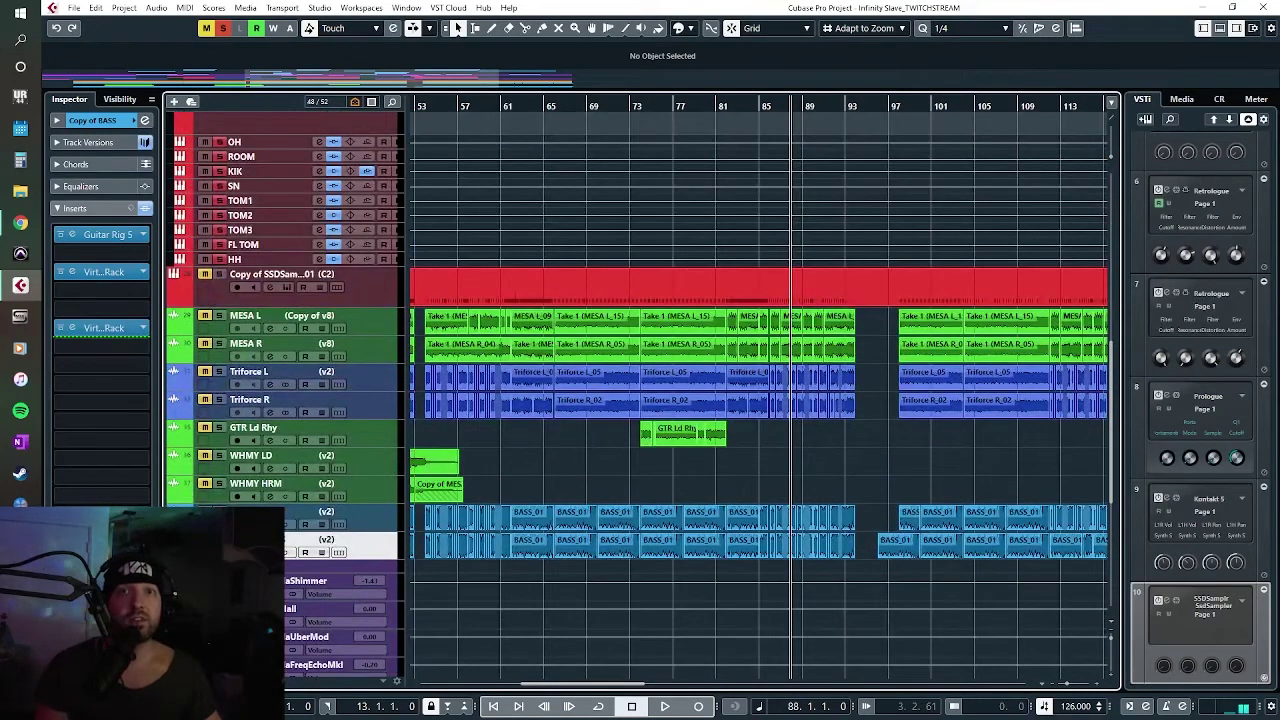
{"action": "left_click", "coordinate": [803, 103]}
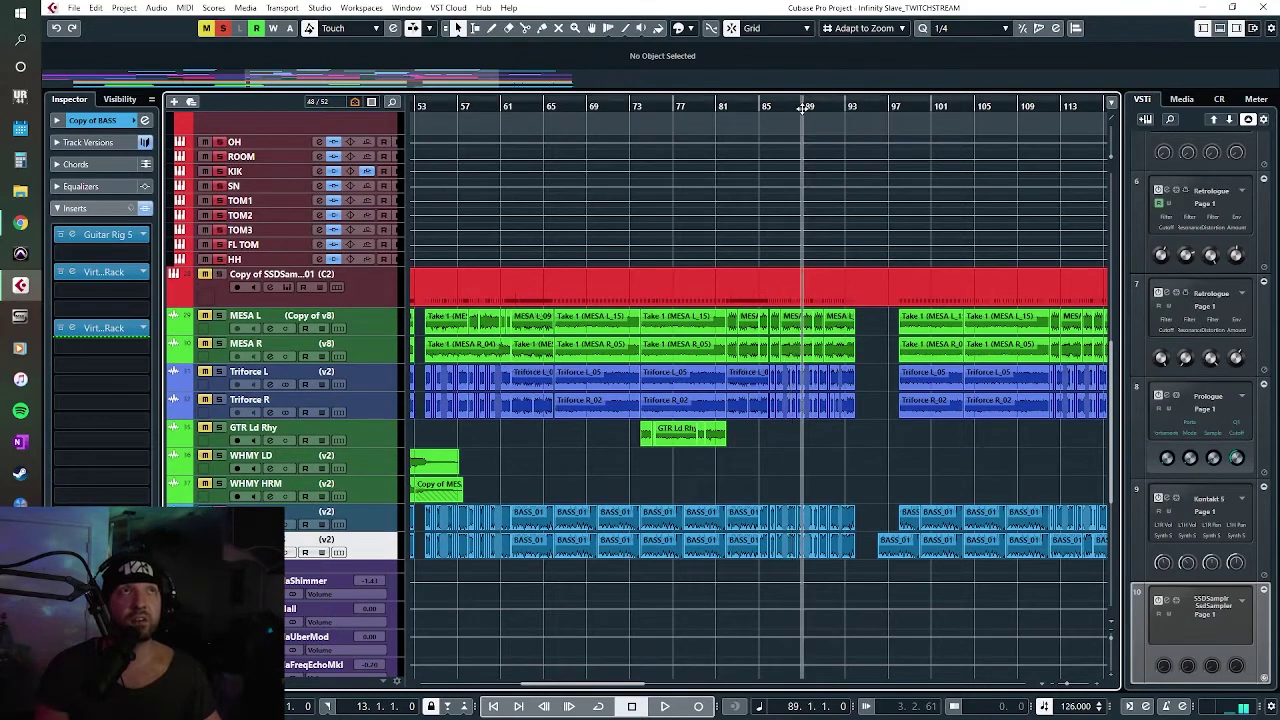
Step: Play the soloed bass and drum tracks from bar 89 and bring the project cursor back to bar 85
{"action": "key", "text": "space"}
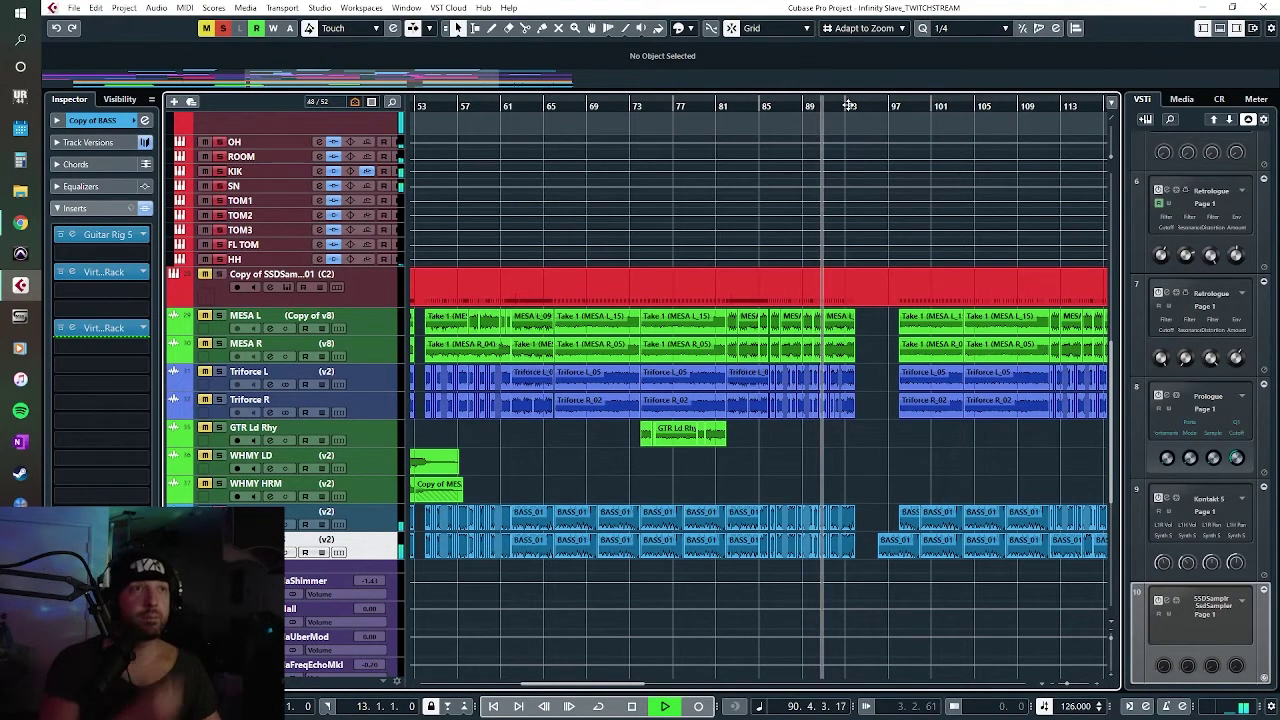
{"action": "scroll", "coordinate": [826, 304], "scroll_direction": "right", "scroll_amount": 5}
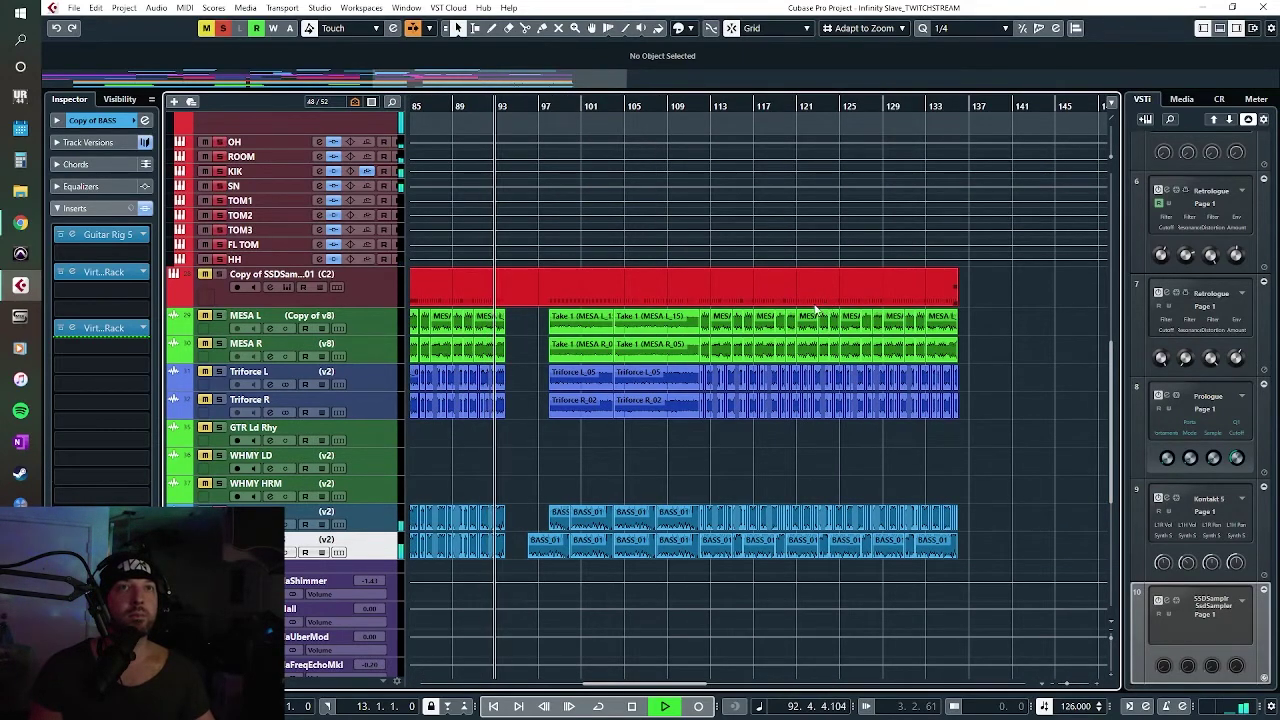
{"action": "scroll", "coordinate": [608, 280], "scroll_direction": "left", "scroll_amount": 2}
{"action": "scroll", "coordinate": [608, 280], "scroll_direction": "left", "scroll_amount": 2}
{"action": "key", "text": "space"}
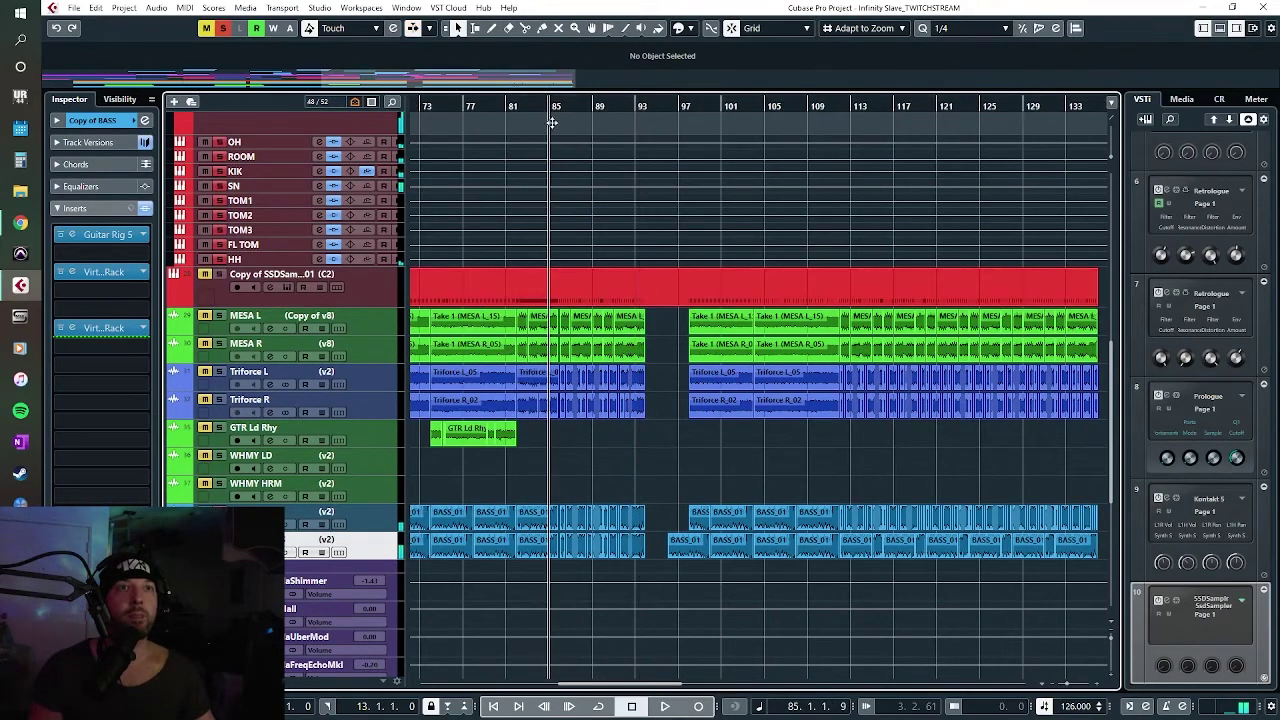
Step: Play the soloed bass and drum tracks from bar 85, viewing the arrangement around bars 84 to 91
{"action": "key", "text": "h"}
{"action": "key", "text": "h"}
{"action": "key", "text": "h"}
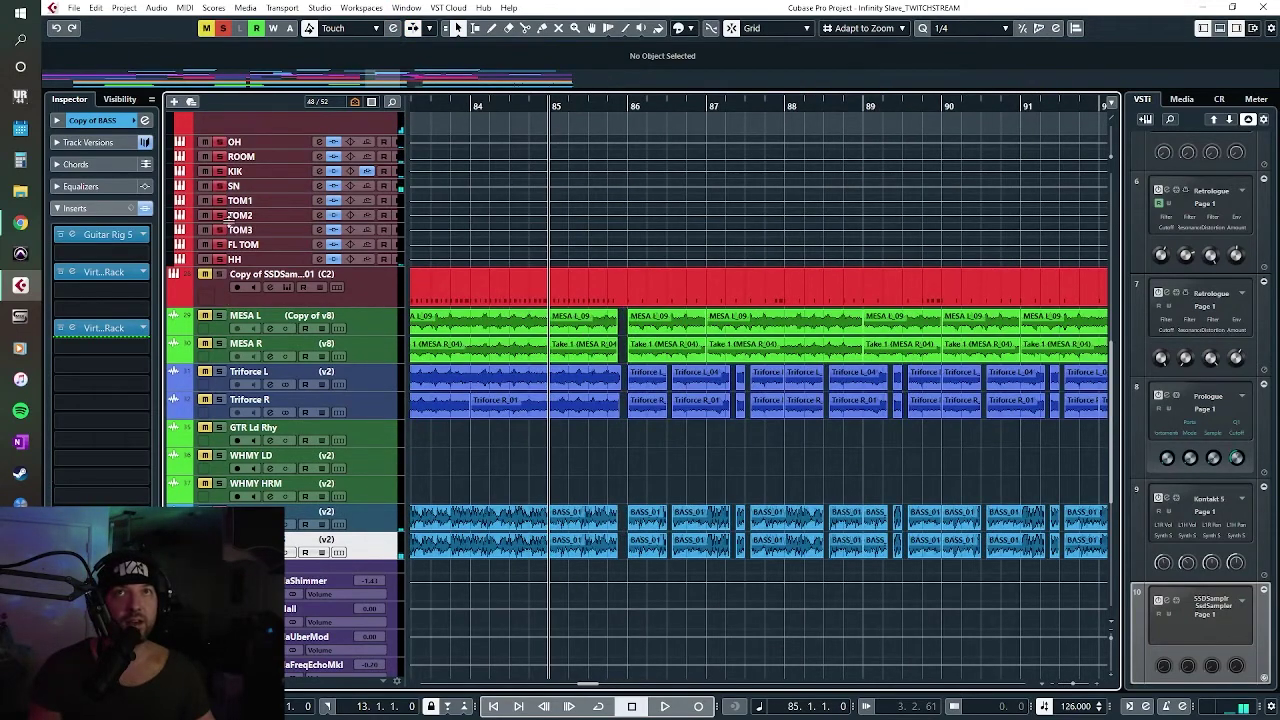
{"action": "scroll", "coordinate": [632, 222], "scroll_direction": "up", "scroll_amount": 5}
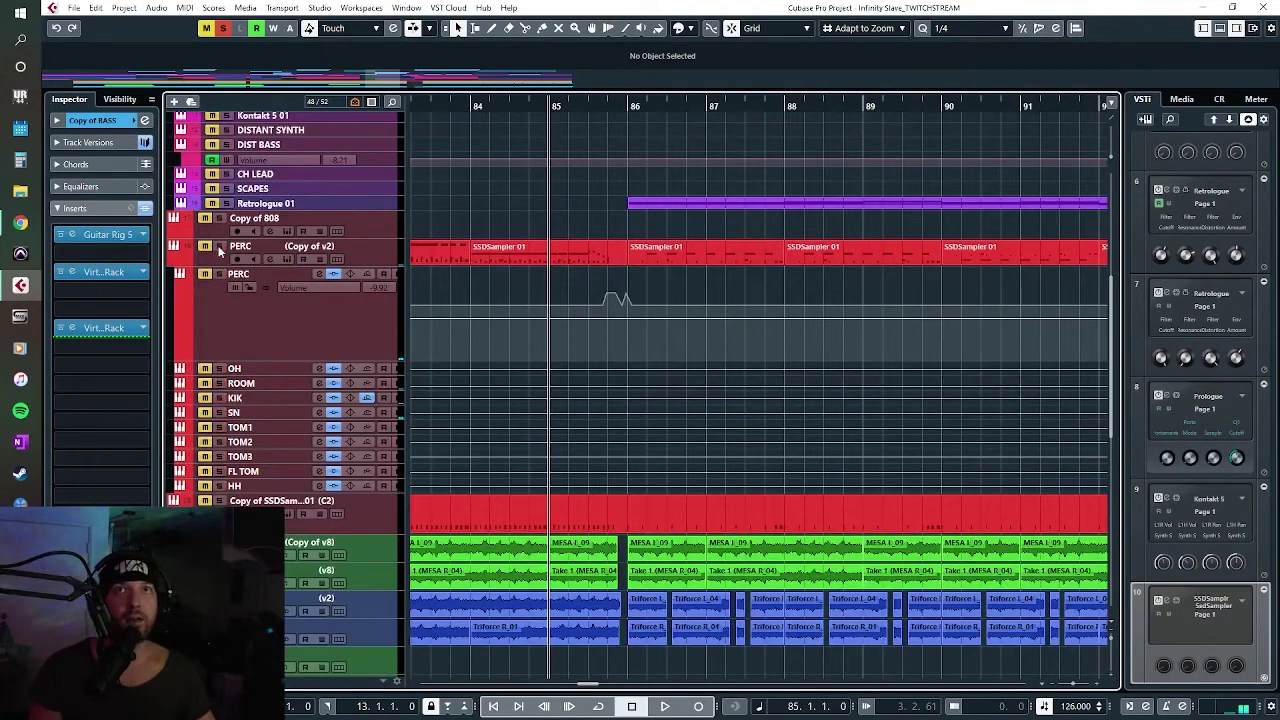
{"action": "scroll", "coordinate": [784, 452], "scroll_direction": "down", "scroll_amount": 10}
{"action": "key", "text": "space"}
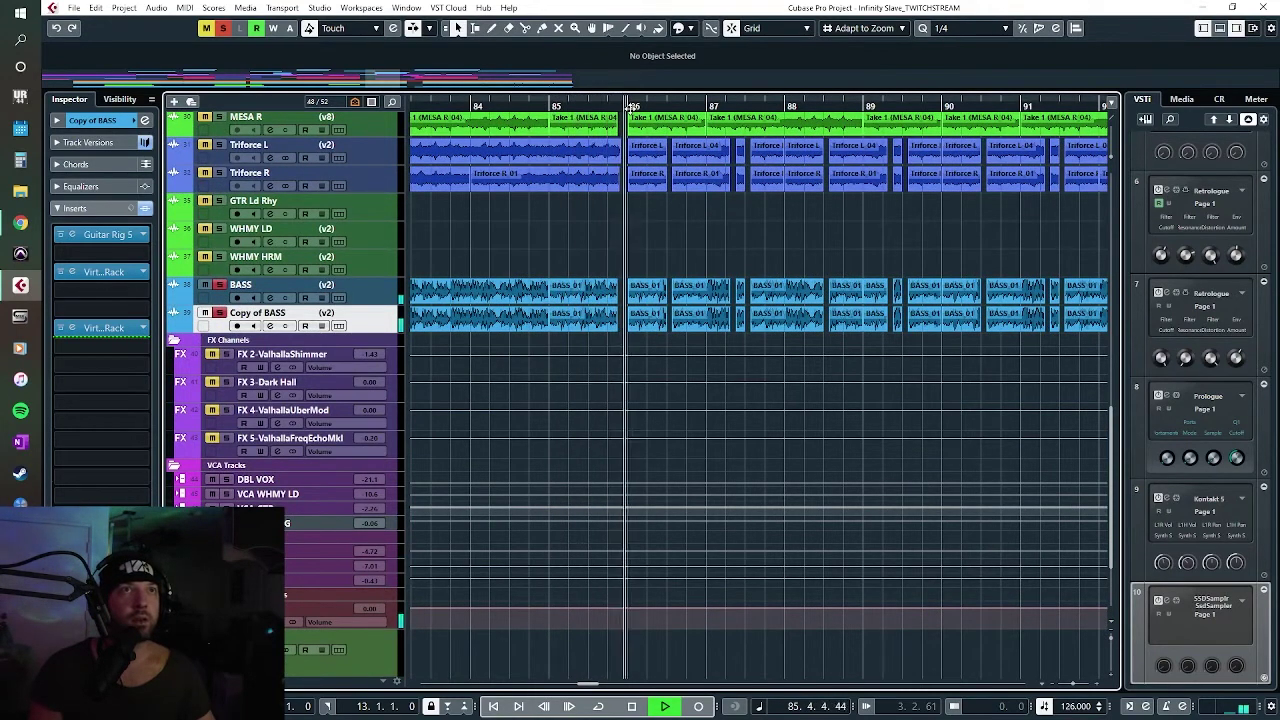
Step: Select the BASS and Copy of BASS tracks together and enlarge their track height
{"action": "left_click", "coordinate": [377, 300]}
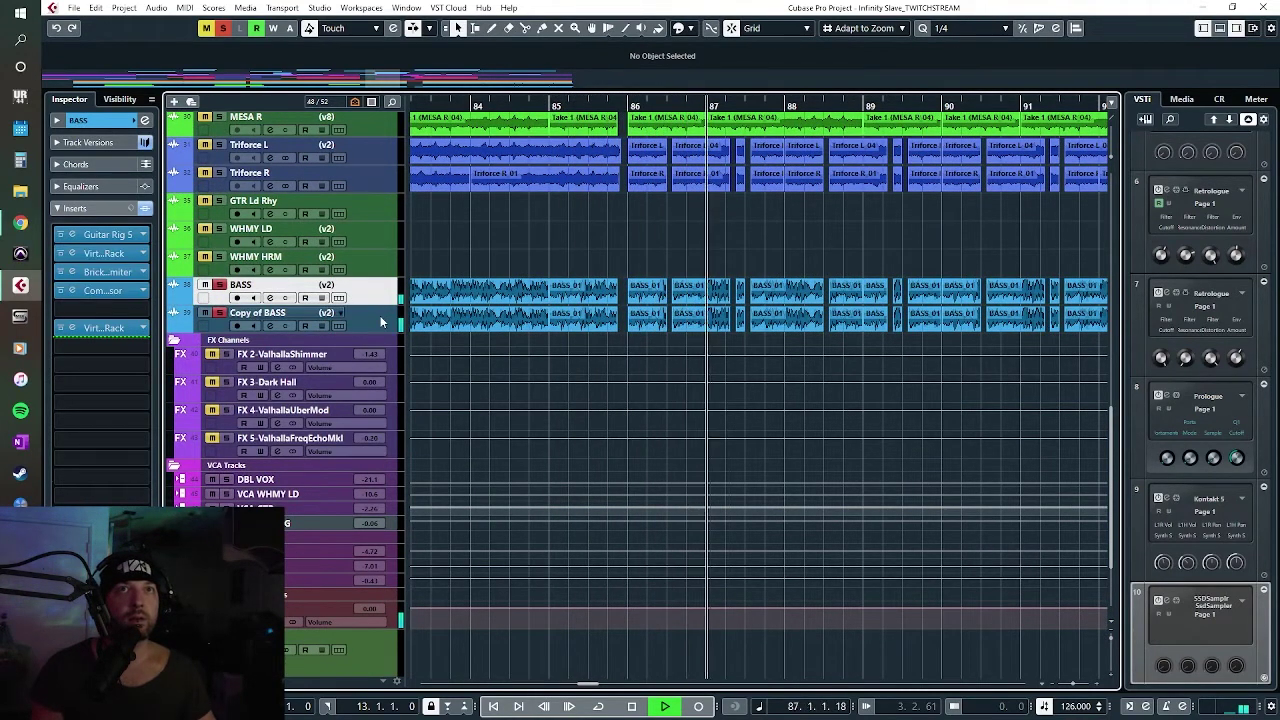
{"action": "left_click", "coordinate": [377, 313], "text": "shift"}
{"action": "left_click_drag", "start_coordinate": [377, 327], "coordinate": [384, 520]}
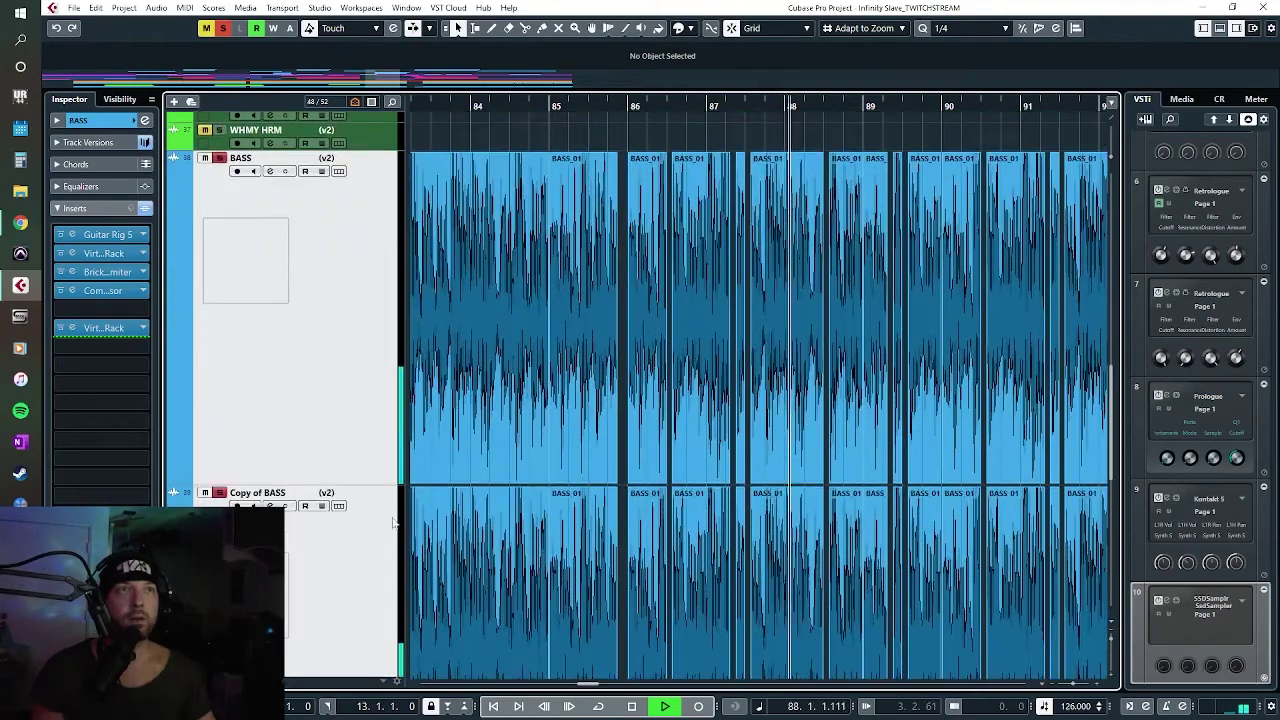
Step: Examine the chopped bass waveforms from bar 88 to bar 93 in close-up and in overview during playback, and stop
{"action": "key", "text": "h"}
{"action": "key", "text": "h"}
{"action": "key", "text": "h"}
{"action": "key", "text": "h"}
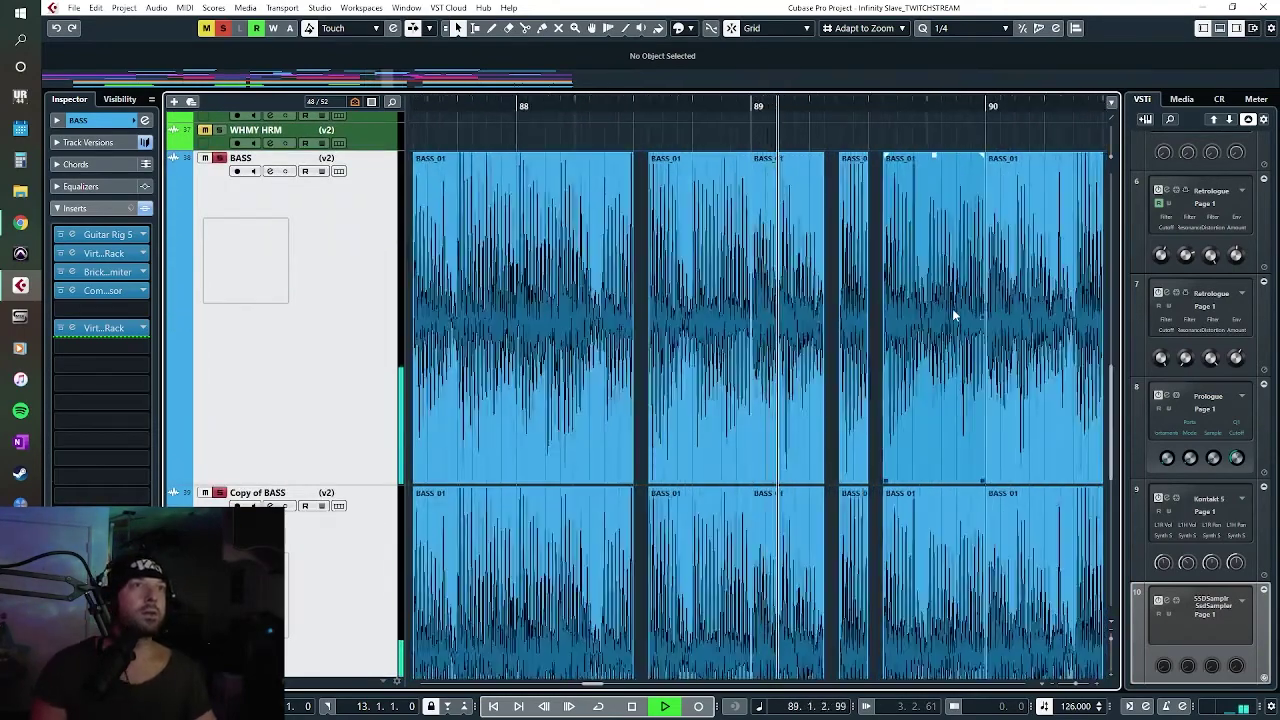
{"action": "key", "text": "g"}
{"action": "key", "text": "g"}
{"action": "key", "text": "g"}
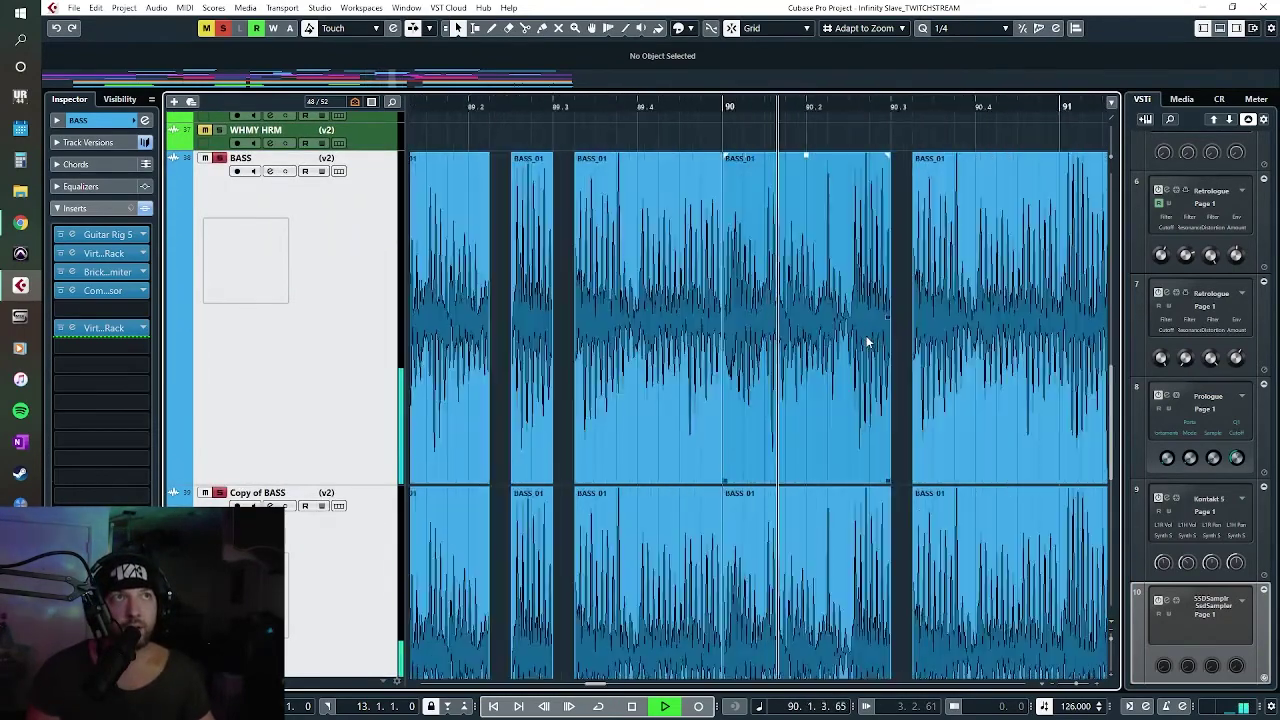
{"action": "key", "text": "g"}
{"action": "key", "text": "g"}
{"action": "key", "text": "g"}
{"action": "key", "text": "g"}
{"action": "key", "text": "g"}
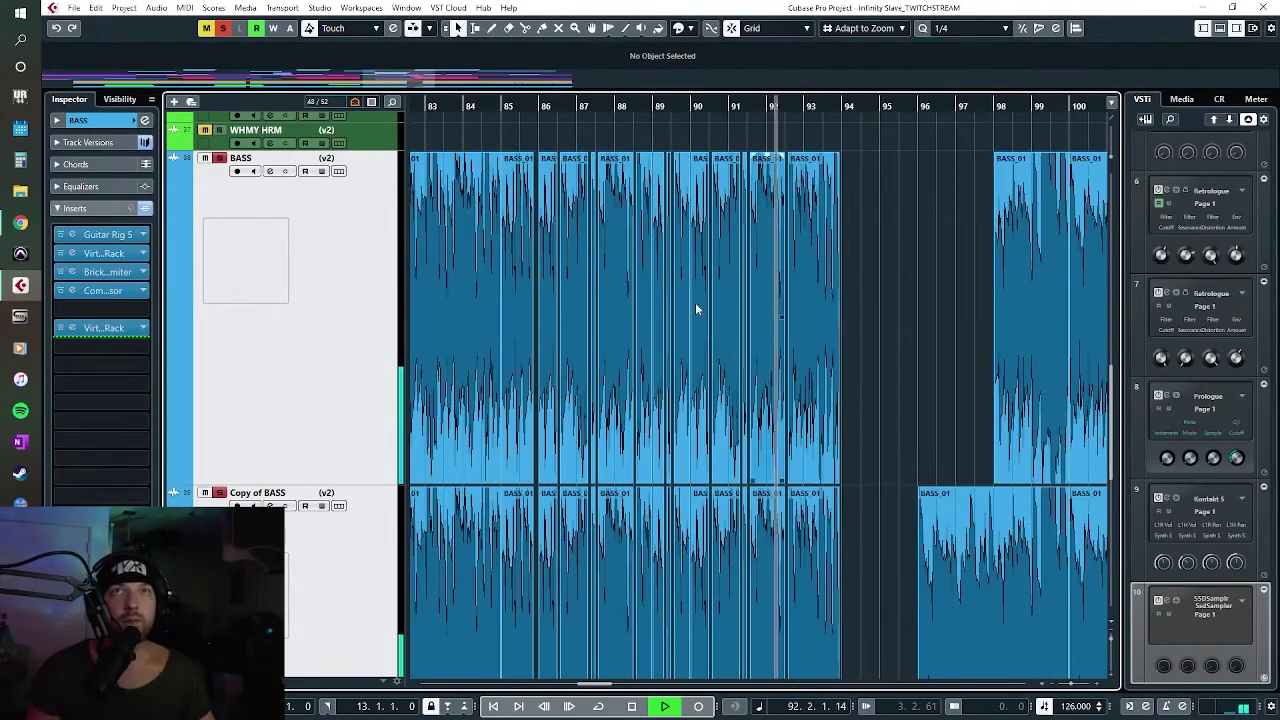
{"action": "key", "text": "space"}
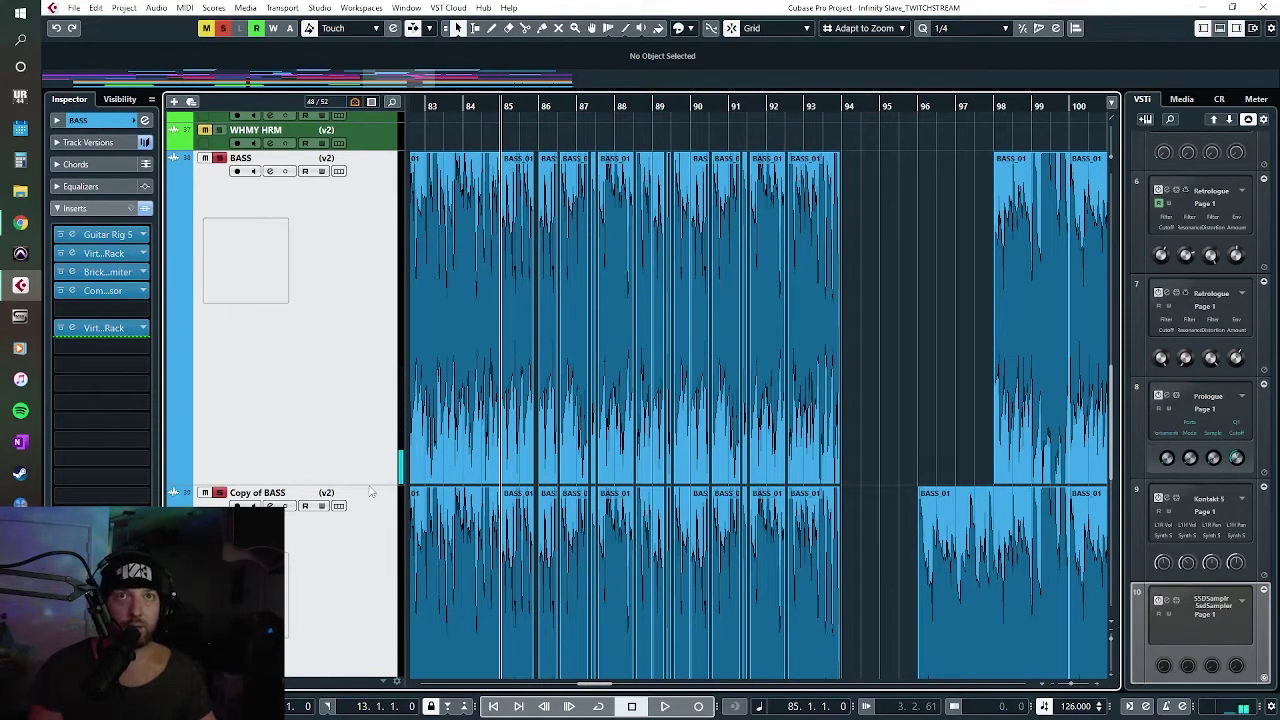
Step: Reduce the height of the BASS and Copy of BASS tracks and deactivate all solos
{"action": "left_click_drag", "start_coordinate": [366, 484], "coordinate": [376, 325]}
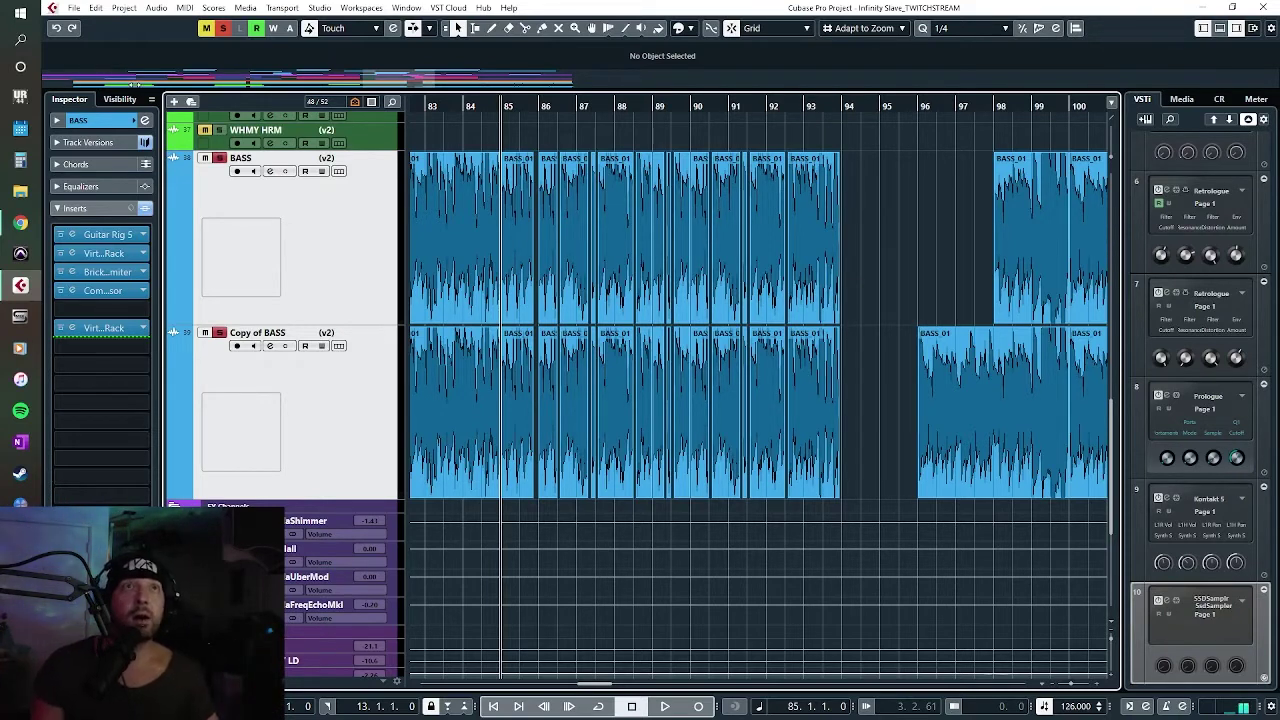
{"action": "left_click", "coordinate": [225, 33]}
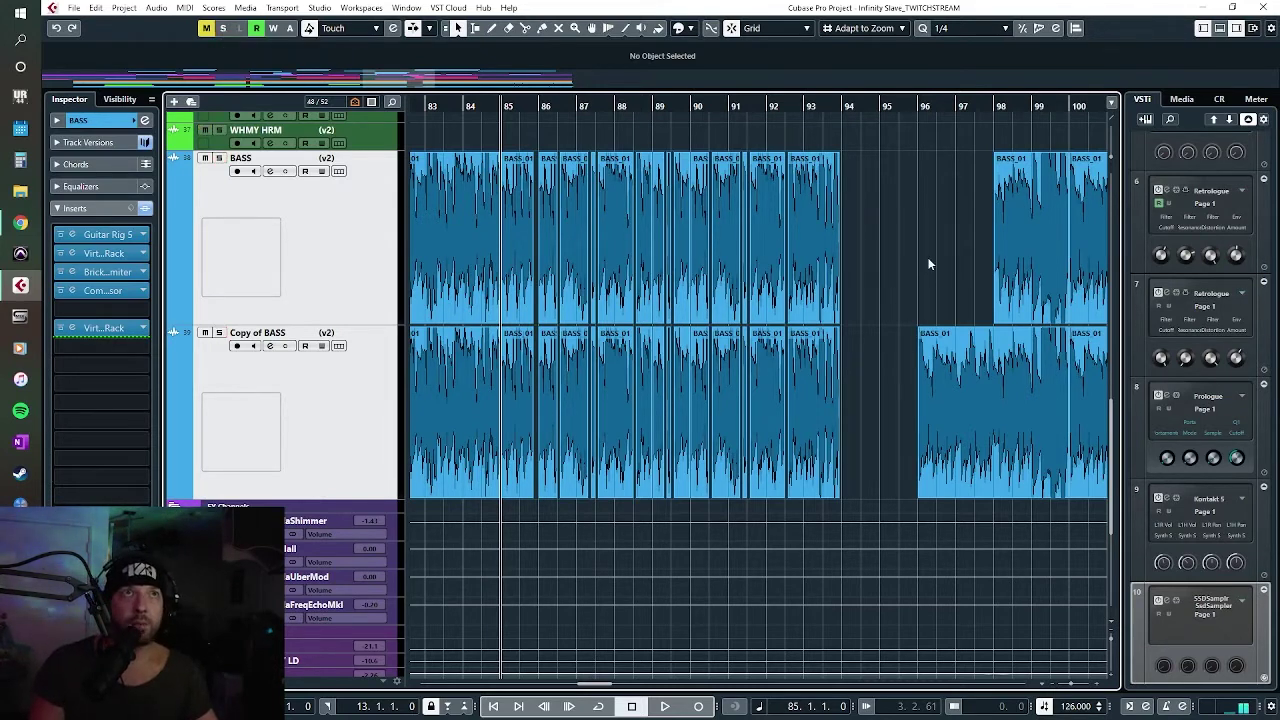
Step: Inspect the long BASS events starting at bars 74 and 78 against the surrounding bass arrangement
{"action": "scroll", "coordinate": [561, 267], "scroll_direction": "down", "scroll_amount": 3}
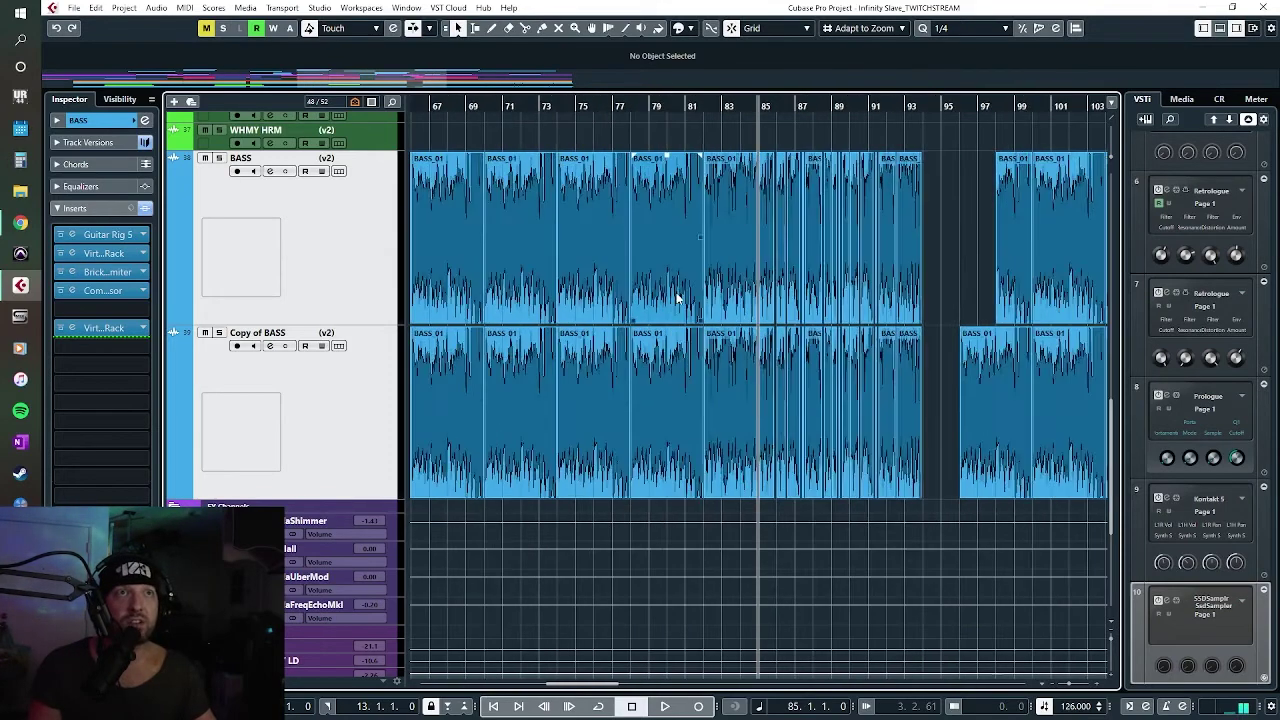
{"action": "left_click", "coordinate": [592, 266]}
{"action": "key", "text": "h"}
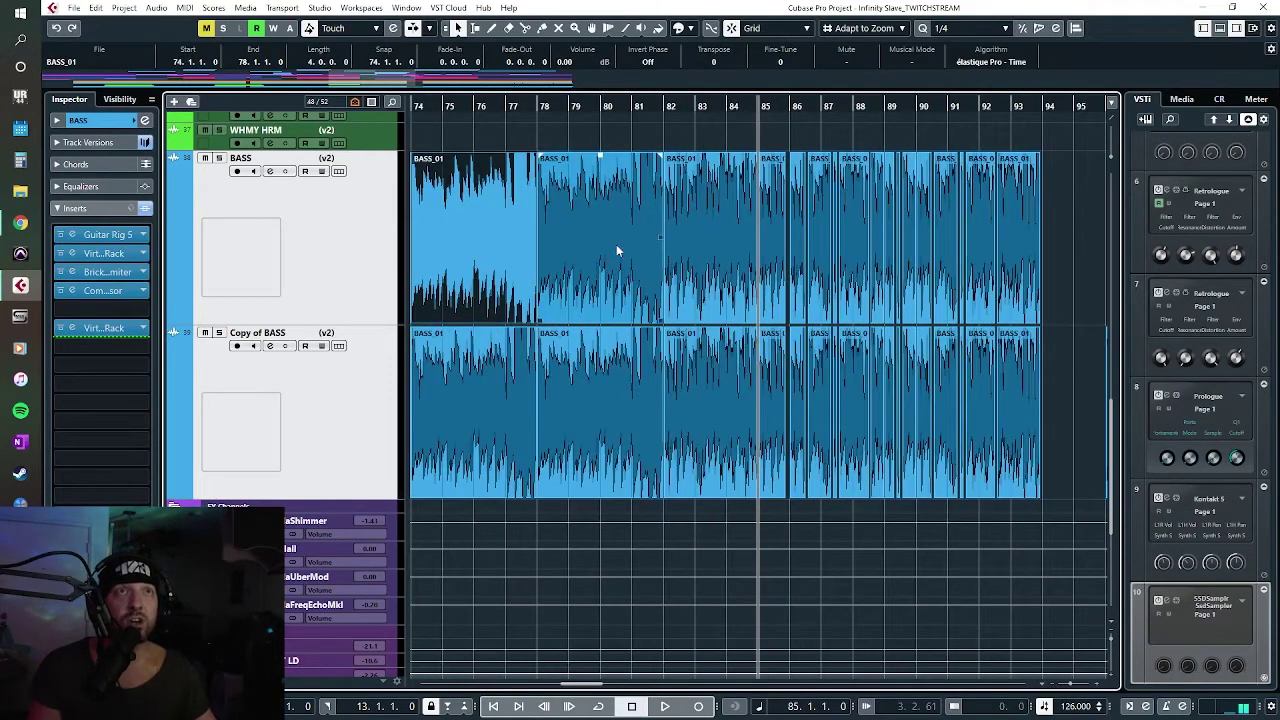
{"action": "left_click", "coordinate": [616, 244]}
{"action": "left_click", "coordinate": [580, 233]}
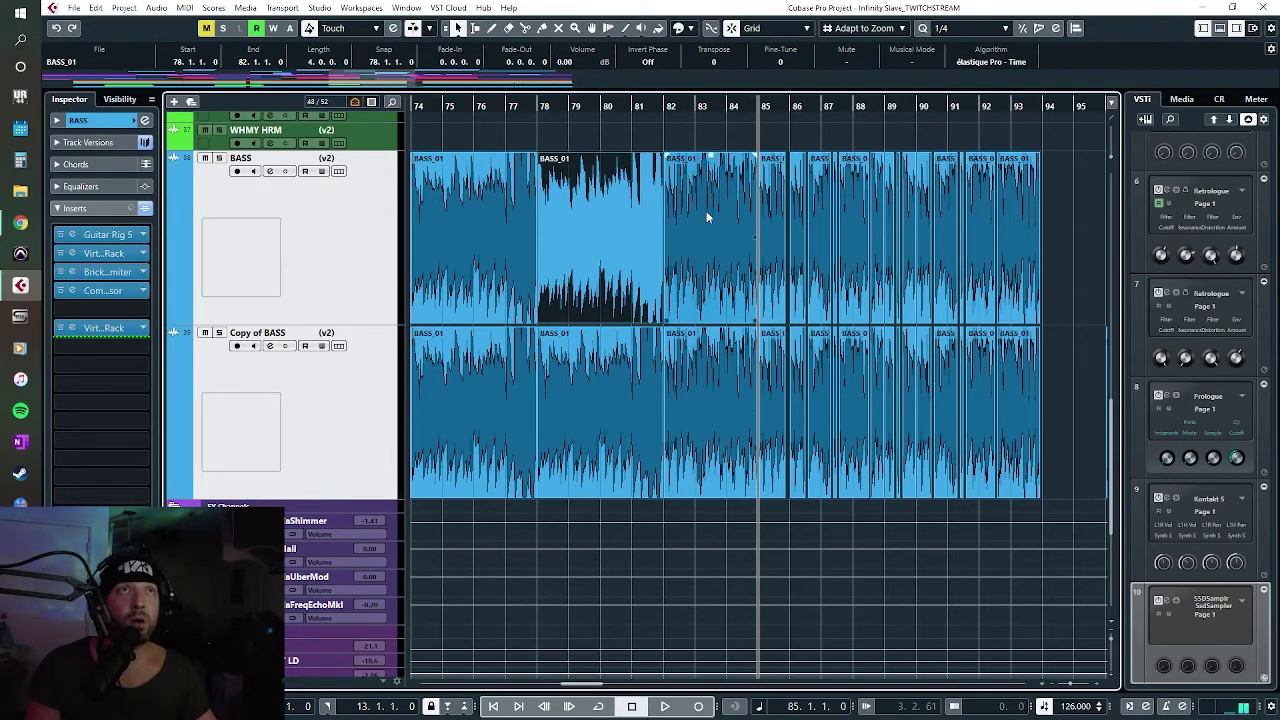
{"action": "key", "text": "g"}
{"action": "key", "text": "g"}
{"action": "key", "text": "g"}
{"action": "key", "text": "g"}
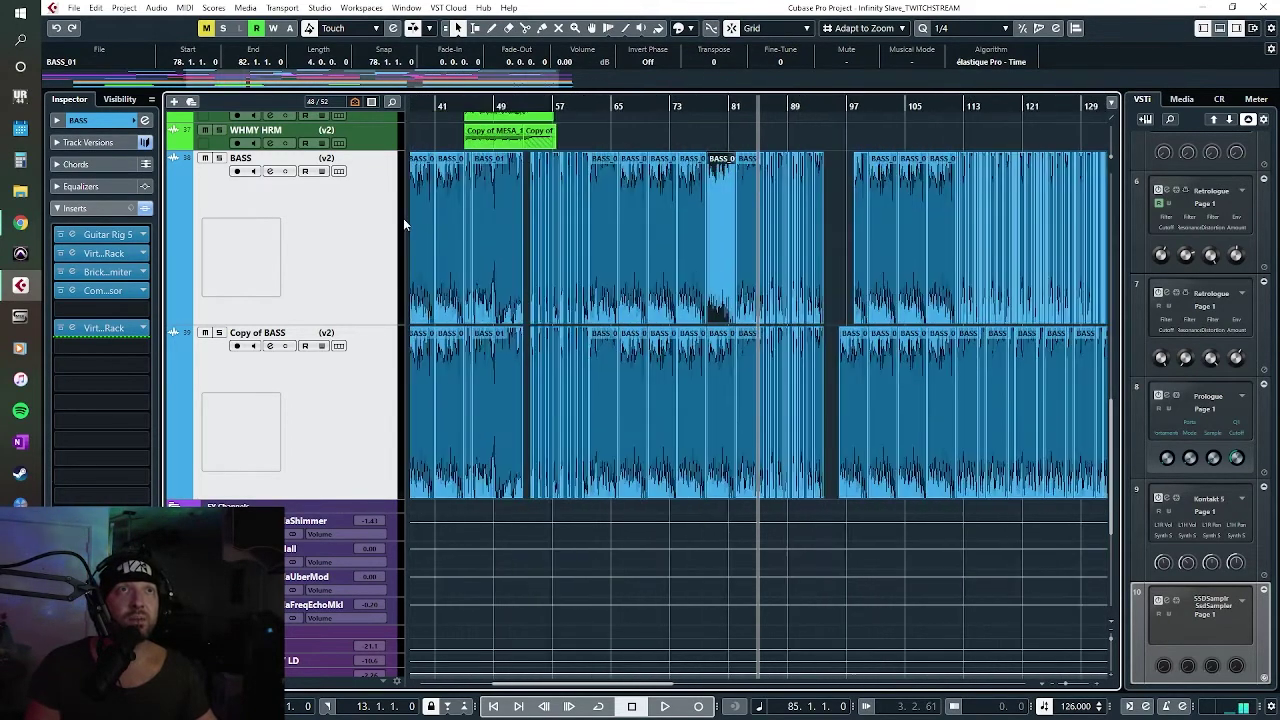
Step: Play the full mix from bar 54, where the chopped bass events begin, and stop
{"action": "left_click_drag", "start_coordinate": [527, 106], "coordinate": [545, 165]}
{"action": "key", "text": "space"}
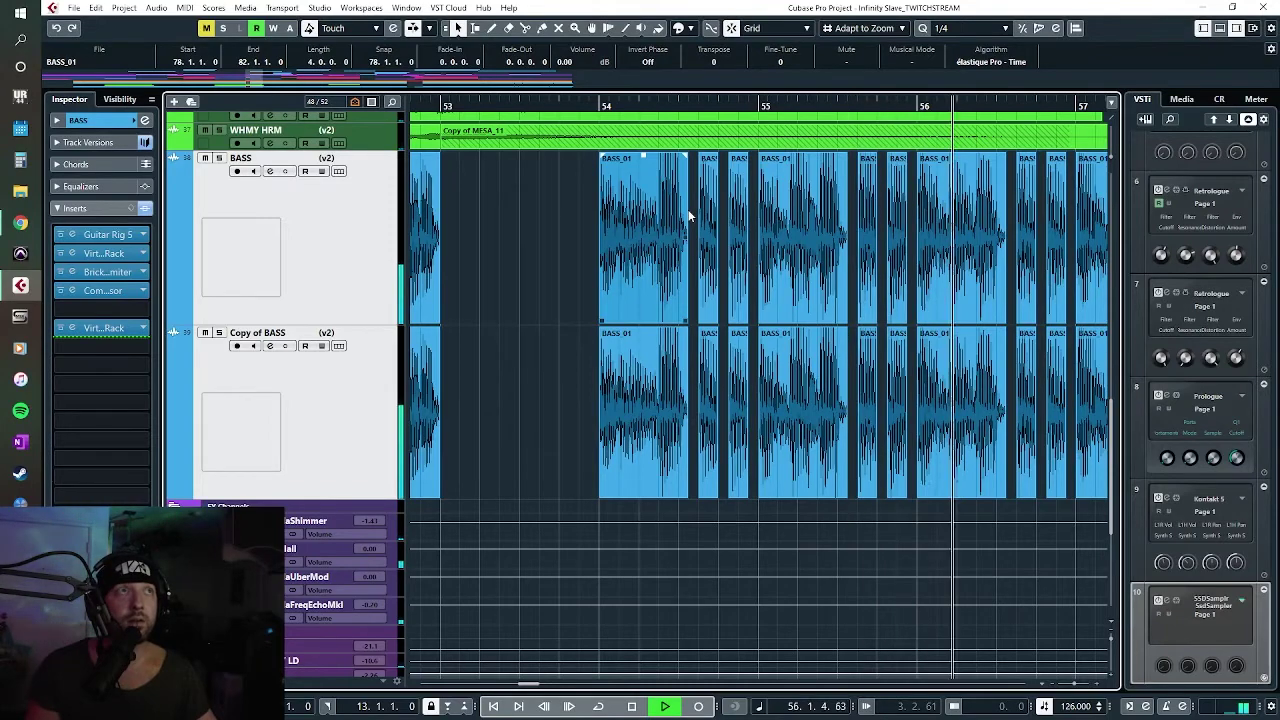
{"action": "key", "text": "space"}
Step: Examine the bass events on both tracks before and after the gap at bar 53, in overview and in close-up
{"action": "key", "text": "g"}
{"action": "key", "text": "g"}
{"action": "key", "text": "g"}
{"action": "key", "text": "g"}
{"action": "key", "text": "g"}
{"action": "key", "text": "g"}
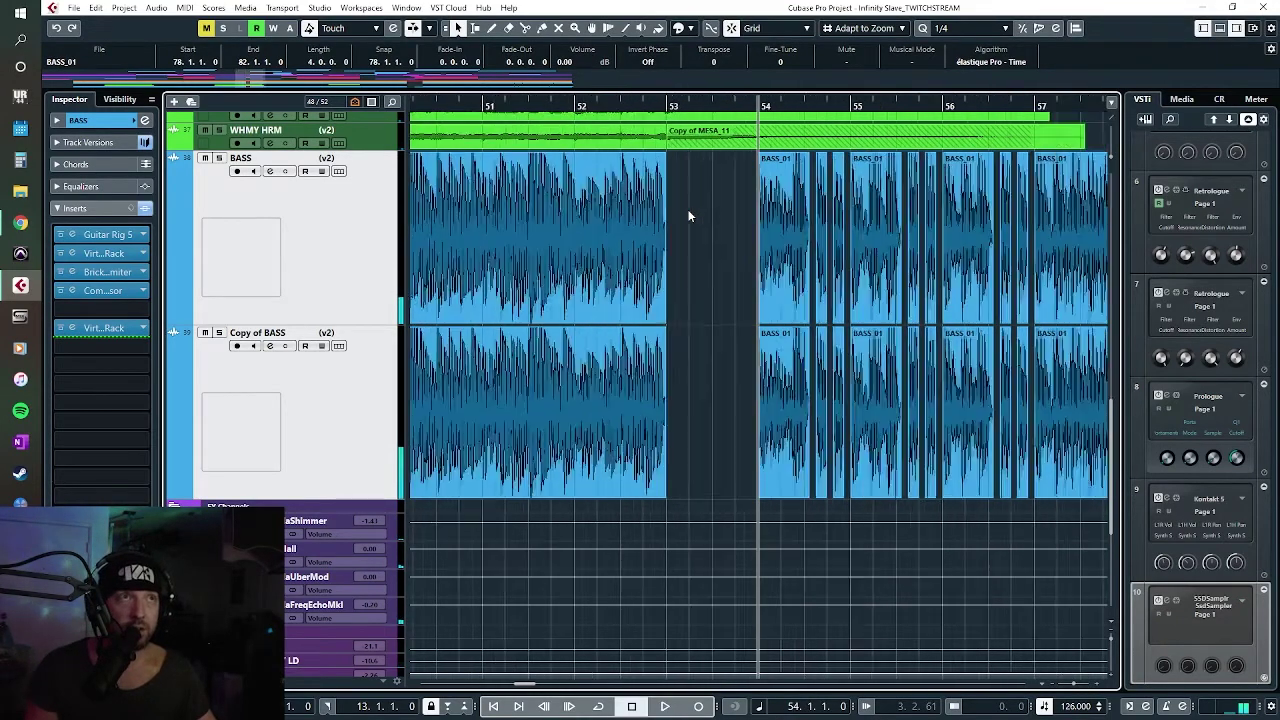
{"action": "key", "text": "g"}
{"action": "key", "text": "g"}
{"action": "key", "text": "g"}
{"action": "key", "text": "g"}
{"action": "key", "text": "g"}
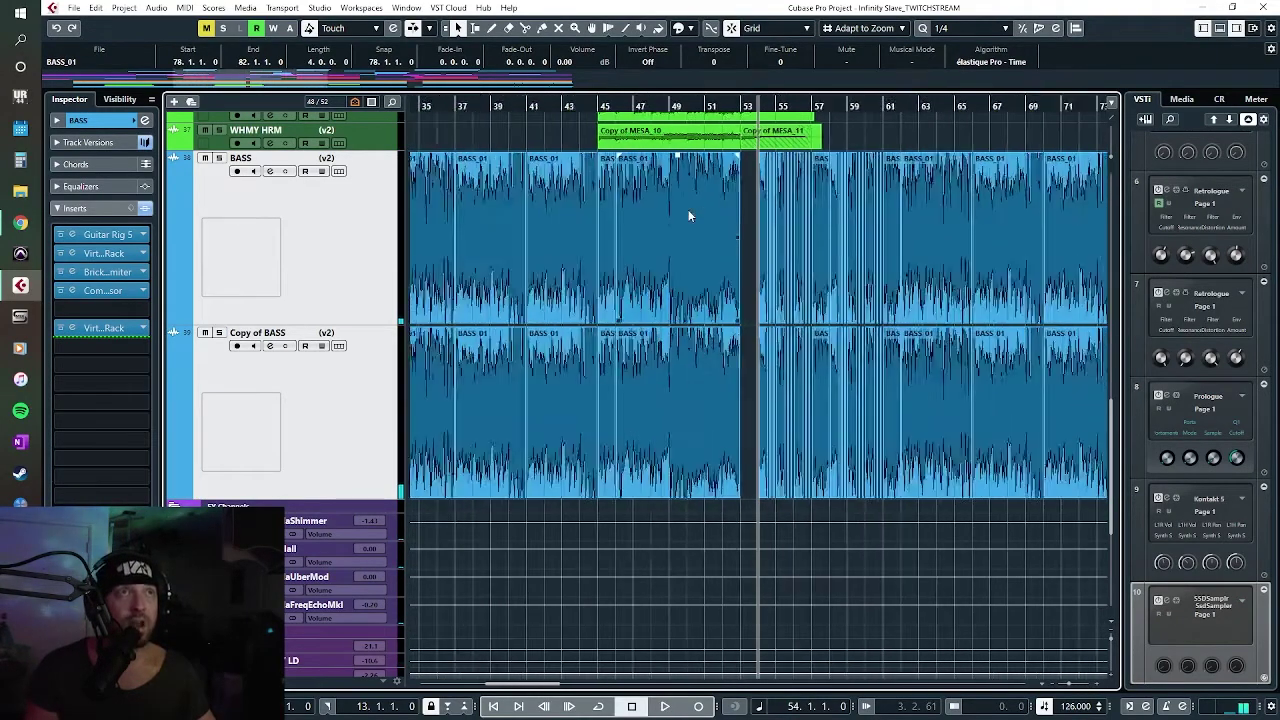
{"action": "key", "text": "h"}
{"action": "key", "text": "h"}
{"action": "key", "text": "h"}
{"action": "key", "text": "h"}
{"action": "key", "text": "h"}
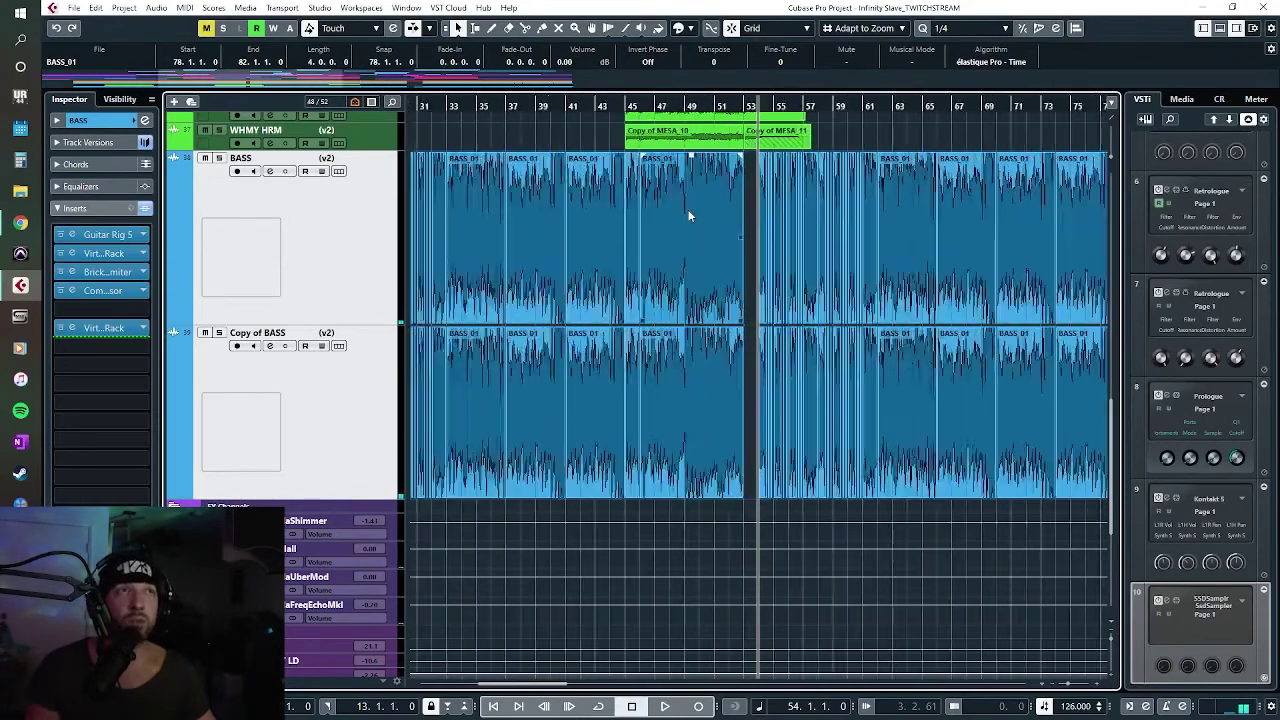
{"action": "scroll", "coordinate": [692, 230], "scroll_direction": "left", "scroll_amount": 3}
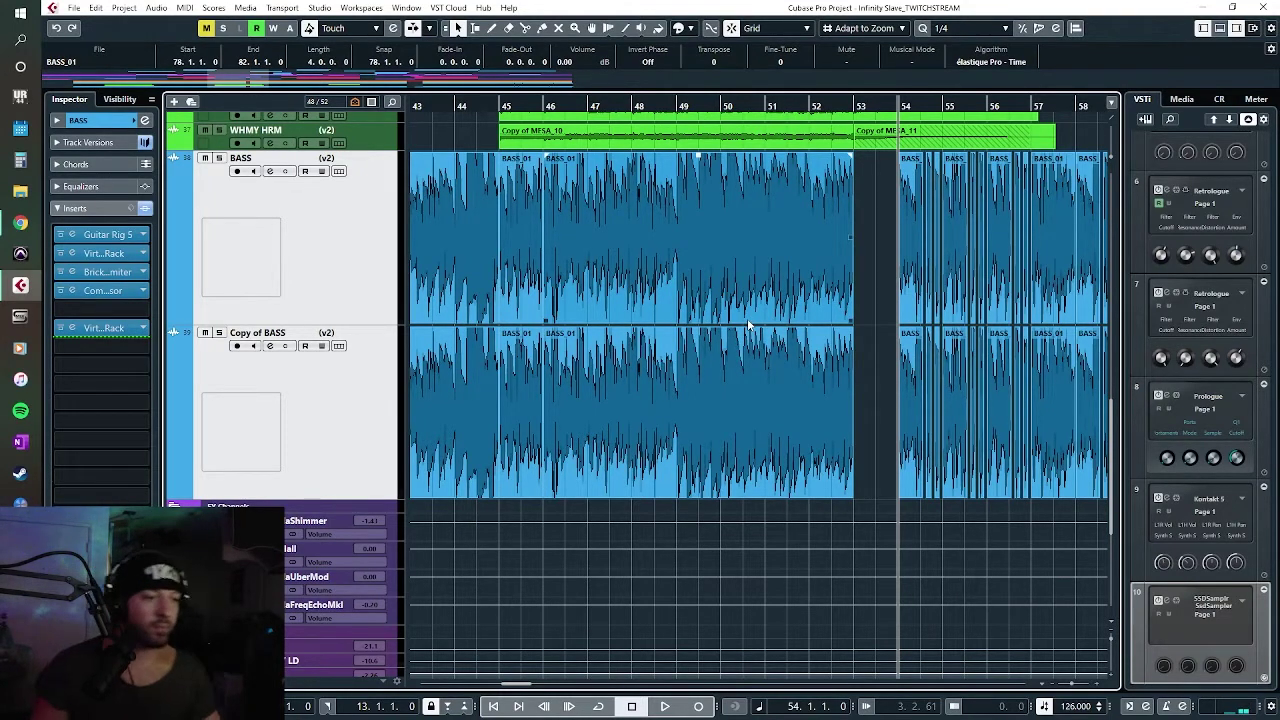
Step: Play the full mix from bar 96, at the start of the Copy of BASS event, and stop
{"action": "scroll", "coordinate": [747, 318], "scroll_direction": "right", "scroll_amount": 20}
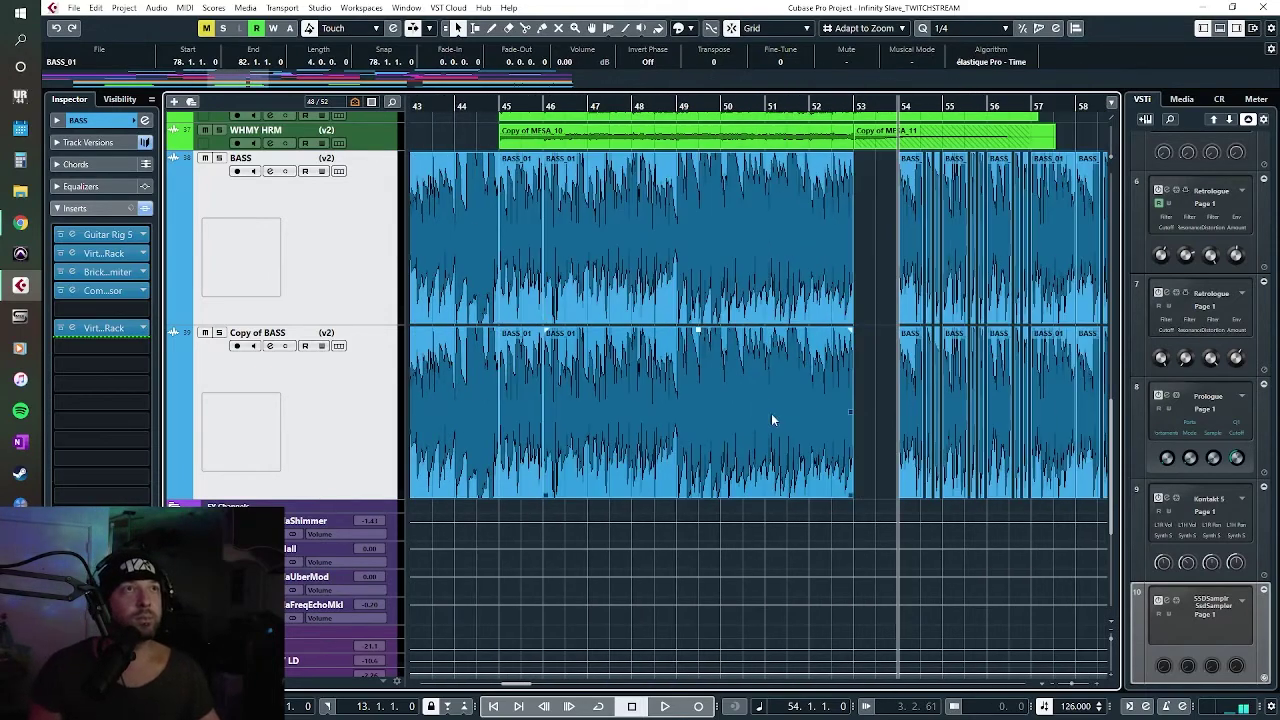
{"action": "scroll", "coordinate": [856, 455], "scroll_direction": "right", "scroll_amount": 20}
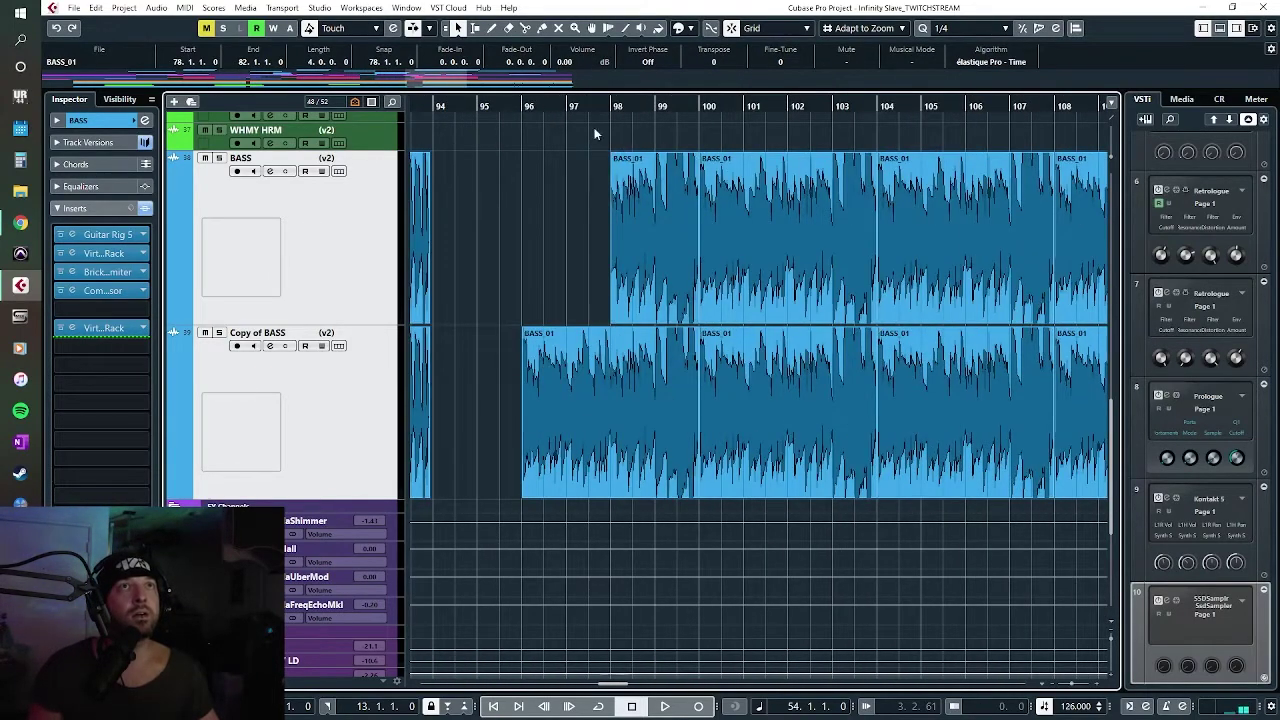
{"action": "left_click", "coordinate": [530, 105]}
{"action": "key", "text": "space"}
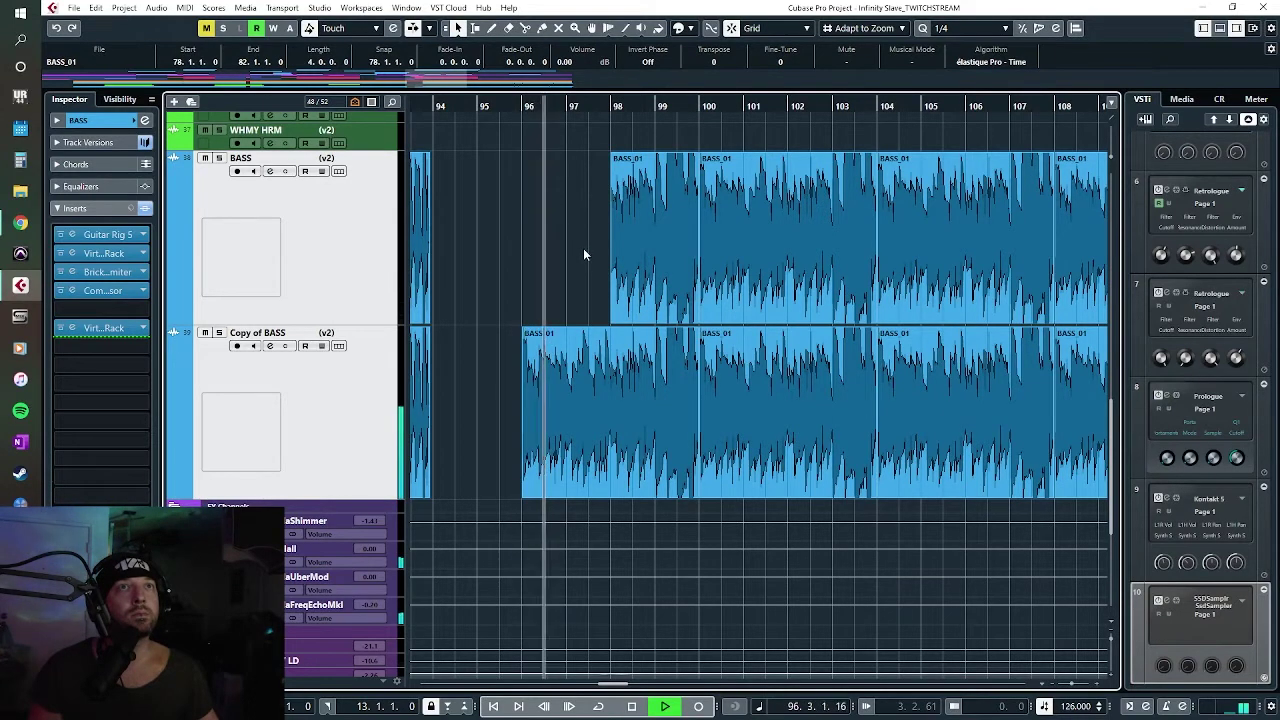
{"action": "key", "text": "space"}
Step: Solo BASS and Copy of BASS and audition them together from bar 96
{"action": "left_click", "coordinate": [219, 158]}
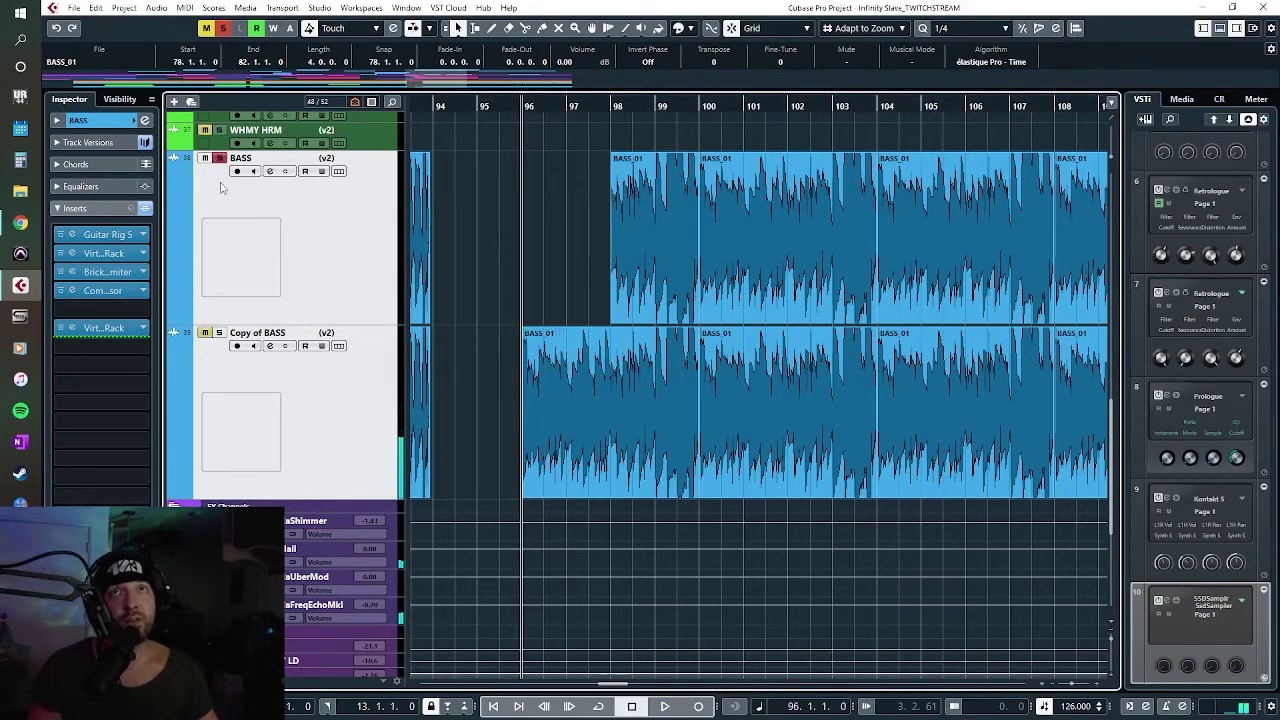
{"action": "left_click", "coordinate": [219, 332]}
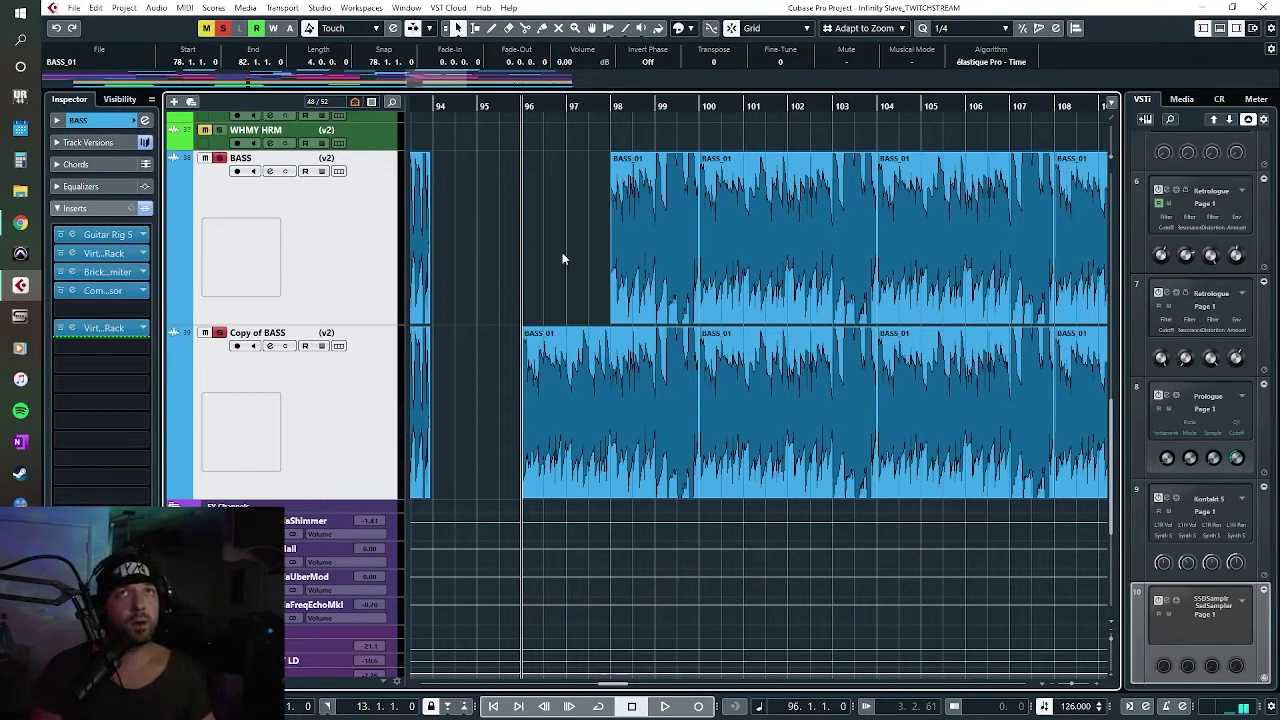
{"action": "key", "text": "space"}
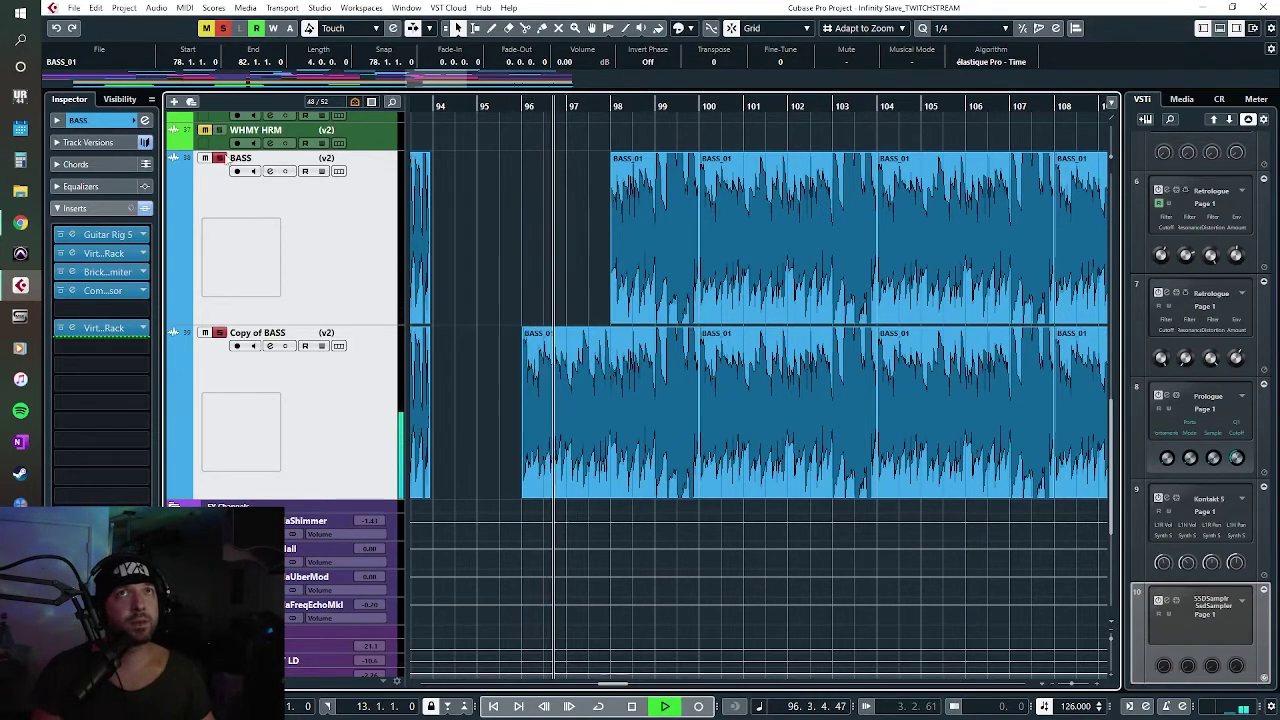
{"action": "key", "text": "space"}
{"action": "right_click", "coordinate": [457, 360]}
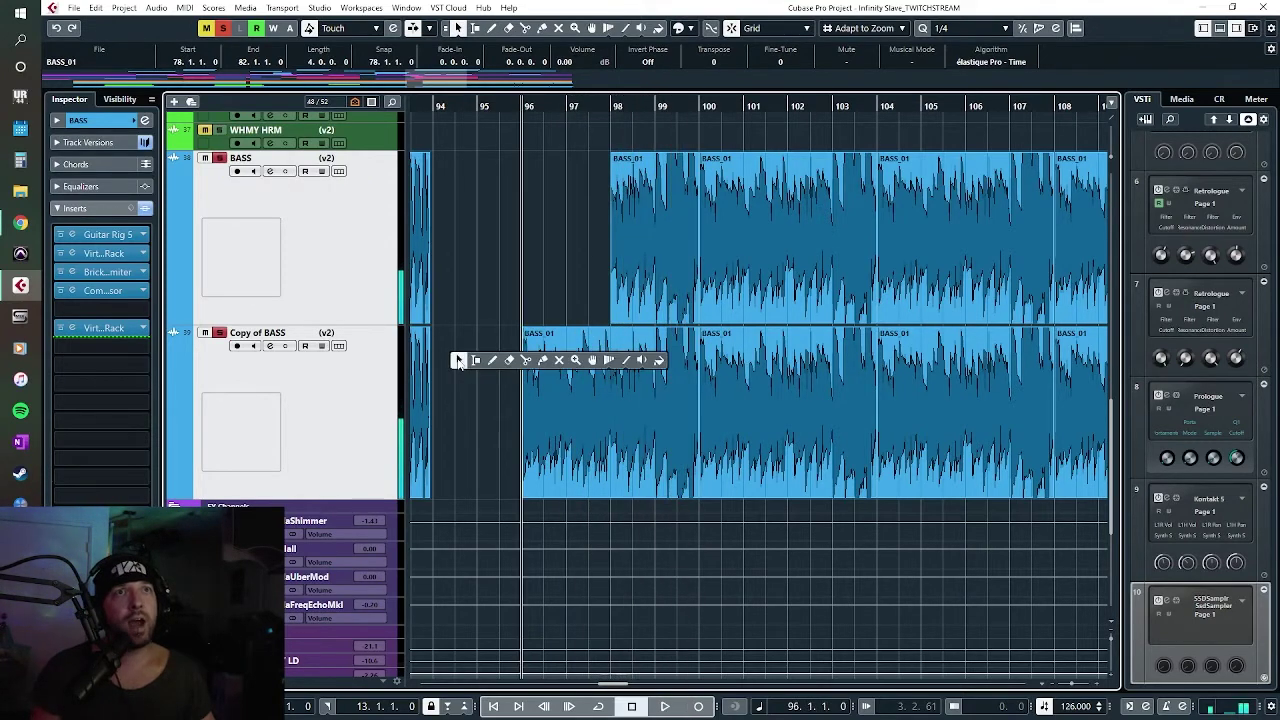
{"action": "left_click", "coordinate": [476, 360]}
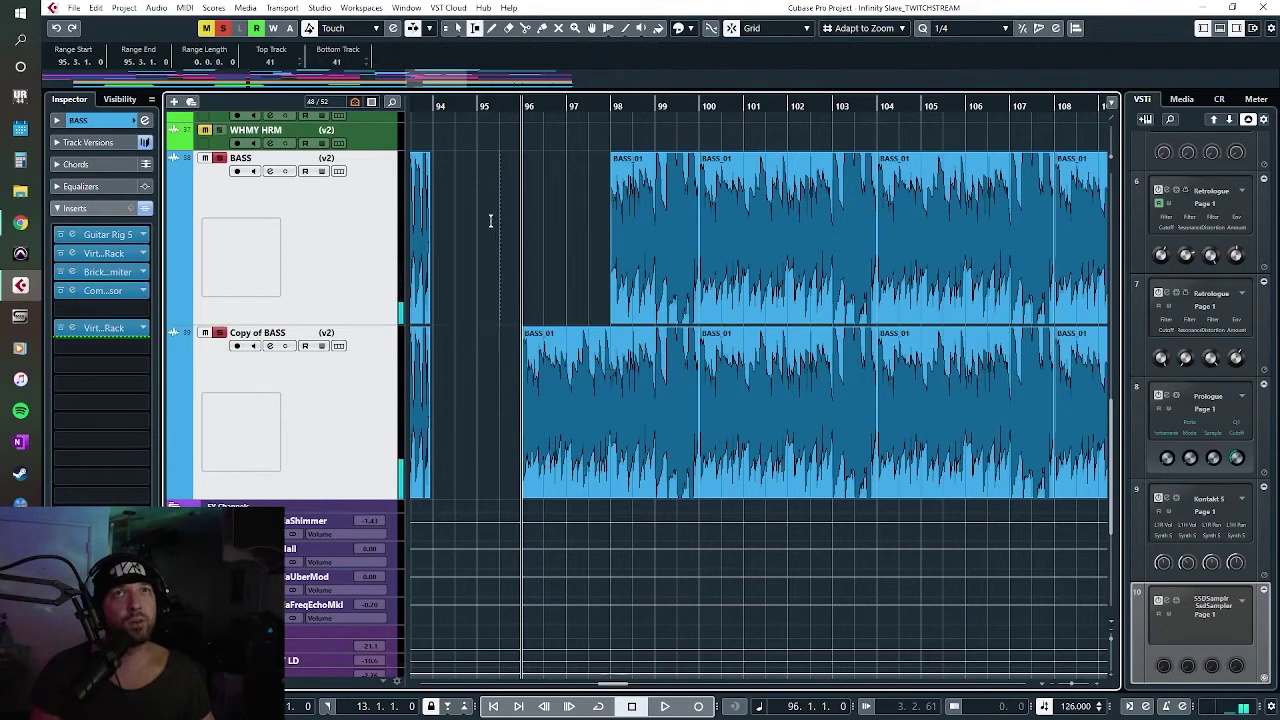
{"action": "right_click", "coordinate": [312, 210]}
{"action": "left_click", "coordinate": [466, 197]}
{"action": "right_click", "coordinate": [466, 198]}
{"action": "left_click", "coordinate": [474, 205]}
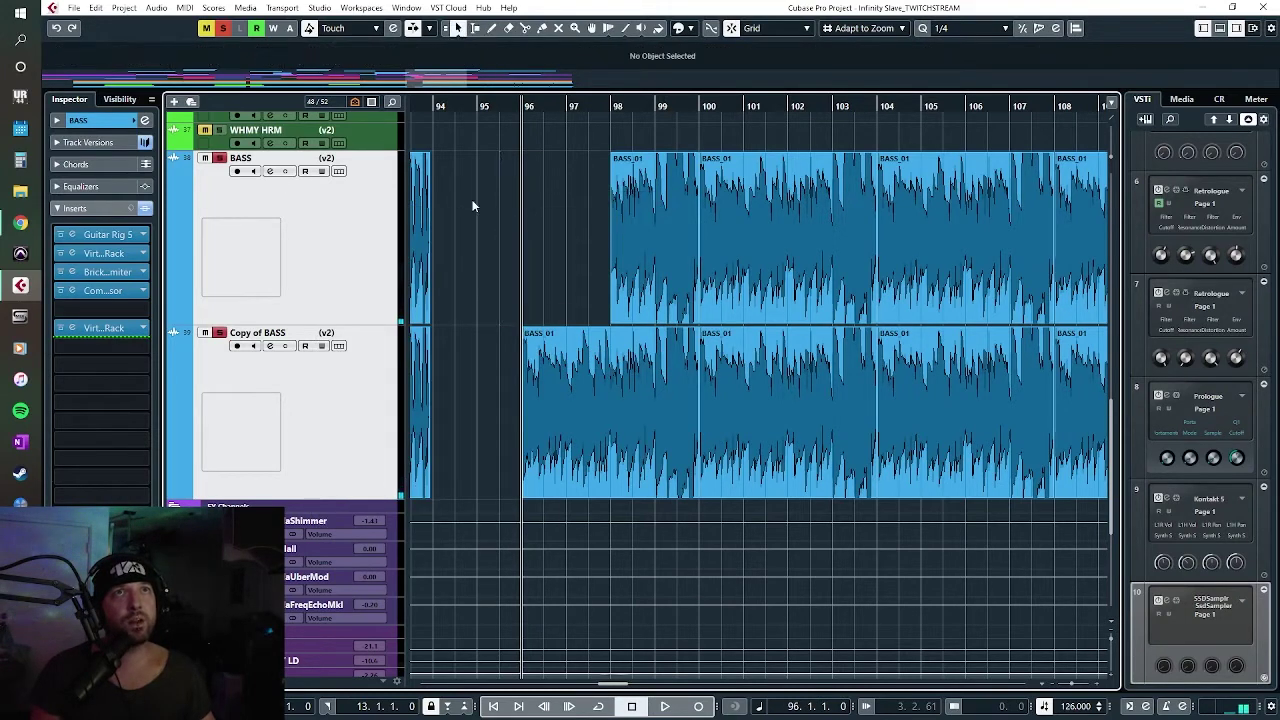
Step: Clear the solos on both bass tracks and play the full mix from beat 3 of bar 93
{"action": "left_click", "coordinate": [219, 158]}
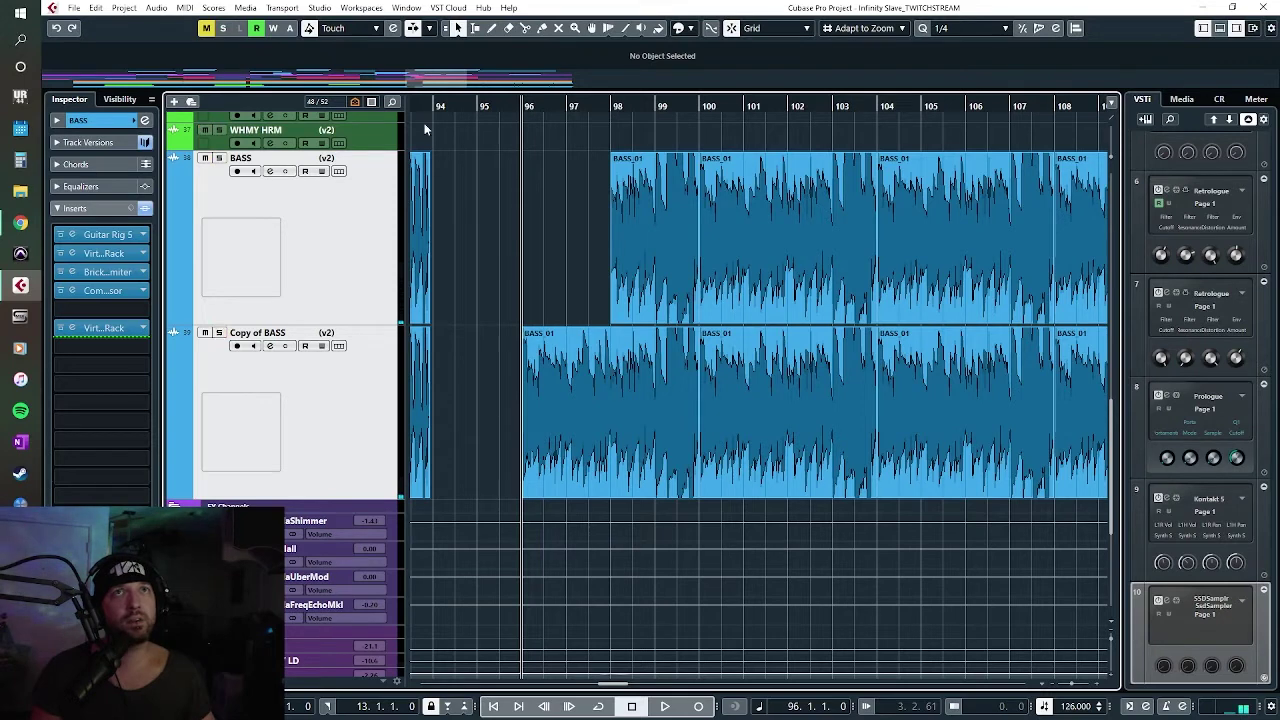
{"action": "key", "text": "KP_Subtract"}
{"action": "key", "text": "space"}
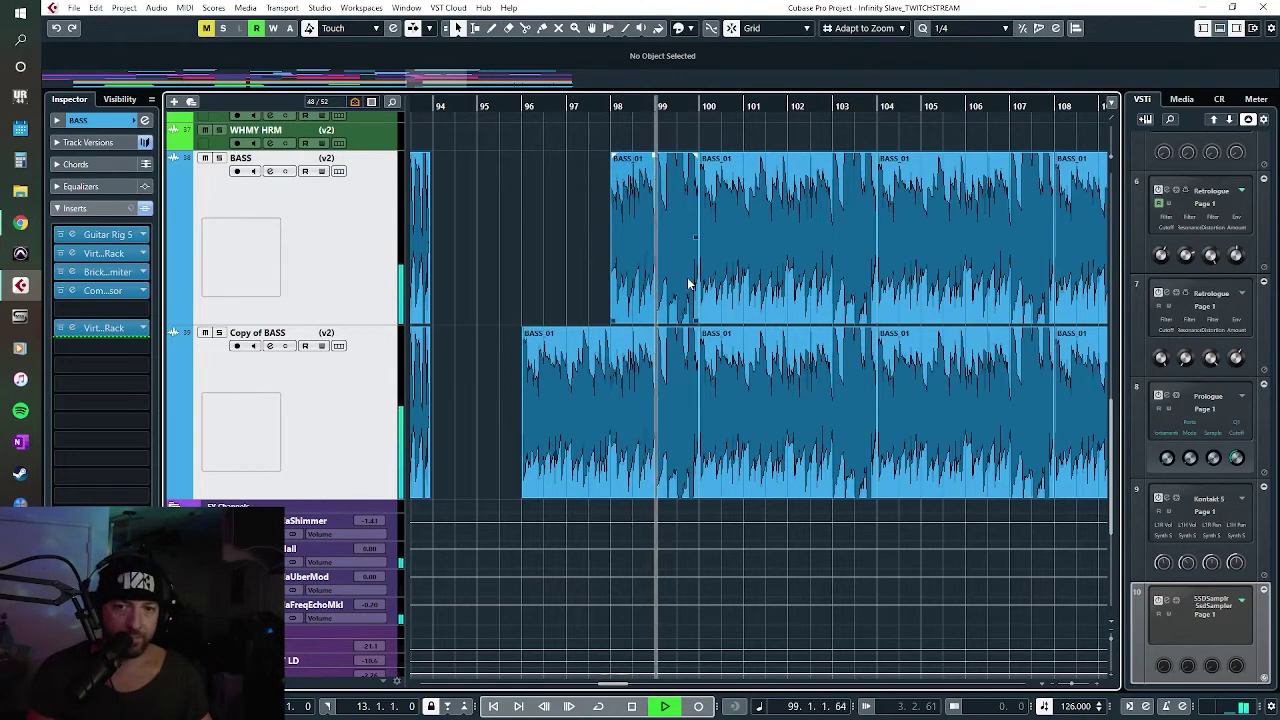
{"action": "key", "text": "space"}
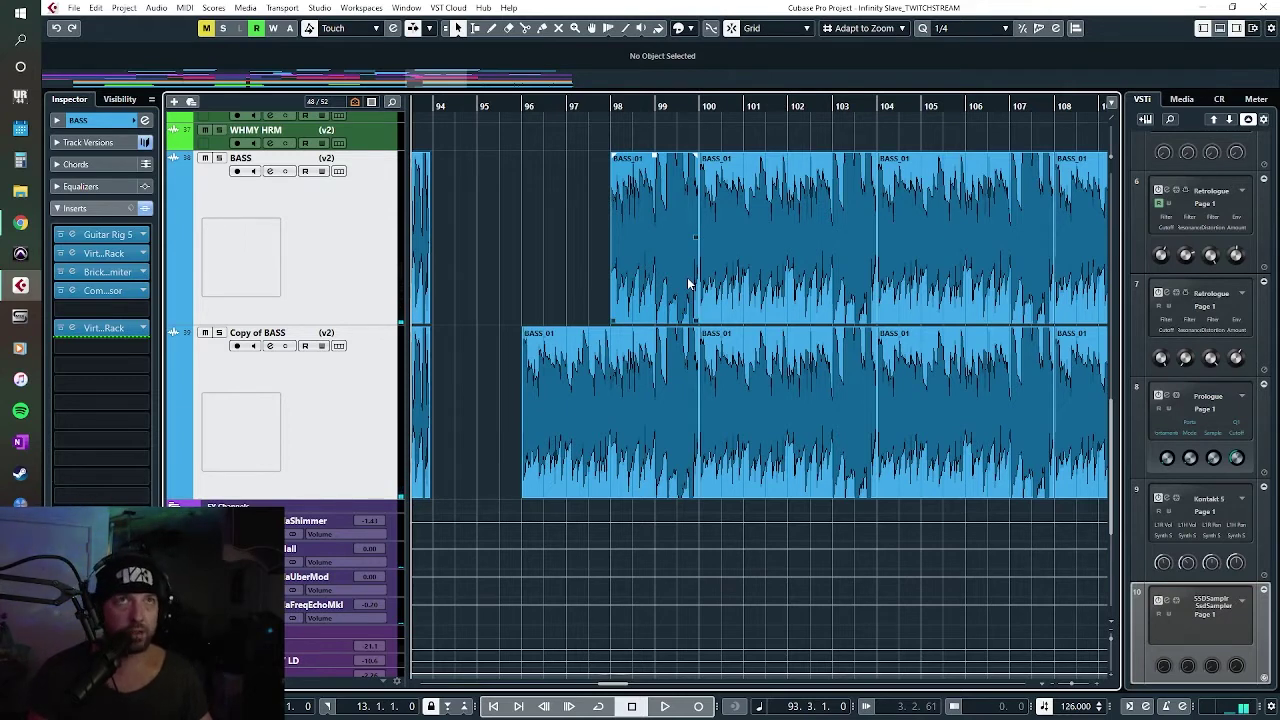
Step: Audition the full mix from bar 96, where Copy of BASS enters alone, and stop playback
{"action": "left_click", "coordinate": [507, 106]}
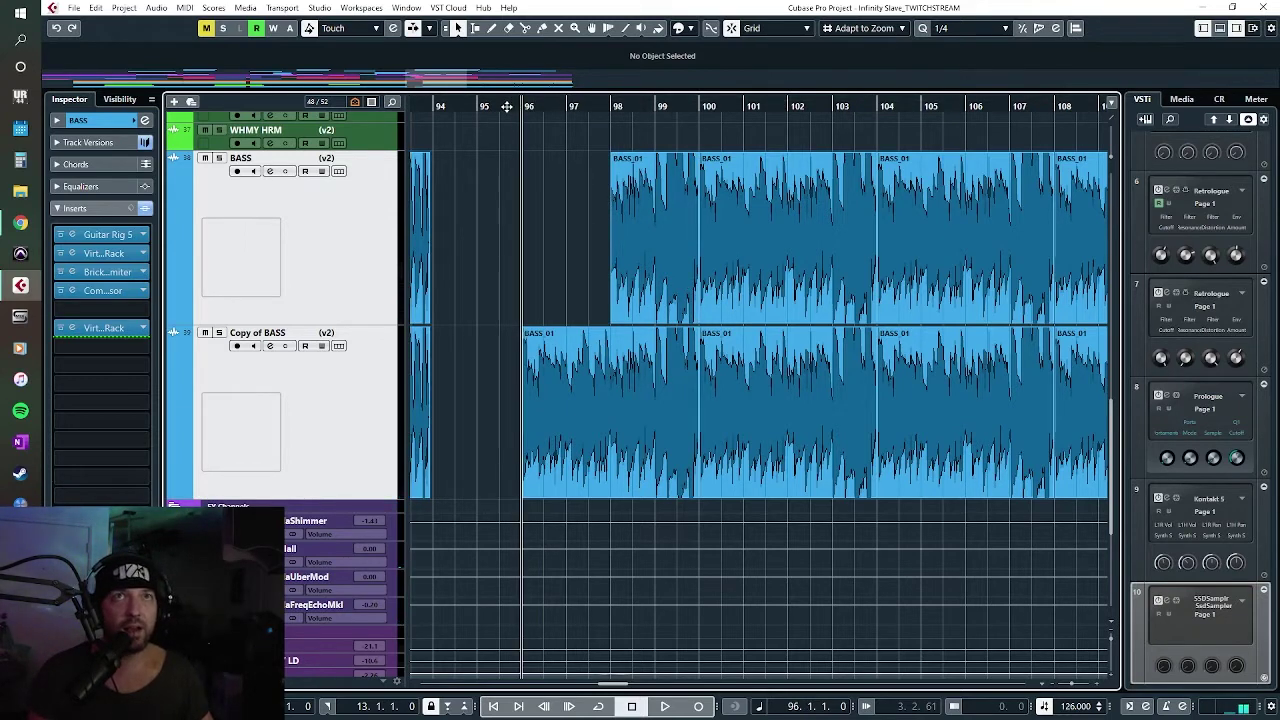
{"action": "left_click", "coordinate": [475, 105]}
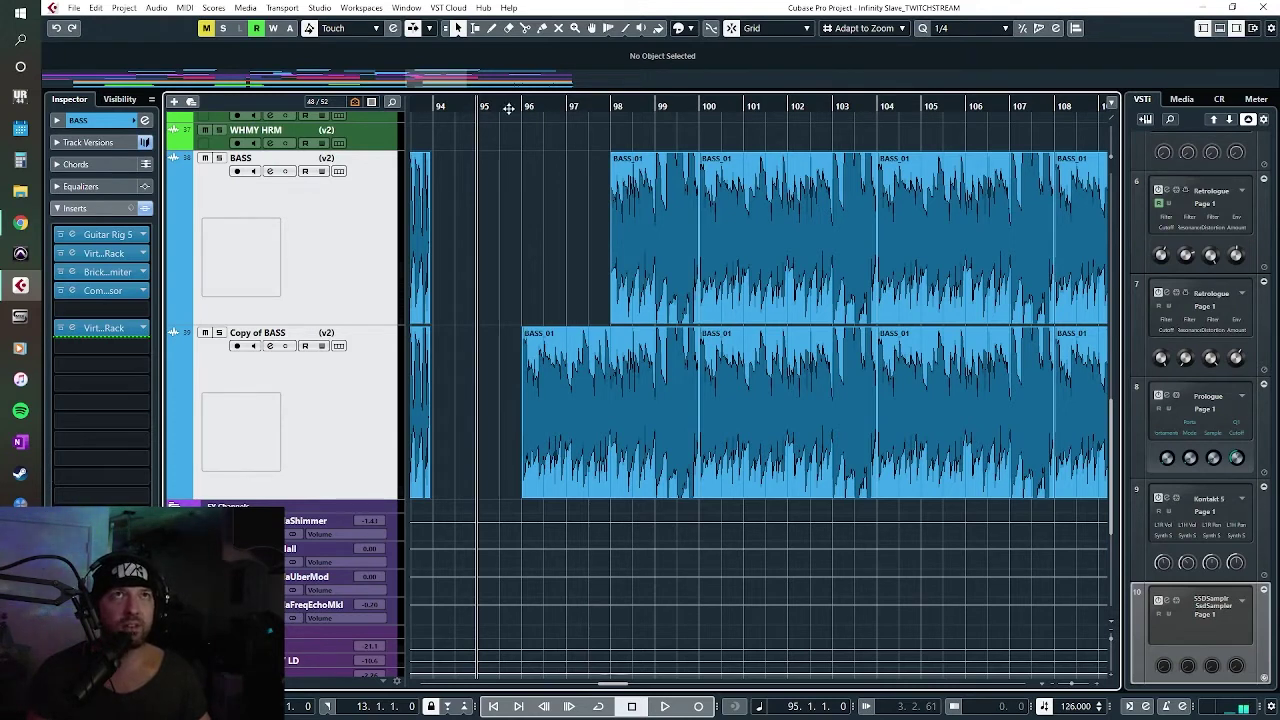
{"action": "left_click", "coordinate": [518, 106]}
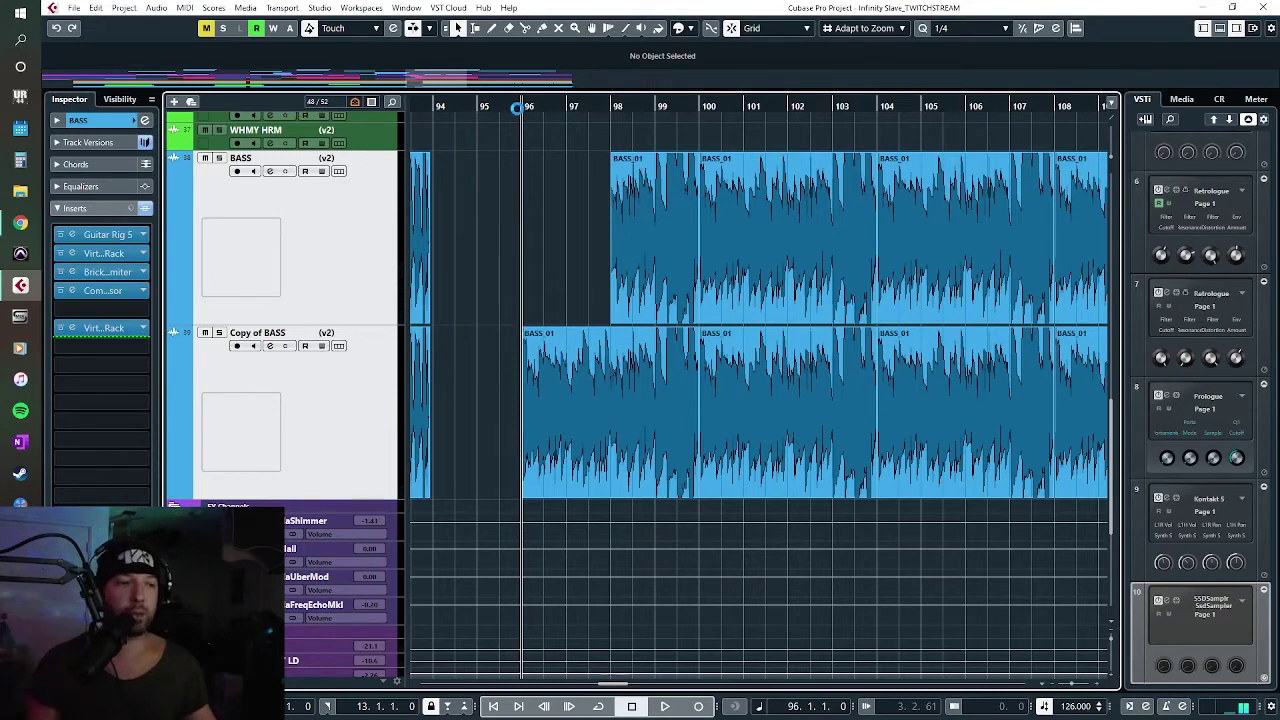
{"action": "key", "text": "space"}
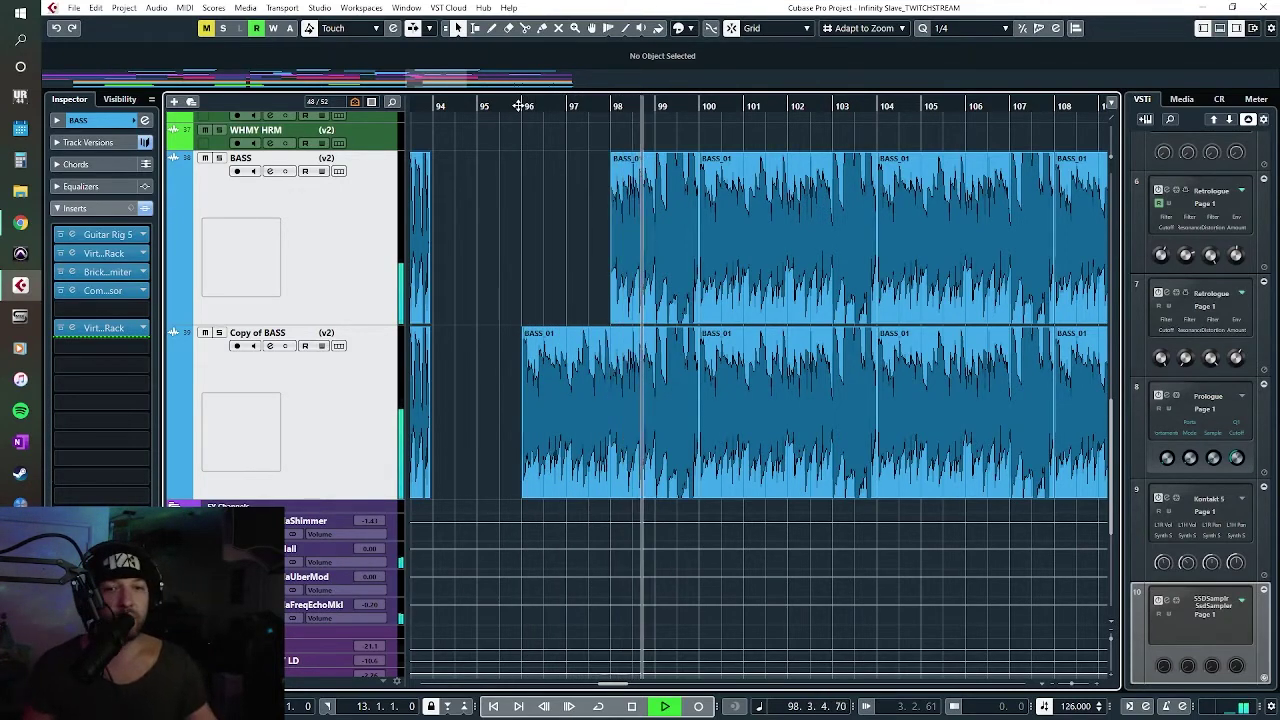
{"action": "key", "text": "space"}
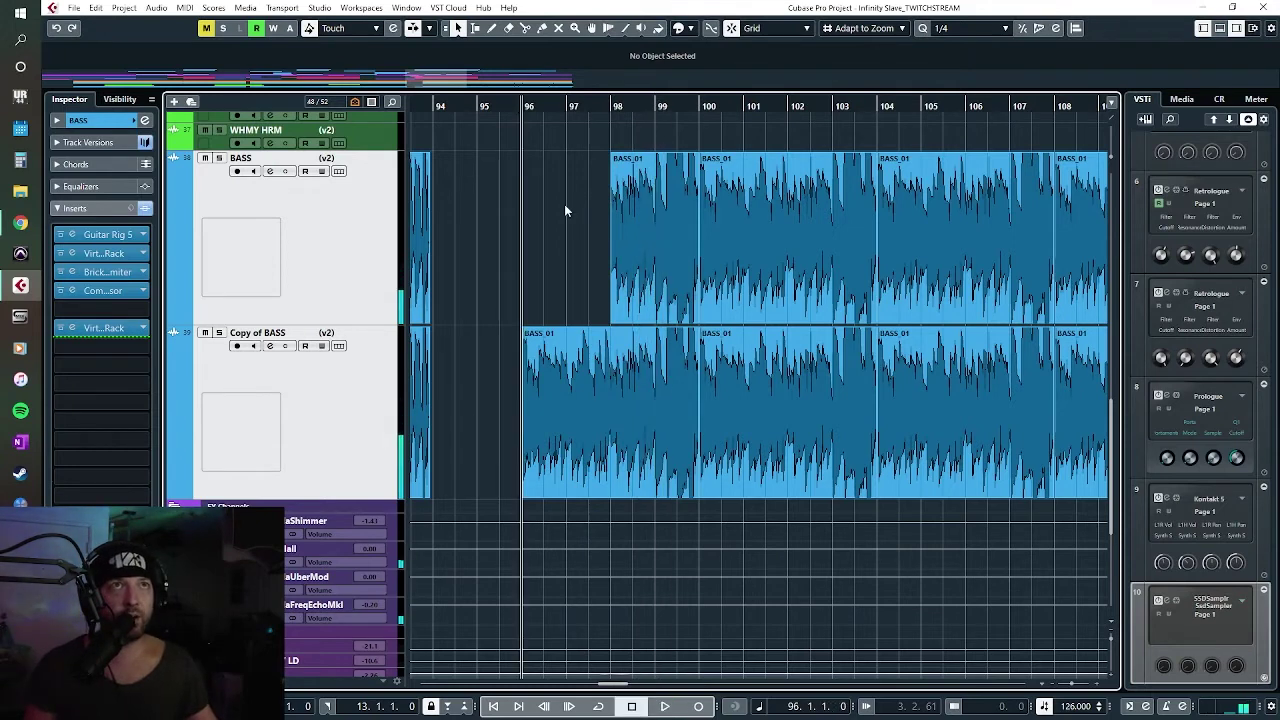
Step: Play the full mix from bar 98, where the BASS event joins Copy of BASS, and stop
{"action": "key", "text": "space"}
{"action": "left_click", "coordinate": [612, 104]}
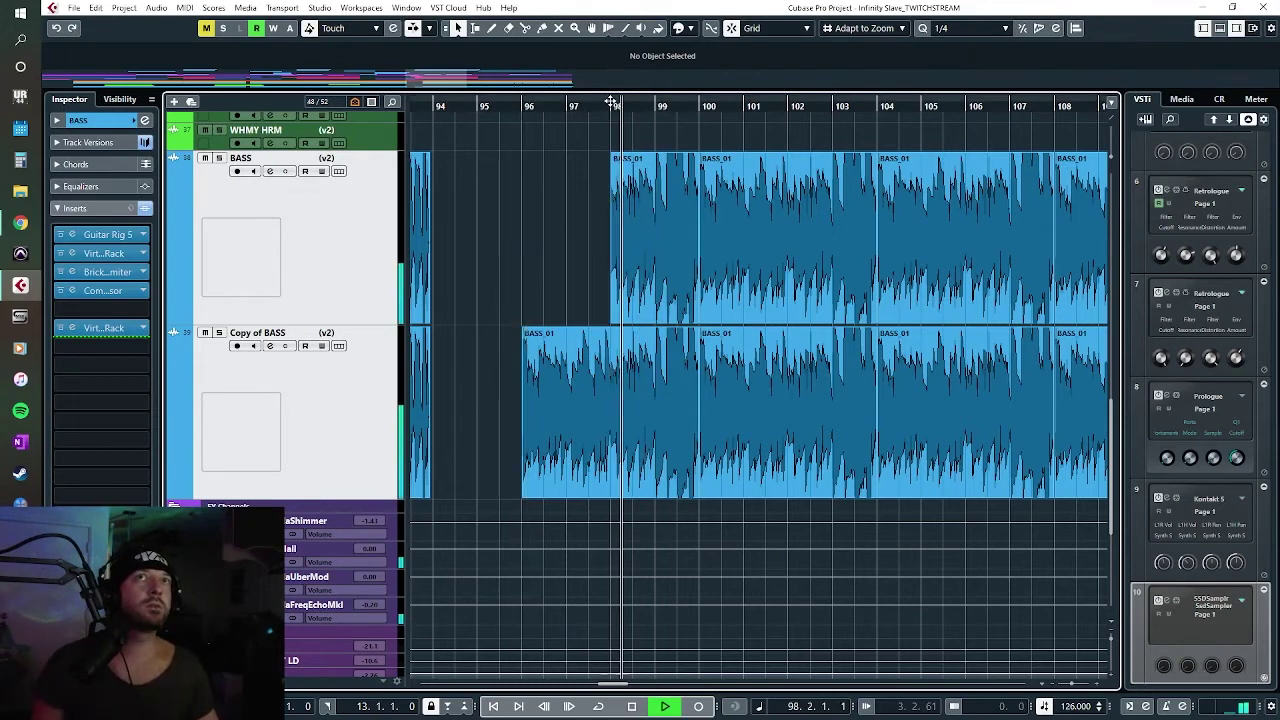
{"action": "key", "text": "space"}
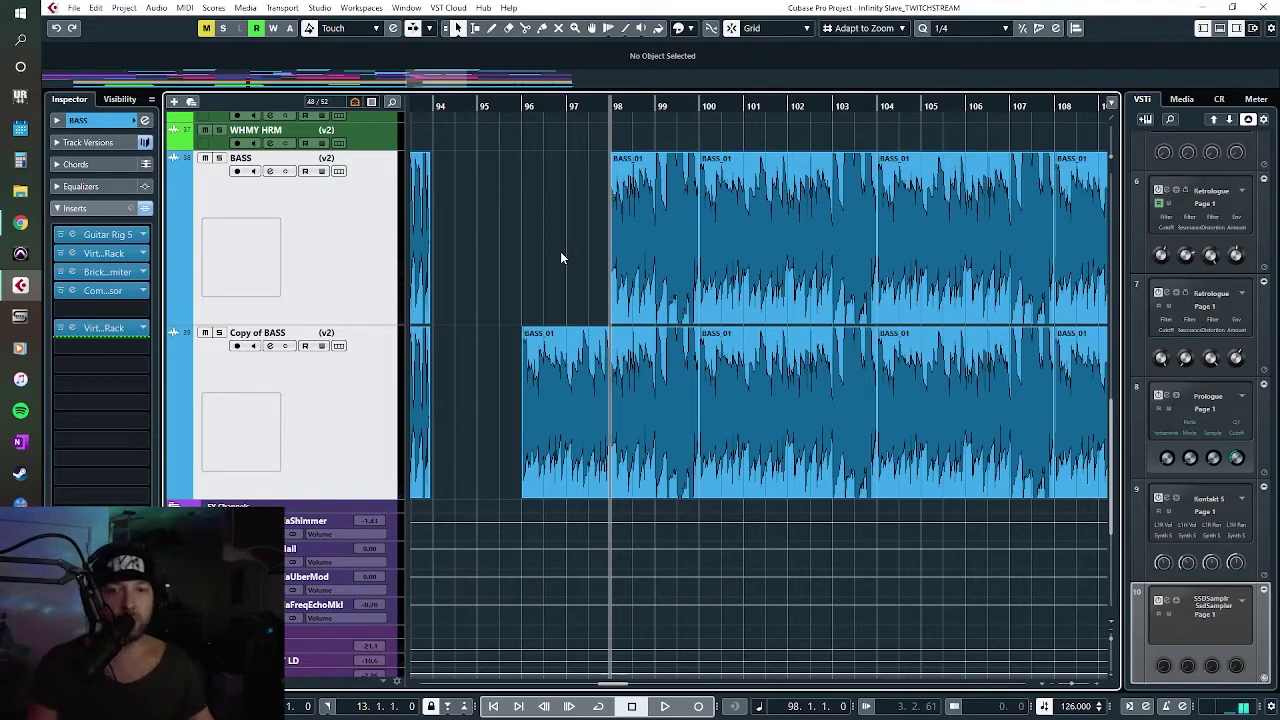
Step: Examine both bass tracks across the whole song and reduce the height of BASS and Copy of BASS
{"action": "key", "text": "g"}
{"action": "key", "text": "g"}
{"action": "key", "text": "g"}
{"action": "key", "text": "g"}
{"action": "key", "text": "g"}
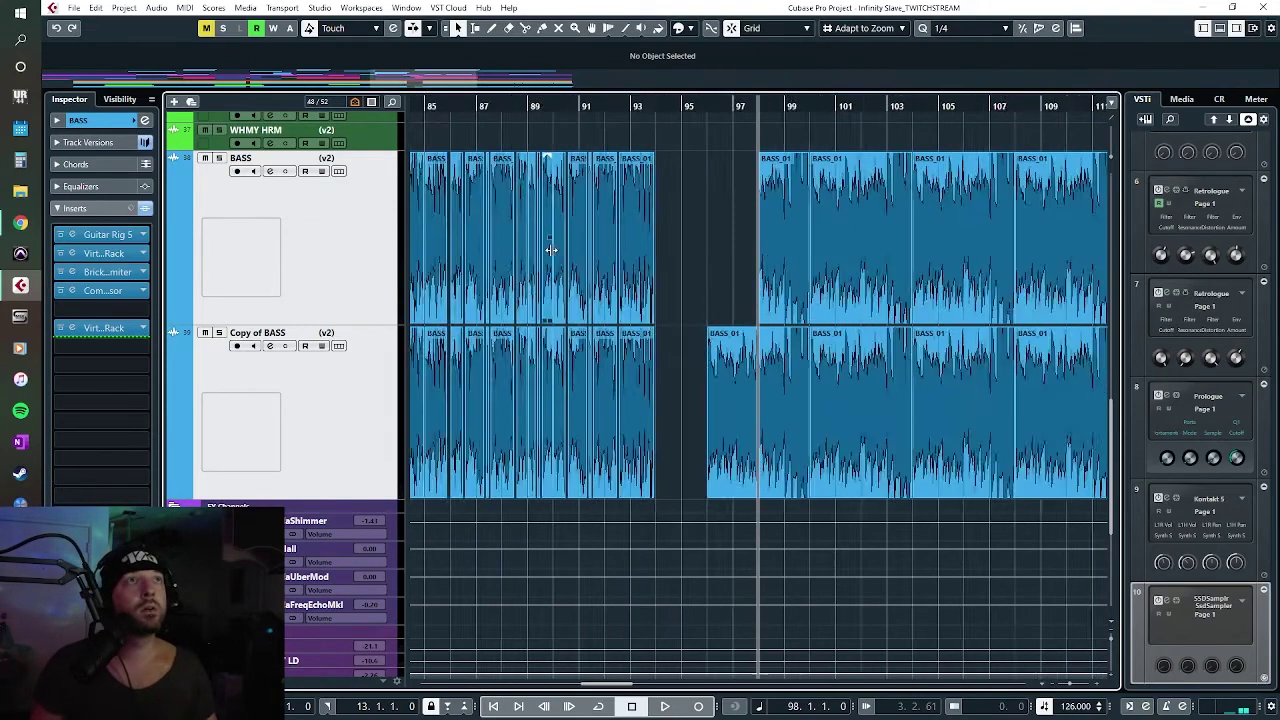
{"action": "key", "text": "g"}
{"action": "key", "text": "g"}
{"action": "key", "text": "g"}
{"action": "key", "text": "g"}
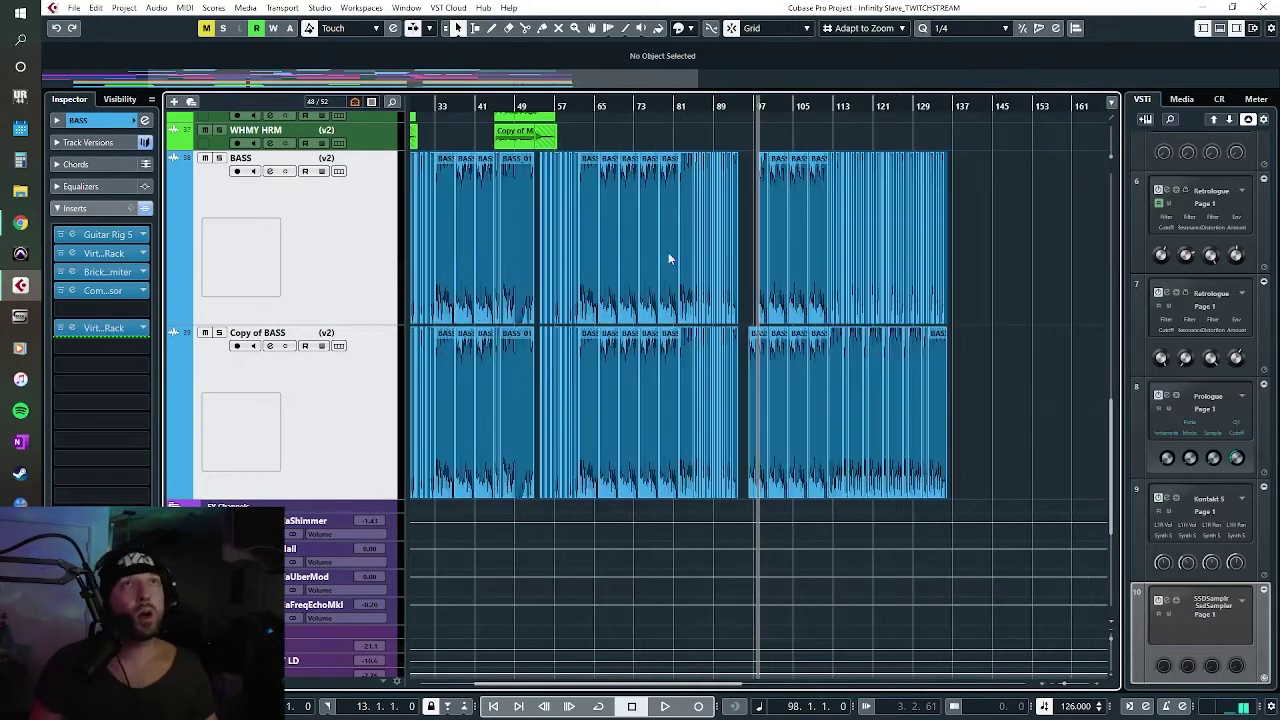
{"action": "scroll", "coordinate": [735, 312], "scroll_direction": "left", "scroll_amount": 5}
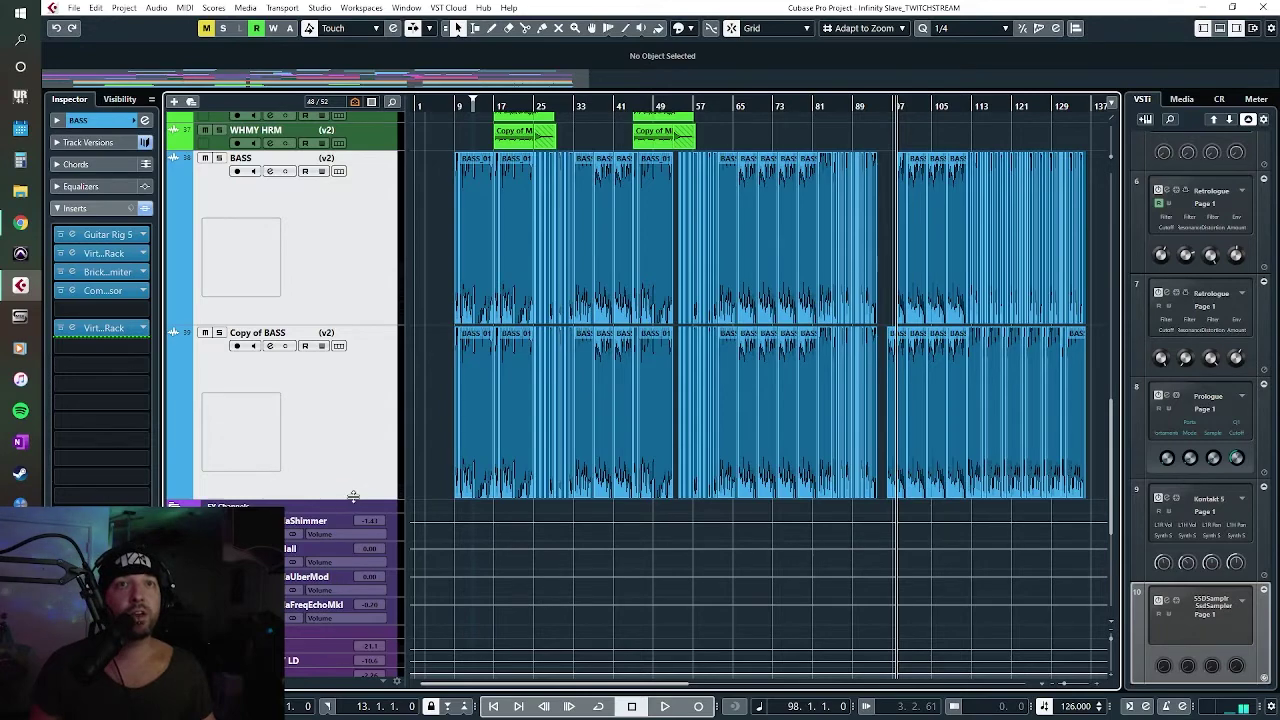
{"action": "key", "text": "shift+g"}
{"action": "key", "text": "shift+g"}
{"action": "key", "text": "shift+g"}
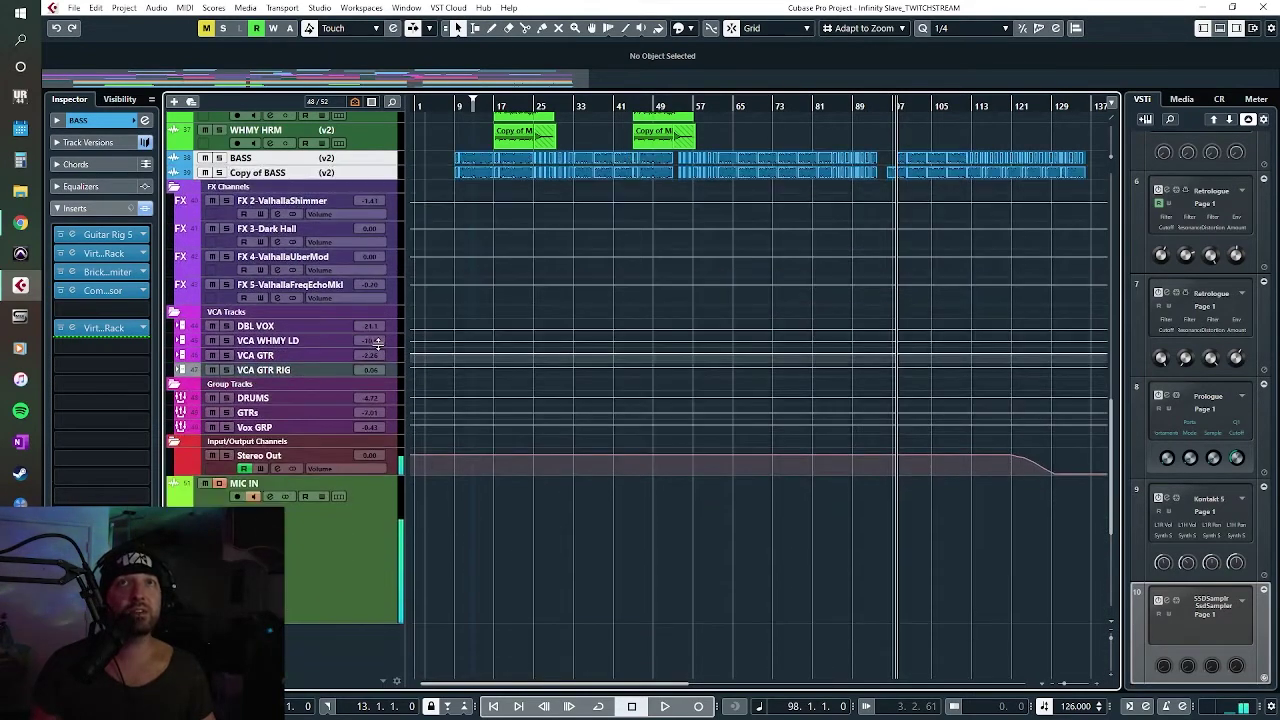
Step: Review the track list from the vocals down to the bass and select the MESA L and MESA R guitar tracks
{"action": "scroll", "coordinate": [565, 383], "scroll_direction": "up", "scroll_amount": 6}
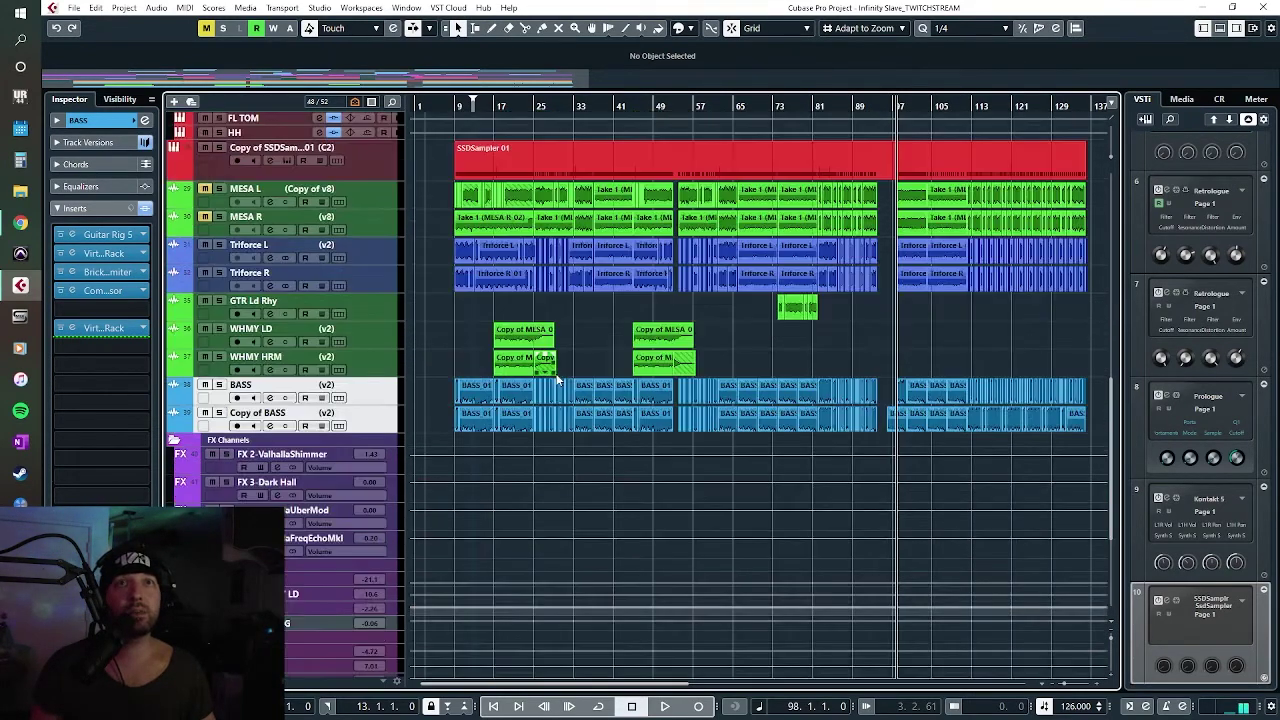
{"action": "scroll", "coordinate": [571, 389], "scroll_direction": "up", "scroll_amount": 10}
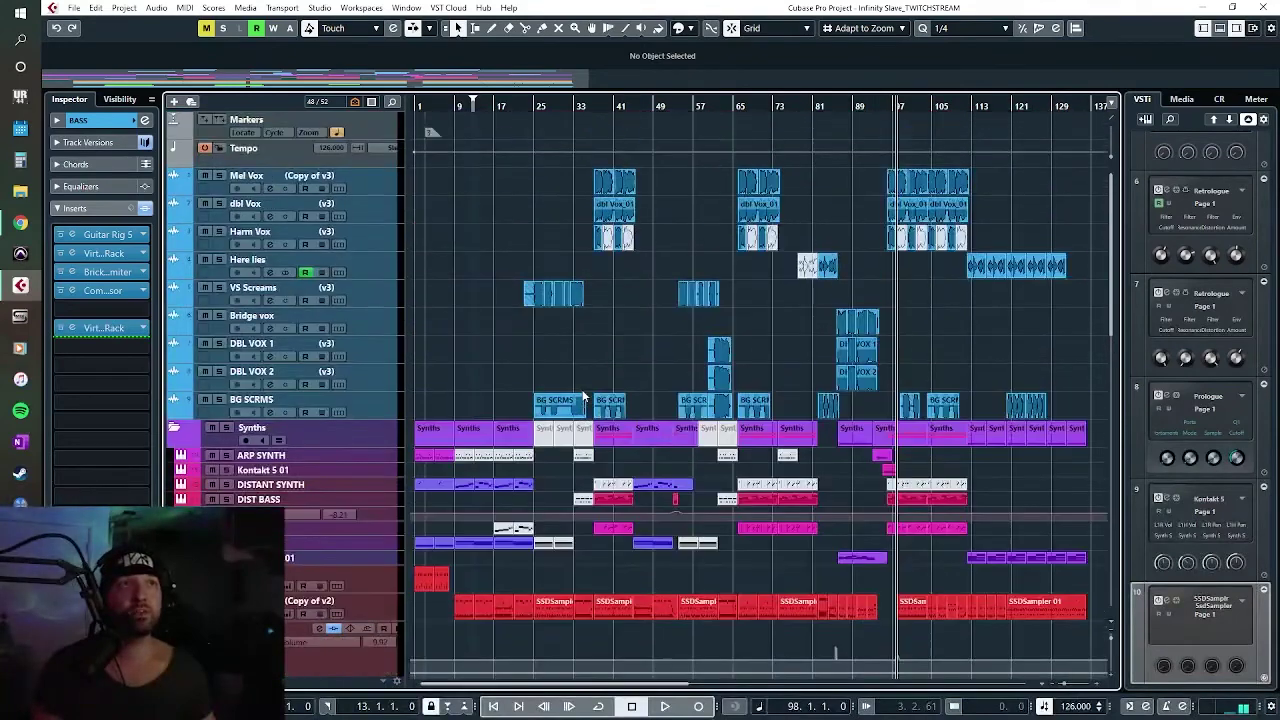
{"action": "scroll", "coordinate": [587, 395], "scroll_direction": "down", "scroll_amount": 6}
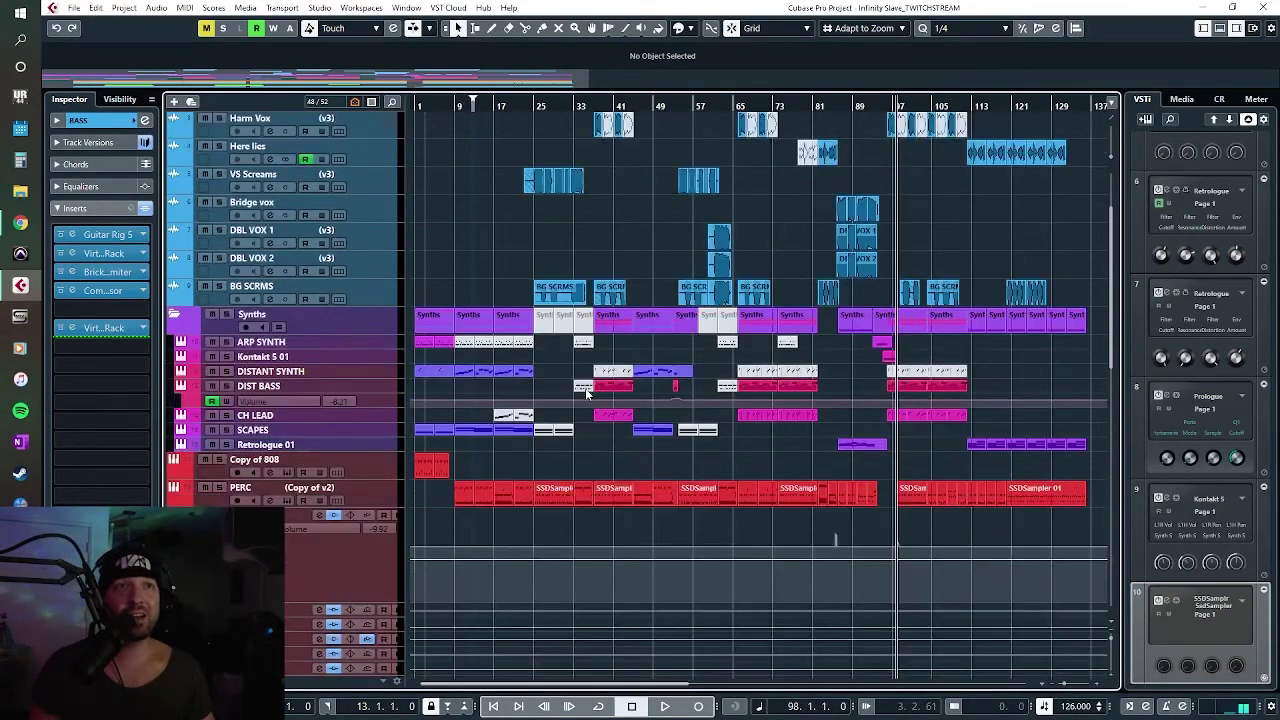
{"action": "scroll", "coordinate": [586, 393], "scroll_direction": "down", "scroll_amount": 6}
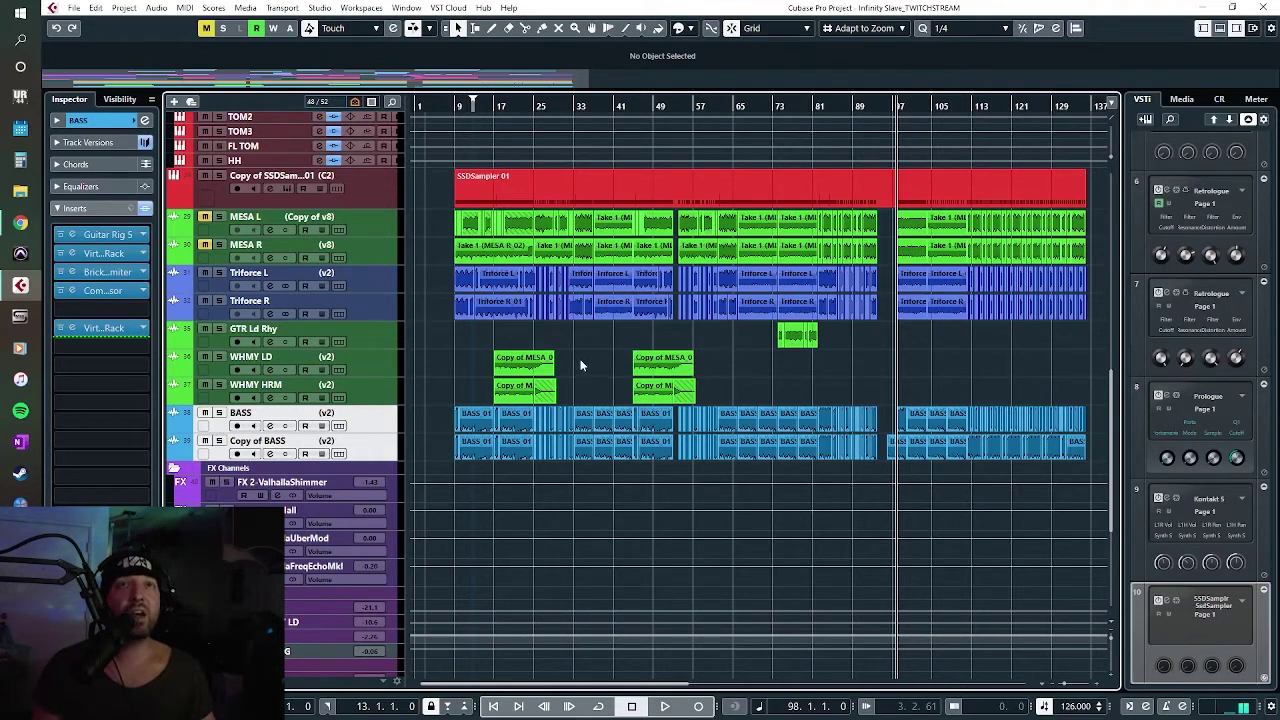
{"action": "left_click", "coordinate": [371, 228]}
{"action": "left_click", "coordinate": [372, 255], "text": "shift"}
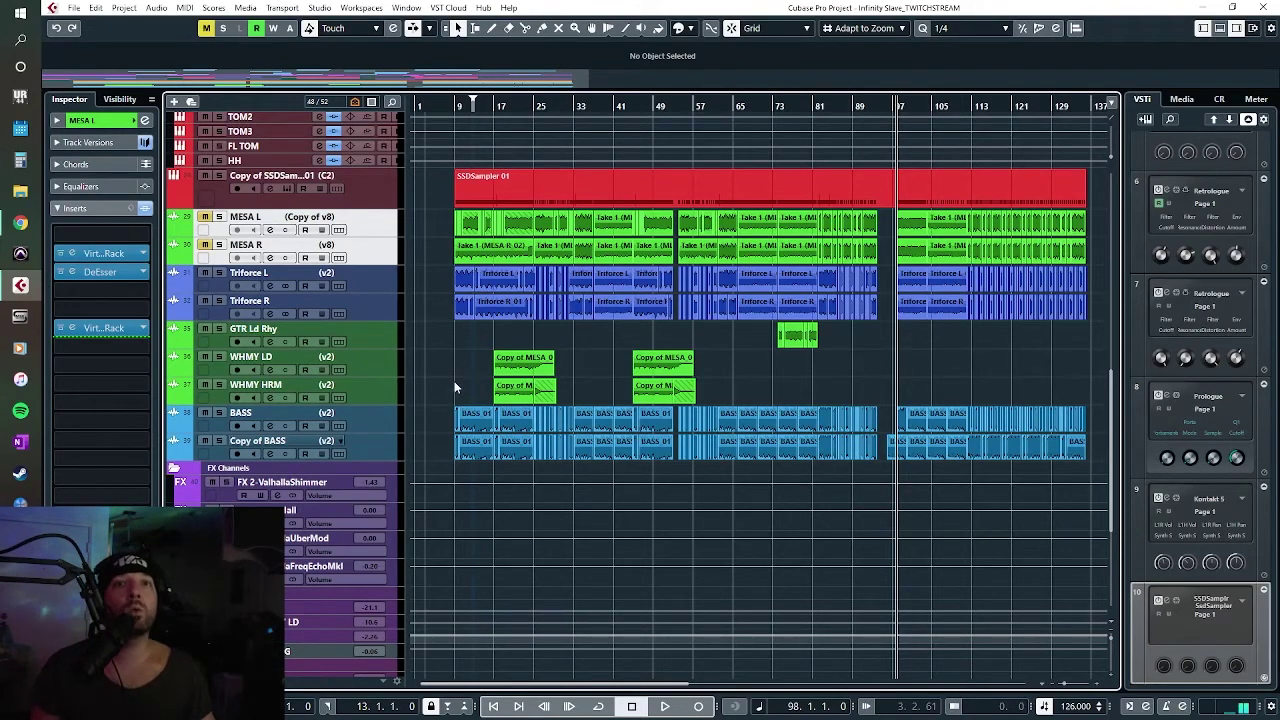
Step: Show the Magneto II insert of the DRUMS group track with the playback position set to bar 9
{"action": "scroll", "coordinate": [454, 372], "scroll_direction": "down", "scroll_amount": 3}
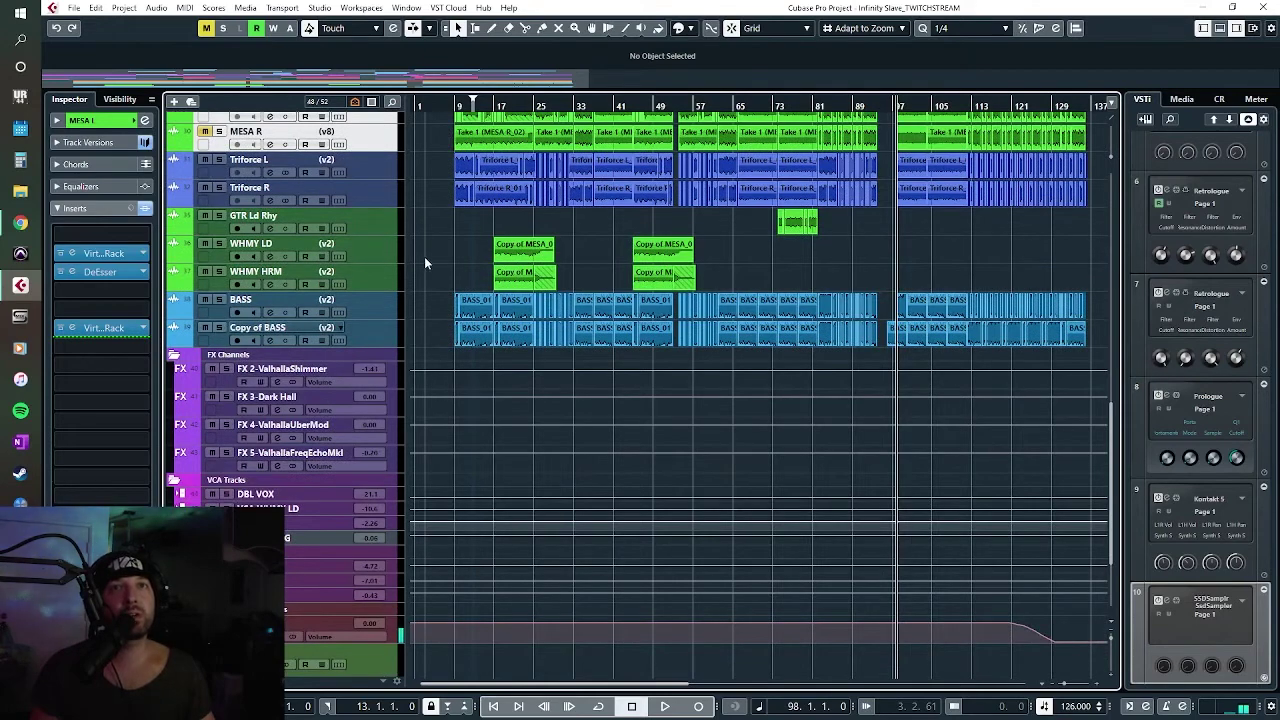
{"action": "scroll", "coordinate": [424, 263], "scroll_direction": "down", "scroll_amount": 4}
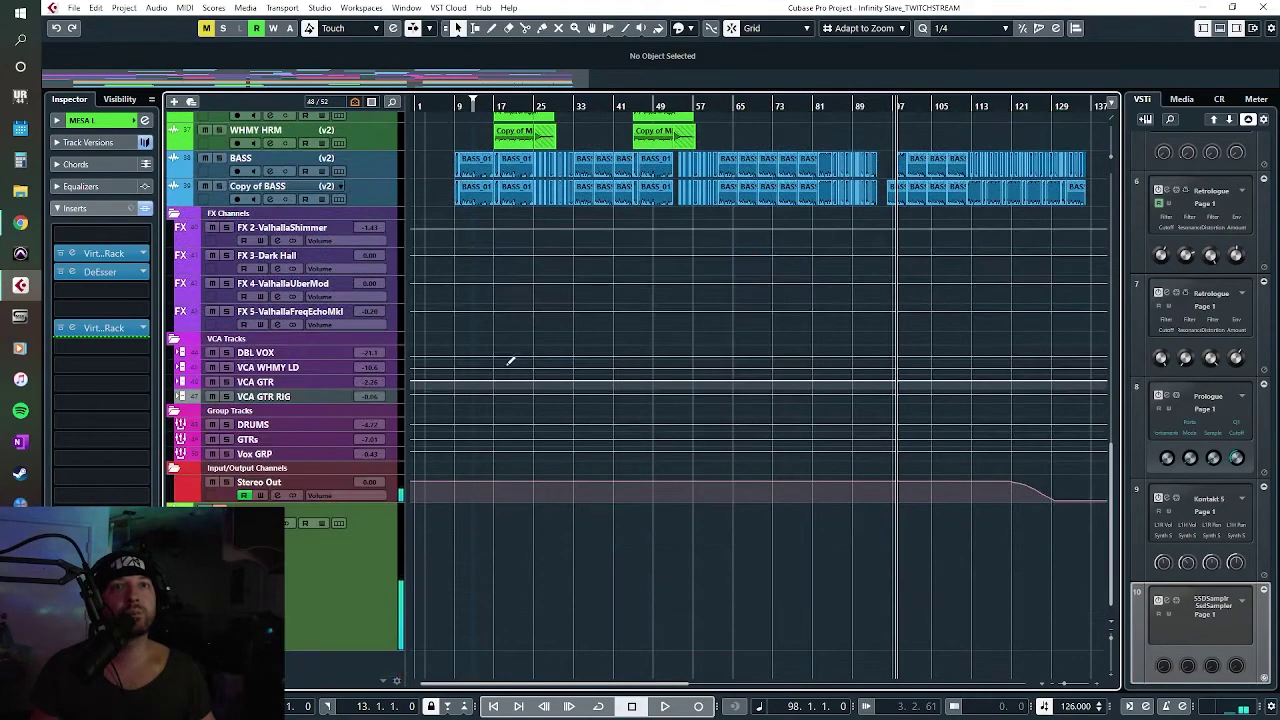
{"action": "left_click", "coordinate": [290, 426]}
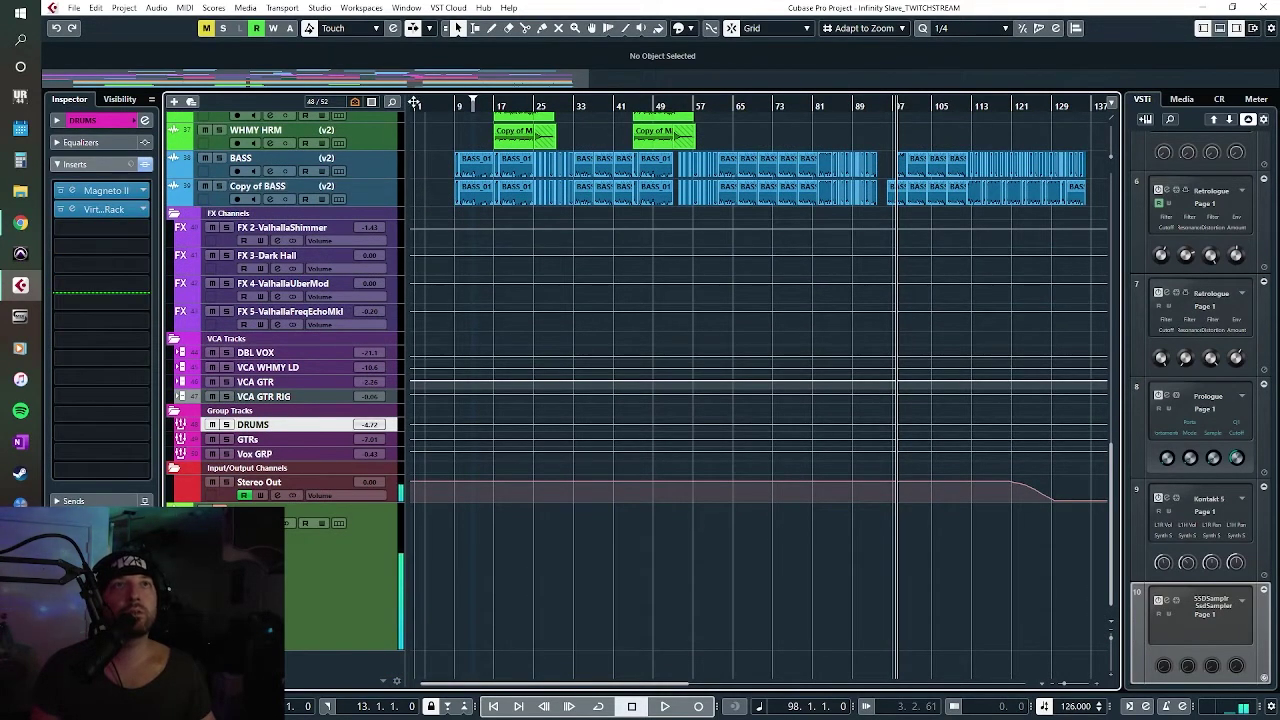
{"action": "left_click", "coordinate": [455, 105]}
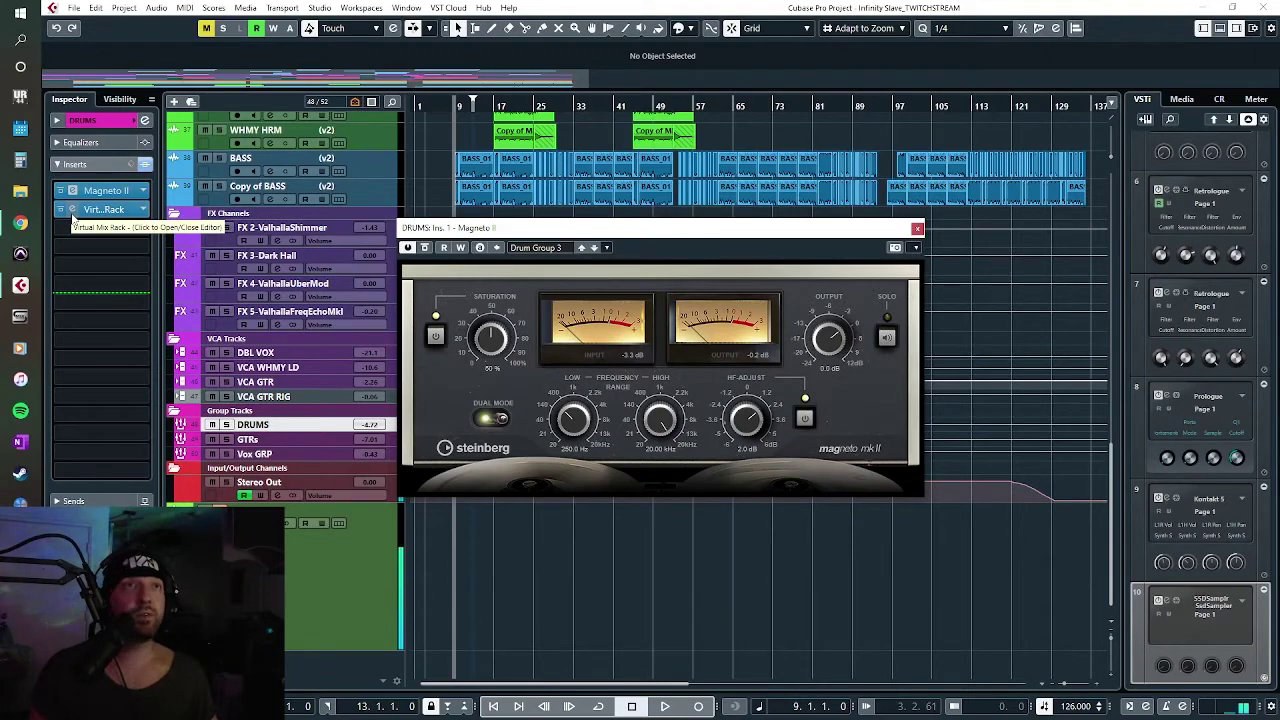
Step: Open the Virtual Mix Rack insert on DRUMS, closing Magneto II and moving the rack window fully into view
{"action": "left_click", "coordinate": [72, 214]}
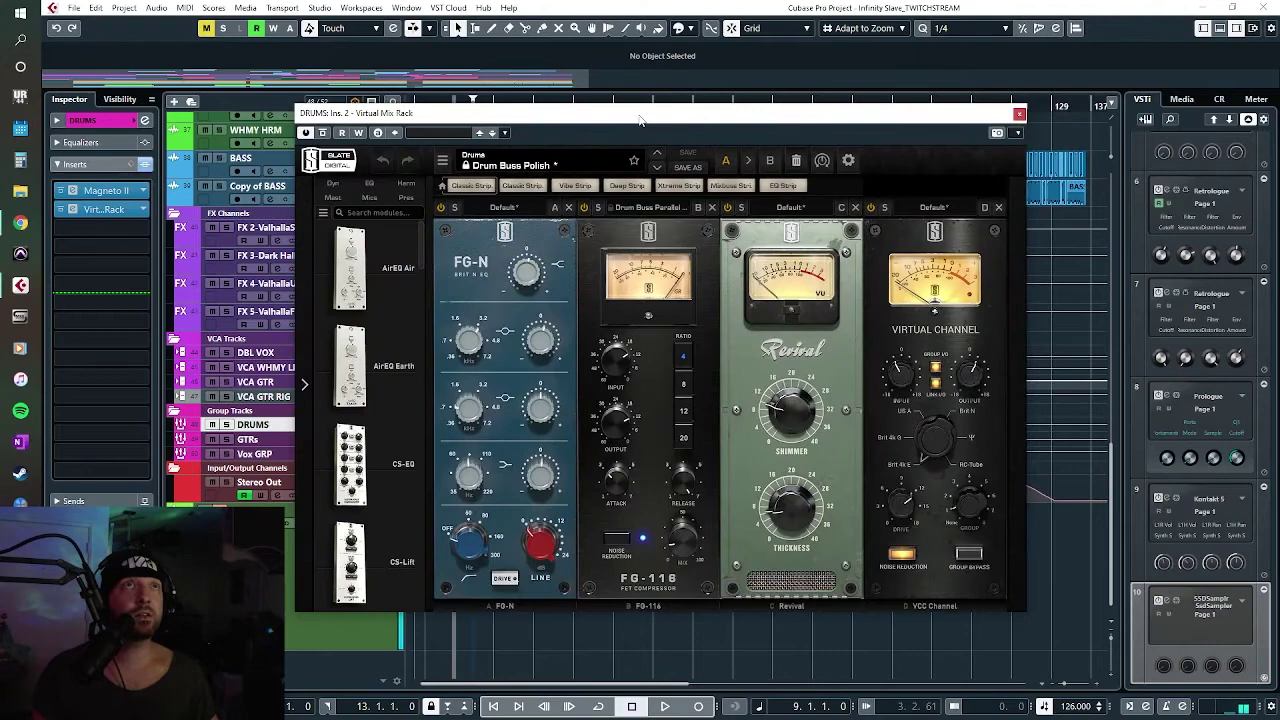
{"action": "left_click_drag", "start_coordinate": [607, 122], "coordinate": [852, 276]}
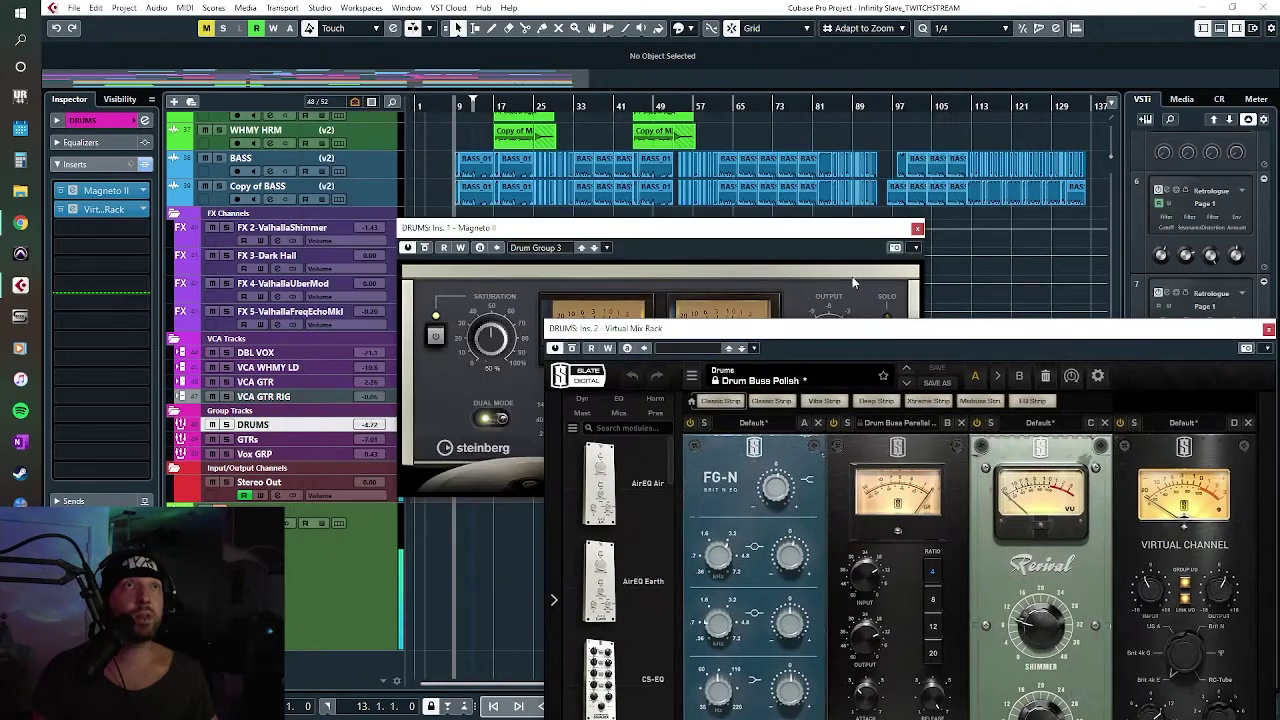
{"action": "left_click", "coordinate": [852, 276]}
{"action": "left_click_drag", "start_coordinate": [840, 228], "coordinate": [726, 152]}
{"action": "left_click", "coordinate": [804, 152]}
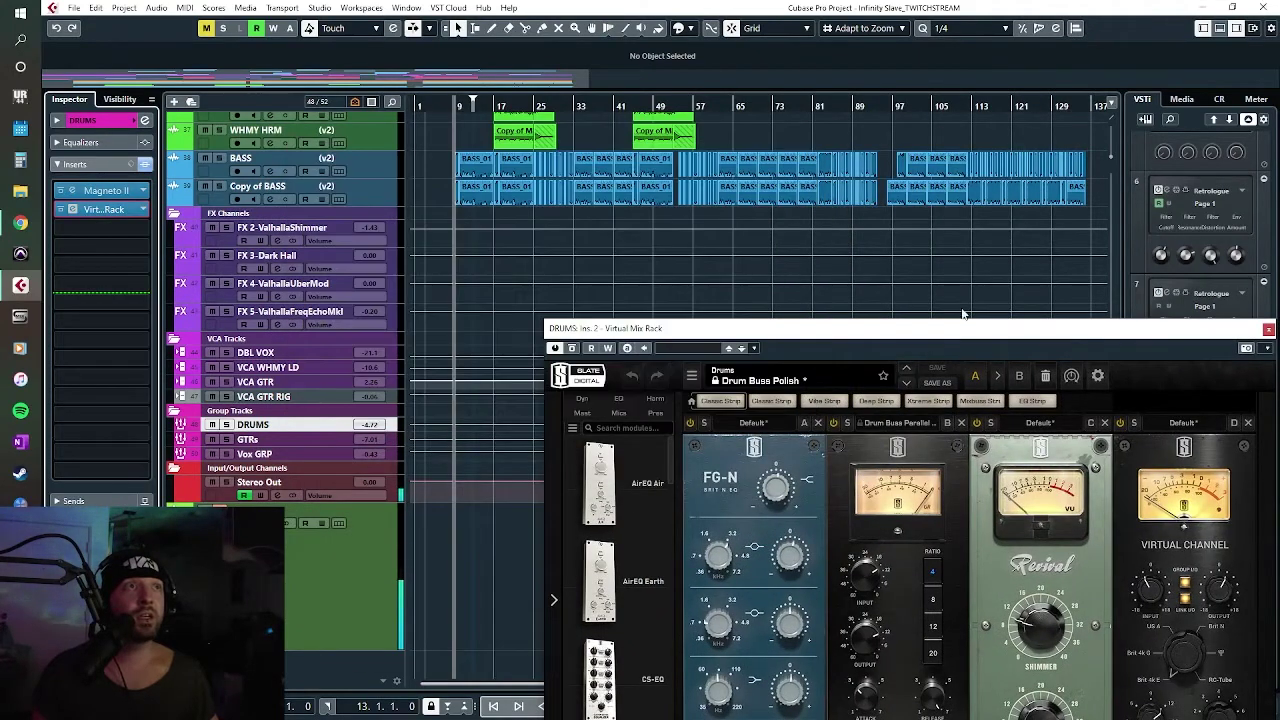
{"action": "left_click_drag", "start_coordinate": [963, 328], "coordinate": [685, 152]}
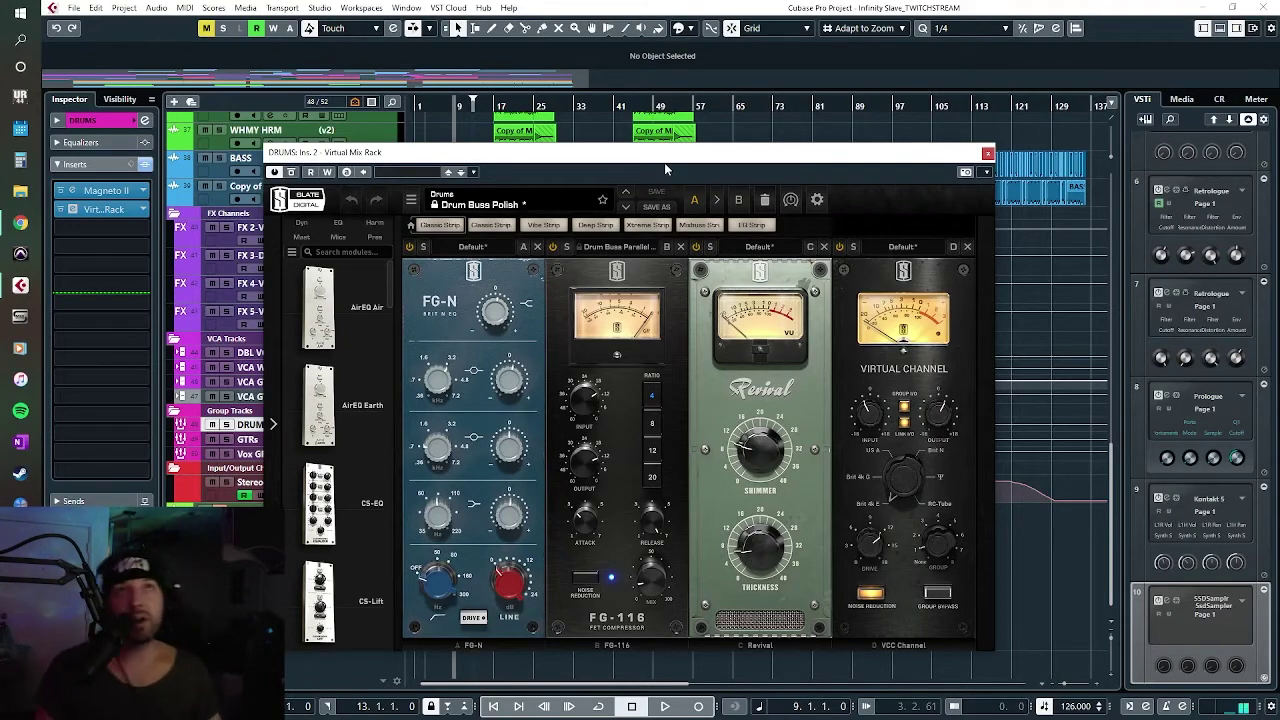
{"action": "left_click_drag", "start_coordinate": [664, 162], "coordinate": [670, 119]}
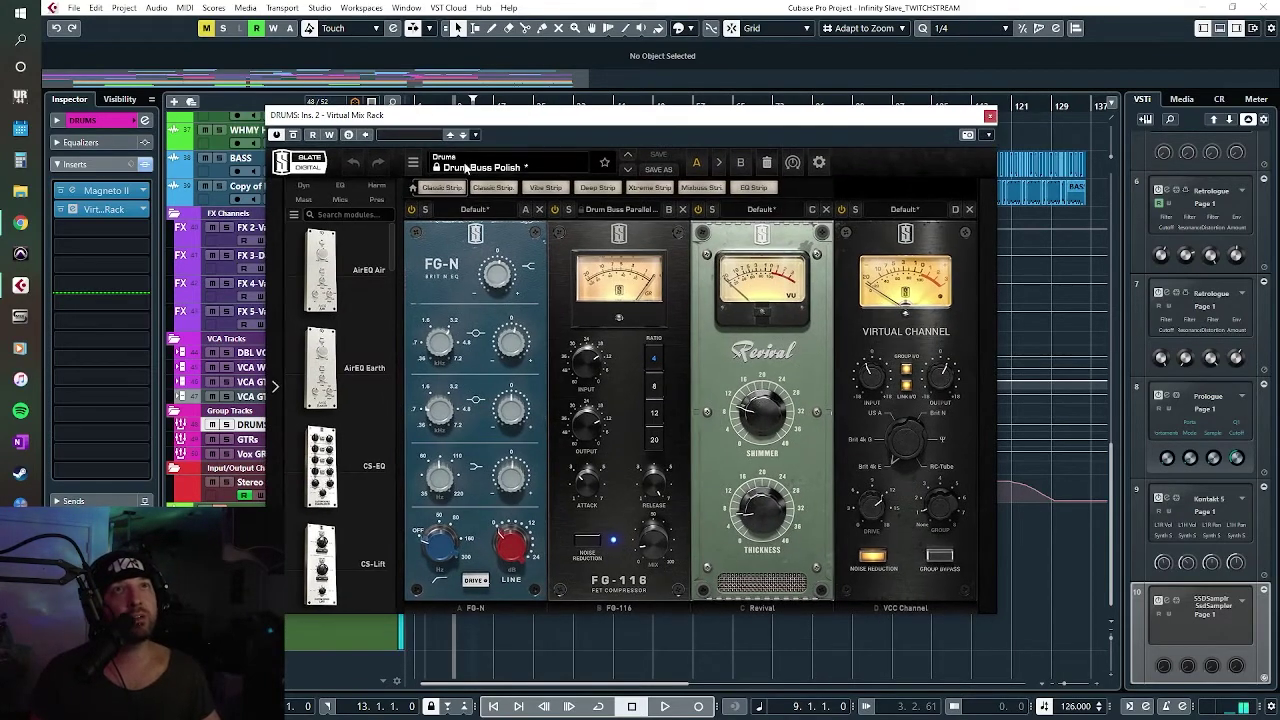
Step: Show the Drums factory presets of the Virtual Mix Rack and close the list without choosing another preset
{"action": "left_click", "coordinate": [527, 169]}
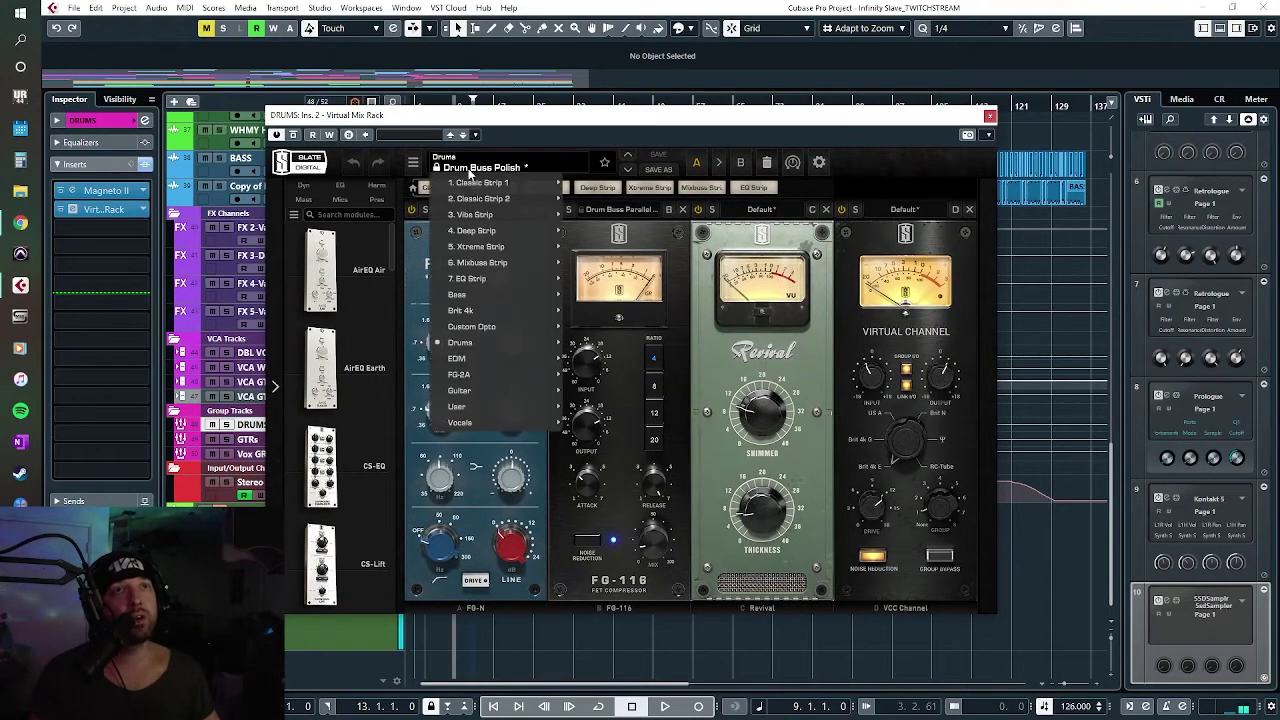
{"action": "mouse_move", "coordinate": [480, 342]}
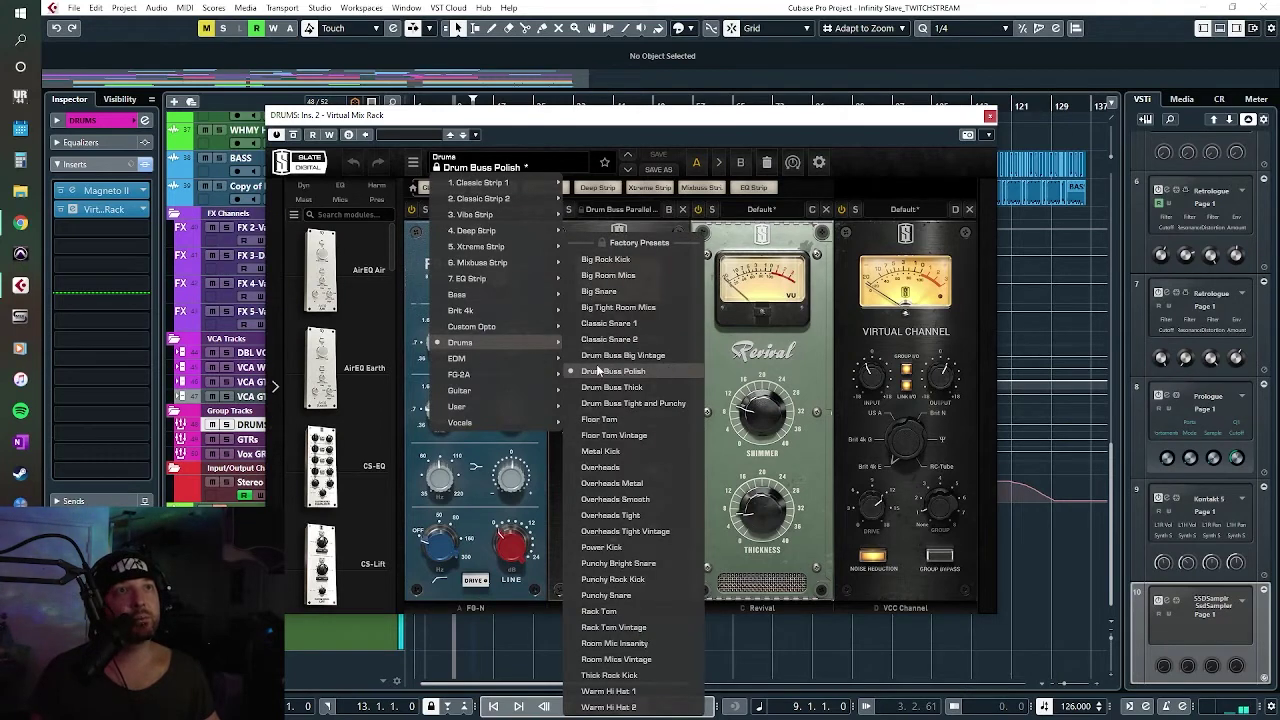
{"action": "left_click", "coordinate": [672, 114]}
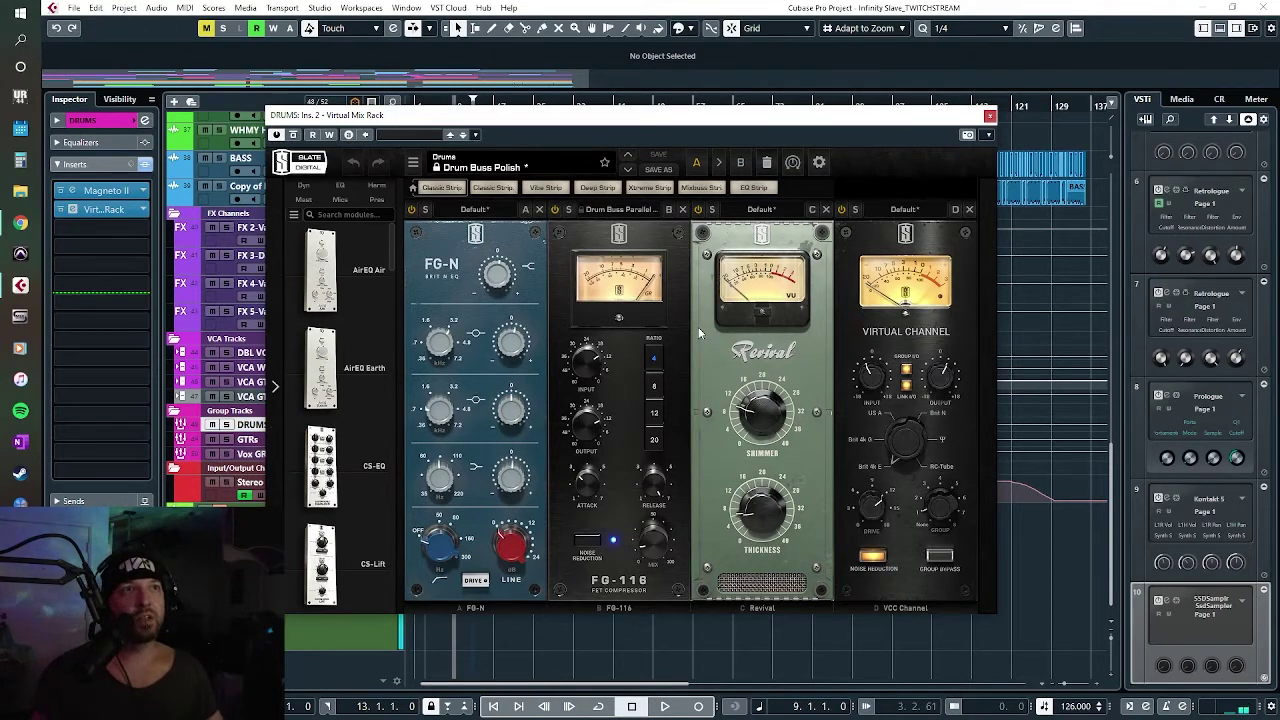
Step: Remove the FG-116 compressor from the DRUMS mix rack and undo the removal
{"action": "left_click", "coordinate": [683, 209]}
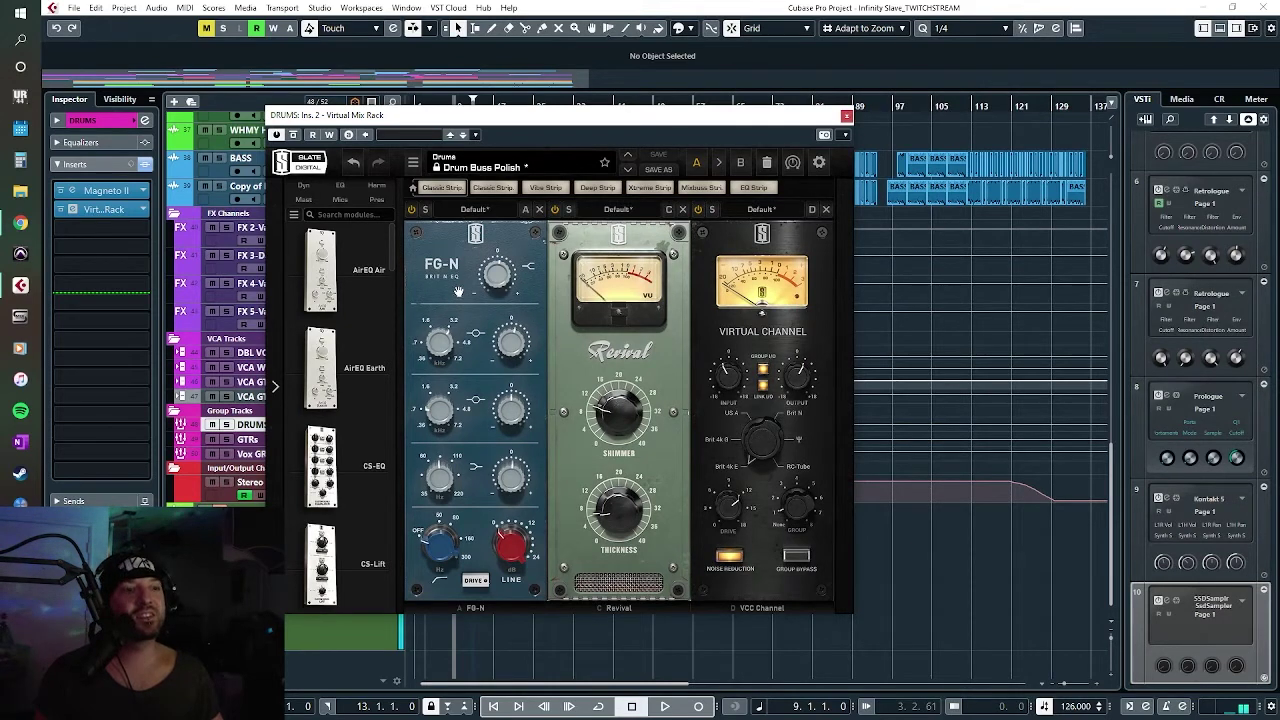
{"action": "mouse_move", "coordinate": [808, 380]}
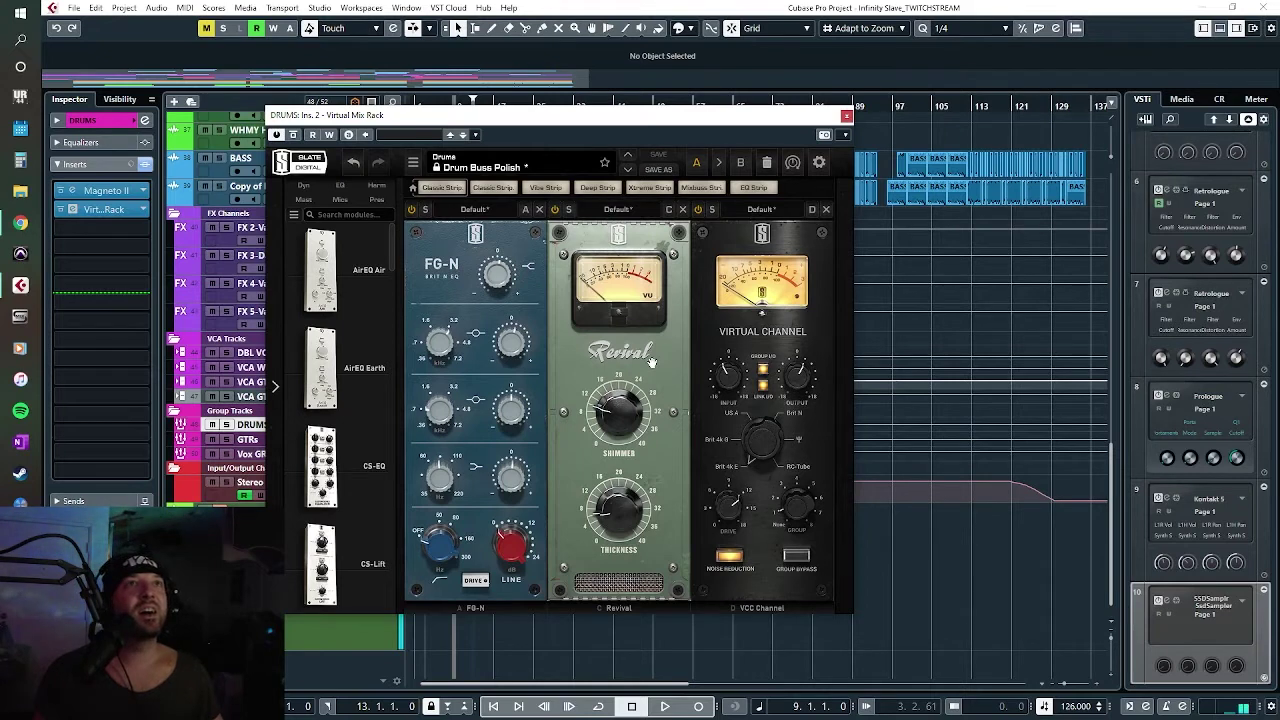
{"action": "left_click", "coordinate": [358, 166]}
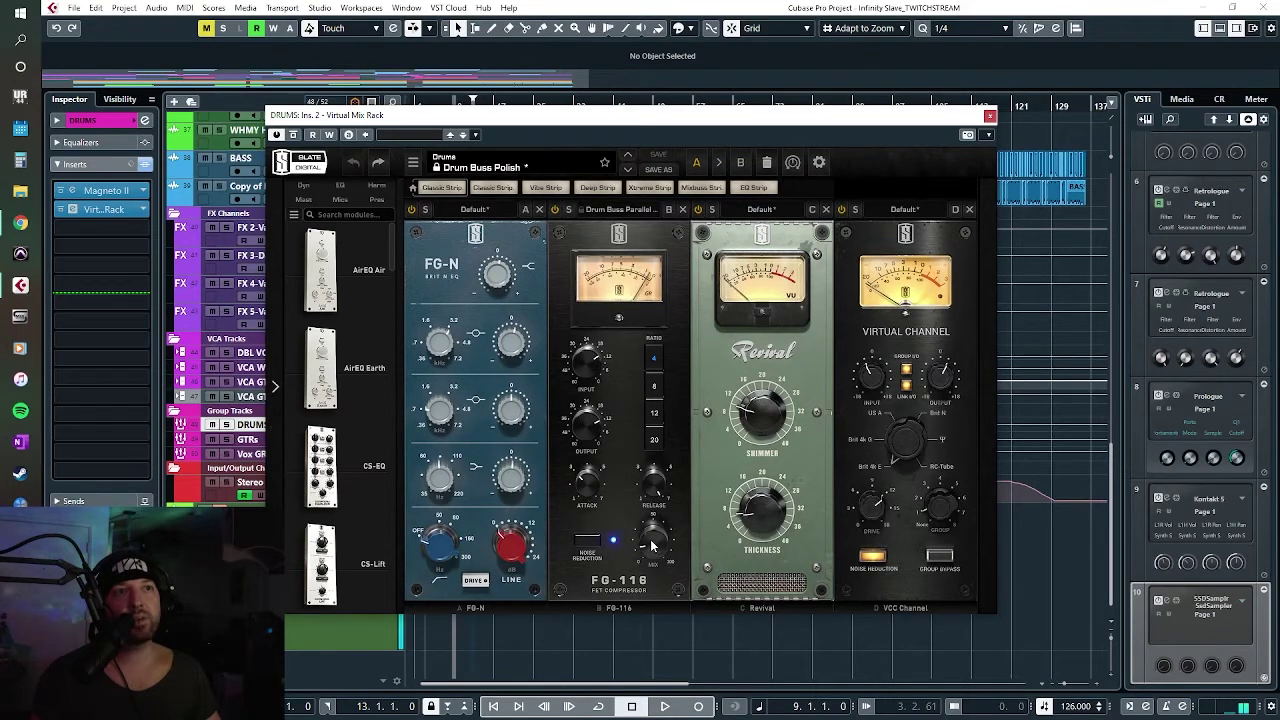
Step: Play the drums from bar 9 while raising the FG-116 compressor's mix to 100% and bringing it back to about 17%
{"action": "mouse_move", "coordinate": [652, 545]}
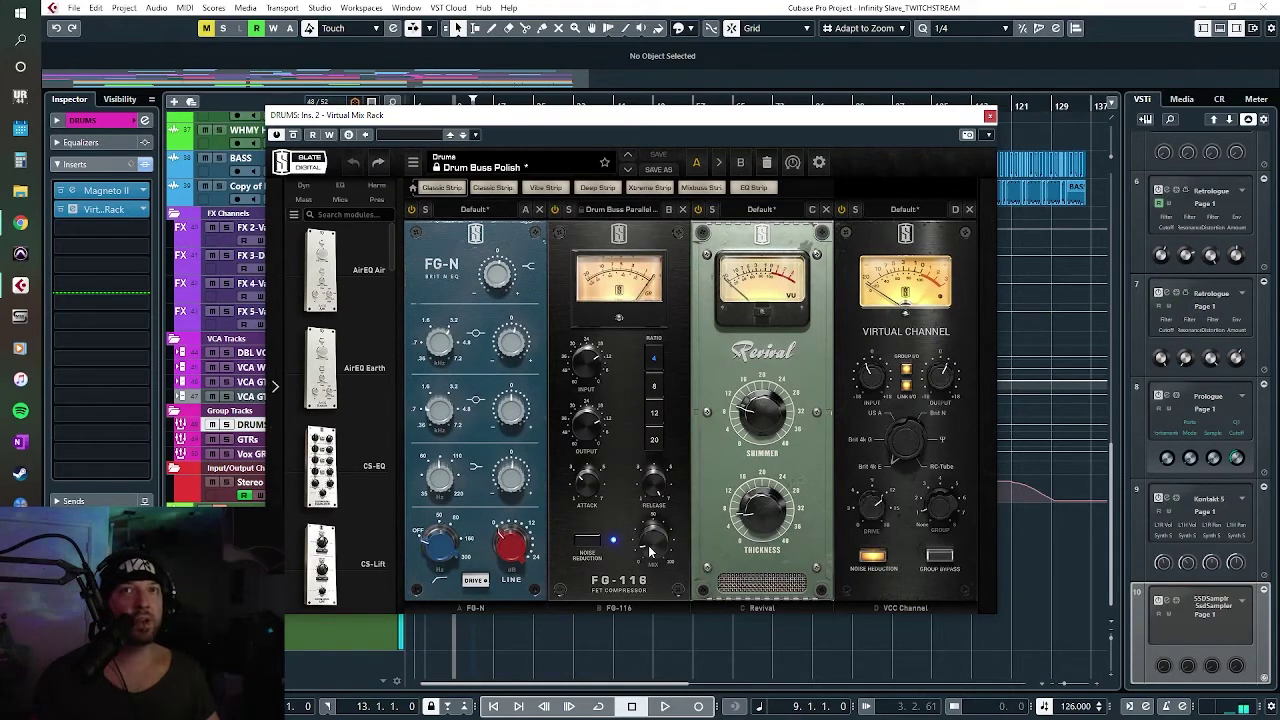
{"action": "key", "text": "space"}
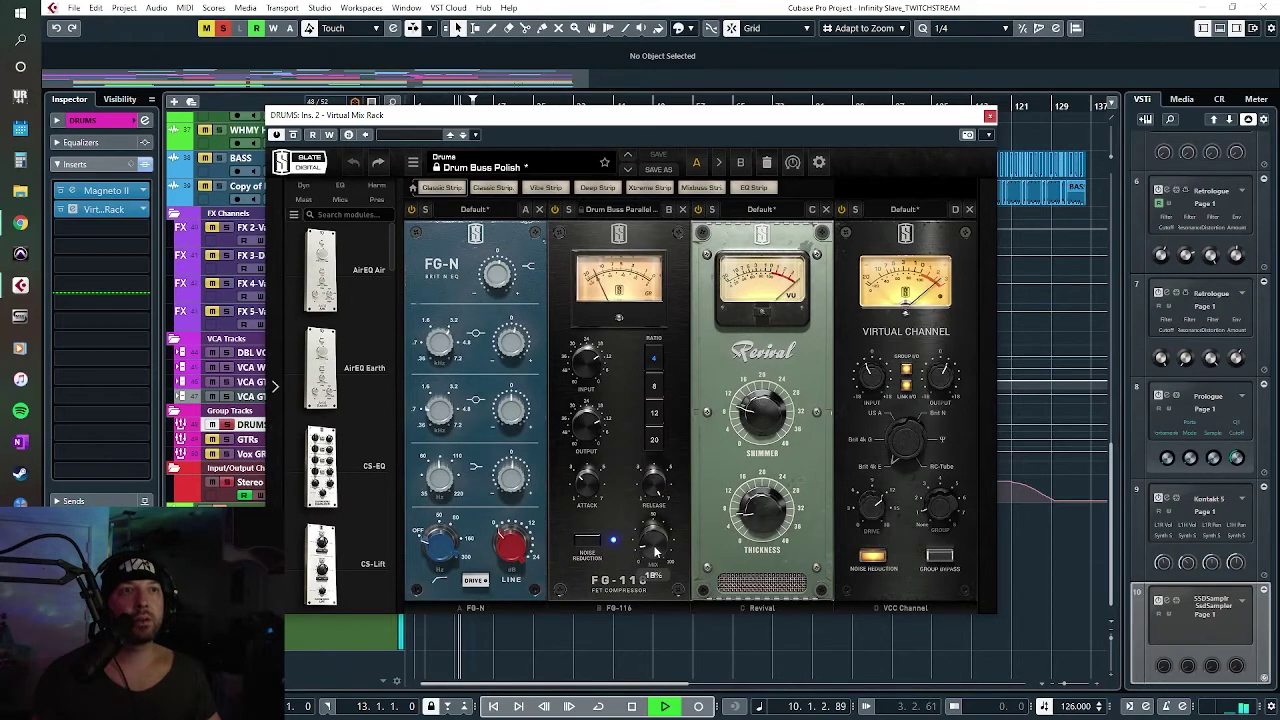
{"action": "left_click_drag", "start_coordinate": [656, 551], "coordinate": [669, 420]}
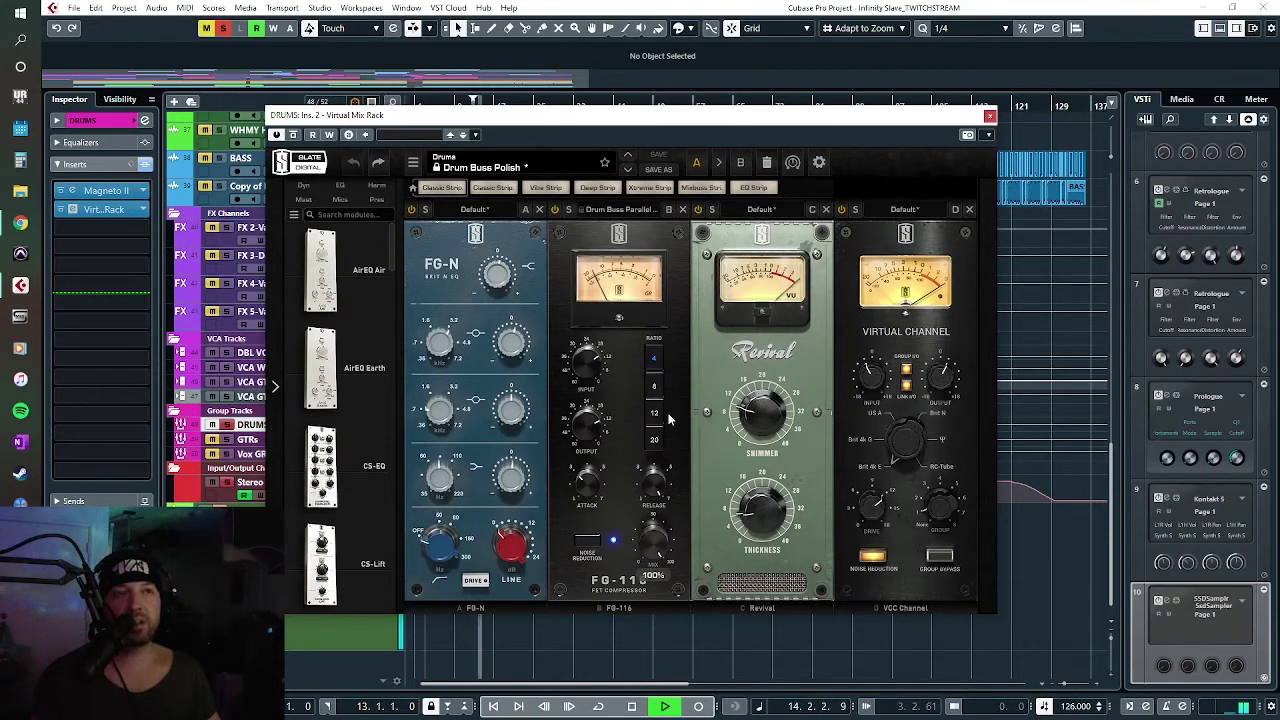
{"action": "left_click_drag", "start_coordinate": [669, 420], "coordinate": [665, 563]}
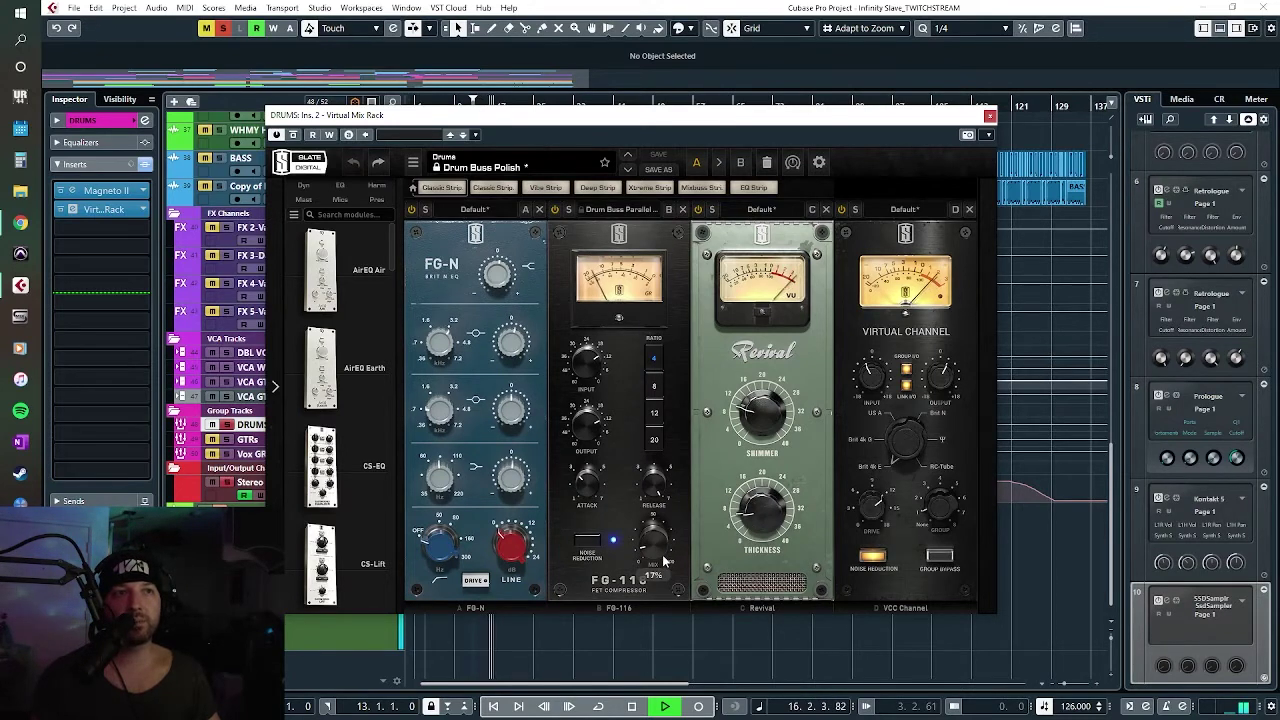
{"action": "left_click_drag", "start_coordinate": [665, 563], "coordinate": [666, 562]}
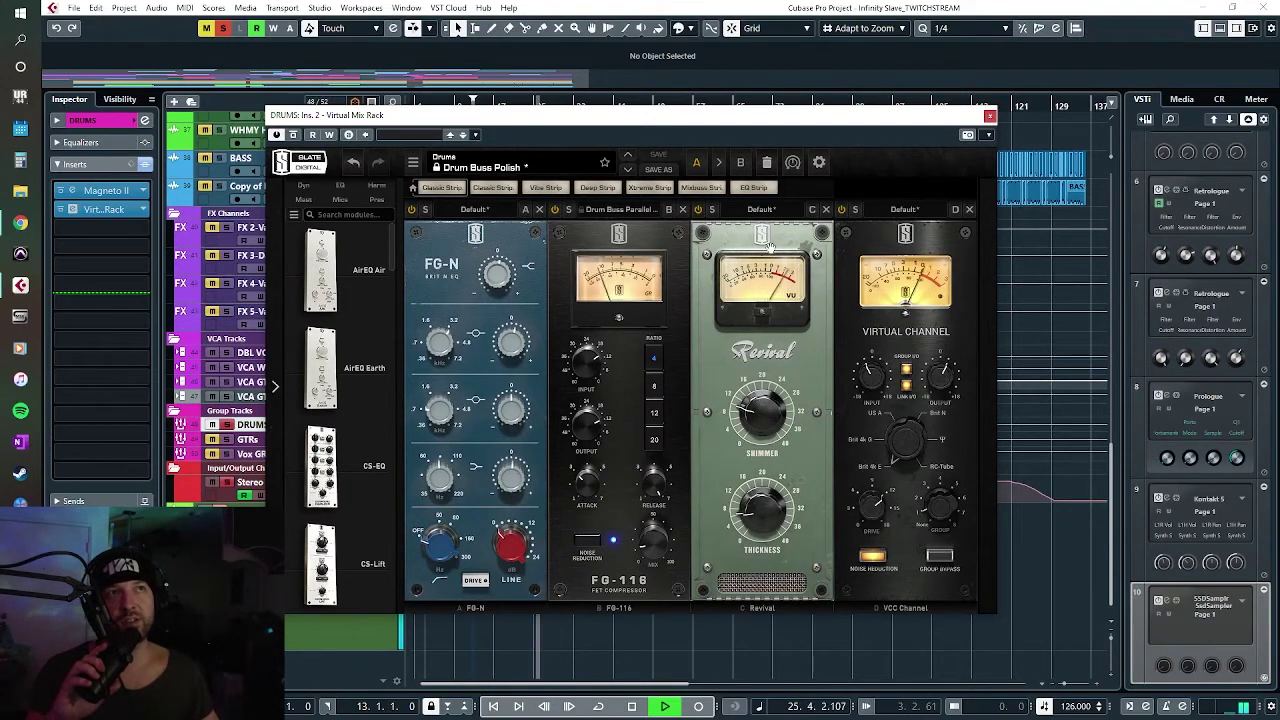
Step: Point out the Revival and Virtual Channel modules during playback, close the DRUMS mix rack and stop playback
{"action": "mouse_move", "coordinate": [752, 408]}
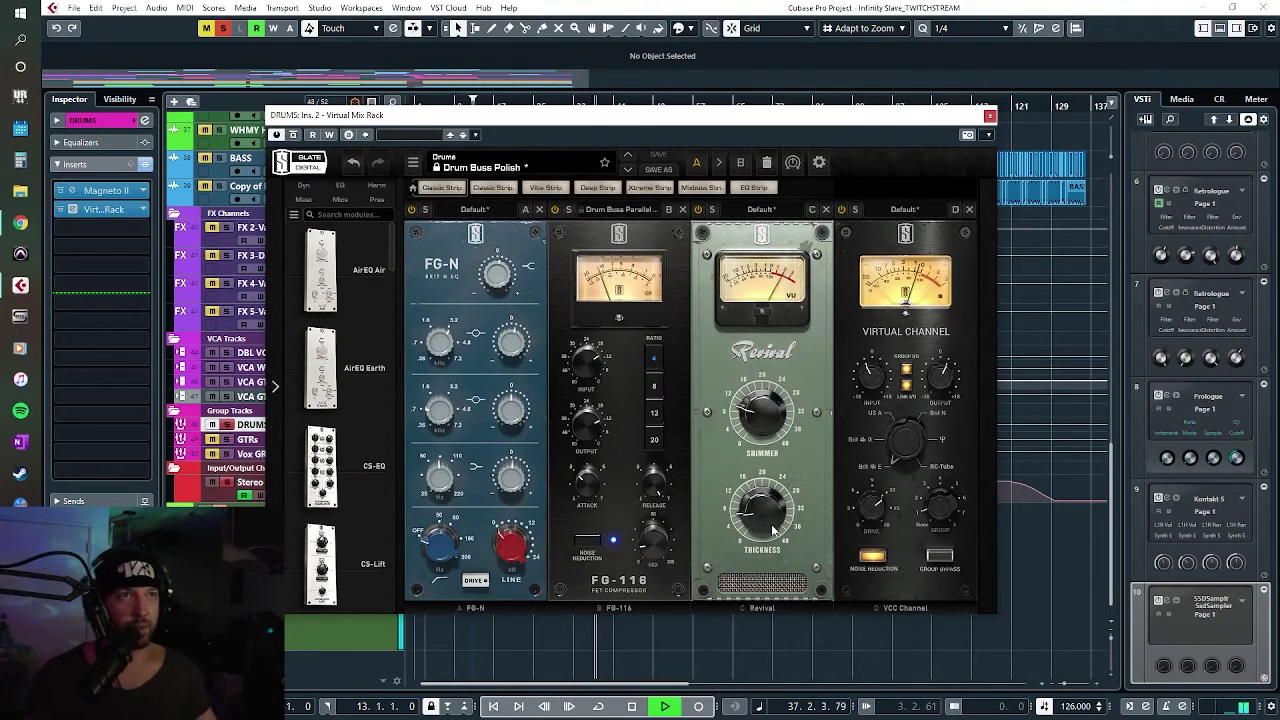
{"action": "mouse_move", "coordinate": [760, 540]}
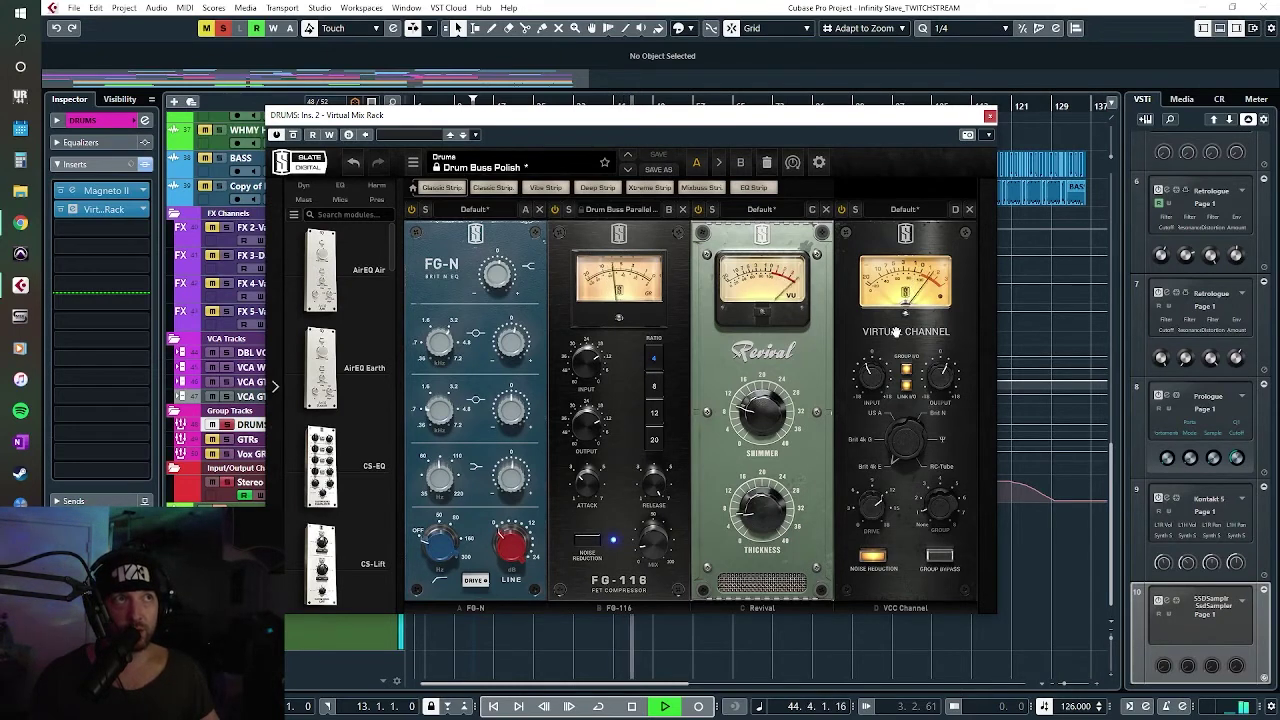
{"action": "left_click", "coordinate": [989, 117]}
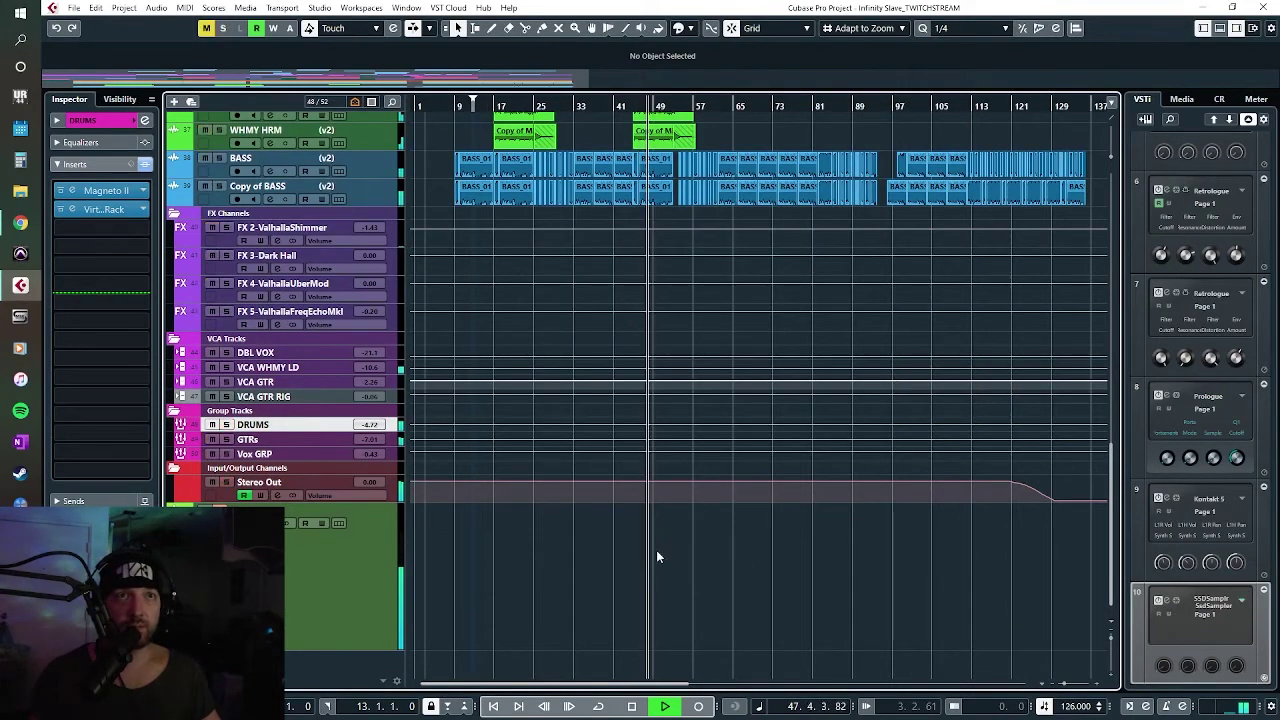
{"action": "key", "text": "space"}
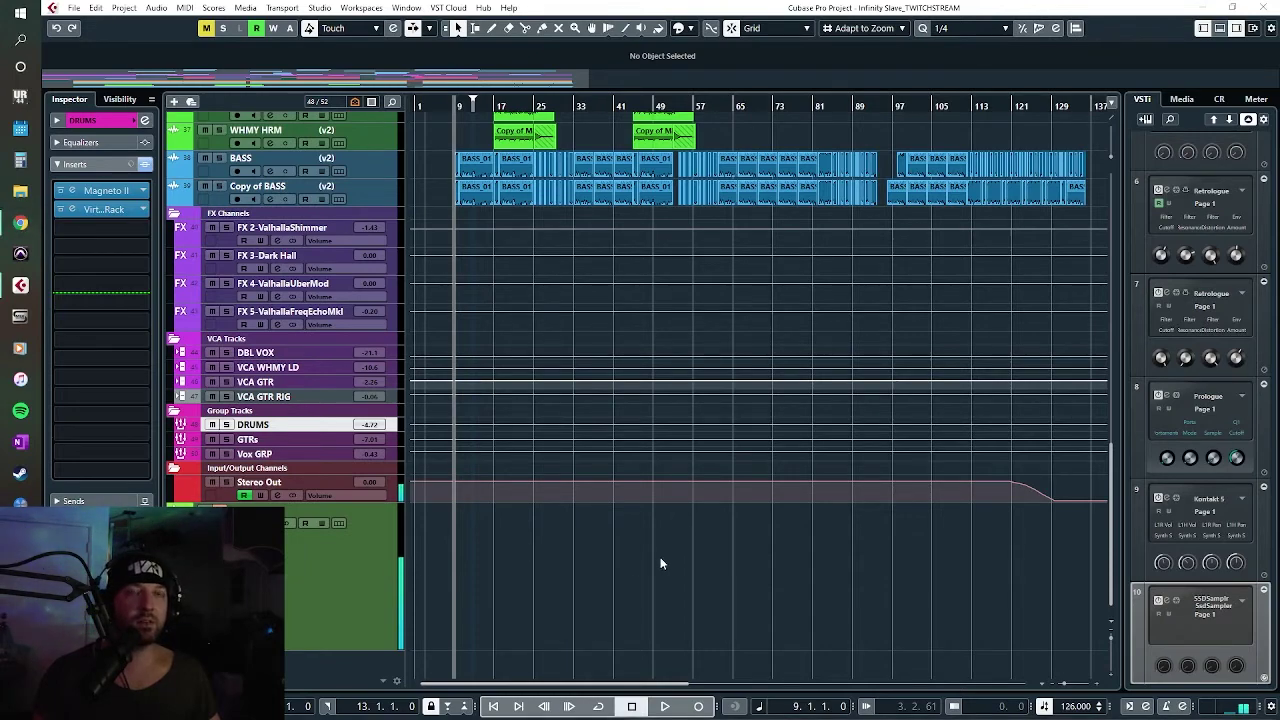
Step: Look through the whole arrangement, from the vocal and synth tracks down to the guitar, bass, FX and group tracks
{"action": "scroll", "coordinate": [665, 578], "scroll_direction": "up", "scroll_amount": 5}
{"action": "scroll", "coordinate": [673, 590], "scroll_direction": "up", "scroll_amount": 5}
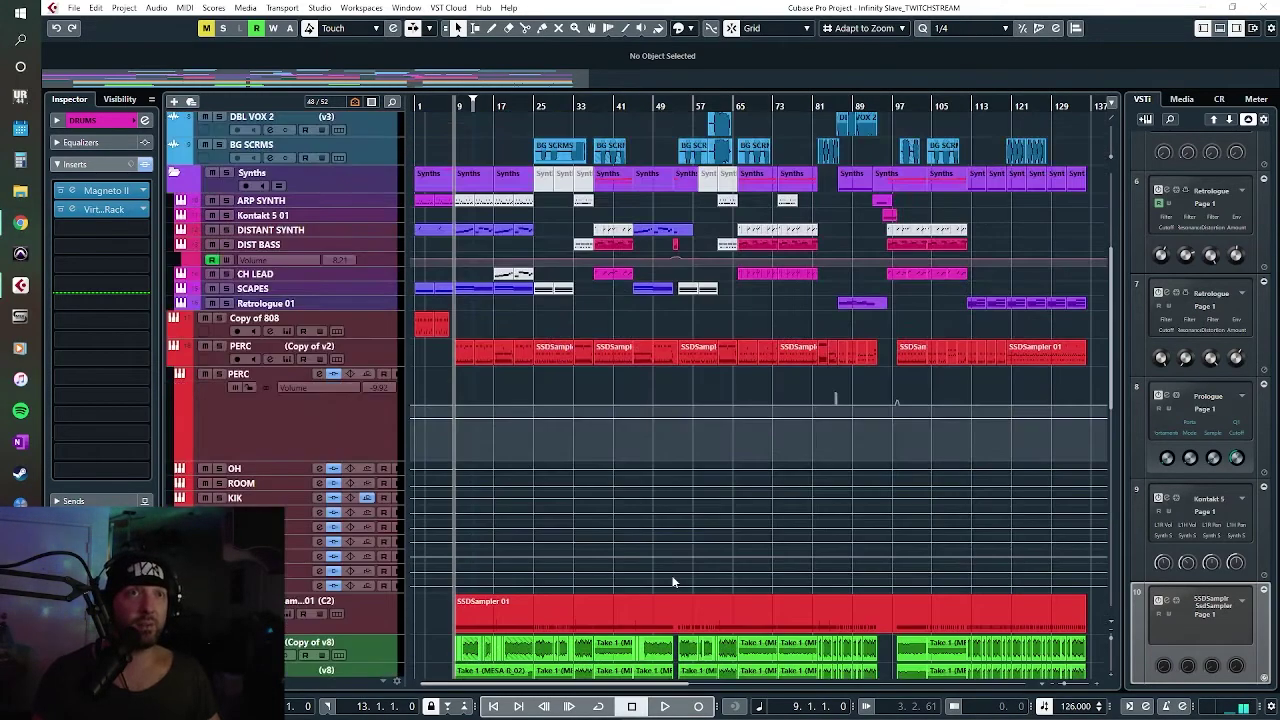
{"action": "scroll", "coordinate": [689, 628], "scroll_direction": "down", "scroll_amount": 10}
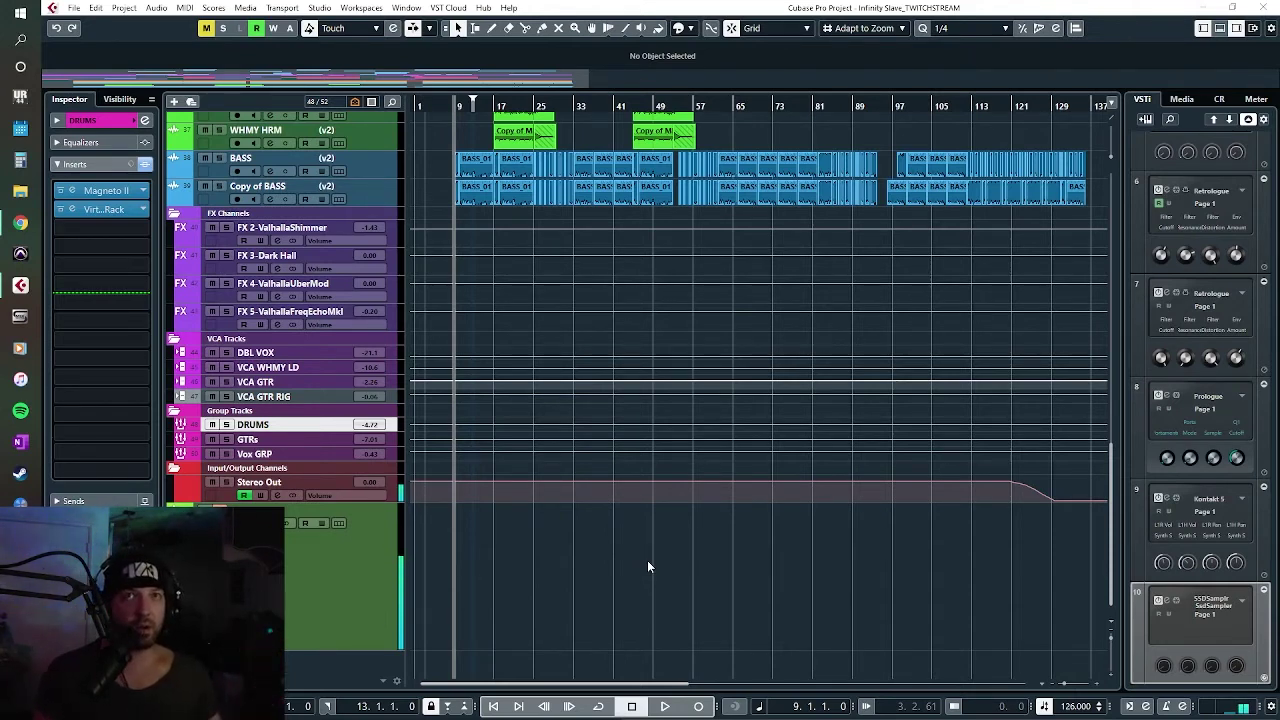
{"action": "scroll", "coordinate": [647, 560], "scroll_direction": "up", "scroll_amount": 5}
{"action": "scroll", "coordinate": [648, 558], "scroll_direction": "up", "scroll_amount": 5}
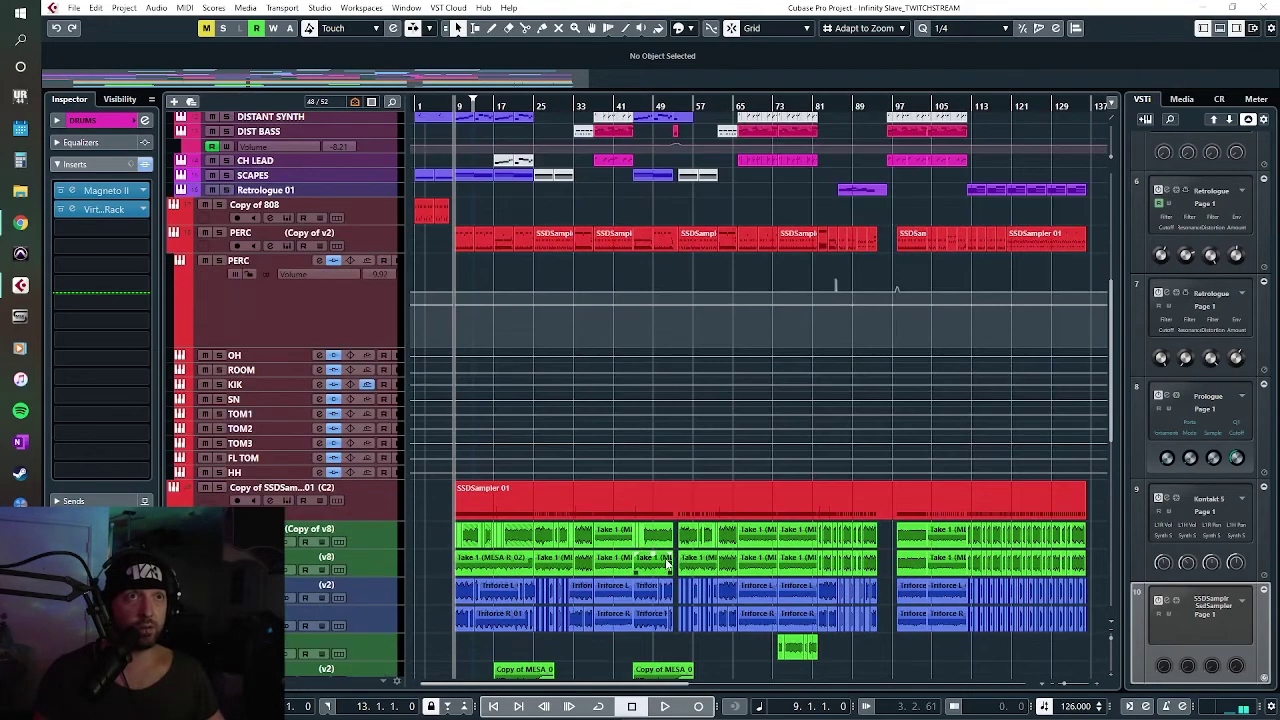
{"action": "scroll", "coordinate": [650, 327], "scroll_direction": "up", "scroll_amount": 1}
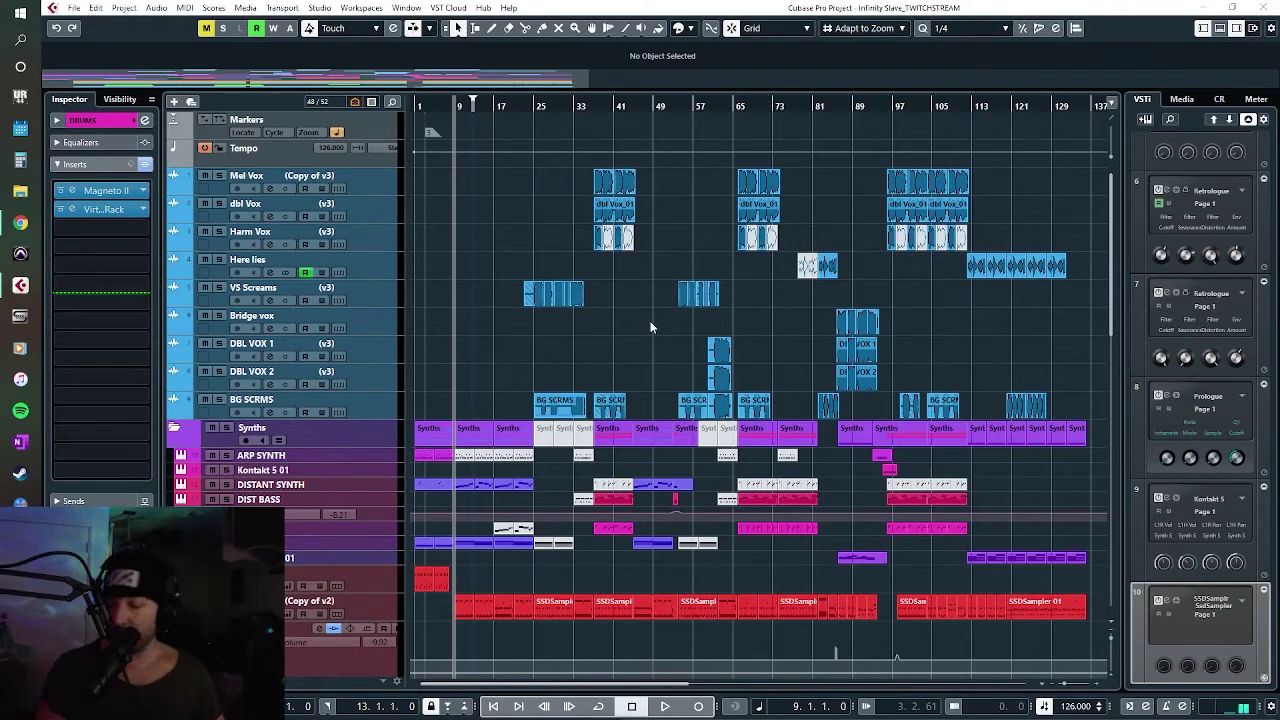
{"action": "scroll", "coordinate": [650, 321], "scroll_direction": "down", "scroll_amount": 20}
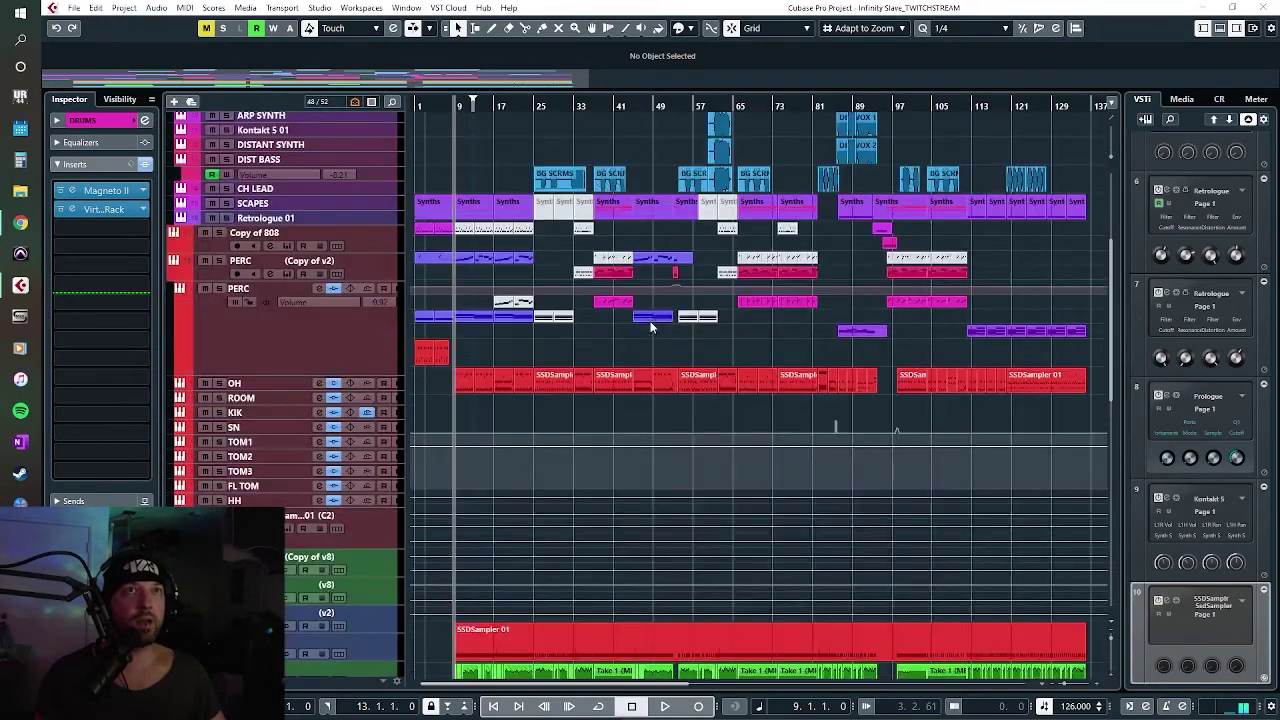
{"action": "scroll", "coordinate": [650, 321], "scroll_direction": "up", "scroll_amount": 20}
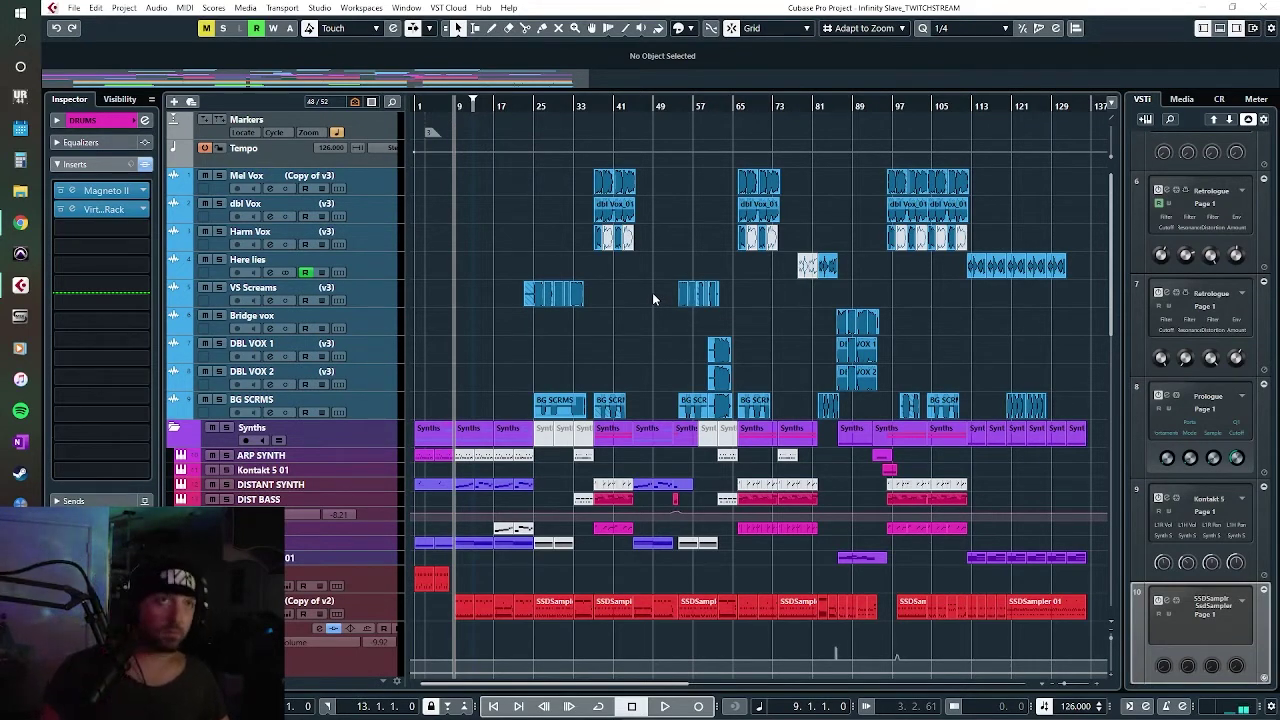
{"action": "scroll", "coordinate": [652, 292], "scroll_direction": "down", "scroll_amount": 15}
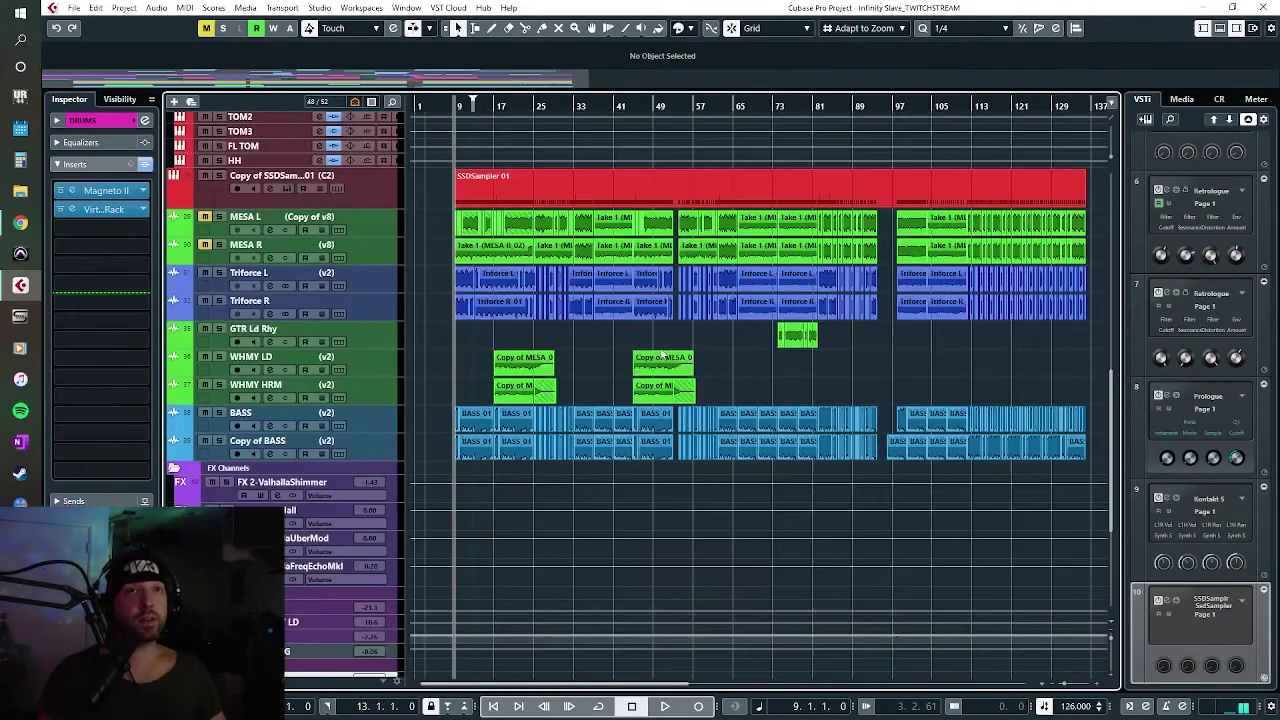
{"action": "scroll", "coordinate": [640, 552], "scroll_direction": "down", "scroll_amount": 5}
{"action": "scroll", "coordinate": [672, 555], "scroll_direction": "up", "scroll_amount": 15}
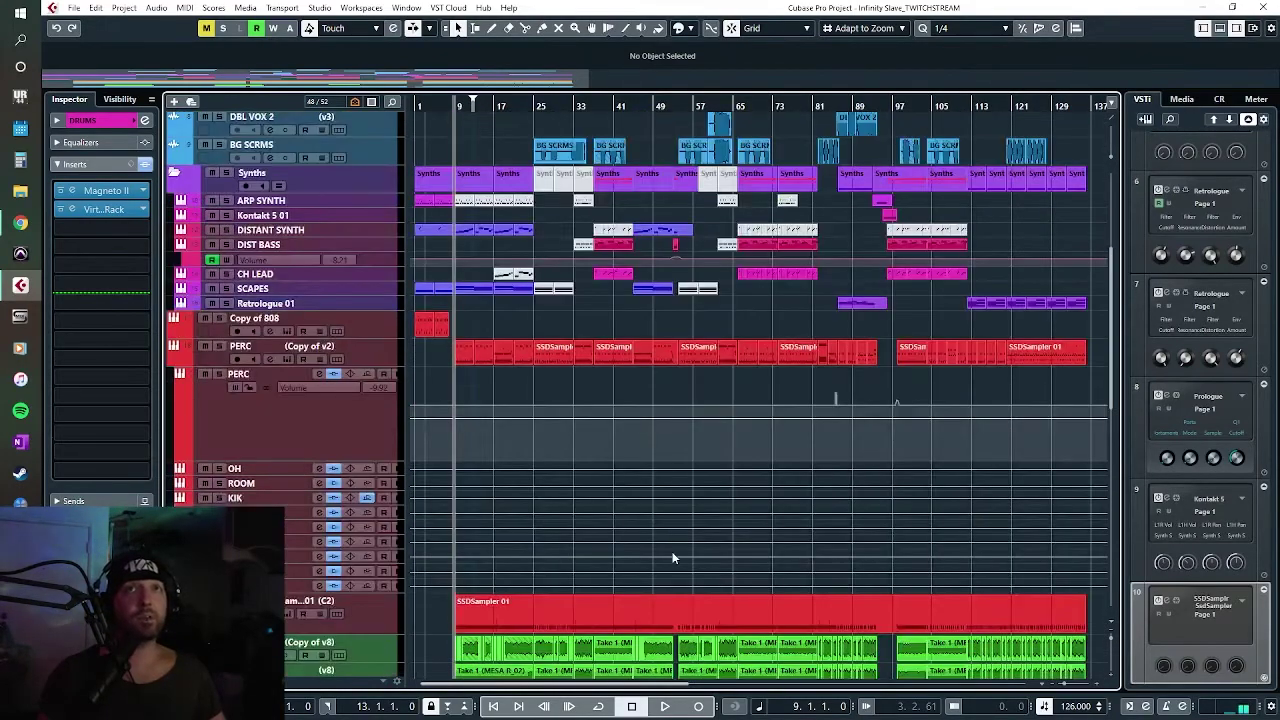
{"action": "scroll", "coordinate": [674, 552], "scroll_direction": "up", "scroll_amount": 4}
{"action": "scroll", "coordinate": [621, 324], "scroll_direction": "up", "scroll_amount": 5}
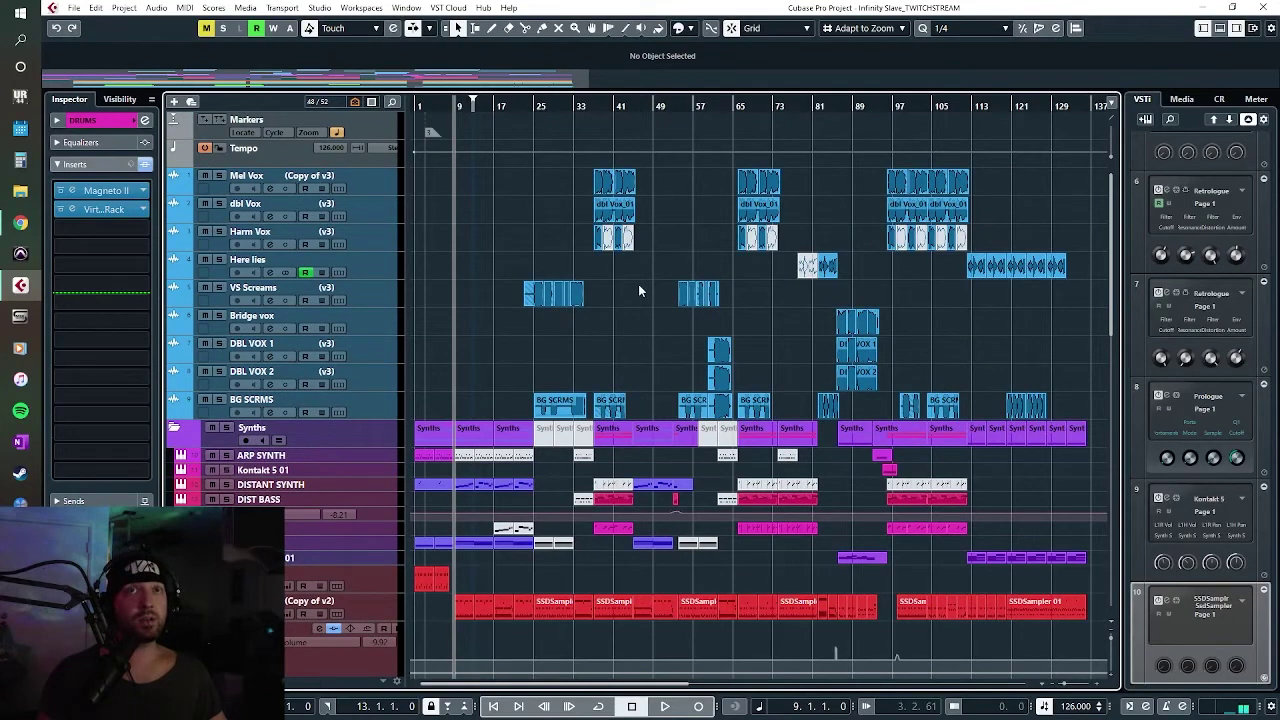
Step: Solo the MESA L and MESA R guitar tracks and play them from bar 9, jumping to bar 39 during playback
{"action": "scroll", "coordinate": [639, 290], "scroll_direction": "down", "scroll_amount": 5}
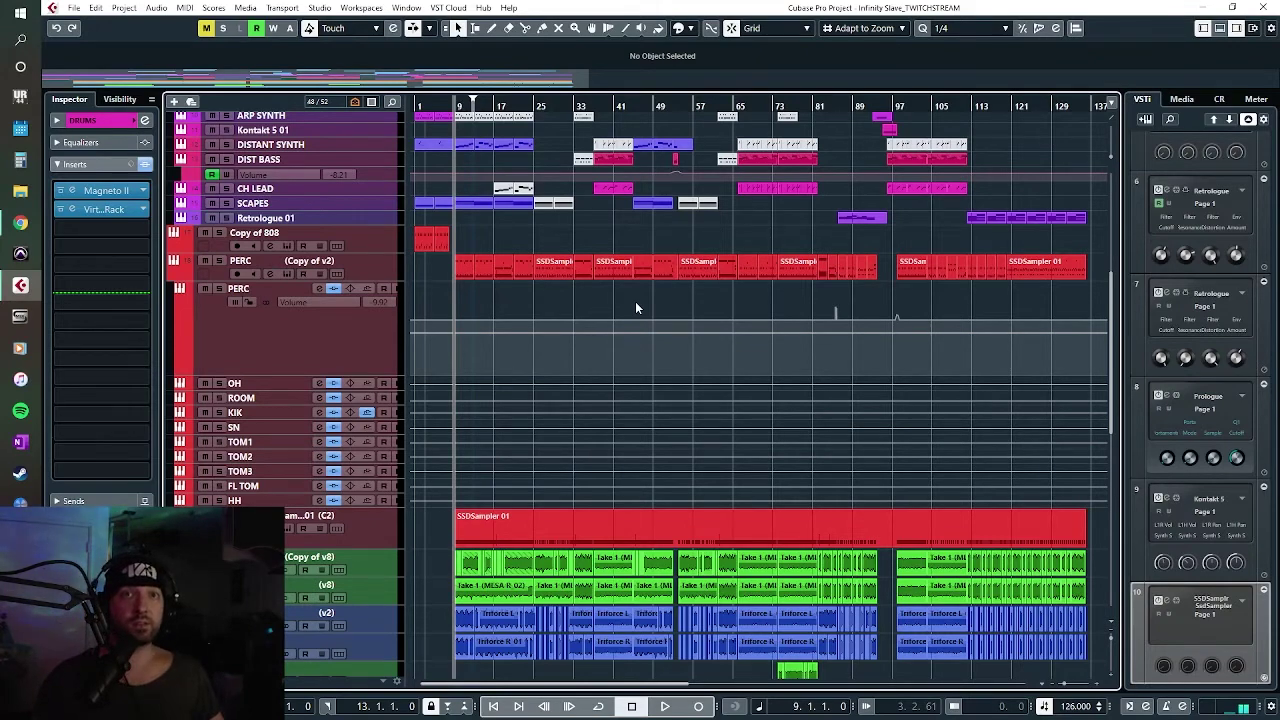
{"action": "scroll", "coordinate": [635, 308], "scroll_direction": "down", "scroll_amount": 3}
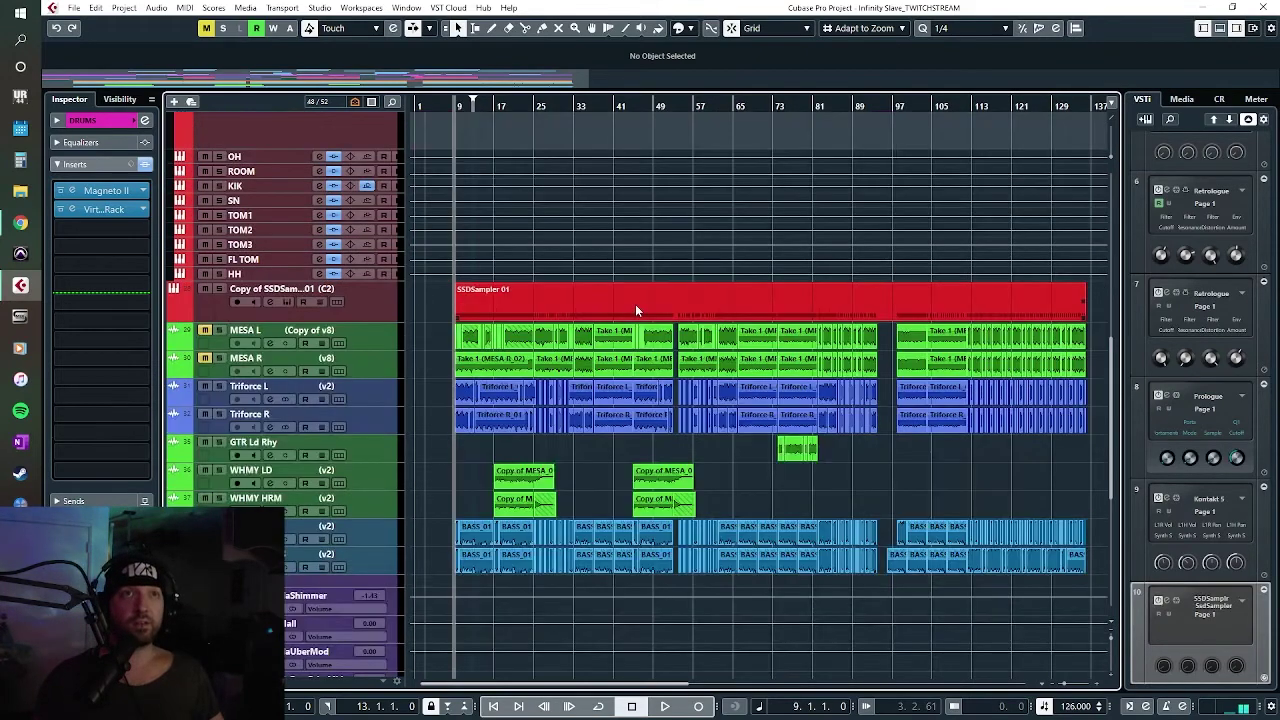
{"action": "left_click", "coordinate": [382, 330]}
{"action": "left_click", "coordinate": [377, 358]}
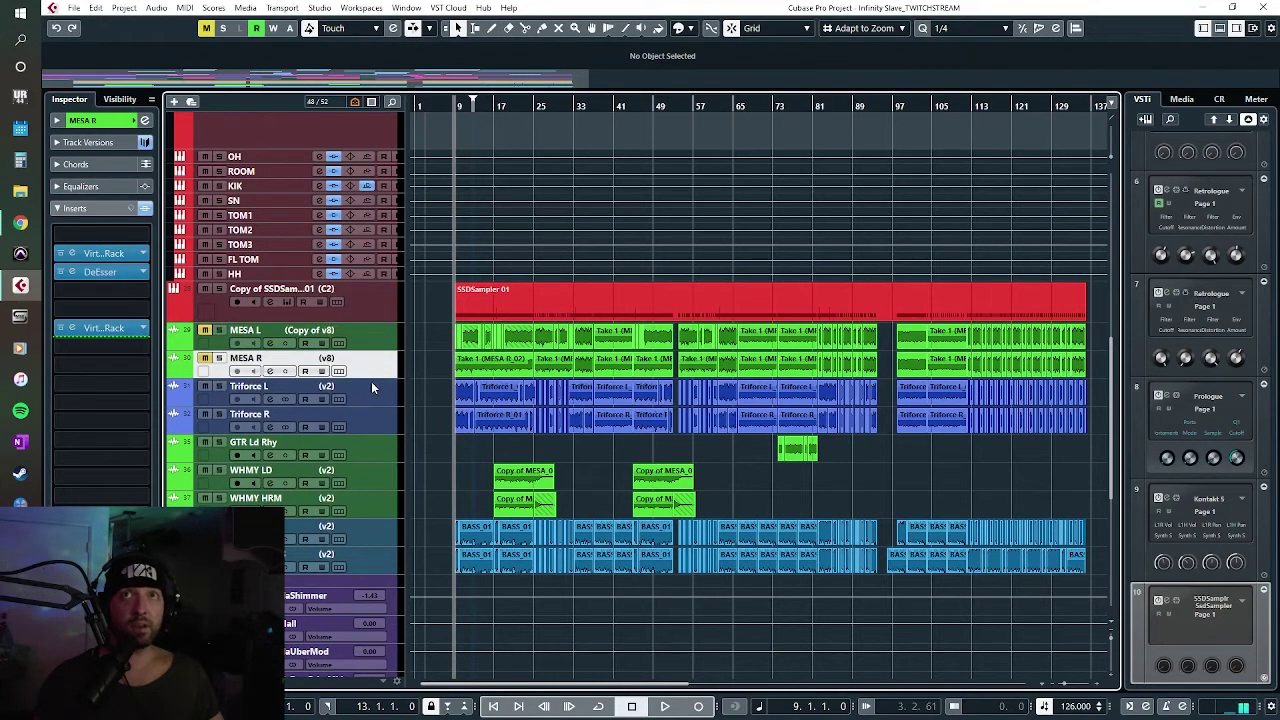
{"action": "left_click", "coordinate": [219, 330]}
{"action": "left_click", "coordinate": [219, 358]}
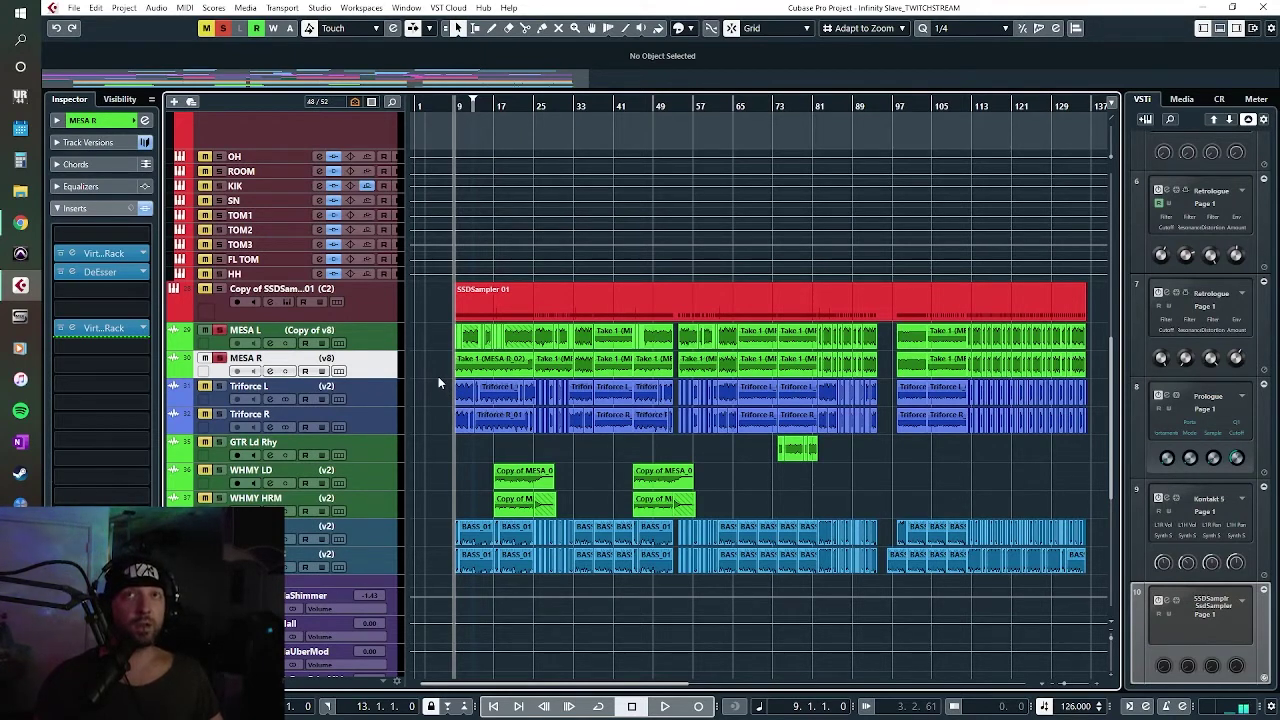
{"action": "key", "text": "space"}
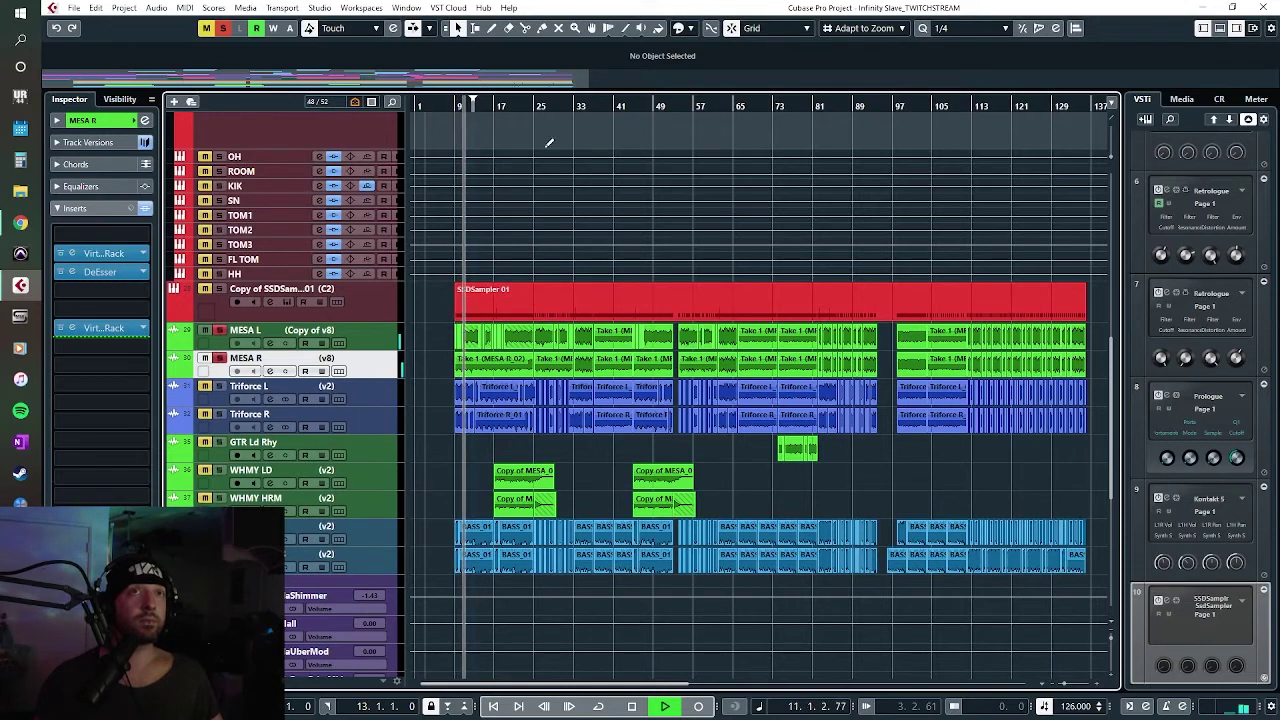
{"action": "left_click", "coordinate": [603, 106]}
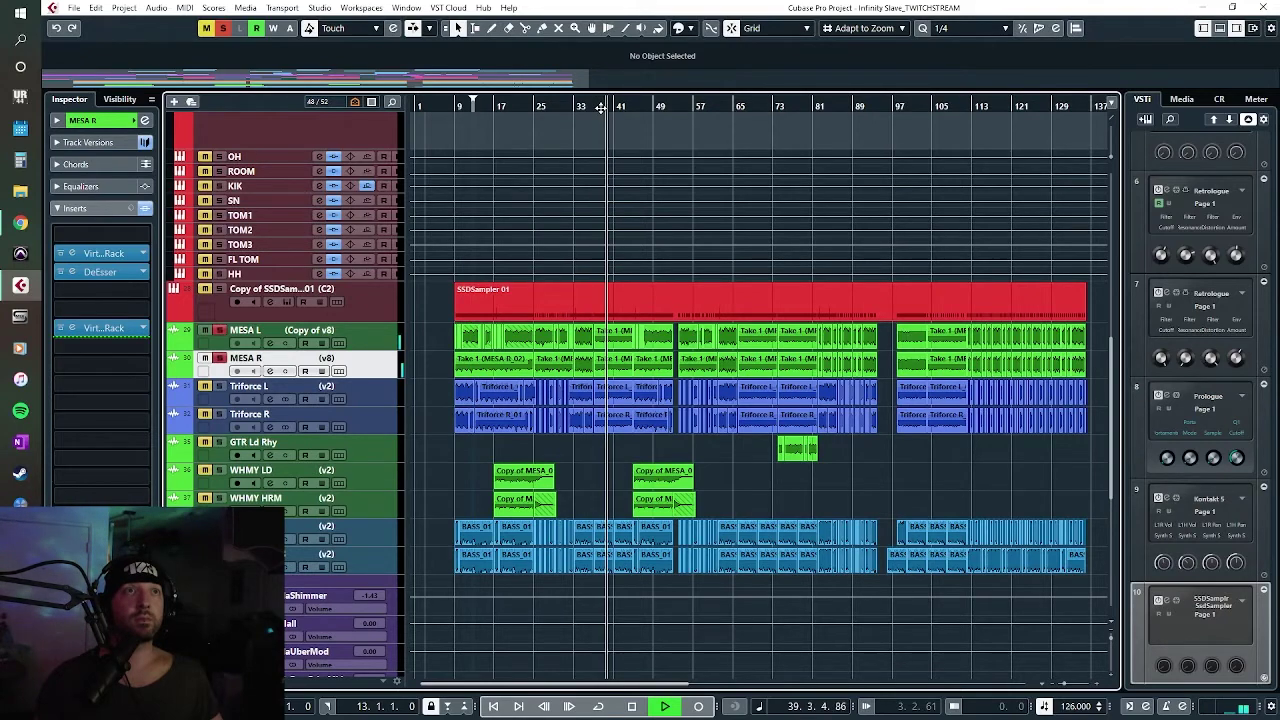
Step: Open the first Virtual Mix Rack insert on MESA R and compare the guitar with the rack bypassed and active
{"action": "left_click", "coordinate": [70, 253]}
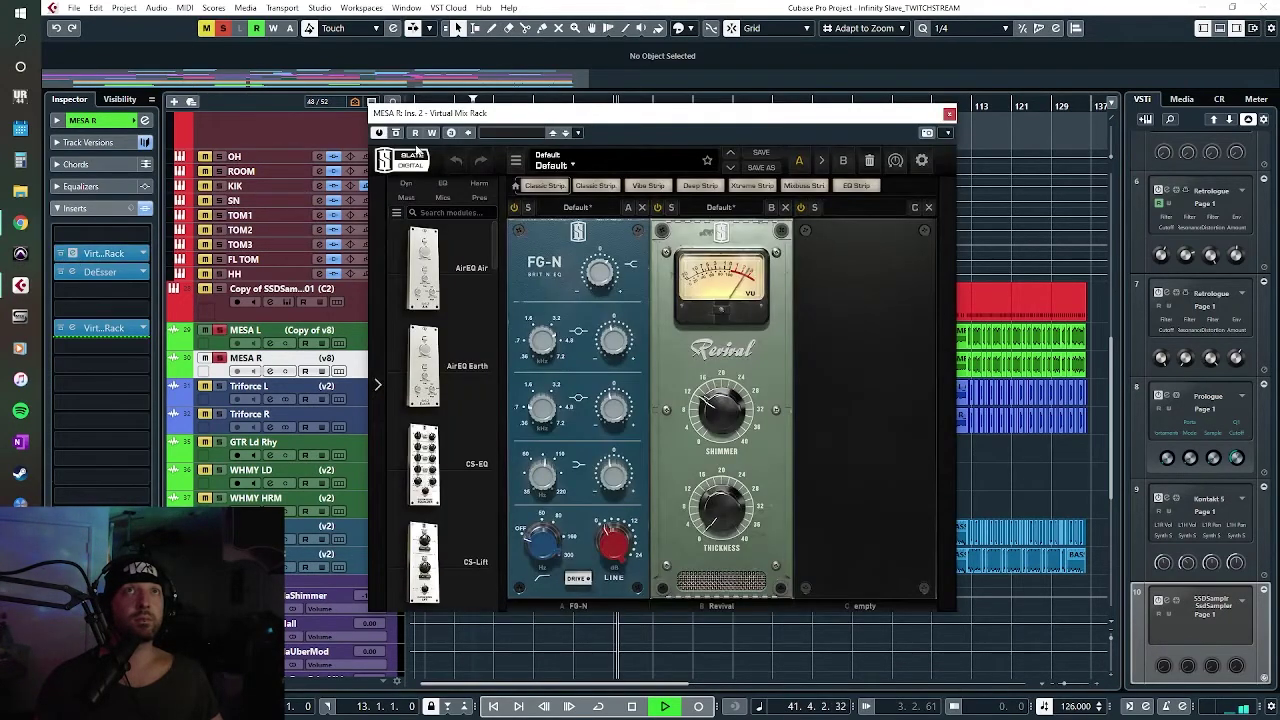
{"action": "left_click", "coordinate": [378, 133]}
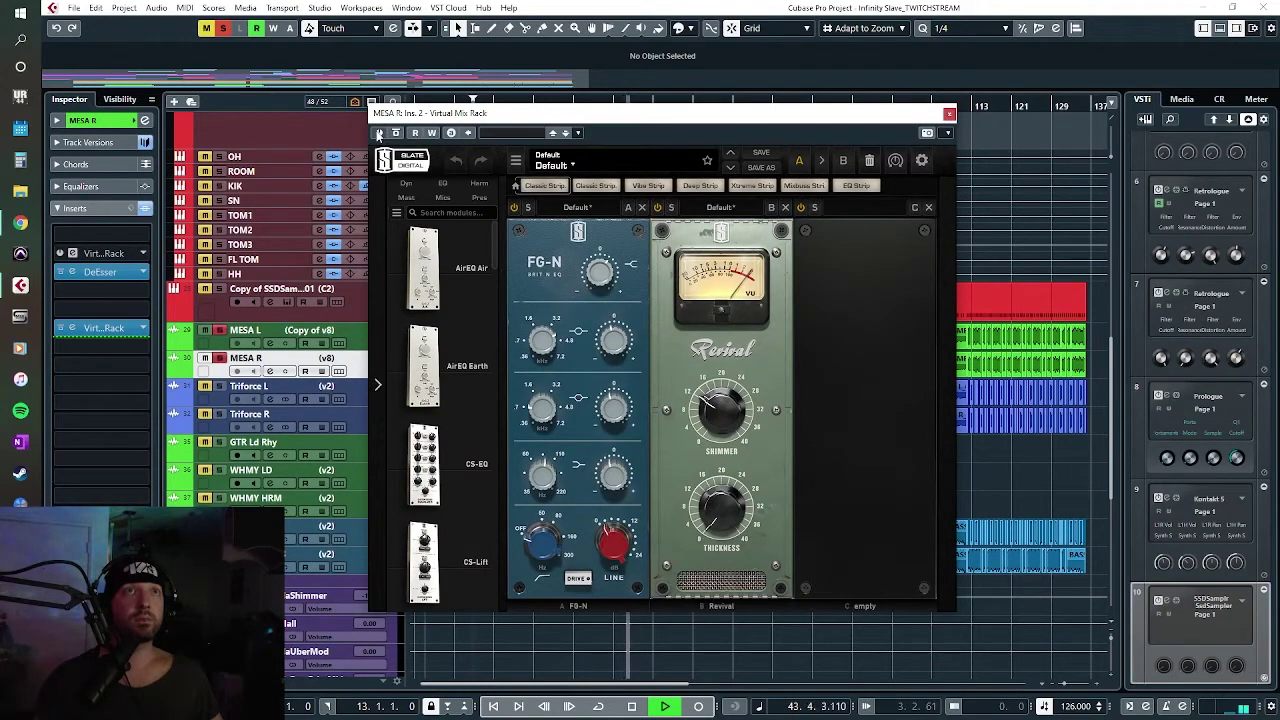
{"action": "left_click", "coordinate": [378, 133]}
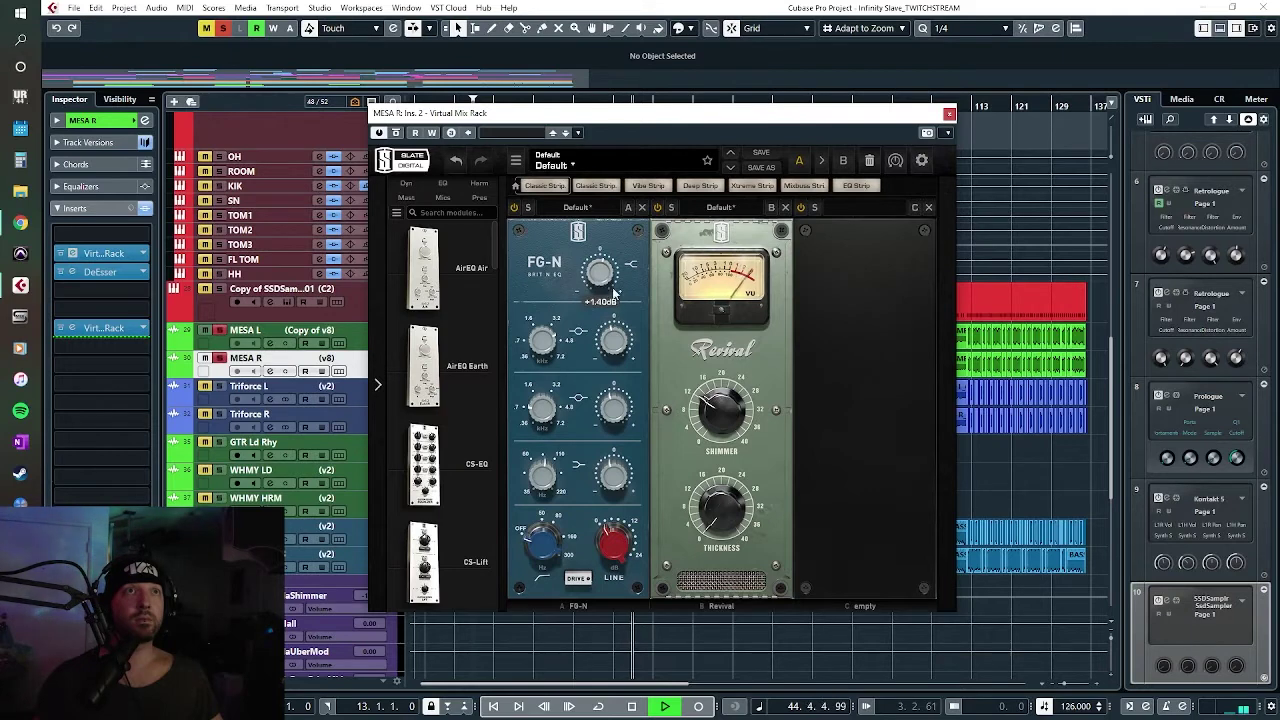
Step: Lower the Revival Shimmer on MESA R, compare the rack bypassed and active, close it and stop playback
{"action": "left_click_drag", "start_coordinate": [728, 412], "coordinate": [733, 428]}
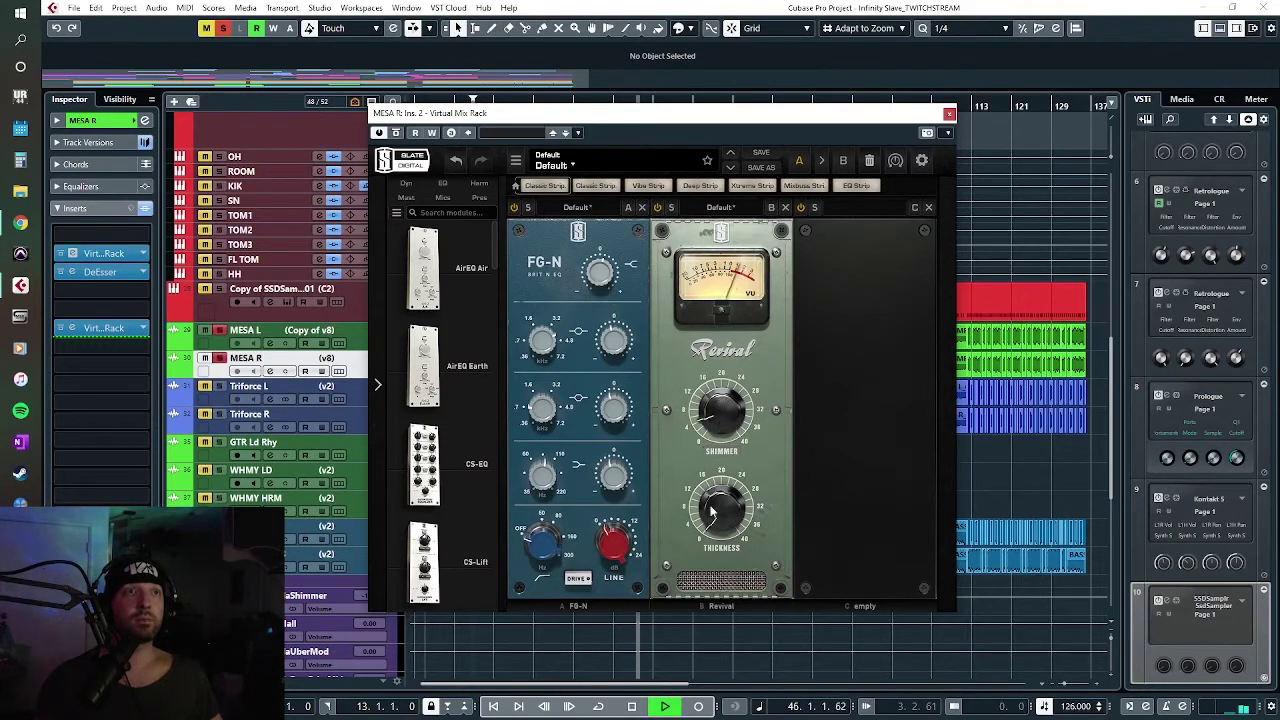
{"action": "left_click", "coordinate": [378, 133]}
{"action": "left_click", "coordinate": [378, 133]}
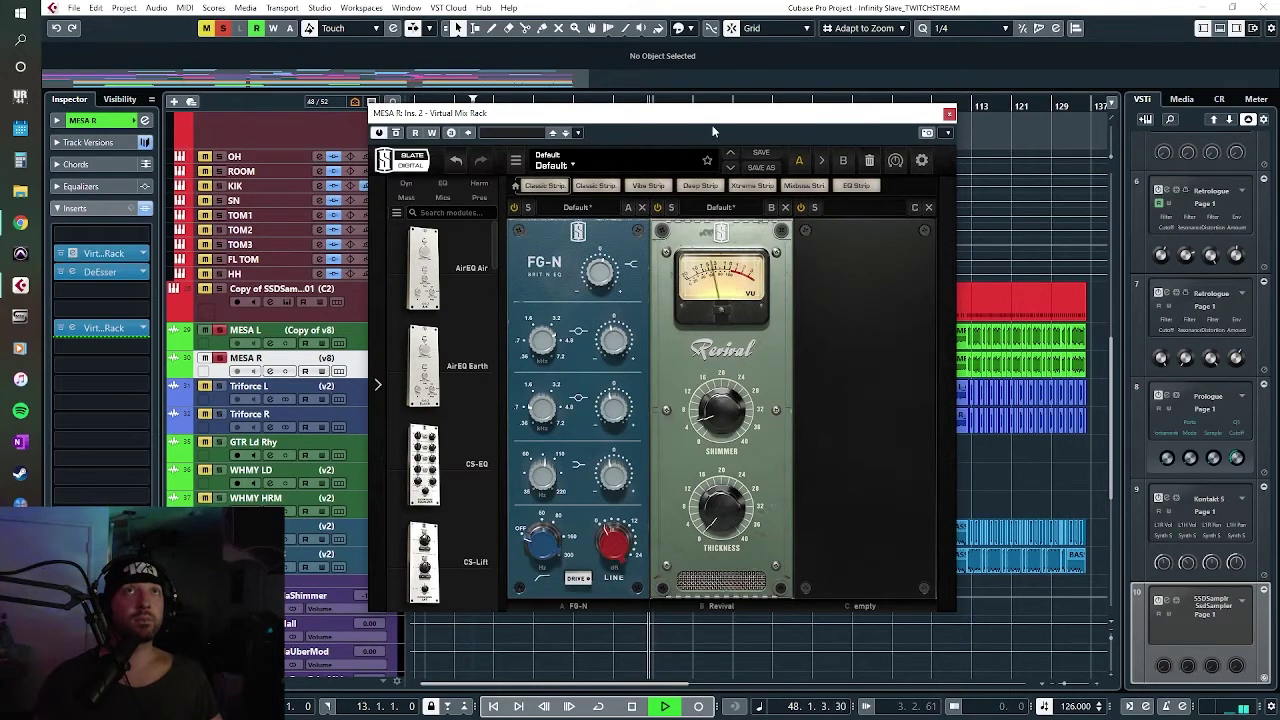
{"action": "left_click", "coordinate": [949, 113]}
{"action": "key", "text": "space"}
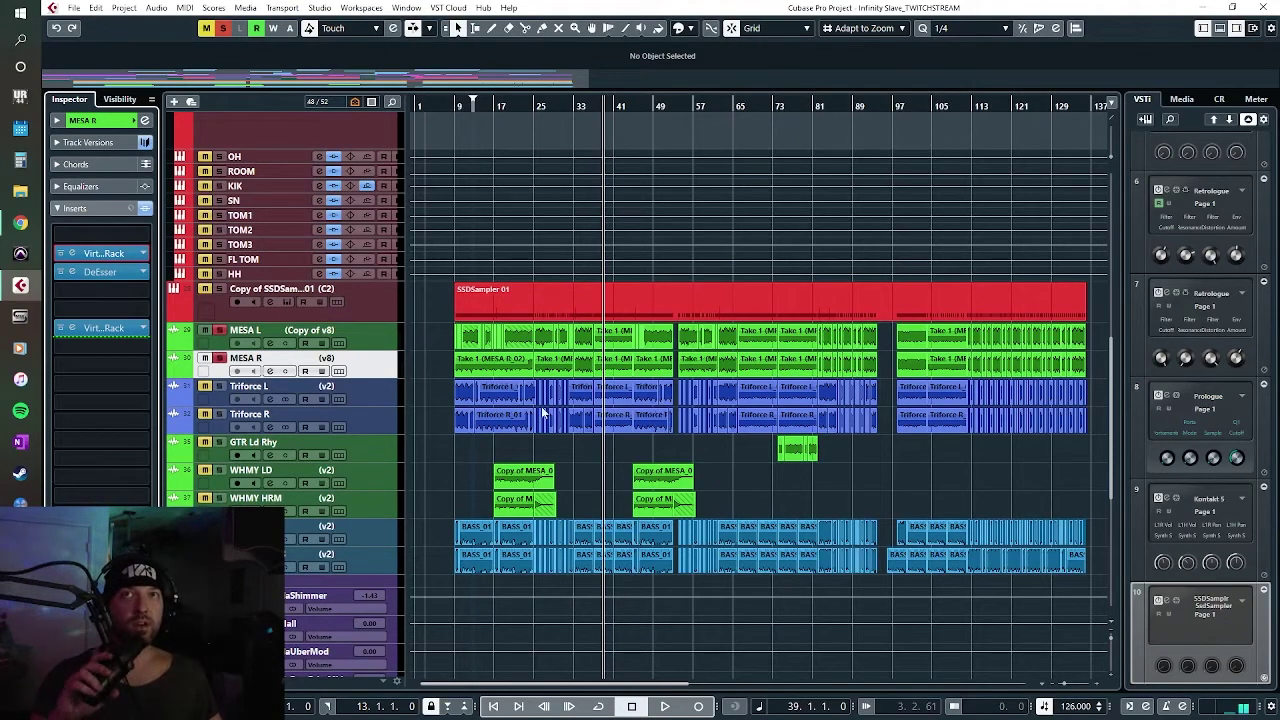
Step: Show the first Virtual Mix Rack insert and the DeEsser insert of MESA R, closing each window after viewing
{"action": "left_click", "coordinate": [72, 255]}
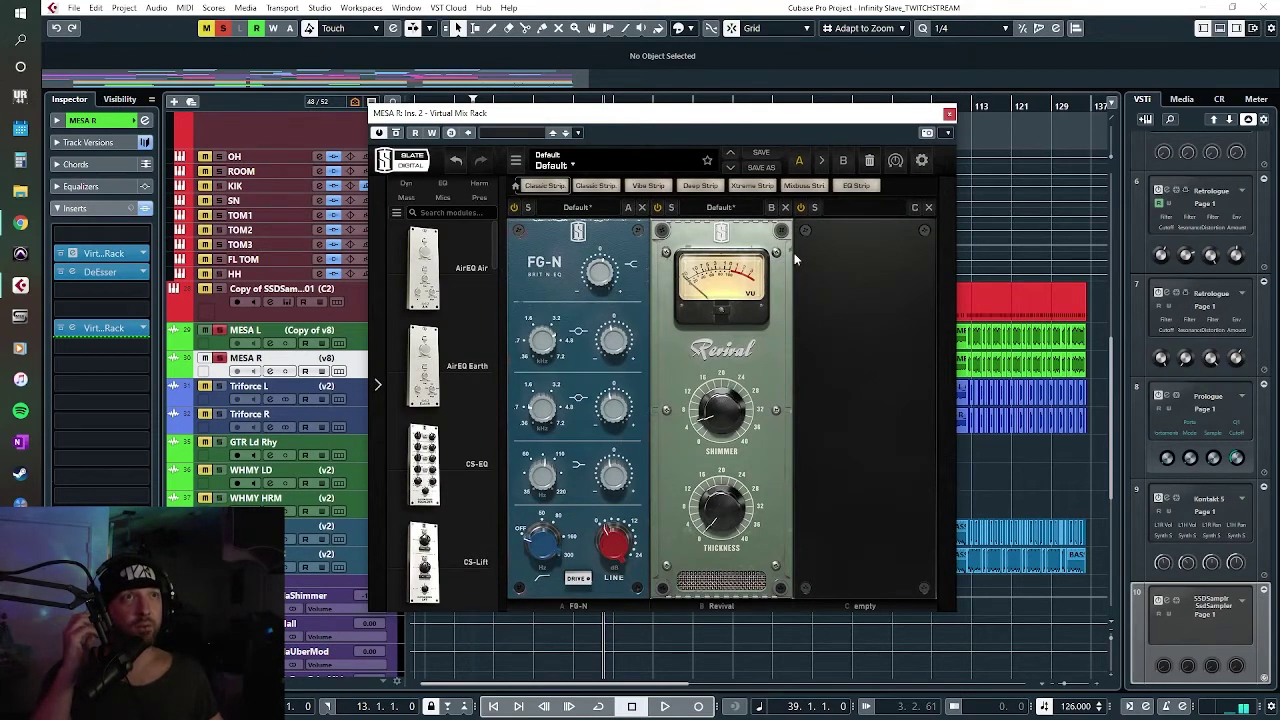
{"action": "left_click", "coordinate": [949, 116]}
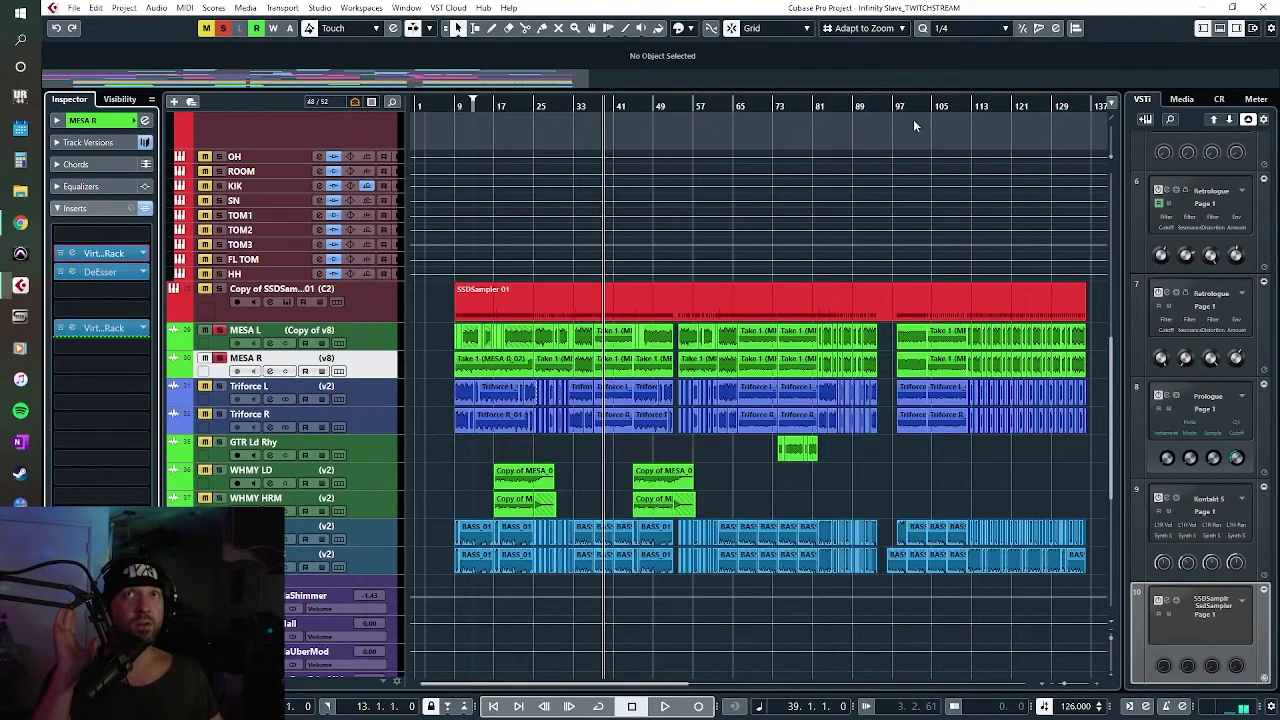
{"action": "left_click", "coordinate": [100, 271]}
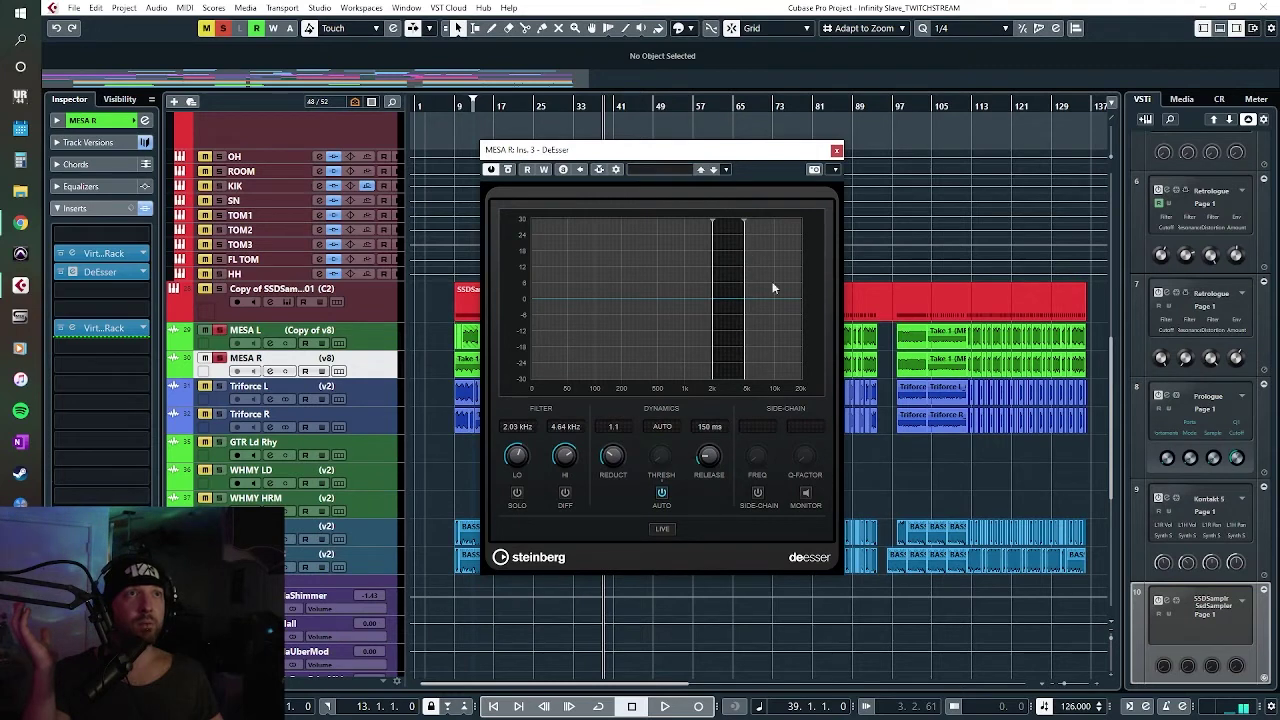
{"action": "left_click", "coordinate": [836, 150]}
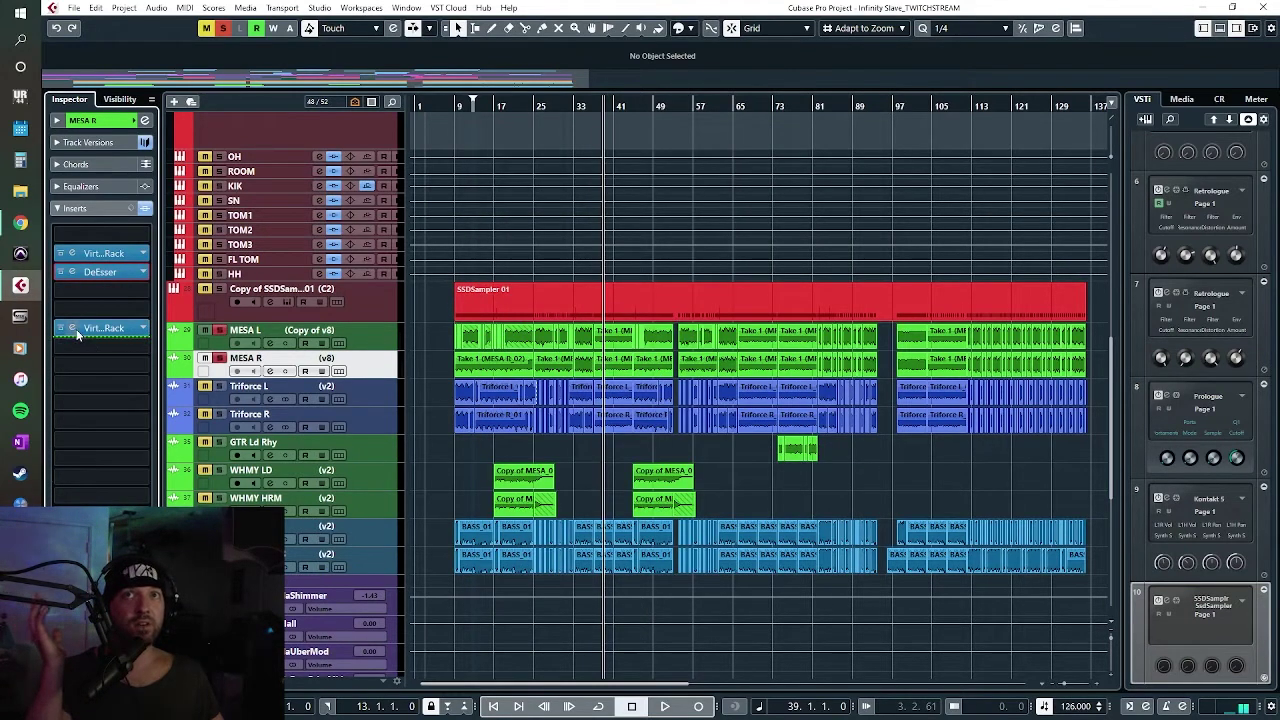
Step: Clear the MESA guitar solos and solo the Triforce L and Triforce R tracks instead
{"action": "left_click", "coordinate": [219, 358]}
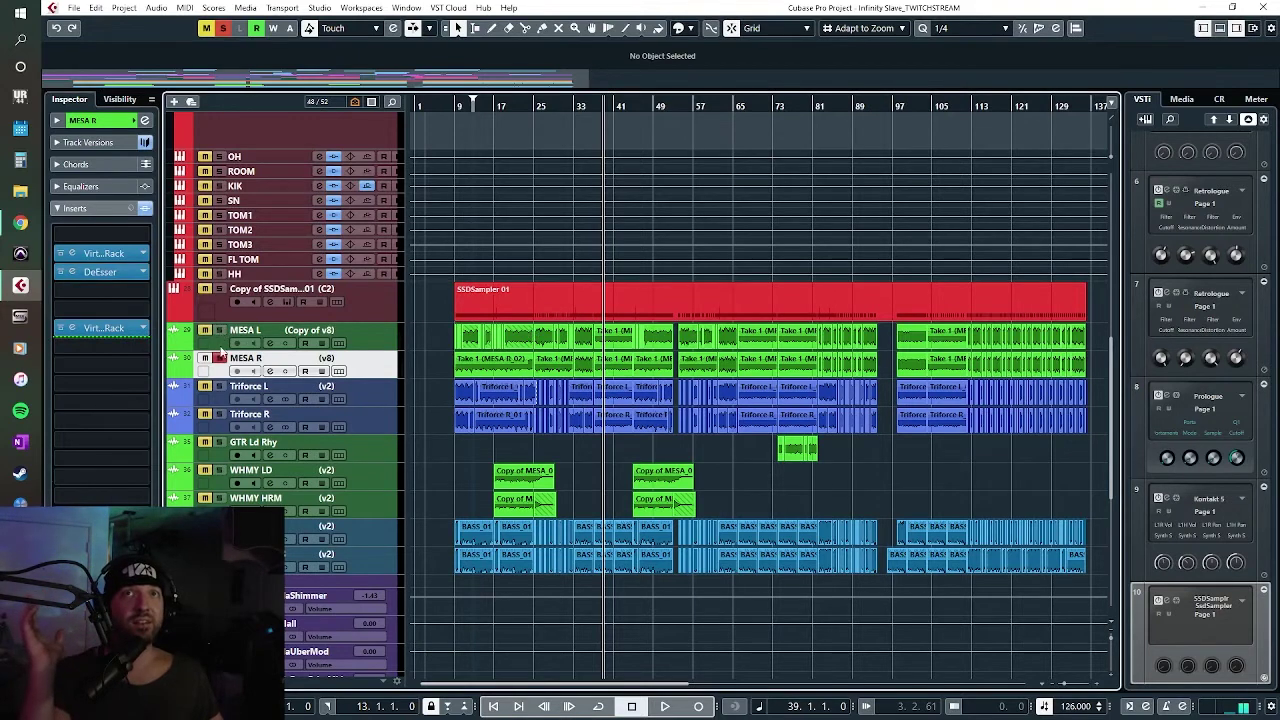
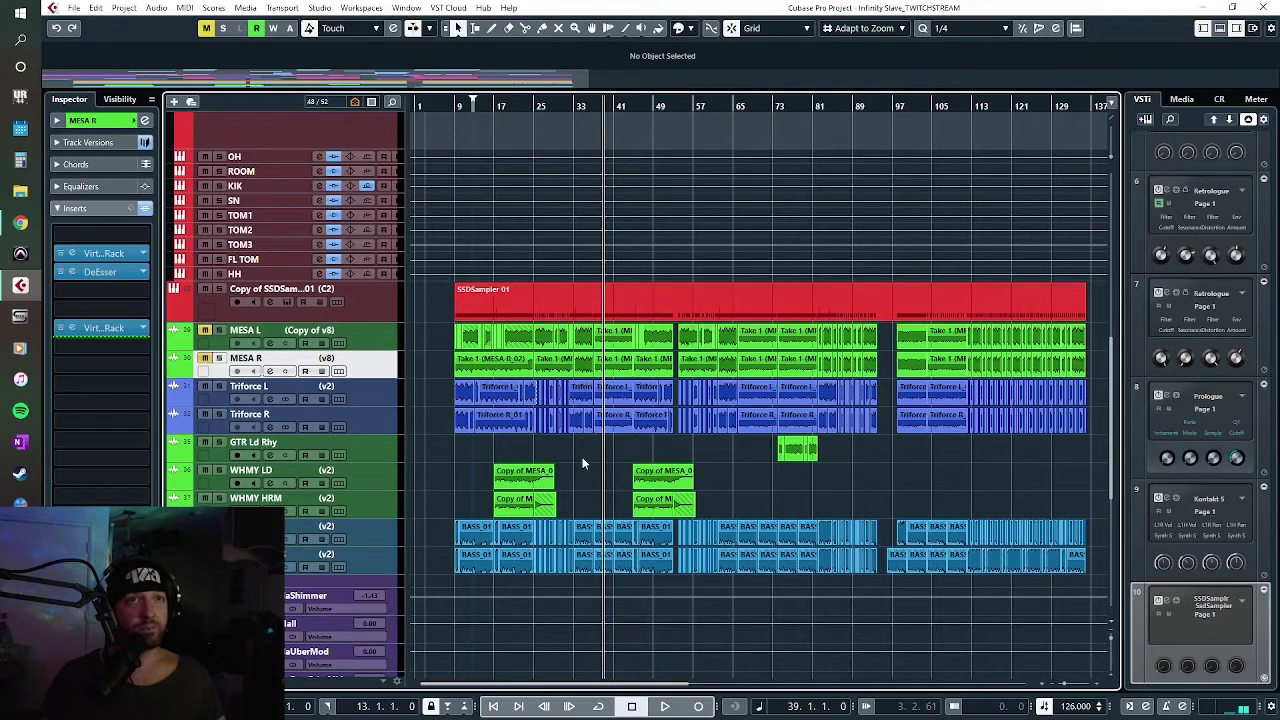
{"action": "left_click", "coordinate": [290, 386]}
{"action": "left_click", "coordinate": [268, 414]}
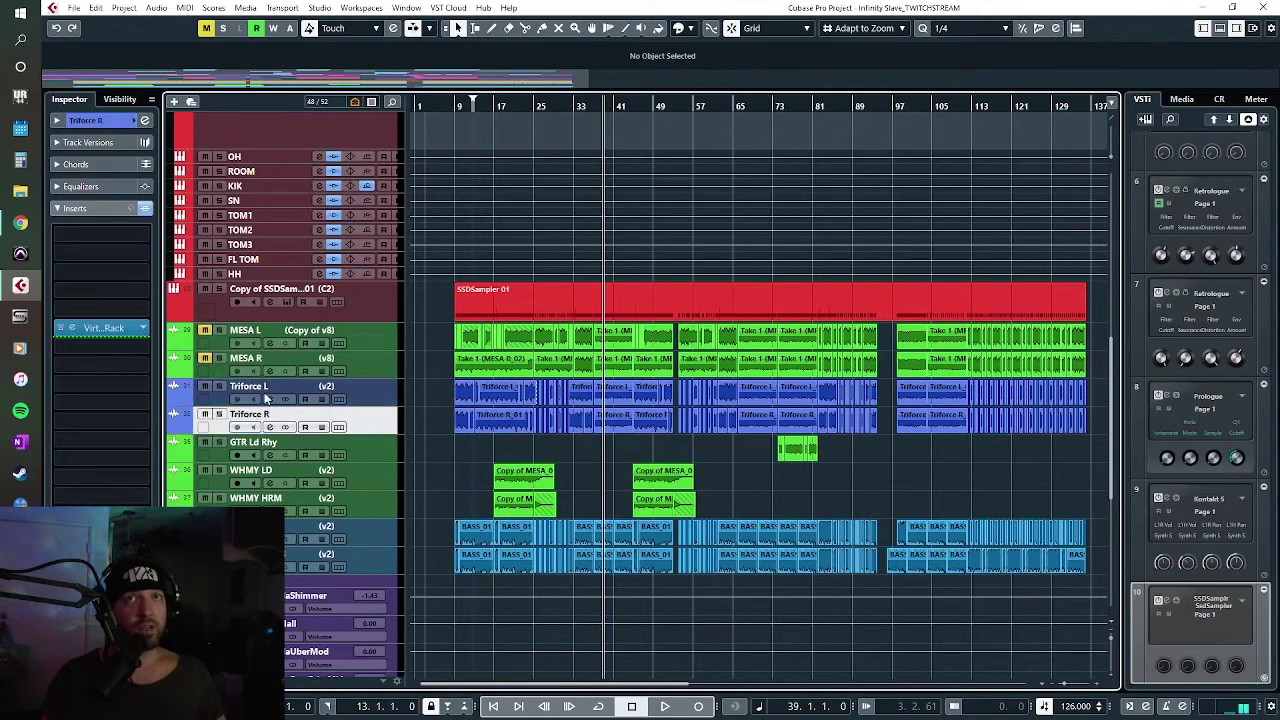
{"action": "left_click", "coordinate": [219, 386]}
{"action": "left_click", "coordinate": [284, 392]}
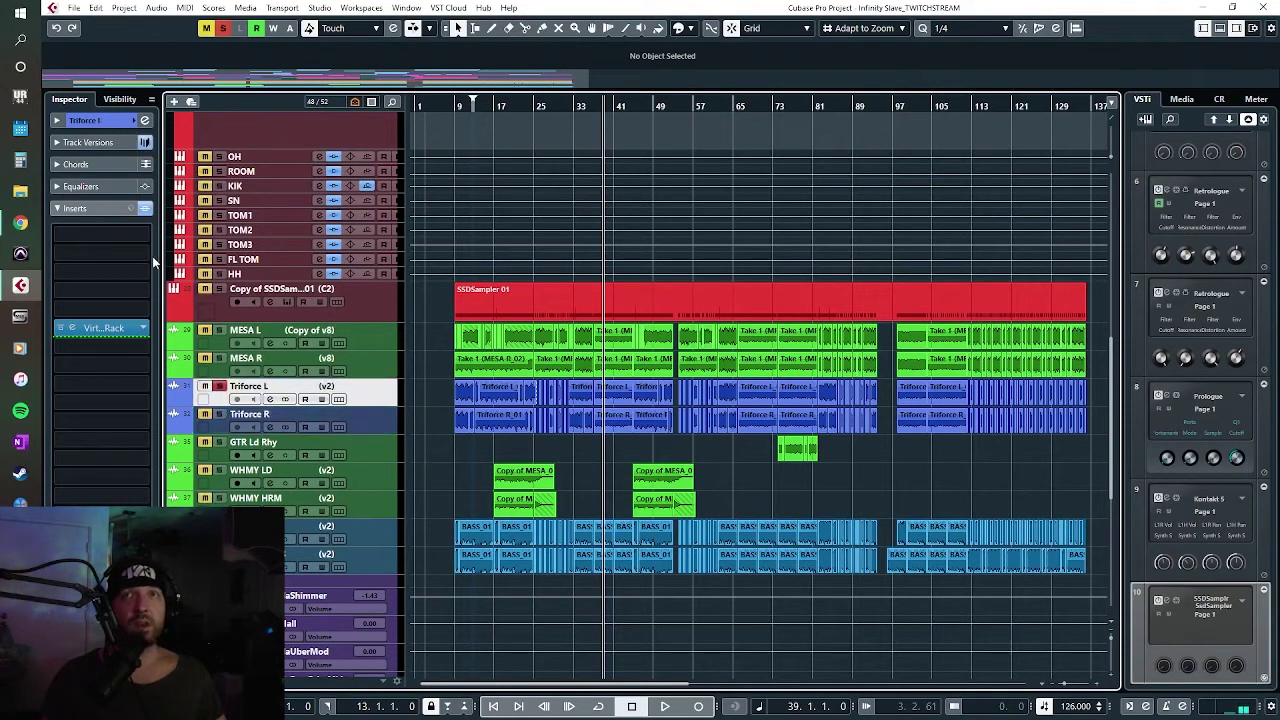
{"action": "left_click", "coordinate": [357, 420], "text": "shift"}
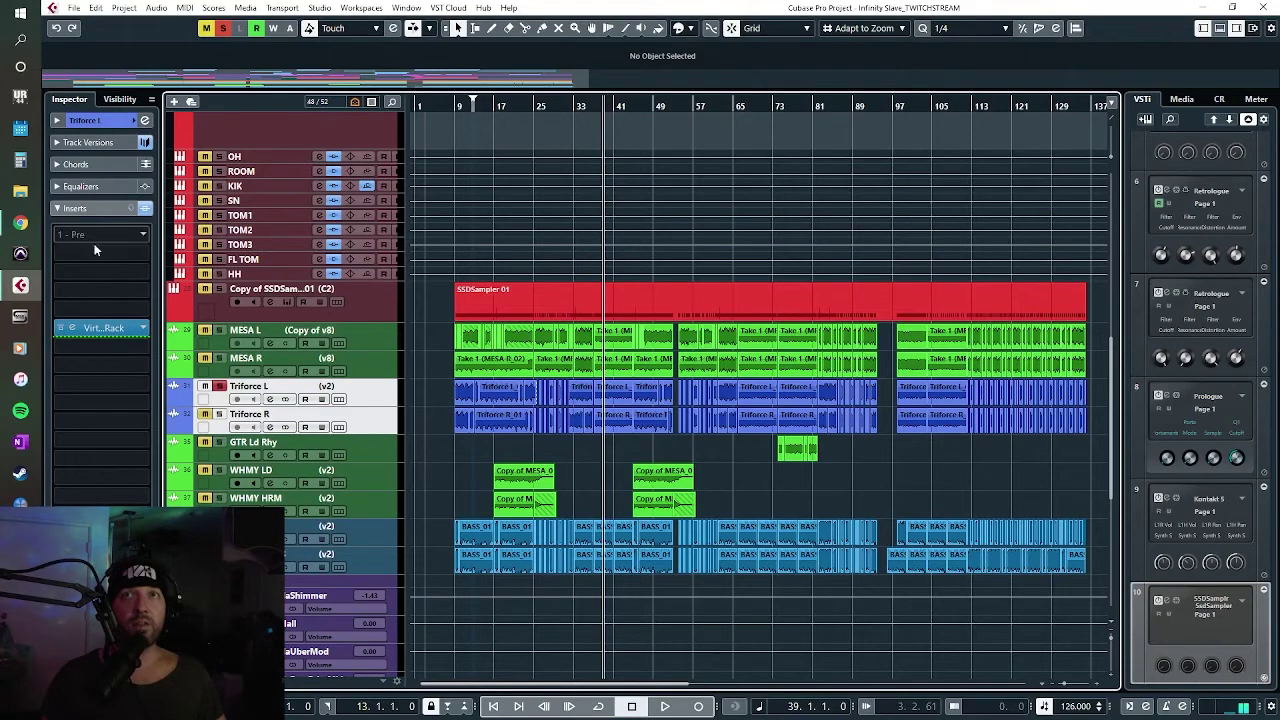
{"action": "left_click", "coordinate": [360, 397]}
Step: Open the Virtual Mix Rack insert on the GTRs group and move its window clear of the track list
{"action": "scroll", "coordinate": [588, 508], "scroll_direction": "down", "scroll_amount": 4}
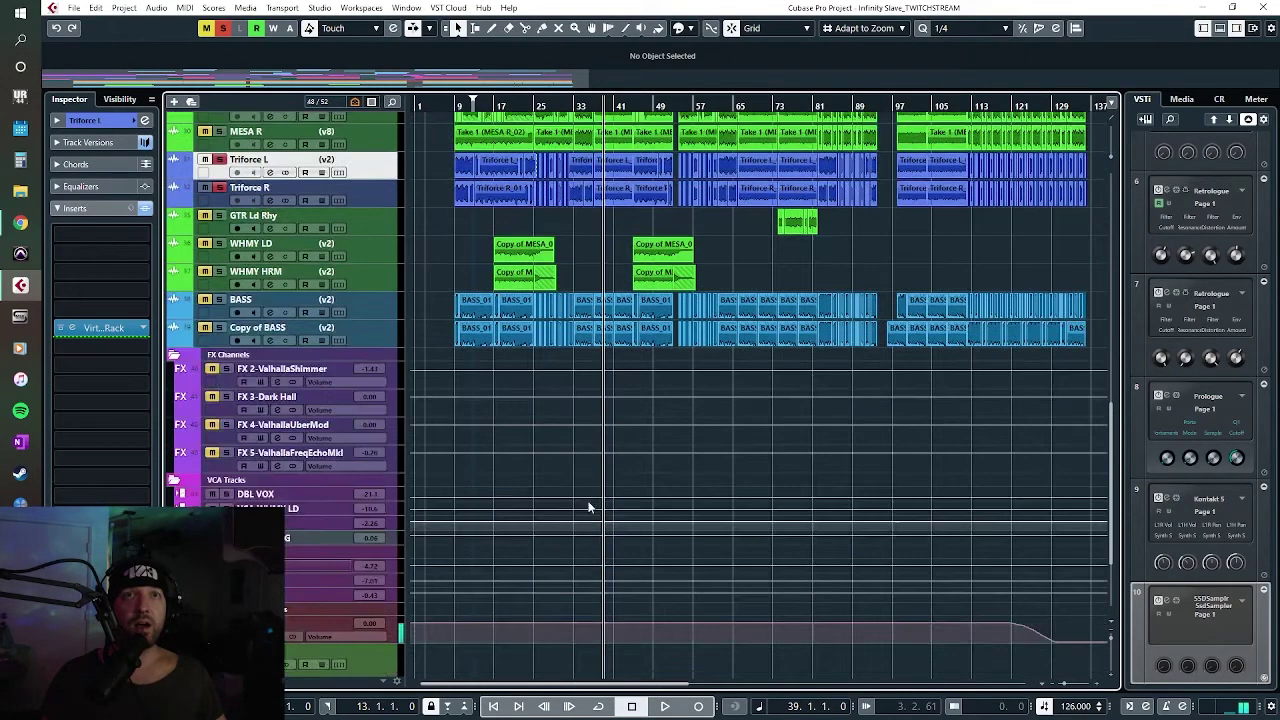
{"action": "scroll", "coordinate": [590, 509], "scroll_direction": "down", "scroll_amount": 3}
{"action": "left_click", "coordinate": [300, 439]}
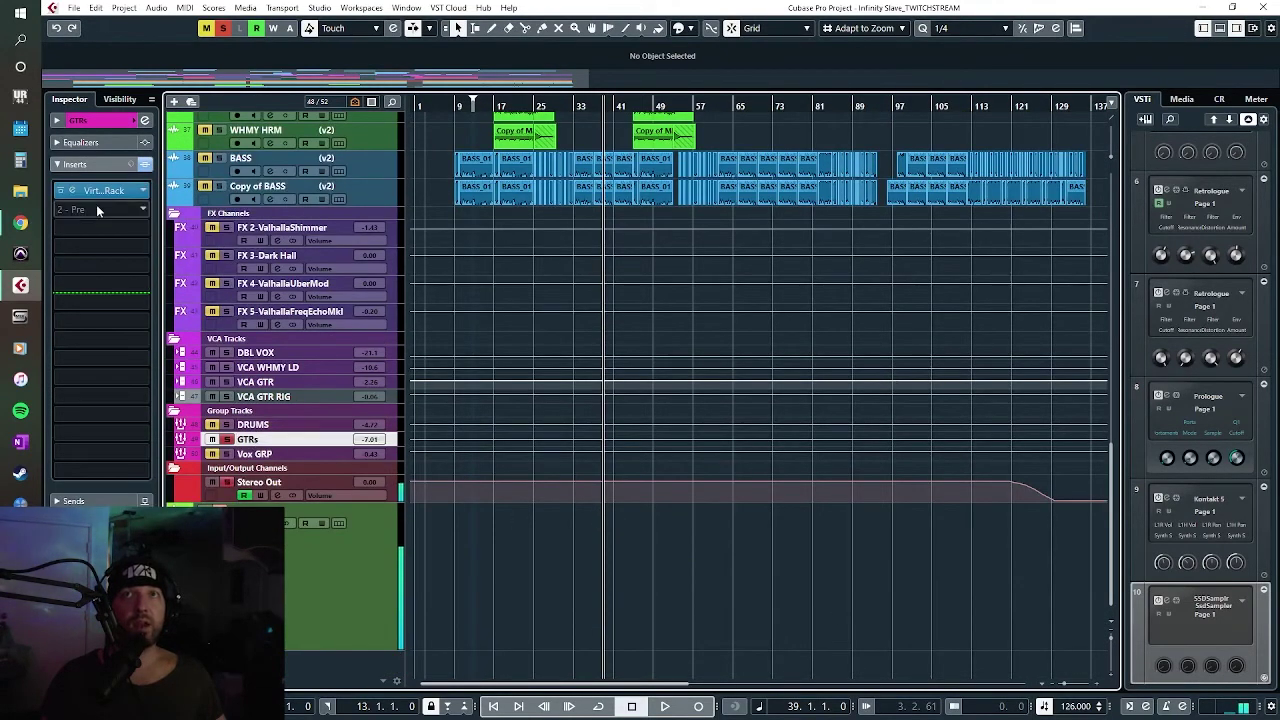
{"action": "left_click", "coordinate": [72, 190]}
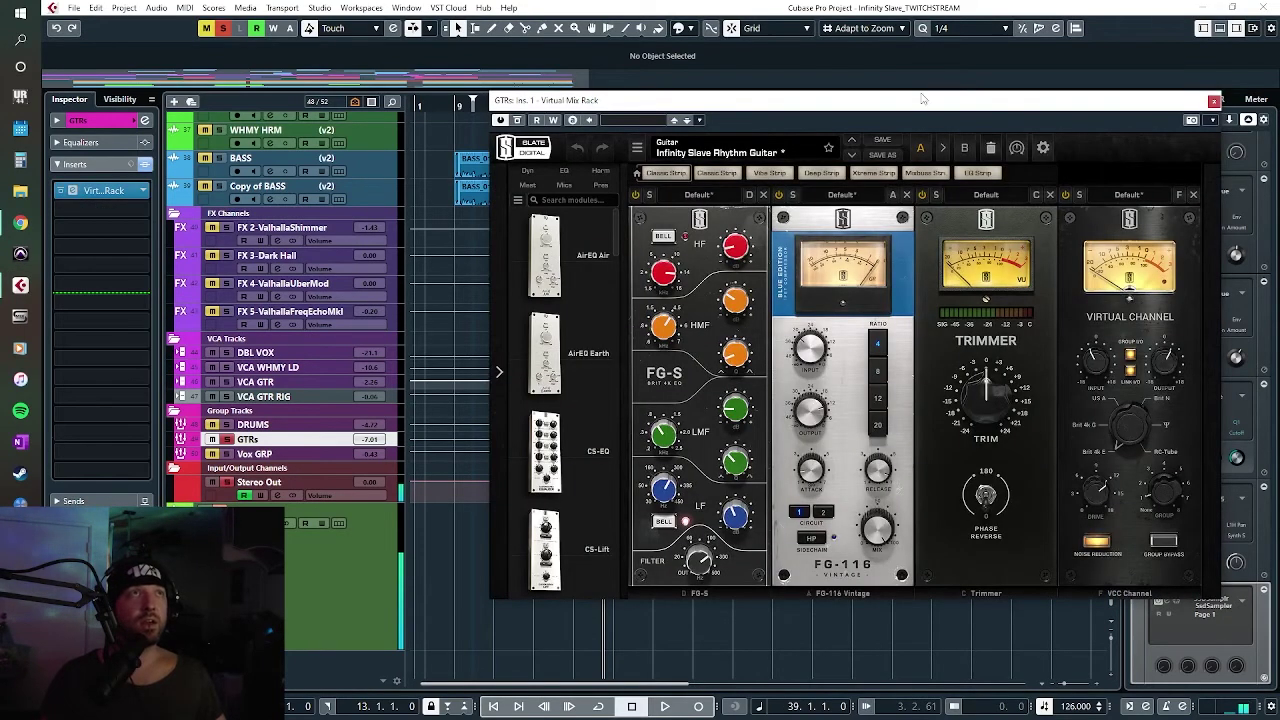
{"action": "left_click_drag", "start_coordinate": [918, 102], "coordinate": [684, 133]}
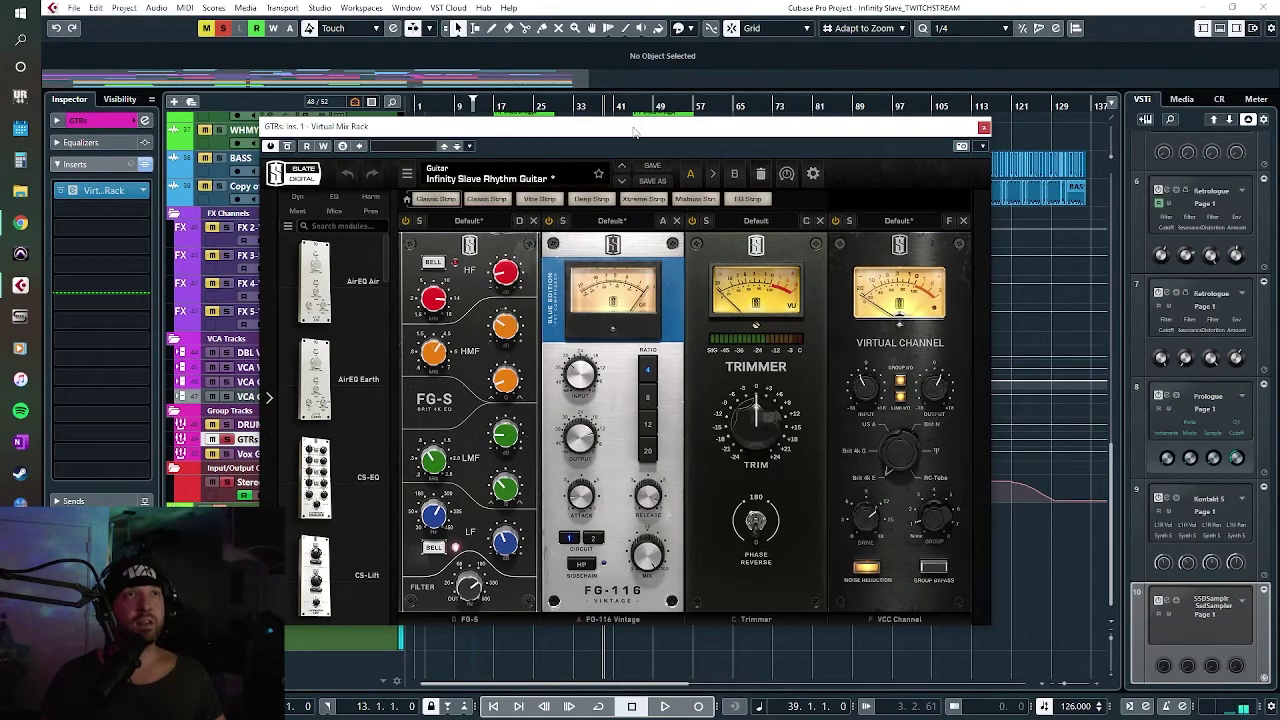
{"action": "left_click_drag", "start_coordinate": [636, 131], "coordinate": [822, 186]}
{"action": "left_click_drag", "start_coordinate": [605, 185], "coordinate": [764, 212]}
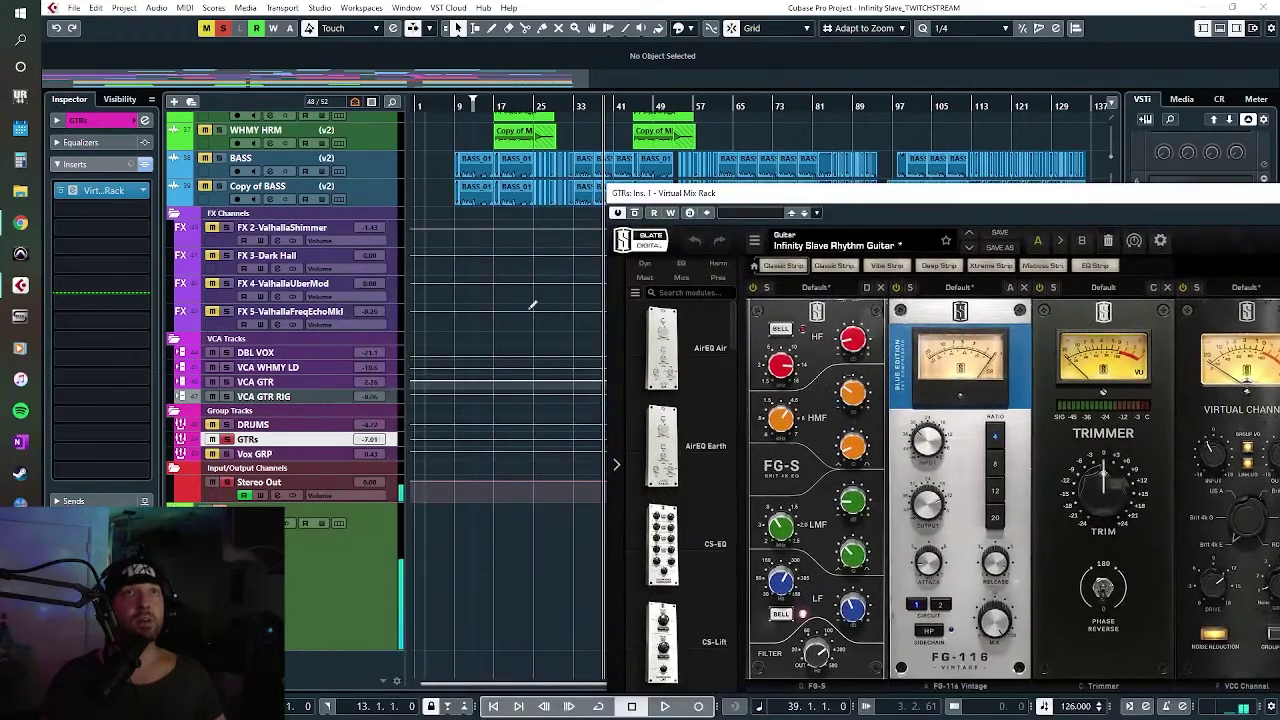
Step: Play the Triforce guitars, lower the FG-S HF gain in the GTRs rack to about -7.13 dB, and compare with the rack bypassed
{"action": "scroll", "coordinate": [530, 298], "scroll_direction": "up", "scroll_amount": 5}
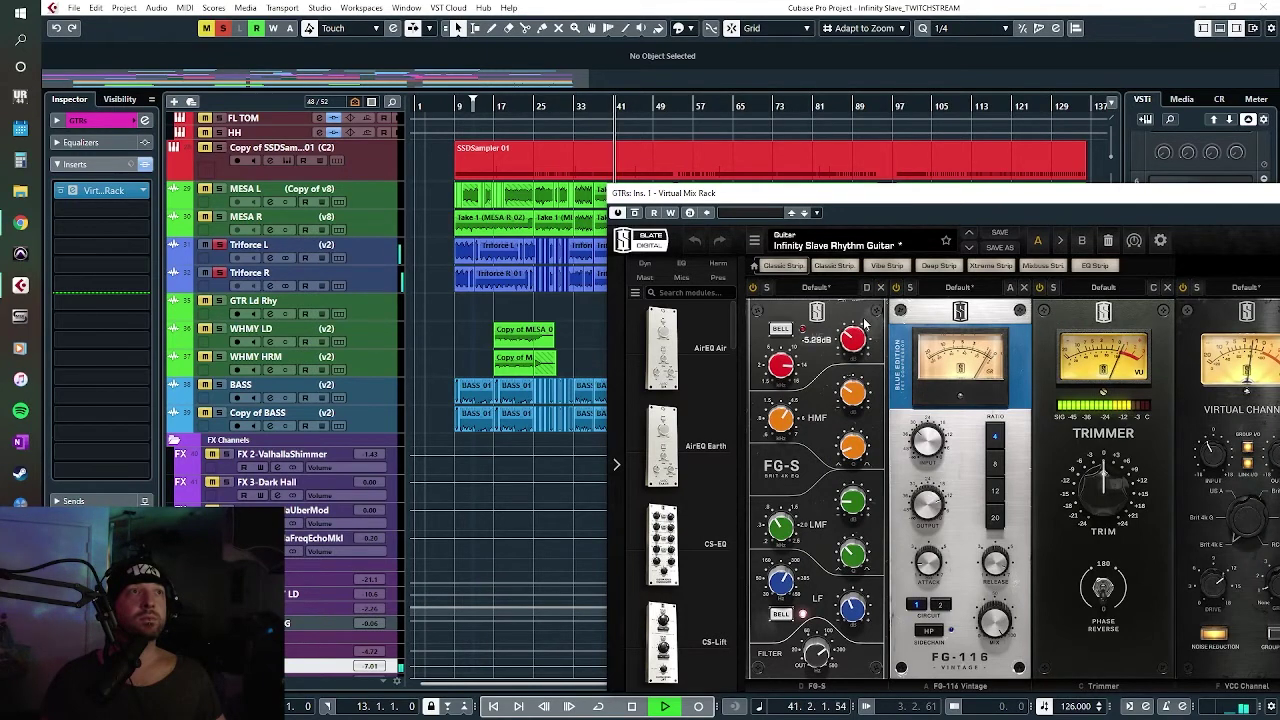
{"action": "left_click_drag", "start_coordinate": [866, 323], "coordinate": [876, 345]}
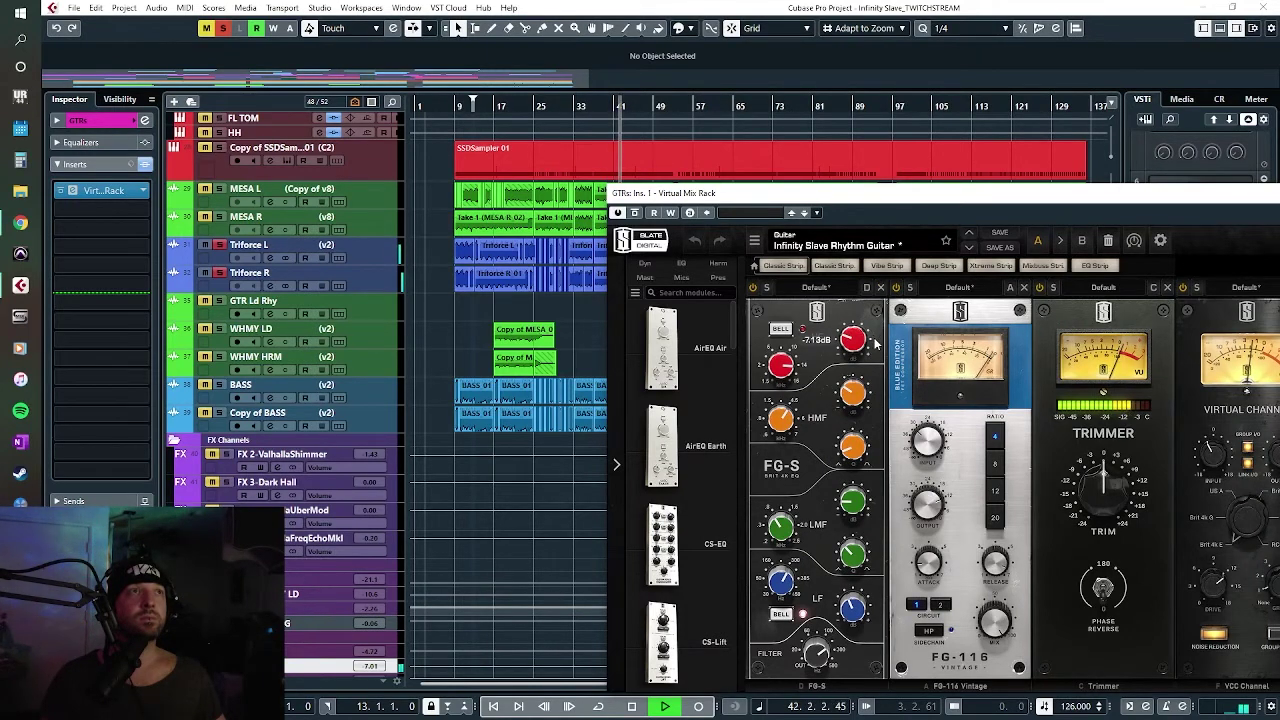
{"action": "left_click_drag", "start_coordinate": [901, 198], "coordinate": [861, 128]}
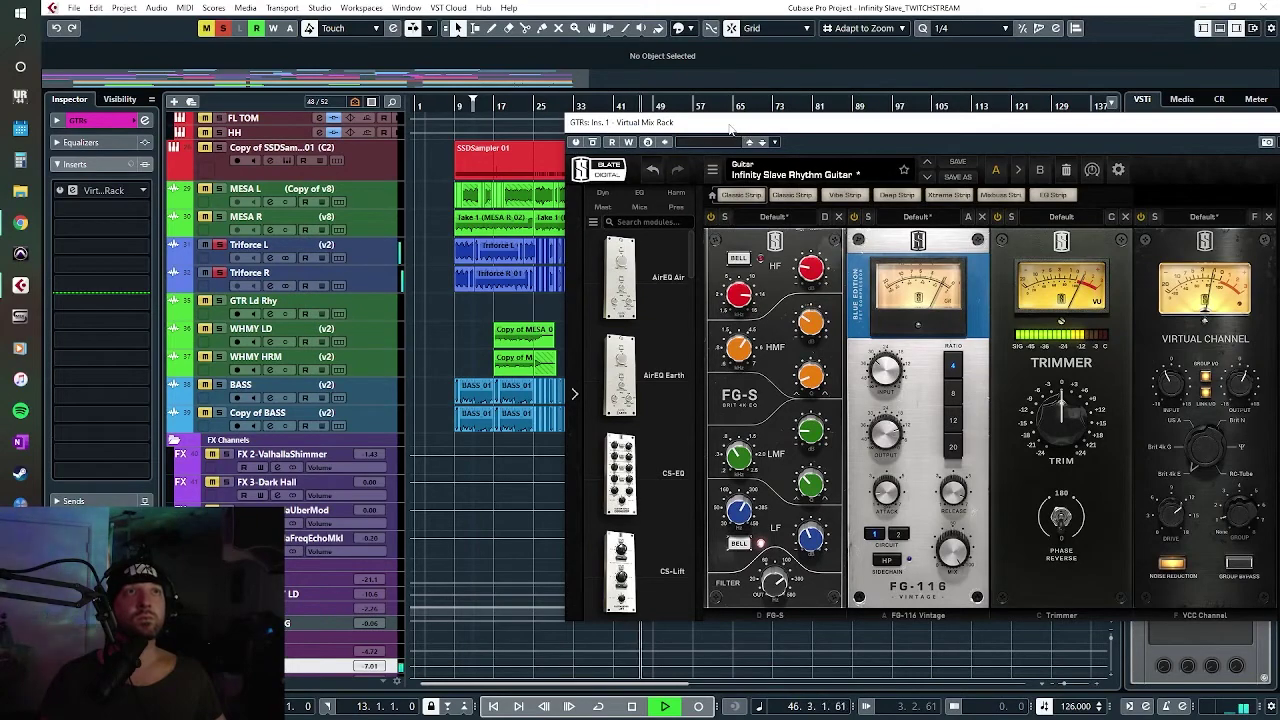
{"action": "left_click_drag", "start_coordinate": [730, 128], "coordinate": [462, 578]}
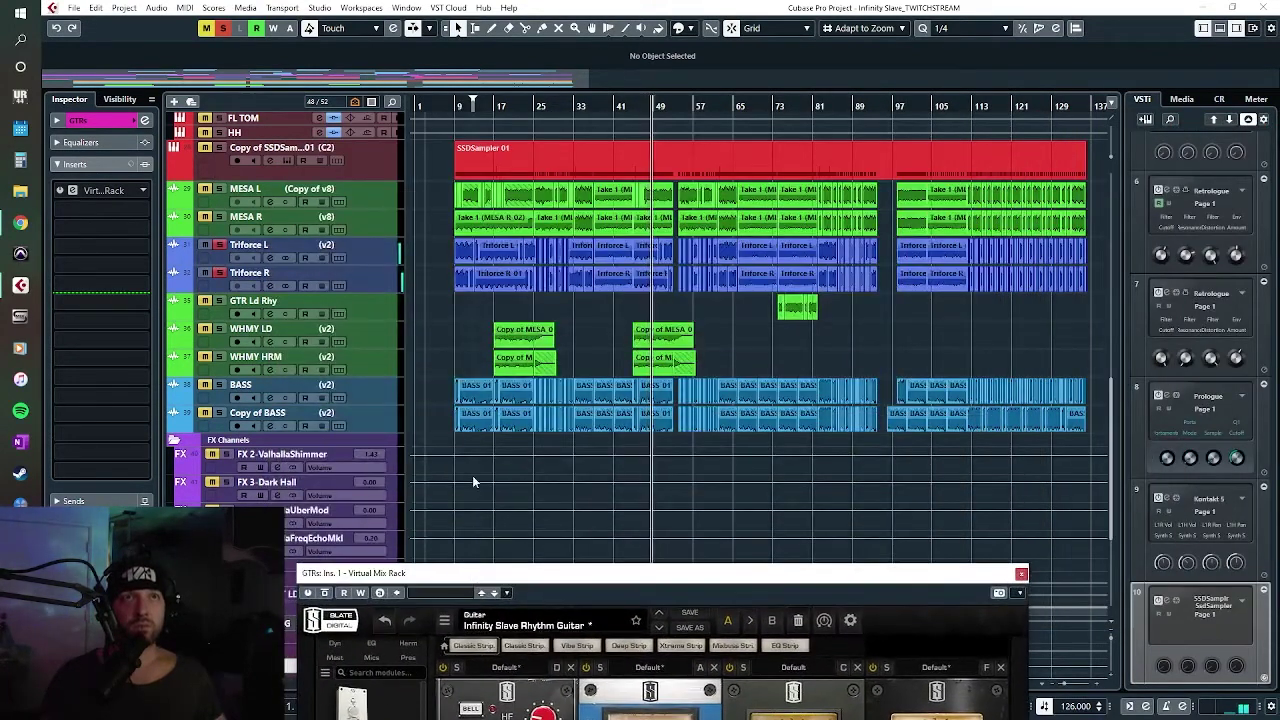
Step: Select Triforce L and Triforce R, view the Virtual Mix Rack insert with its Virtual Channel module, and close it
{"action": "left_click", "coordinate": [368, 246]}
{"action": "left_click", "coordinate": [380, 288], "text": "shift"}
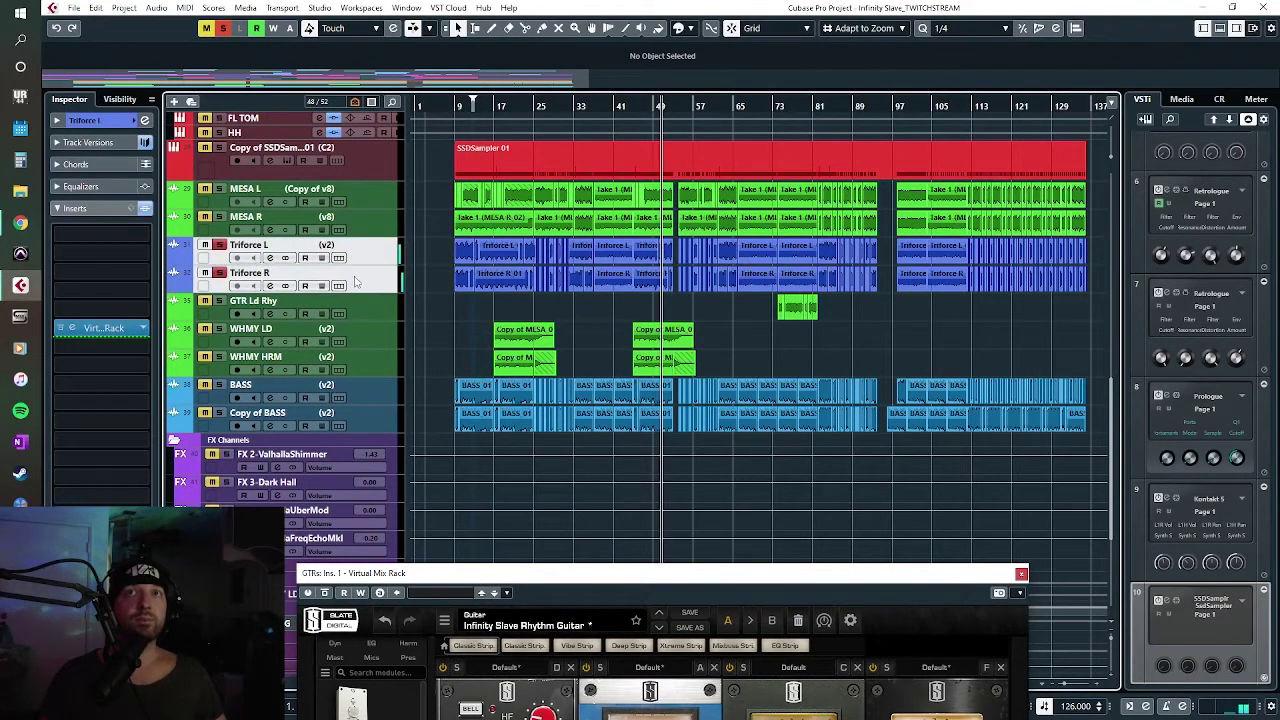
{"action": "left_click", "coordinate": [141, 320]}
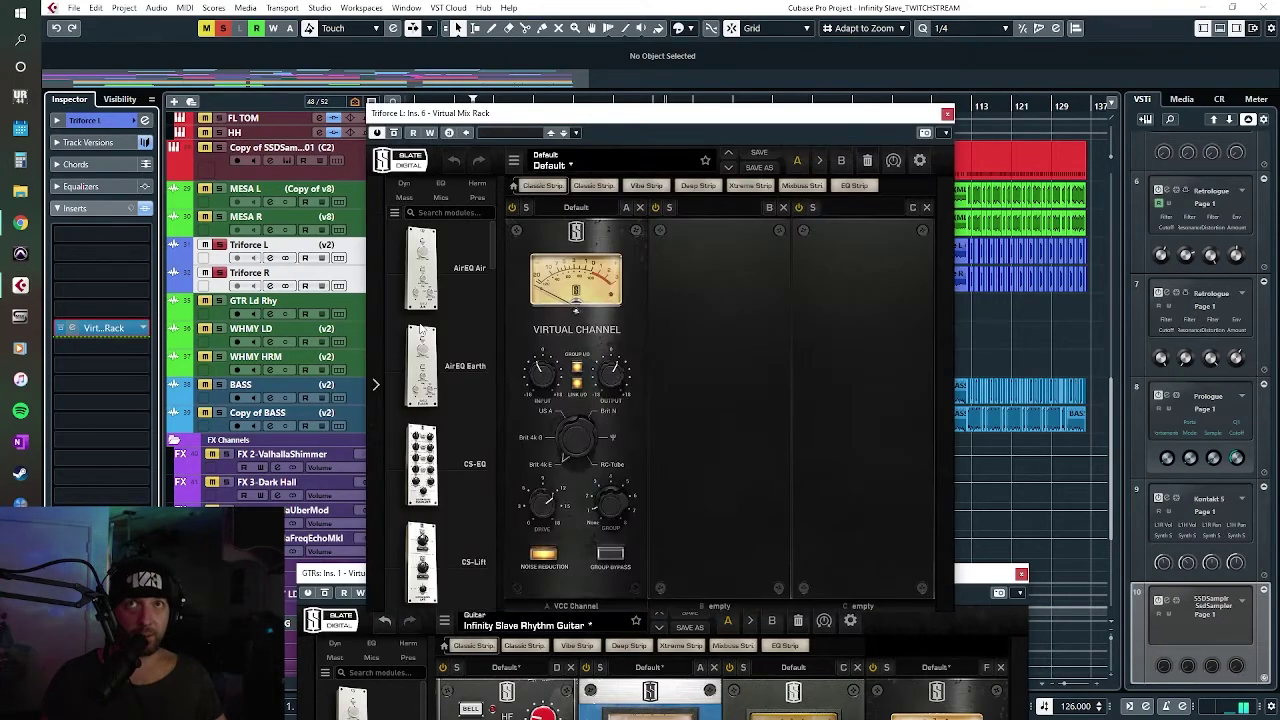
{"action": "left_click", "coordinate": [946, 110]}
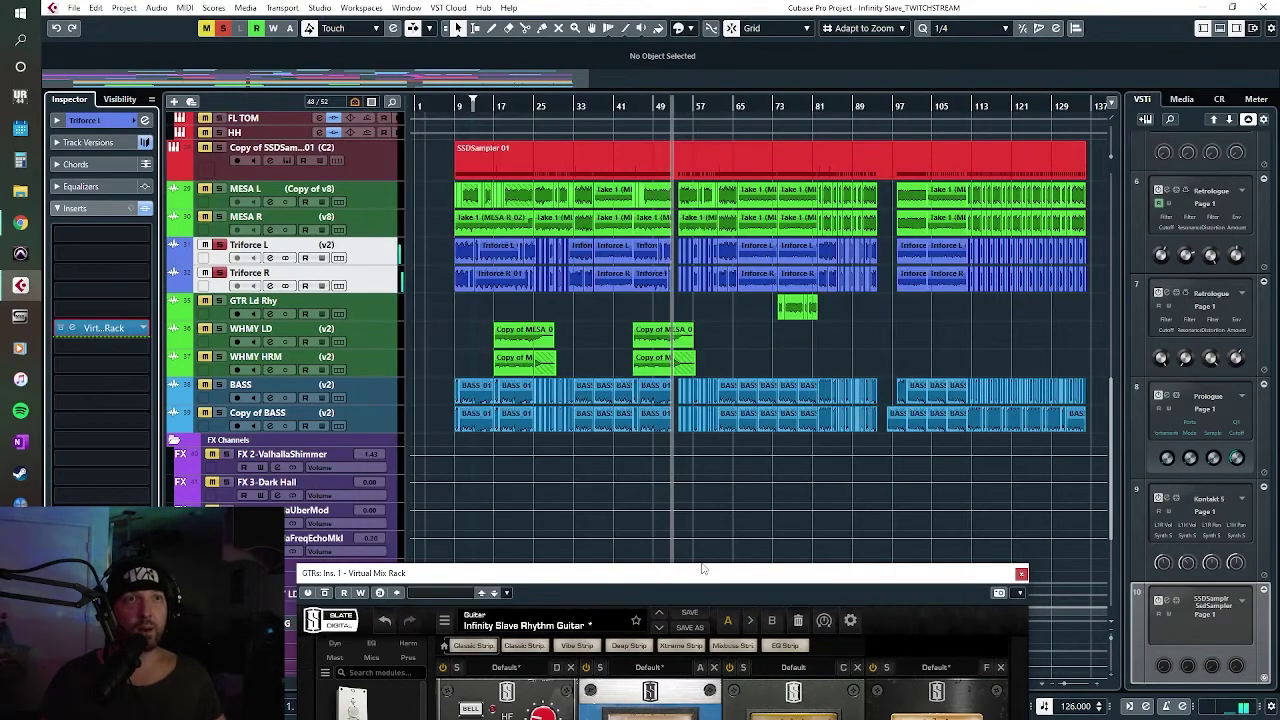
Step: Bring the GTRs rack back into view, sweep the FG-S HF gain up and back down during playback, and stop
{"action": "left_click_drag", "start_coordinate": [705, 574], "coordinate": [707, 103]}
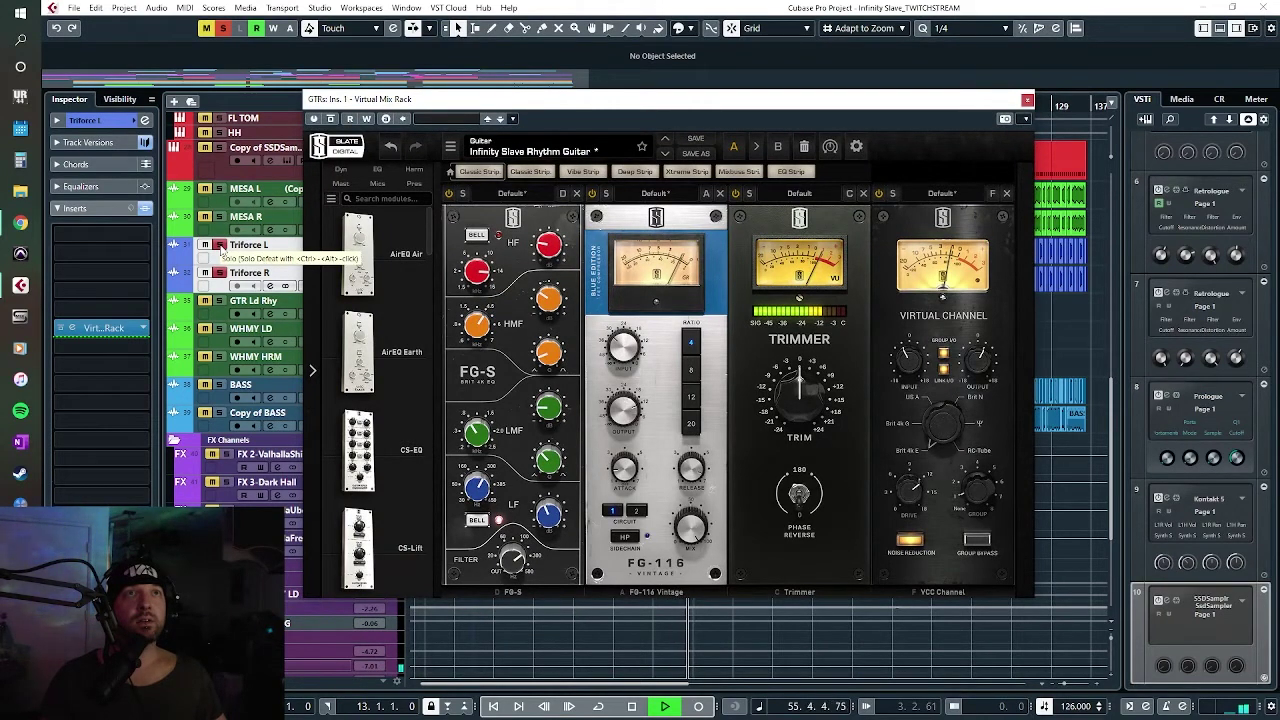
{"action": "left_click", "coordinate": [219, 245]}
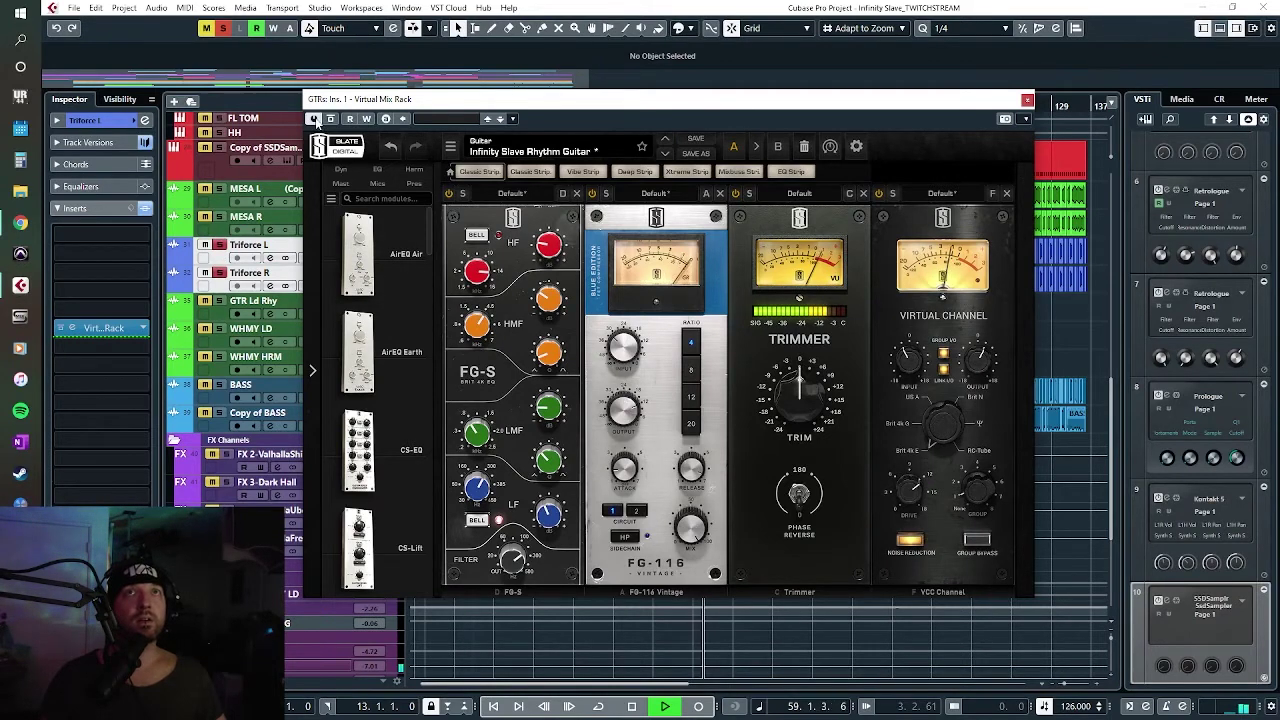
{"action": "mouse_move", "coordinate": [534, 271]}
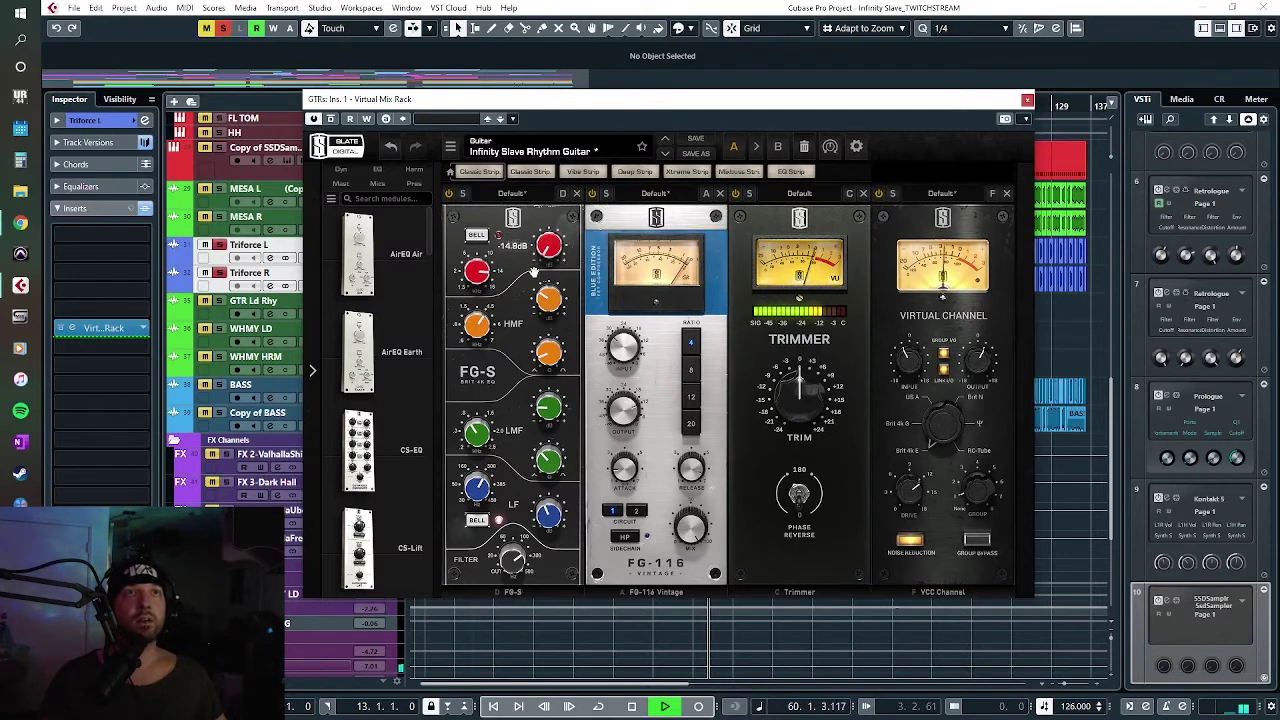
{"action": "left_click_drag", "start_coordinate": [534, 271], "coordinate": [569, 232]}
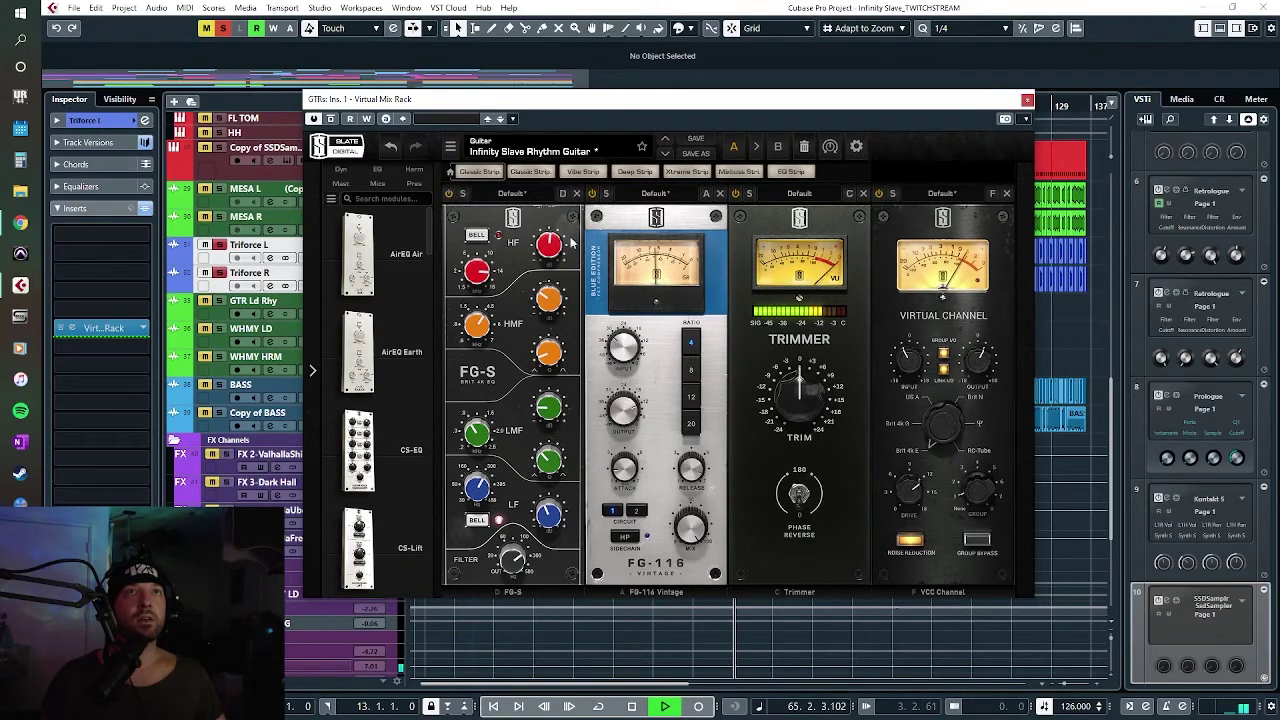
{"action": "left_click_drag", "start_coordinate": [572, 243], "coordinate": [547, 290]}
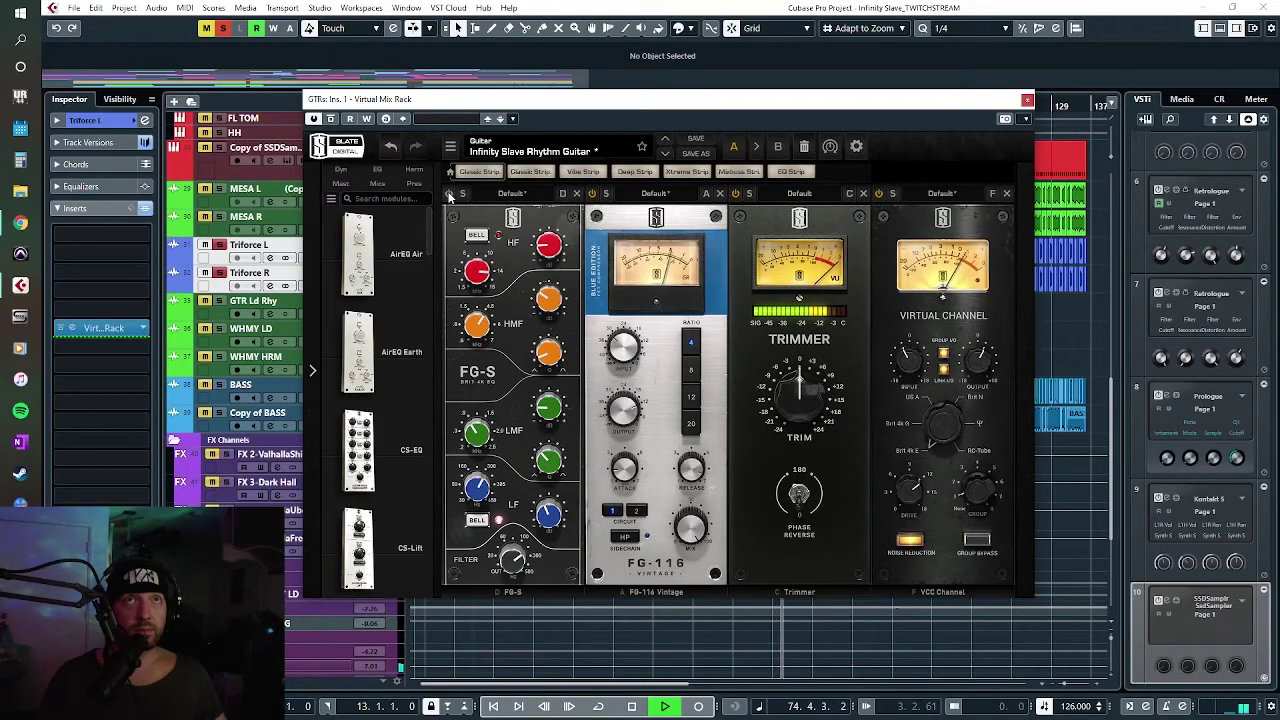
{"action": "key", "text": "space"}
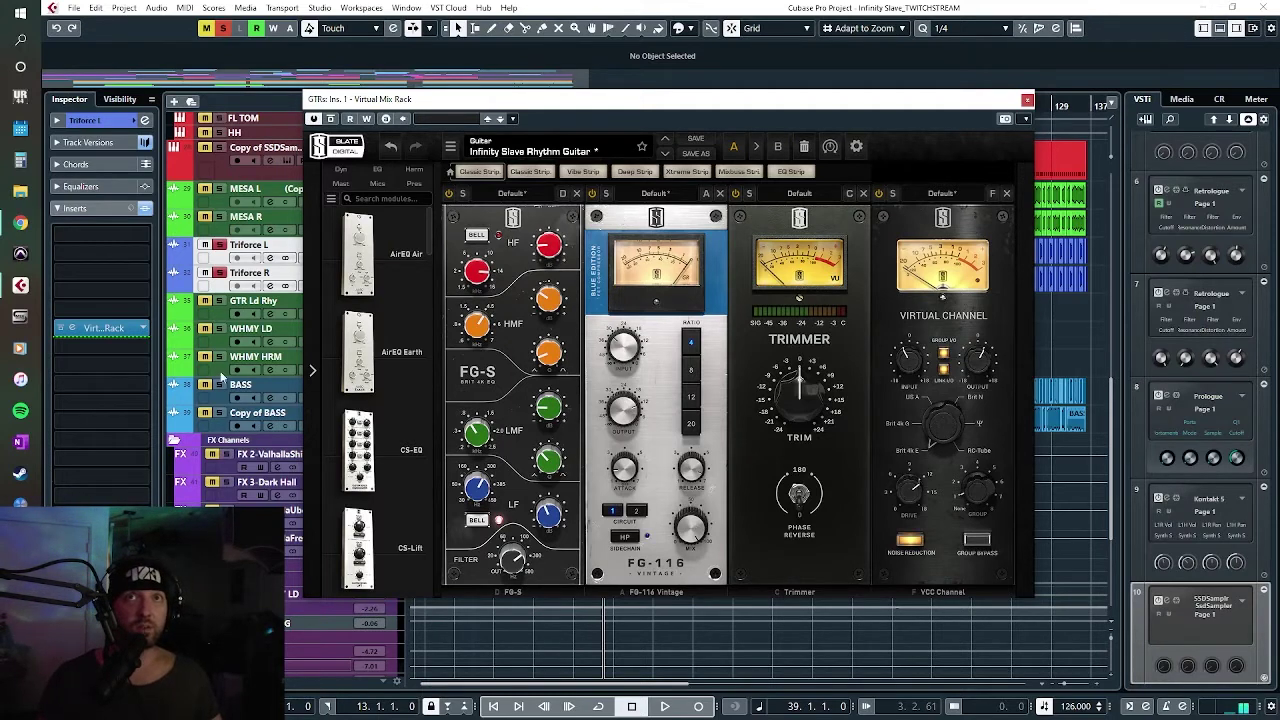
Step: Audition the Triforce guitars with the BASS and Copy of BASS tracks also soloed, playing from bar 39, and stop
{"action": "key", "text": "space"}
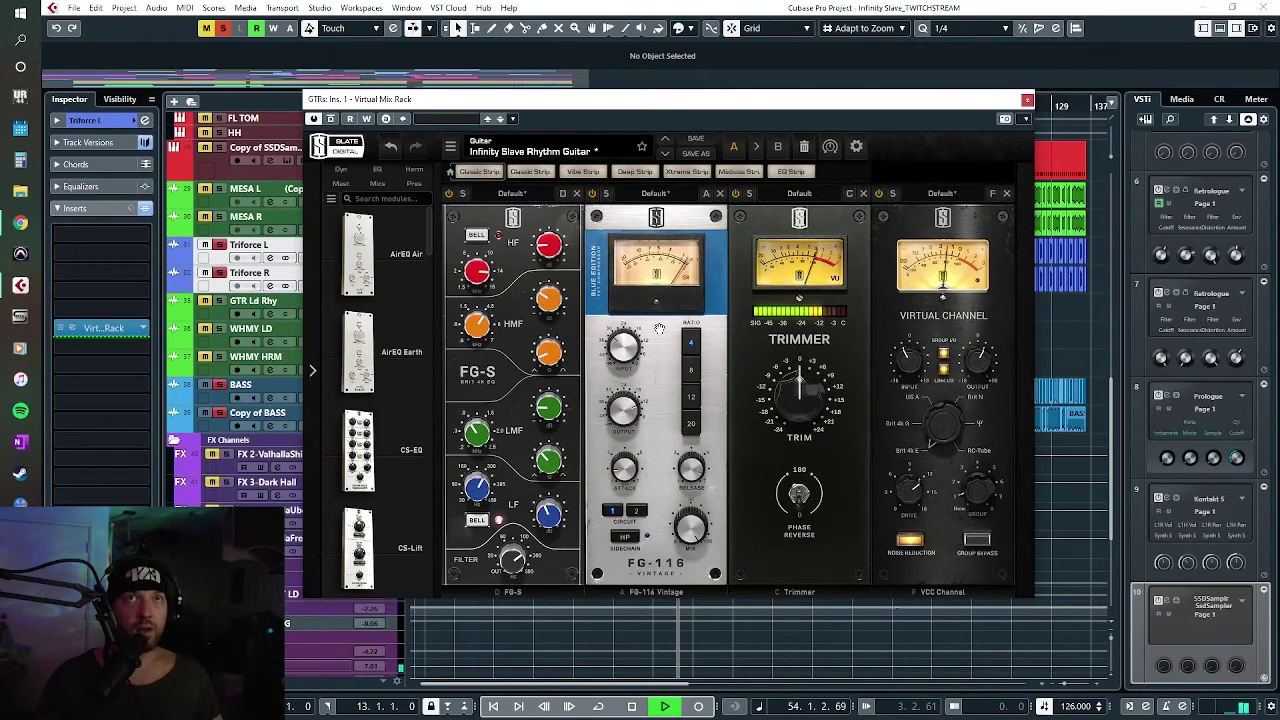
{"action": "key", "text": "space"}
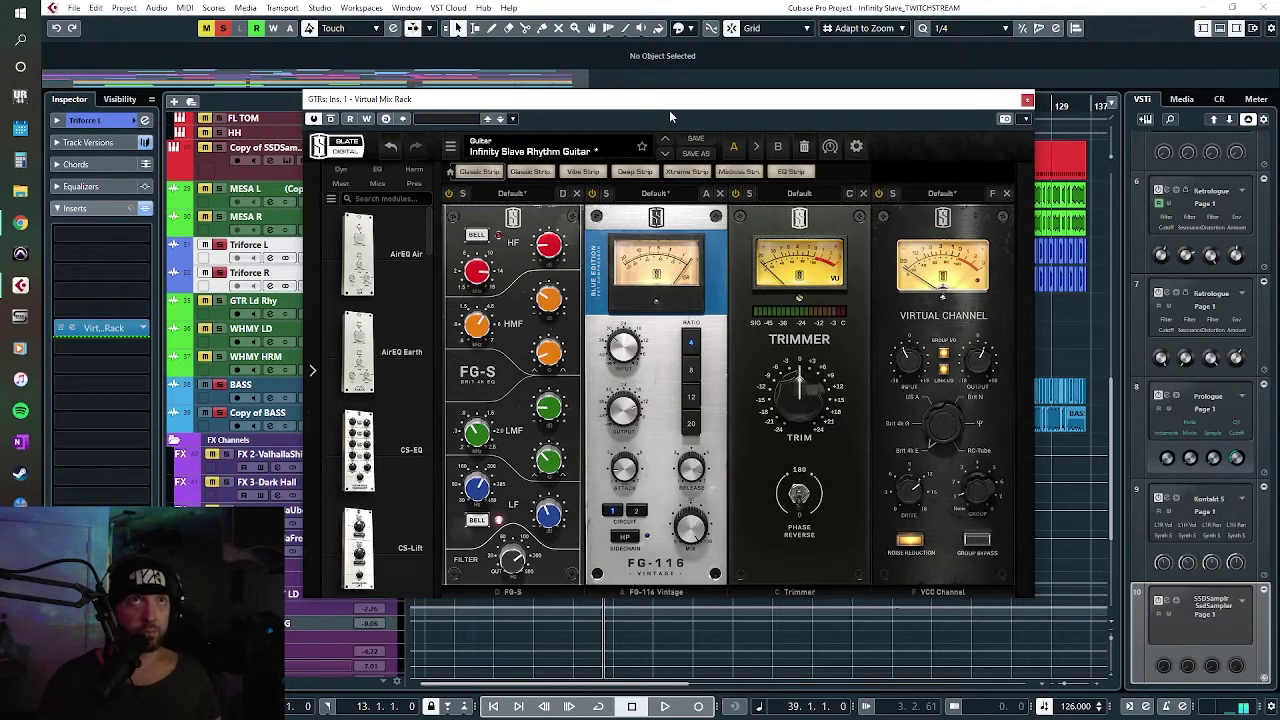
{"action": "left_click_drag", "start_coordinate": [670, 111], "coordinate": [648, 124]}
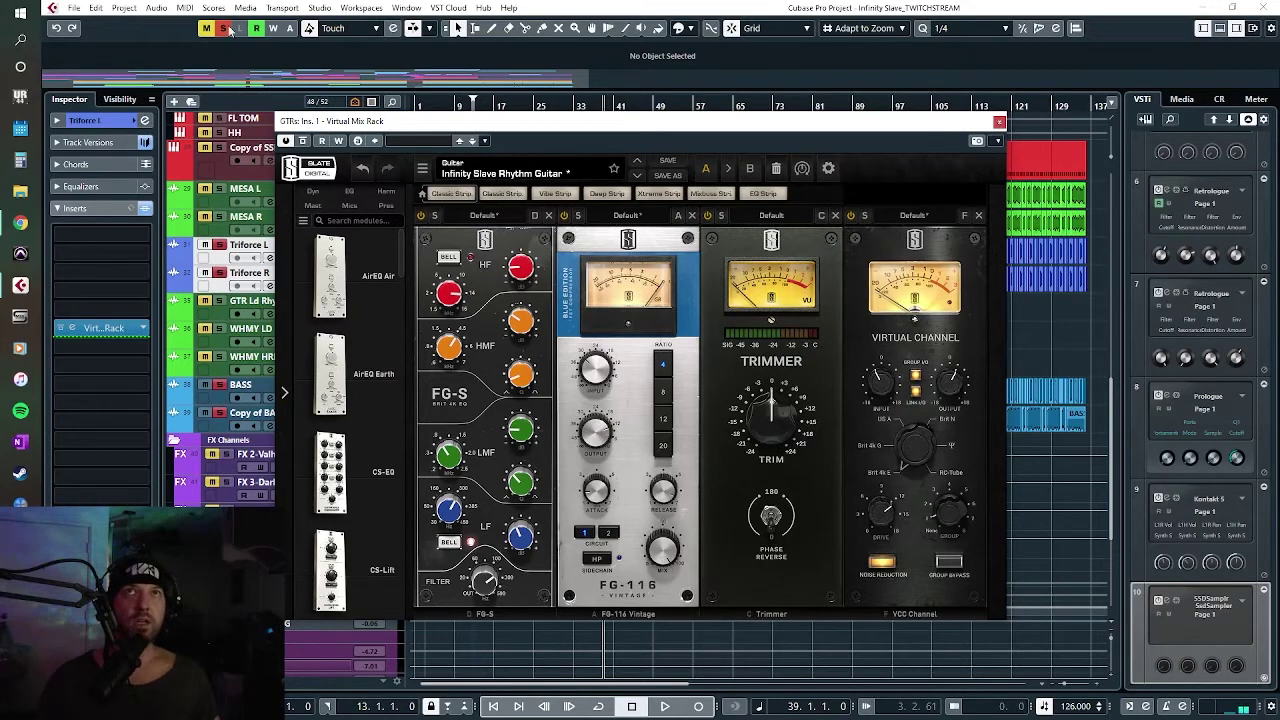
Step: Clear all solos and play the full mix from bar 39, about bar 29 and bar 17
{"action": "left_click", "coordinate": [225, 29]}
{"action": "key", "text": "space"}
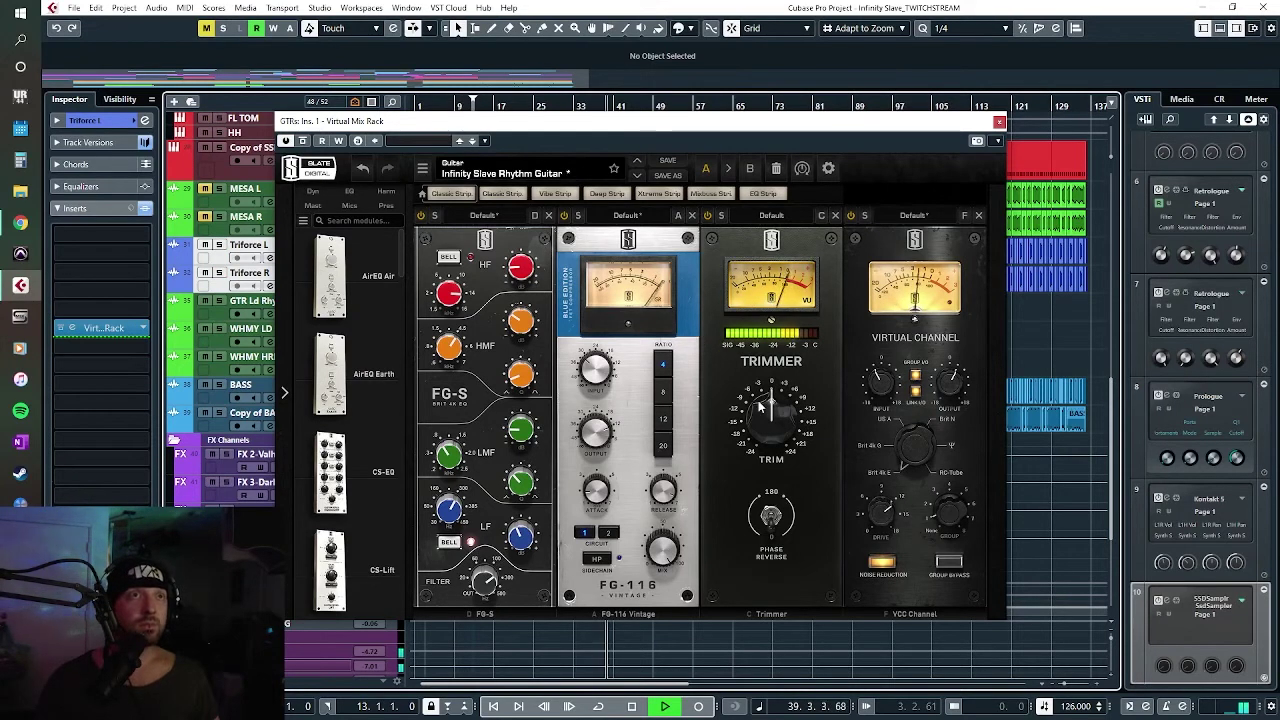
{"action": "key", "text": "space"}
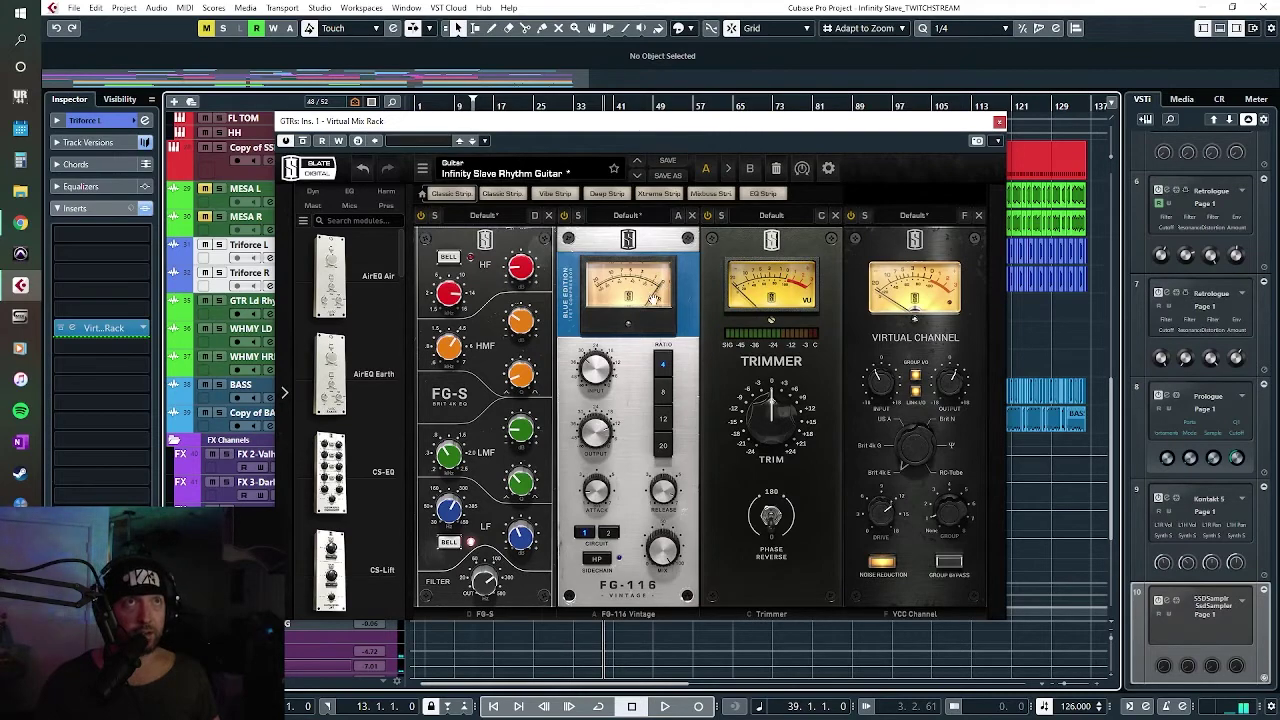
{"action": "left_click_drag", "start_coordinate": [556, 121], "coordinate": [565, 302]}
{"action": "left_click", "coordinate": [554, 105]}
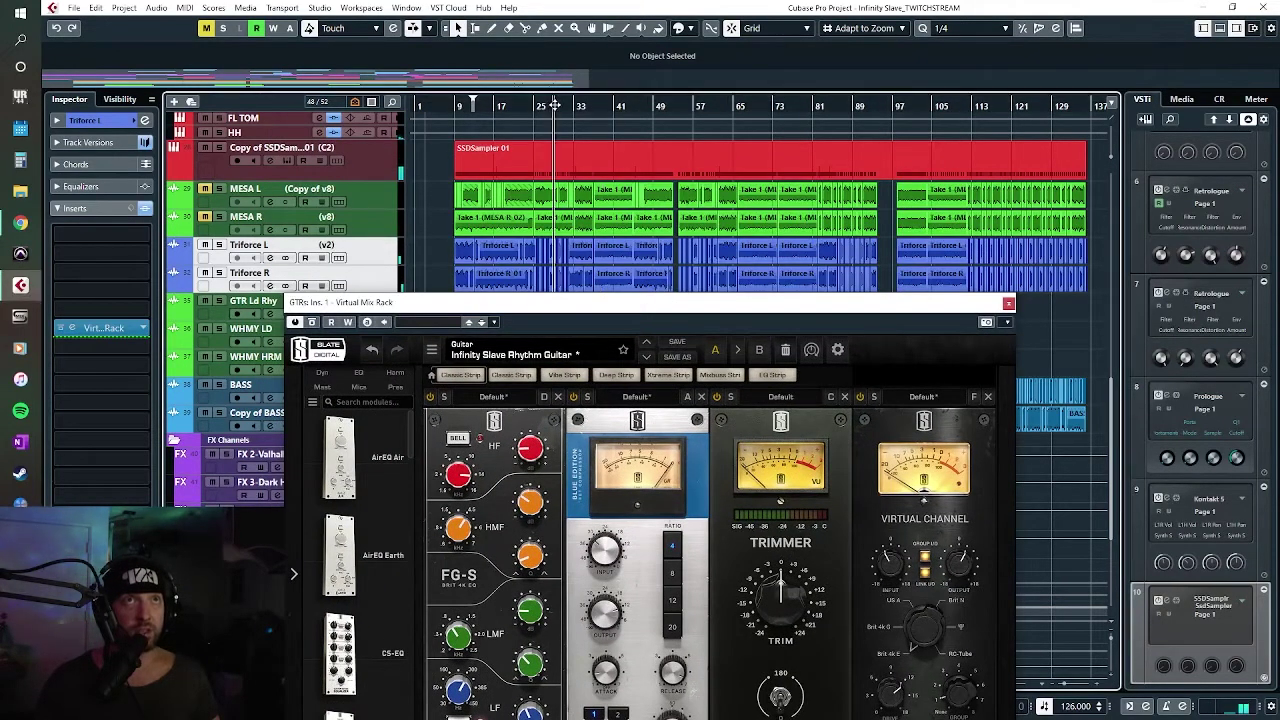
{"action": "key", "text": "space"}
{"action": "left_click", "coordinate": [495, 105]}
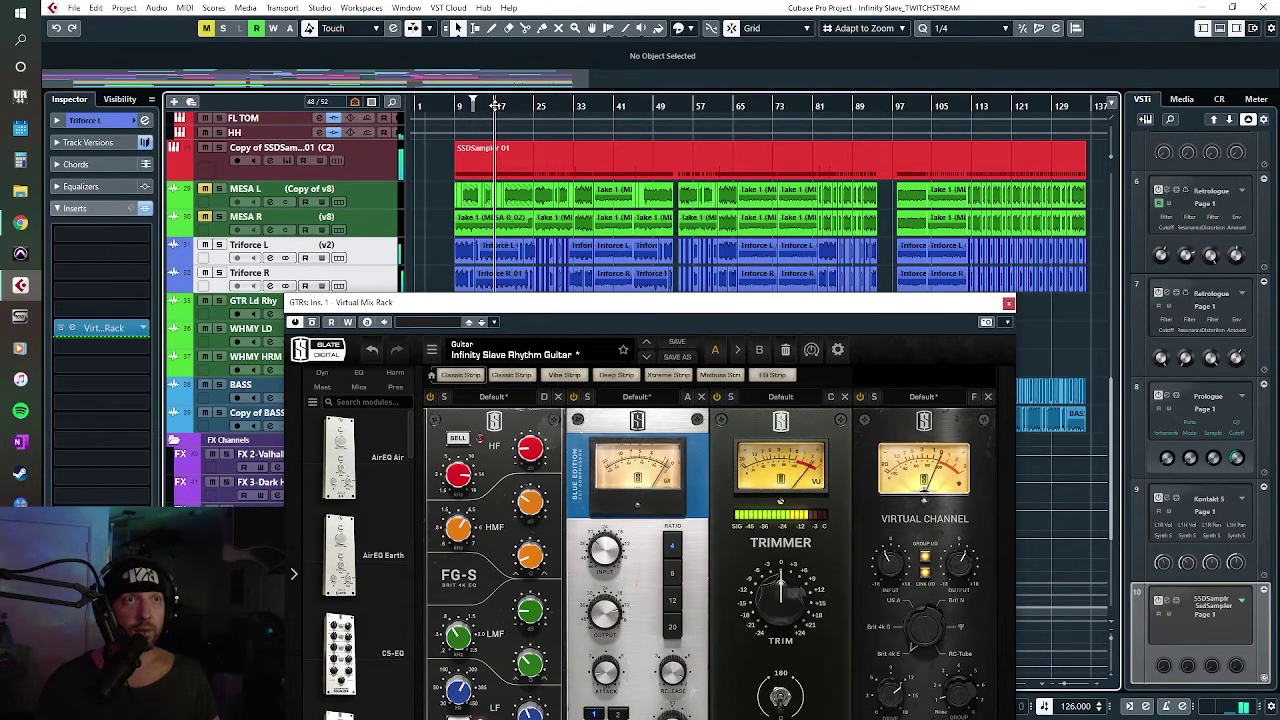
Step: Close the GTRs Virtual Mix Rack and show the channel fader of Triforce L
{"action": "left_click_drag", "start_coordinate": [708, 304], "coordinate": [690, 145]}
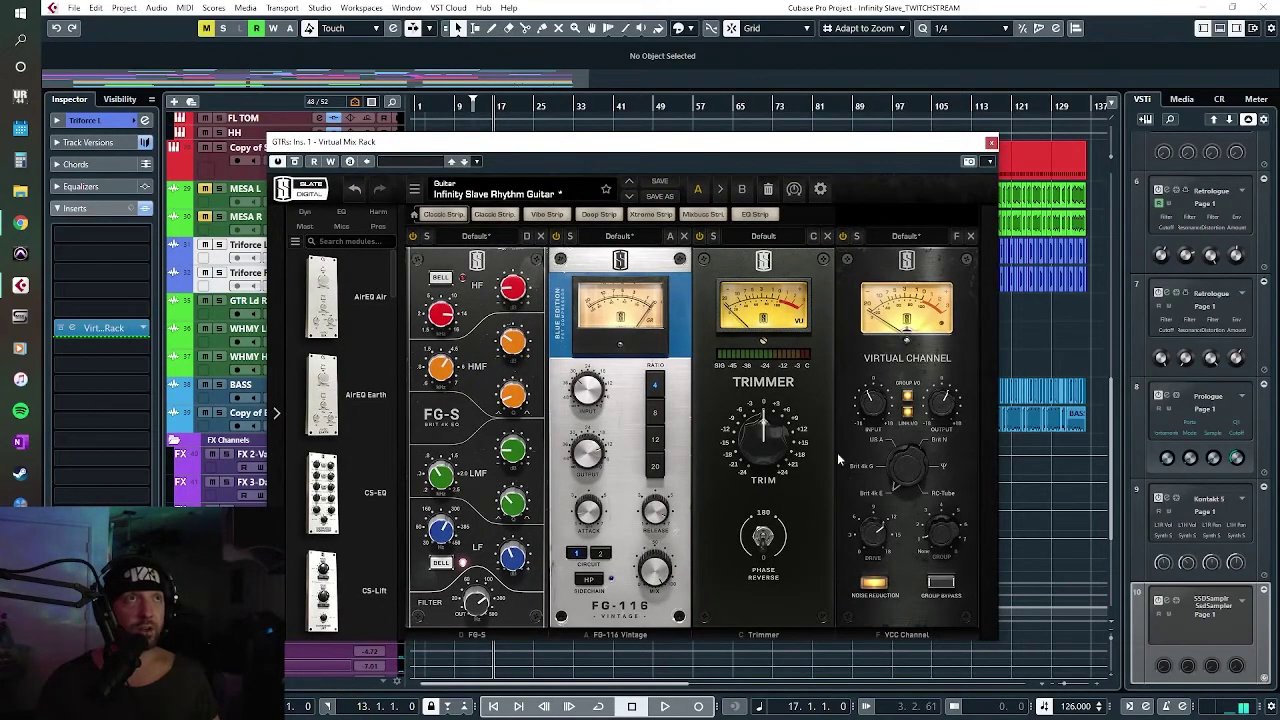
{"action": "left_click_drag", "start_coordinate": [875, 145], "coordinate": [905, 146]}
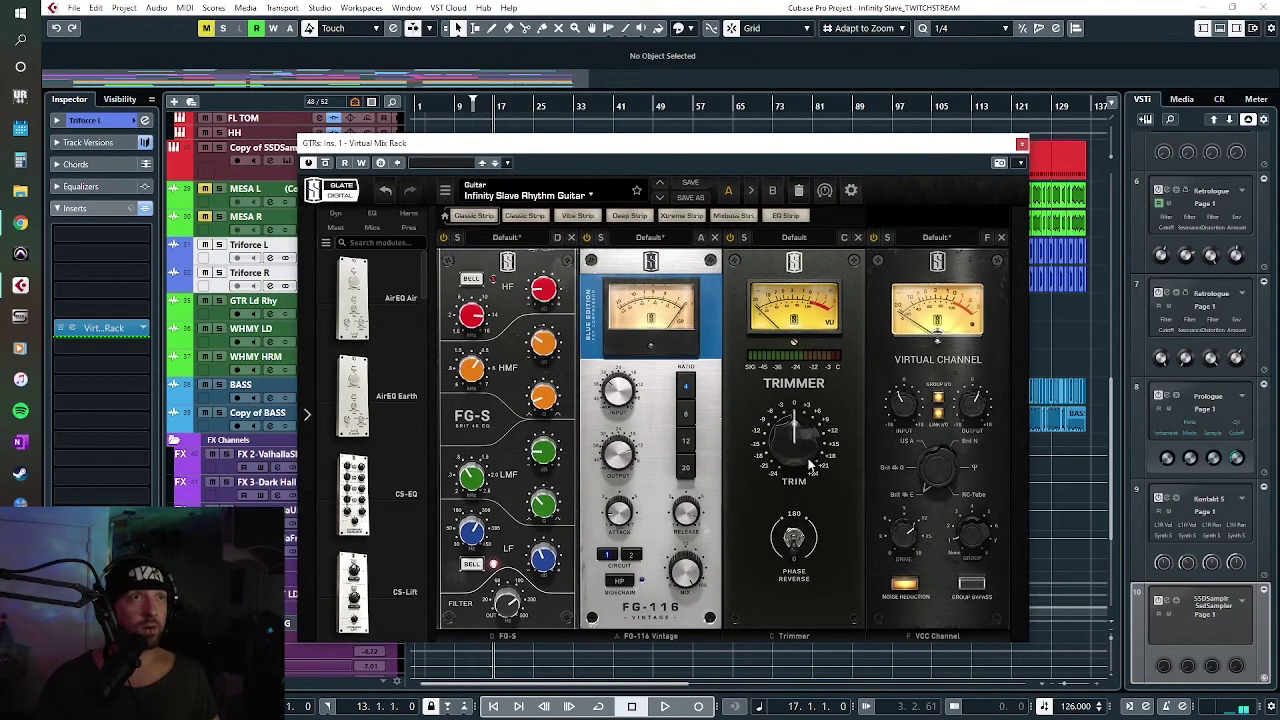
{"action": "mouse_move", "coordinate": [800, 430]}
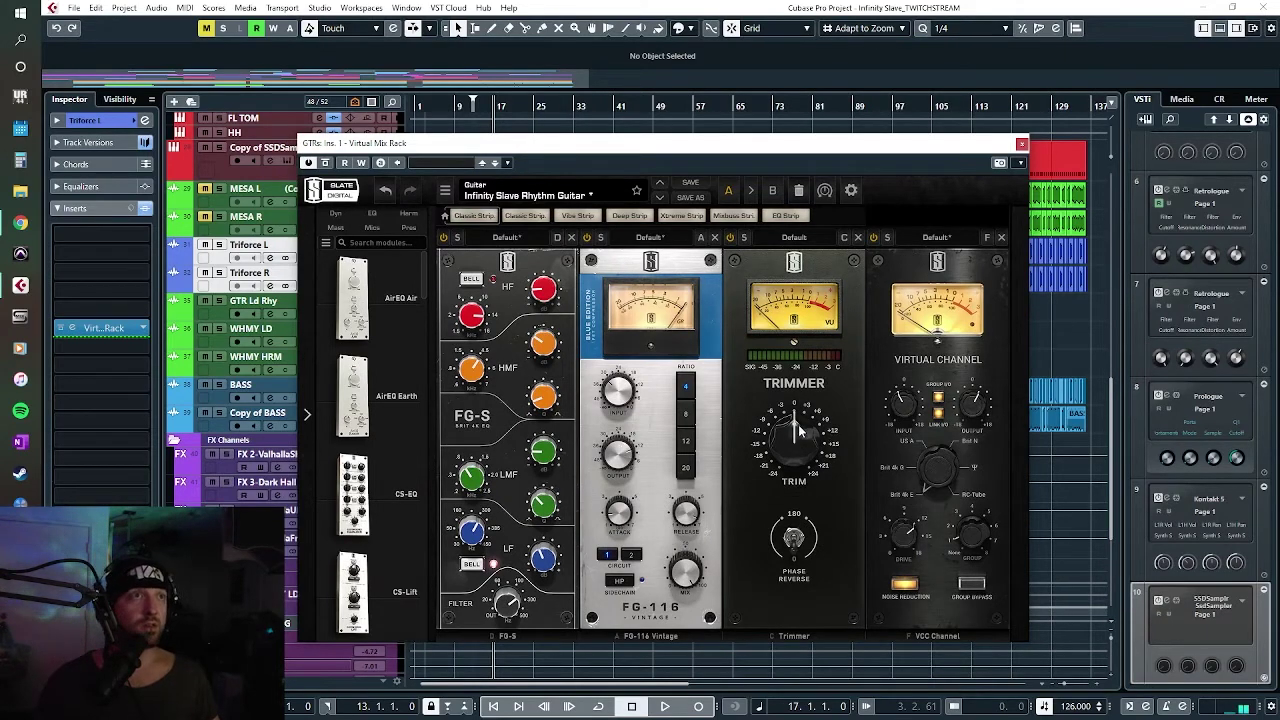
{"action": "left_click", "coordinate": [1021, 144]}
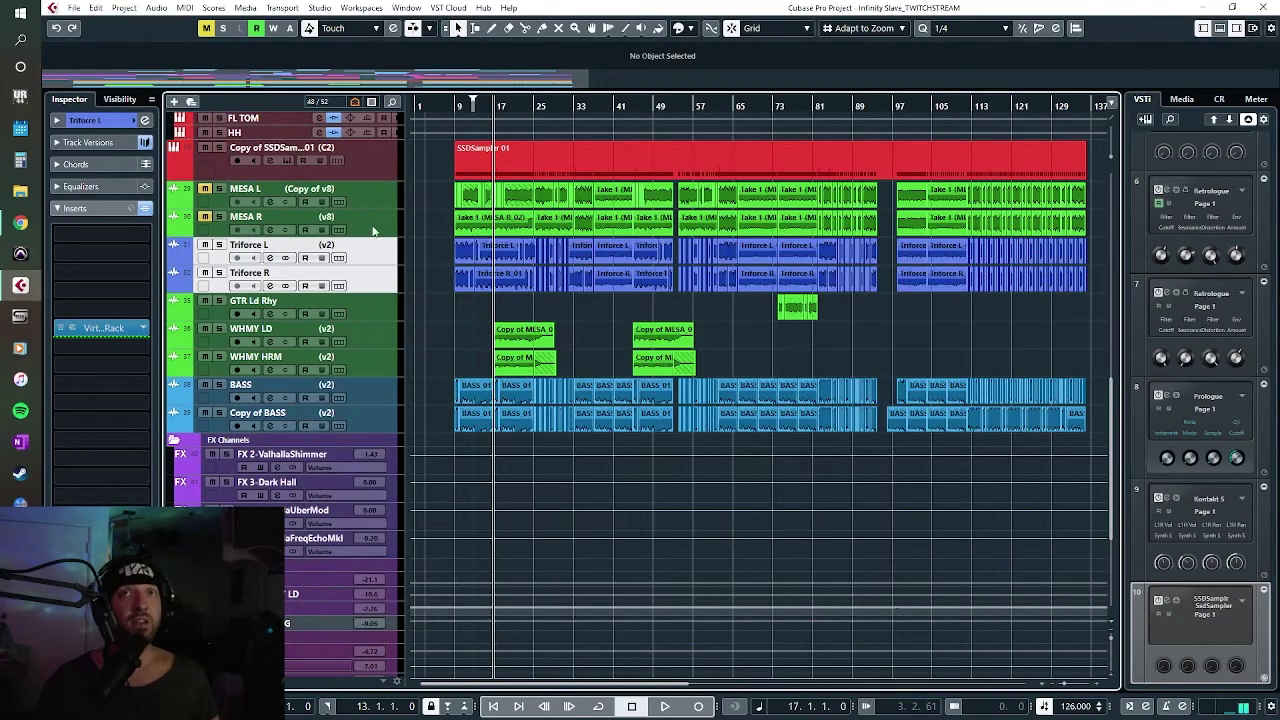
{"action": "left_click", "coordinate": [370, 250]}
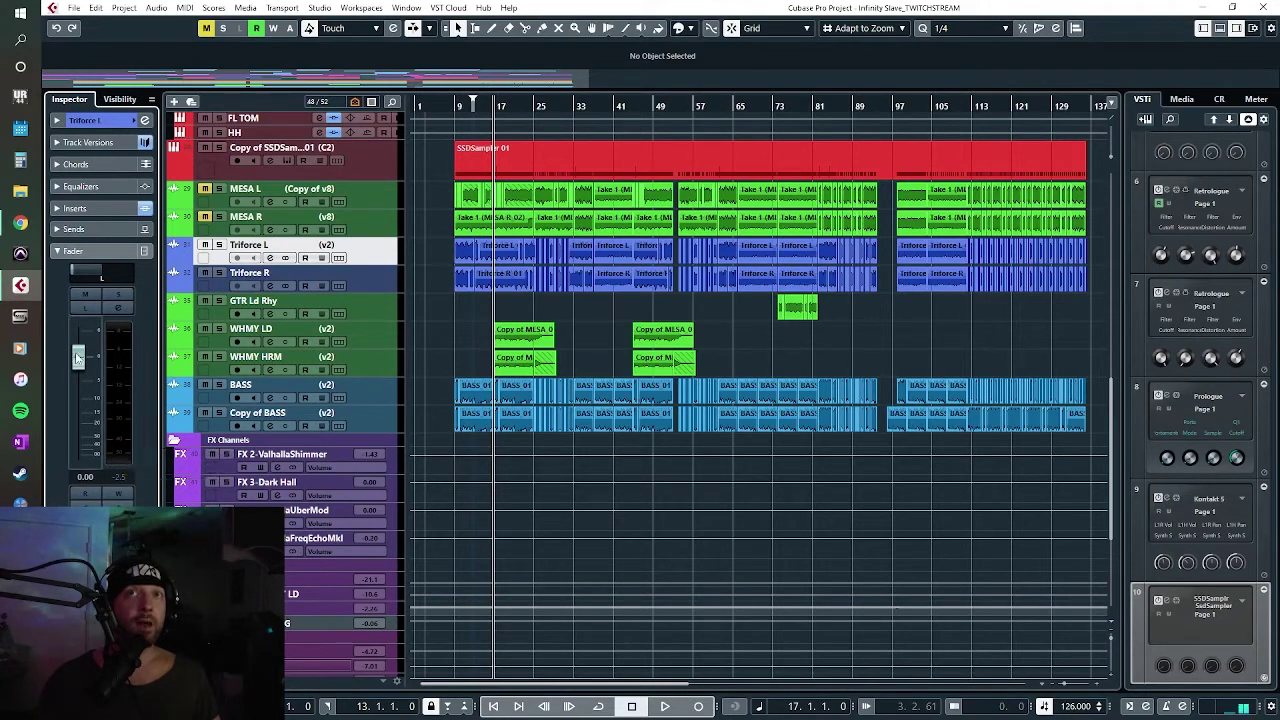
Step: Show the master level meter and display the Stereo Out channel's inserts
{"action": "left_click", "coordinate": [1256, 99]}
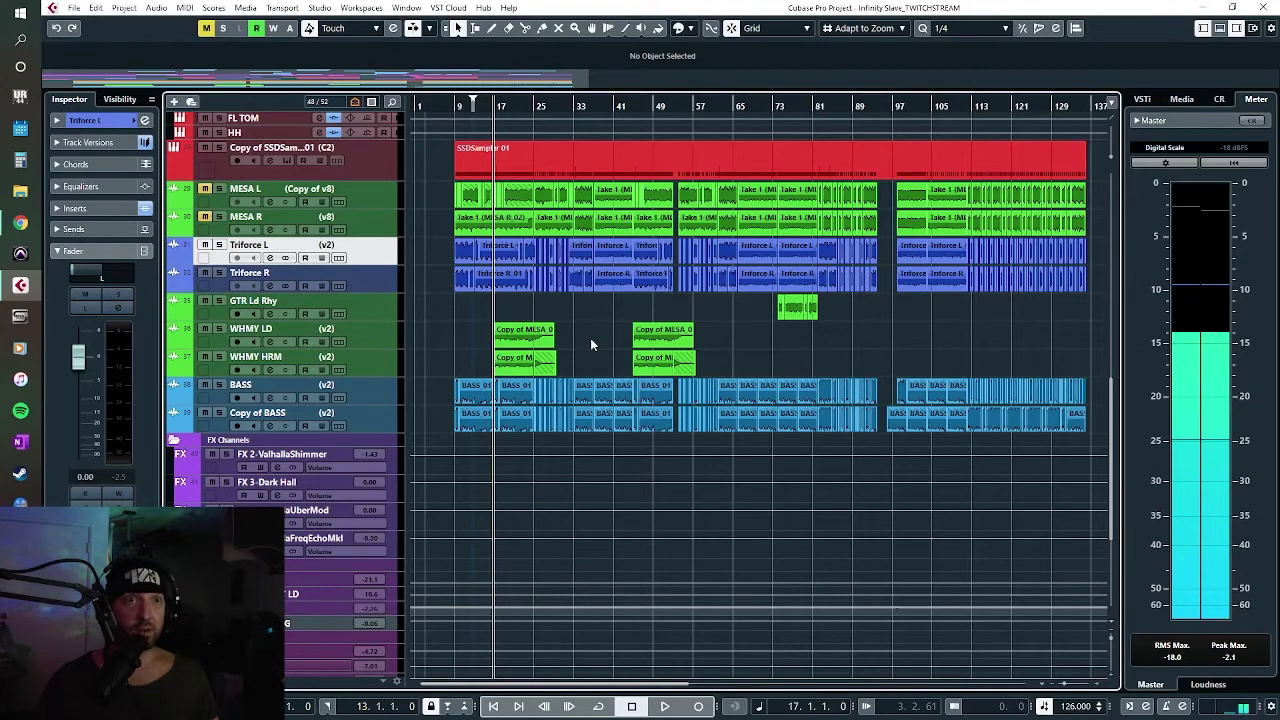
{"action": "left_click_drag", "start_coordinate": [528, 684], "coordinate": [433, 697]}
{"action": "scroll", "coordinate": [582, 347], "scroll_direction": "down", "scroll_amount": 5}
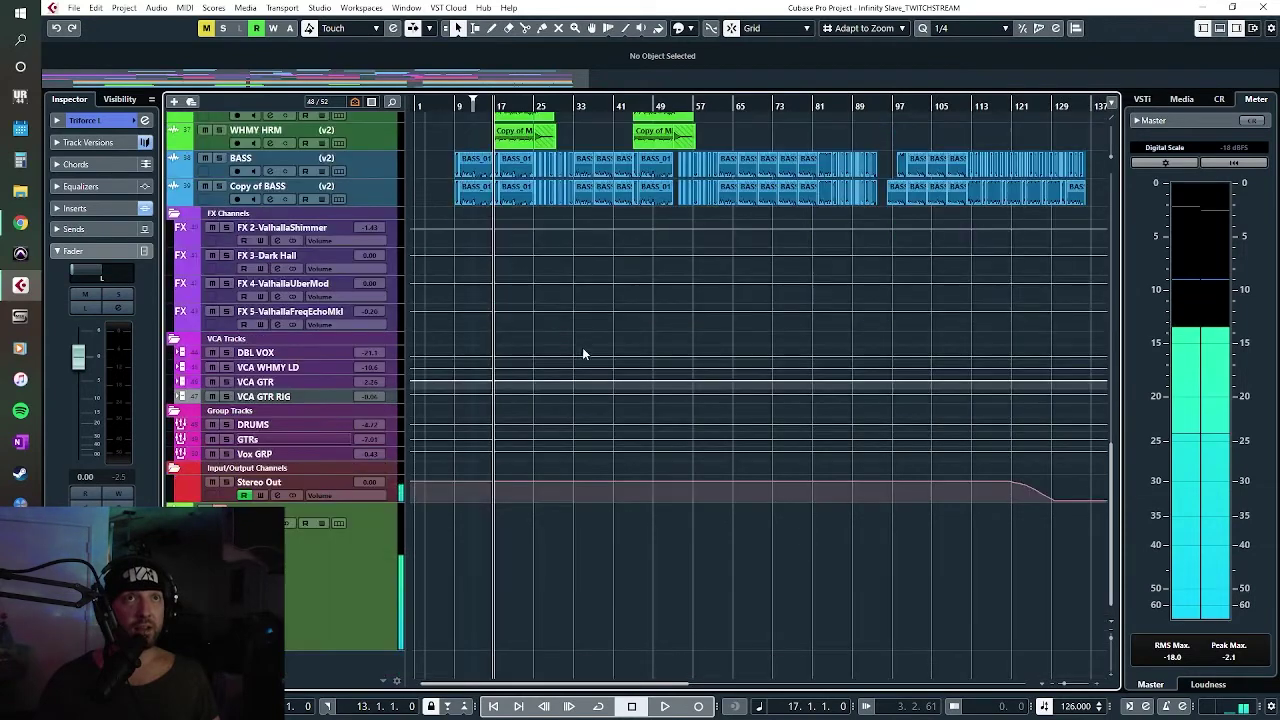
{"action": "left_click", "coordinate": [255, 480]}
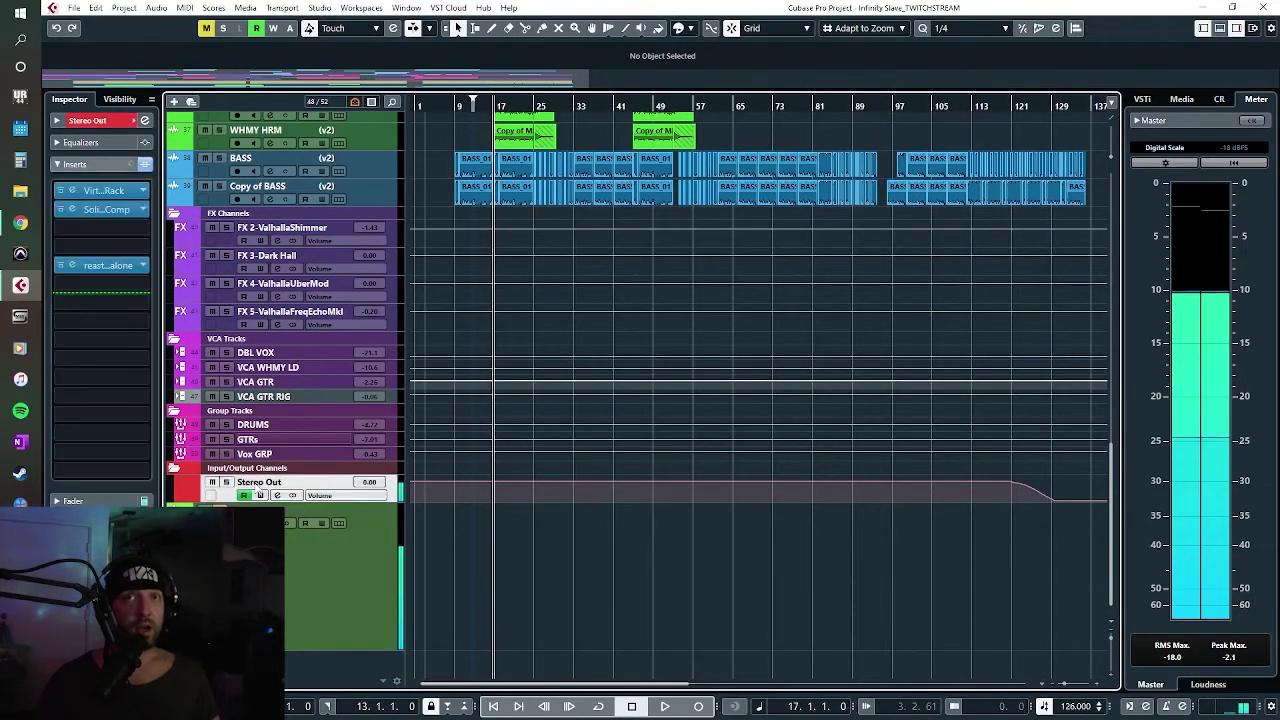
Step: Inspect the Virtual Mix Rack and Solid Bus Comp inserts on Stereo Out, closing each plug-in window after viewing
{"action": "left_click", "coordinate": [73, 190]}
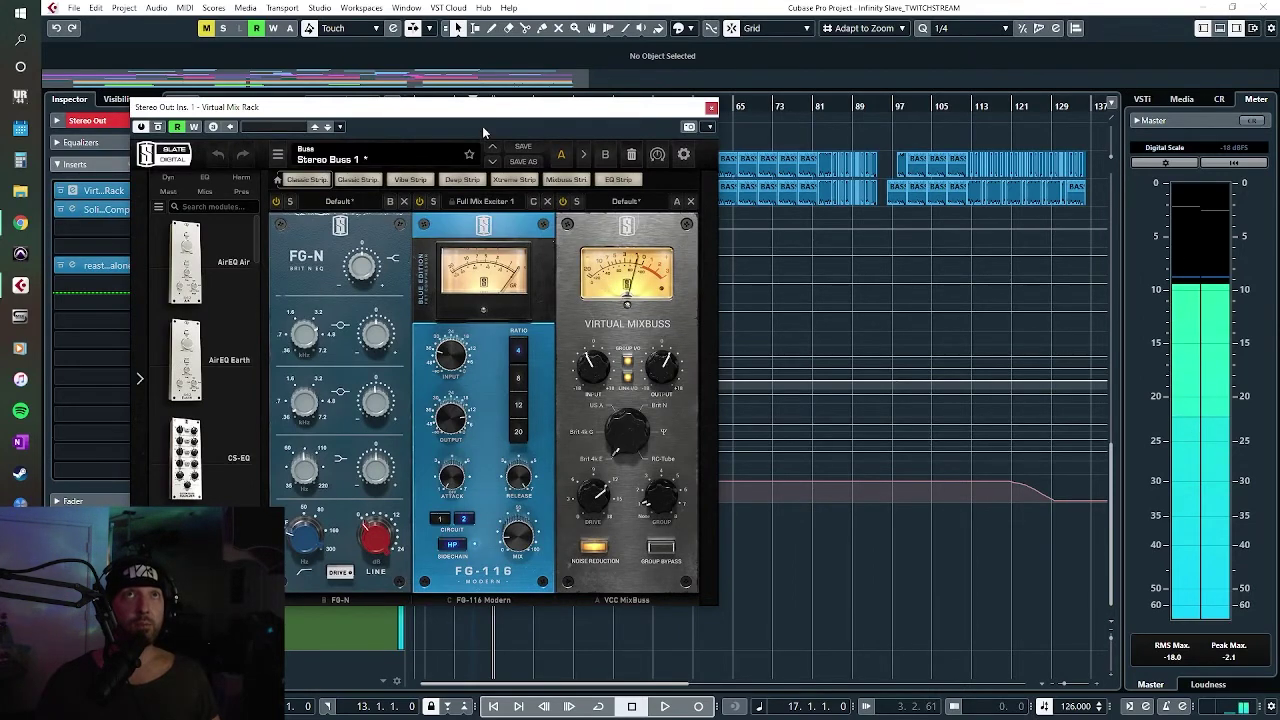
{"action": "left_click_drag", "start_coordinate": [482, 108], "coordinate": [672, 116]}
{"action": "left_click", "coordinate": [898, 115]}
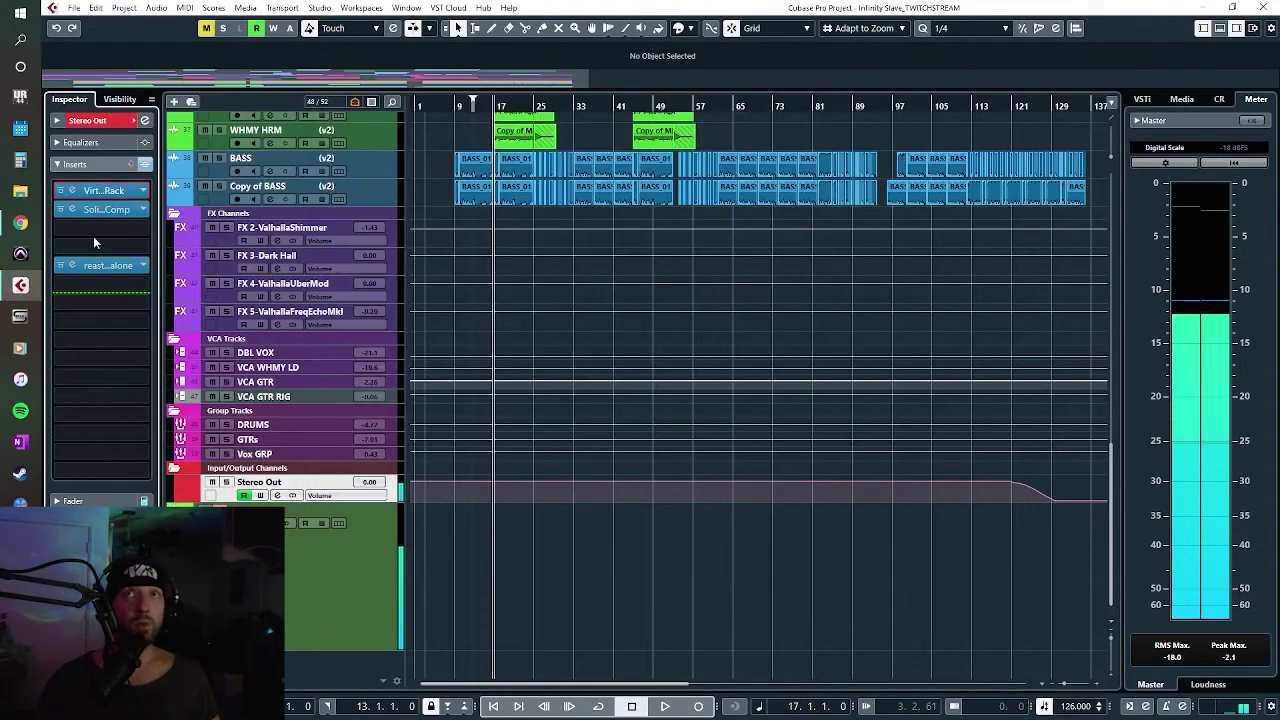
{"action": "left_click", "coordinate": [72, 209]}
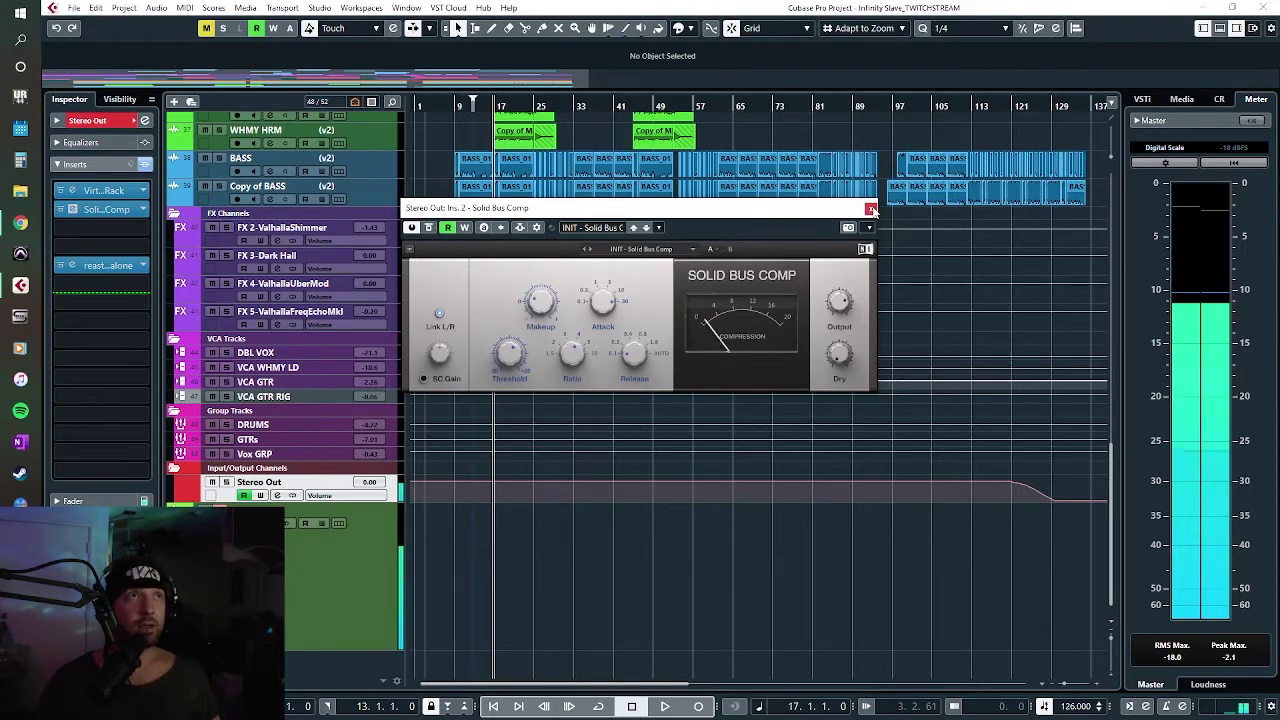
{"action": "key", "text": "ctrl+w"}
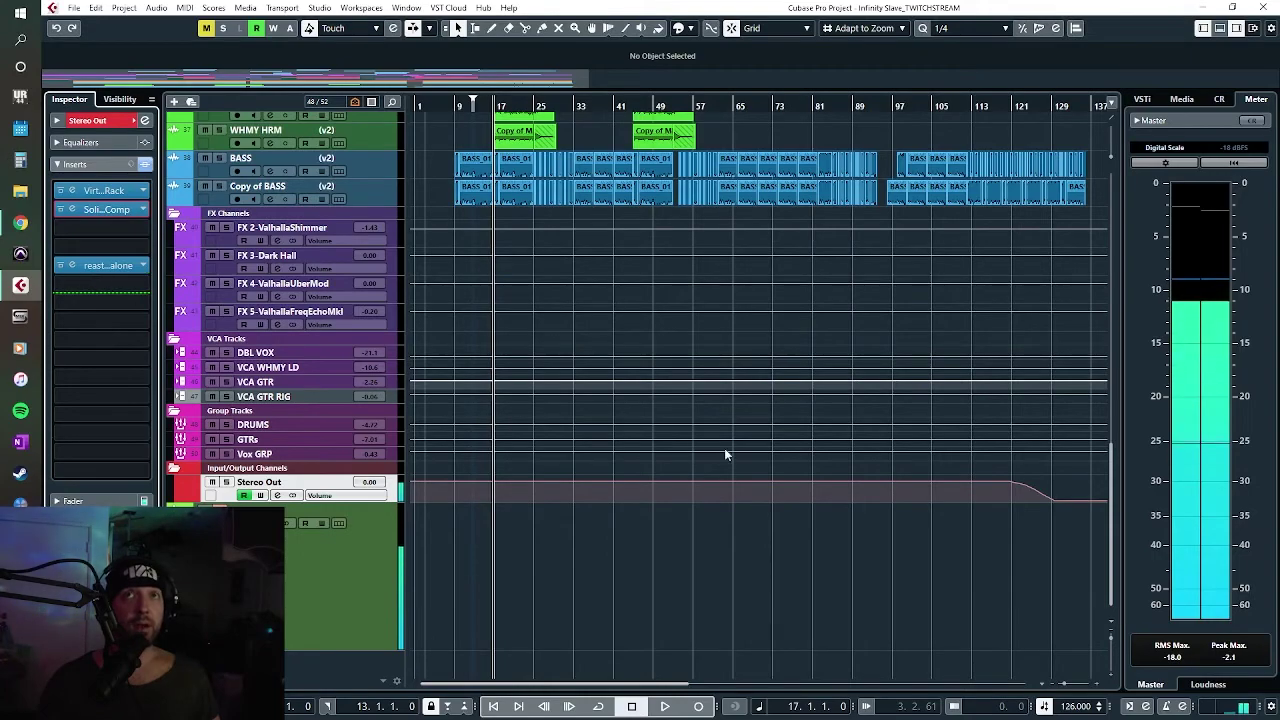
Step: Play the full mix from bar 24 with the arrangement zoomed in, and bring the guitar and bass tracks into view
{"action": "left_click_drag", "start_coordinate": [1111, 457], "coordinate": [1138, 288]}
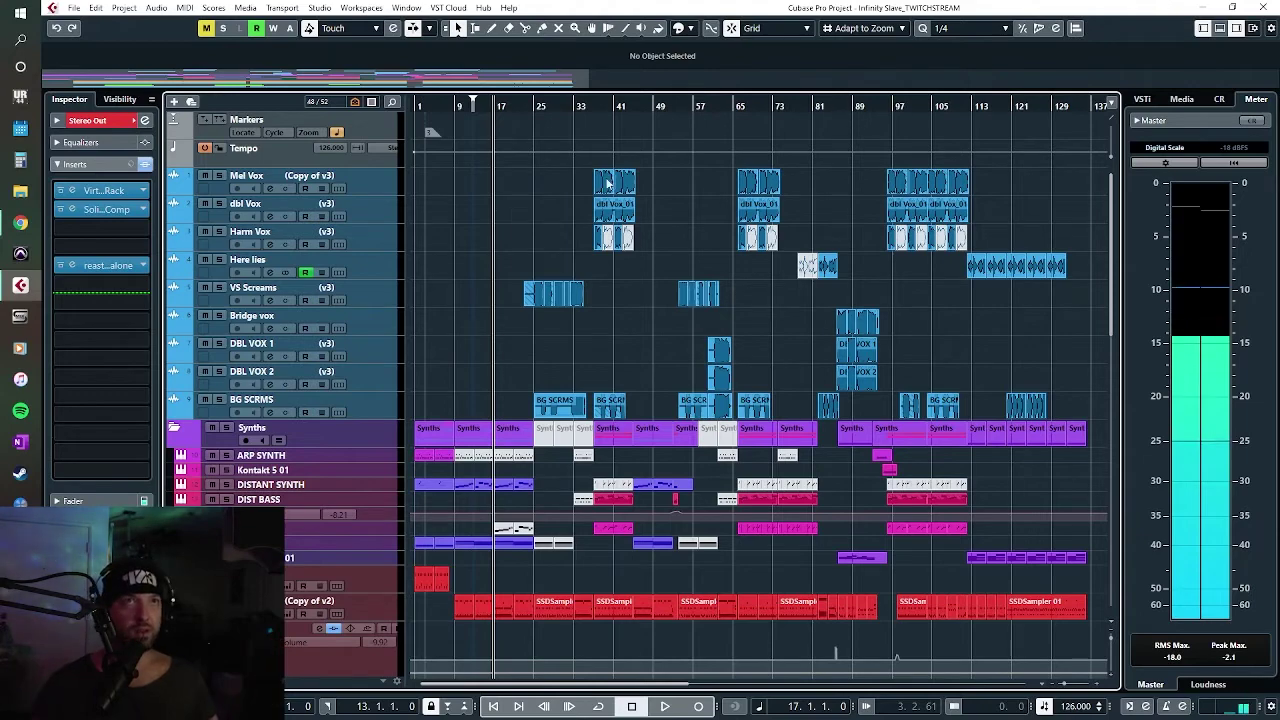
{"action": "left_click", "coordinate": [530, 107]}
{"action": "left_click_drag", "start_coordinate": [530, 107], "coordinate": [600, 155]}
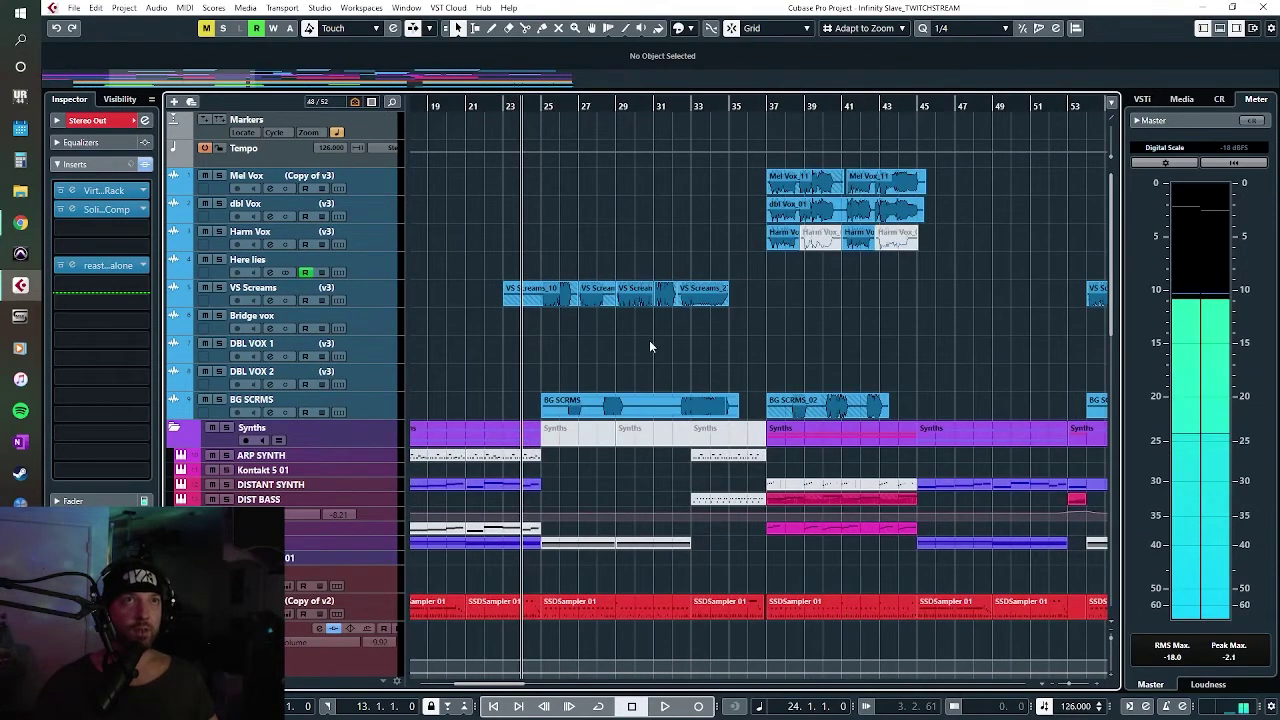
{"action": "key", "text": "space"}
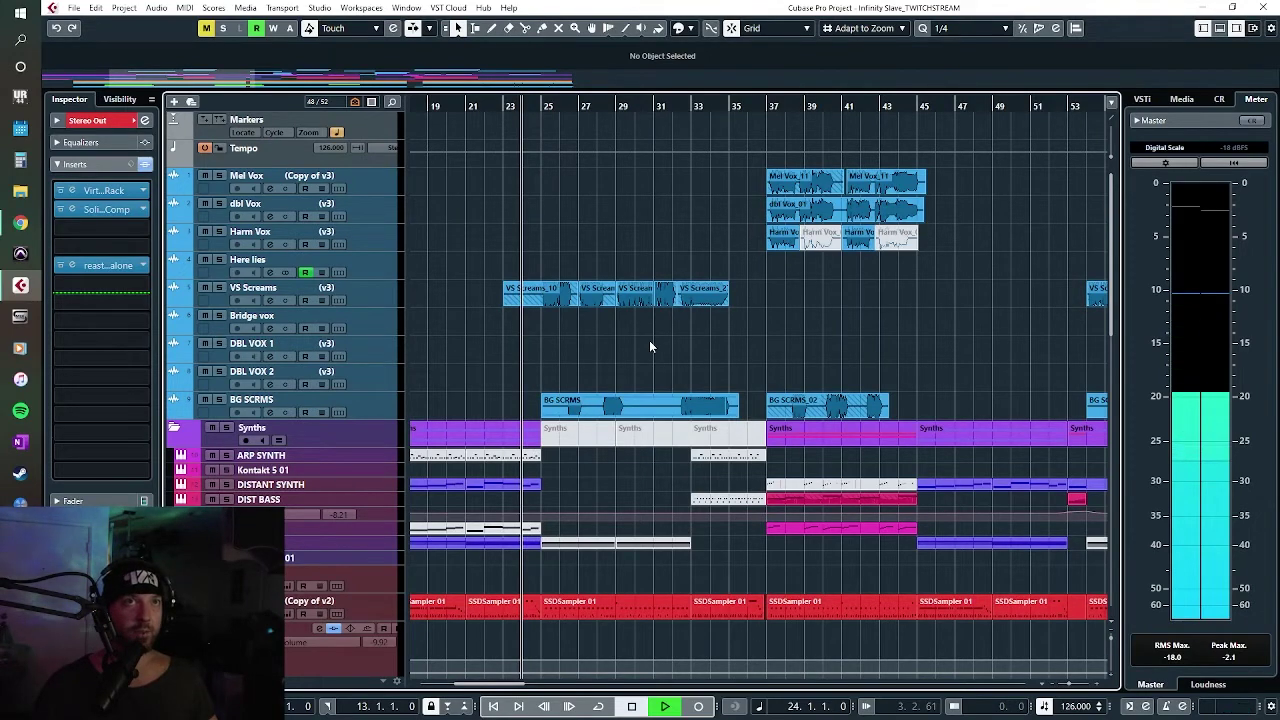
{"action": "scroll", "coordinate": [845, 366], "scroll_direction": "down", "scroll_amount": 5}
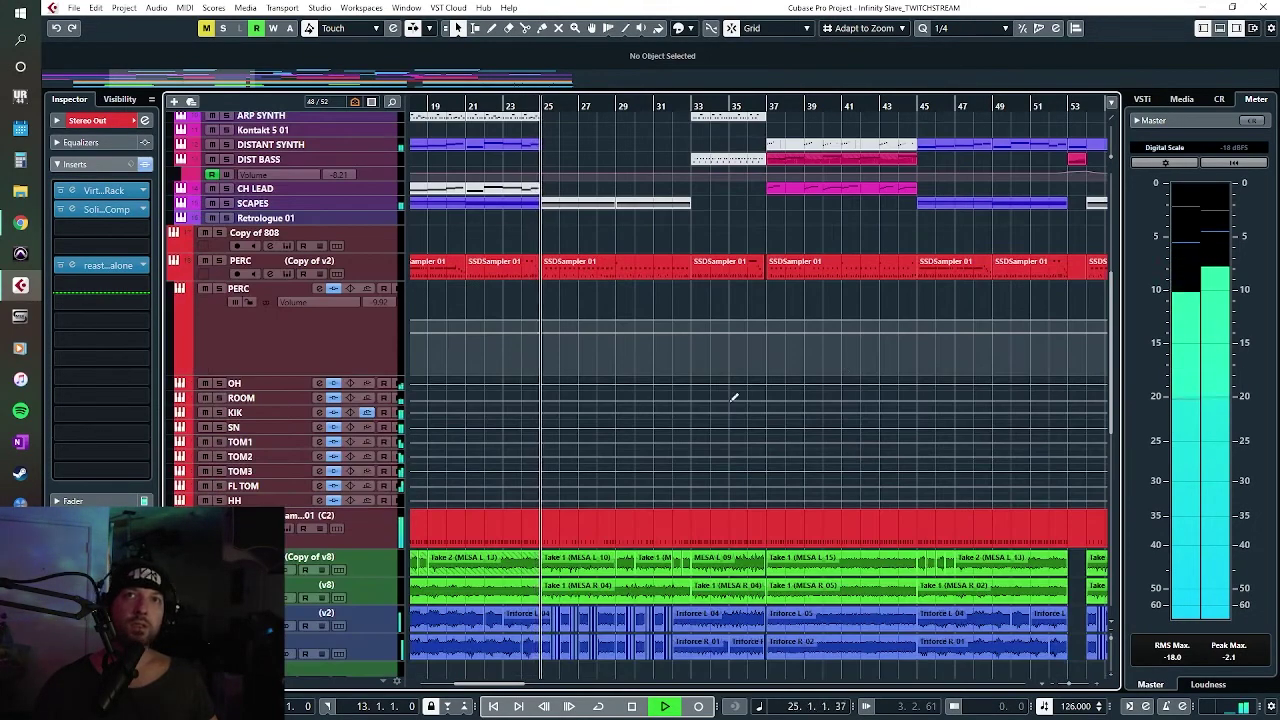
{"action": "scroll", "coordinate": [708, 417], "scroll_direction": "down", "scroll_amount": 3}
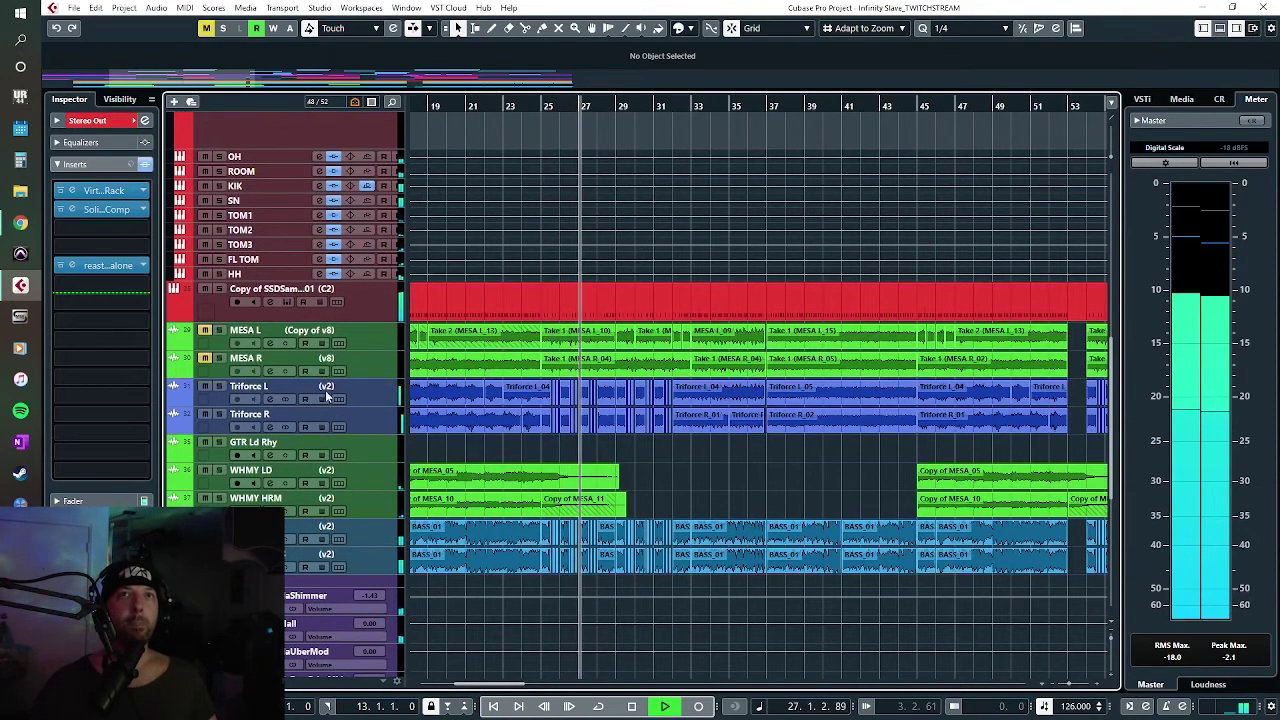
Step: Solo the Triforce L and Triforce R guitar tracks, stop playback and place the playhead at about bar 23
{"action": "left_click", "coordinate": [218, 386]}
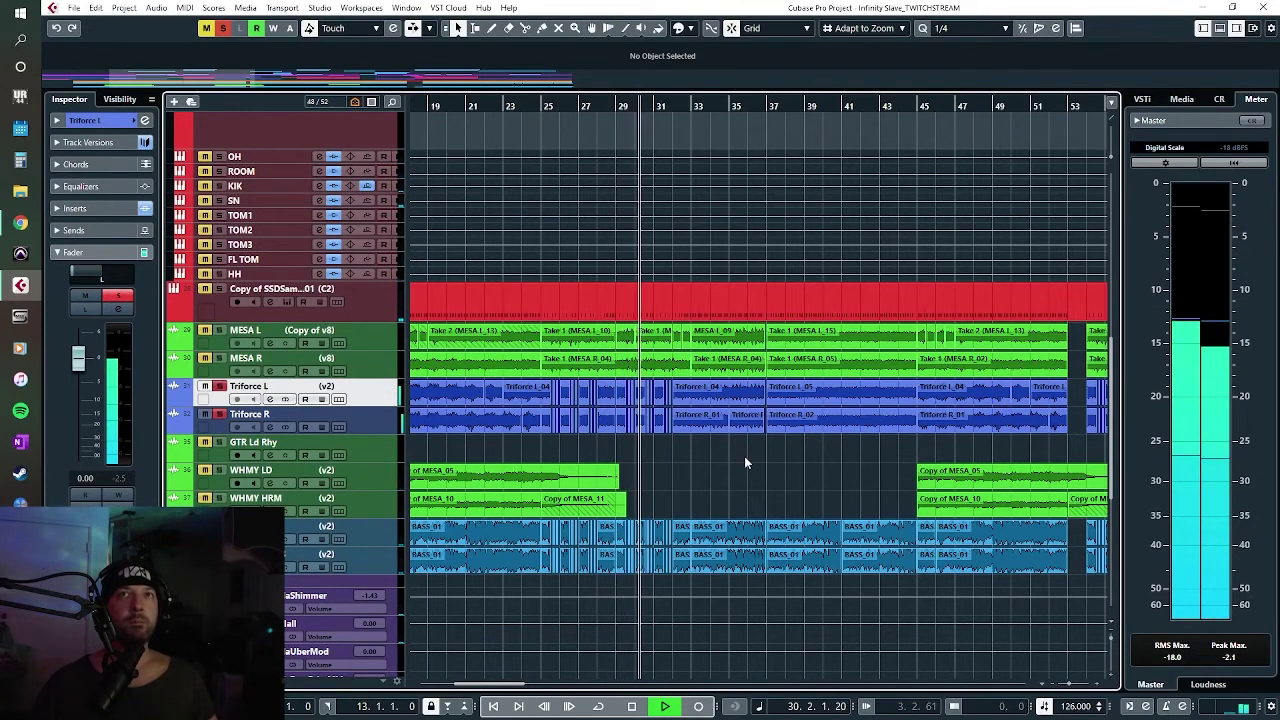
{"action": "key", "text": "space"}
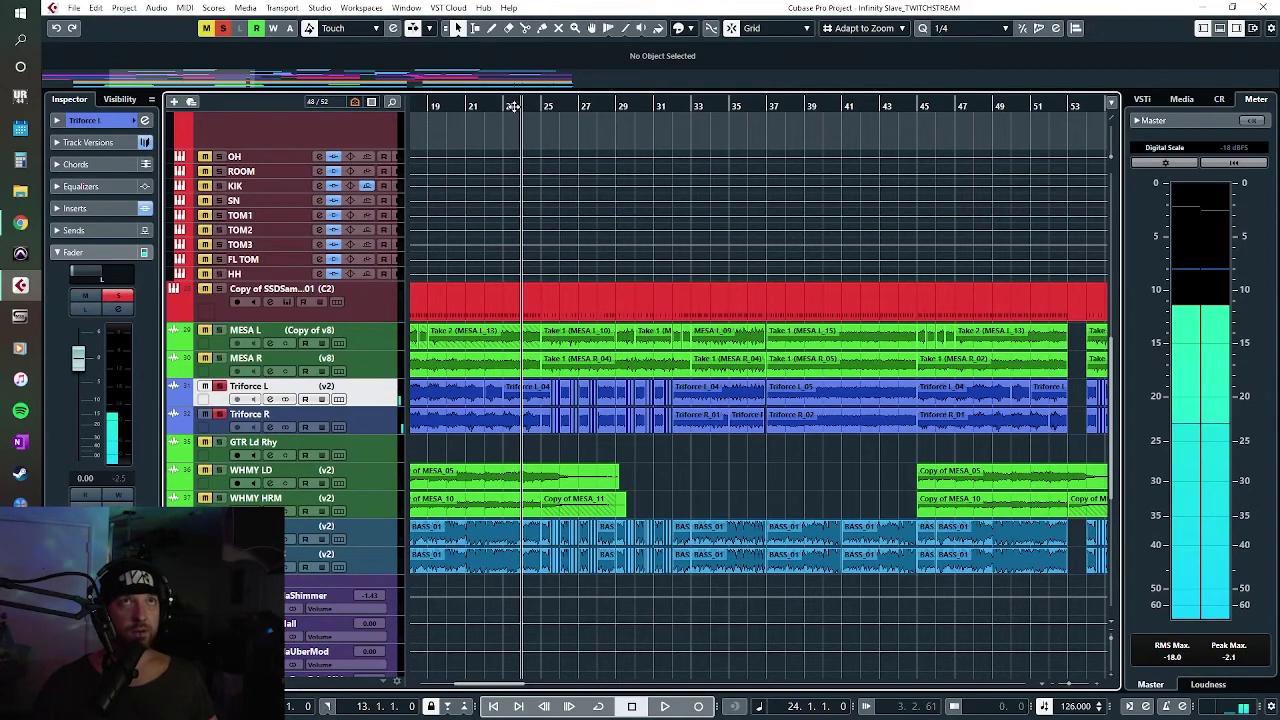
{"action": "left_click_drag", "start_coordinate": [512, 106], "coordinate": [685, 435]}
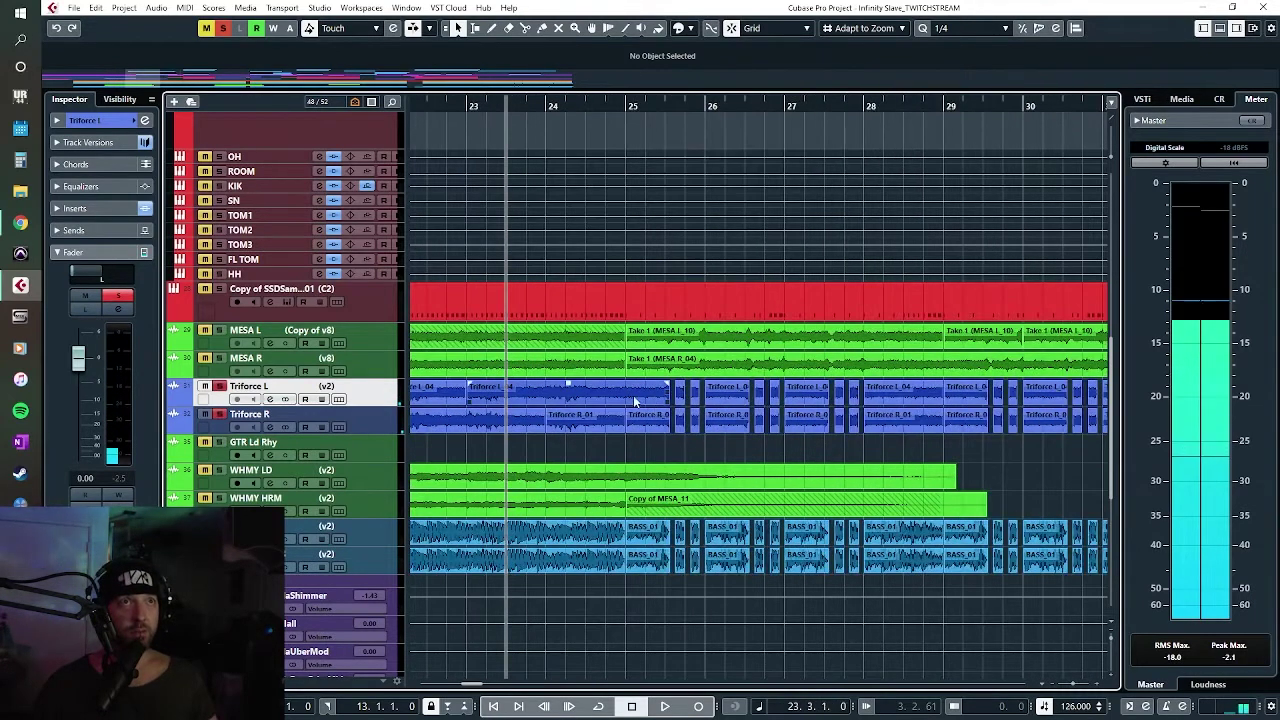
Step: Select the Triforce L and Triforce R tracks together and enlarge their track height
{"action": "scroll", "coordinate": [912, 407], "scroll_direction": "right", "scroll_amount": 2}
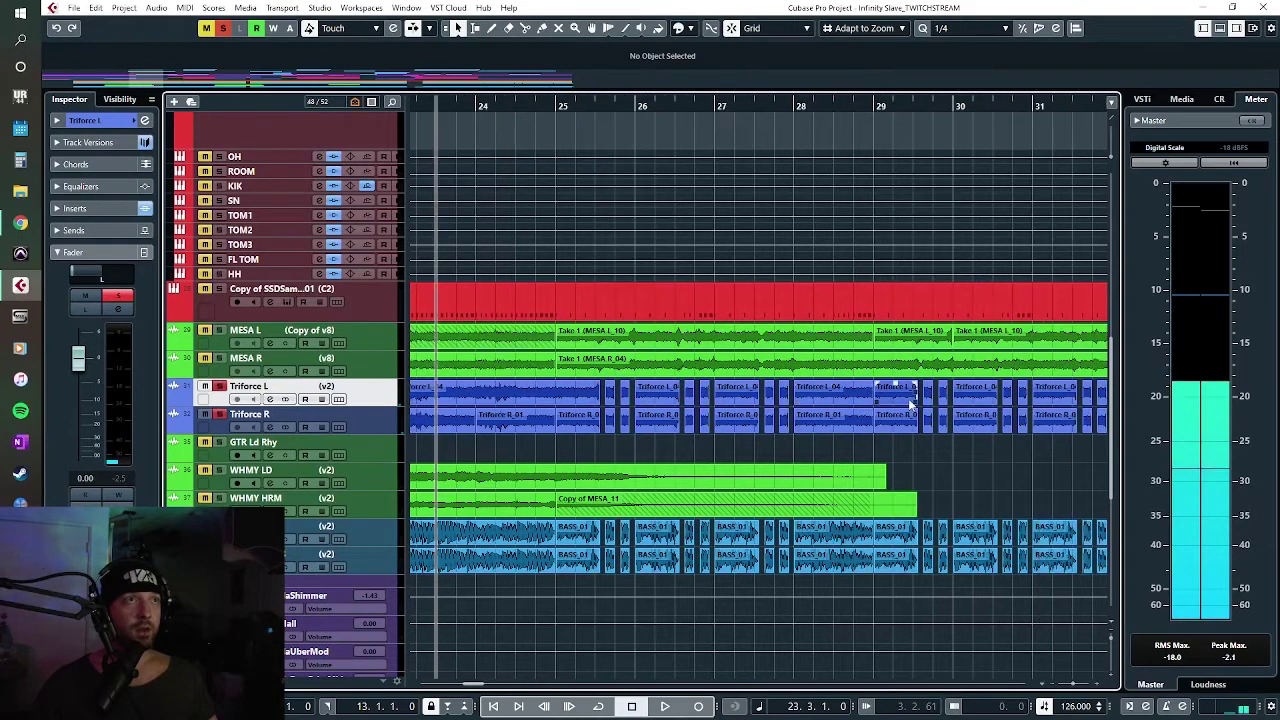
{"action": "left_click", "coordinate": [370, 432]}
{"action": "left_click", "coordinate": [365, 434], "text": "ctrl"}
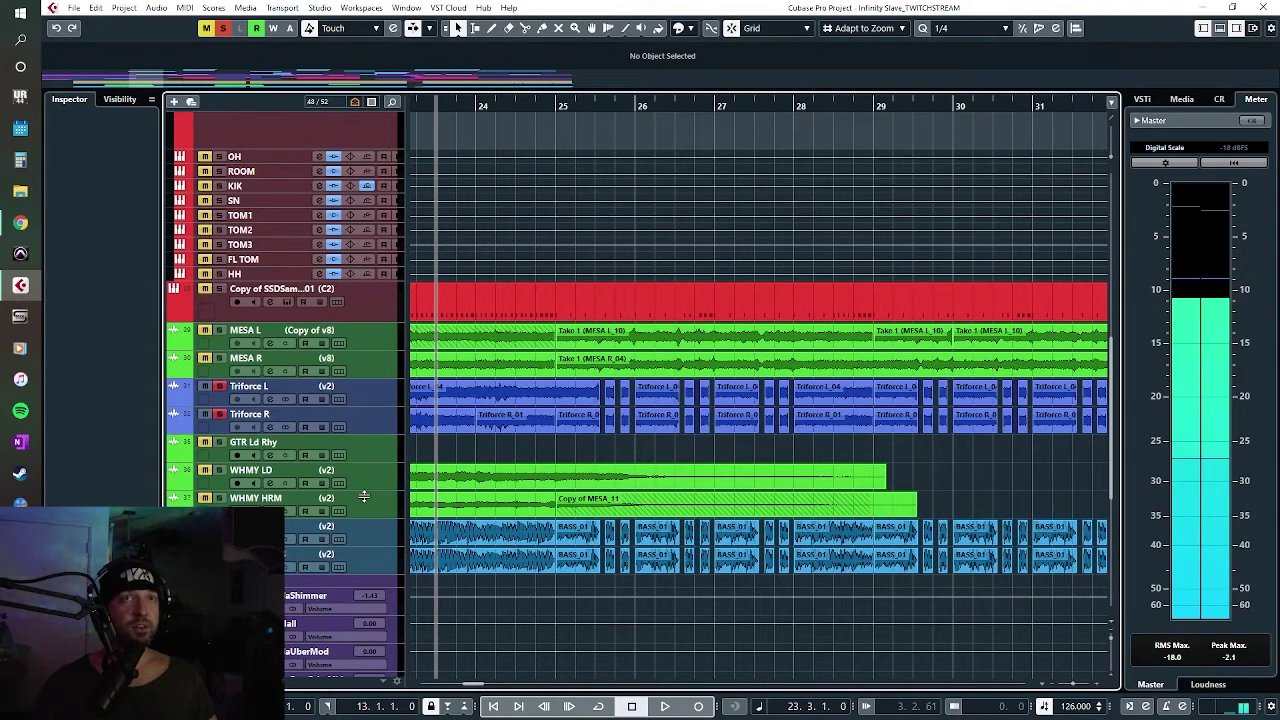
{"action": "left_click", "coordinate": [367, 400]}
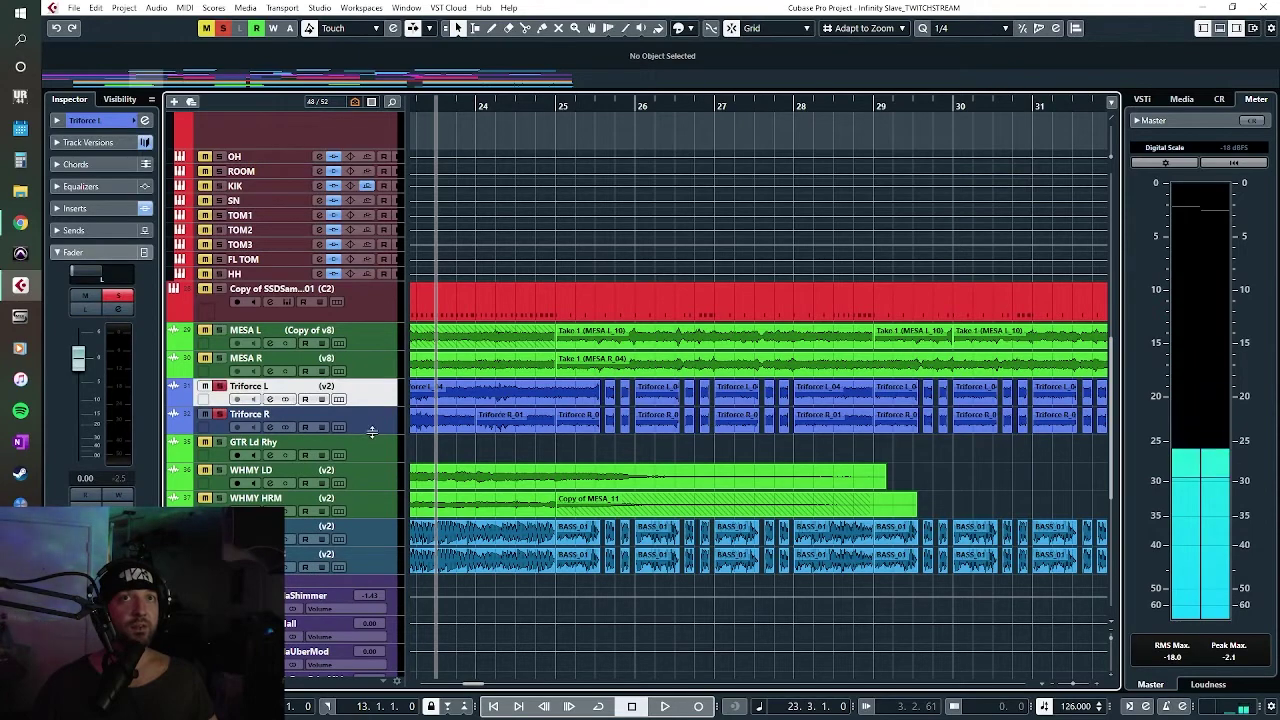
{"action": "left_click", "coordinate": [368, 430], "text": "ctrl"}
{"action": "key", "text": "alt+Down"}
{"action": "scroll", "coordinate": [826, 532], "scroll_direction": "right", "scroll_amount": 2}
{"action": "scroll", "coordinate": [820, 520], "scroll_direction": "right", "scroll_amount": 6}
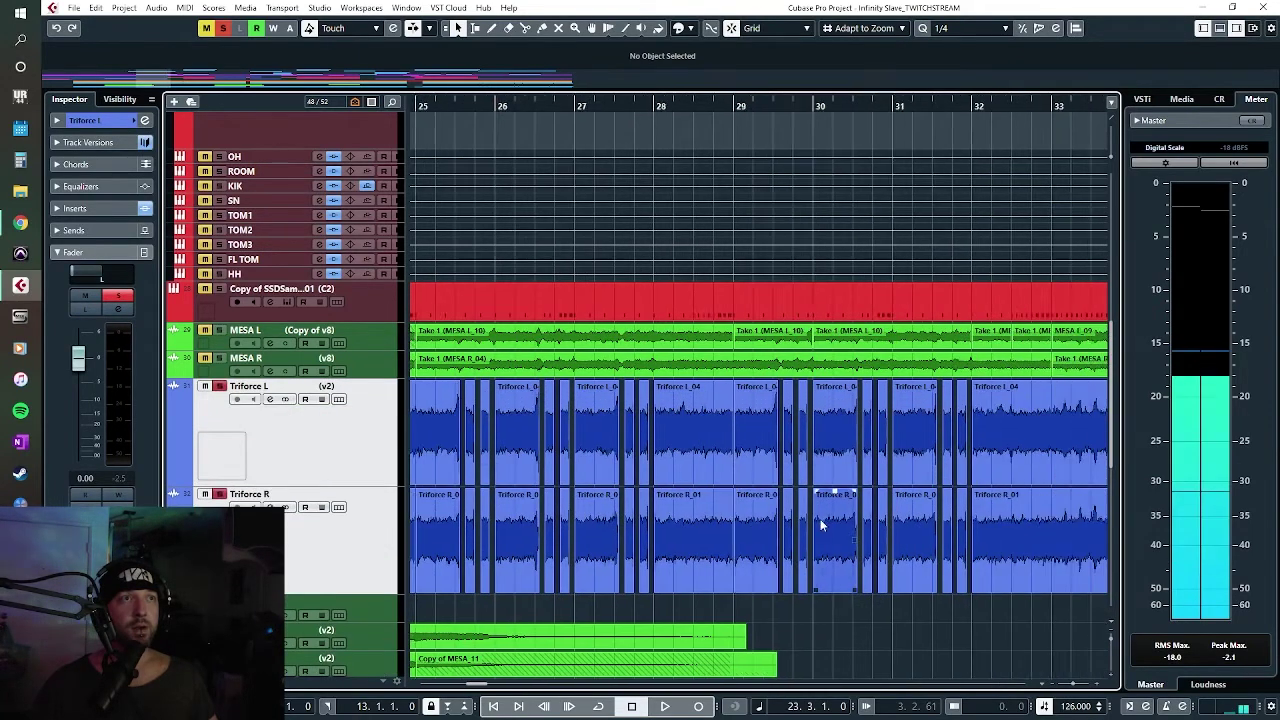
Step: Examine the Triforce L and R waveforms and their edits across the rest of the arrangement
{"action": "scroll", "coordinate": [805, 518], "scroll_direction": "right", "scroll_amount": 20}
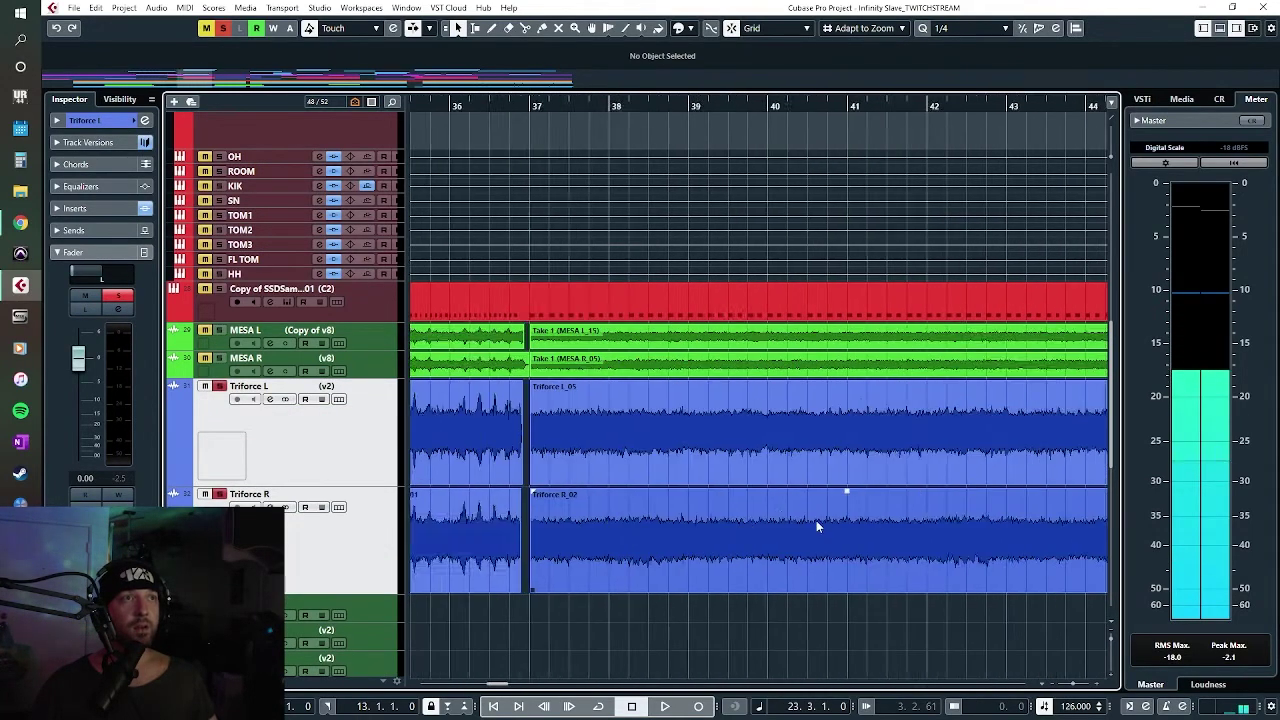
{"action": "scroll", "coordinate": [900, 516], "scroll_direction": "right", "scroll_amount": 7}
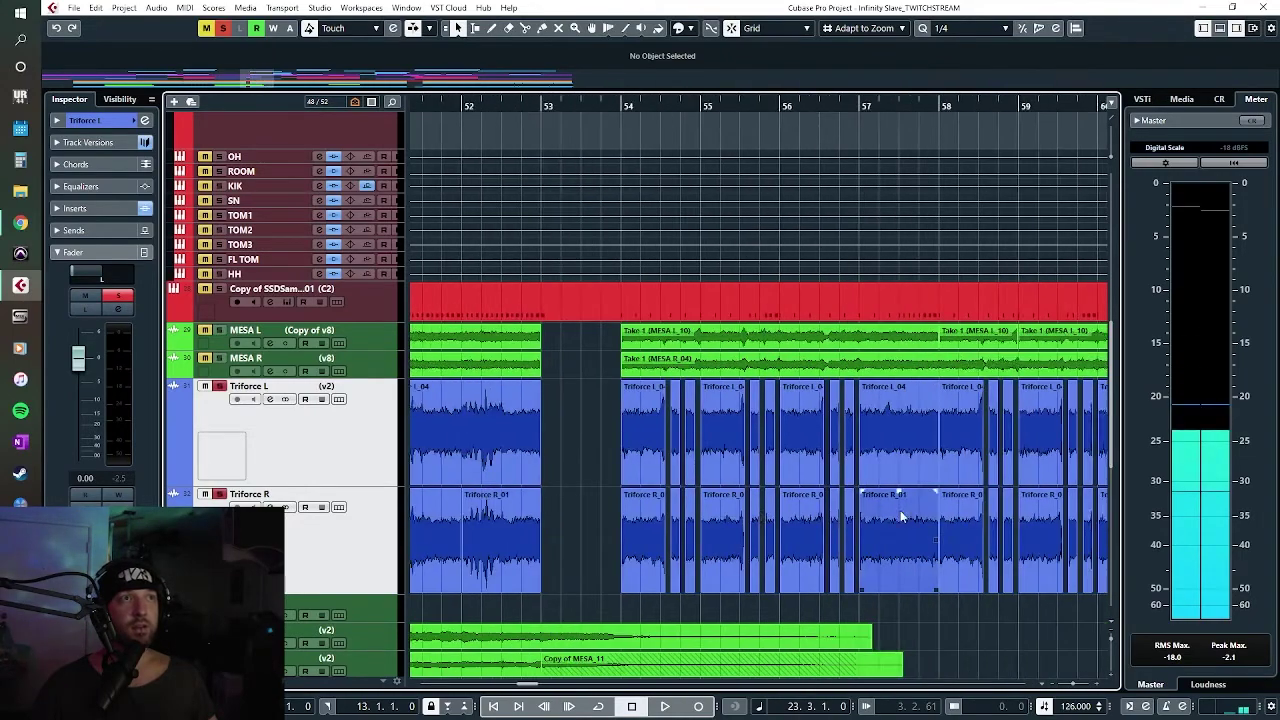
{"action": "key", "text": "g"}
{"action": "key", "text": "g"}
{"action": "key", "text": "g"}
{"action": "key", "text": "g"}
{"action": "key", "text": "g"}
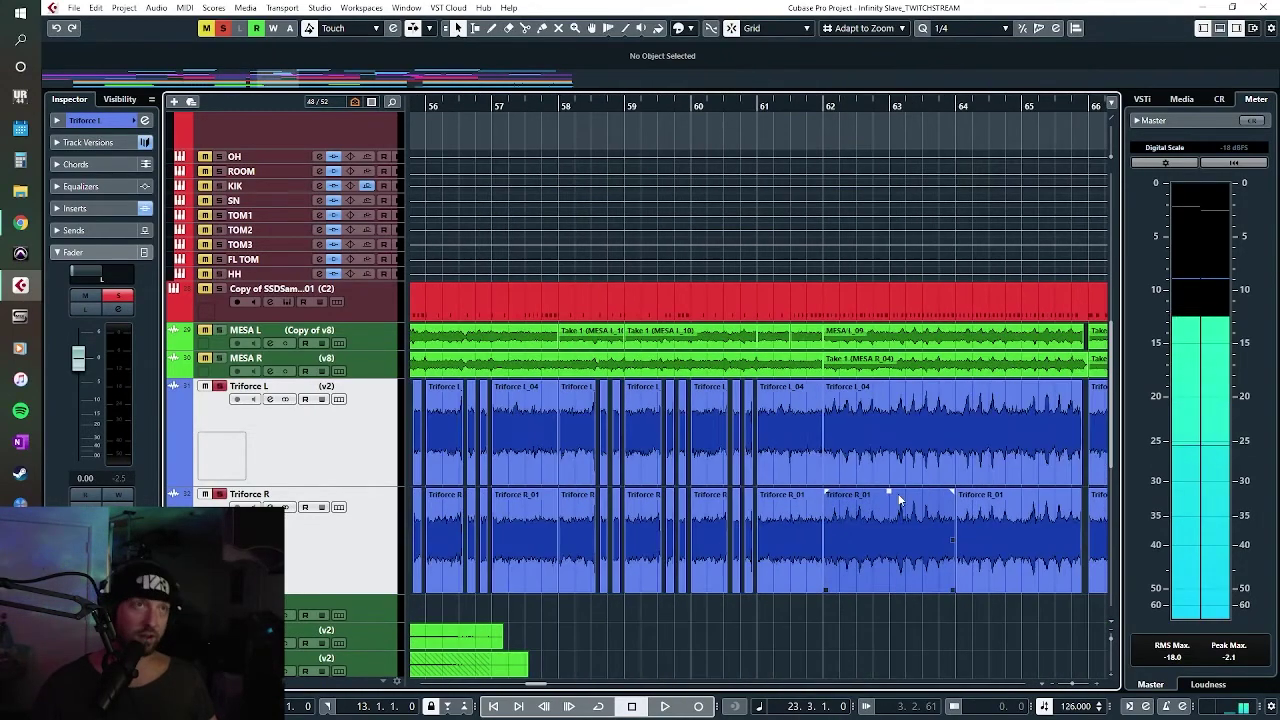
{"action": "key", "text": "g"}
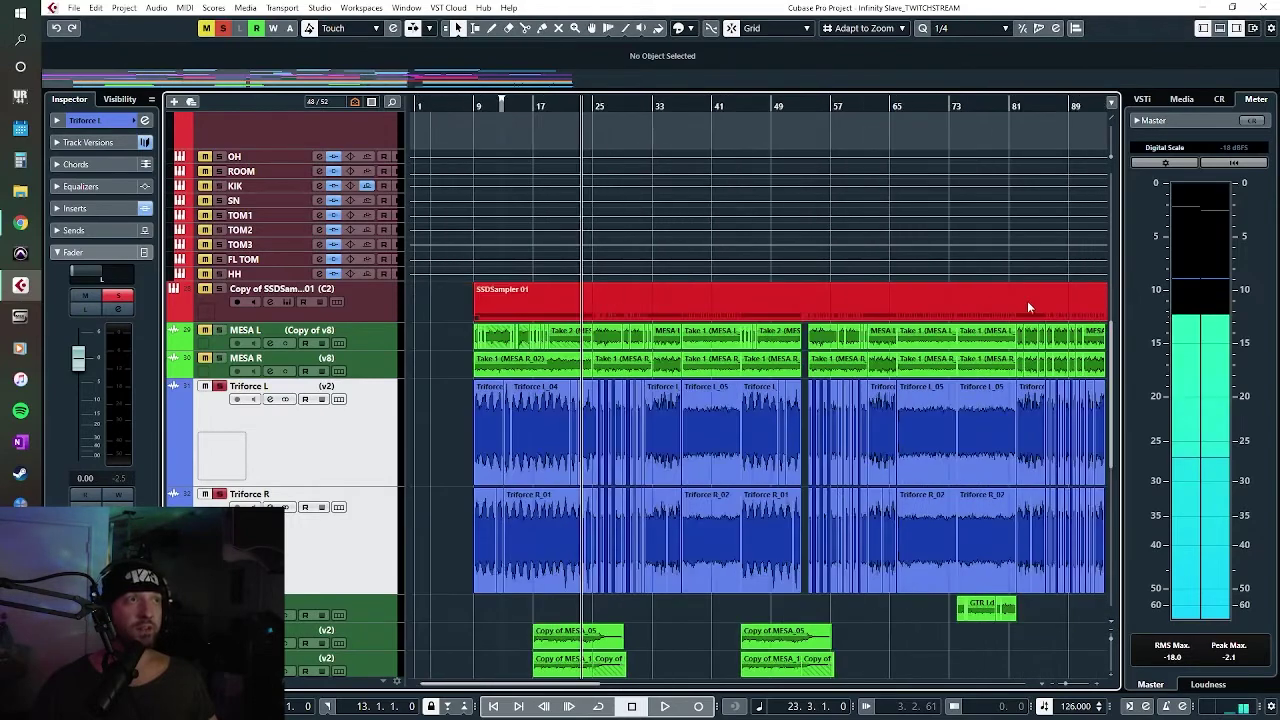
Step: Inspect the Triforce guitar stops near bar 91 and audition them from bar 85 beat 4
{"action": "left_click", "coordinate": [1084, 105]}
{"action": "key", "text": "h"}
{"action": "key", "text": "h"}
{"action": "key", "text": "h"}
{"action": "key", "text": "space"}
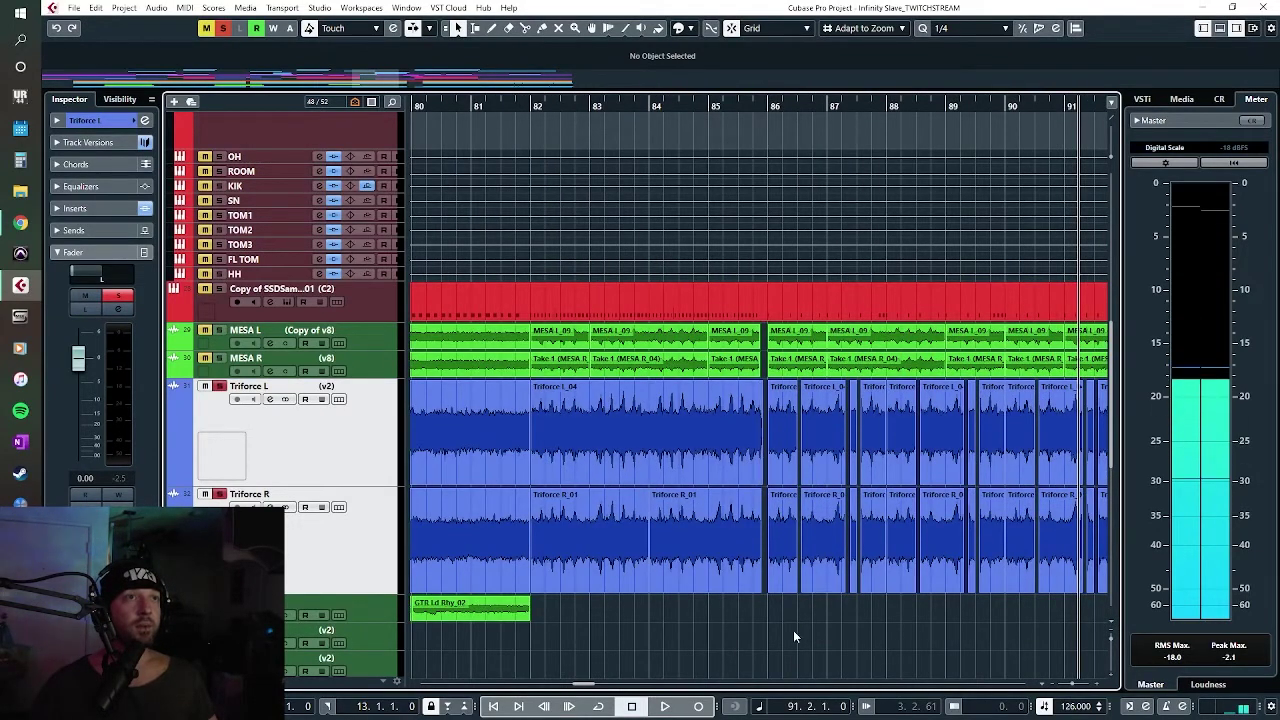
{"action": "scroll", "coordinate": [775, 630], "scroll_direction": "right", "scroll_amount": 3}
{"action": "scroll", "coordinate": [634, 640], "scroll_direction": "down", "scroll_amount": 5}
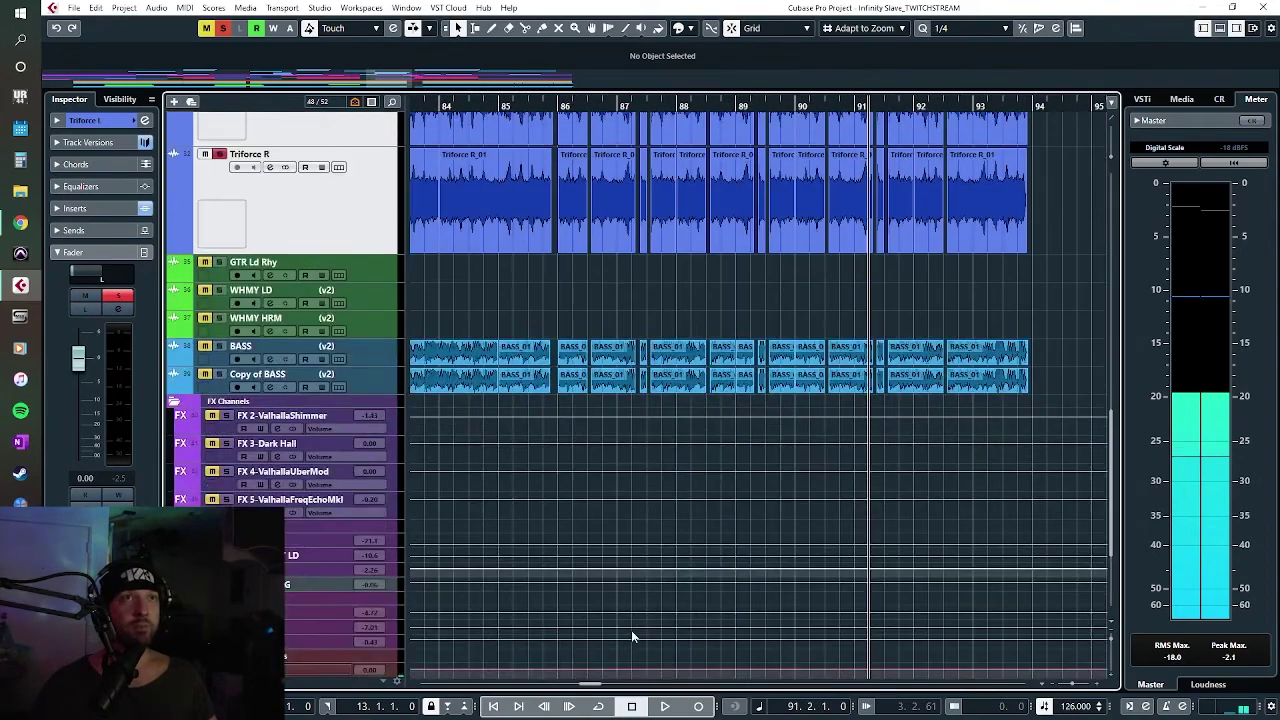
{"action": "scroll", "coordinate": [632, 632], "scroll_direction": "up", "scroll_amount": 3}
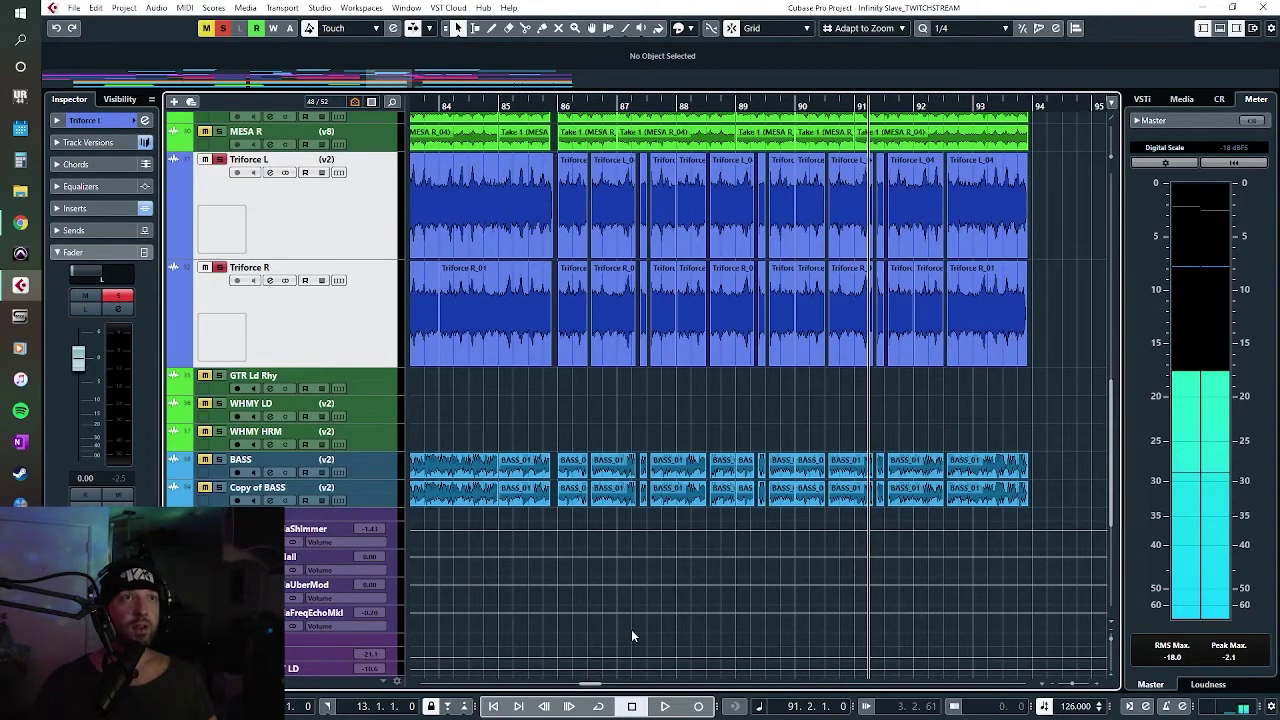
{"action": "left_click", "coordinate": [541, 105]}
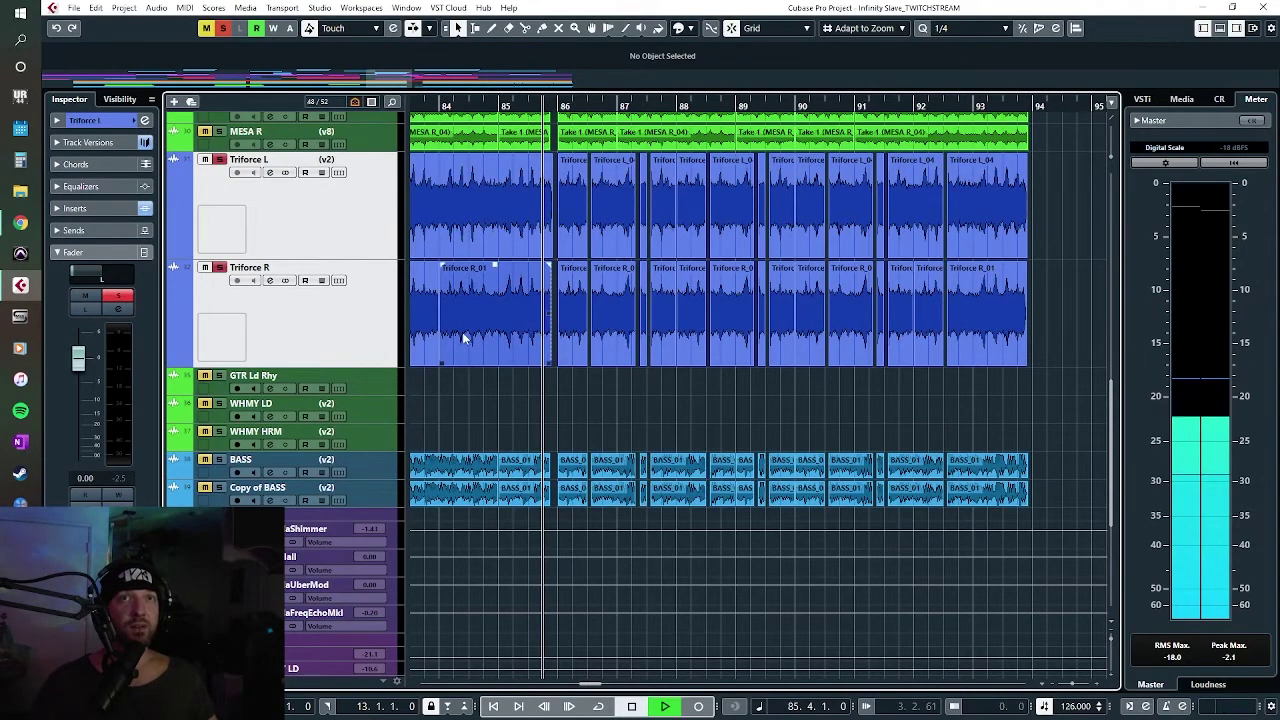
{"action": "key", "text": "space"}
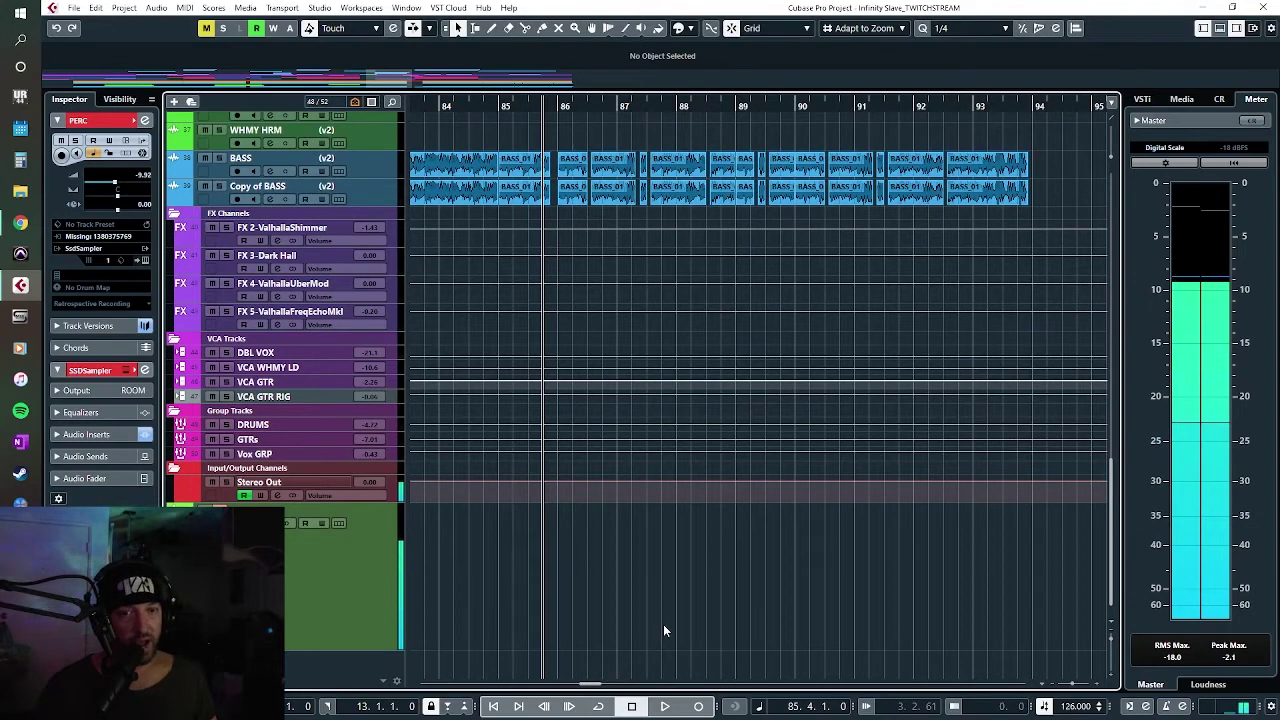
Step: Solo the GTR Ld Rhy track and play it from bar 74
{"action": "key", "text": "Up"}
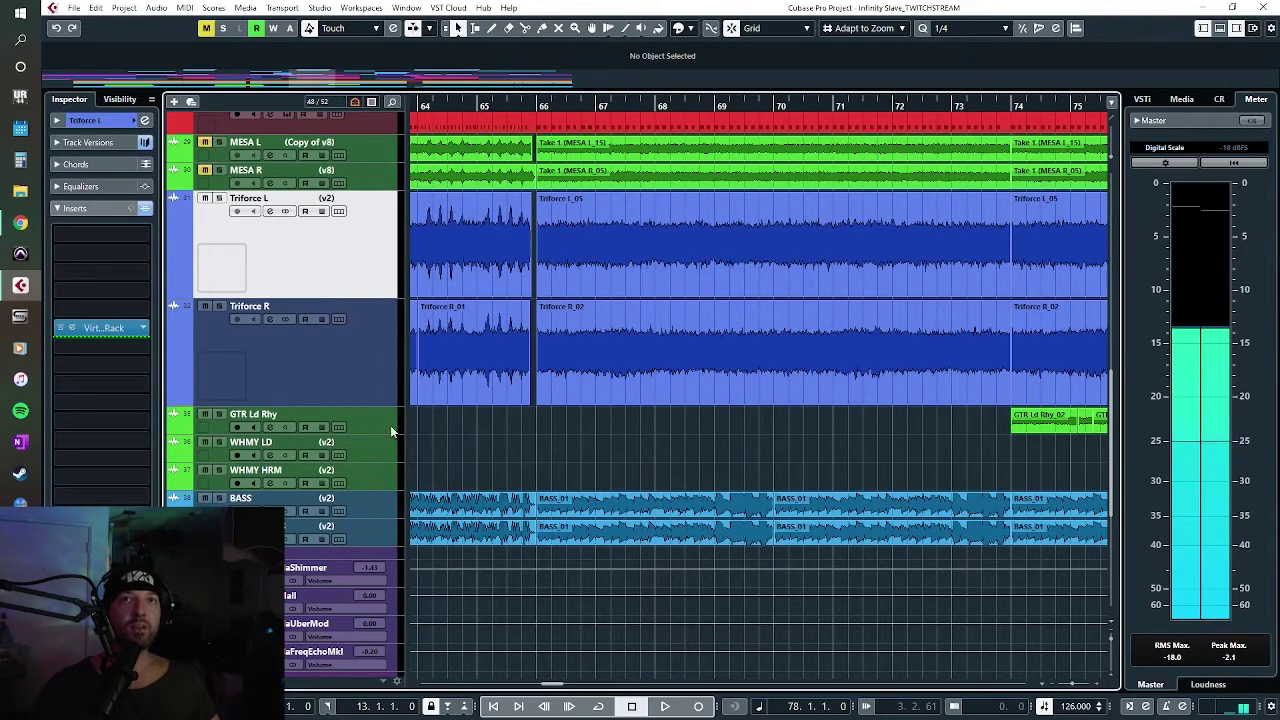
{"action": "left_click", "coordinate": [219, 414]}
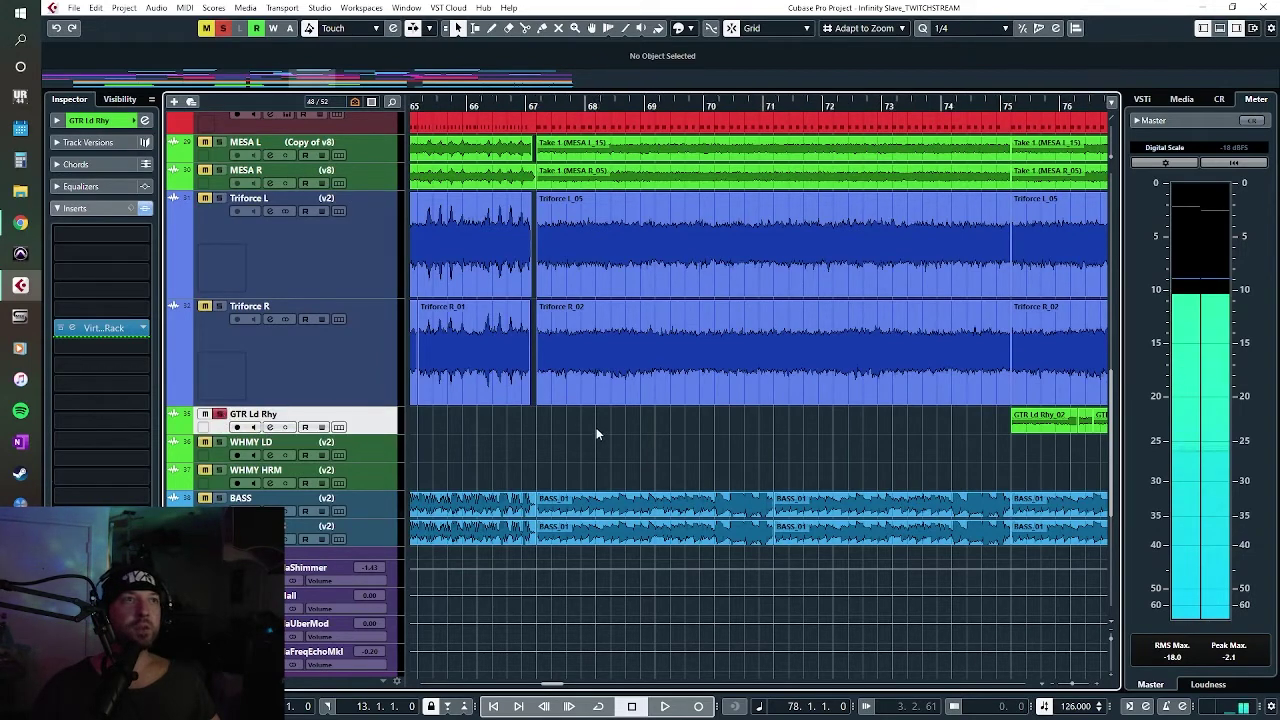
{"action": "scroll", "coordinate": [596, 427], "scroll_direction": "right", "scroll_amount": 5}
{"action": "left_click", "coordinate": [594, 106]}
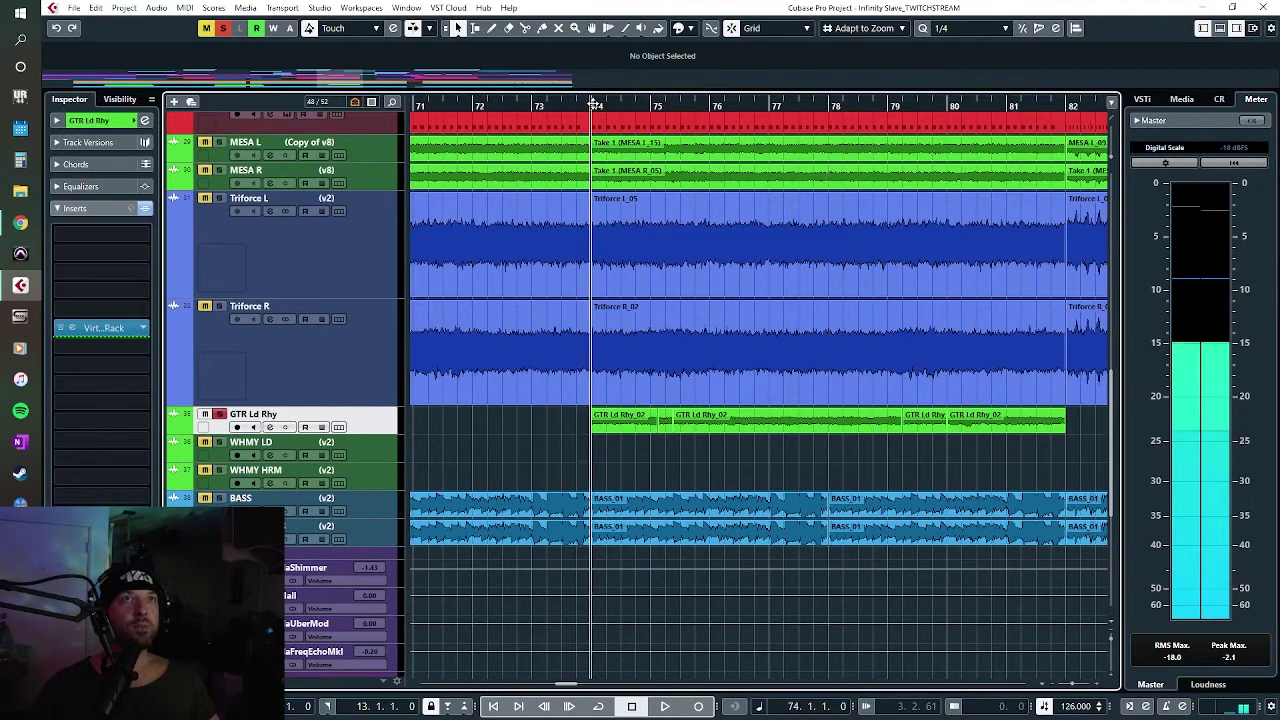
{"action": "key", "text": "space"}
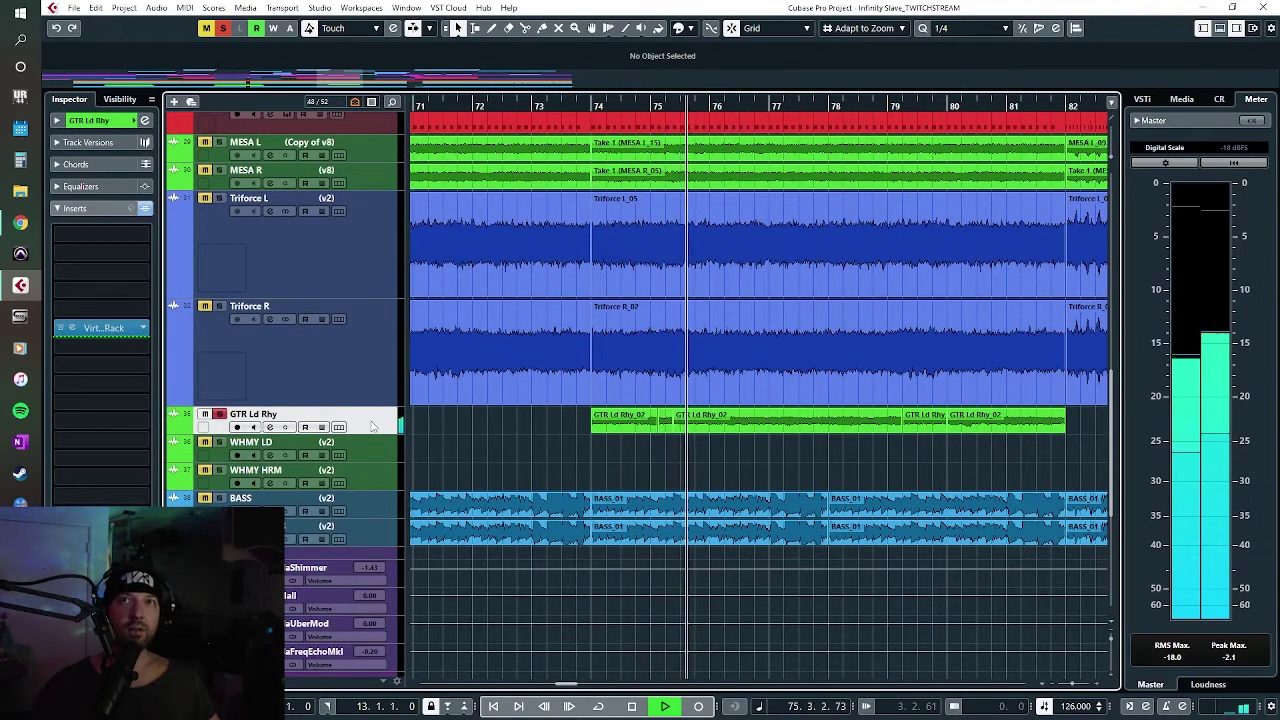
Step: Check the GTR Ld Rhy track's volume, pan and routing settings, and replay the part from bar 74
{"action": "left_click", "coordinate": [90, 120]}
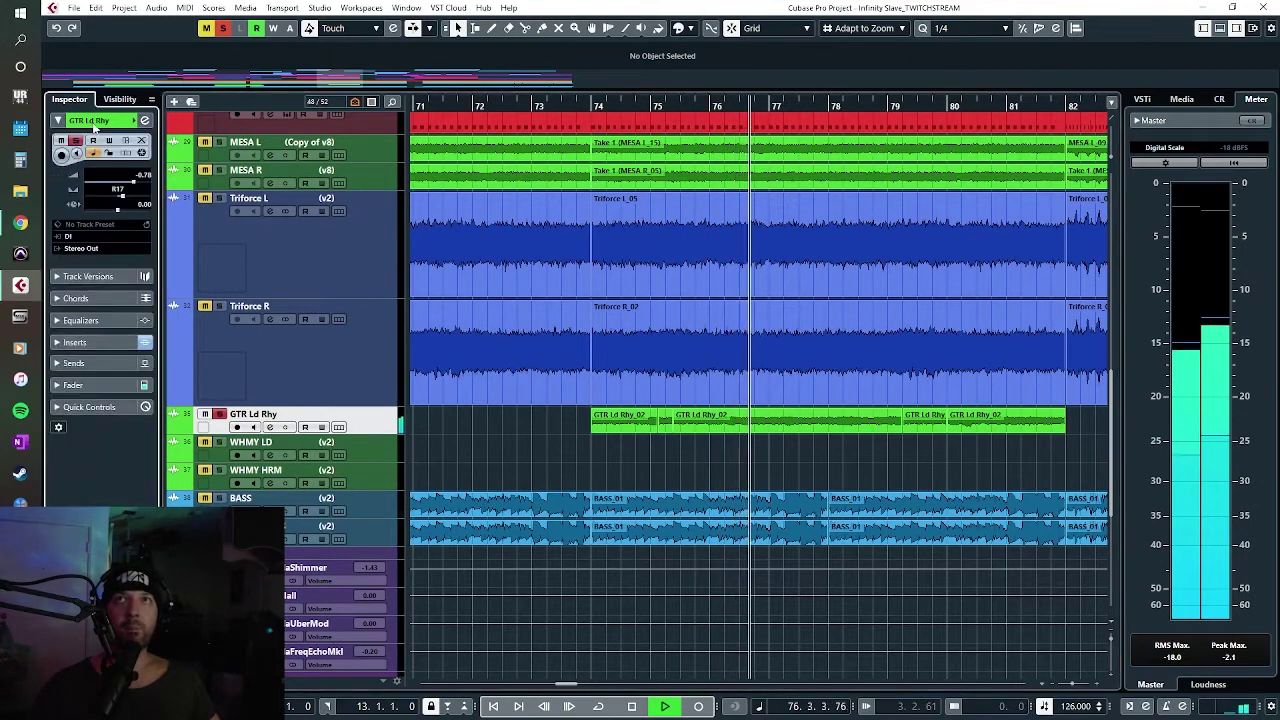
{"action": "left_click", "coordinate": [90, 120]}
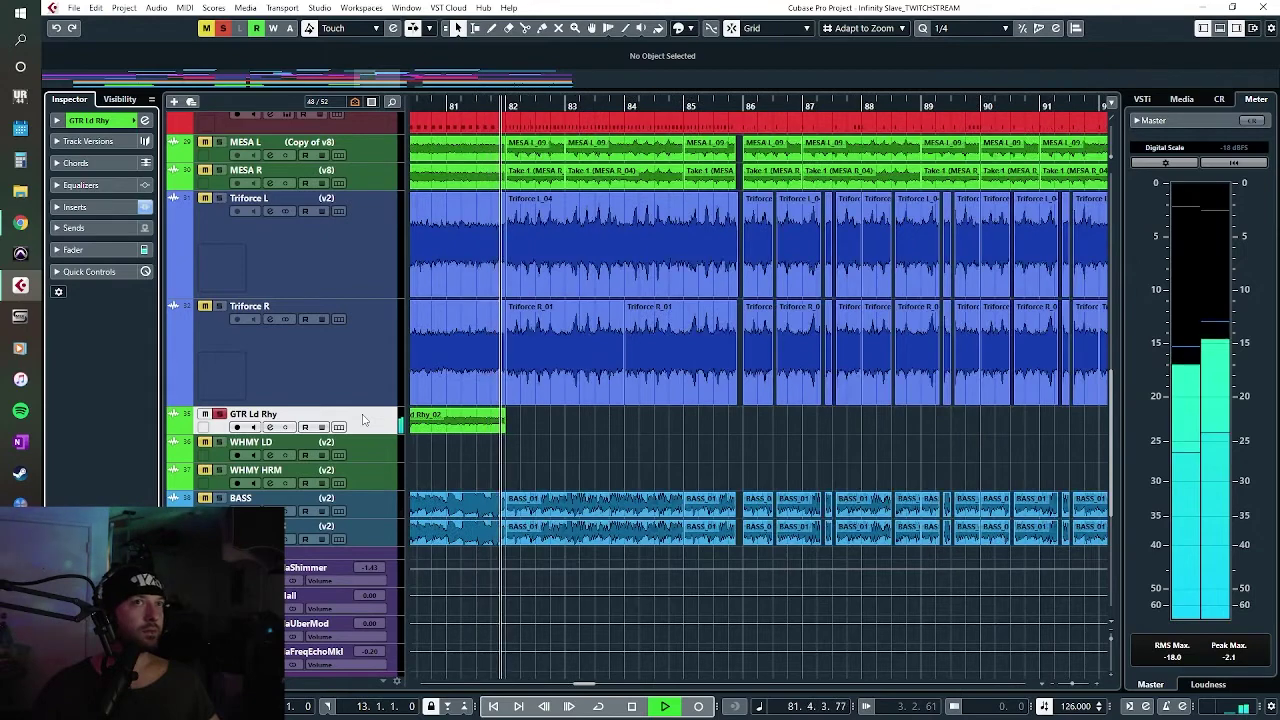
{"action": "key", "text": "space"}
{"action": "scroll", "coordinate": [770, 400], "scroll_direction": "right", "scroll_amount": 3}
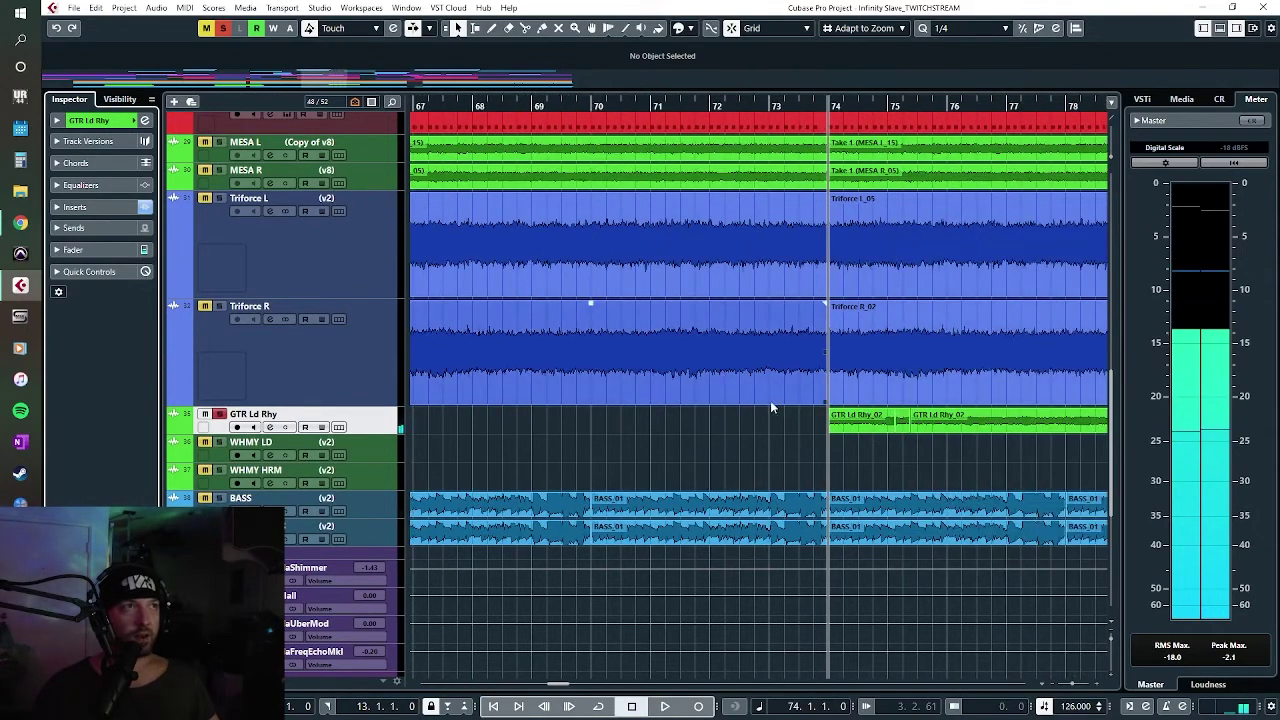
{"action": "scroll", "coordinate": [890, 452], "scroll_direction": "right", "scroll_amount": 3}
{"action": "scroll", "coordinate": [903, 484], "scroll_direction": "right", "scroll_amount": 1}
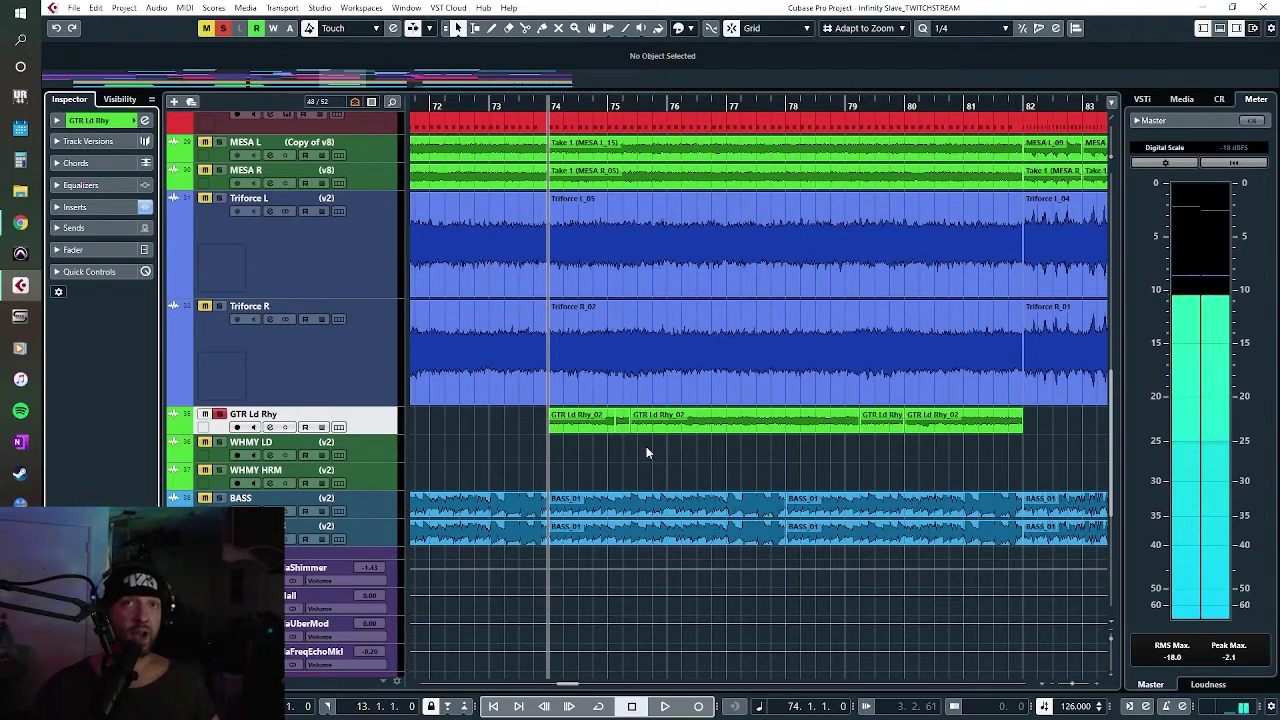
{"action": "key", "text": "space"}
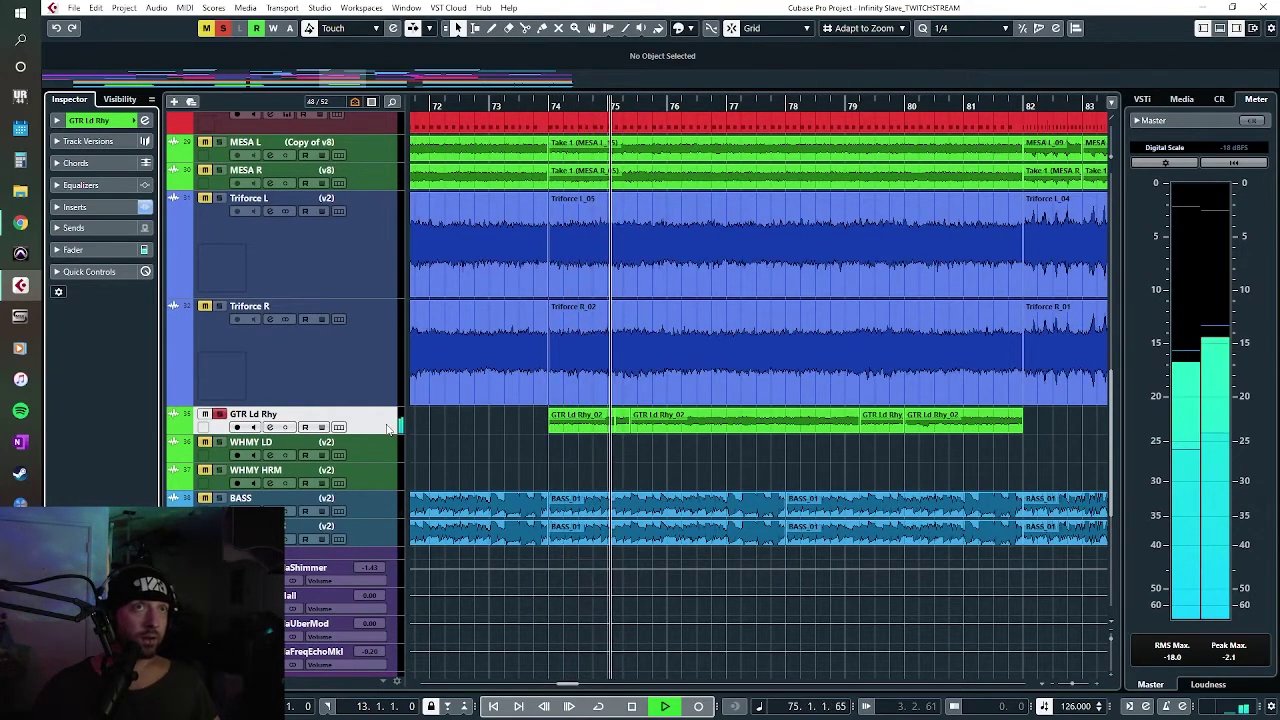
{"action": "key", "text": "space"}
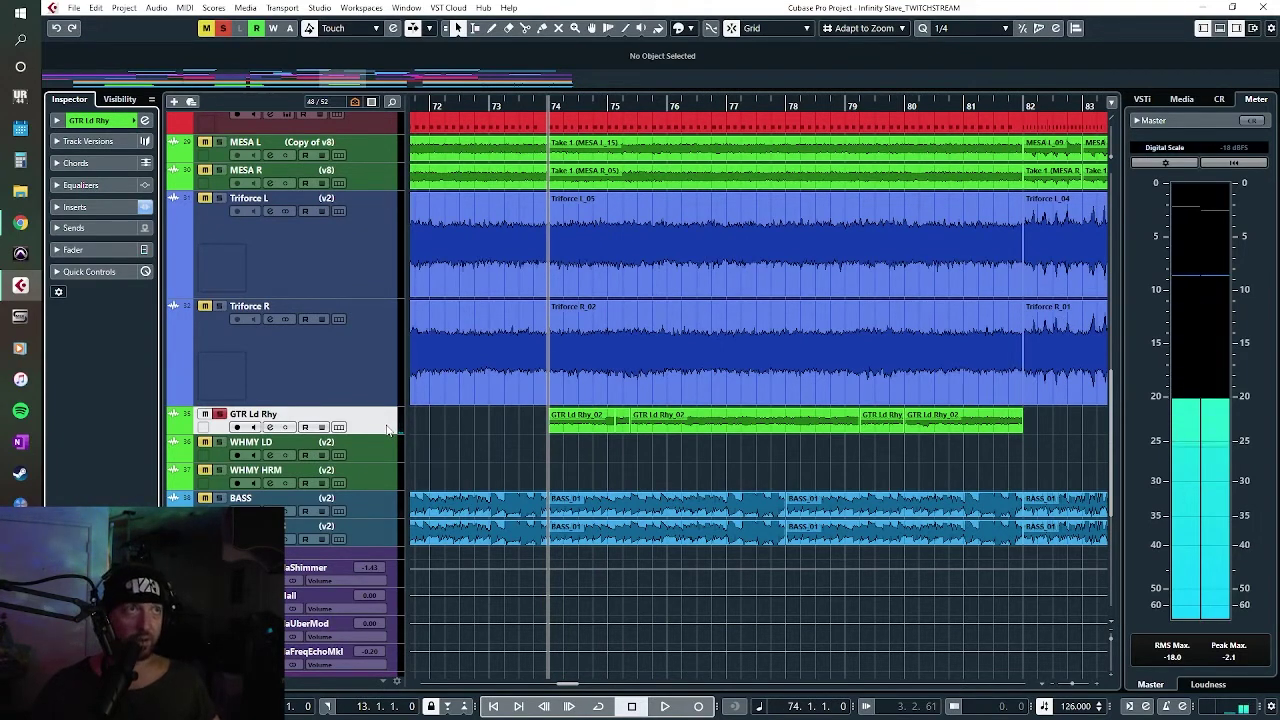
Step: Extend the last GTR Ld Rhy event's end to about bar 83 and audition its tail from bar 81 beat 3
{"action": "left_click", "coordinate": [997, 421]}
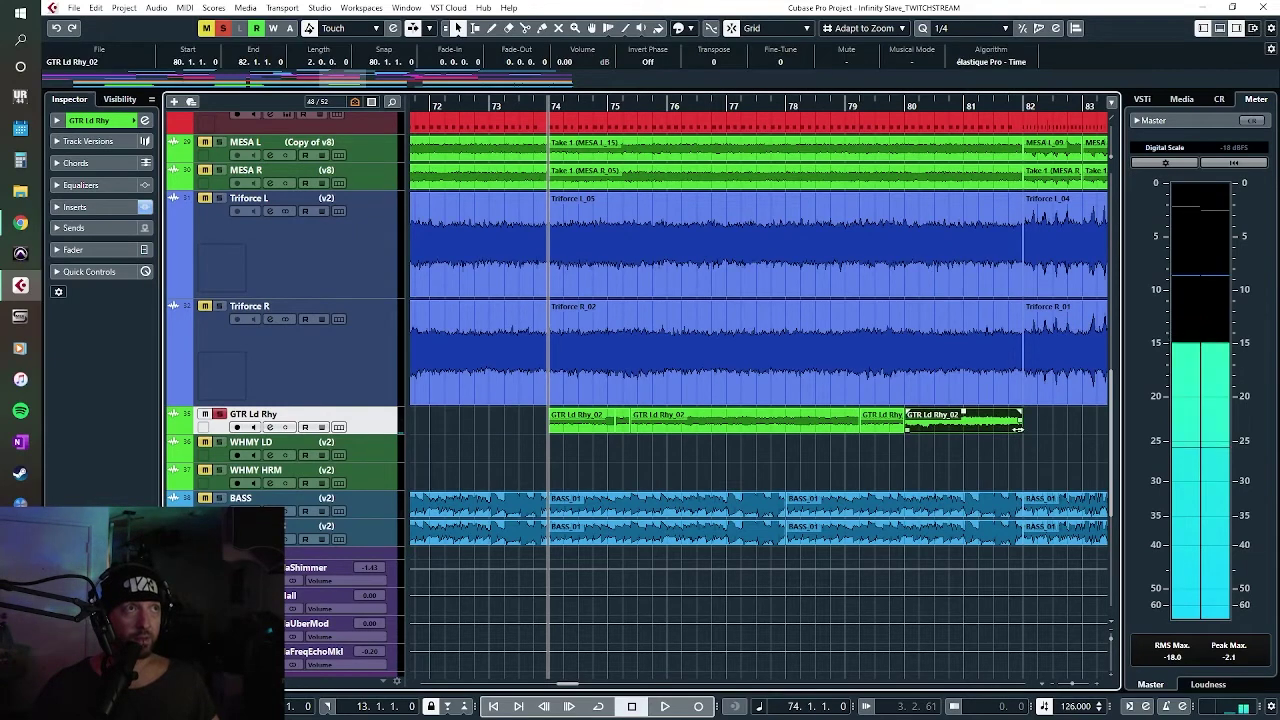
{"action": "left_click_drag", "start_coordinate": [1020, 429], "coordinate": [1080, 429]}
{"action": "double_click", "coordinate": [995, 105]}
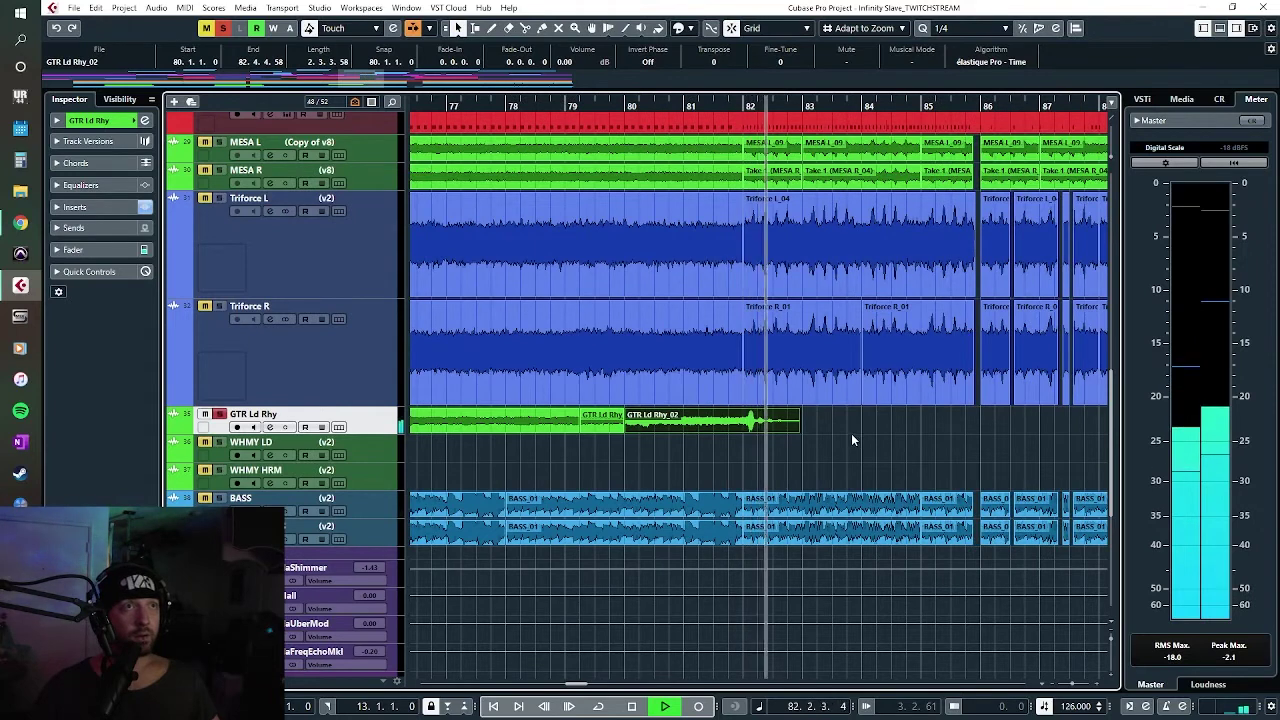
{"action": "key", "text": "space"}
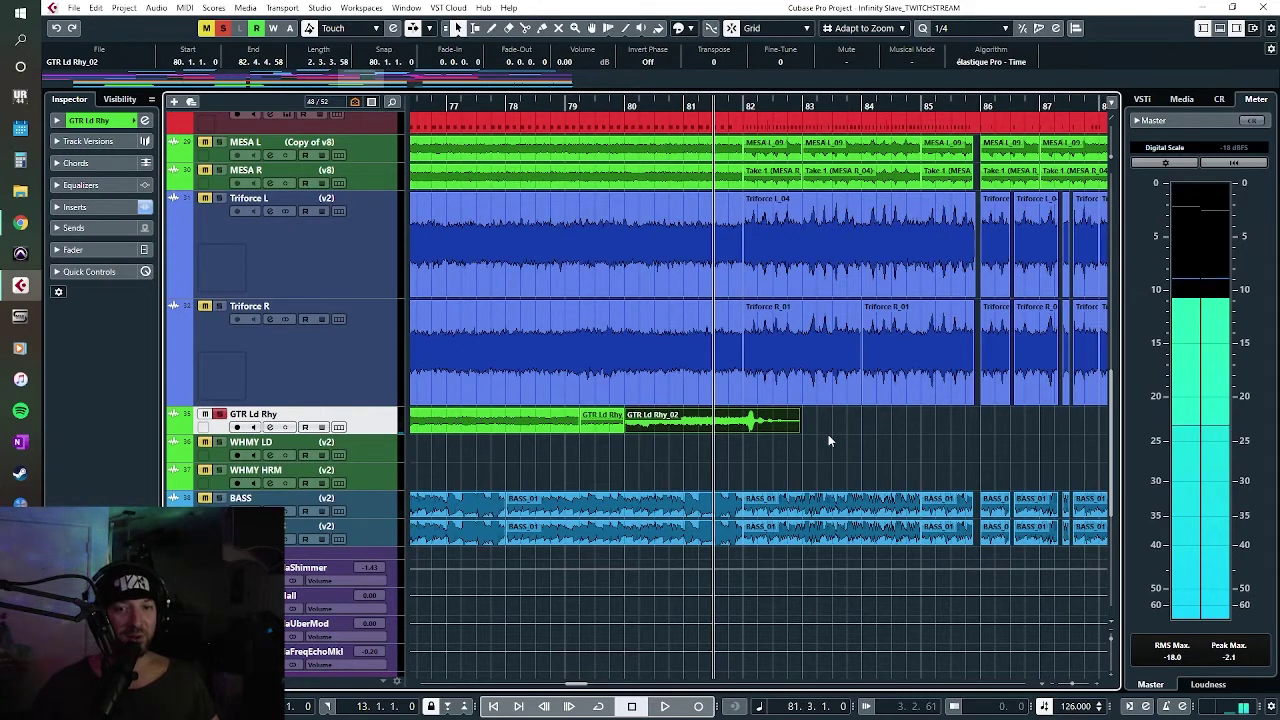
{"action": "key", "text": "space"}
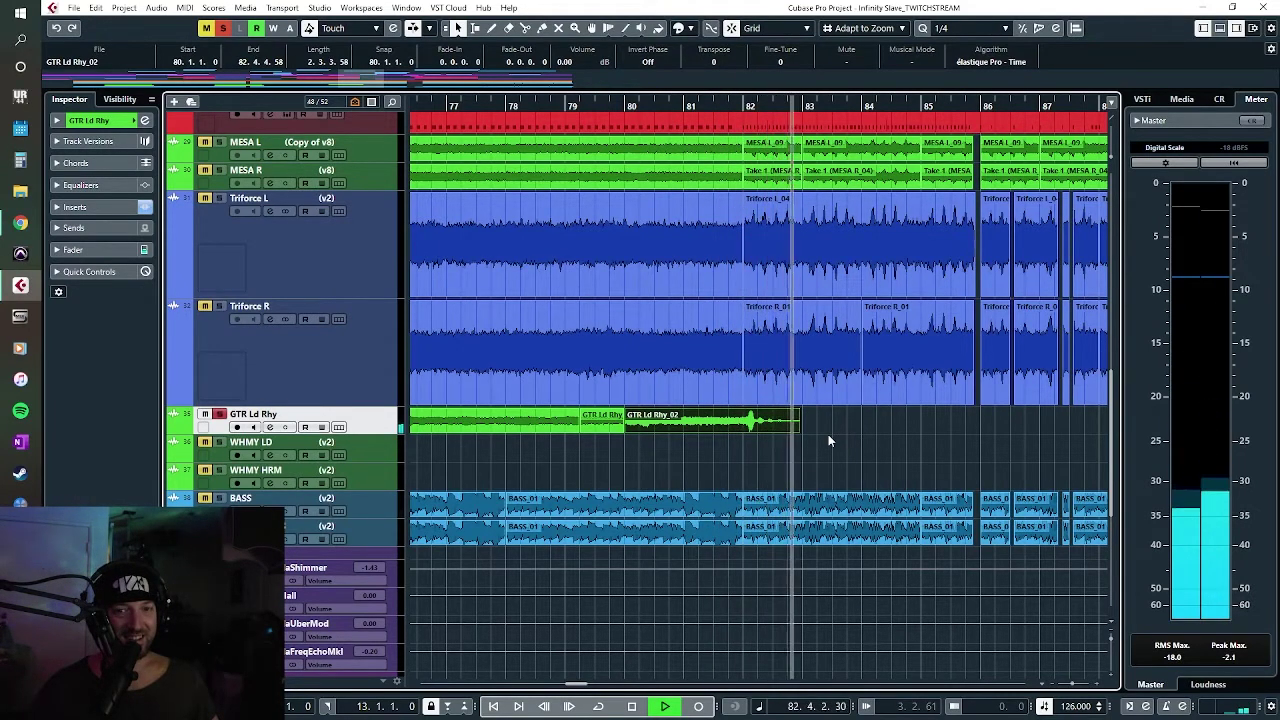
{"action": "key", "text": "space"}
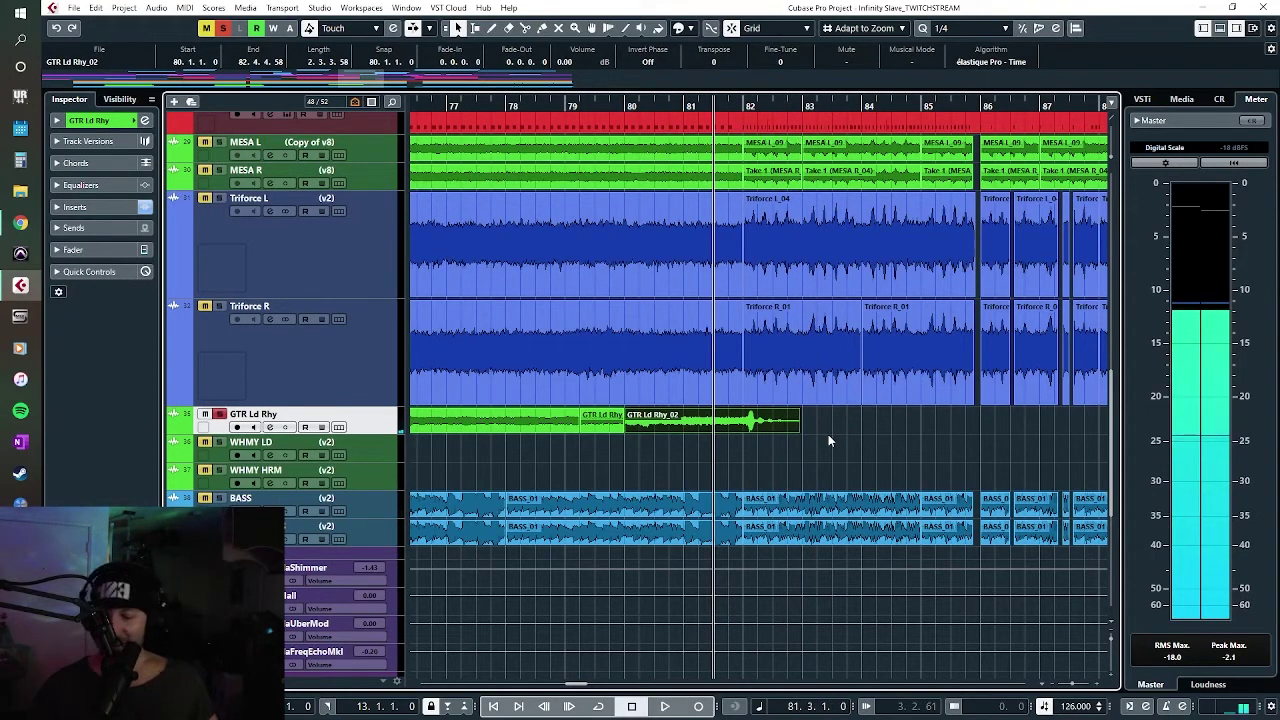
Step: Undo the extension of the last GTR Ld Rhy event and clear the selection
{"action": "key", "text": "ctrl+z"}
{"action": "left_click", "coordinate": [654, 467]}
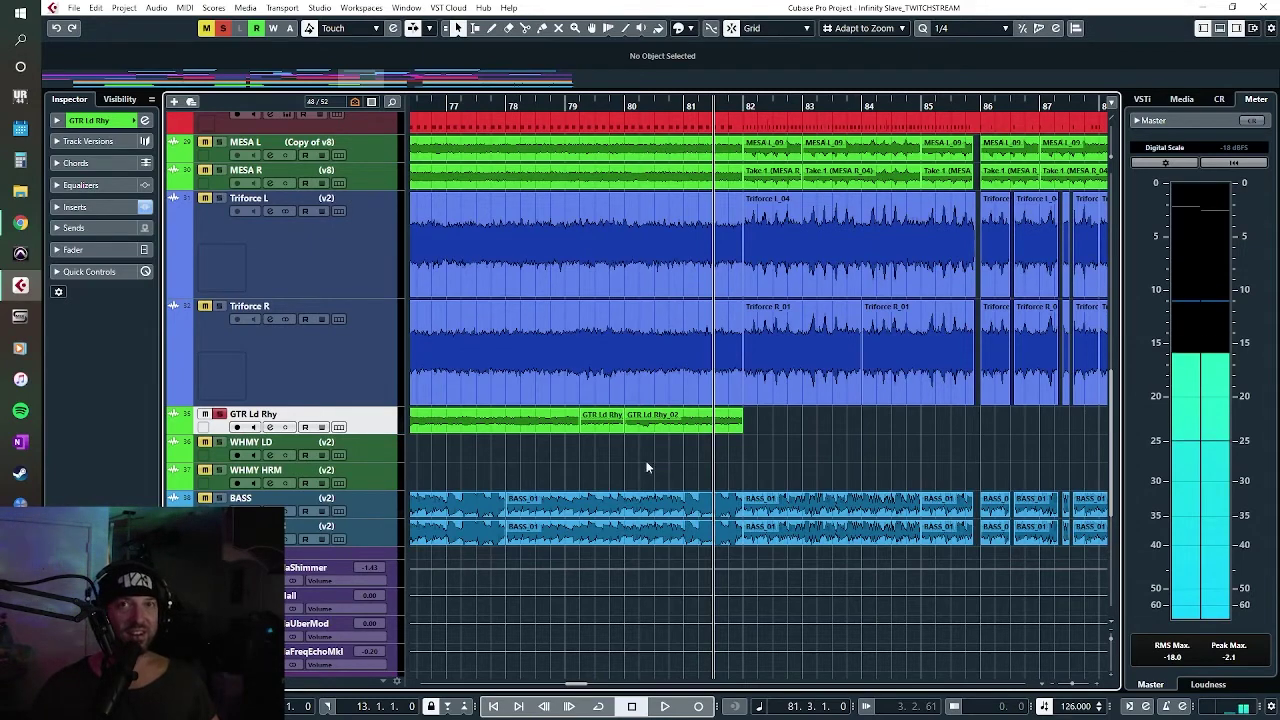
Step: Zoom out to the full arrangement and solo the WHMY LD track
{"action": "key", "text": "shift+f"}
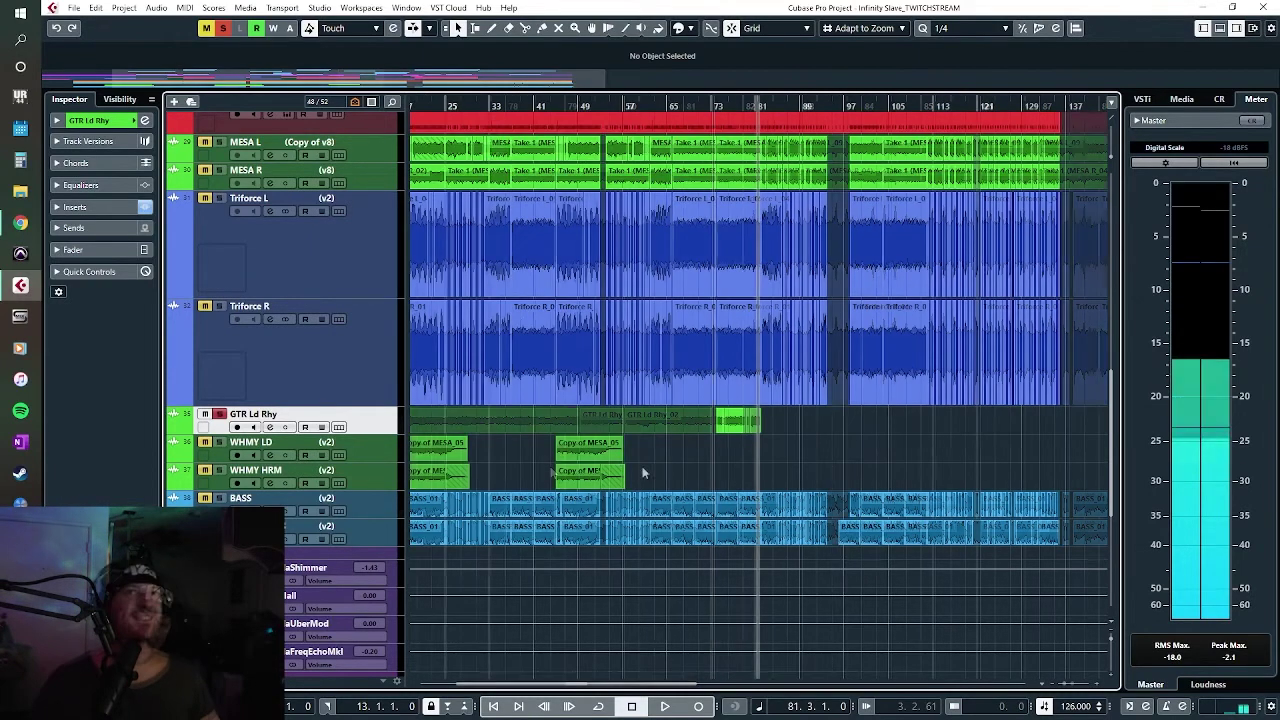
{"action": "left_click", "coordinate": [380, 443]}
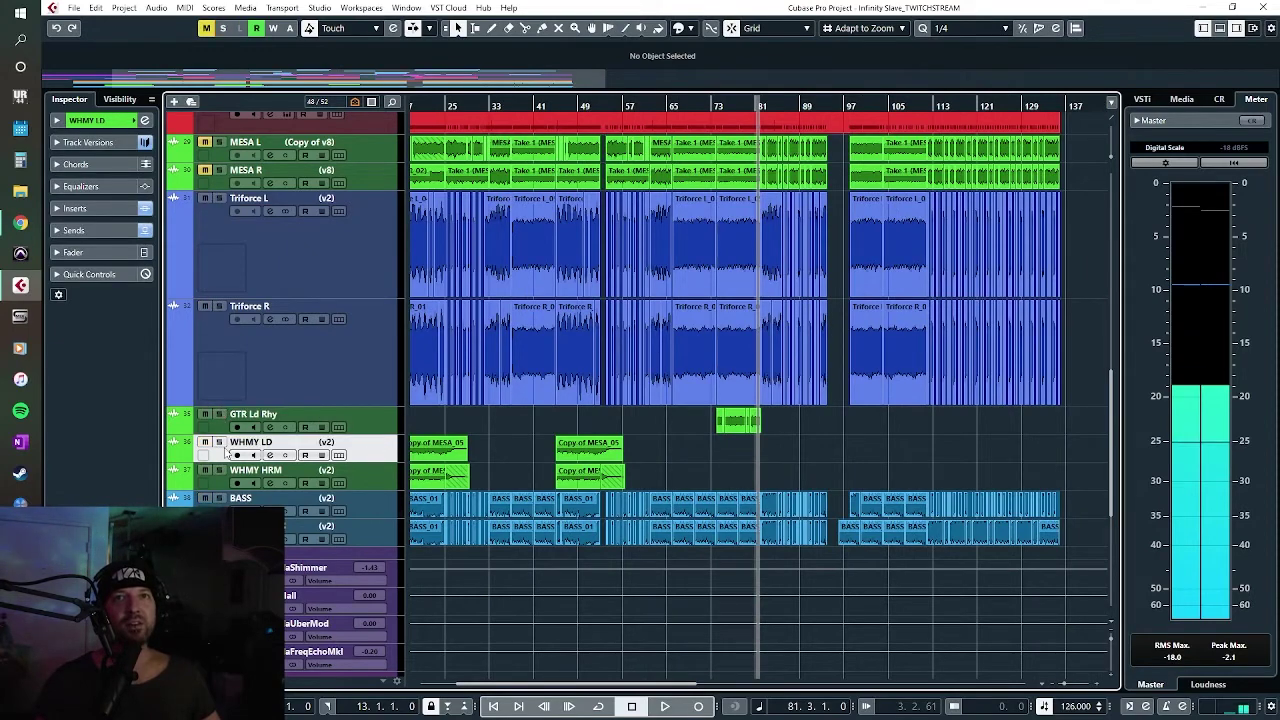
{"action": "scroll", "coordinate": [685, 468], "scroll_direction": "left", "scroll_amount": 3}
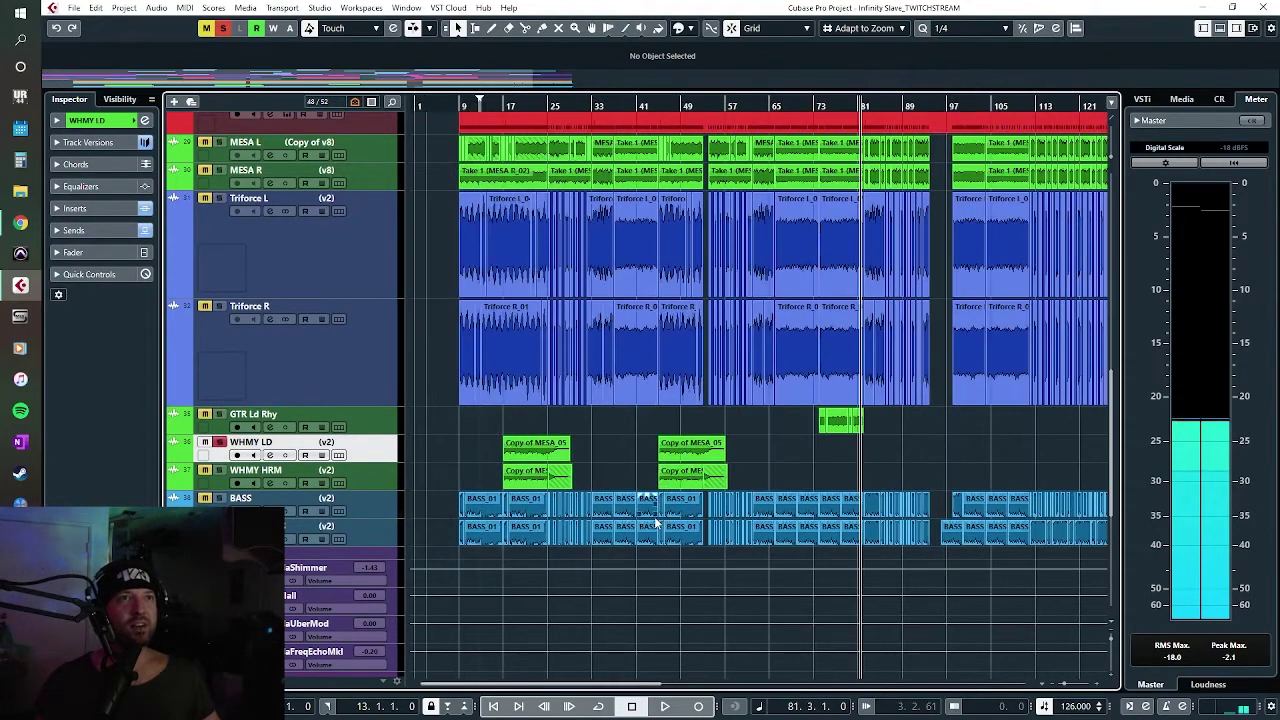
Step: Play the soloed WHMY LD track from about bar 17
{"action": "scroll", "coordinate": [814, 431], "scroll_direction": "down", "scroll_amount": 3}
{"action": "scroll", "coordinate": [814, 424], "scroll_direction": "up", "scroll_amount": 3}
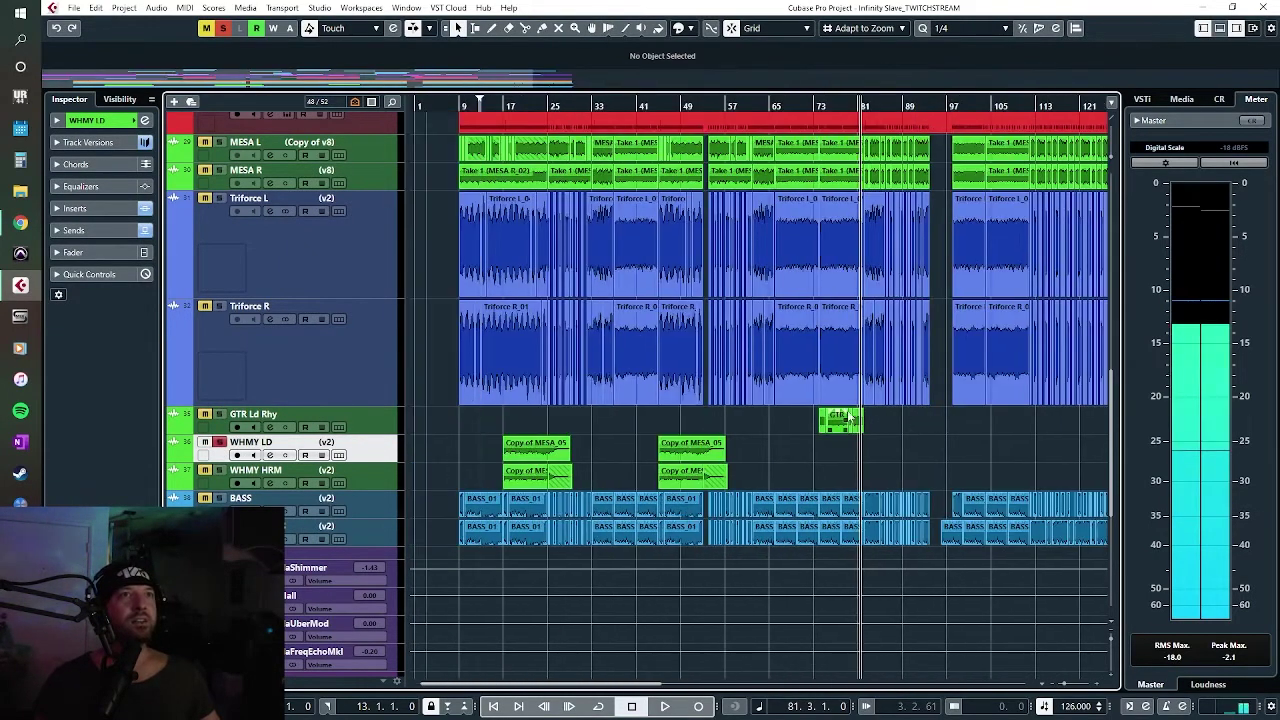
{"action": "left_click", "coordinate": [505, 104]}
{"action": "scroll", "coordinate": [967, 457], "scroll_direction": "up", "scroll_amount": 3}
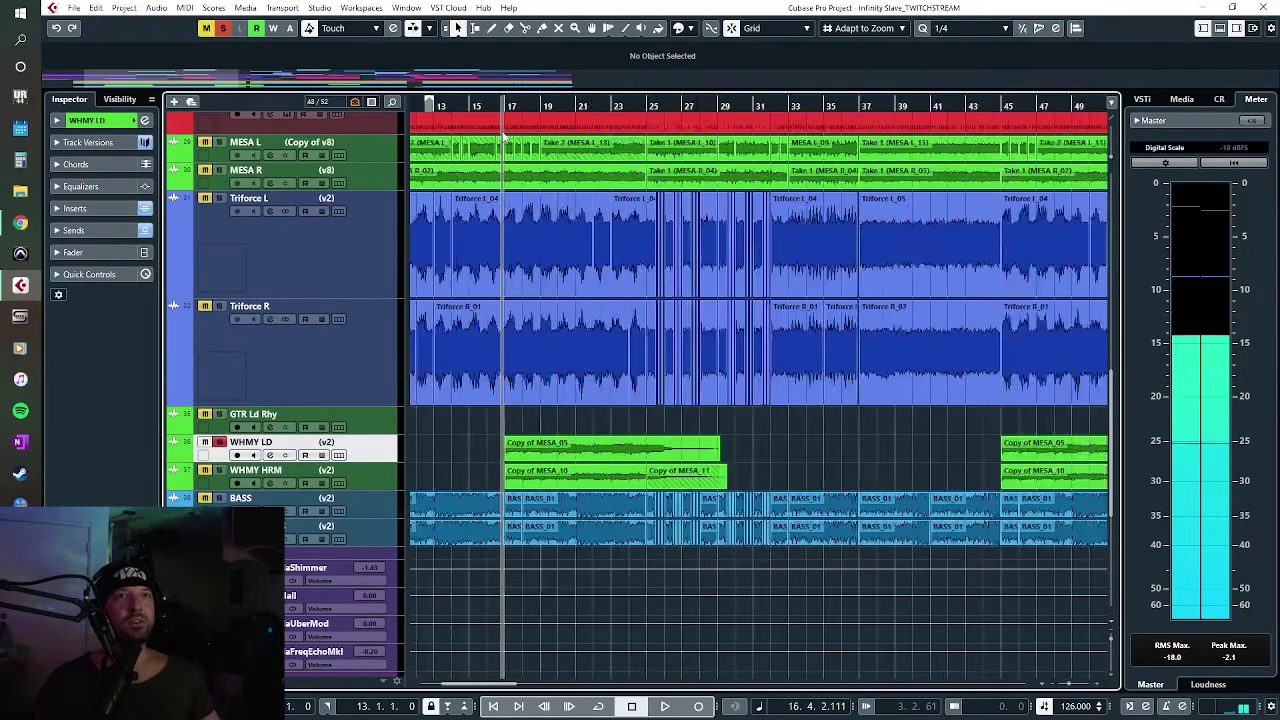
{"action": "key", "text": "space"}
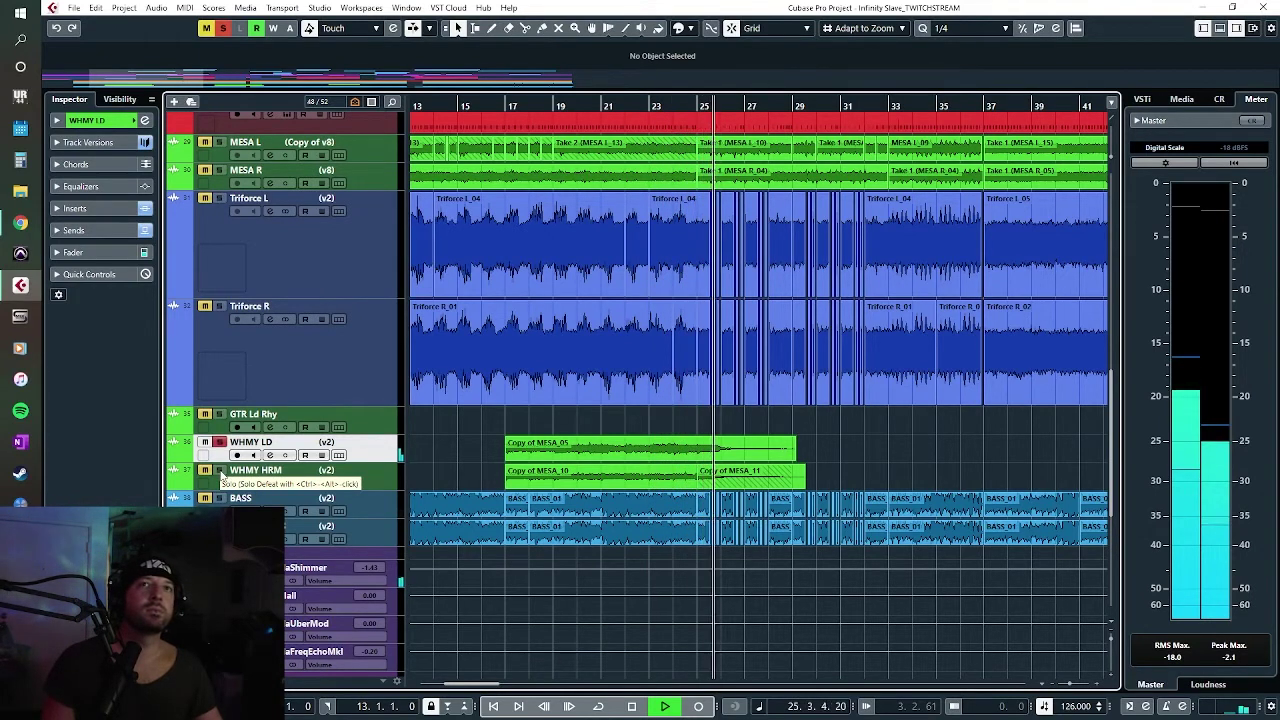
Step: Bypass the WHMY LD track's sends and return the playback position to bar 17
{"action": "left_click", "coordinate": [96, 230]}
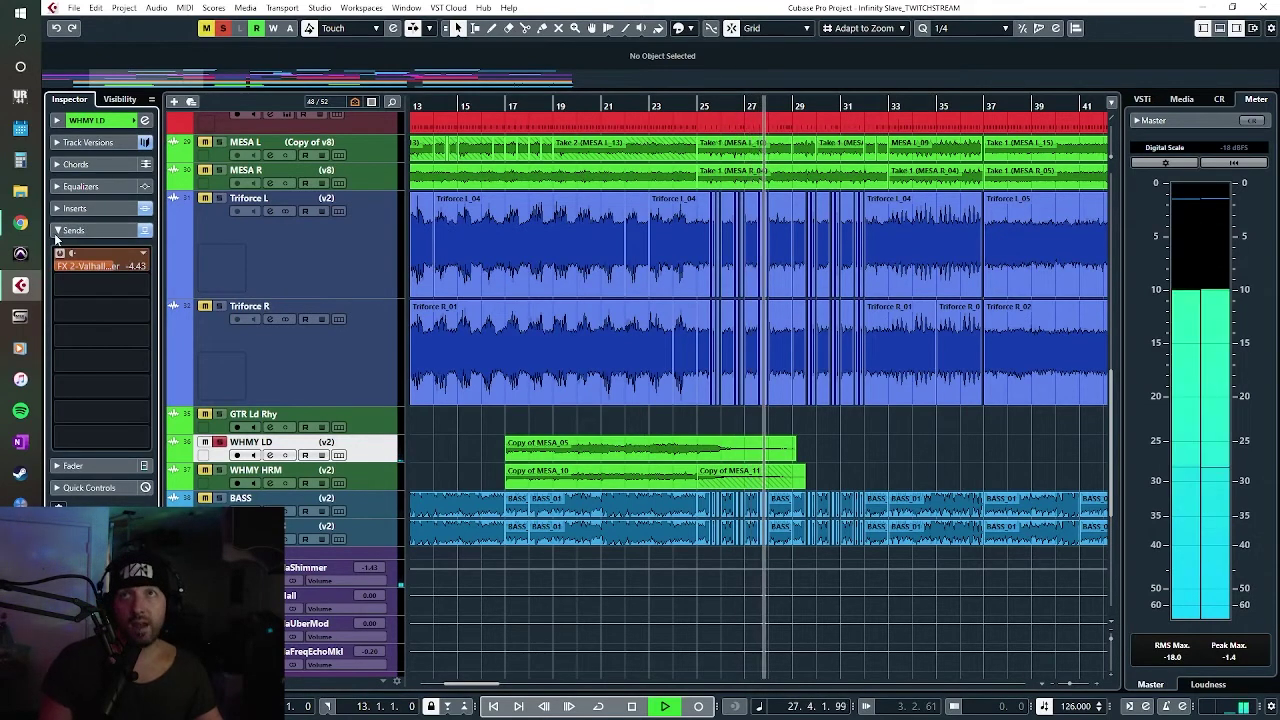
{"action": "left_click", "coordinate": [59, 232]}
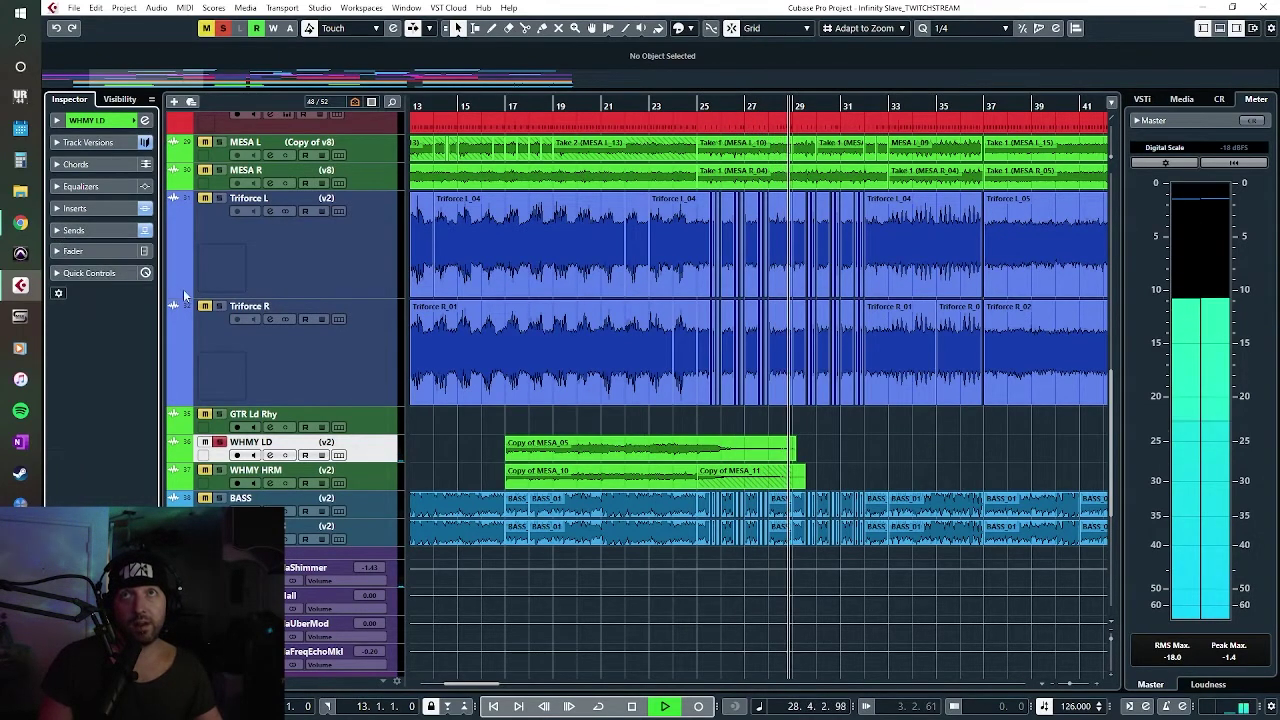
{"action": "left_click", "coordinate": [71, 232]}
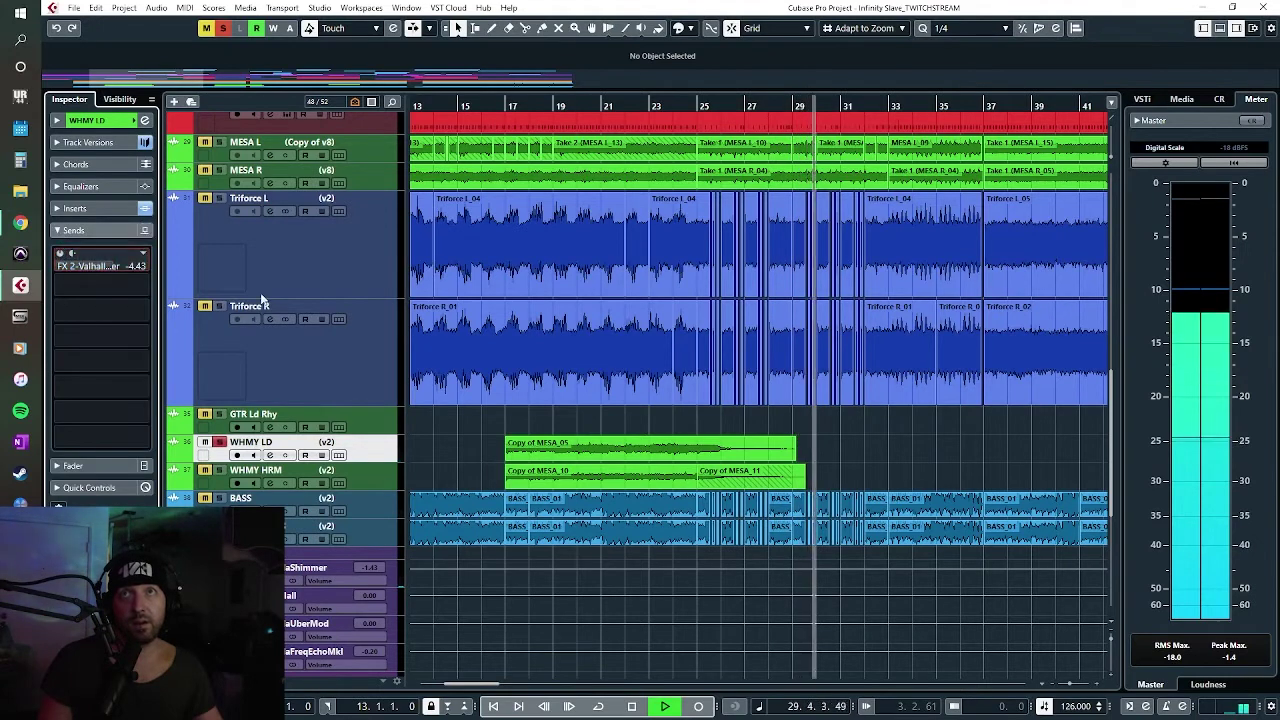
{"action": "left_click", "coordinate": [507, 105]}
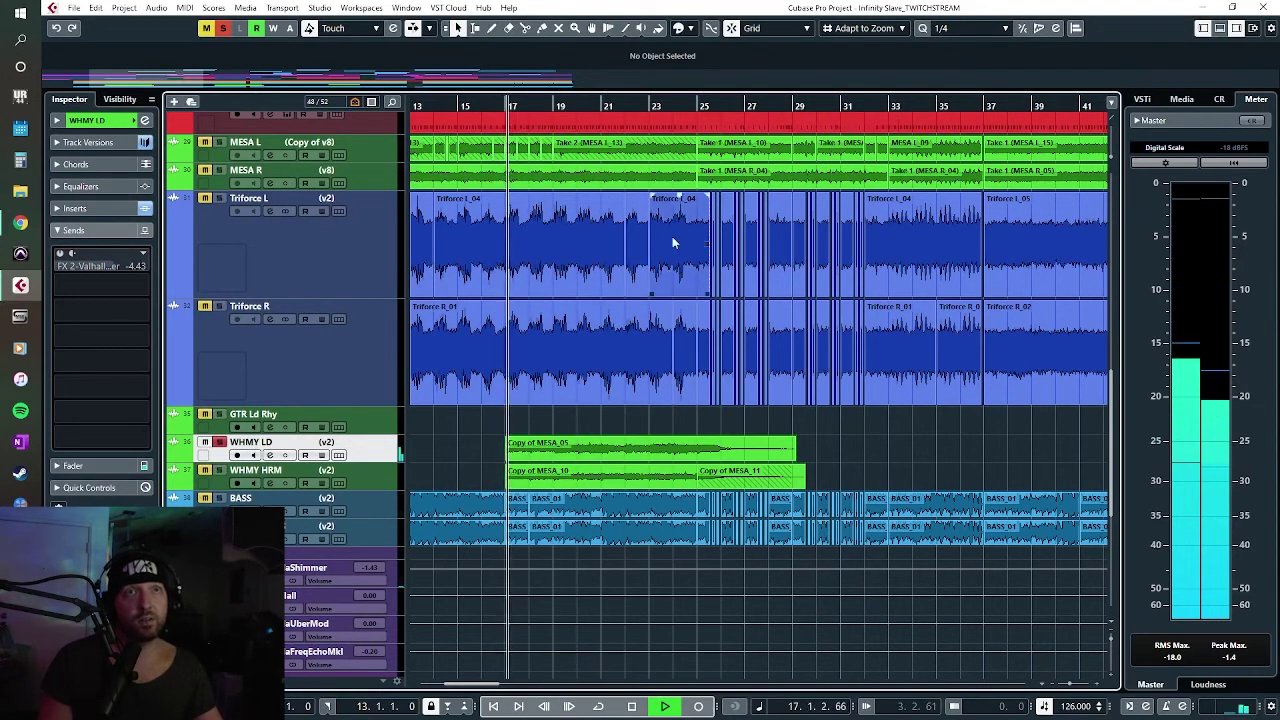
{"action": "key", "text": "space"}
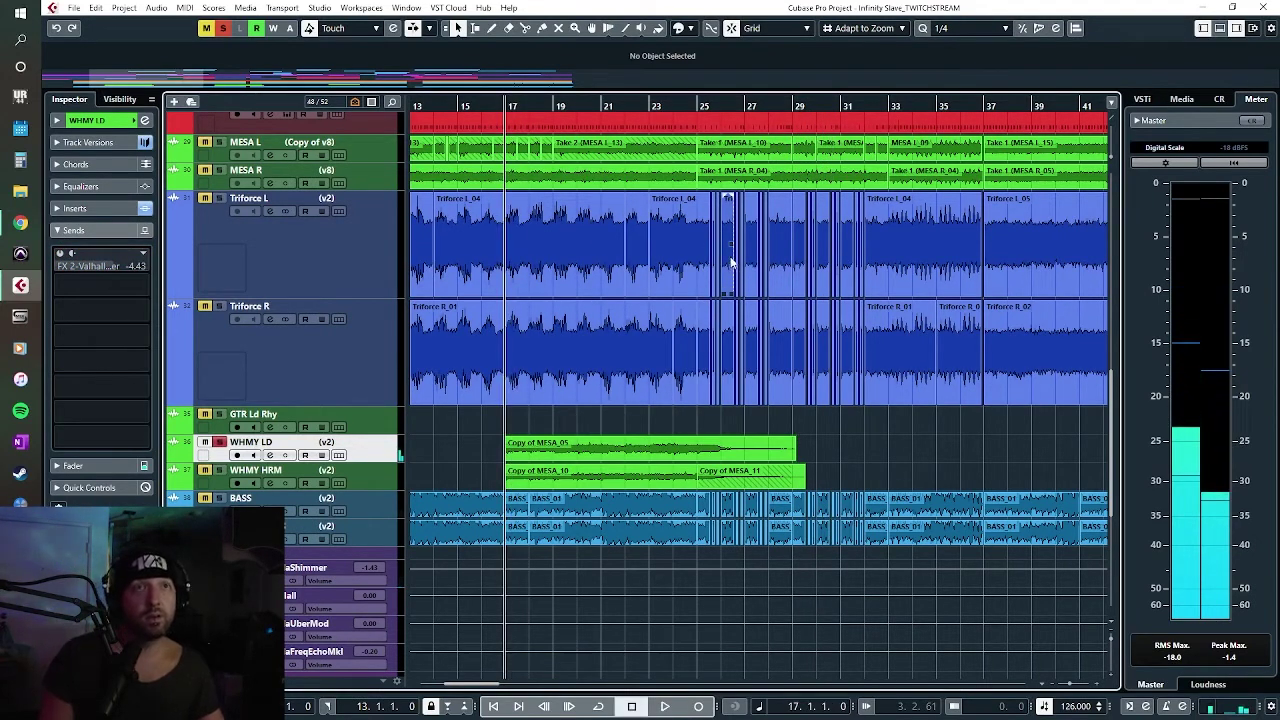
Step: Audition WHMY LD without its reverb send from bar 21, and solo WHMY HRM alongside it
{"action": "left_click", "coordinate": [601, 104]}
{"action": "key", "text": "space"}
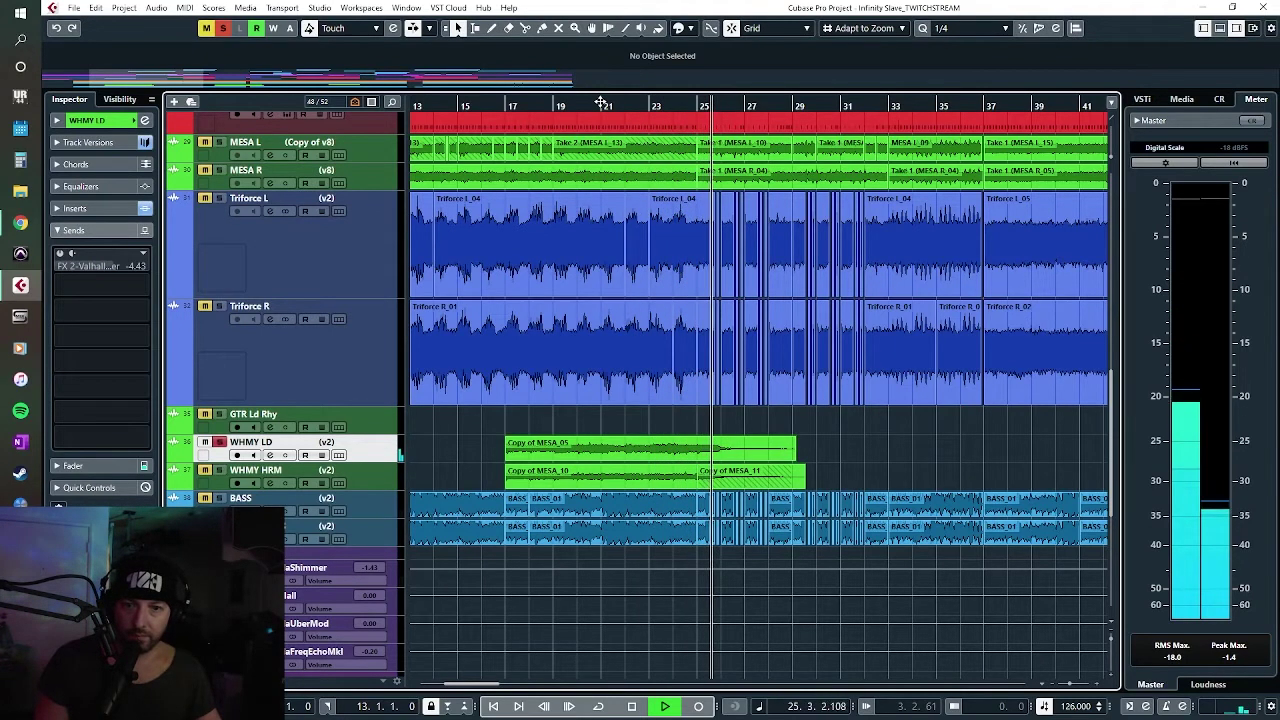
{"action": "key", "text": "space"}
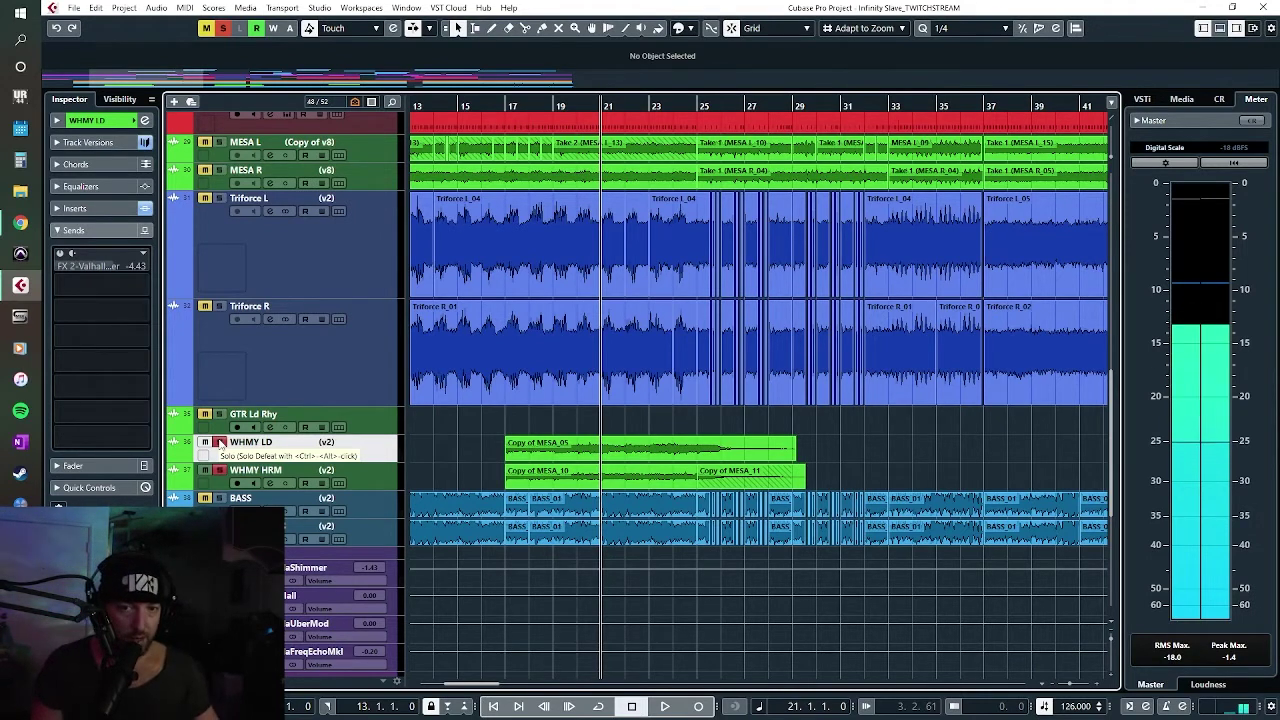
Step: Play the soloed WHMY LD and WHMY HRM tracks together from bar 17 and select the FX 2-ValhallaShimmer channel
{"action": "left_click", "coordinate": [505, 105]}
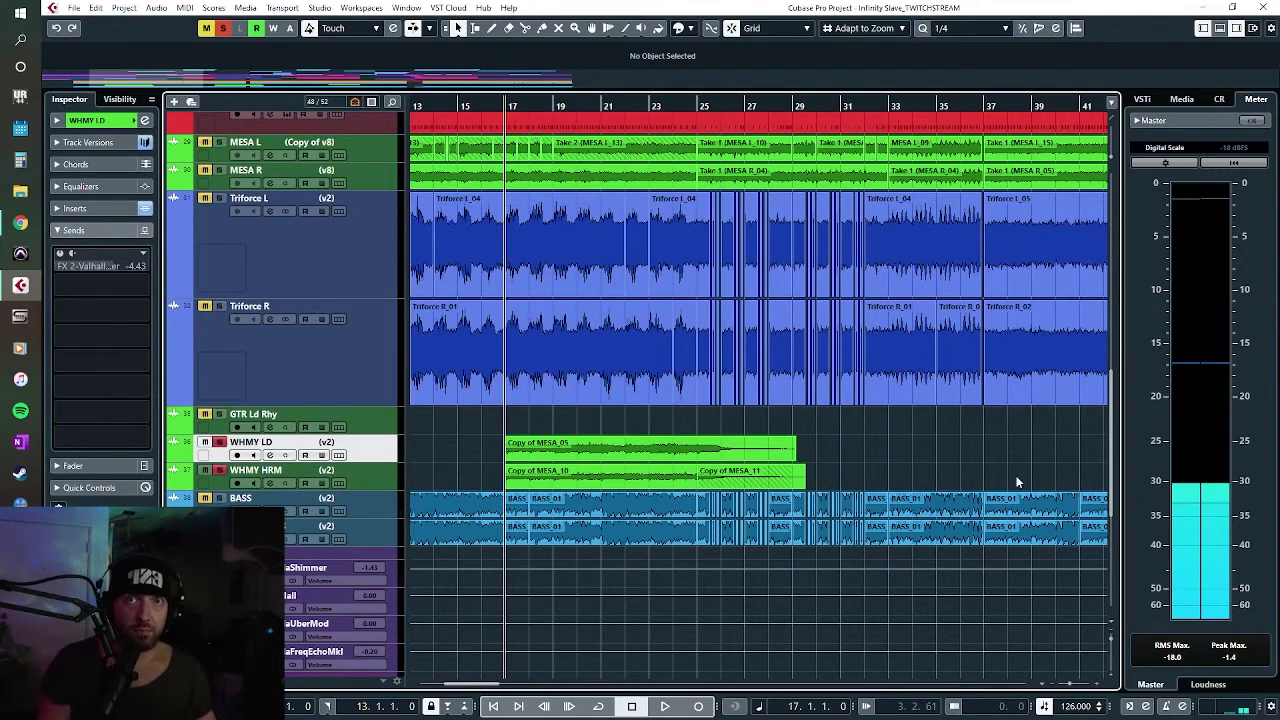
{"action": "scroll", "coordinate": [893, 466], "scroll_direction": "down", "scroll_amount": 3}
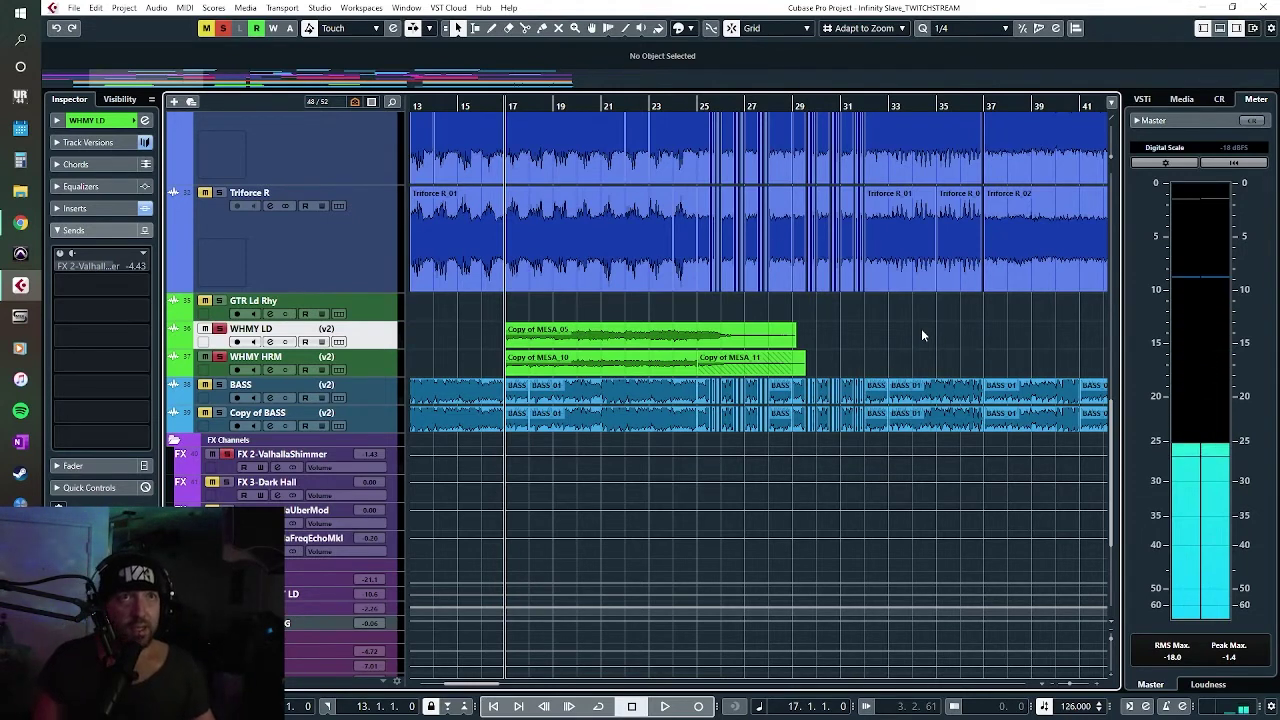
{"action": "left_click", "coordinate": [664, 706]}
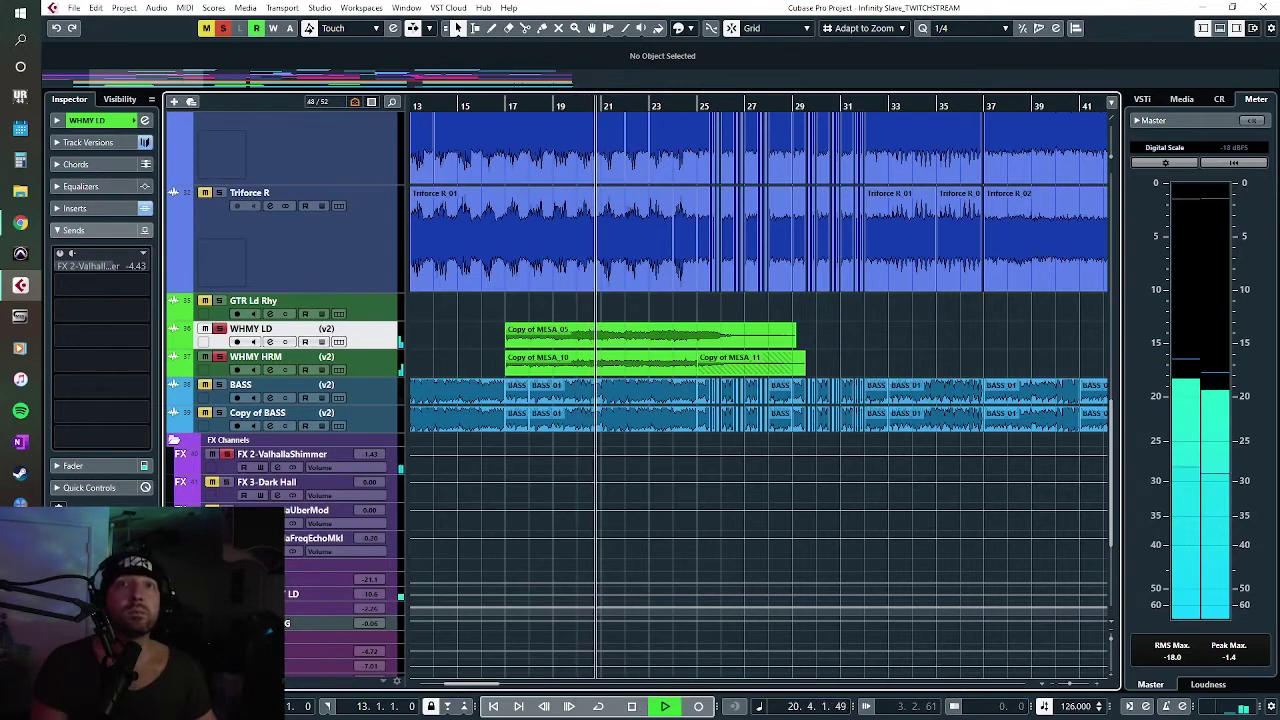
{"action": "left_click", "coordinate": [290, 456]}
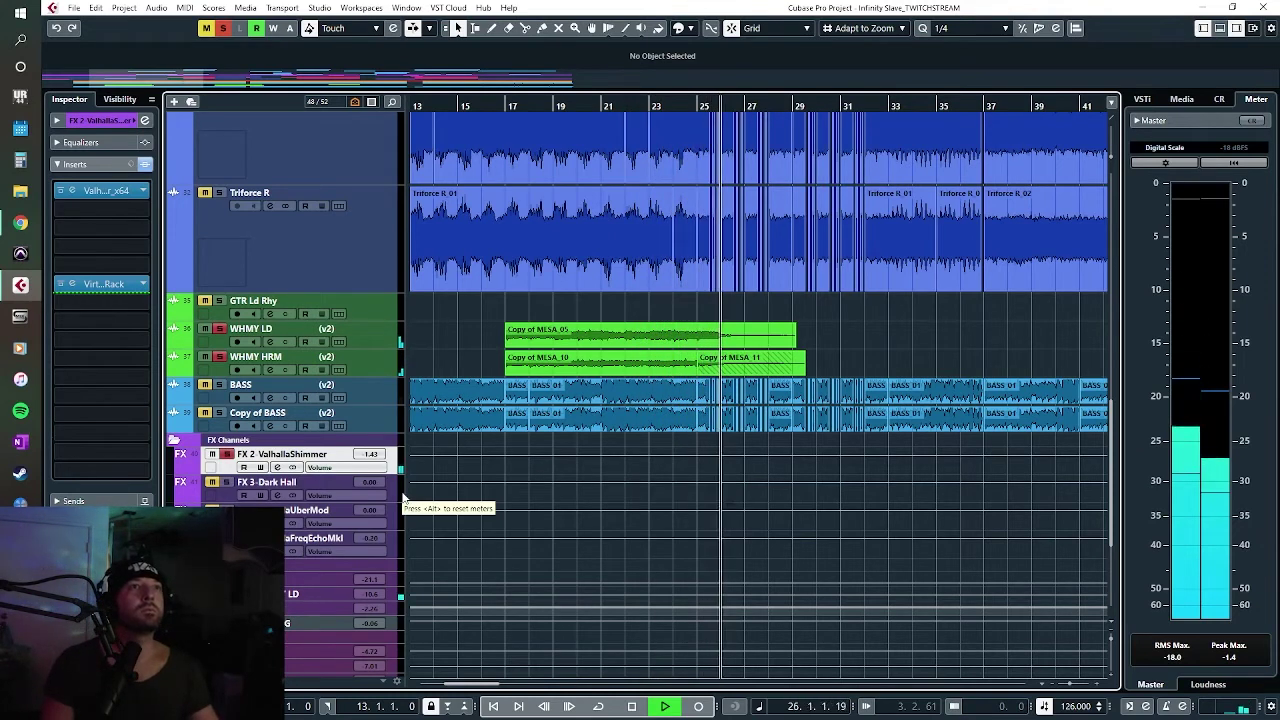
{"action": "key", "text": "space"}
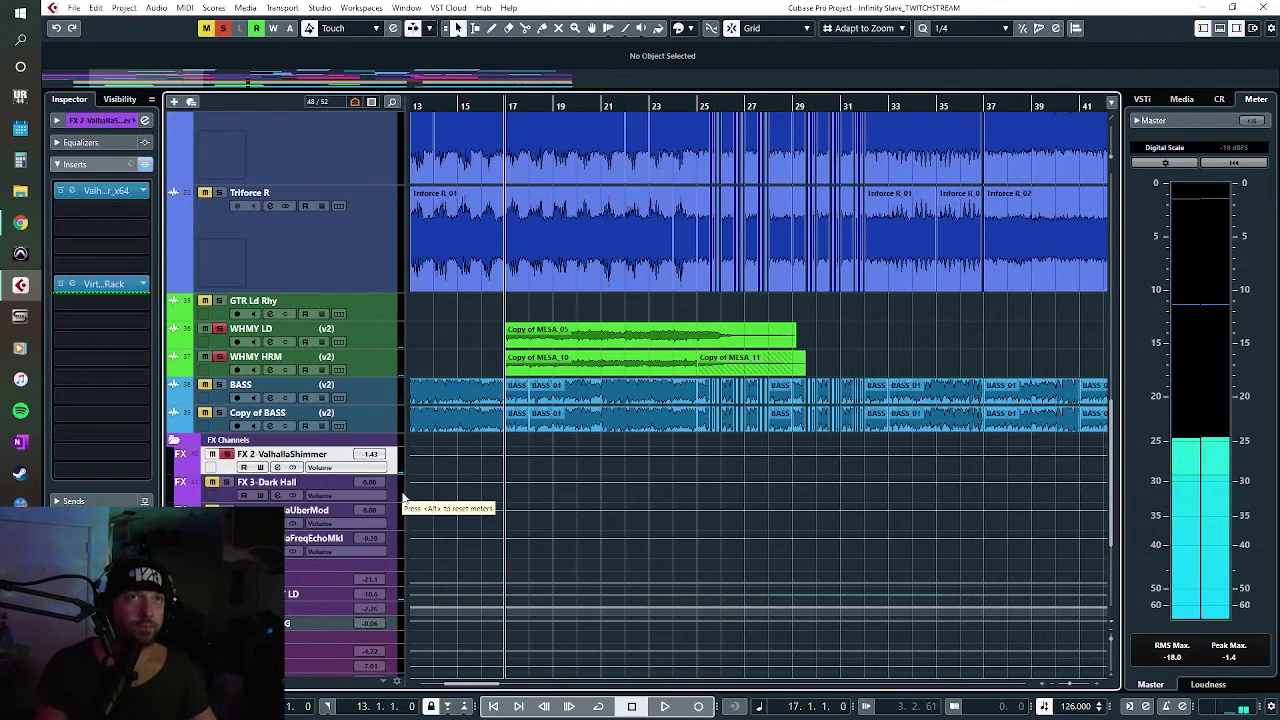
Step: Examine the ValhallaShimmer insert's OctaveUpDown settings on the FX 2 channel, audition the leads with it open, and close the plug-in
{"action": "left_click", "coordinate": [75, 191]}
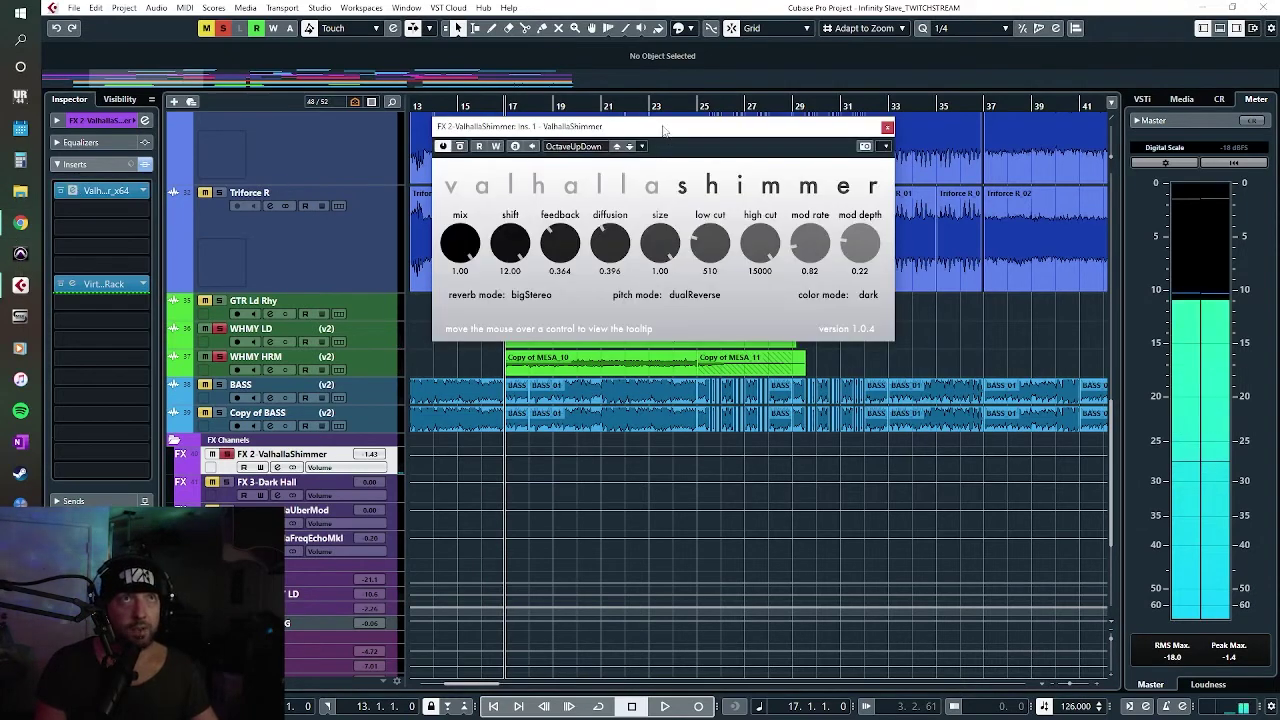
{"action": "left_click_drag", "start_coordinate": [662, 128], "coordinate": [763, 262]}
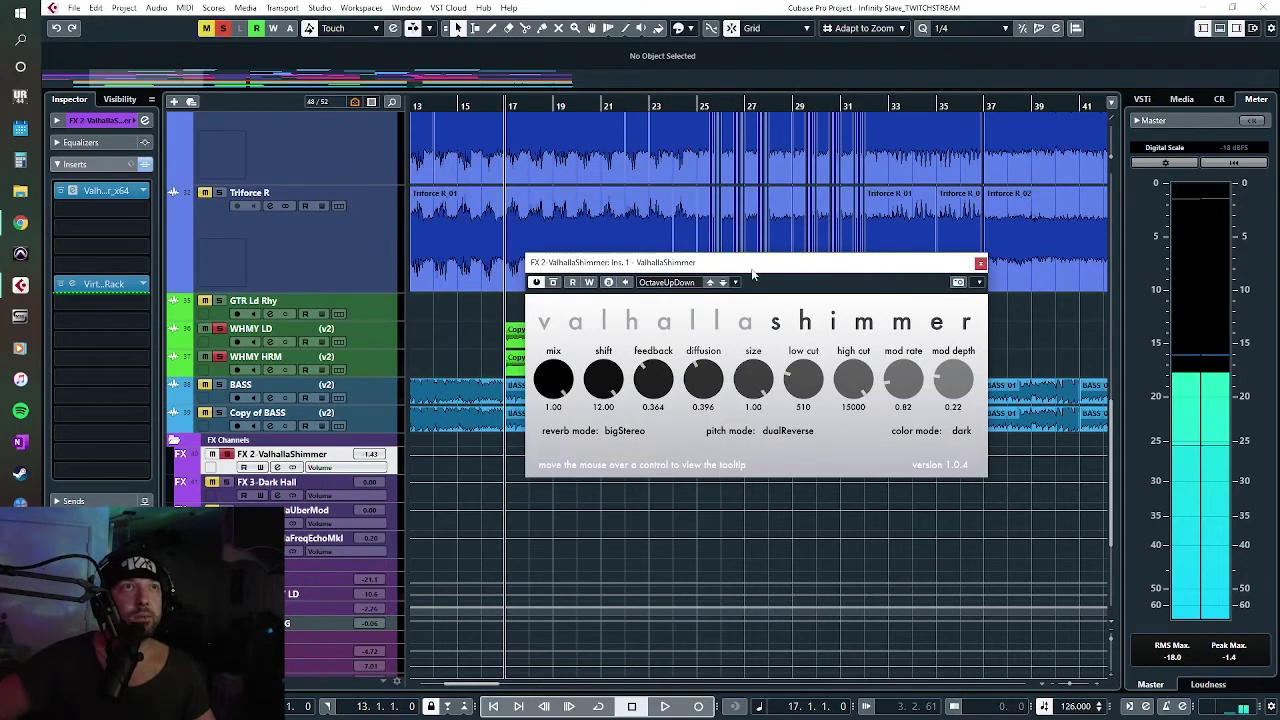
{"action": "left_click_drag", "start_coordinate": [747, 269], "coordinate": [687, 267]}
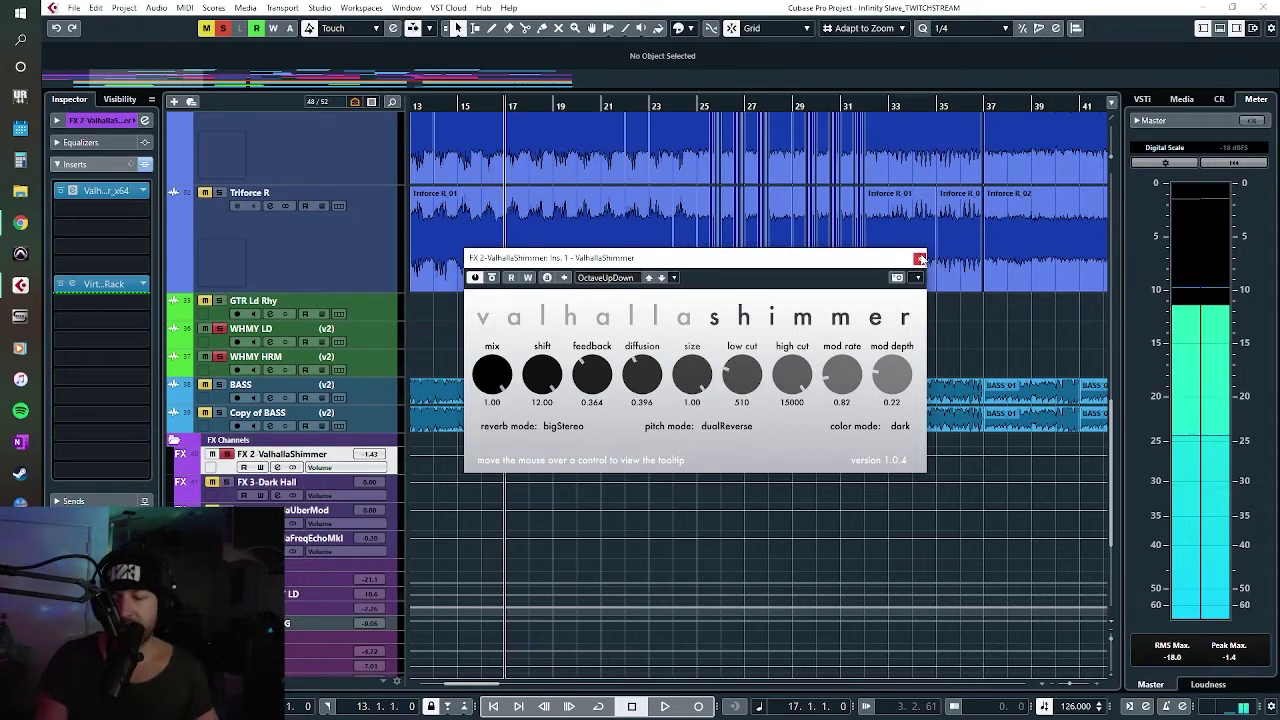
{"action": "key", "text": "space"}
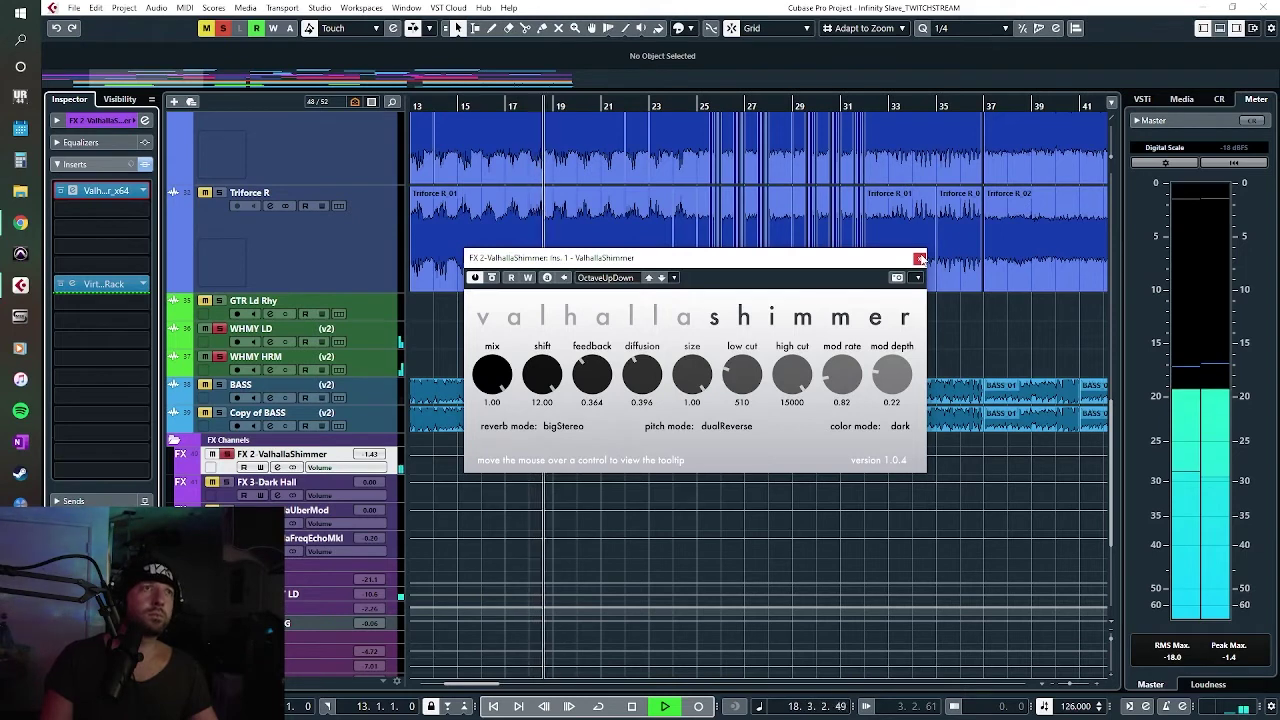
{"action": "key", "text": "space"}
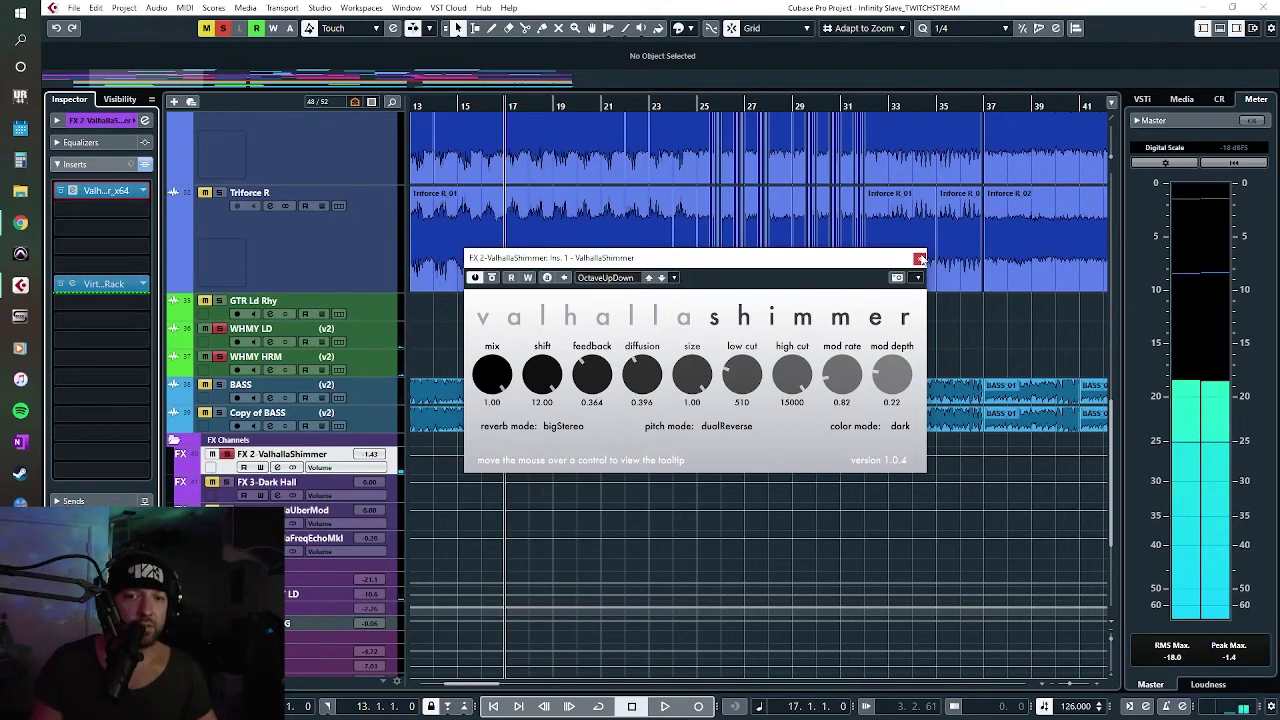
{"action": "left_click", "coordinate": [919, 259]}
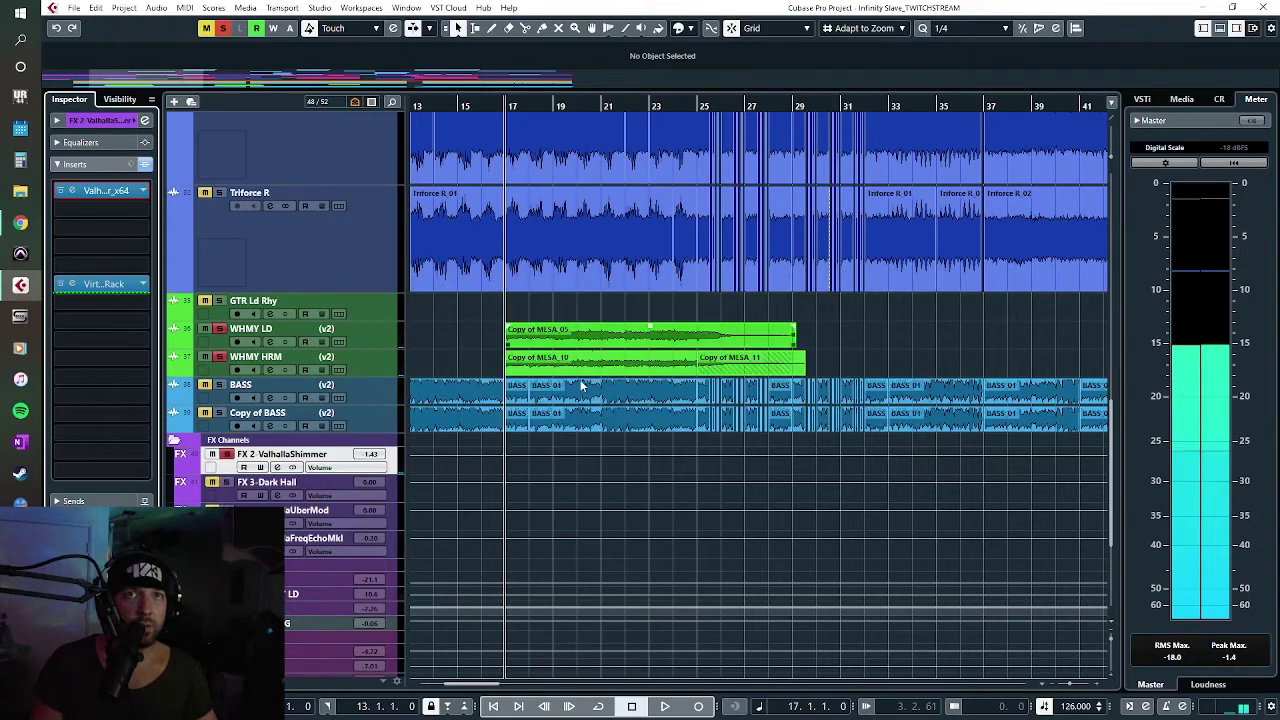
Step: Unsolo WHMY HRM and WHMY LD and play the full mix from bar 17 while locating the synth tracks
{"action": "left_click", "coordinate": [219, 356]}
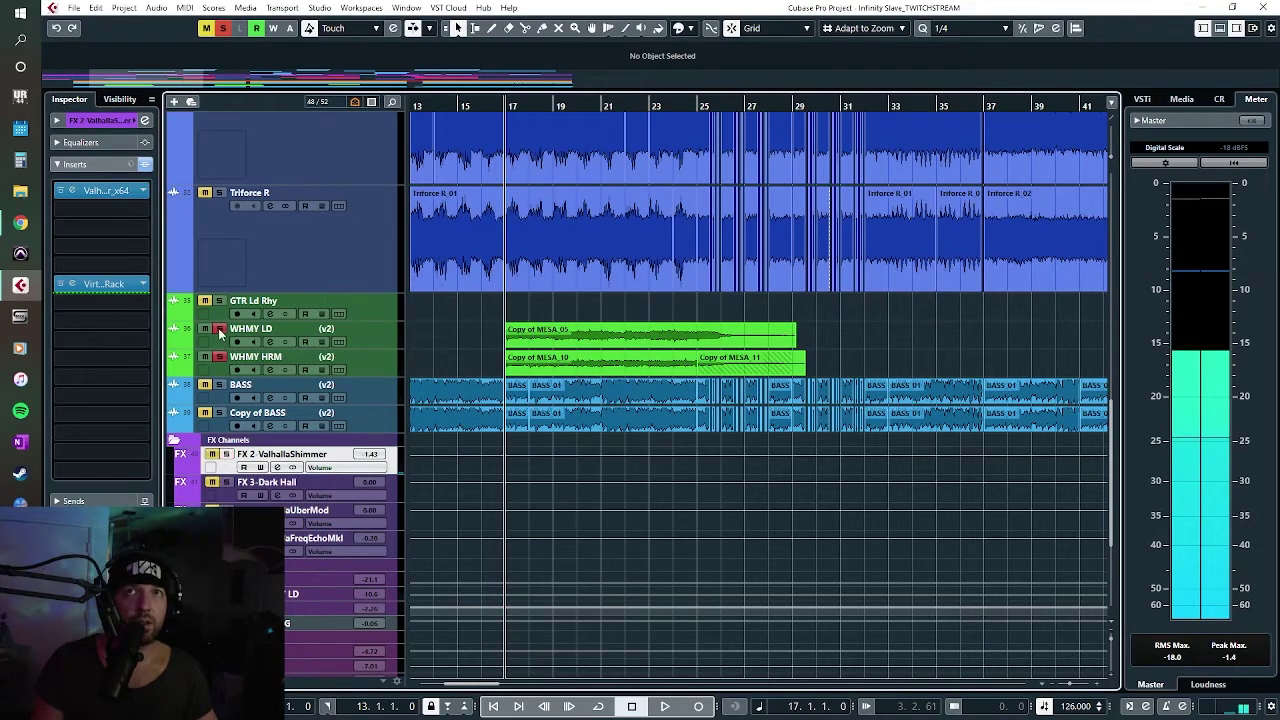
{"action": "left_click", "coordinate": [219, 328]}
{"action": "key", "text": "space"}
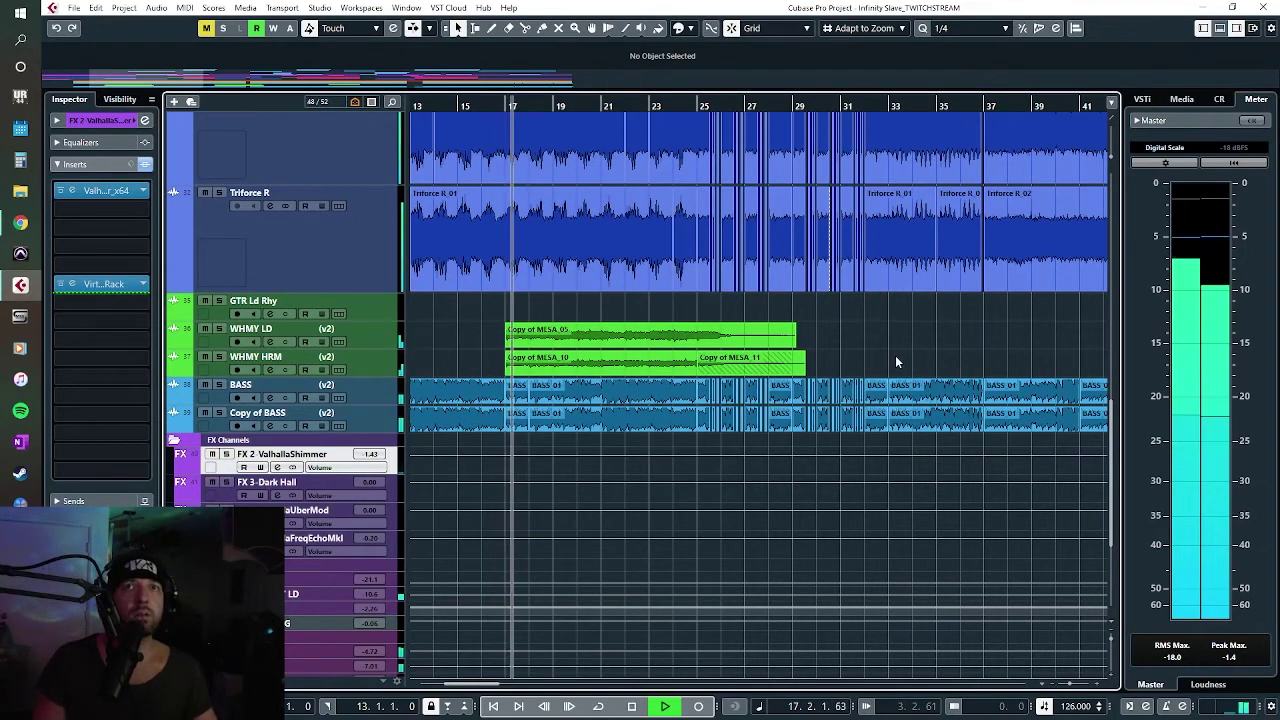
{"action": "scroll", "coordinate": [528, 193], "scroll_direction": "up", "scroll_amount": 3}
{"action": "scroll", "coordinate": [528, 193], "scroll_direction": "up", "scroll_amount": 6}
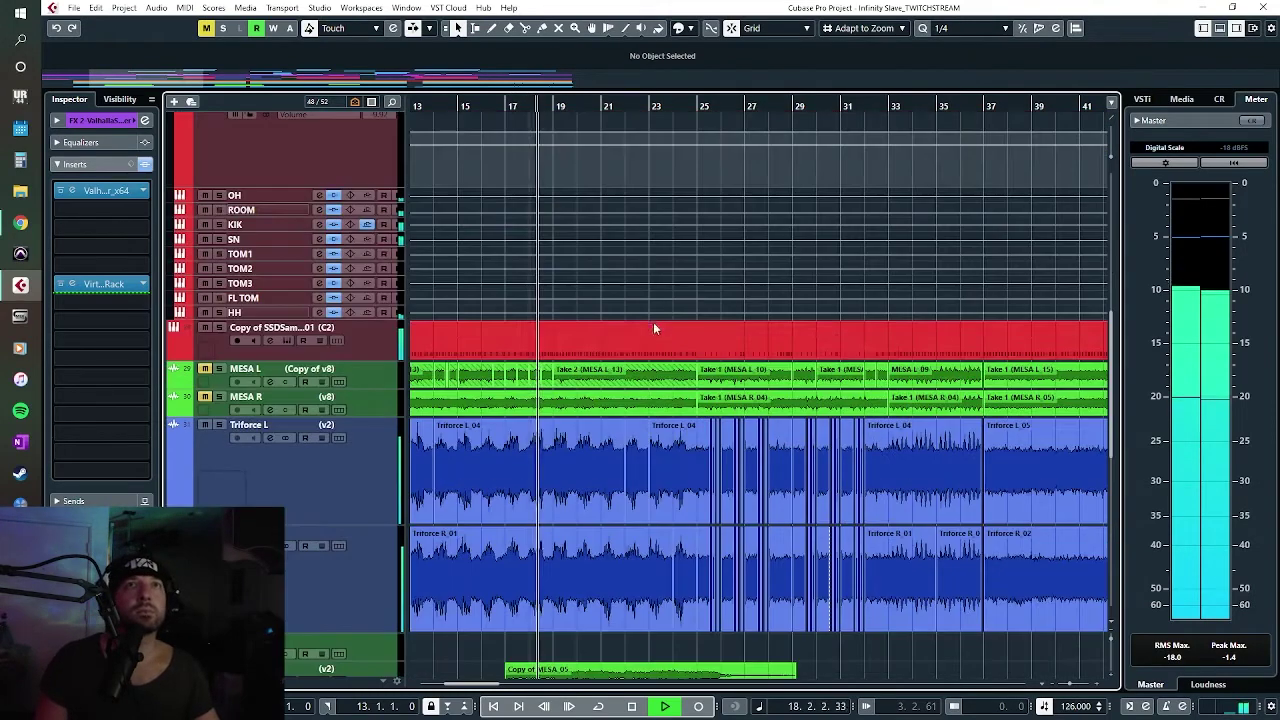
{"action": "scroll", "coordinate": [620, 410], "scroll_direction": "up", "scroll_amount": 9}
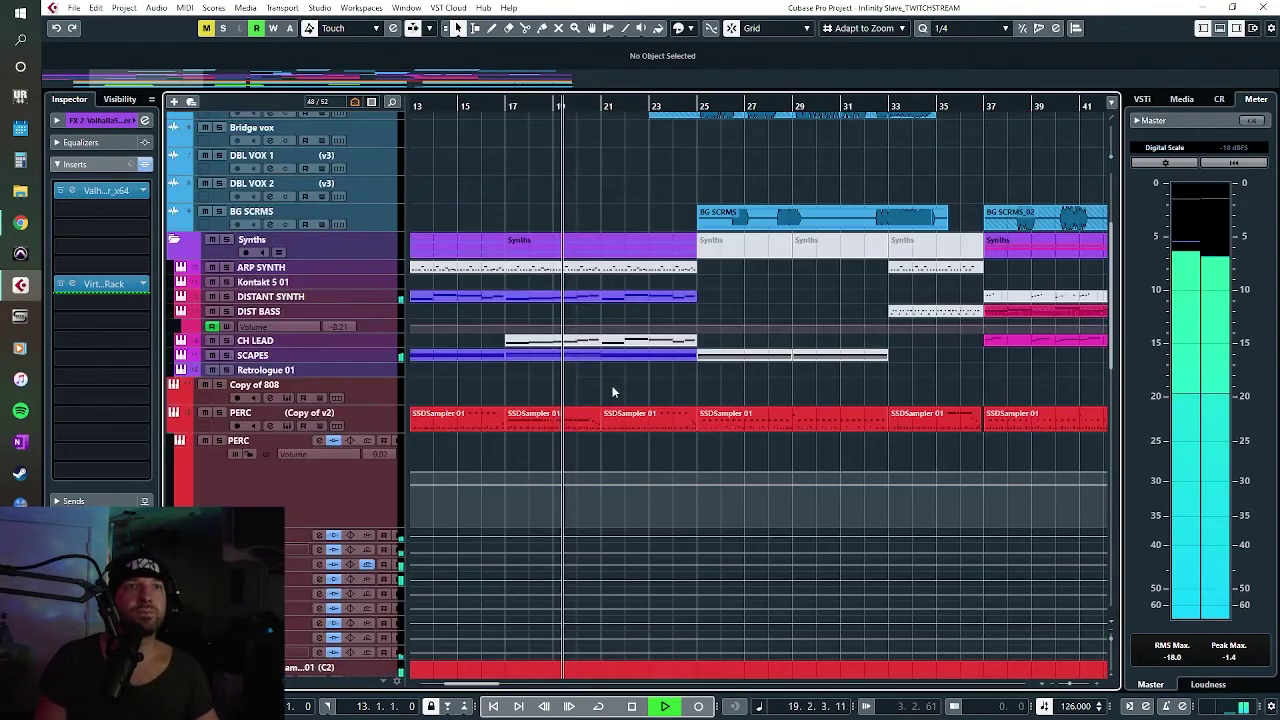
{"action": "key", "text": "space"}
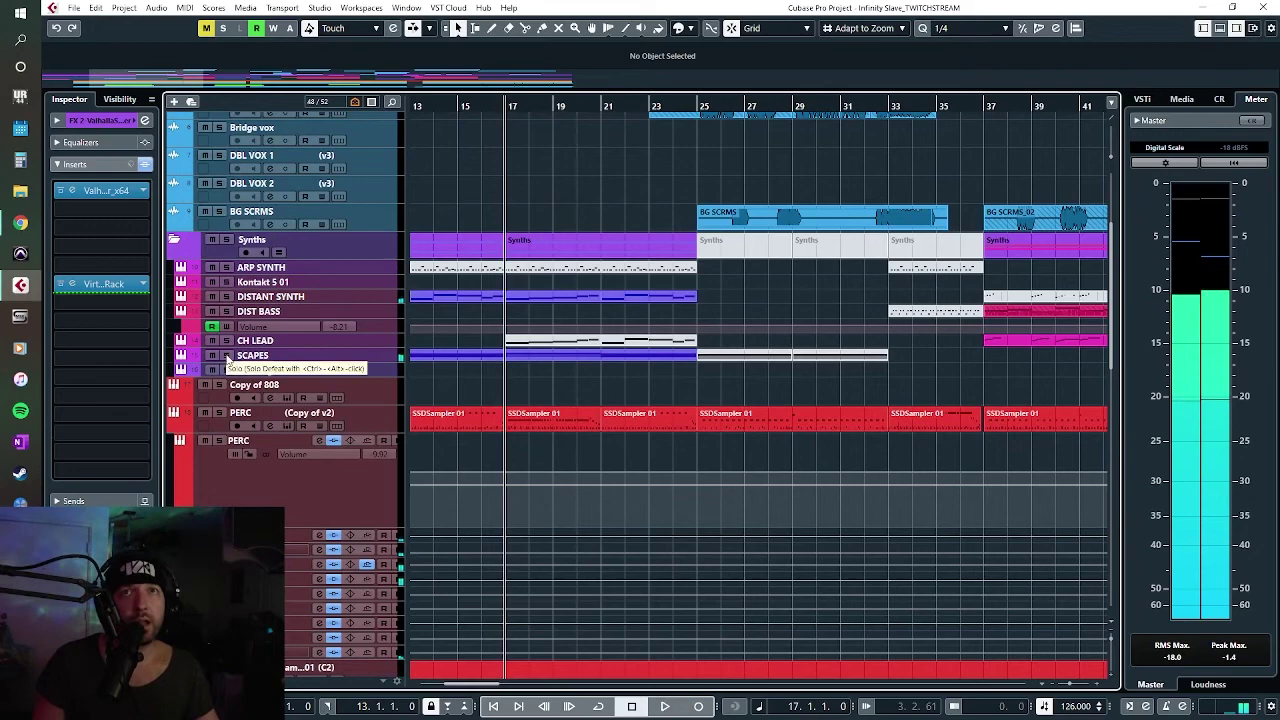
Step: Solo DISTANT SYNTH, audition it from bar 17, and add WHMY LD and WHMY HRM to the solo
{"action": "left_click", "coordinate": [231, 296]}
{"action": "key", "text": "space"}
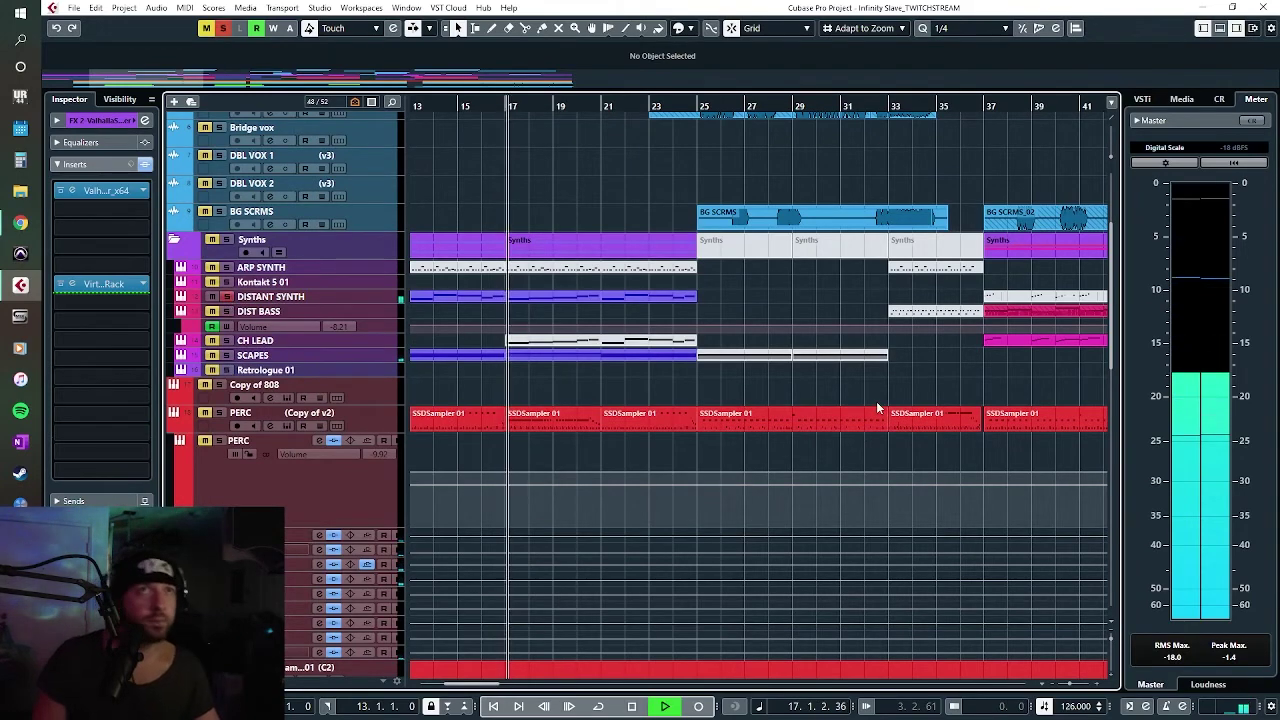
{"action": "scroll", "coordinate": [620, 432], "scroll_direction": "down", "scroll_amount": 10}
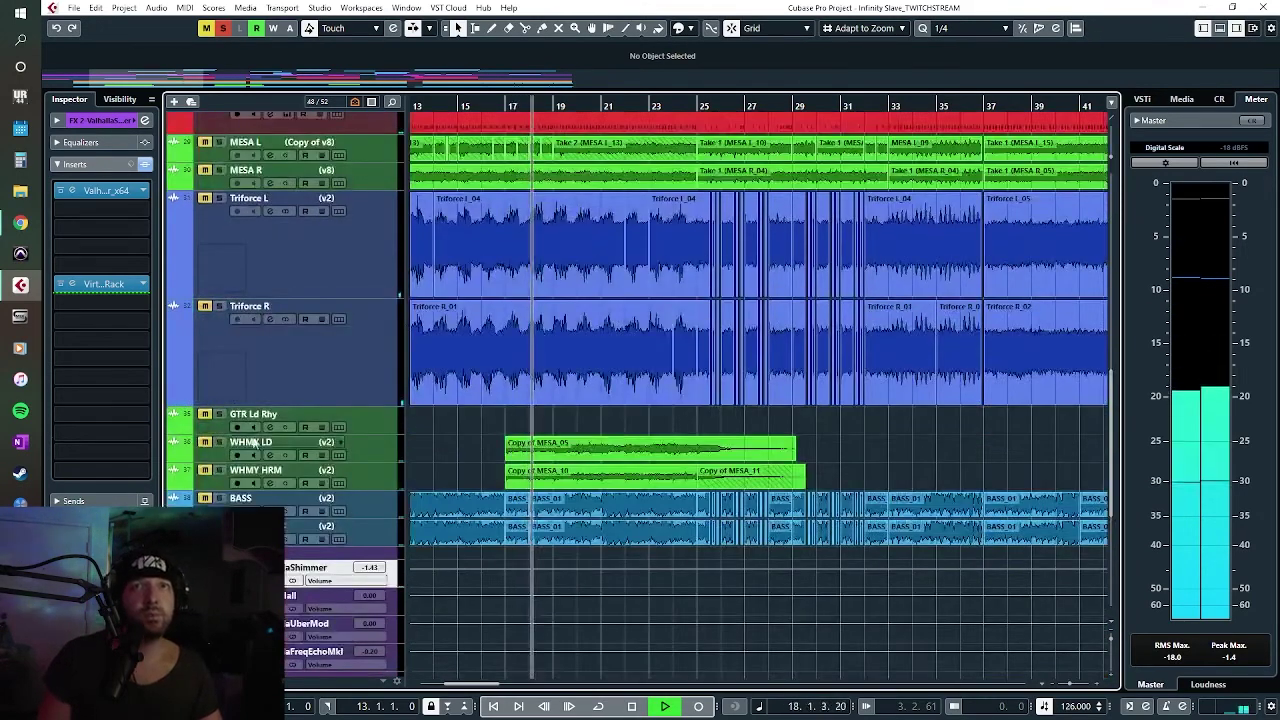
{"action": "key", "text": "space"}
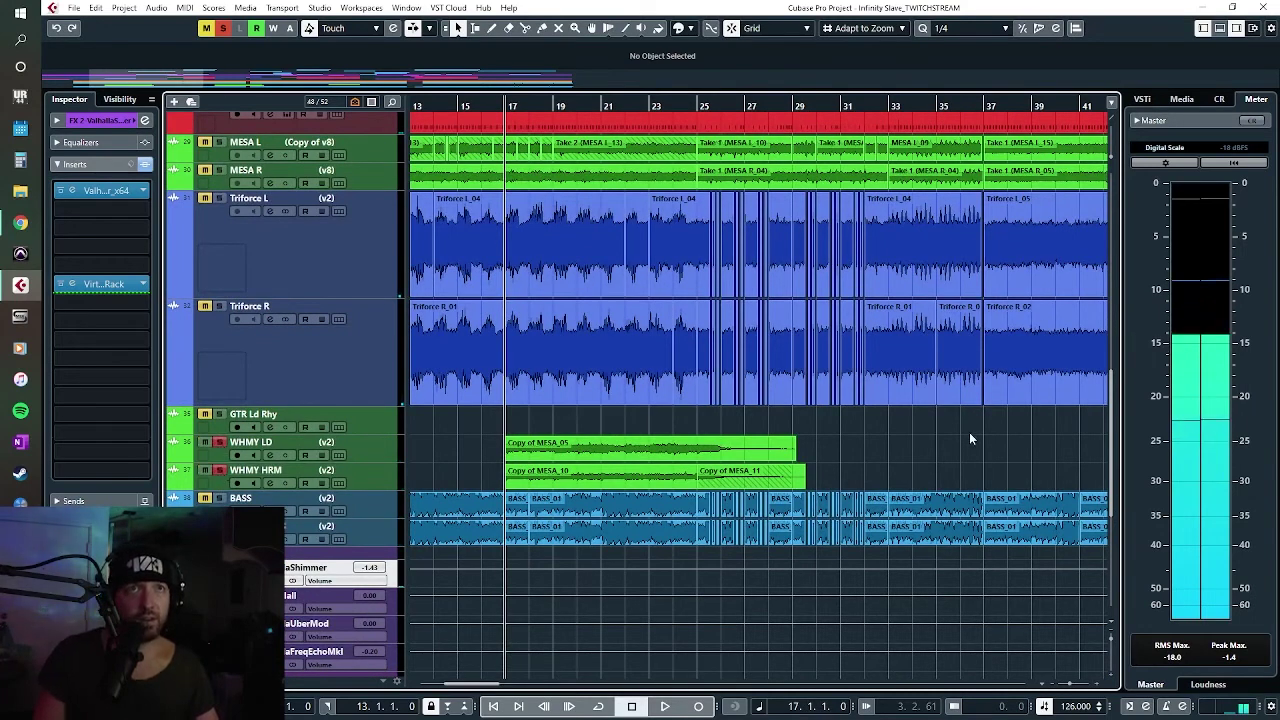
Step: Audition DISTANT SYNTH with both WHMY leads from bar 17, and add the SCAPES track to the solo
{"action": "key", "text": "space"}
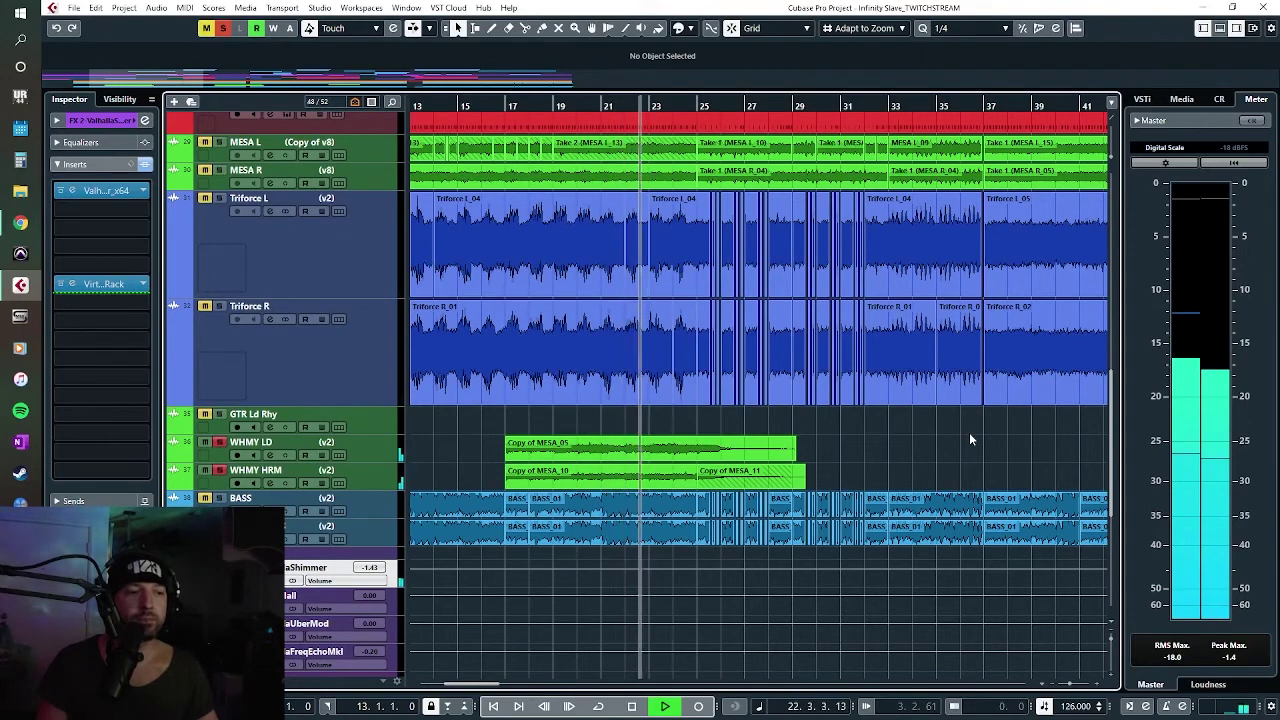
{"action": "scroll", "coordinate": [604, 416], "scroll_direction": "up", "scroll_amount": 5}
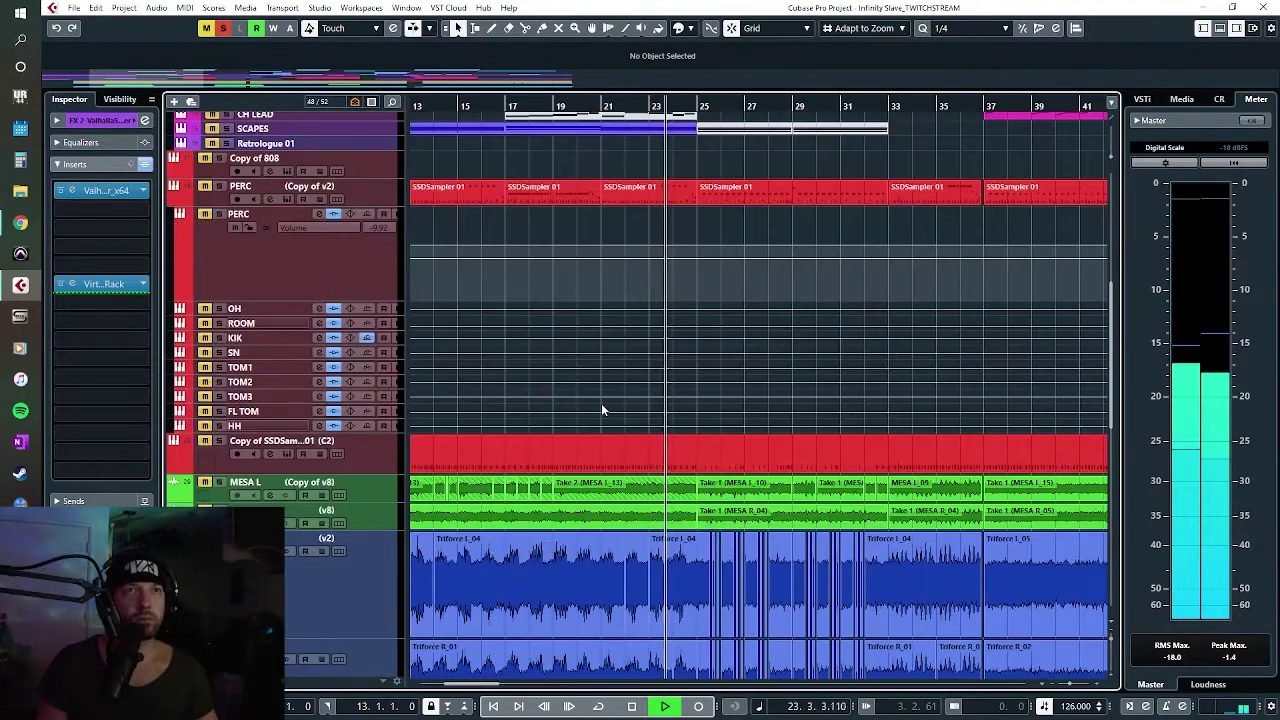
{"action": "scroll", "coordinate": [620, 435], "scroll_direction": "up", "scroll_amount": 2}
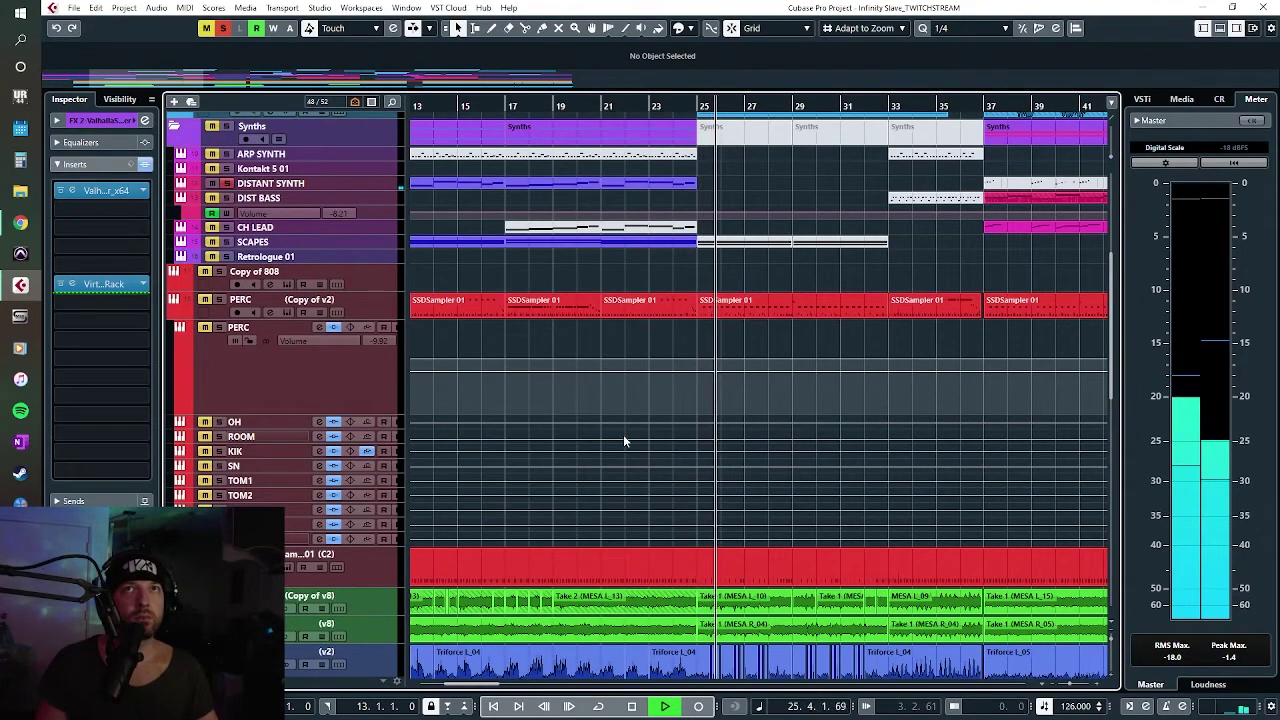
{"action": "key", "text": "space"}
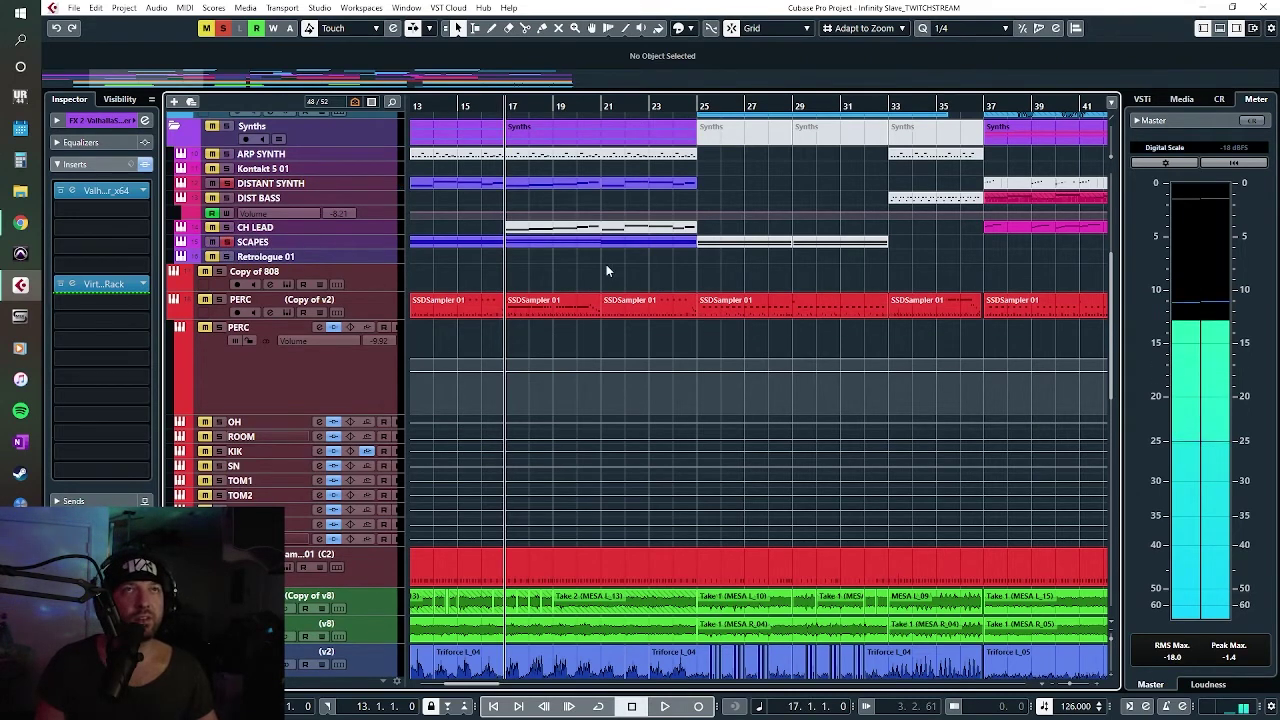
Step: Play the soloed synths and WHMY leads from bar 17 and turn on auto-scroll to follow the playback
{"action": "key", "text": "space"}
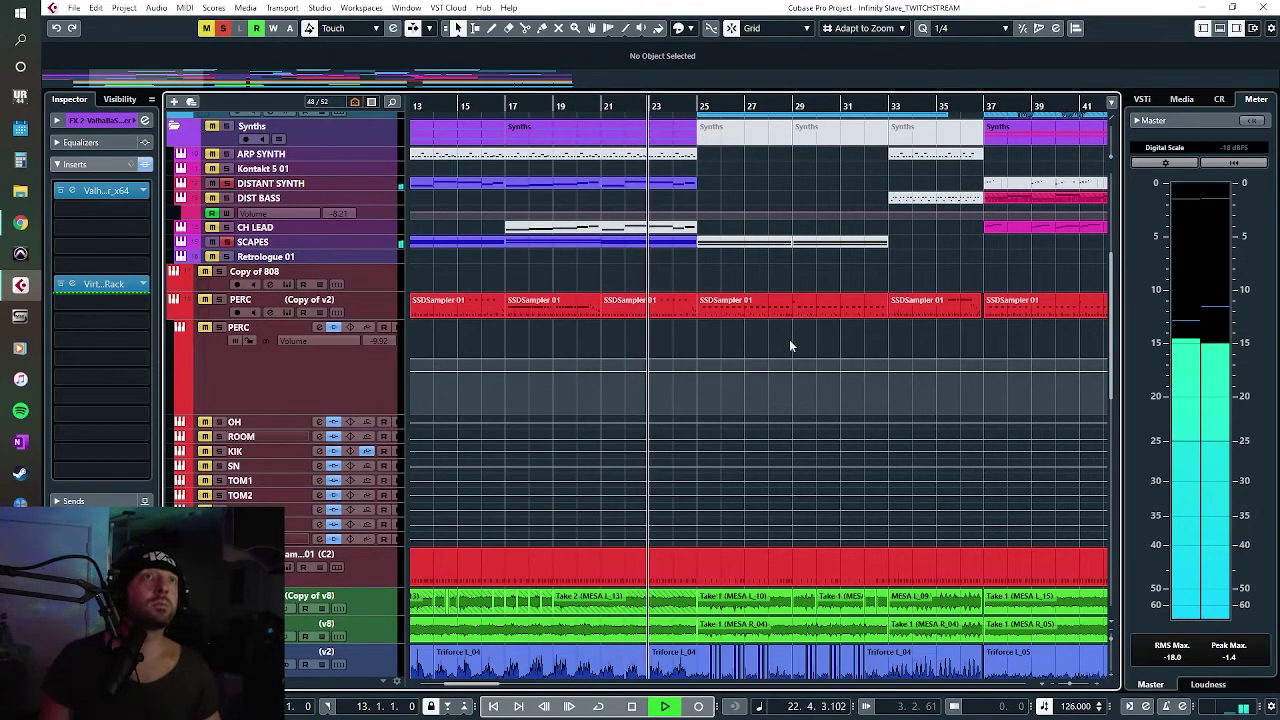
{"action": "scroll", "coordinate": [788, 345], "scroll_direction": "down", "scroll_amount": 10}
{"action": "key", "text": "f"}
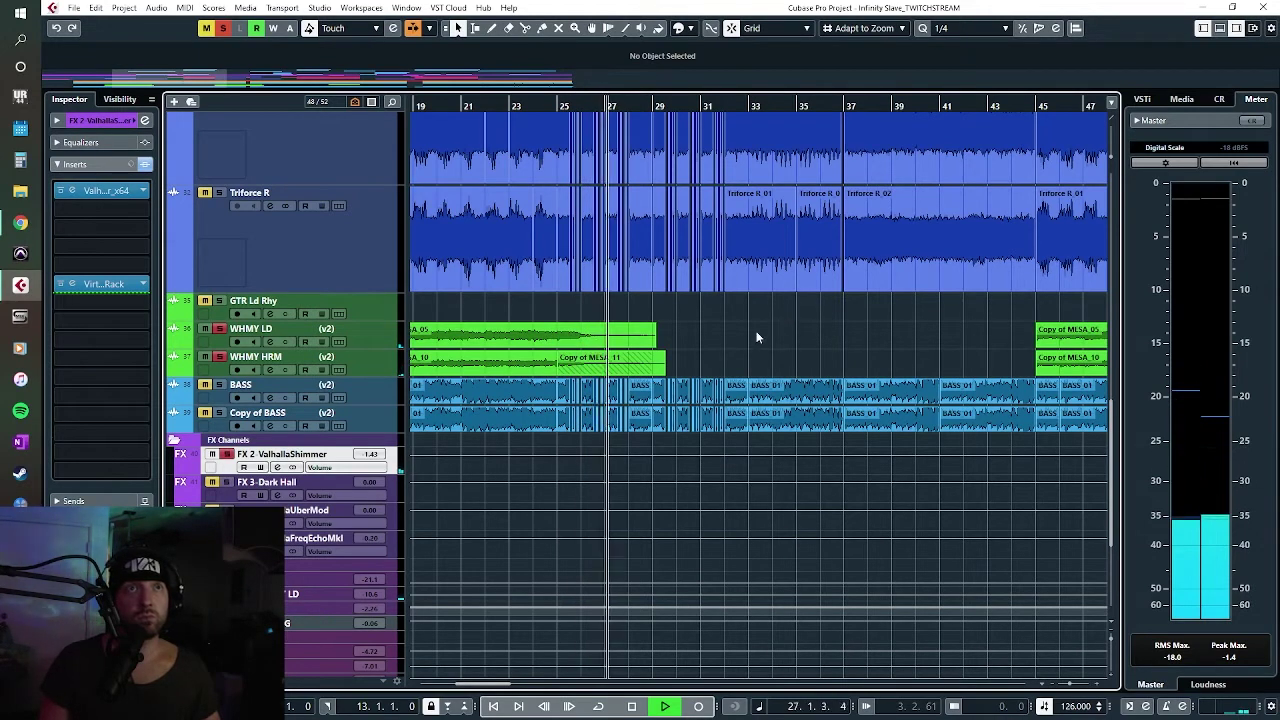
Step: Stop playback, deactivate all solo states, and look over the track list
{"action": "key", "text": "space"}
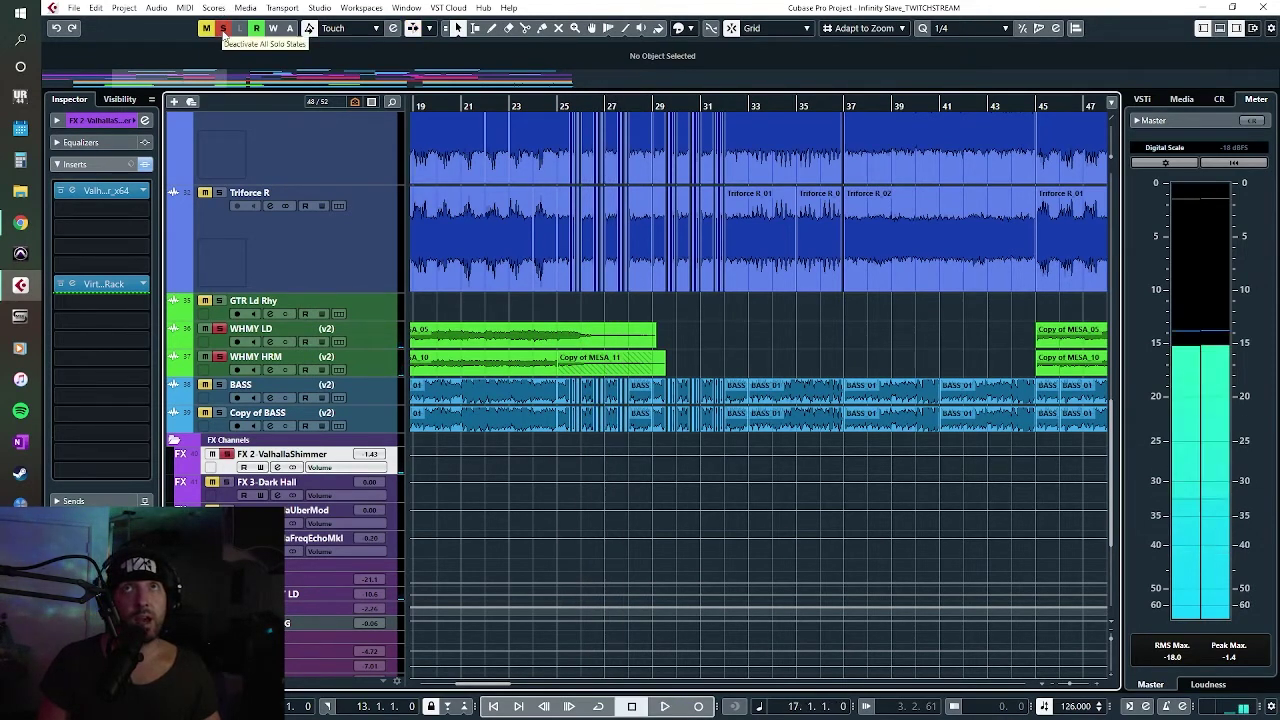
{"action": "left_click", "coordinate": [224, 28]}
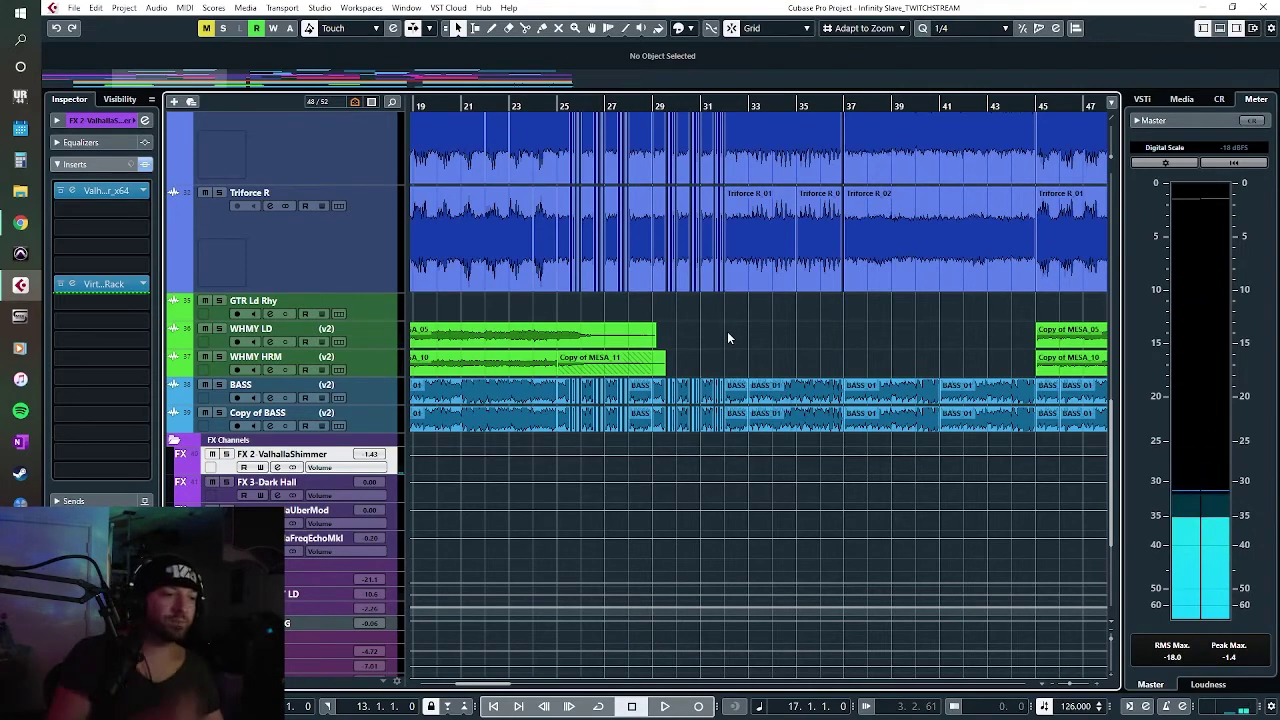
{"action": "scroll", "coordinate": [727, 331], "scroll_direction": "up", "scroll_amount": 6}
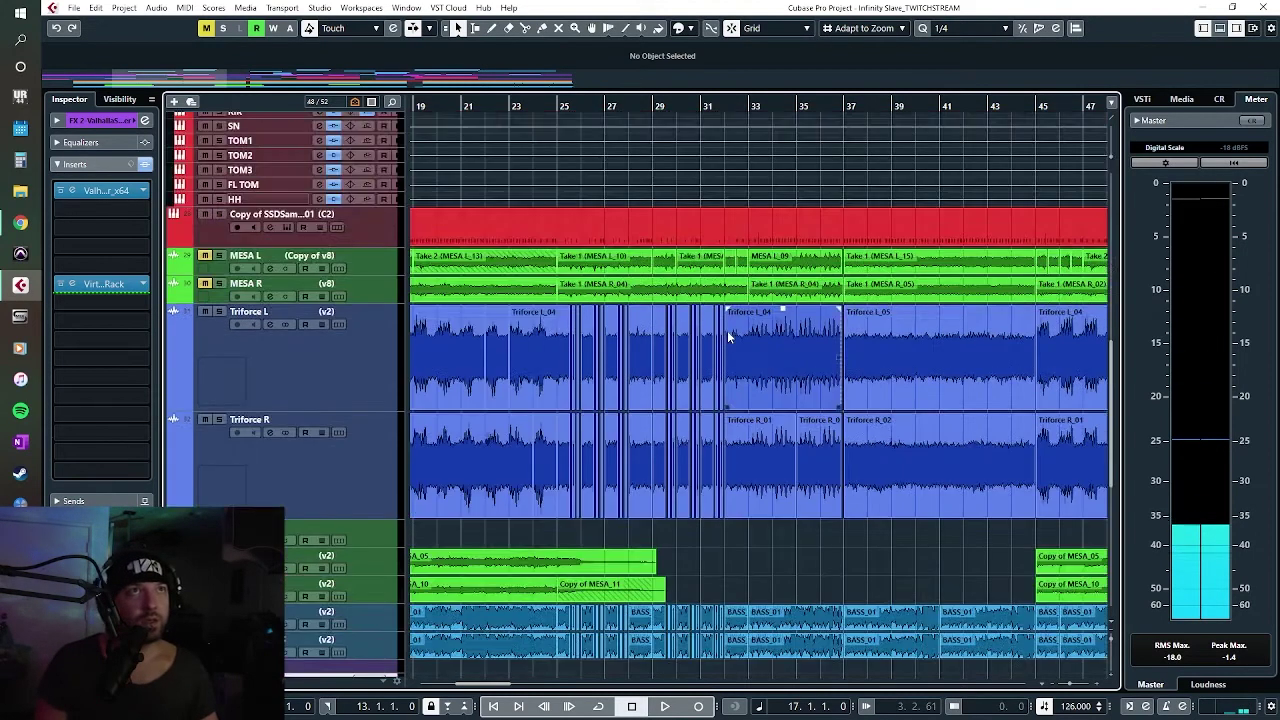
{"action": "scroll", "coordinate": [739, 337], "scroll_direction": "up", "scroll_amount": 4}
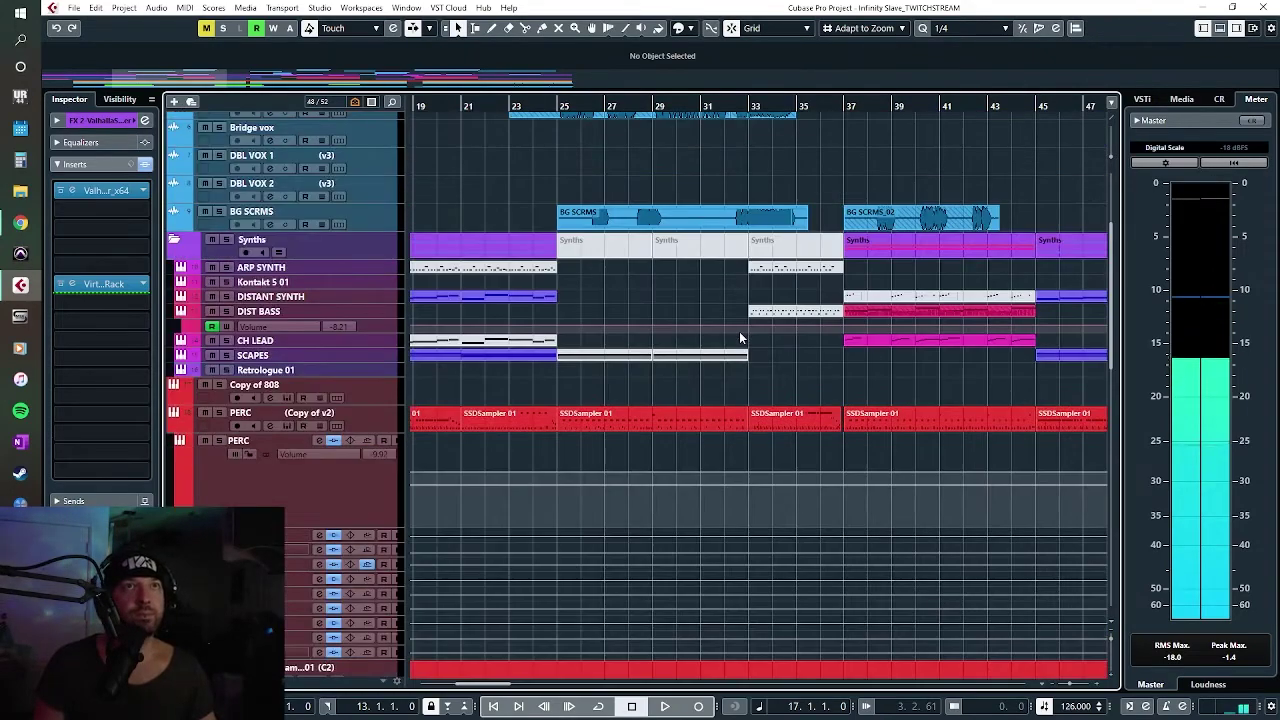
{"action": "scroll", "coordinate": [739, 331], "scroll_direction": "up", "scroll_amount": 5}
{"action": "scroll", "coordinate": [745, 340], "scroll_direction": "down", "scroll_amount": 10}
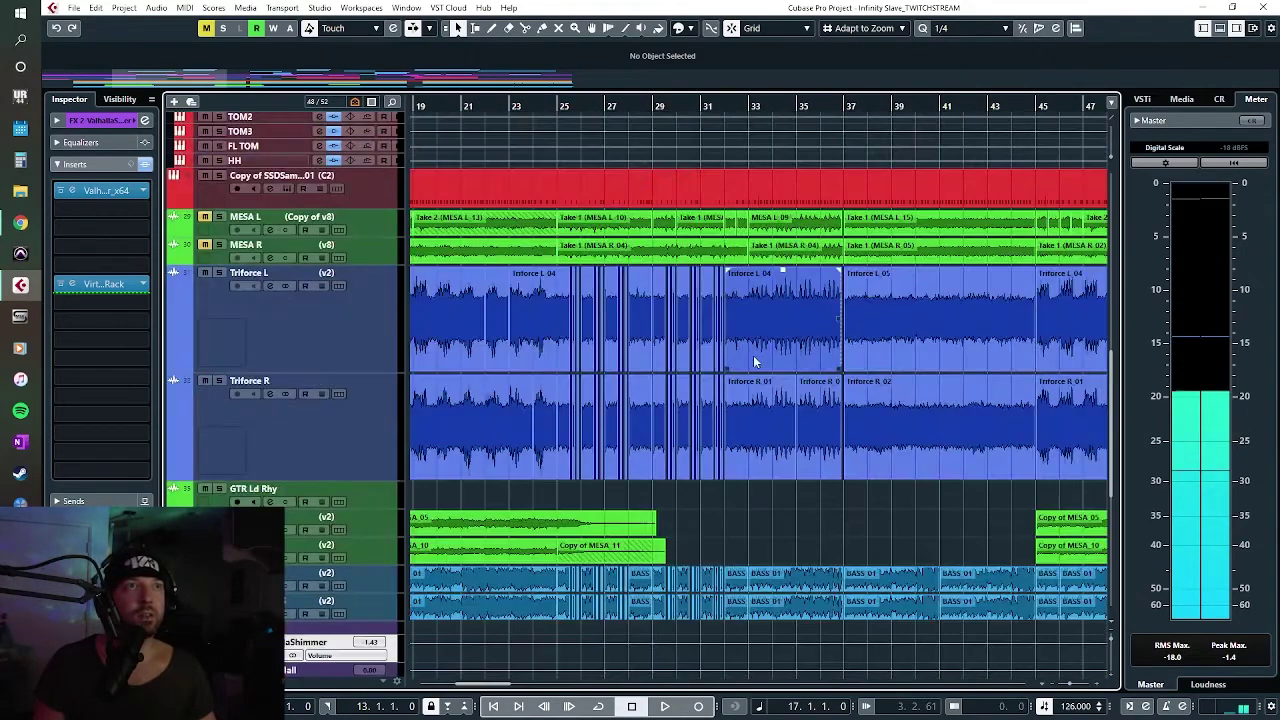
Step: Place the playhead at bar 74 where the GTR Ld Rhy clips start, and briefly solo that track
{"action": "scroll", "coordinate": [758, 362], "scroll_direction": "down", "scroll_amount": 5}
{"action": "scroll", "coordinate": [768, 388], "scroll_direction": "left", "scroll_amount": 6}
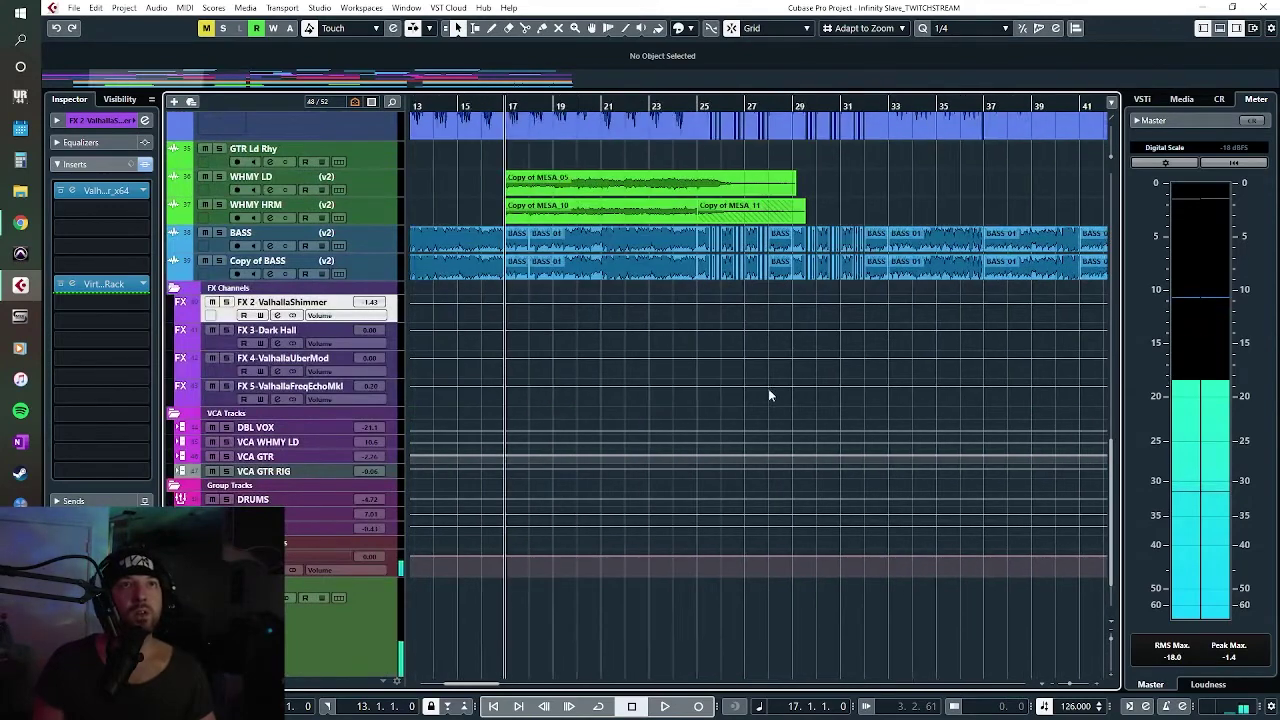
{"action": "scroll", "coordinate": [773, 384], "scroll_direction": "right", "scroll_amount": 15}
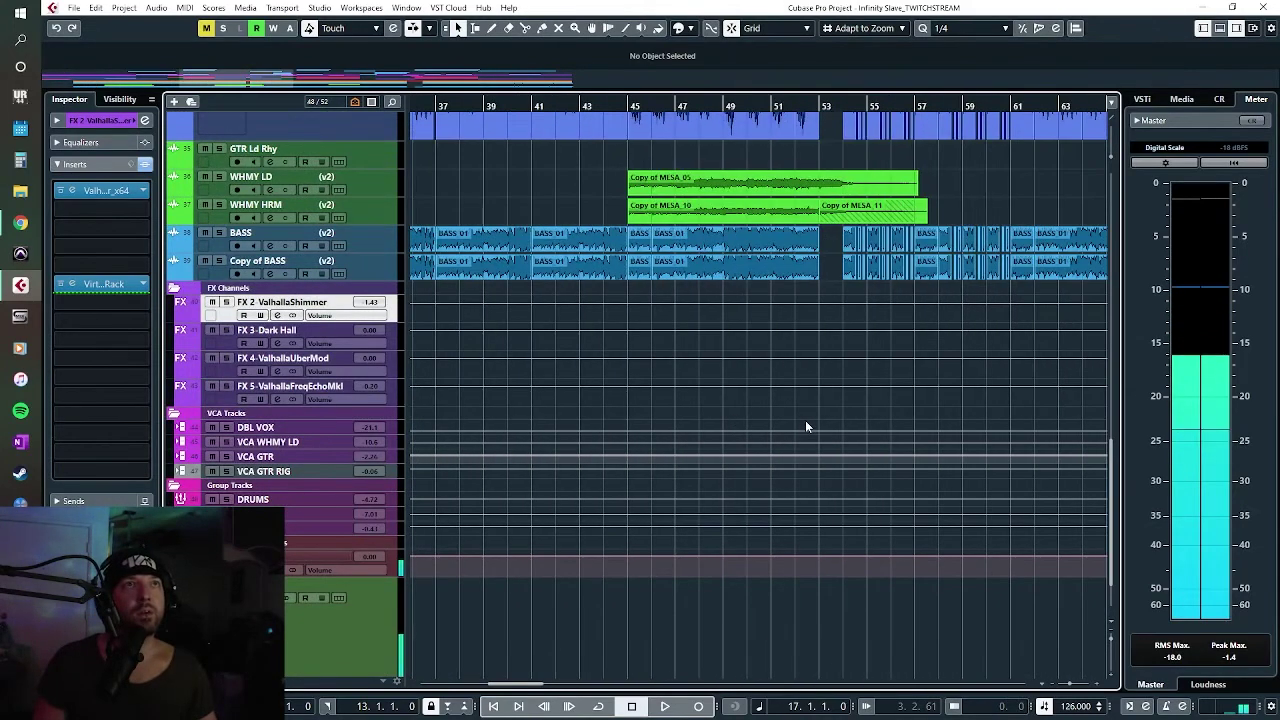
{"action": "scroll", "coordinate": [820, 416], "scroll_direction": "right", "scroll_amount": 3}
{"action": "left_click", "coordinate": [691, 210]}
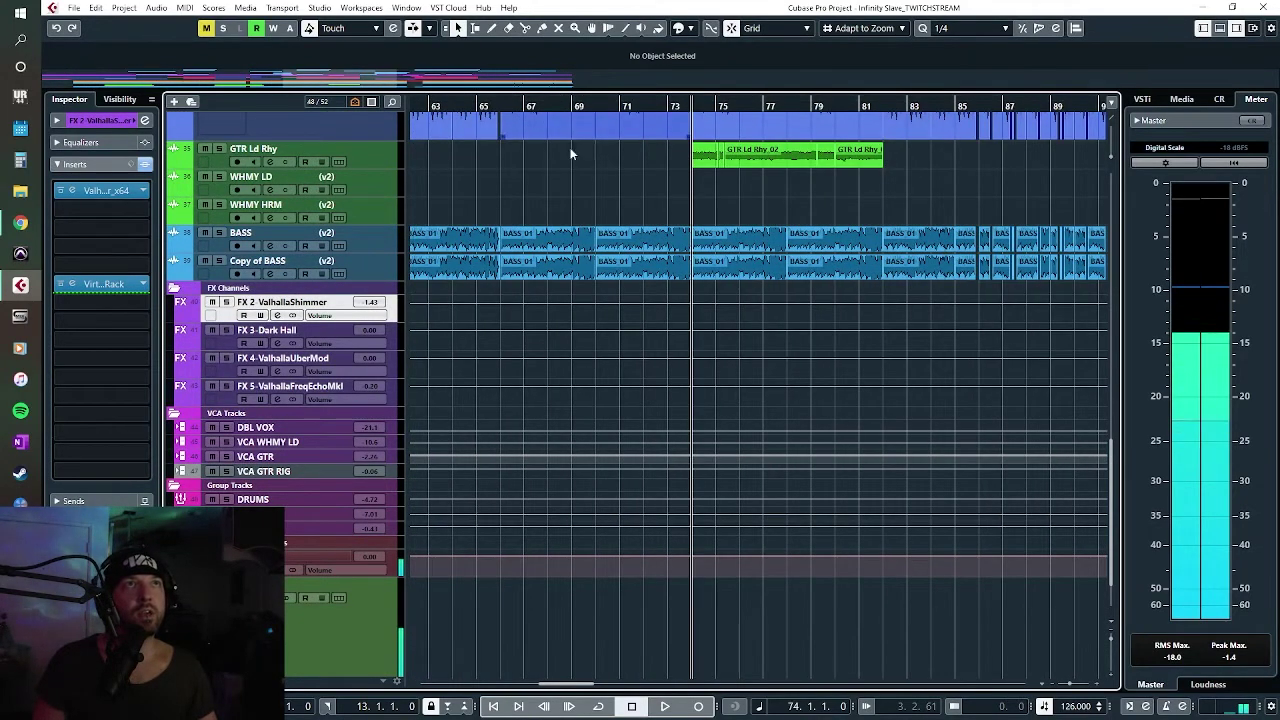
{"action": "left_click", "coordinate": [216, 157]}
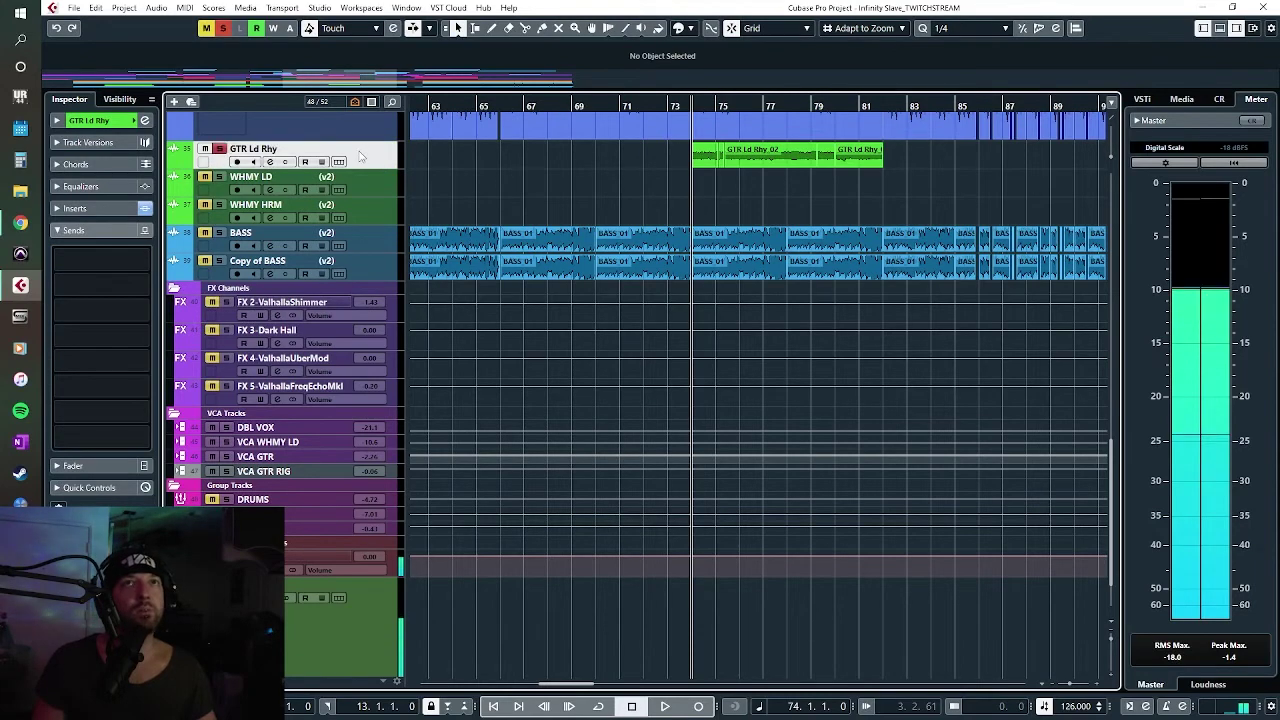
{"action": "key", "text": "s"}
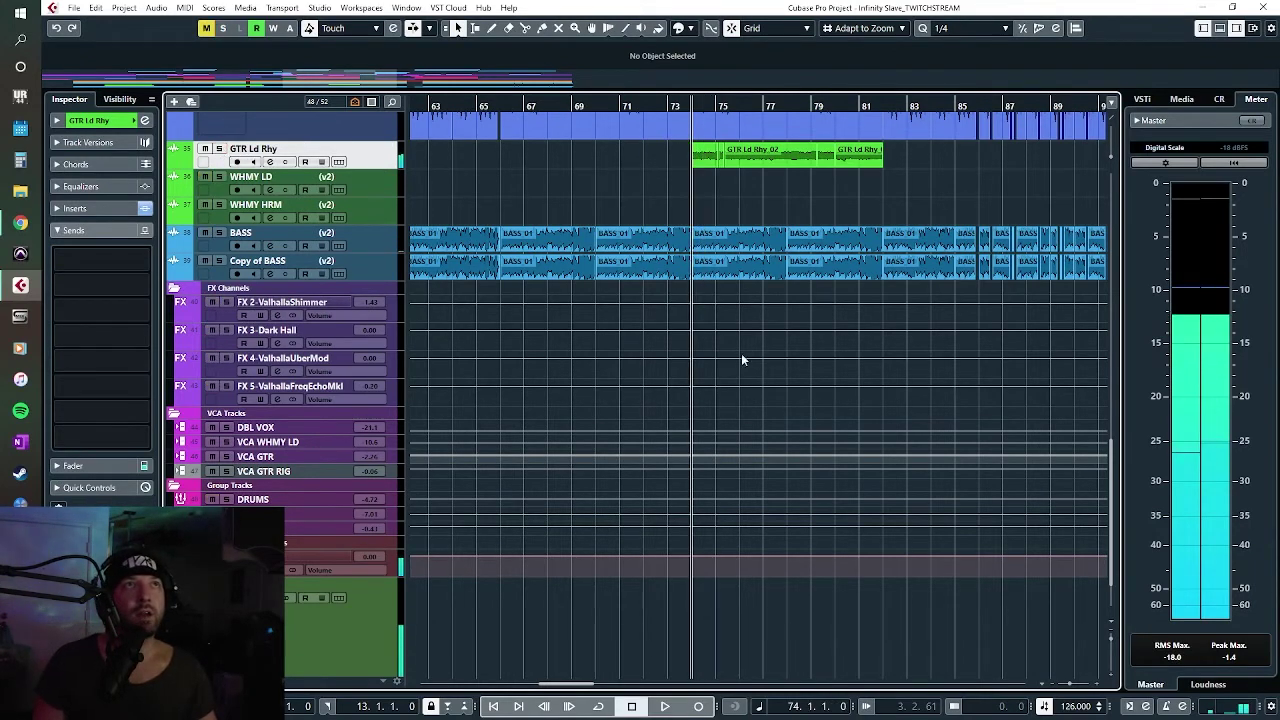
Step: Overview the guitar, synth and vocal clips across the song's arrangement, and return the playhead to bar 9
{"action": "scroll", "coordinate": [742, 358], "scroll_direction": "up", "scroll_amount": 5}
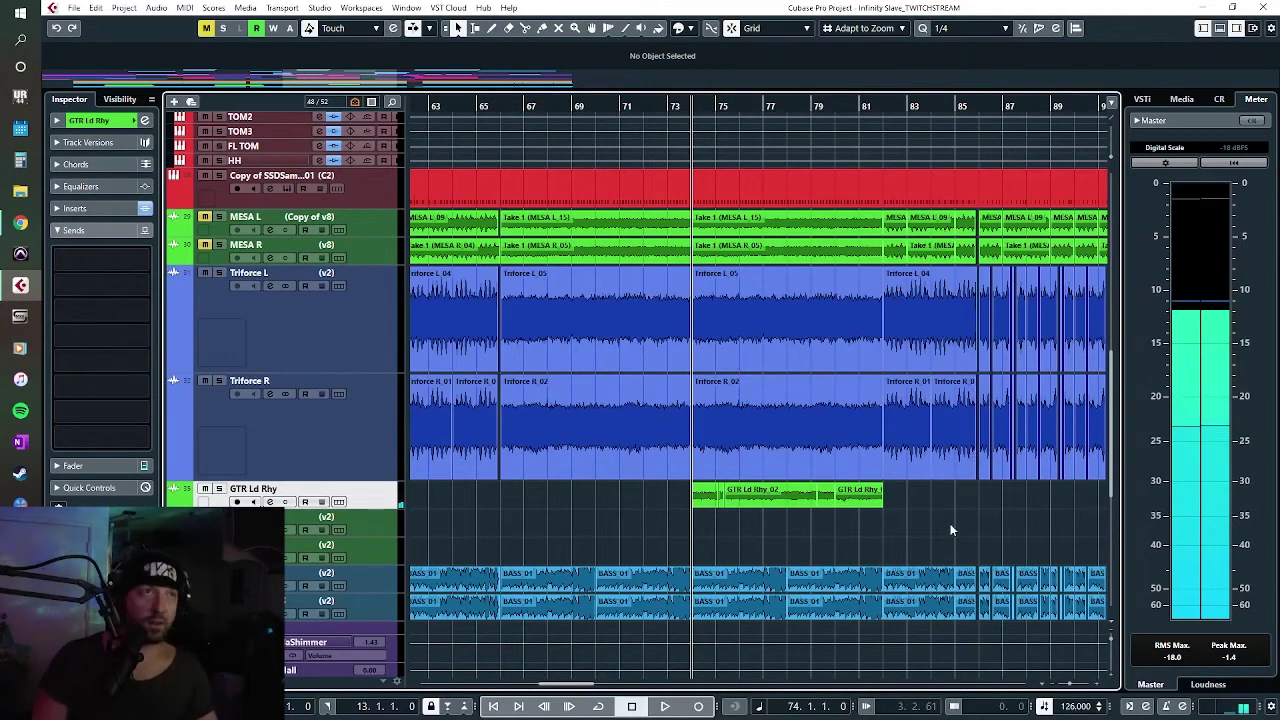
{"action": "key", "text": "g"}
{"action": "key", "text": "g"}
{"action": "key", "text": "g"}
{"action": "key", "text": "g"}
{"action": "key", "text": "g"}
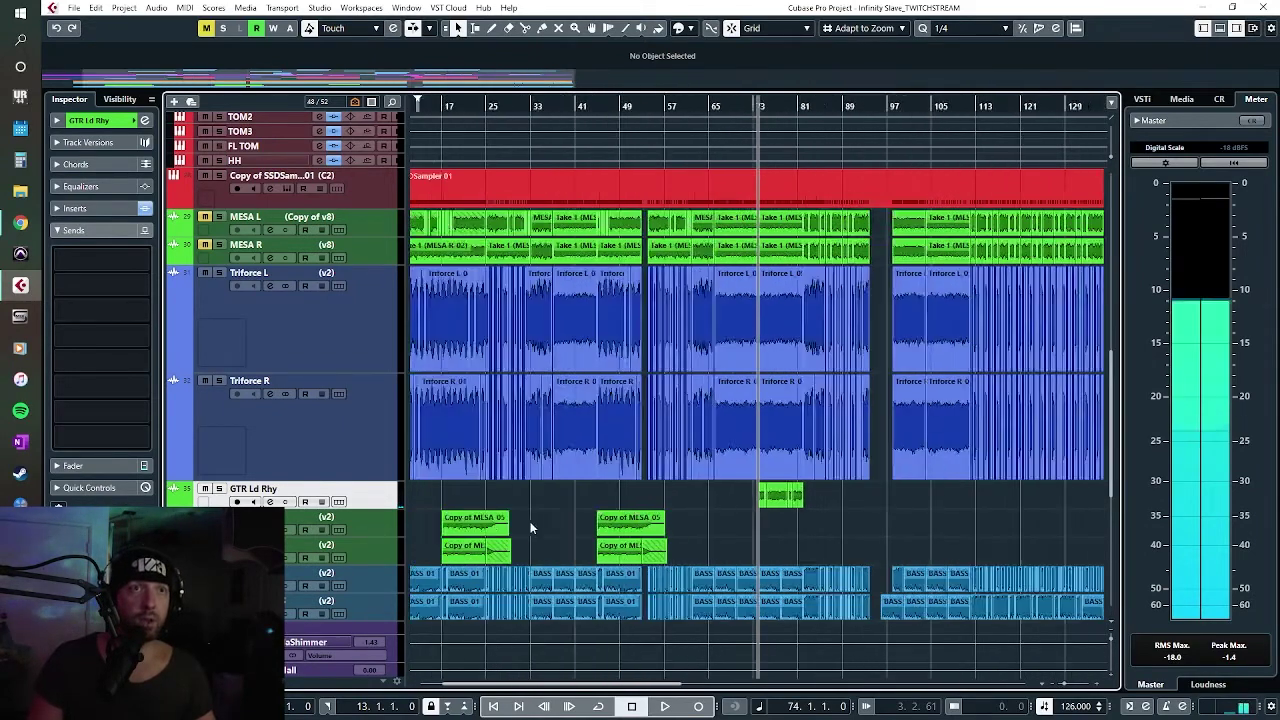
{"action": "scroll", "coordinate": [584, 534], "scroll_direction": "up", "scroll_amount": 3}
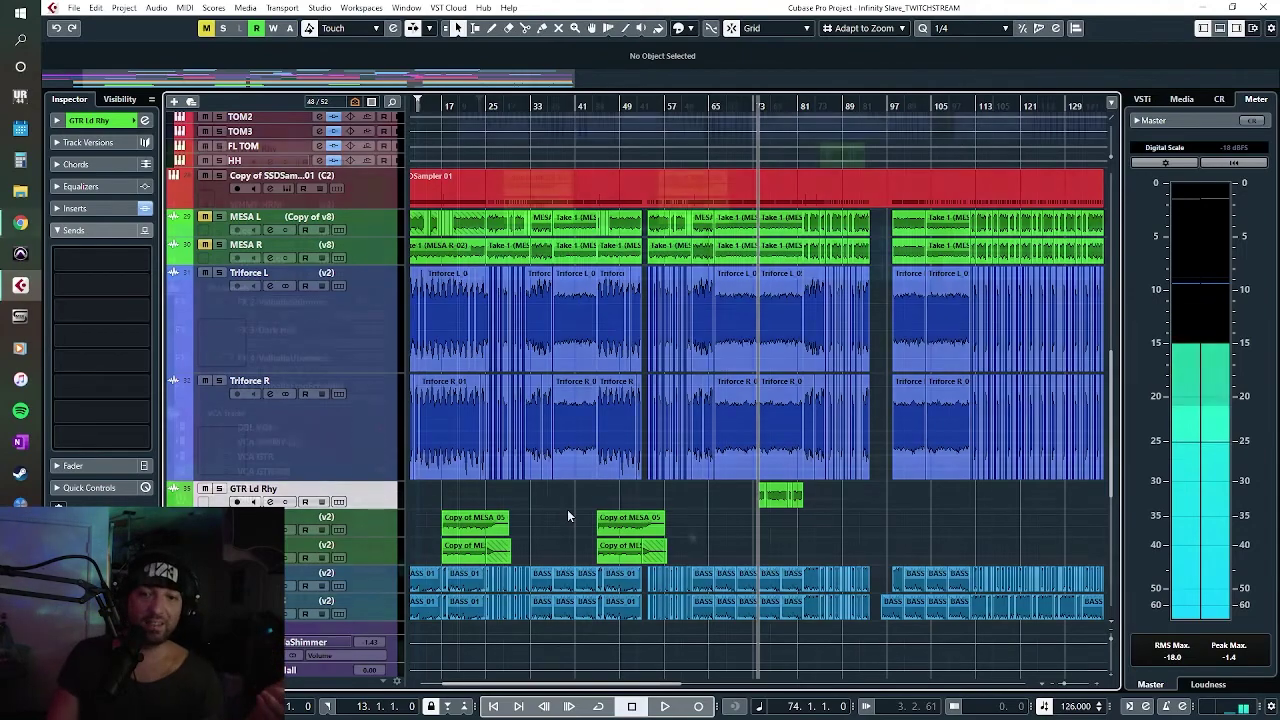
{"action": "key", "text": "shift+b"}
{"action": "scroll", "coordinate": [673, 563], "scroll_direction": "down", "scroll_amount": 5}
{"action": "scroll", "coordinate": [681, 626], "scroll_direction": "up", "scroll_amount": 8}
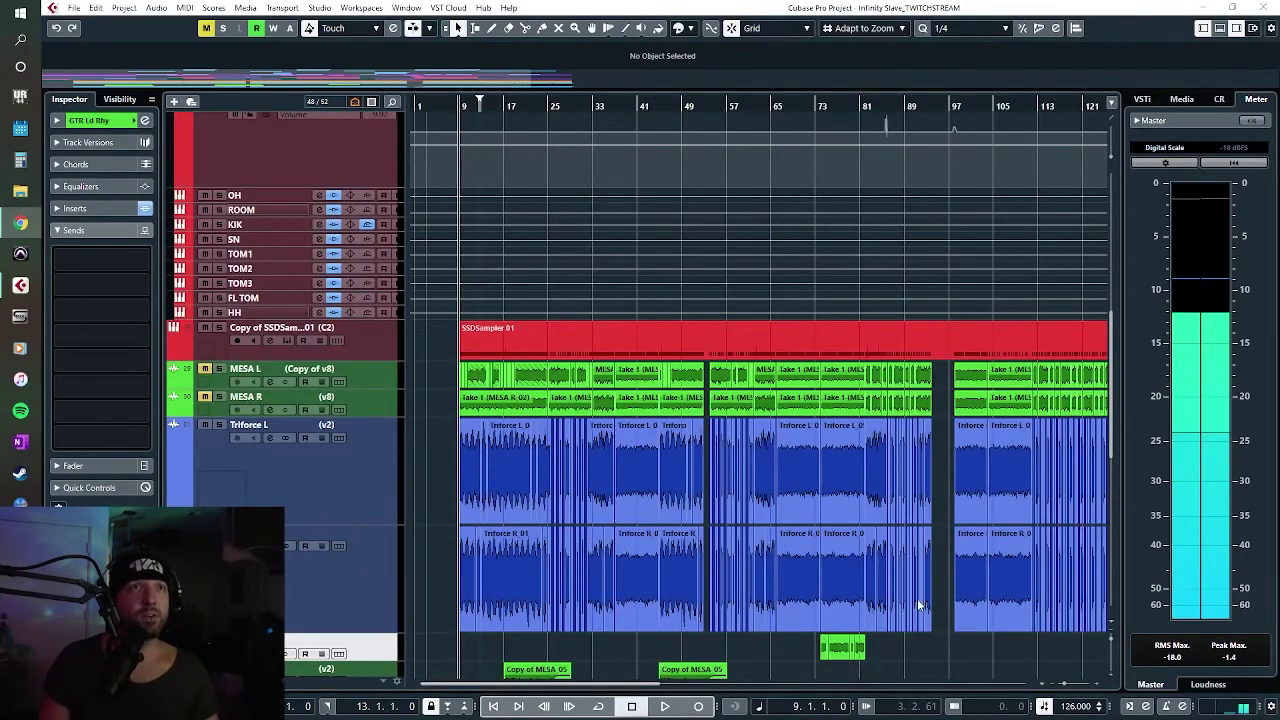
{"action": "scroll", "coordinate": [917, 598], "scroll_direction": "up", "scroll_amount": 10}
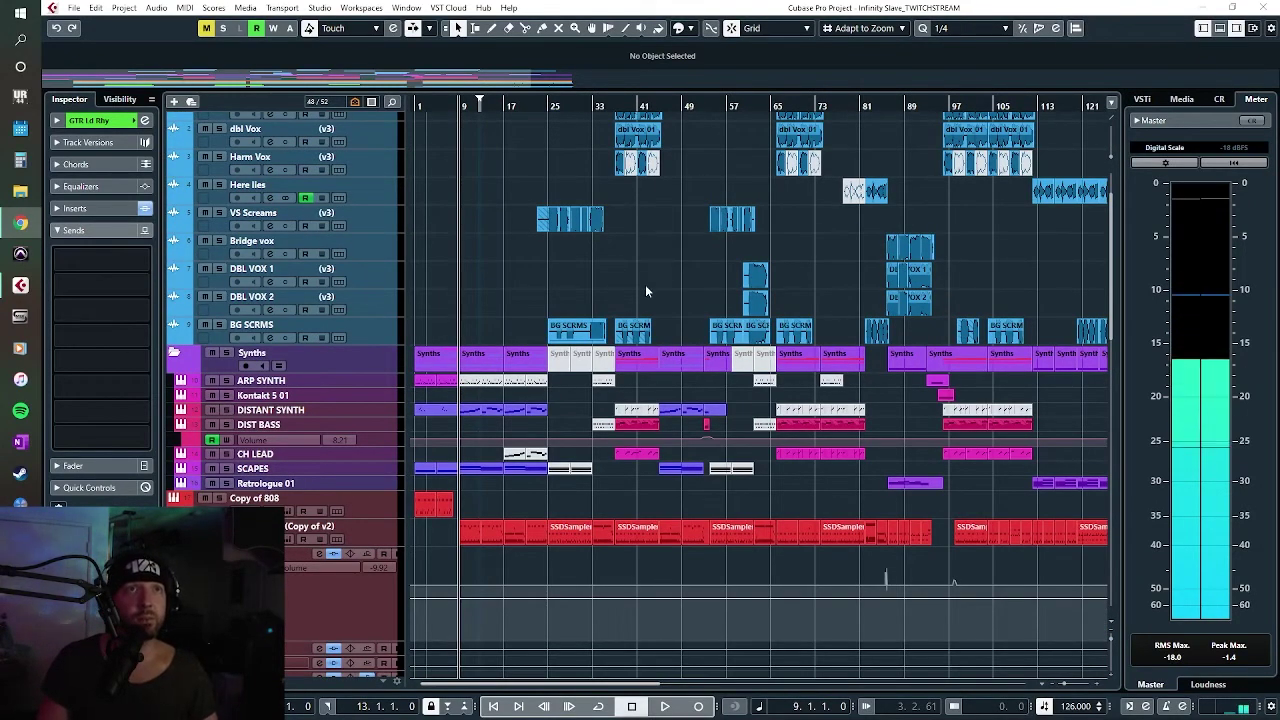
Step: Solo the DIST BASS synth track and start playback from bar 35
{"action": "left_click_drag", "start_coordinate": [596, 104], "coordinate": [597, 138]}
{"action": "scroll", "coordinate": [820, 318], "scroll_direction": "up", "scroll_amount": 3}
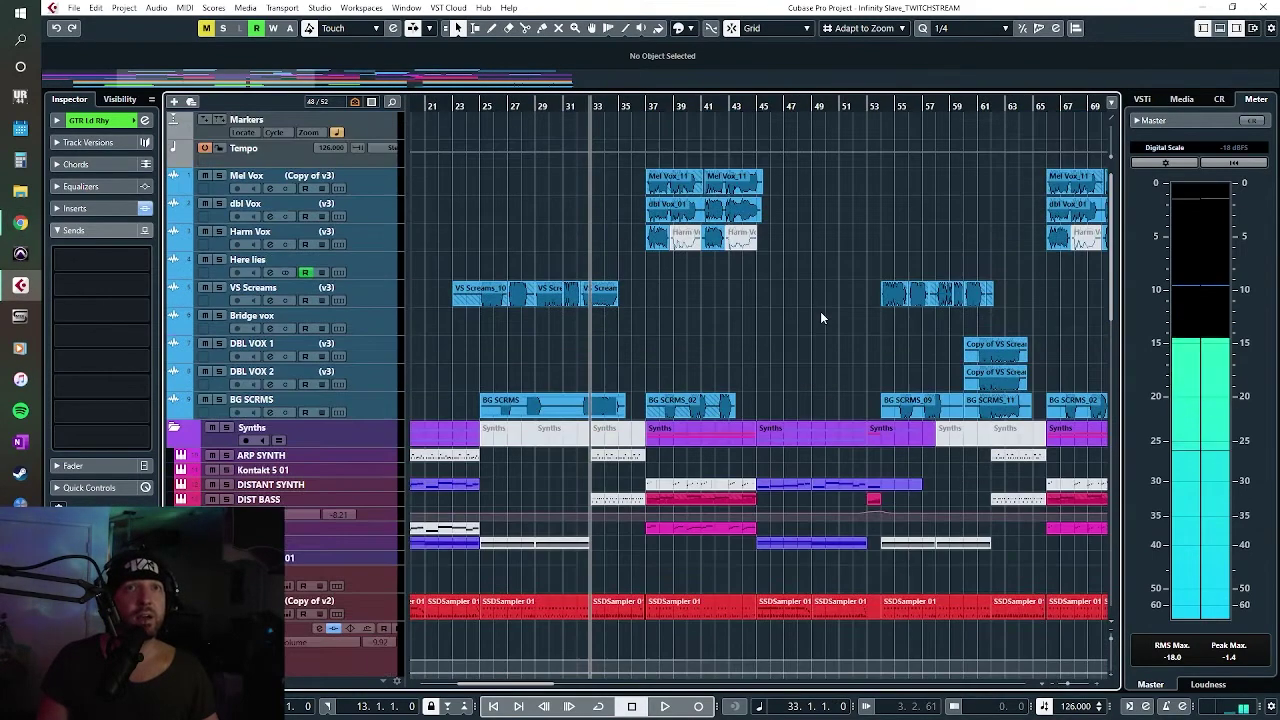
{"action": "scroll", "coordinate": [820, 318], "scroll_direction": "down", "scroll_amount": 4}
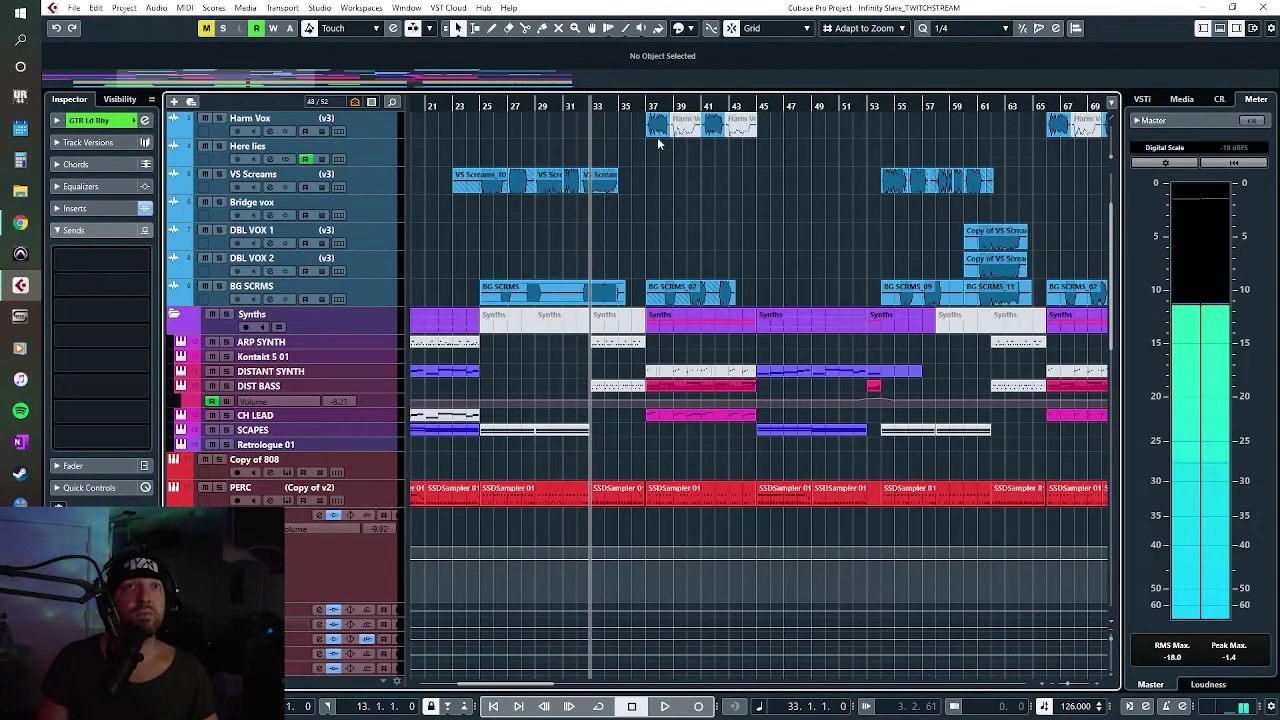
{"action": "left_click", "coordinate": [617, 108]}
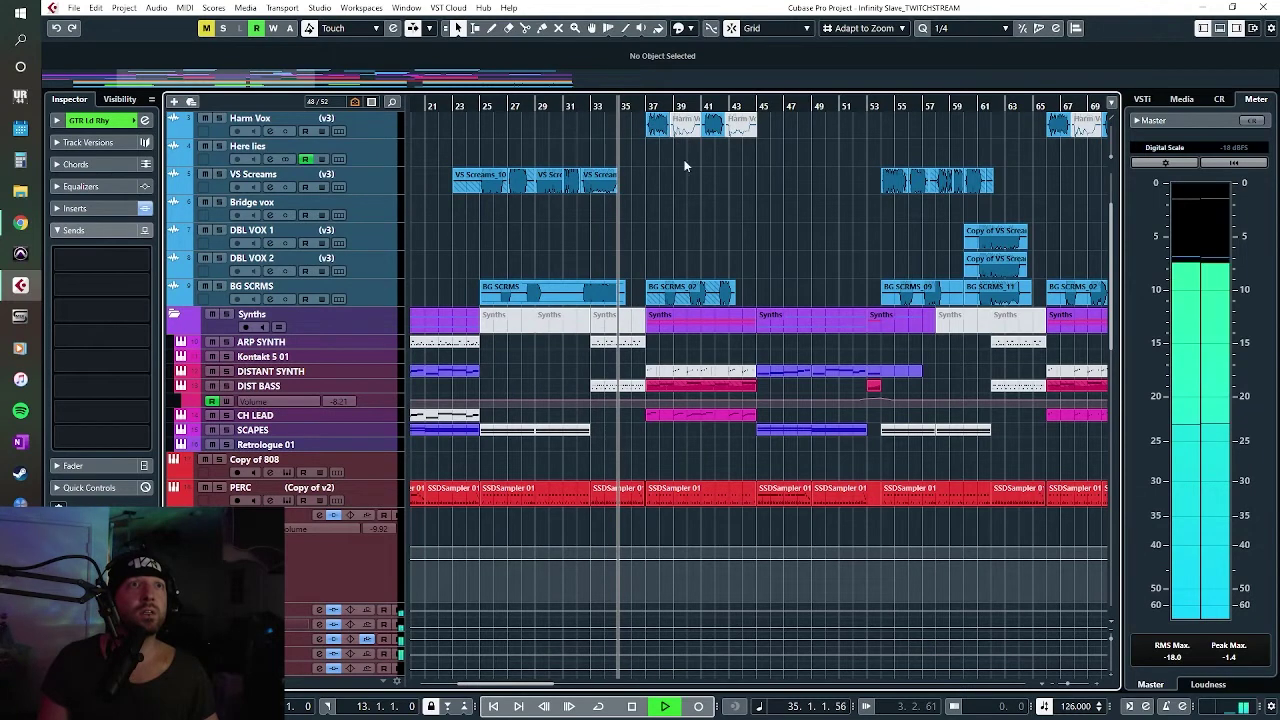
{"action": "left_click", "coordinate": [227, 386]}
{"action": "key", "text": "space"}
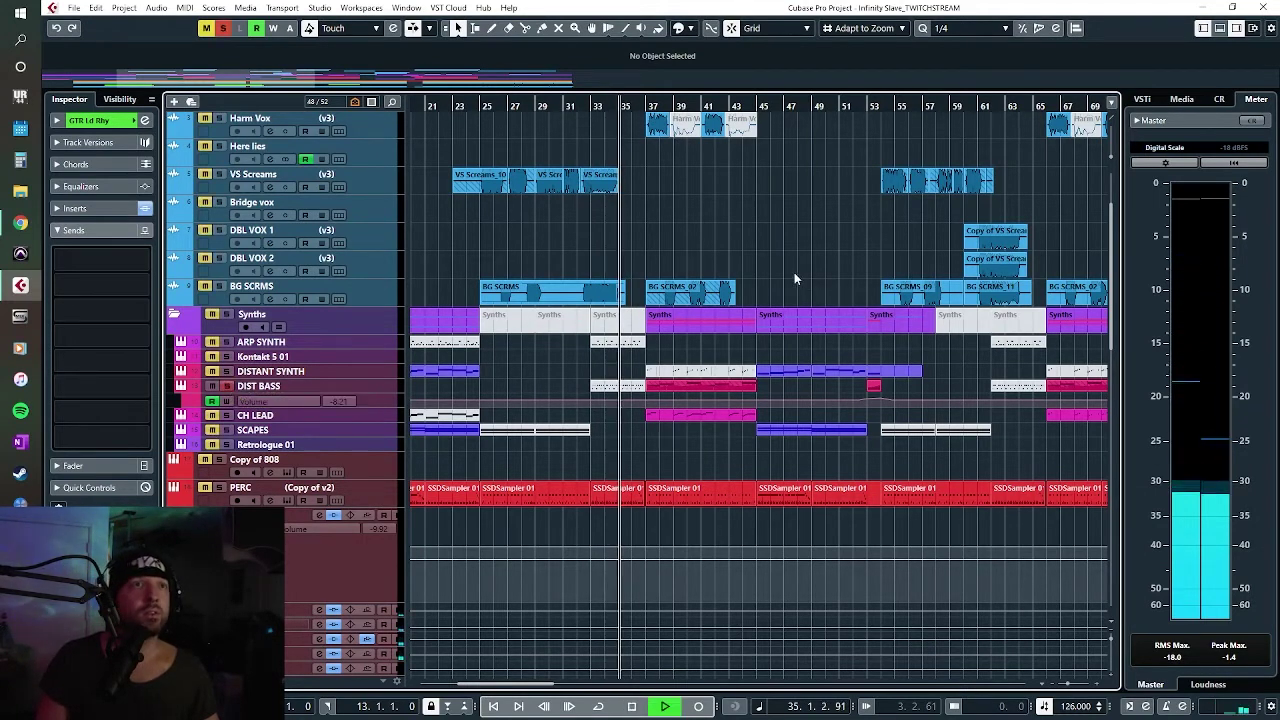
Step: Audition the soloed DIST BASS from bar 37, briefly add Mel Vox to the solo, and stop playback
{"action": "left_click", "coordinate": [649, 106]}
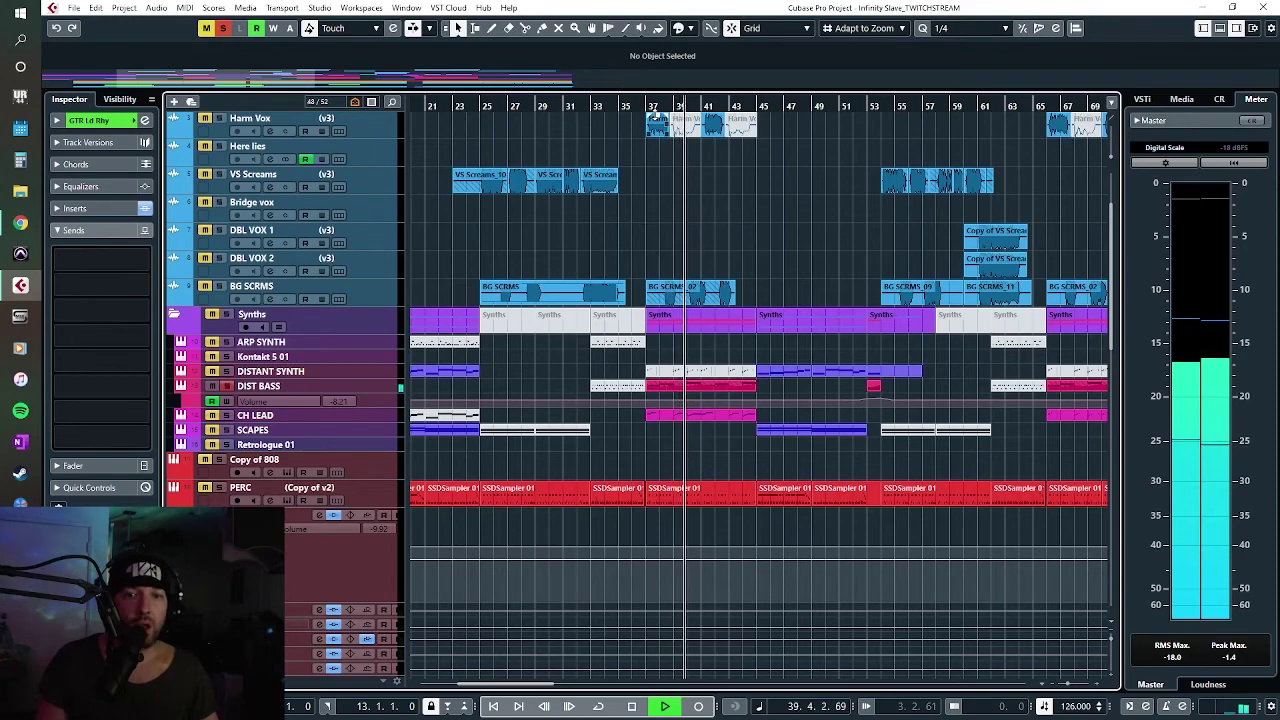
{"action": "scroll", "coordinate": [634, 268], "scroll_direction": "up", "scroll_amount": 3}
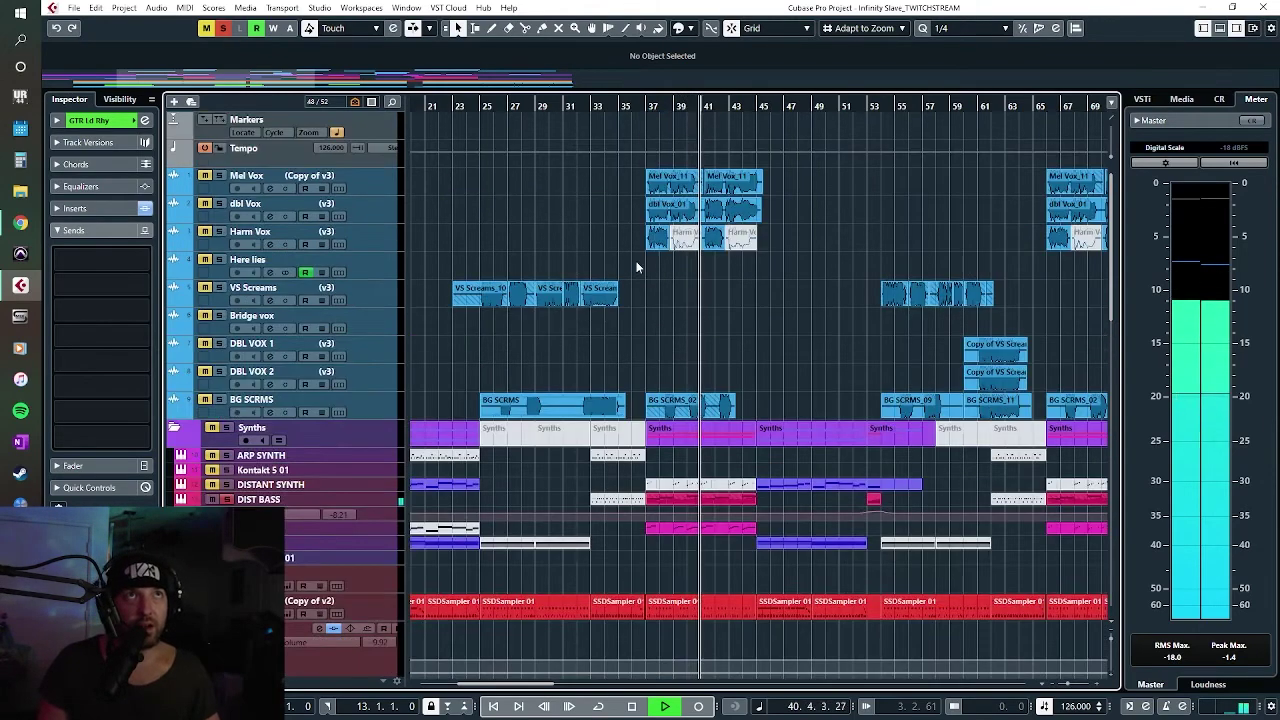
{"action": "left_click", "coordinate": [219, 176]}
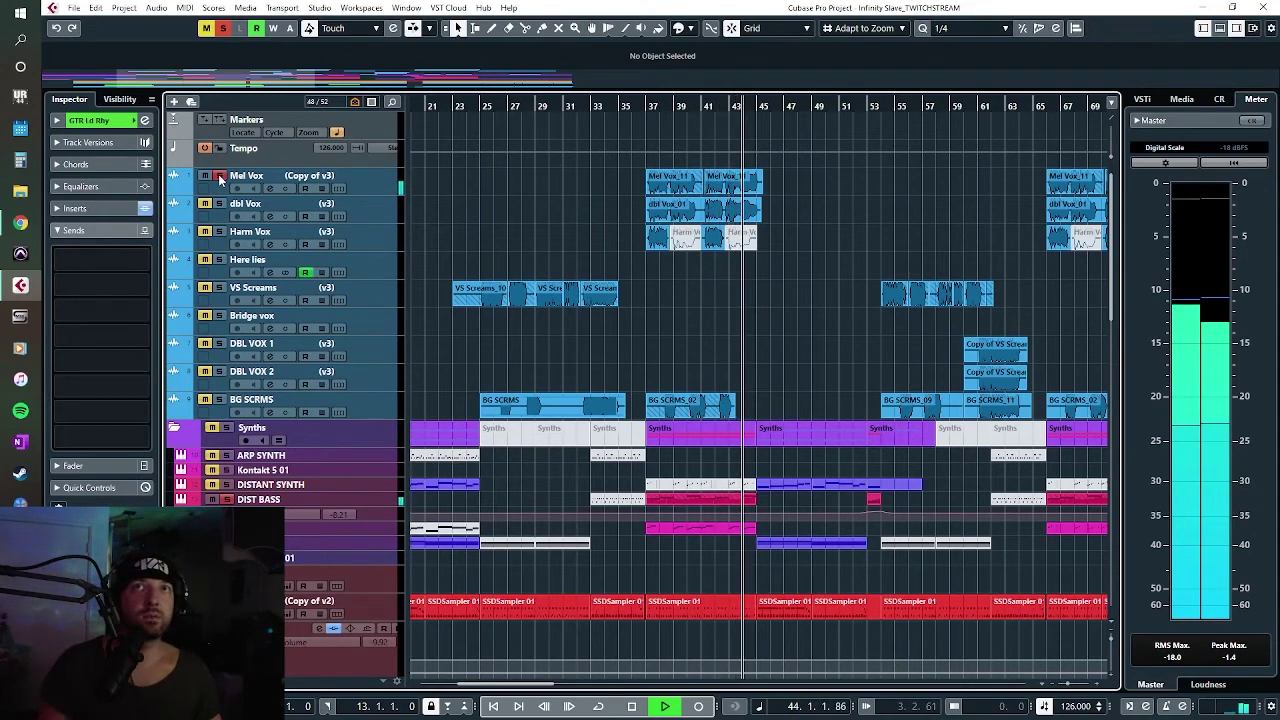
{"action": "key", "text": "space"}
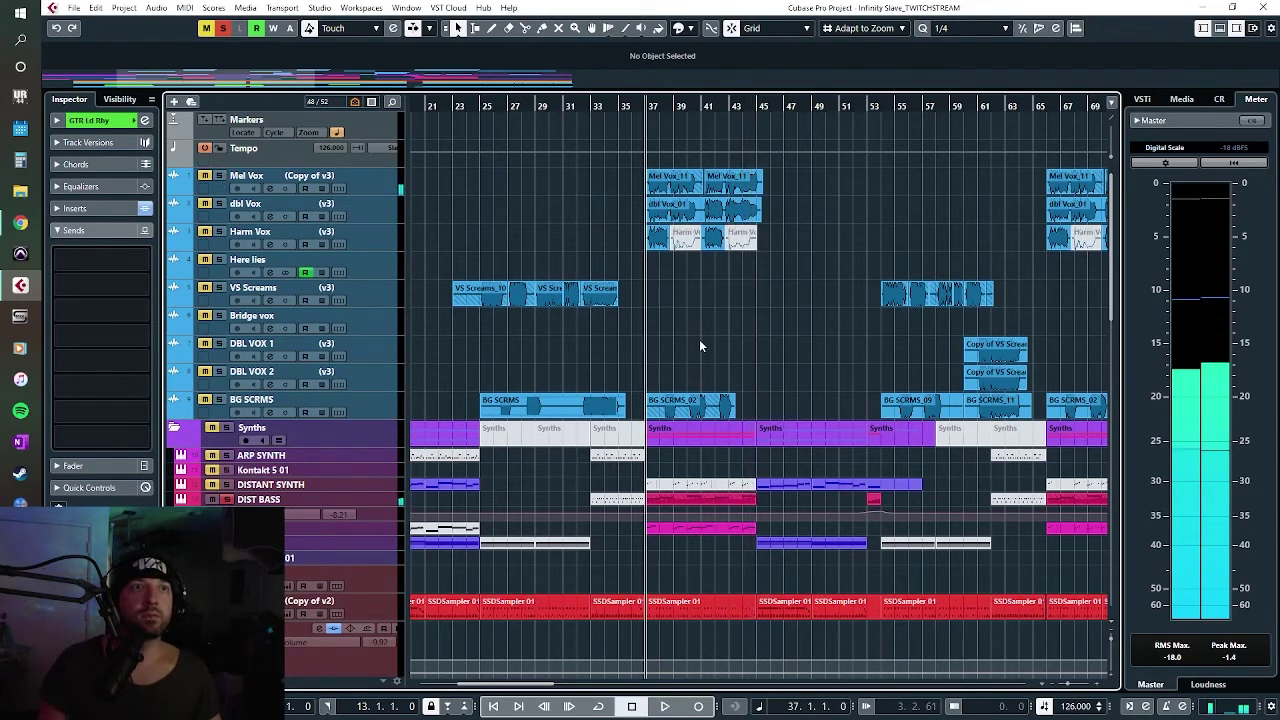
Step: Add Triforce L and Triforce R to the DIST BASS solo and audition the layers from bar 37
{"action": "scroll", "coordinate": [700, 346], "scroll_direction": "down", "scroll_amount": 5}
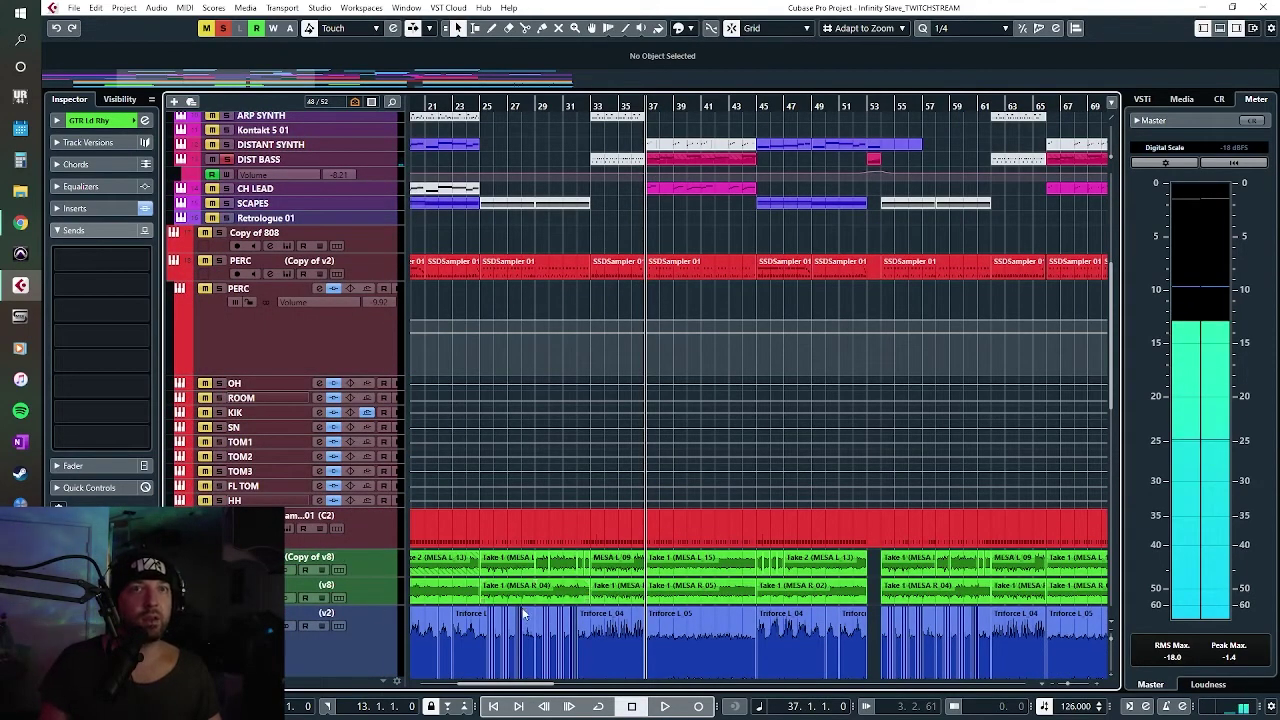
{"action": "scroll", "coordinate": [522, 612], "scroll_direction": "down", "scroll_amount": 4}
{"action": "scroll", "coordinate": [226, 386], "scroll_direction": "up", "scroll_amount": 10}
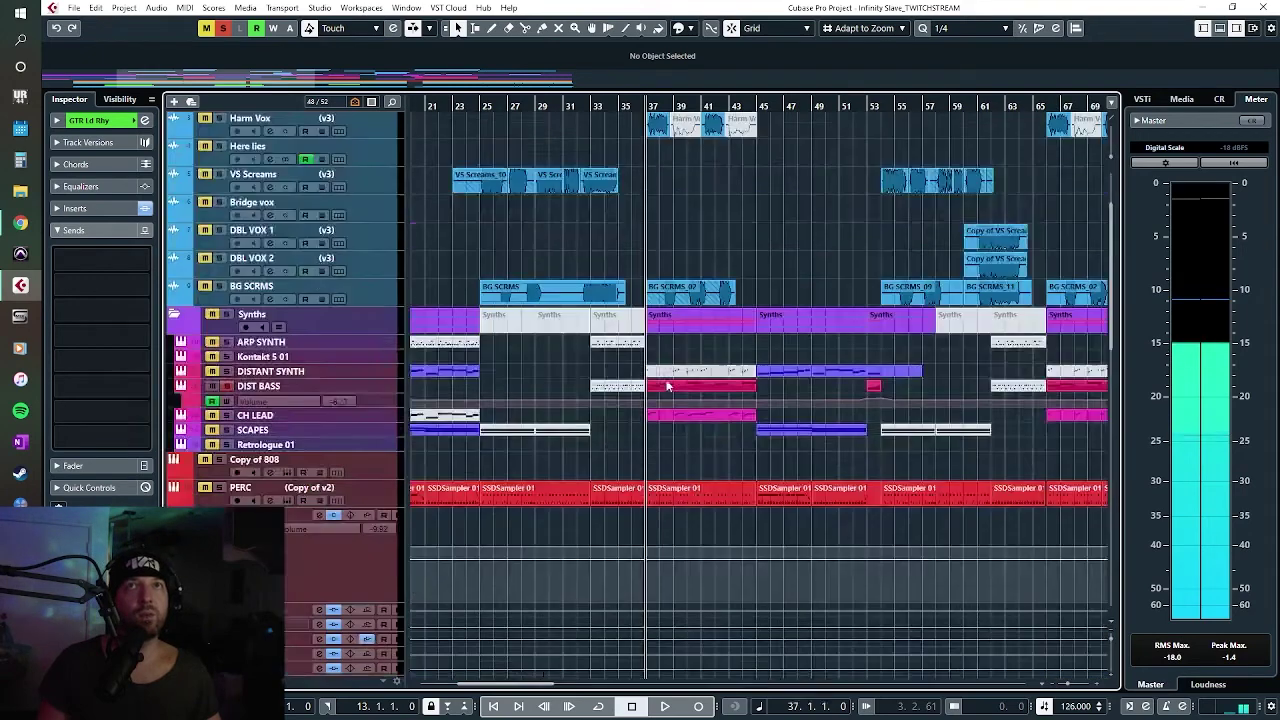
{"action": "scroll", "coordinate": [616, 562], "scroll_direction": "down", "scroll_amount": 10}
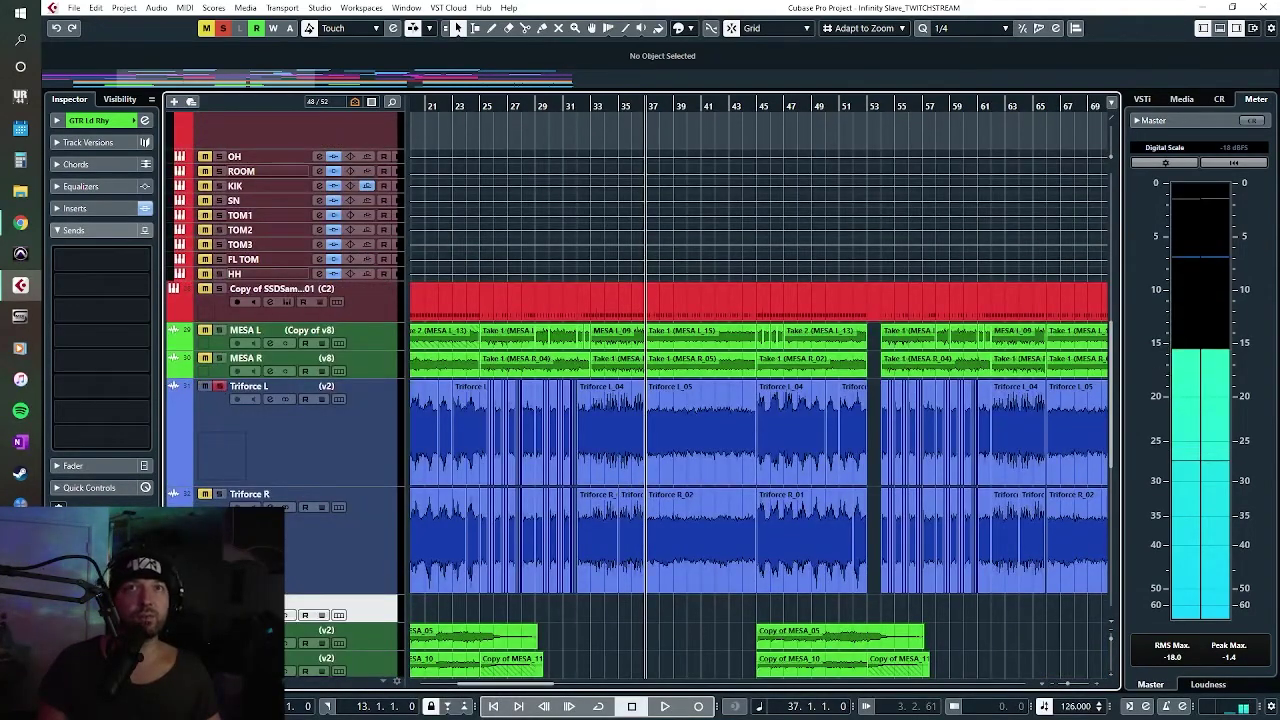
{"action": "key", "text": "space"}
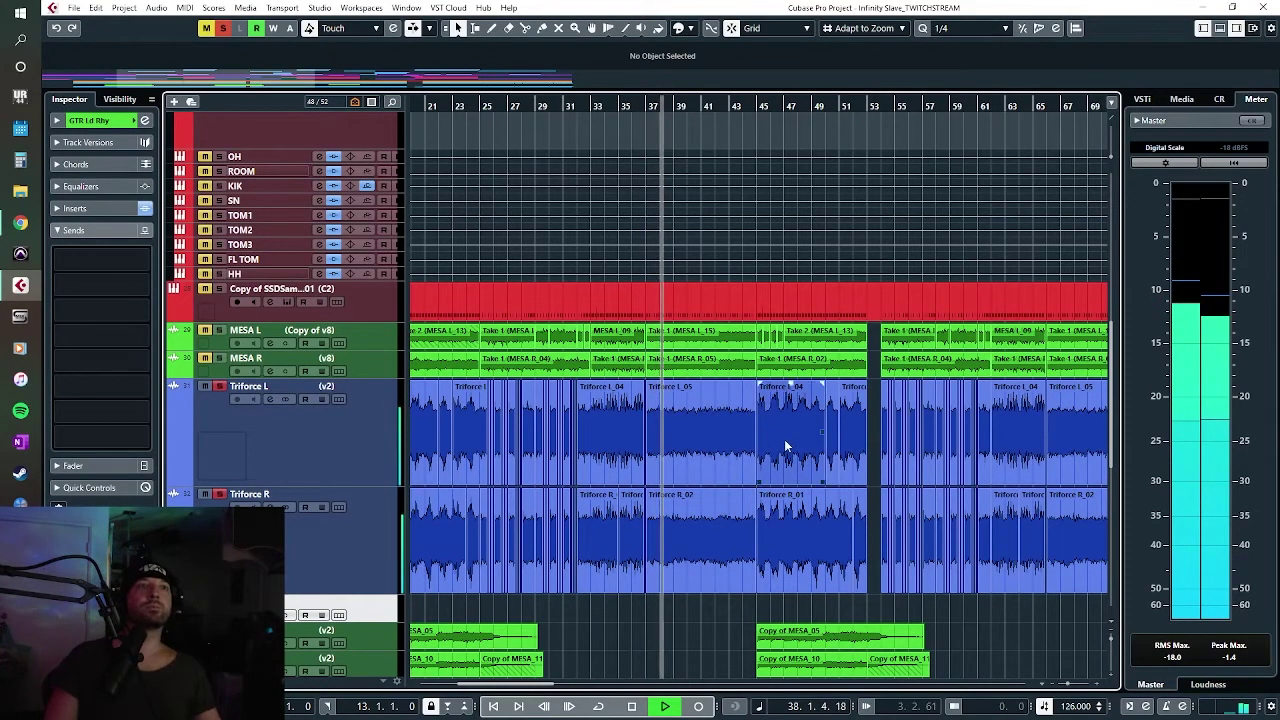
{"action": "scroll", "coordinate": [629, 491], "scroll_direction": "up", "scroll_amount": 10}
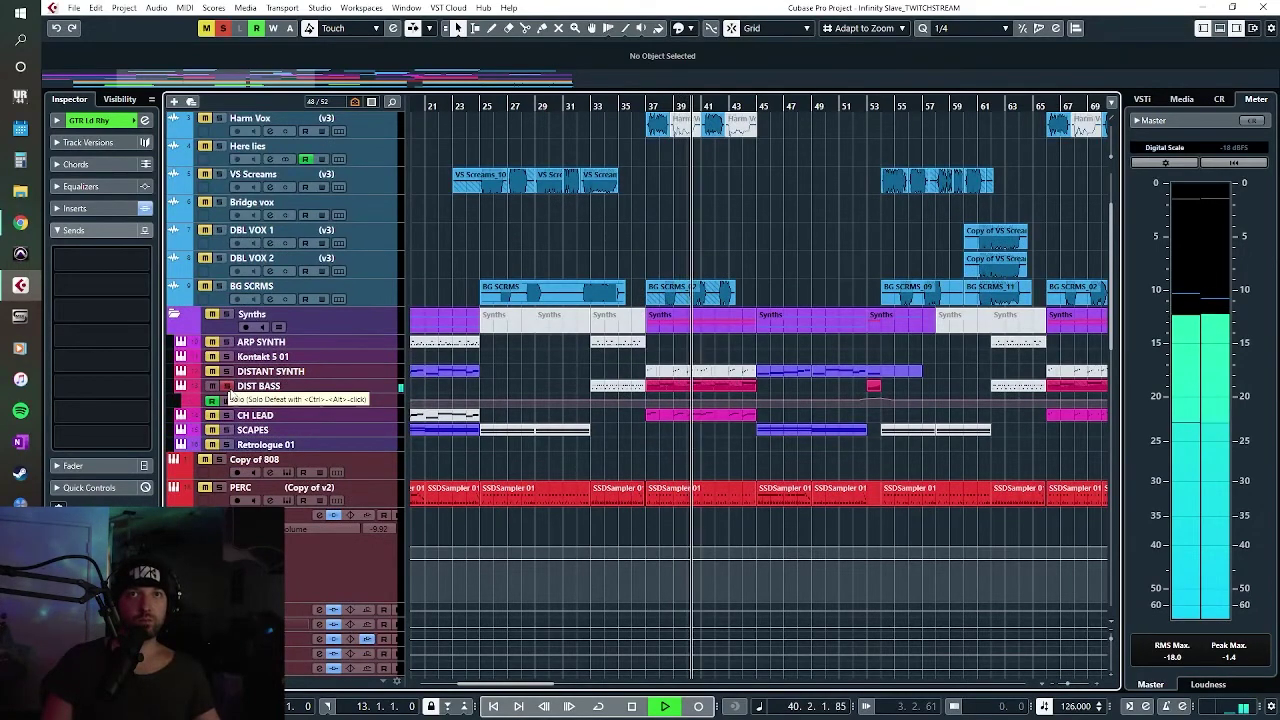
{"action": "scroll", "coordinate": [620, 495], "scroll_direction": "down", "scroll_amount": 10}
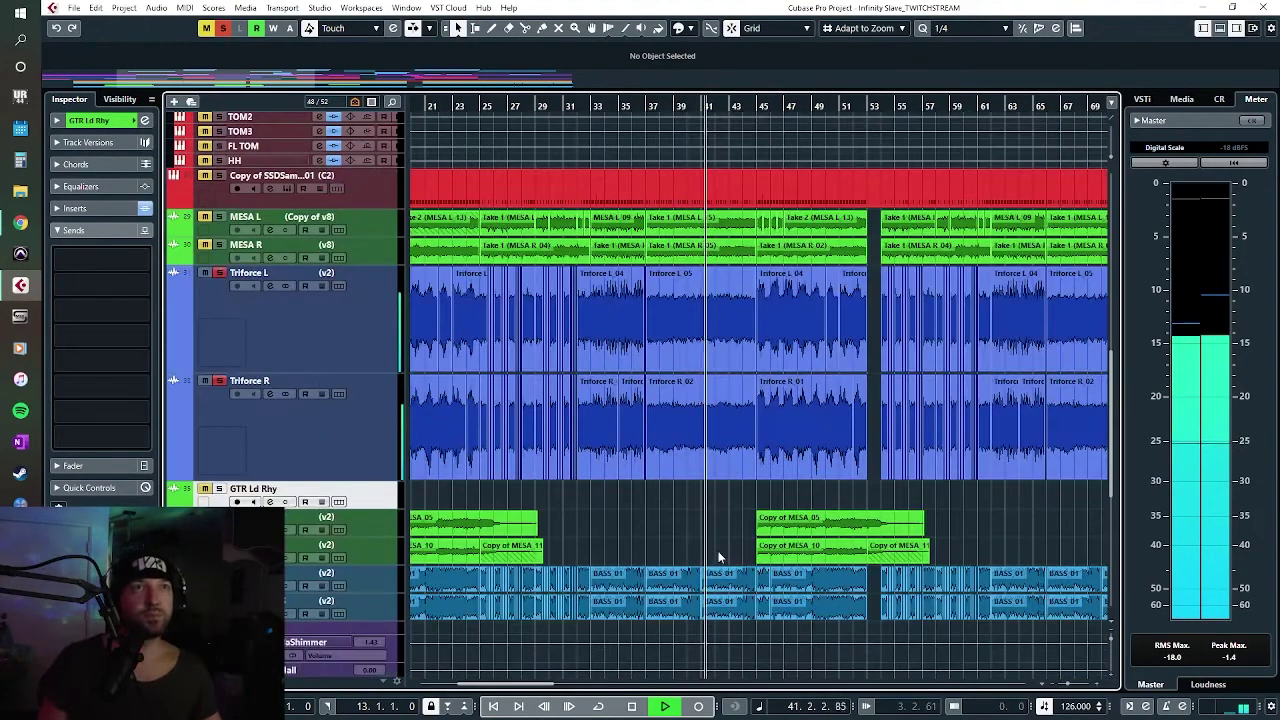
{"action": "key", "text": "space"}
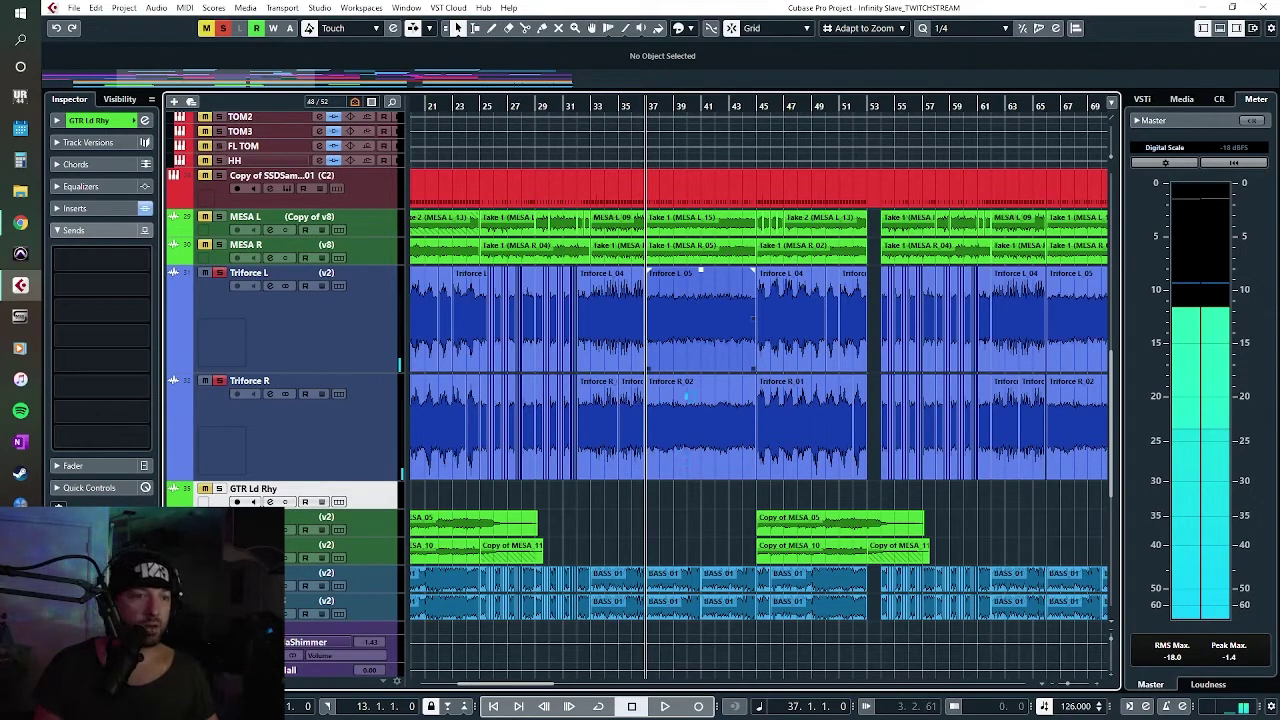
Step: Replay from bar 37, release the solos to hear the full mix with auto-scroll following, and stop playback
{"action": "left_click", "coordinate": [691, 396]}
{"action": "key", "text": "space"}
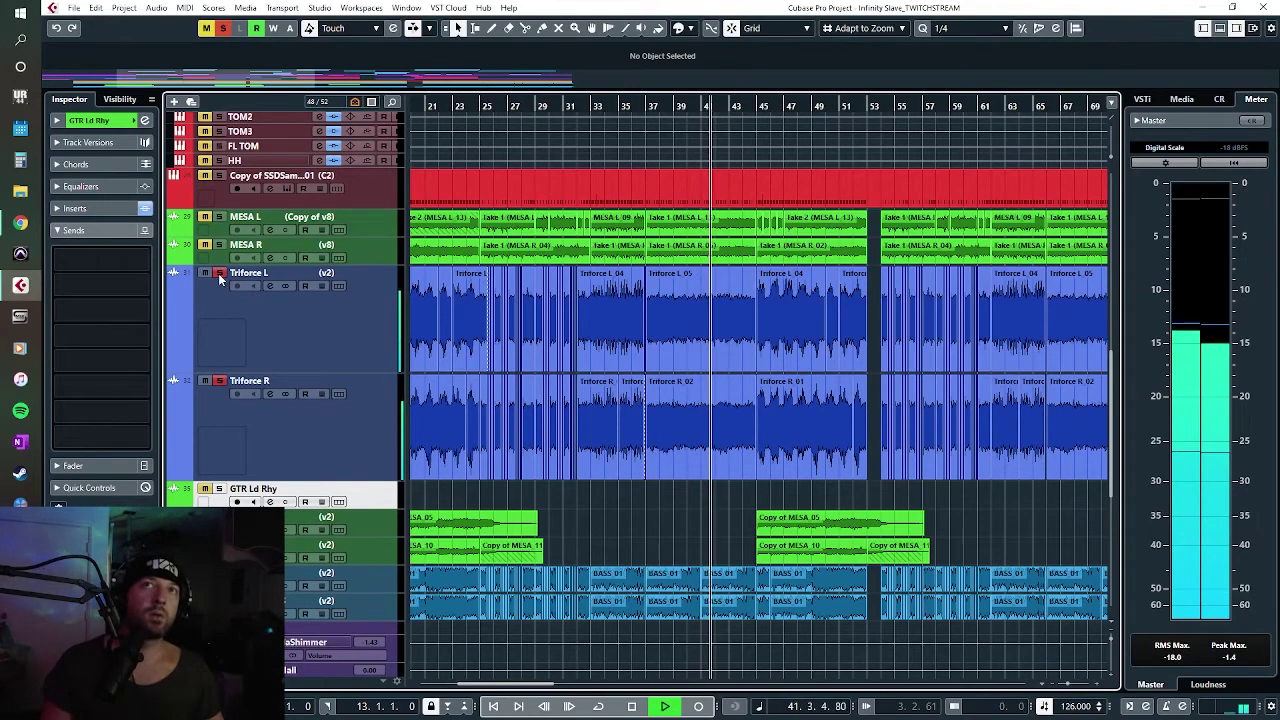
{"action": "left_click", "coordinate": [219, 380]}
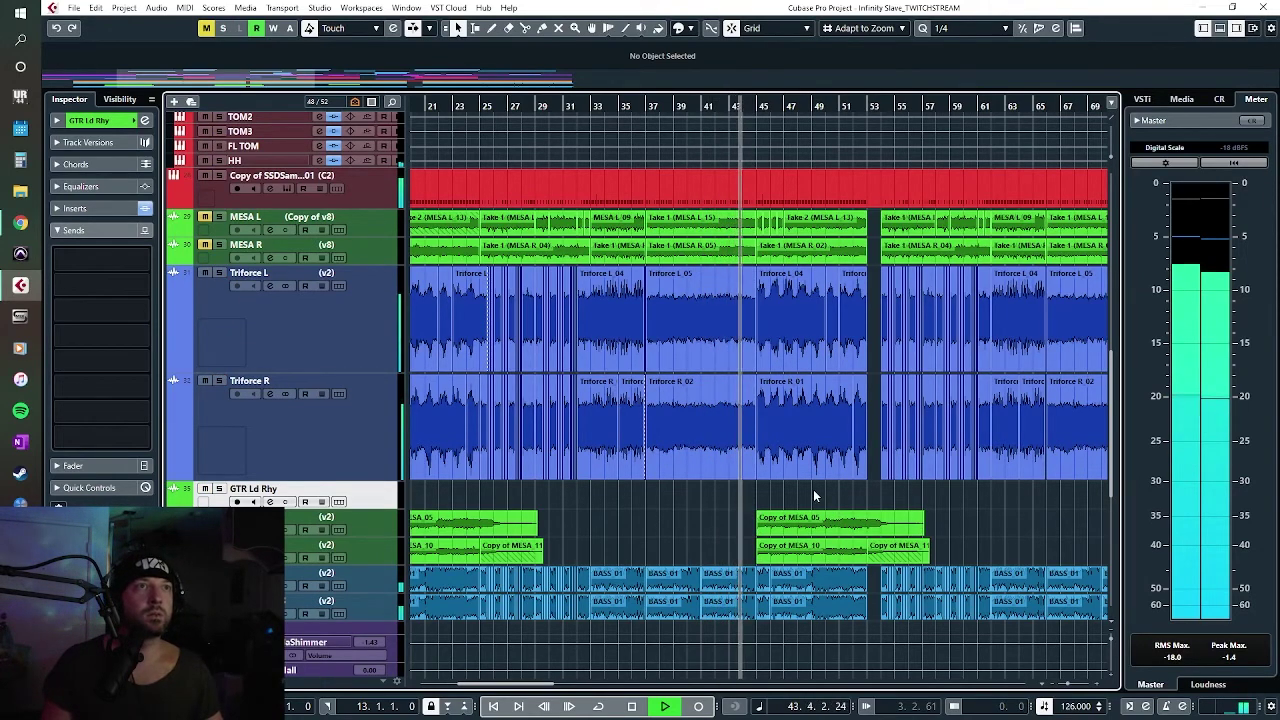
{"action": "key", "text": "f"}
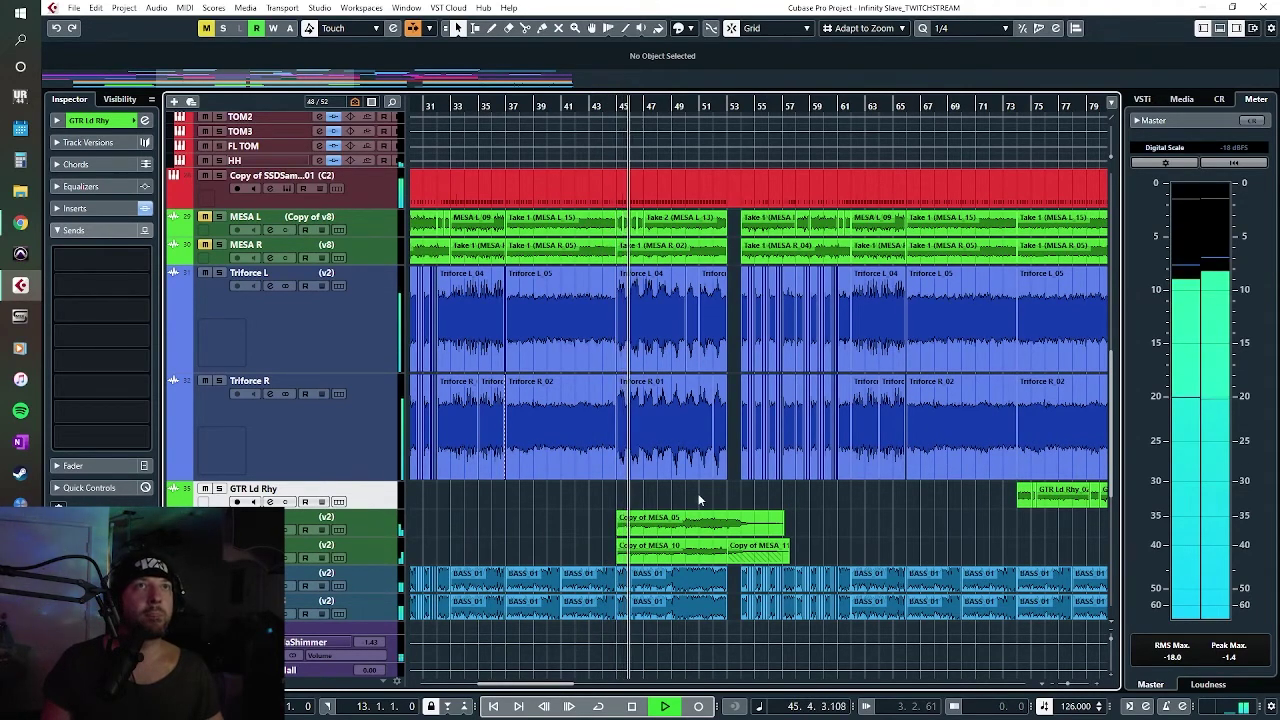
{"action": "key", "text": "space"}
Step: Solo the CH LEAD synth track and play it from bar 37
{"action": "scroll", "coordinate": [573, 379], "scroll_direction": "up", "scroll_amount": 5}
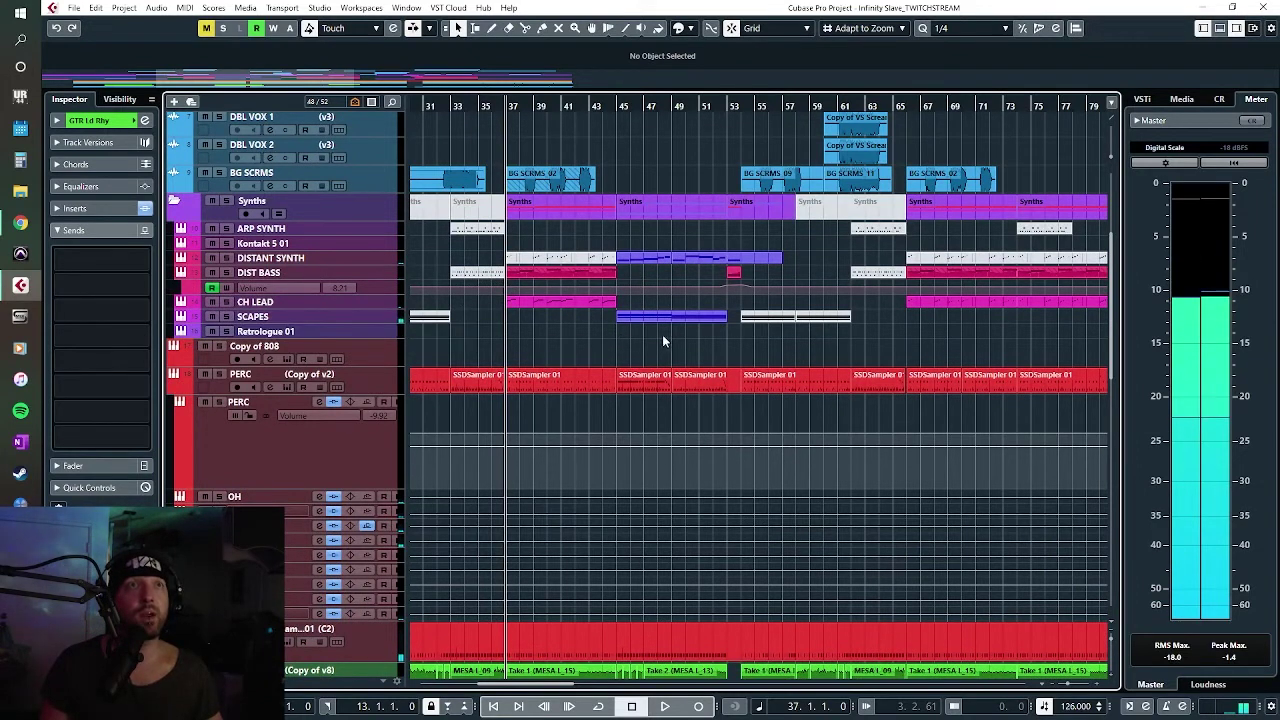
{"action": "left_click", "coordinate": [224, 302]}
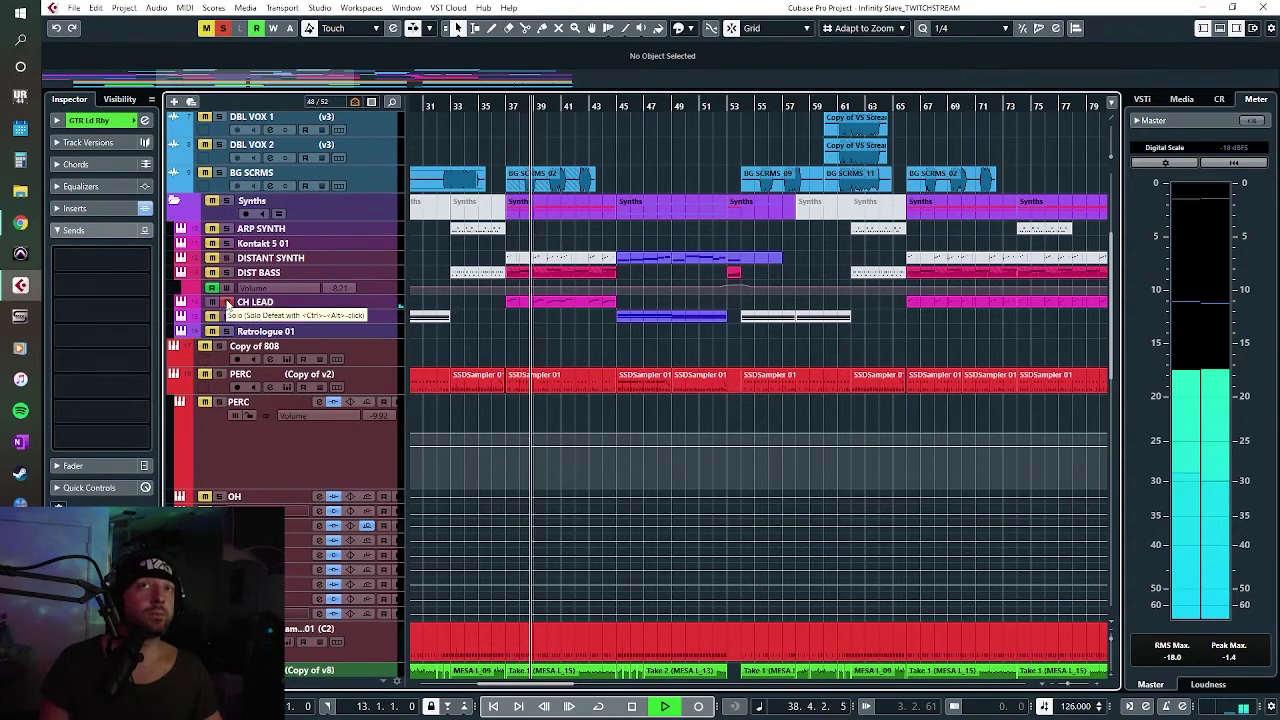
Step: Open the Retrologue synth on the soloed DIST BASS track to view its Bigfoot patch, and close the plug-in window
{"action": "left_click", "coordinate": [298, 302]}
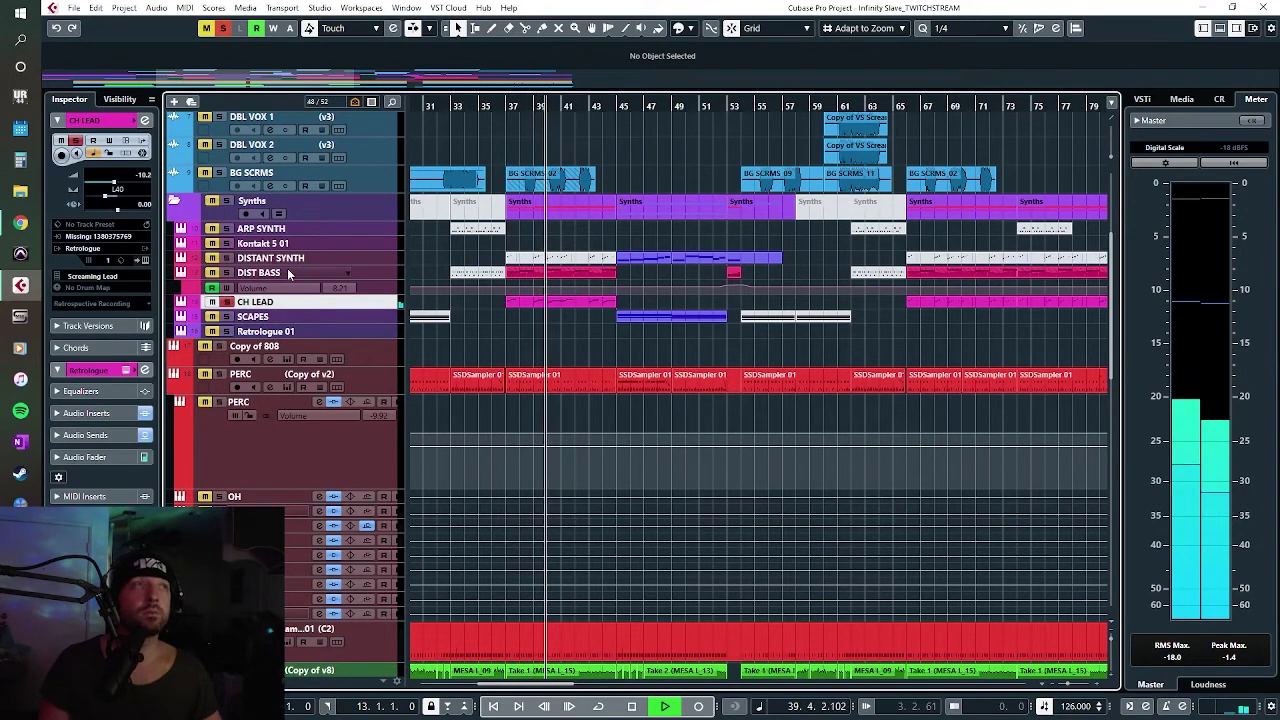
{"action": "key", "text": "Up"}
{"action": "key", "text": "F11"}
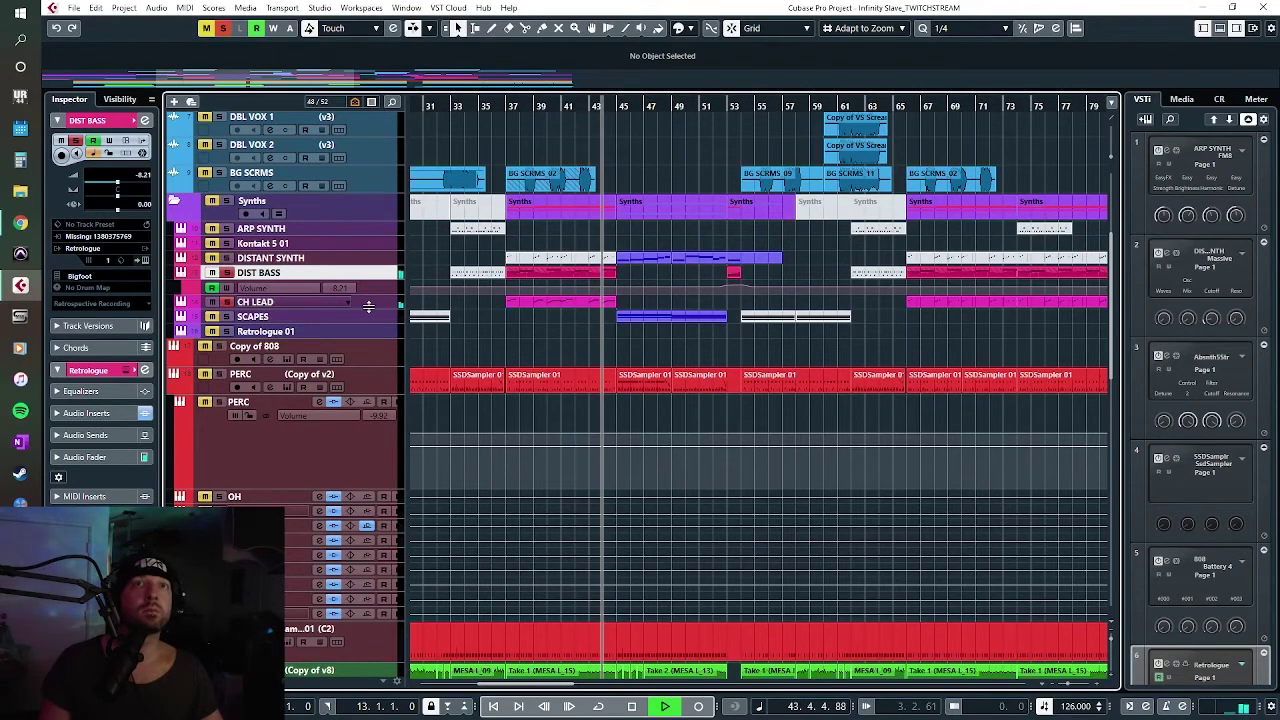
{"action": "left_click", "coordinate": [370, 269]}
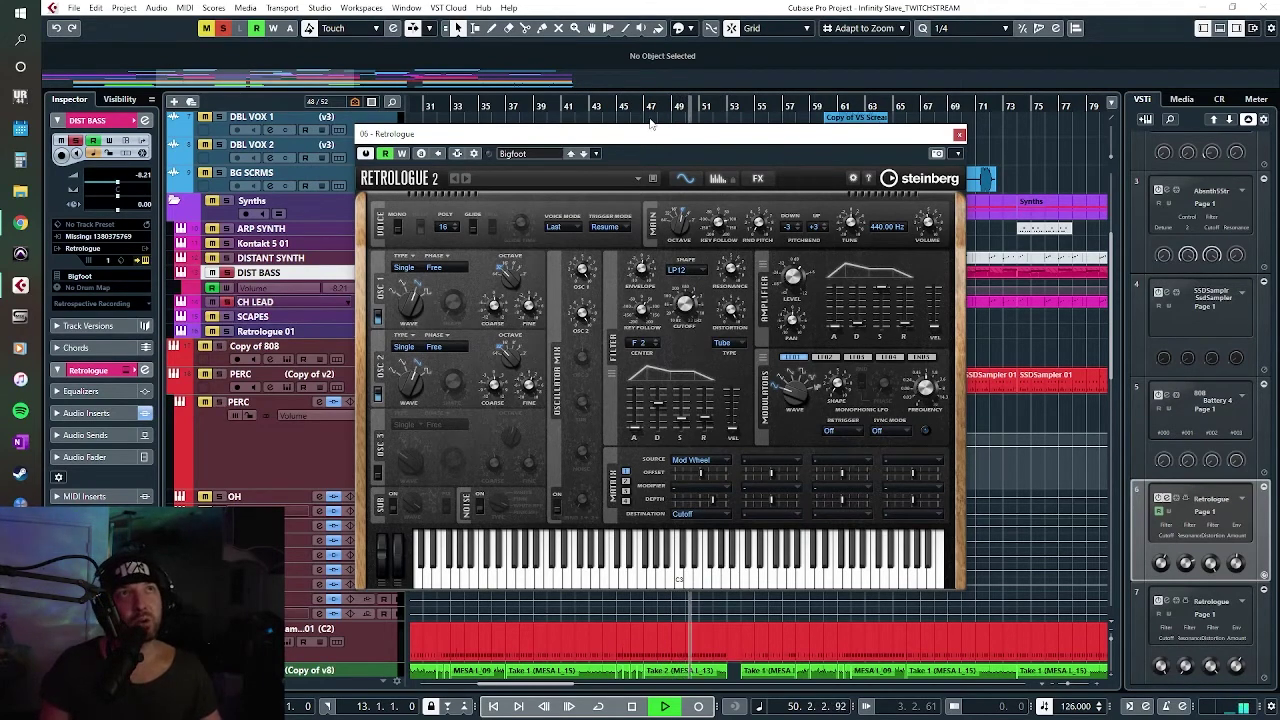
{"action": "left_click", "coordinate": [959, 136]}
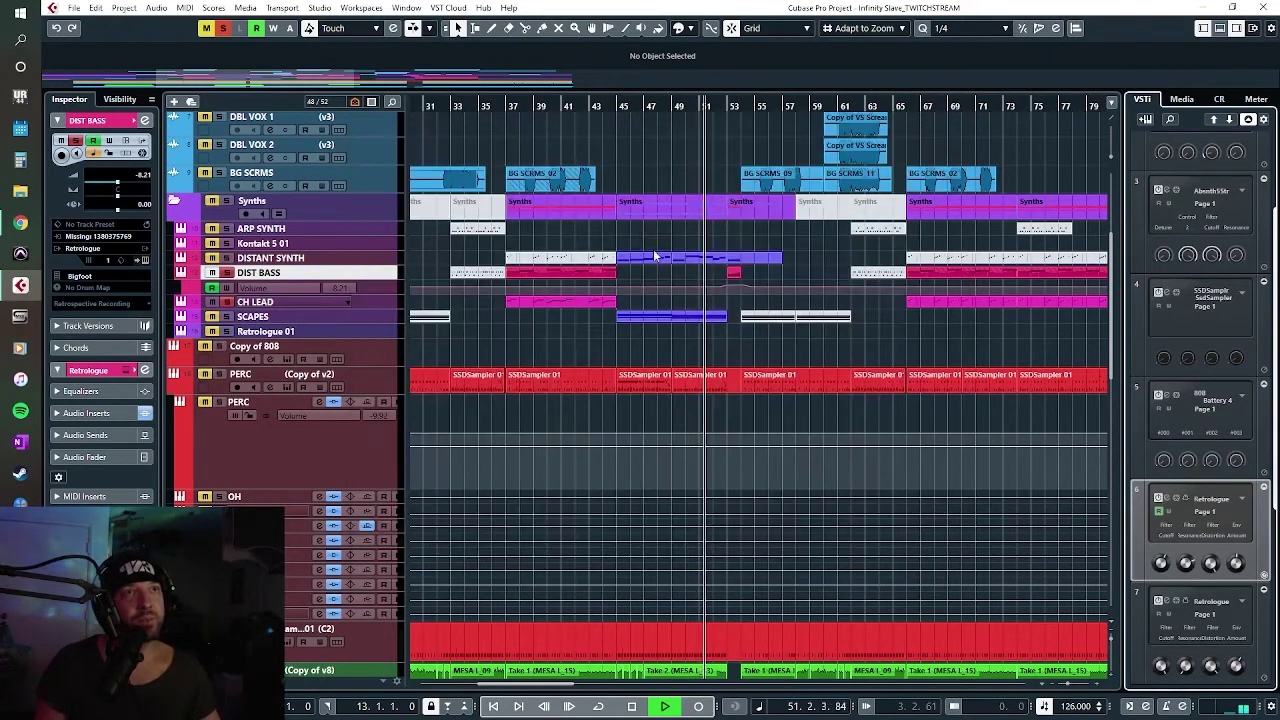
Step: View the Screaming Lead patch in the CH LEAD track's Retrologue synth, and stop playback with the solos released
{"action": "left_click", "coordinate": [258, 302]}
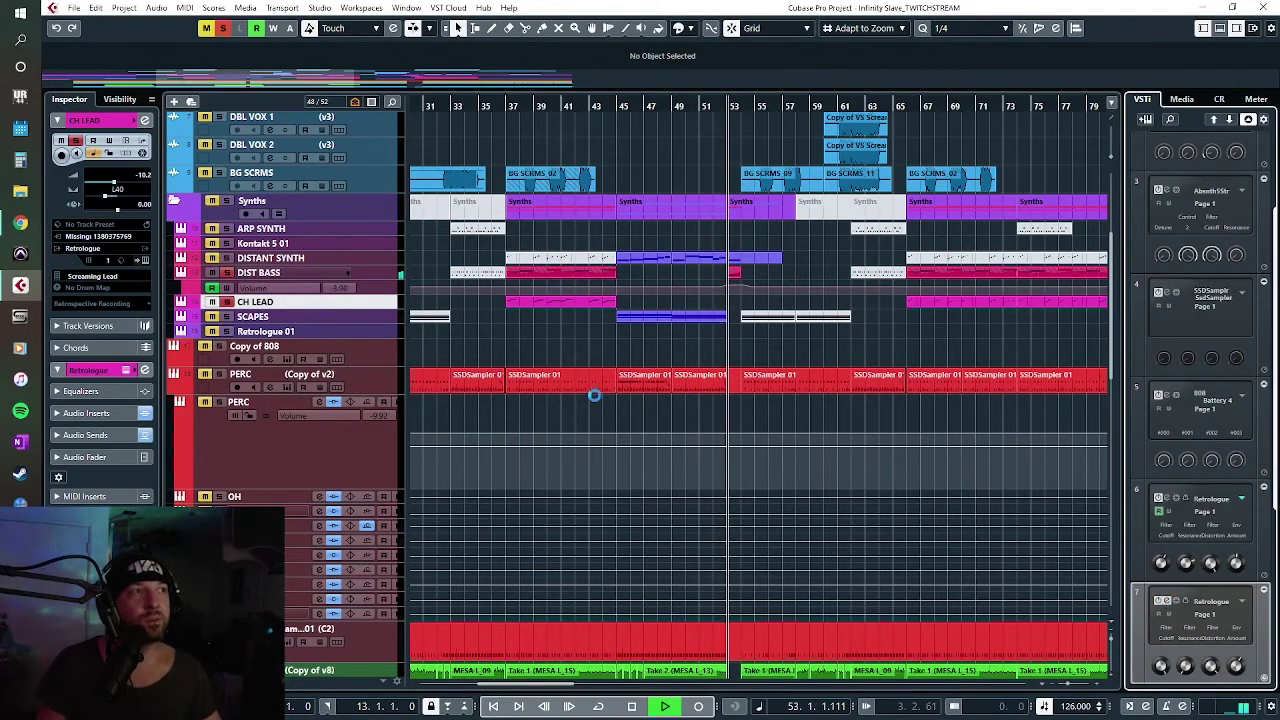
{"action": "key", "text": "e"}
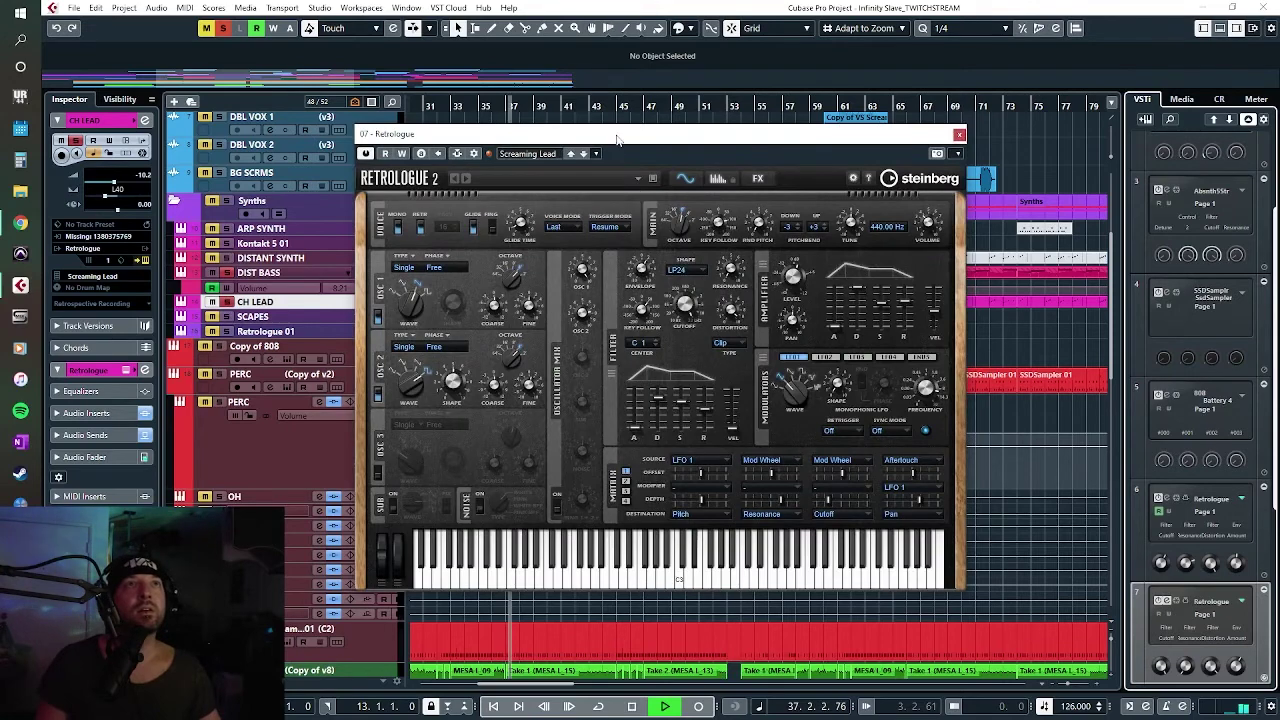
{"action": "mouse_move", "coordinate": [640, 134]}
{"action": "left_mouse_down"}
{"action": "mouse_move", "coordinate": [836, 344]}
{"action": "mouse_move", "coordinate": [653, 138]}
{"action": "left_mouse_up"}
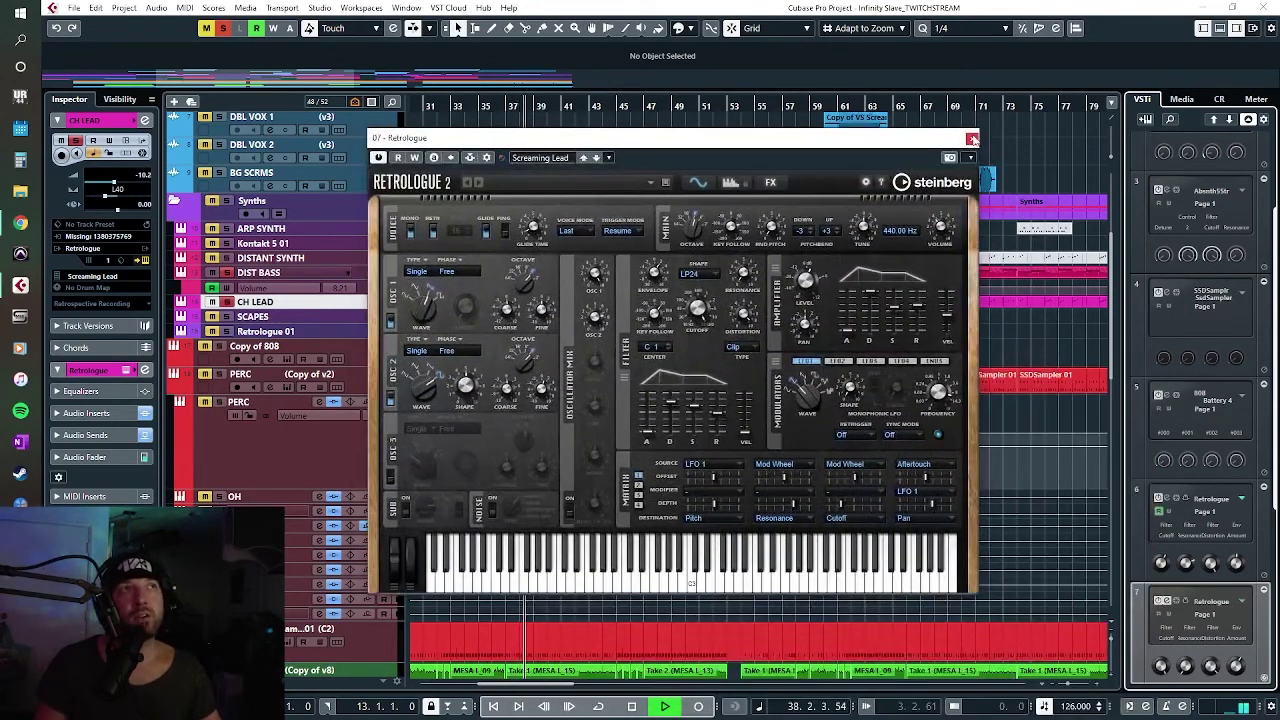
{"action": "left_click", "coordinate": [972, 138]}
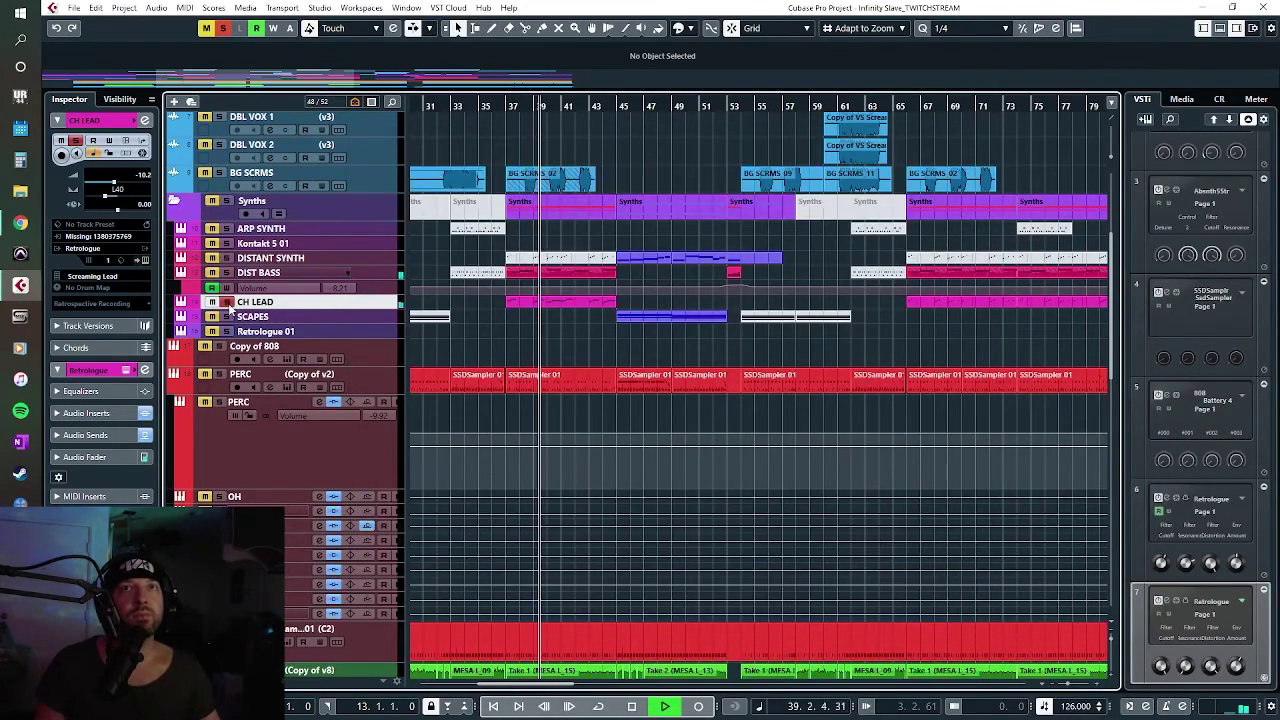
{"action": "key", "text": "space"}
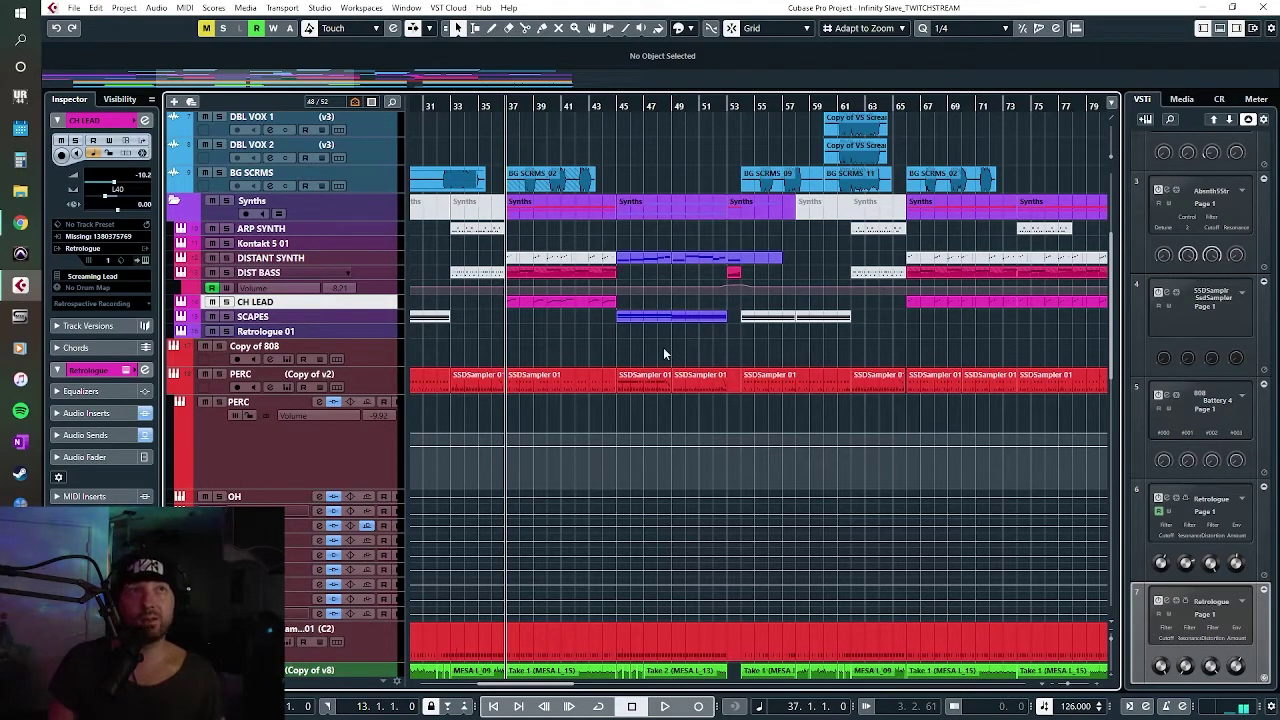
Step: Look over the vocal and synth tracks through to the end of the arrangement and place the playhead at bar 112
{"action": "scroll", "coordinate": [660, 351], "scroll_direction": "up", "scroll_amount": 5}
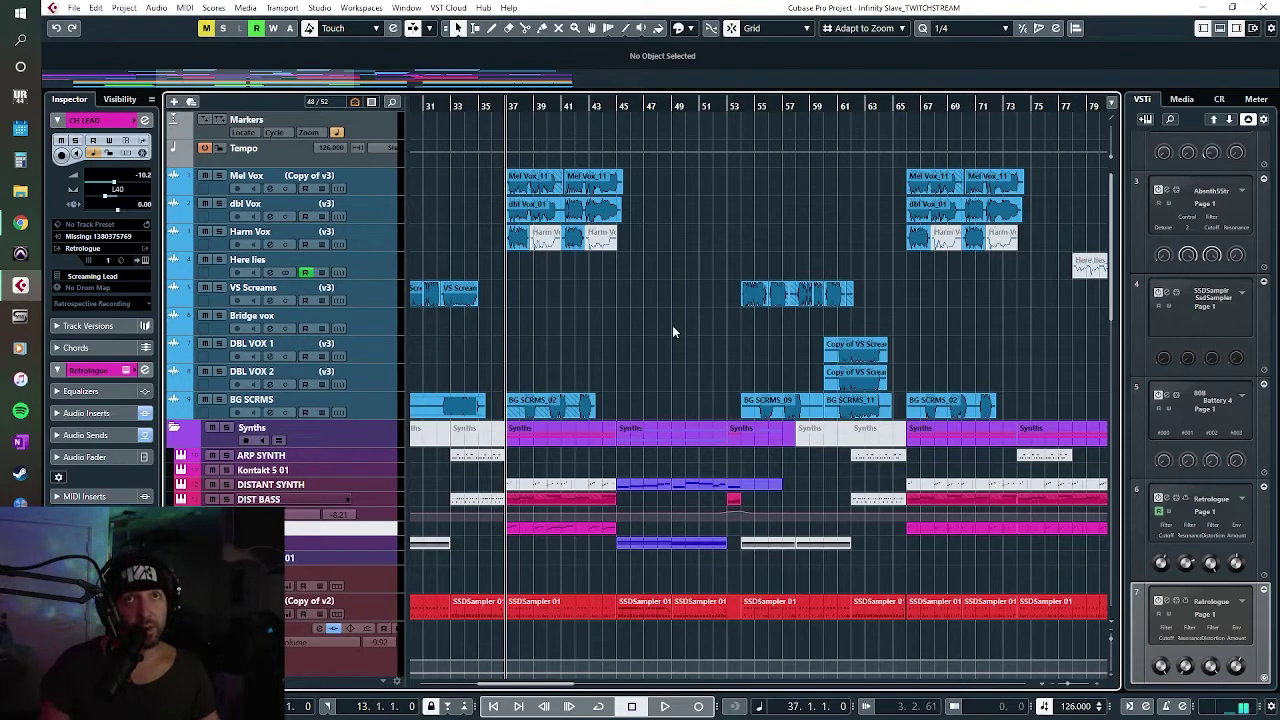
{"action": "scroll", "coordinate": [672, 325], "scroll_direction": "down", "scroll_amount": 8}
{"action": "scroll", "coordinate": [672, 325], "scroll_direction": "up", "scroll_amount": 8}
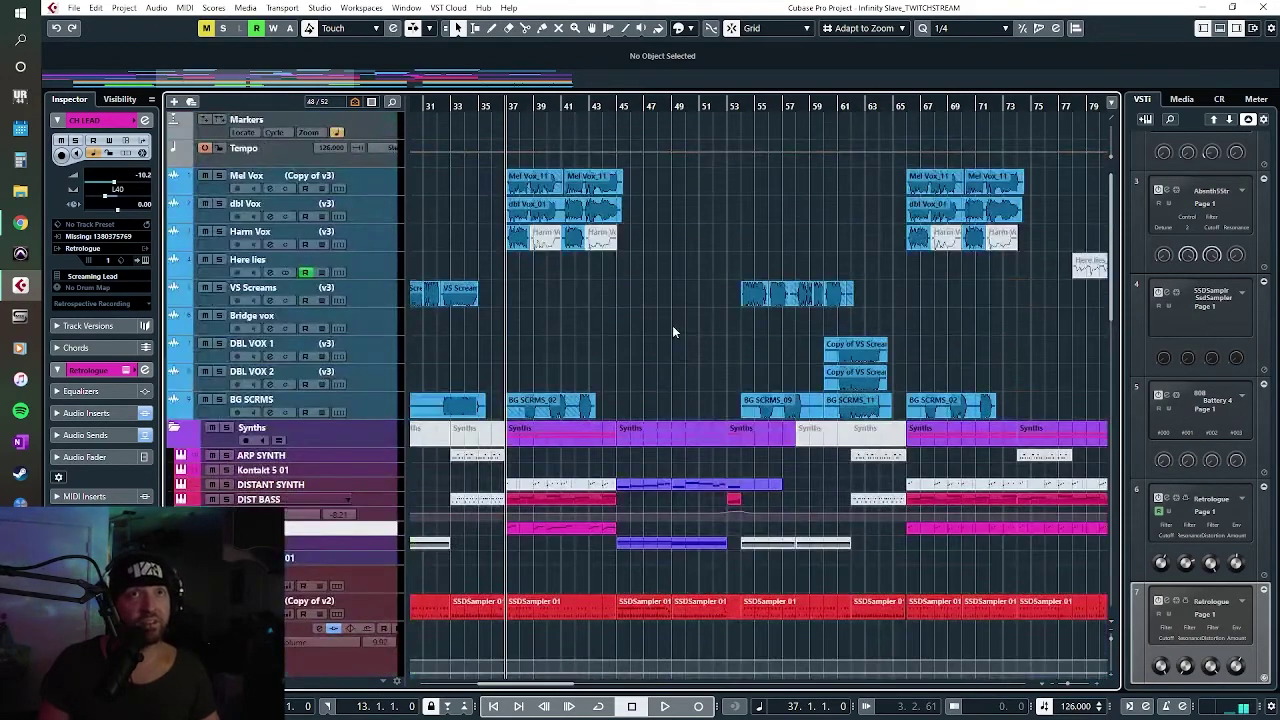
{"action": "scroll", "coordinate": [724, 312], "scroll_direction": "down", "scroll_amount": 8}
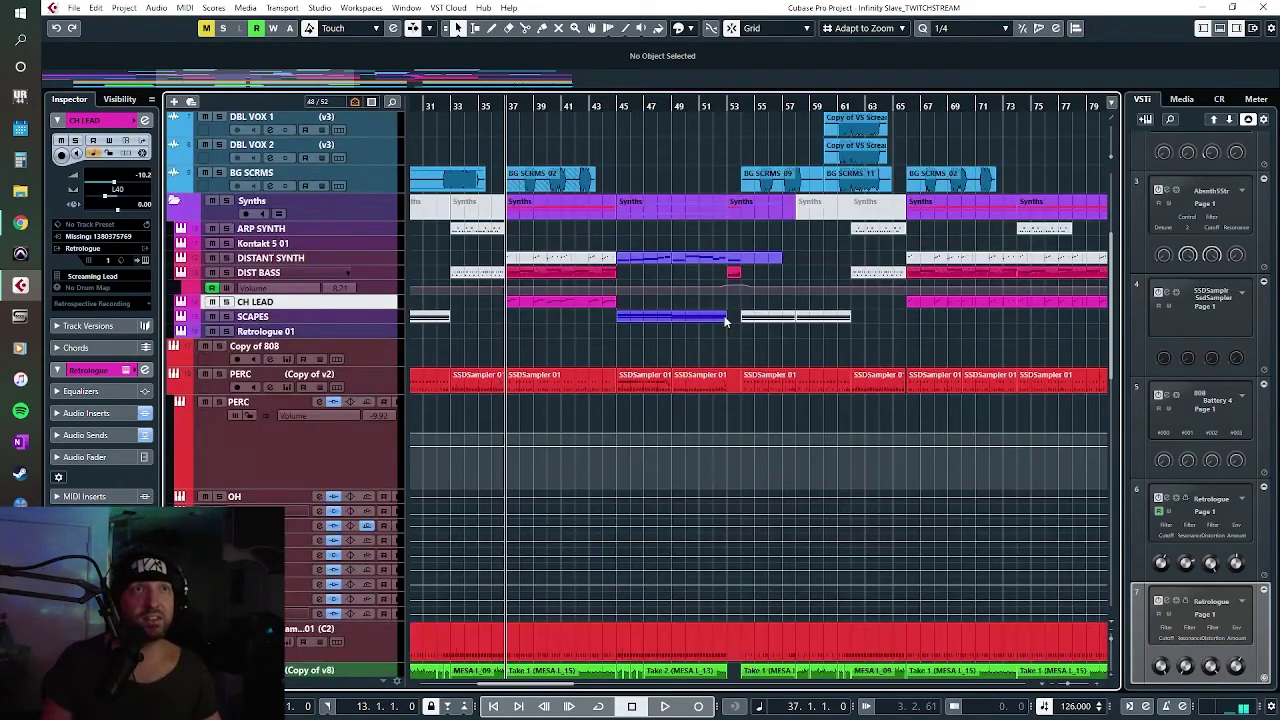
{"action": "scroll", "coordinate": [727, 336], "scroll_direction": "right", "scroll_amount": 5}
{"action": "scroll", "coordinate": [727, 336], "scroll_direction": "right", "scroll_amount": 20}
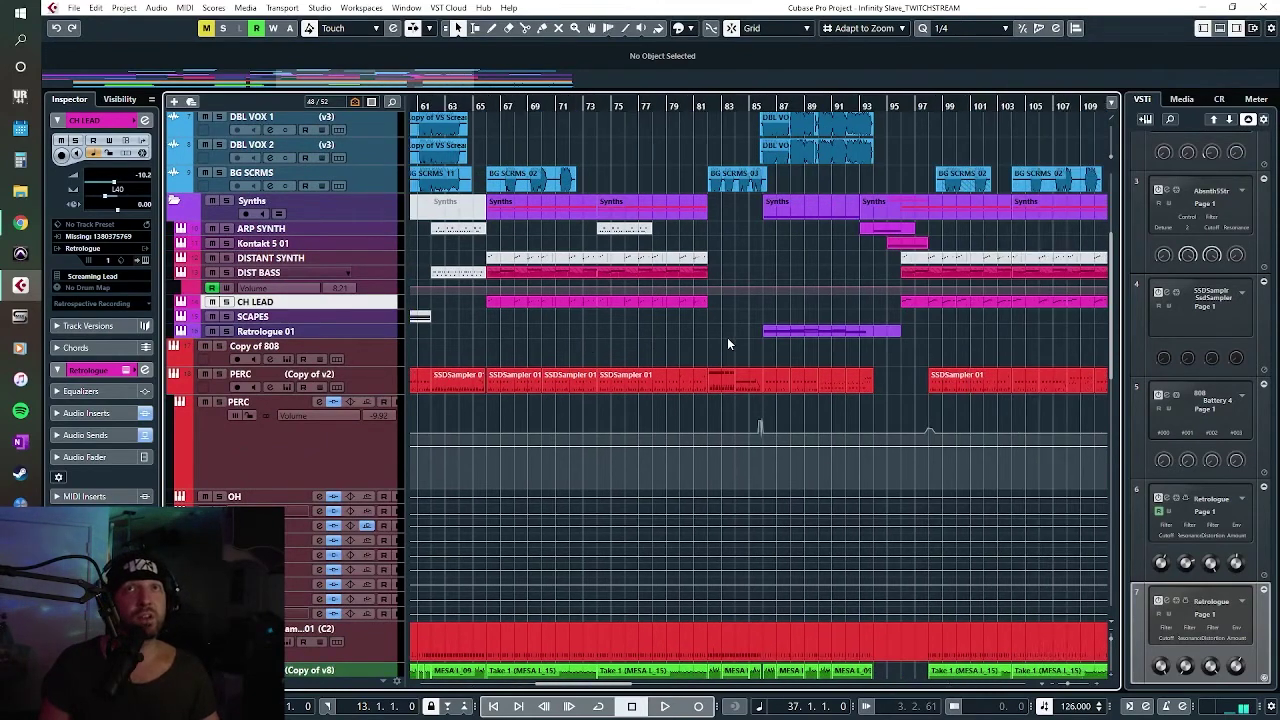
{"action": "scroll", "coordinate": [730, 362], "scroll_direction": "right", "scroll_amount": 2}
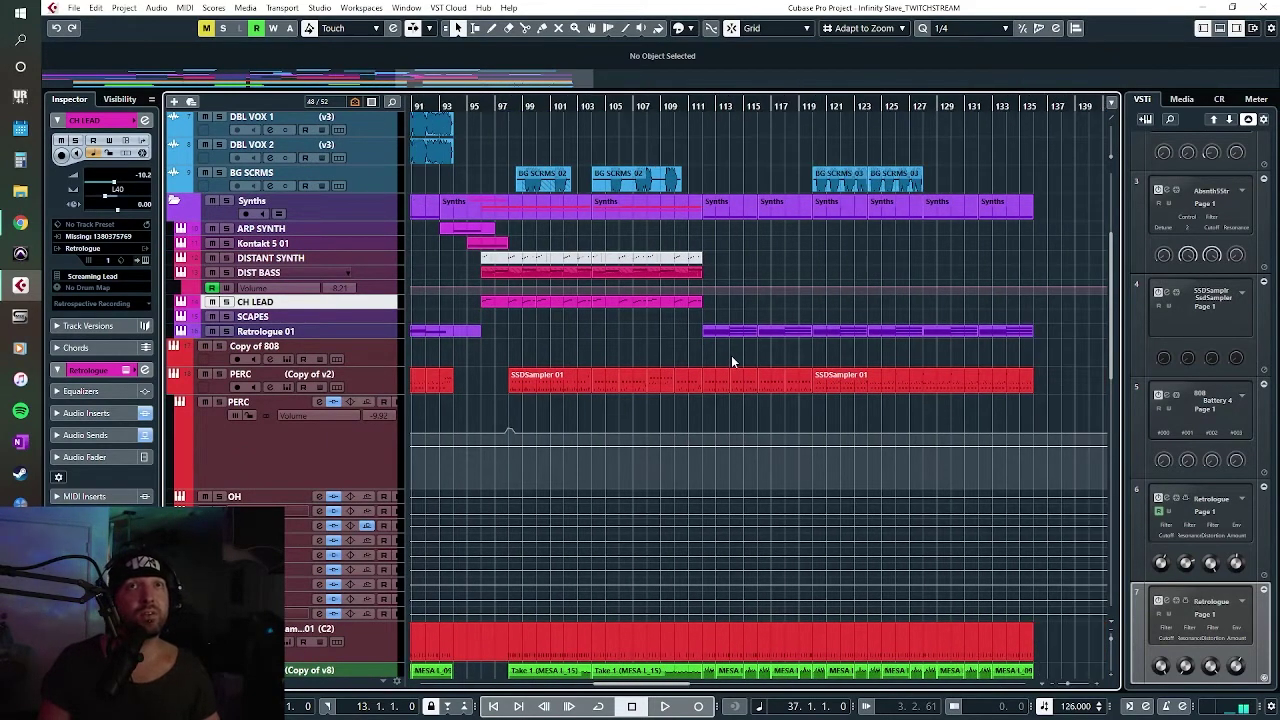
{"action": "left_click", "coordinate": [703, 106]}
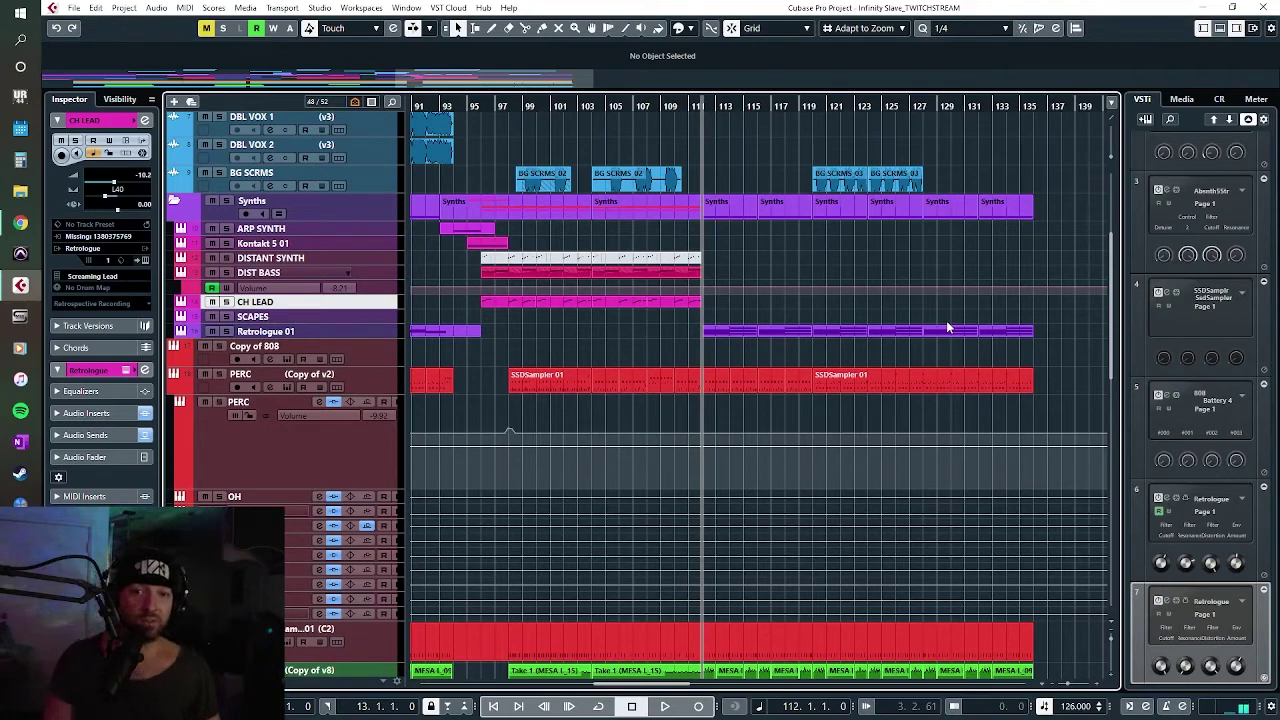
Step: Review the tracks down to the group channels and view the rack plug-in inserted on the Vox GRP group track
{"action": "scroll", "coordinate": [622, 330], "scroll_direction": "left", "scroll_amount": 10}
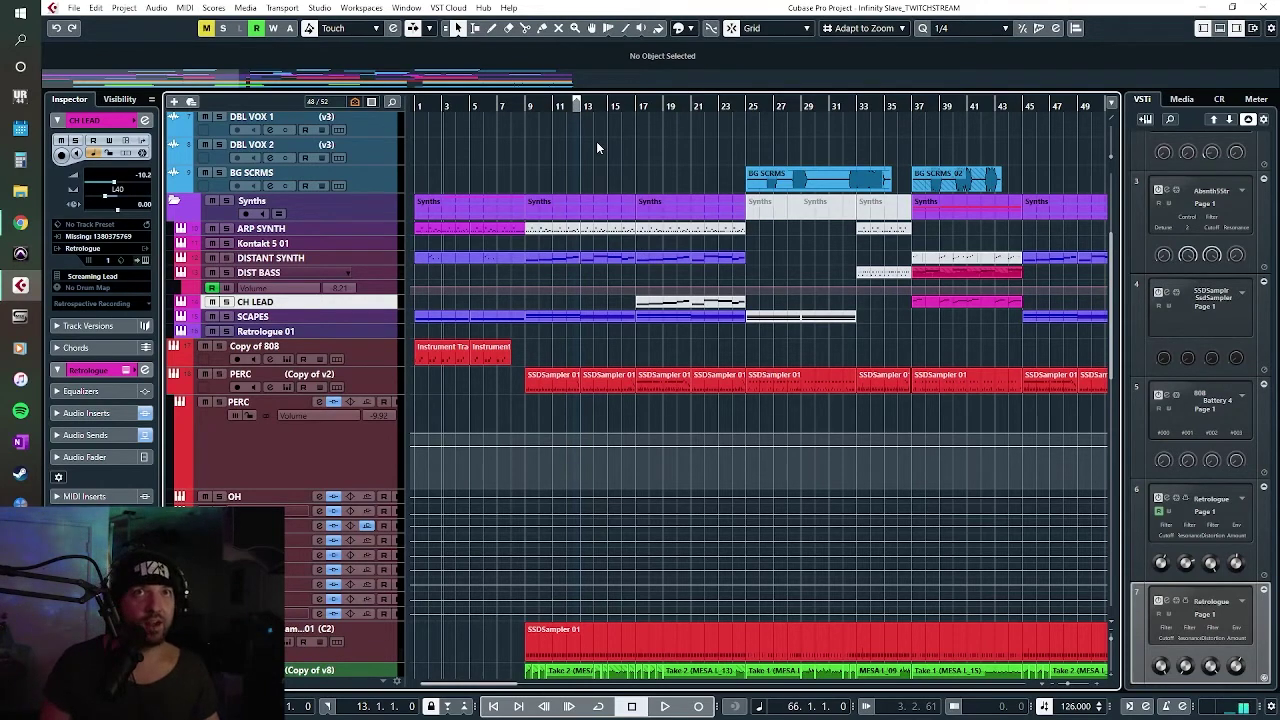
{"action": "scroll", "coordinate": [872, 443], "scroll_direction": "up", "scroll_amount": 4}
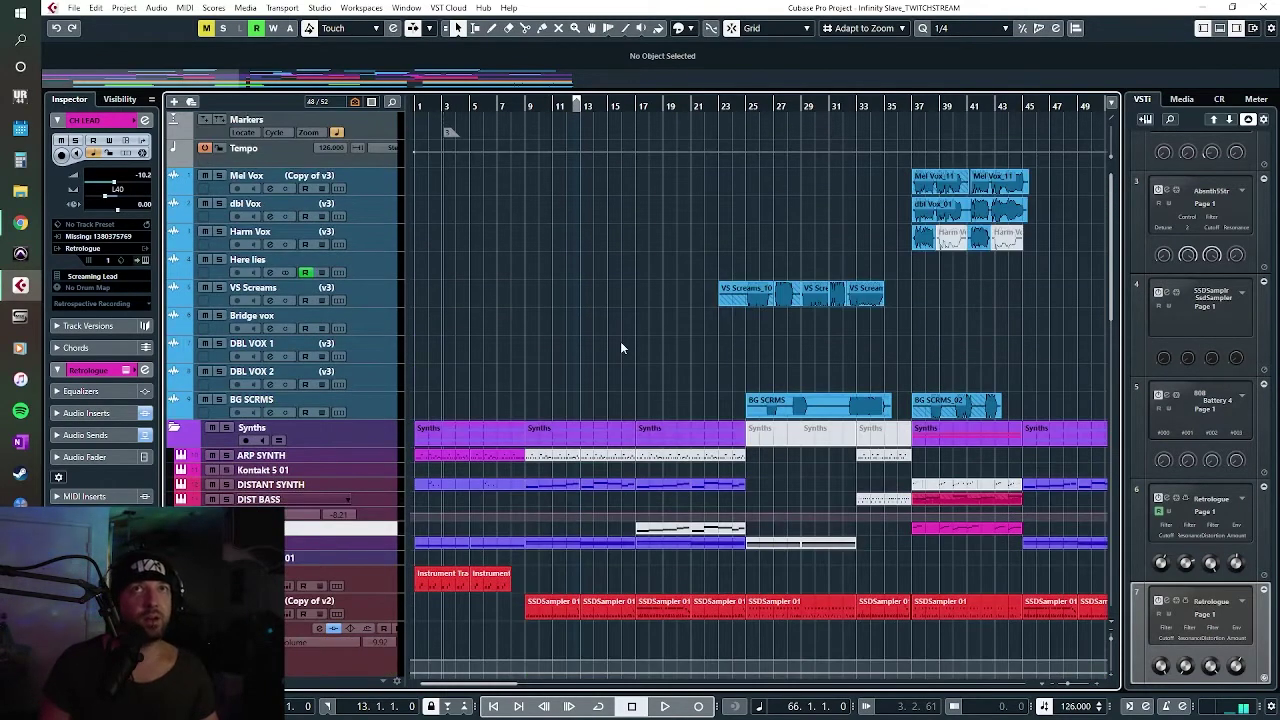
{"action": "scroll", "coordinate": [620, 341], "scroll_direction": "right", "scroll_amount": 4}
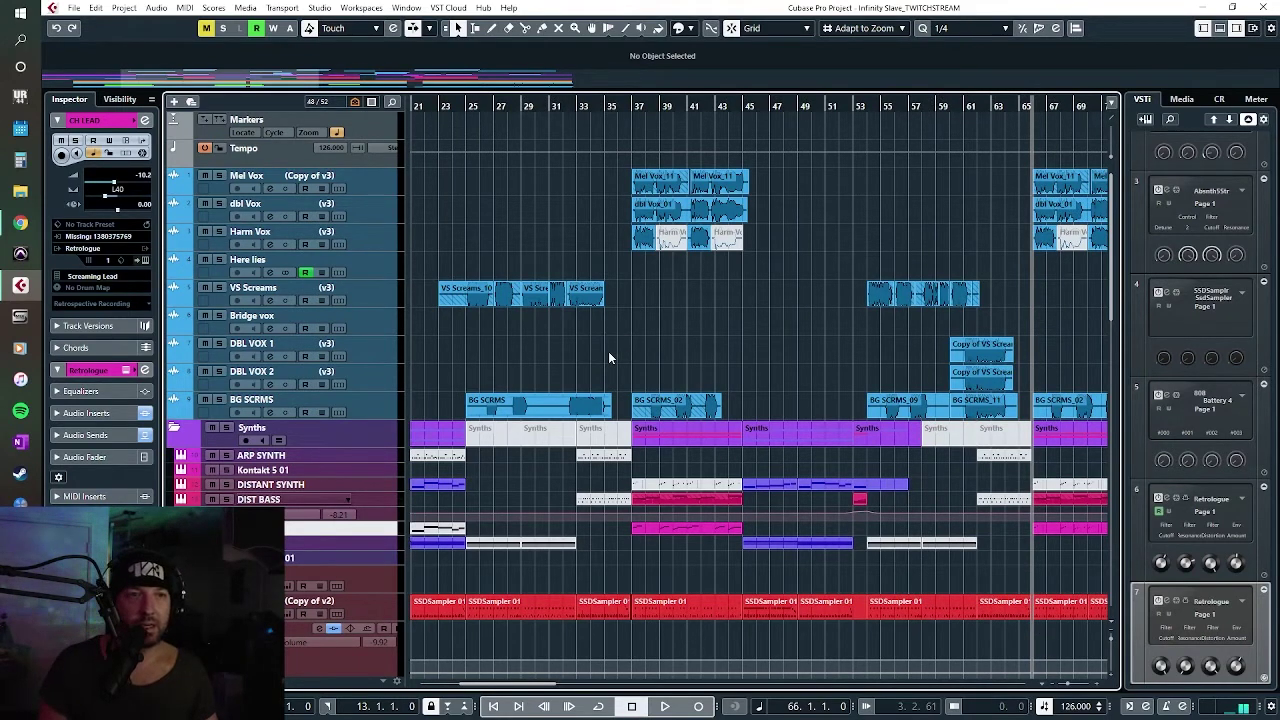
{"action": "scroll", "coordinate": [788, 325], "scroll_direction": "down", "scroll_amount": 4}
{"action": "scroll", "coordinate": [788, 325], "scroll_direction": "down", "scroll_amount": 5}
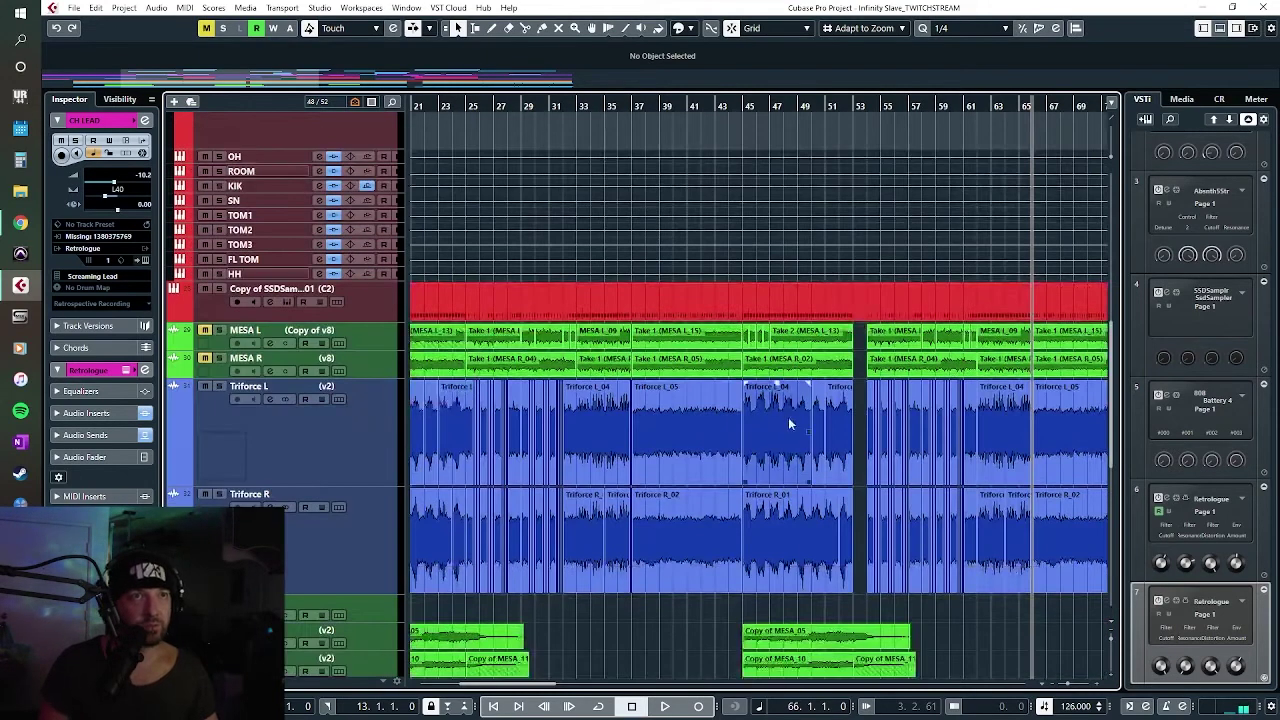
{"action": "scroll", "coordinate": [790, 479], "scroll_direction": "down", "scroll_amount": 5}
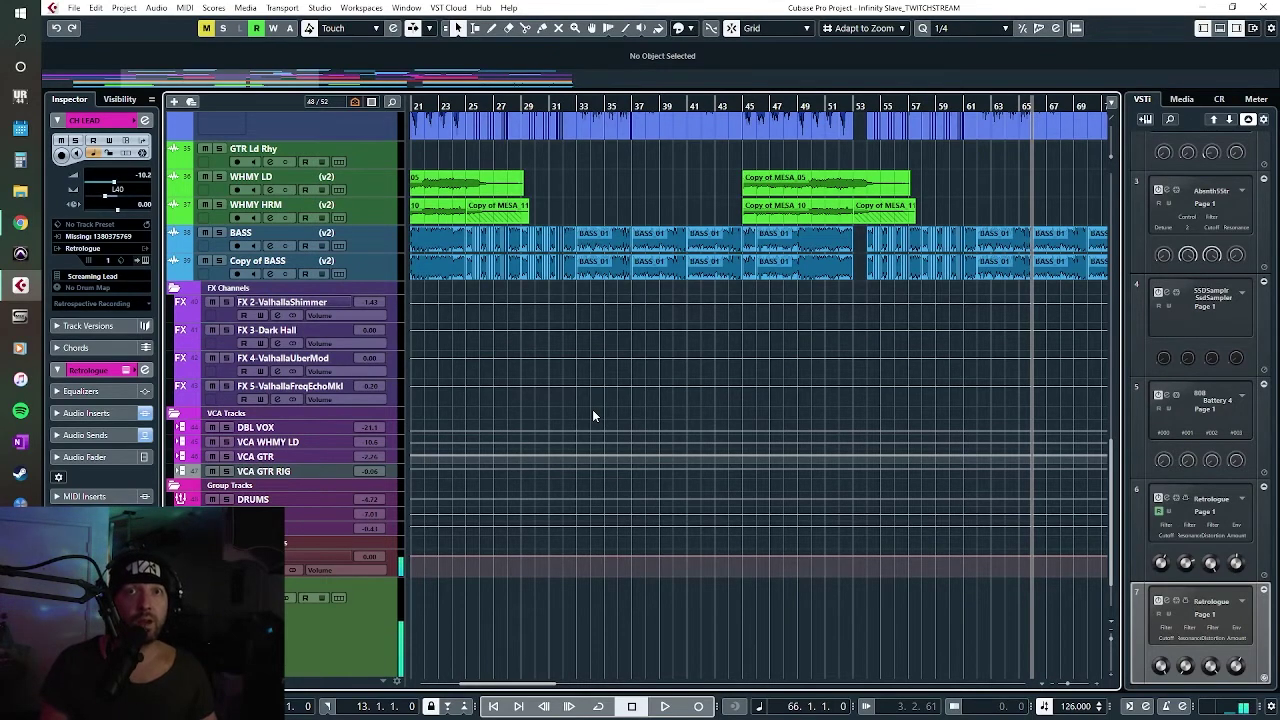
{"action": "scroll", "coordinate": [593, 413], "scroll_direction": "down", "scroll_amount": 1}
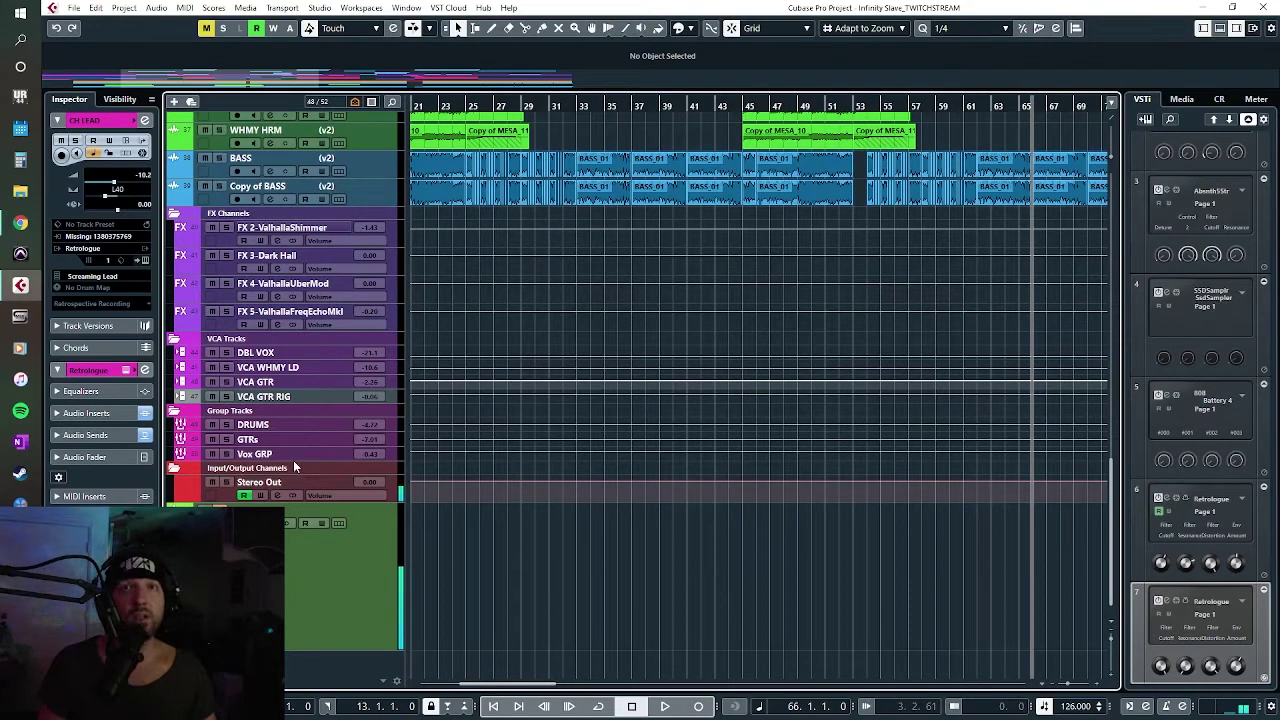
{"action": "left_click", "coordinate": [248, 442]}
{"action": "left_click", "coordinate": [266, 455]}
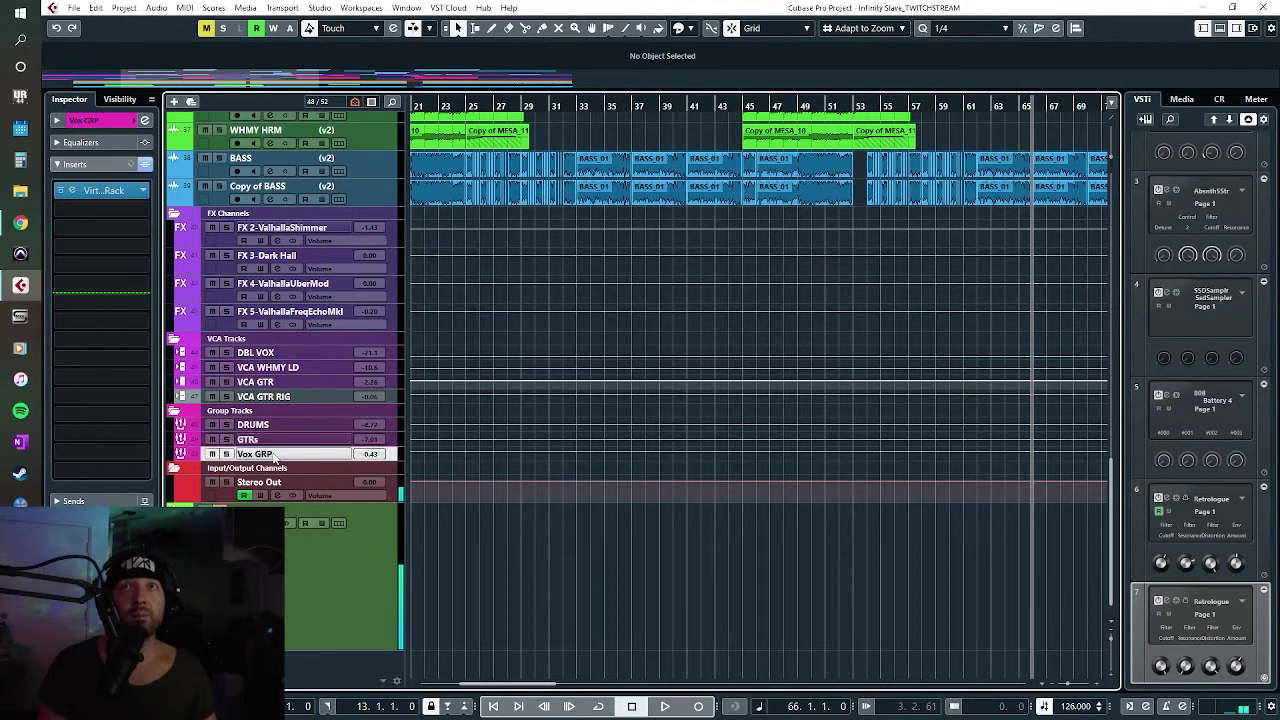
{"action": "left_click", "coordinate": [68, 189]}
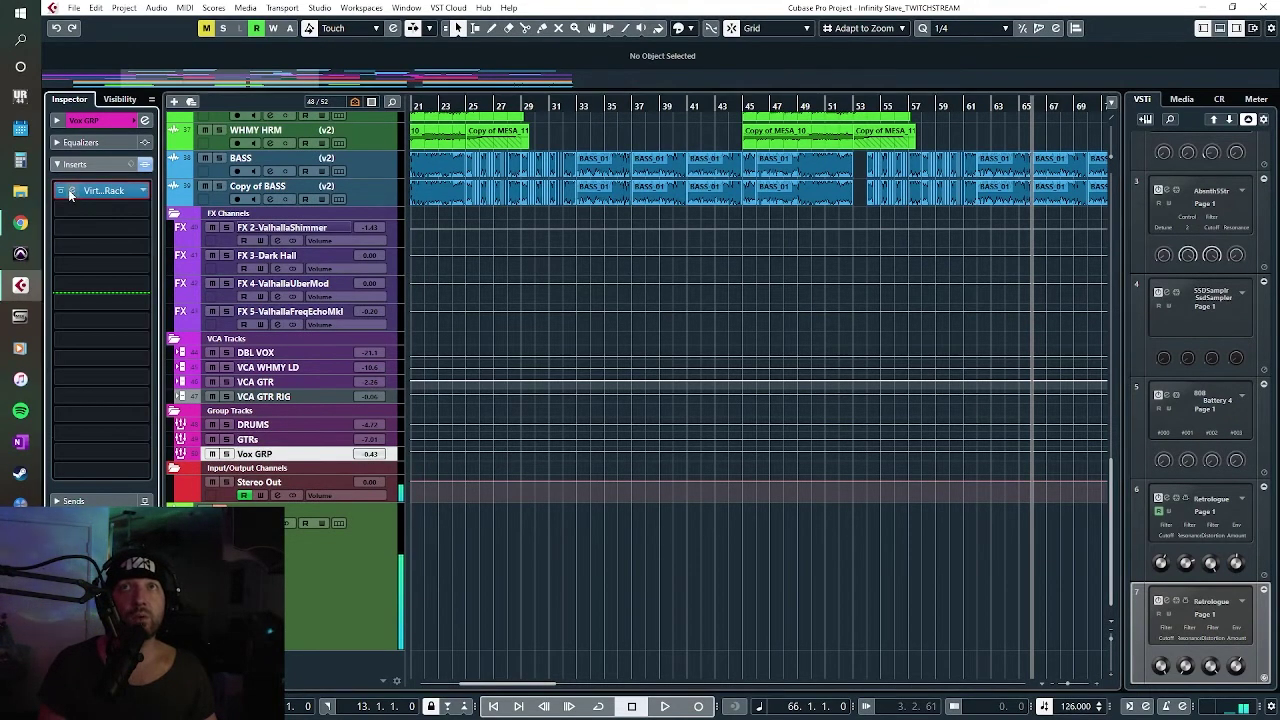
{"action": "left_click", "coordinate": [947, 113]}
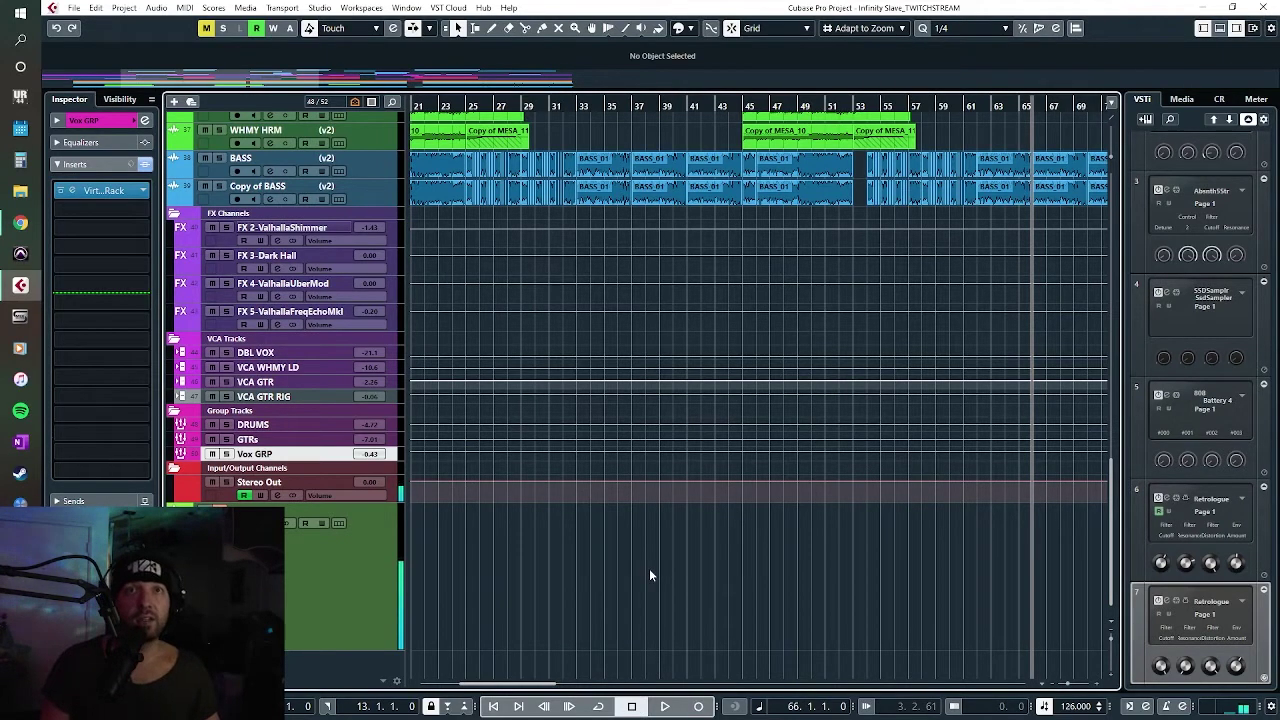
Step: Solo the VS Screams vocal track and play it from bar 23
{"action": "scroll", "coordinate": [649, 568], "scroll_direction": "up", "scroll_amount": 10}
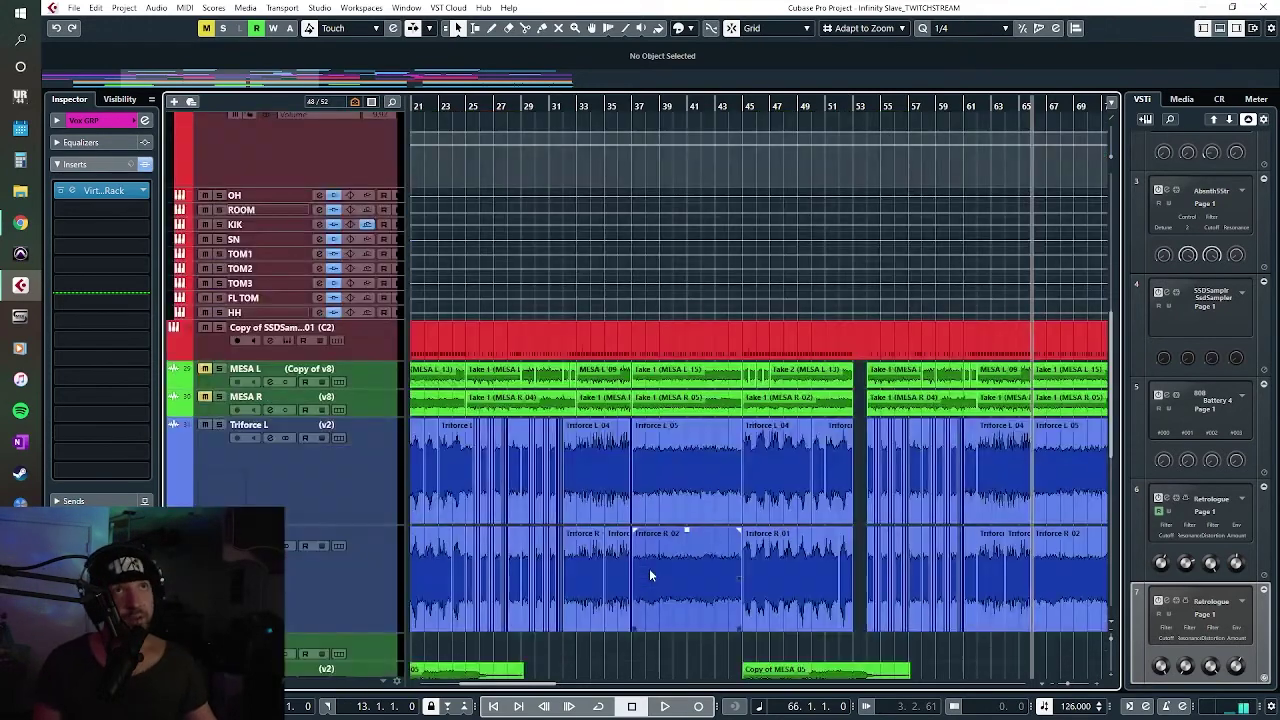
{"action": "scroll", "coordinate": [649, 568], "scroll_direction": "up", "scroll_amount": 8}
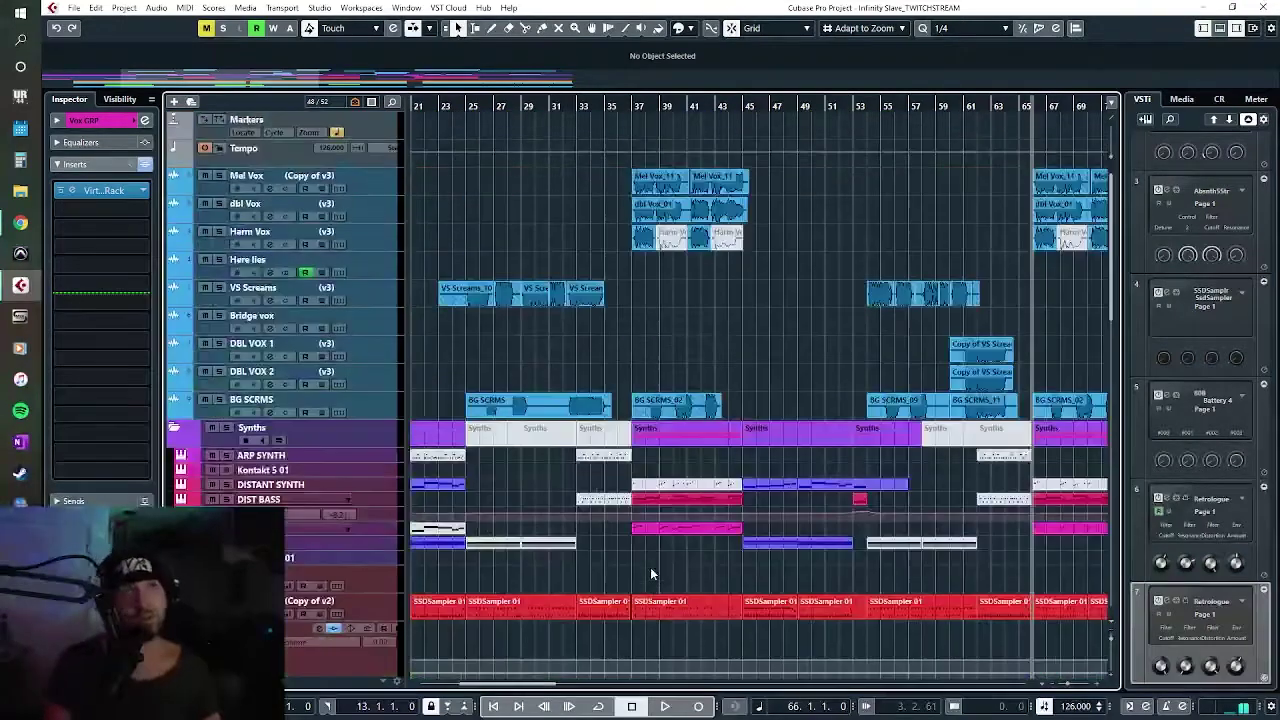
{"action": "left_click", "coordinate": [381, 193]}
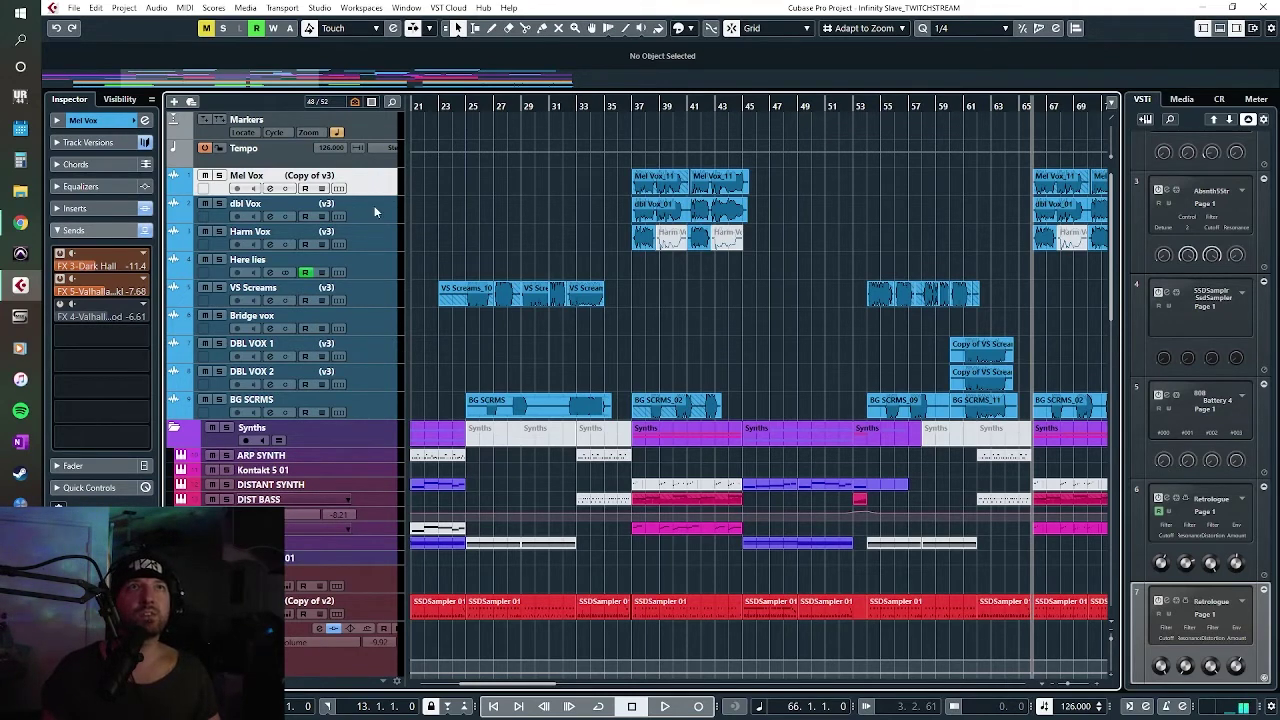
{"action": "scroll", "coordinate": [576, 218], "scroll_direction": "left", "scroll_amount": 3}
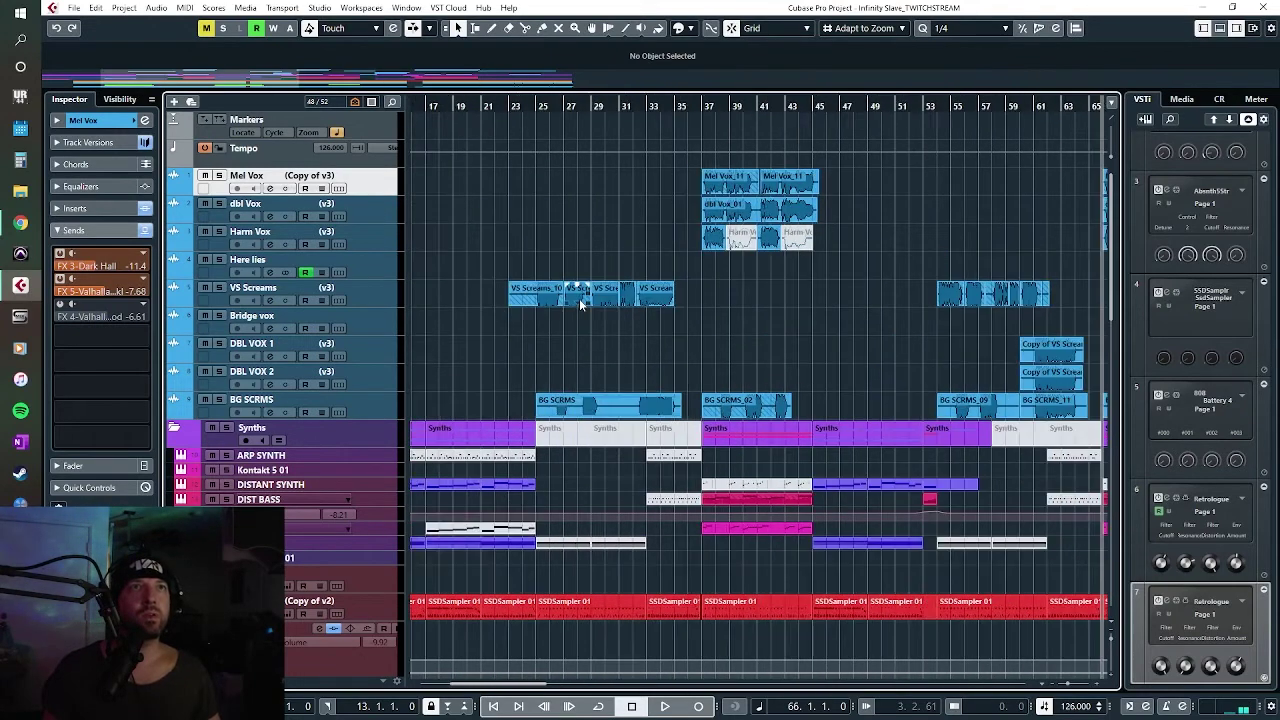
{"action": "left_click", "coordinate": [514, 105]}
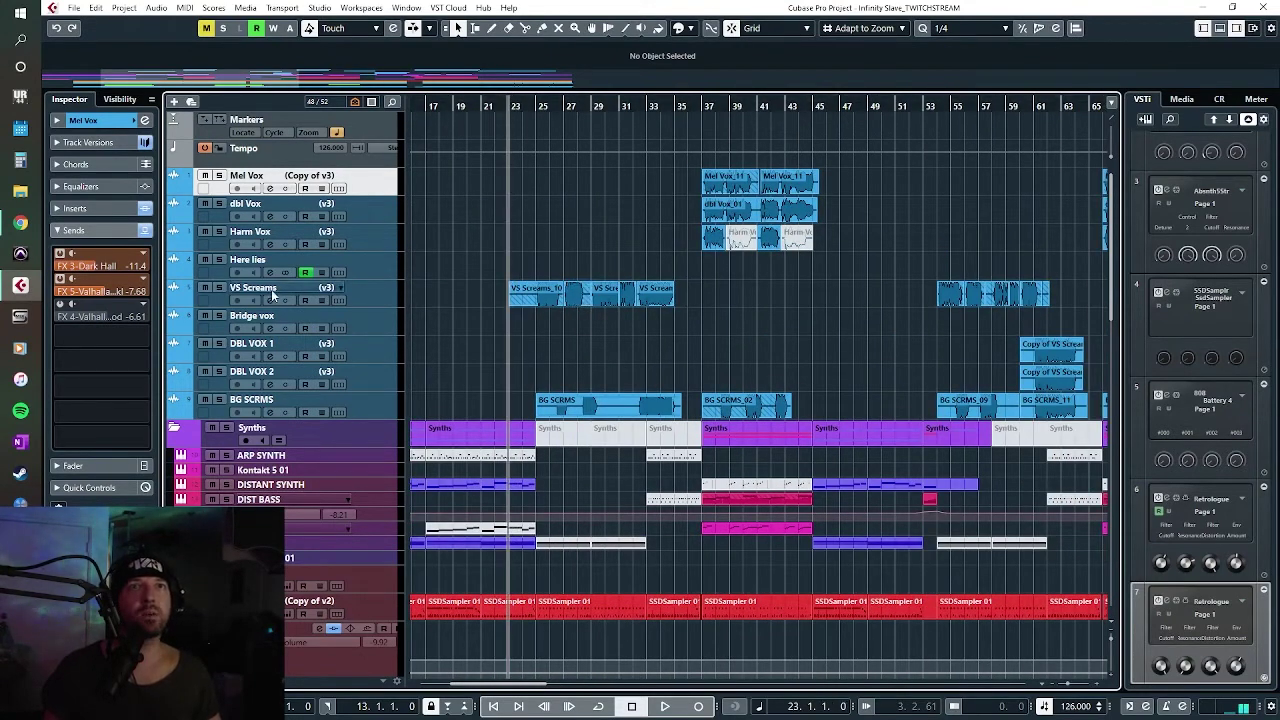
{"action": "left_click", "coordinate": [220, 288]}
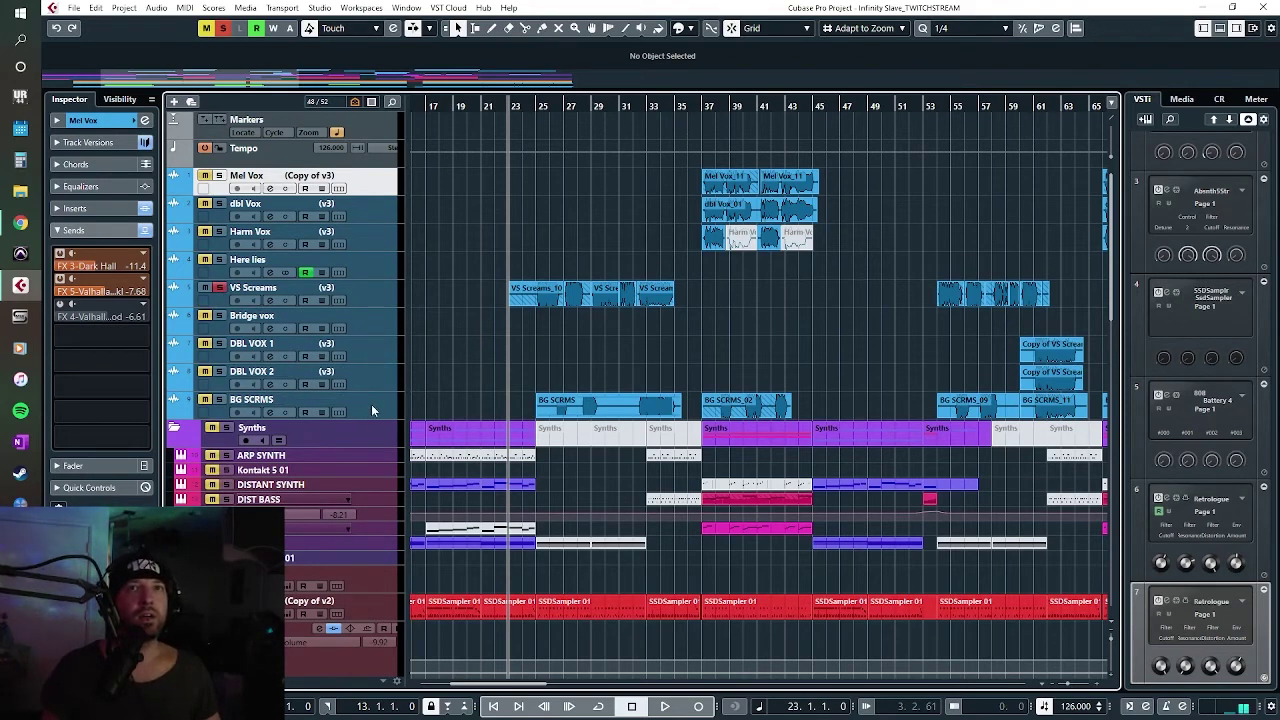
{"action": "key", "text": "space"}
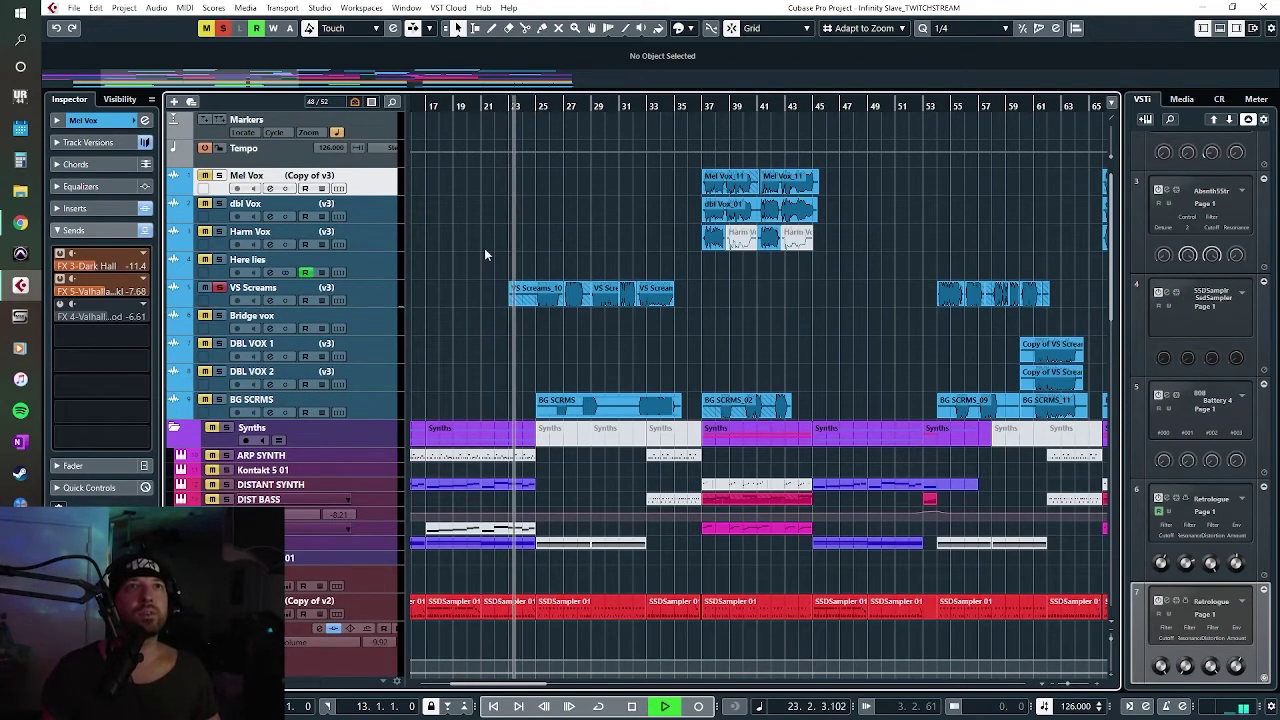
Step: Enlarge the VS Screams track height and open the Gate plug-in from its inserts
{"action": "left_click", "coordinate": [366, 305]}
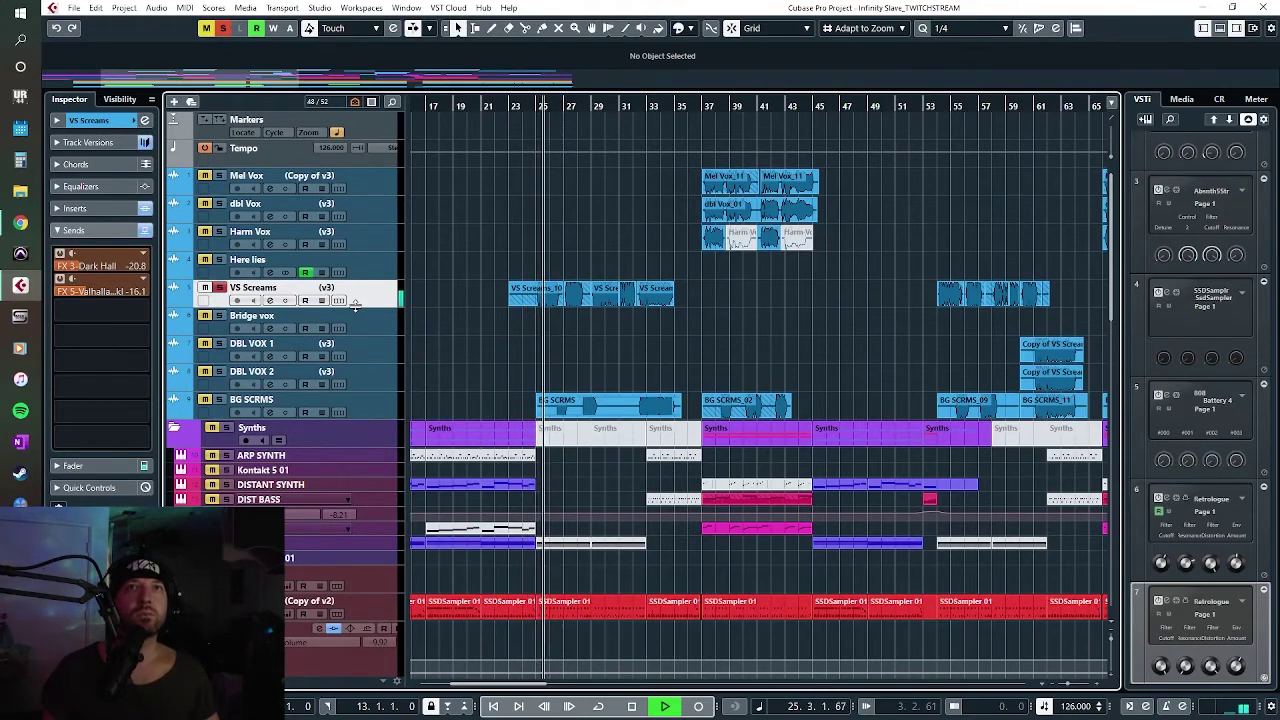
{"action": "left_click_drag", "start_coordinate": [355, 307], "coordinate": [358, 358]}
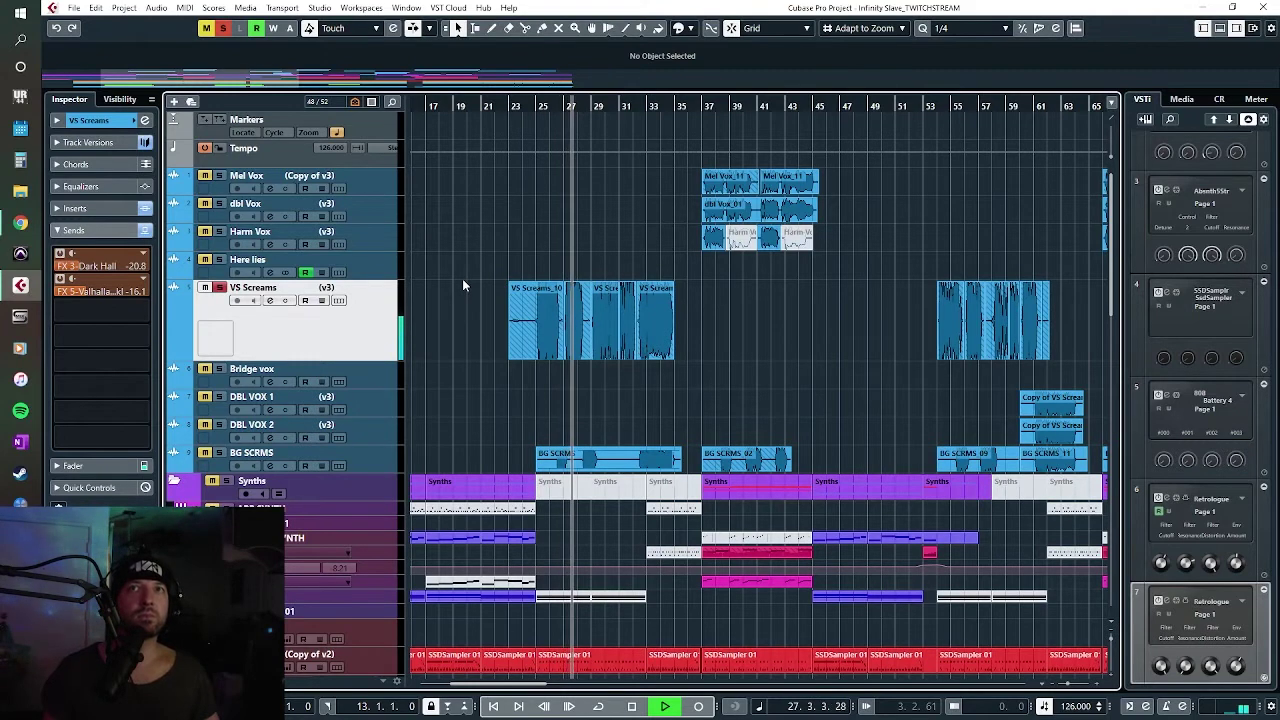
{"action": "left_click", "coordinate": [75, 208]}
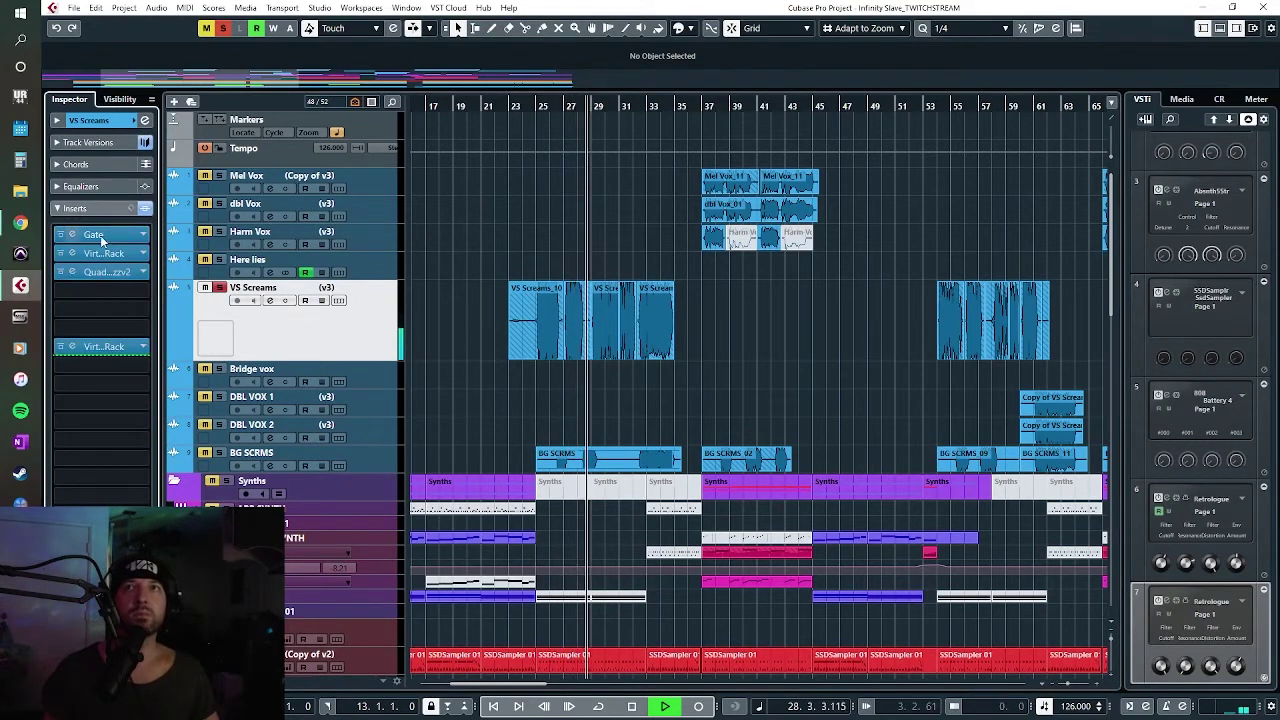
{"action": "left_click", "coordinate": [93, 234]}
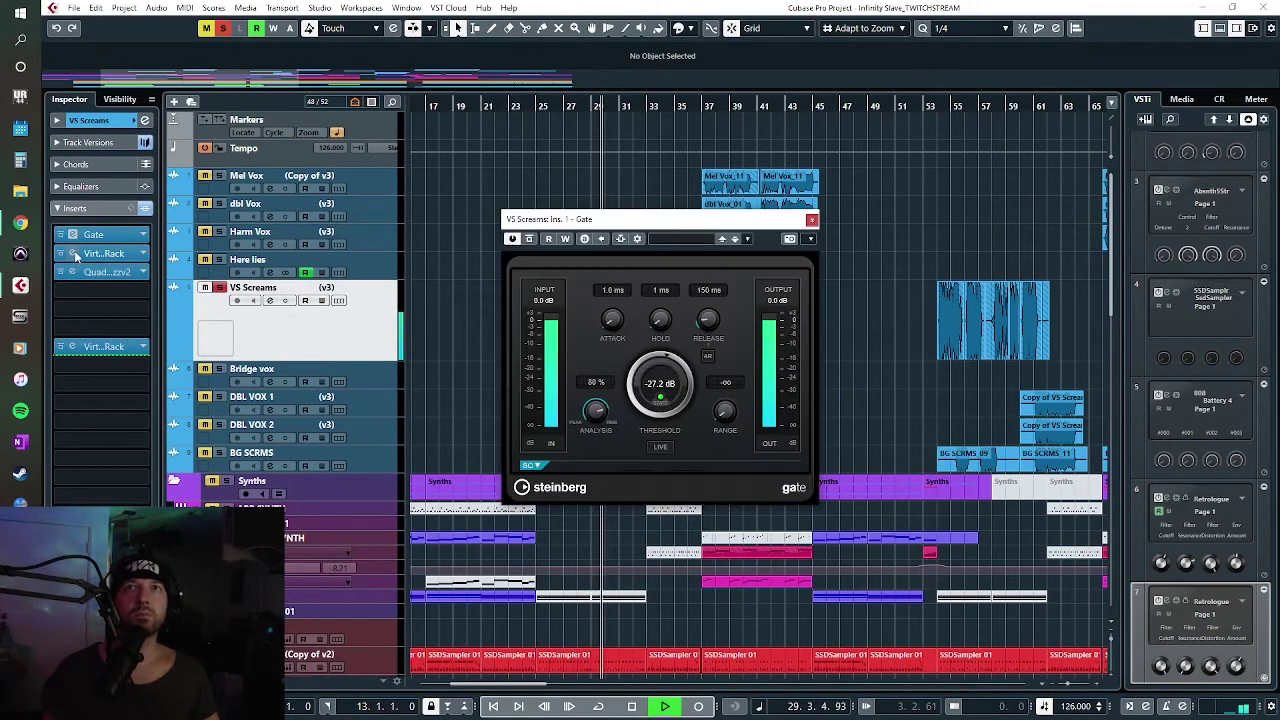
Step: Open the Virtual Mix Rack insert on VS Screams and arrange its window alongside the Gate plug-in
{"action": "left_click", "coordinate": [103, 253]}
{"action": "left_click_drag", "start_coordinate": [560, 114], "coordinate": [603, 277]}
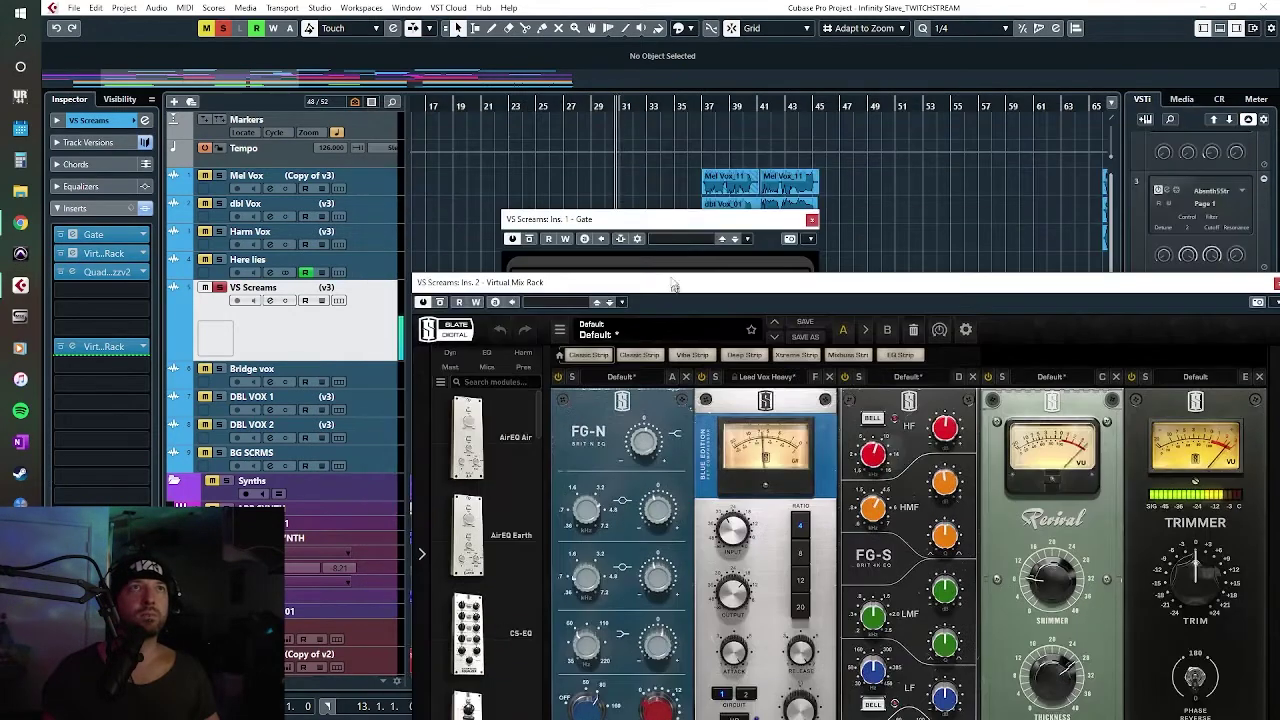
{"action": "left_click", "coordinate": [670, 221]}
{"action": "left_click_drag", "start_coordinate": [670, 221], "coordinate": [359, 96]}
{"action": "left_click_drag", "start_coordinate": [791, 285], "coordinate": [678, 155]}
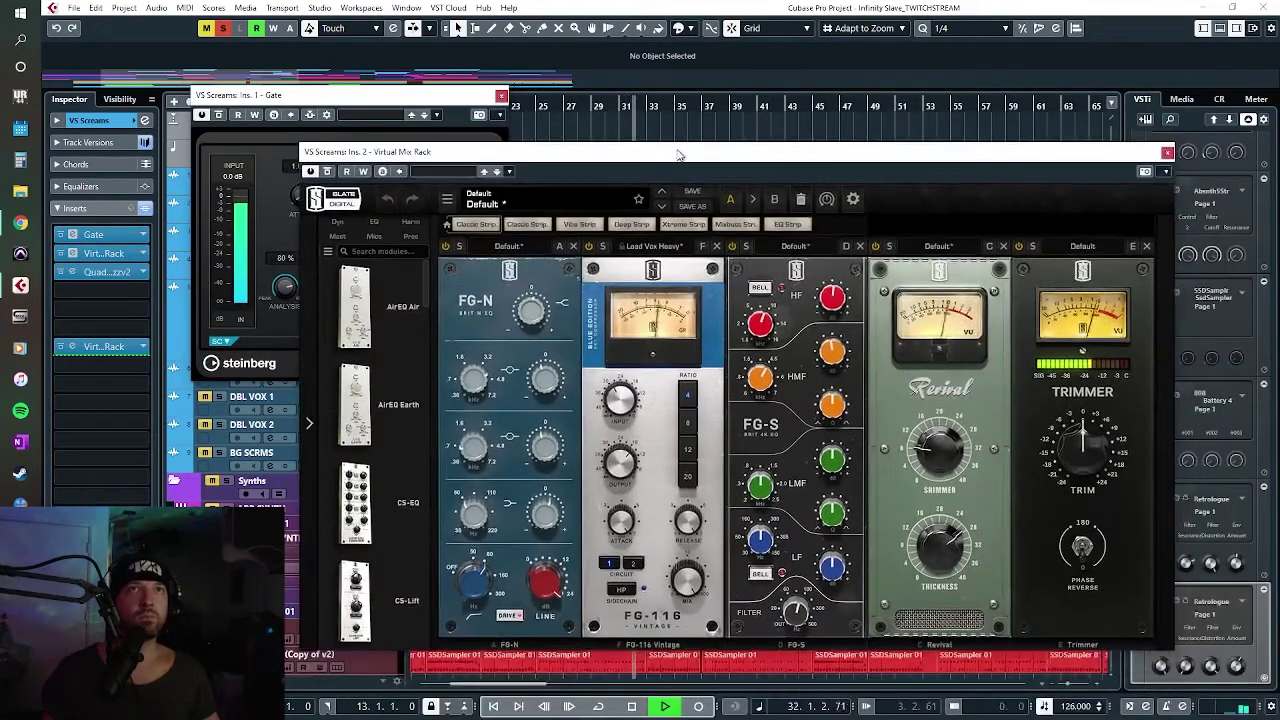
Step: Stop playback and bring the VS Screams Gate plug-in to the front to view its settings
{"action": "left_click", "coordinate": [73, 273]}
{"action": "left_click", "coordinate": [932, 128]}
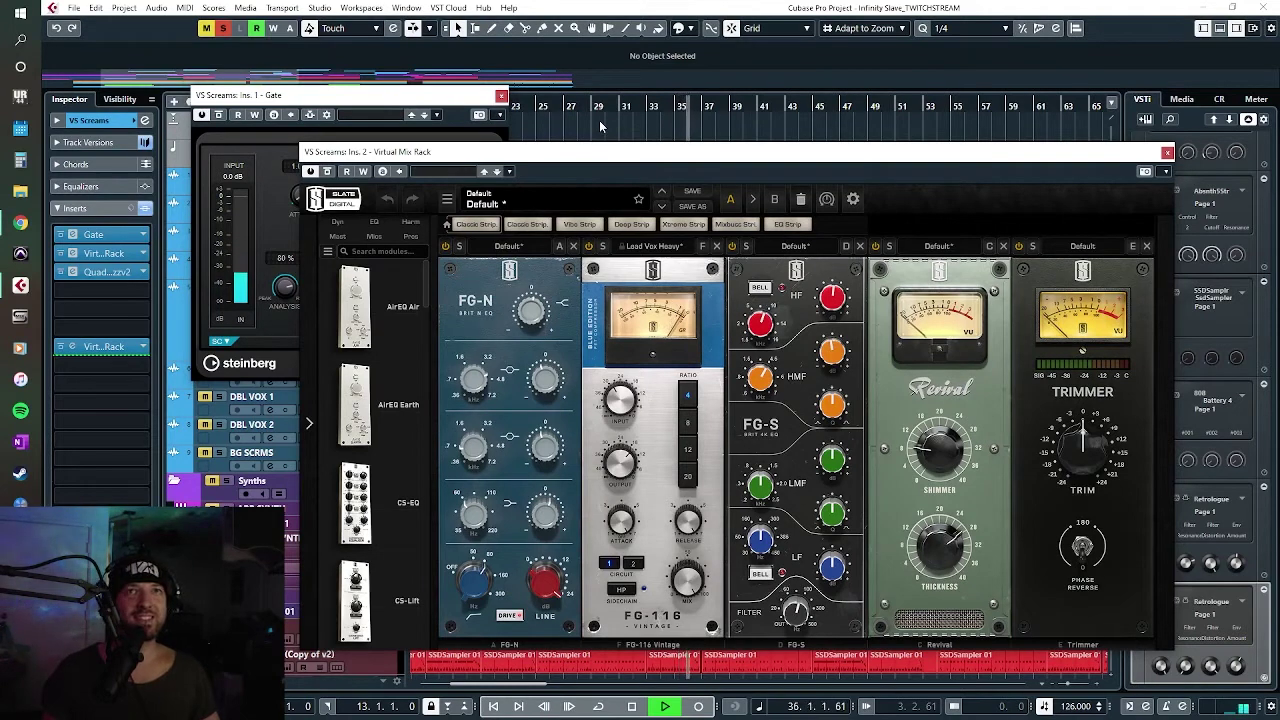
{"action": "key", "text": "space"}
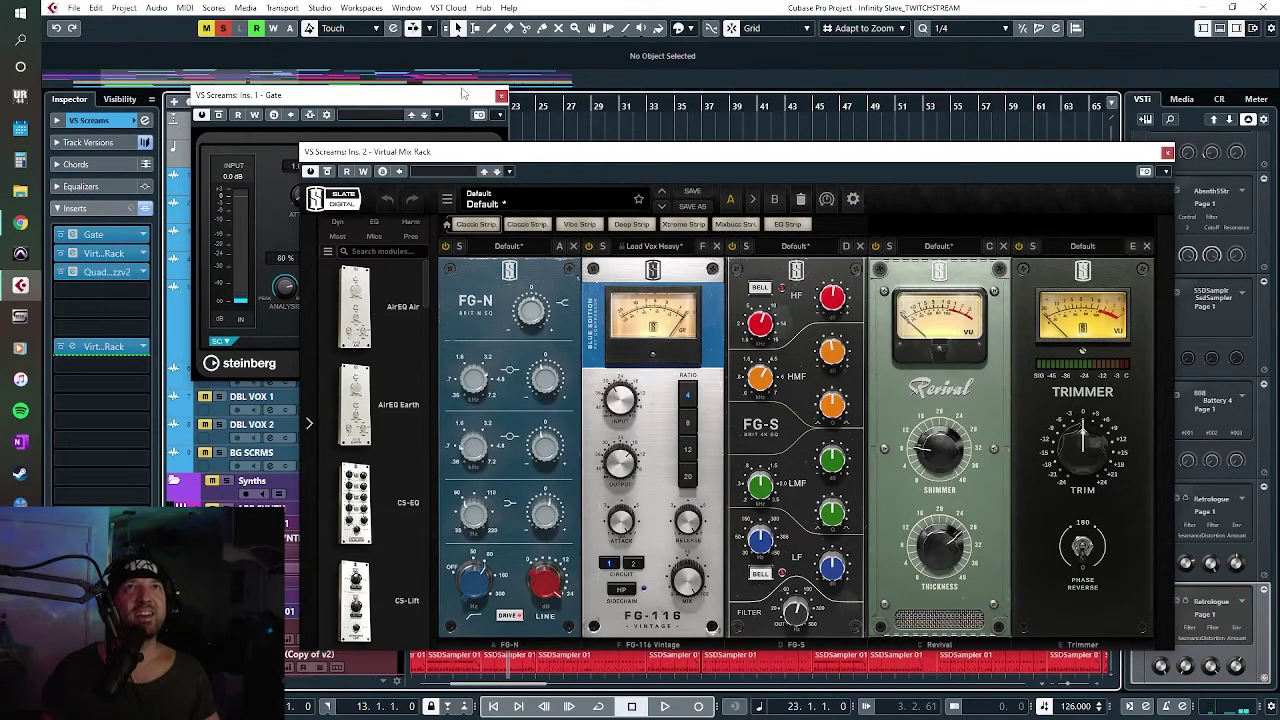
{"action": "left_click", "coordinate": [380, 138]}
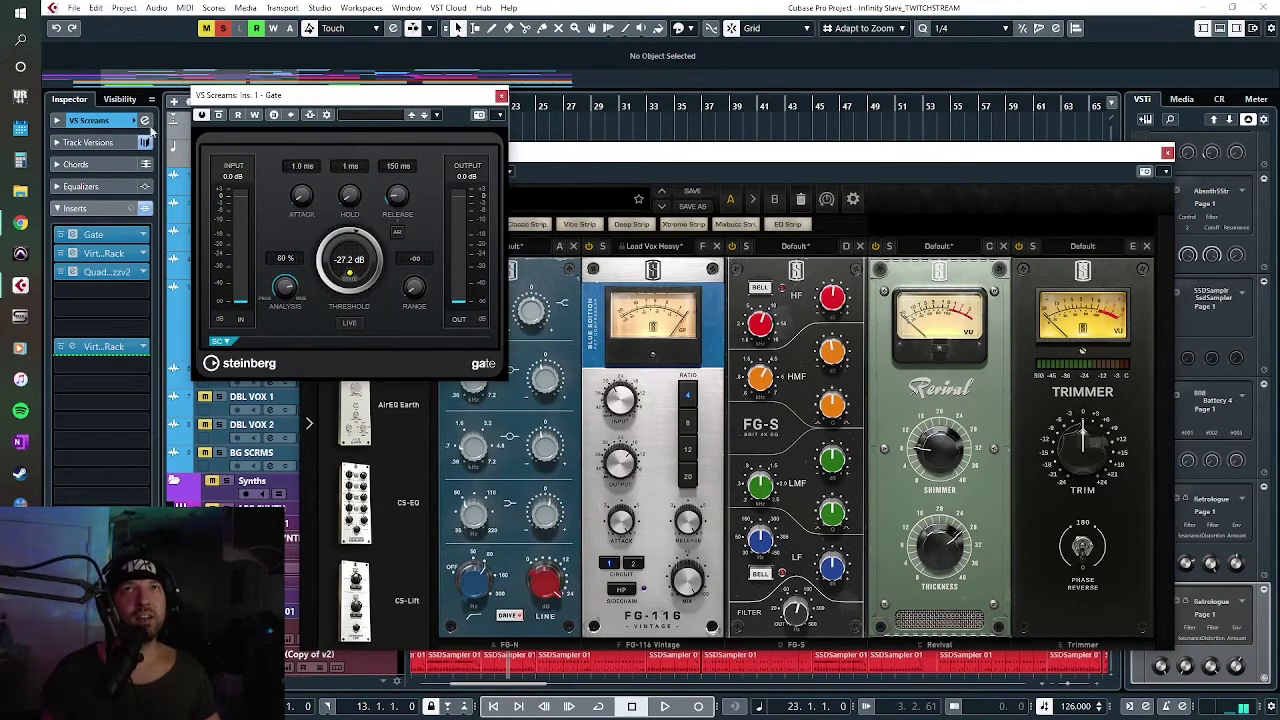
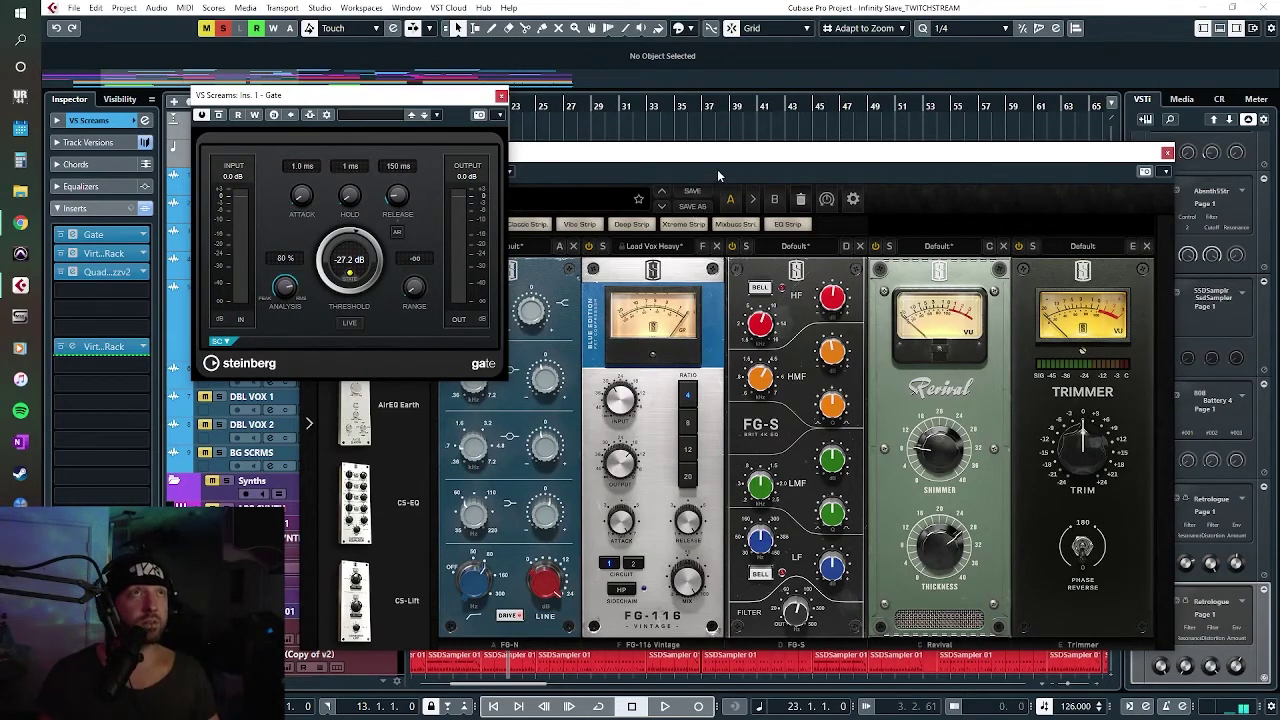
Step: Arrange the Gate, Virtual Mix Rack and Quadrafuzz v2 windows to show the three VS Screams inserts together
{"action": "mouse_move", "coordinate": [749, 160]}
{"action": "left_mouse_down"}
{"action": "mouse_move", "coordinate": [723, 162]}
{"action": "mouse_move", "coordinate": [764, 399]}
{"action": "mouse_move", "coordinate": [741, 156]}
{"action": "left_mouse_up"}
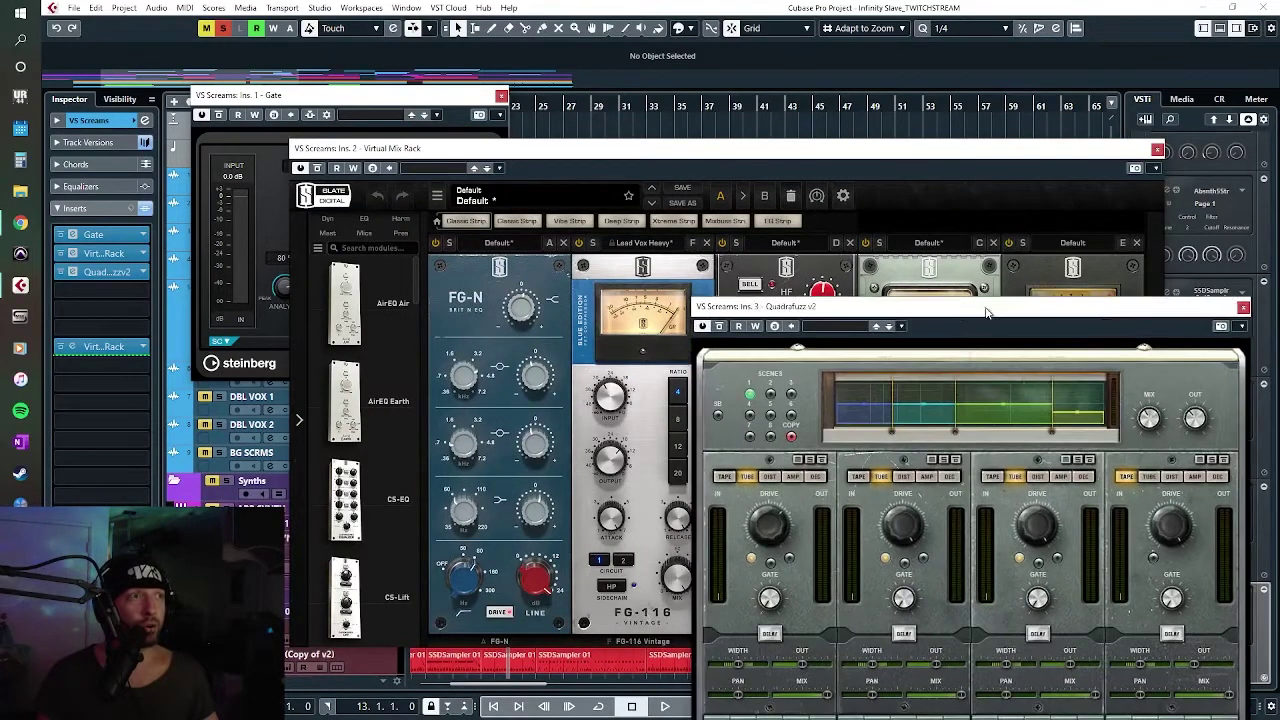
{"action": "left_click", "coordinate": [558, 146]}
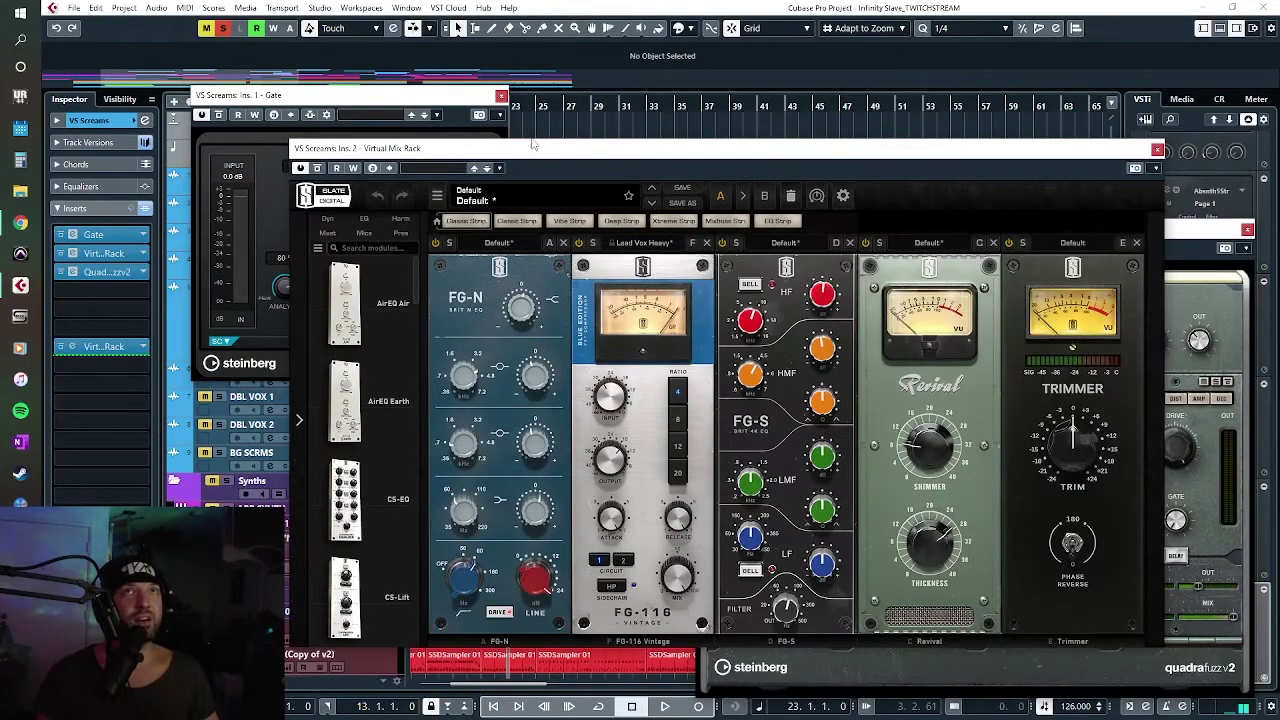
{"action": "left_click", "coordinate": [408, 100]}
{"action": "left_click", "coordinate": [1183, 254]}
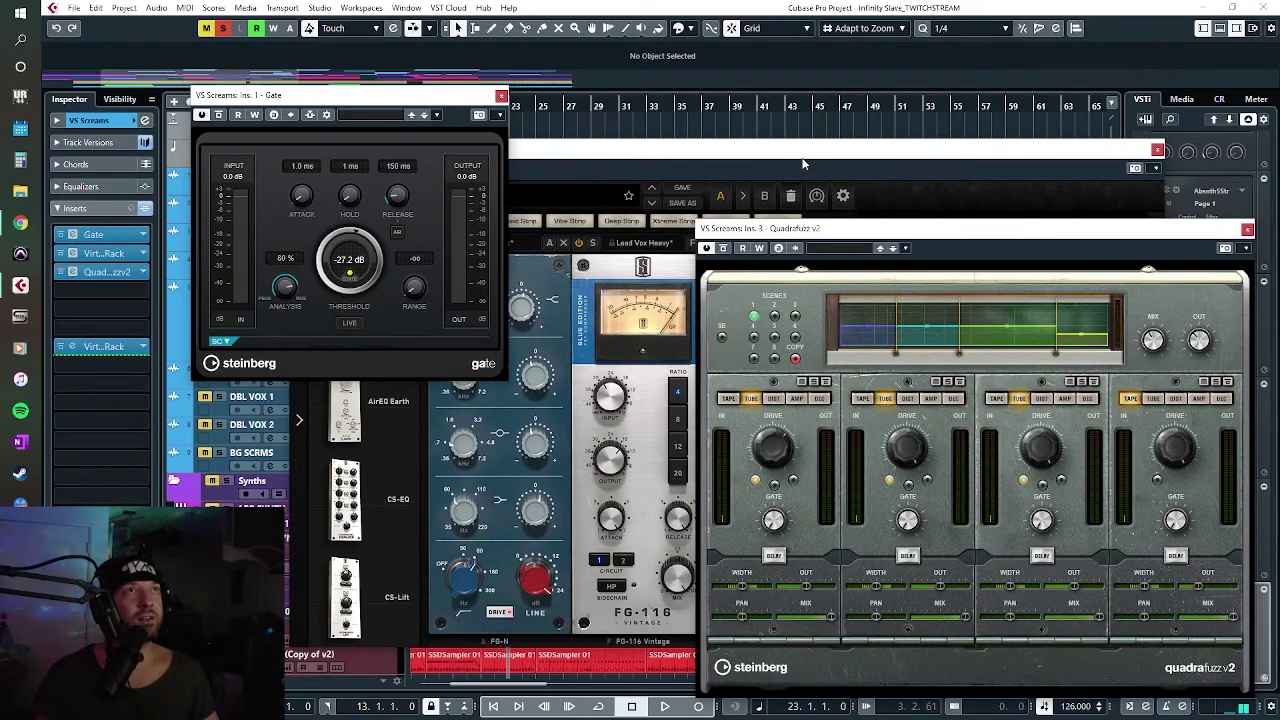
{"action": "left_click", "coordinate": [687, 158]}
{"action": "left_click", "coordinate": [876, 276]}
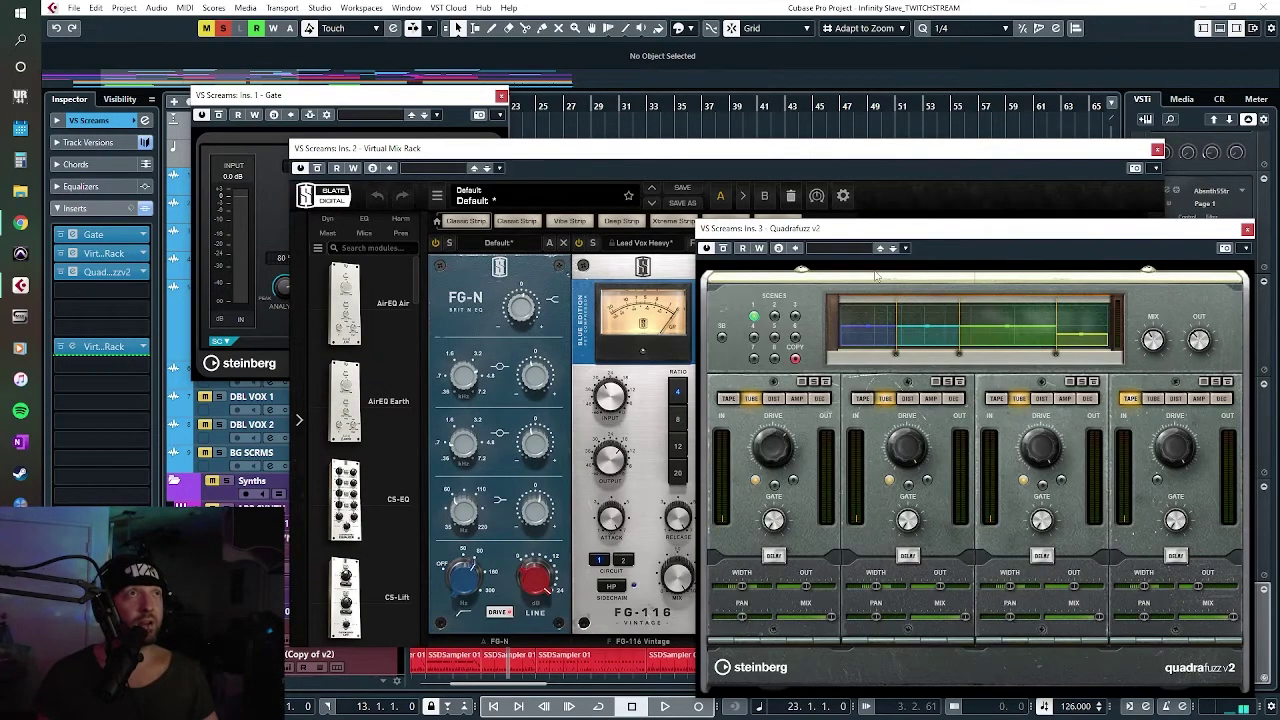
{"action": "left_click_drag", "start_coordinate": [898, 237], "coordinate": [896, 247]}
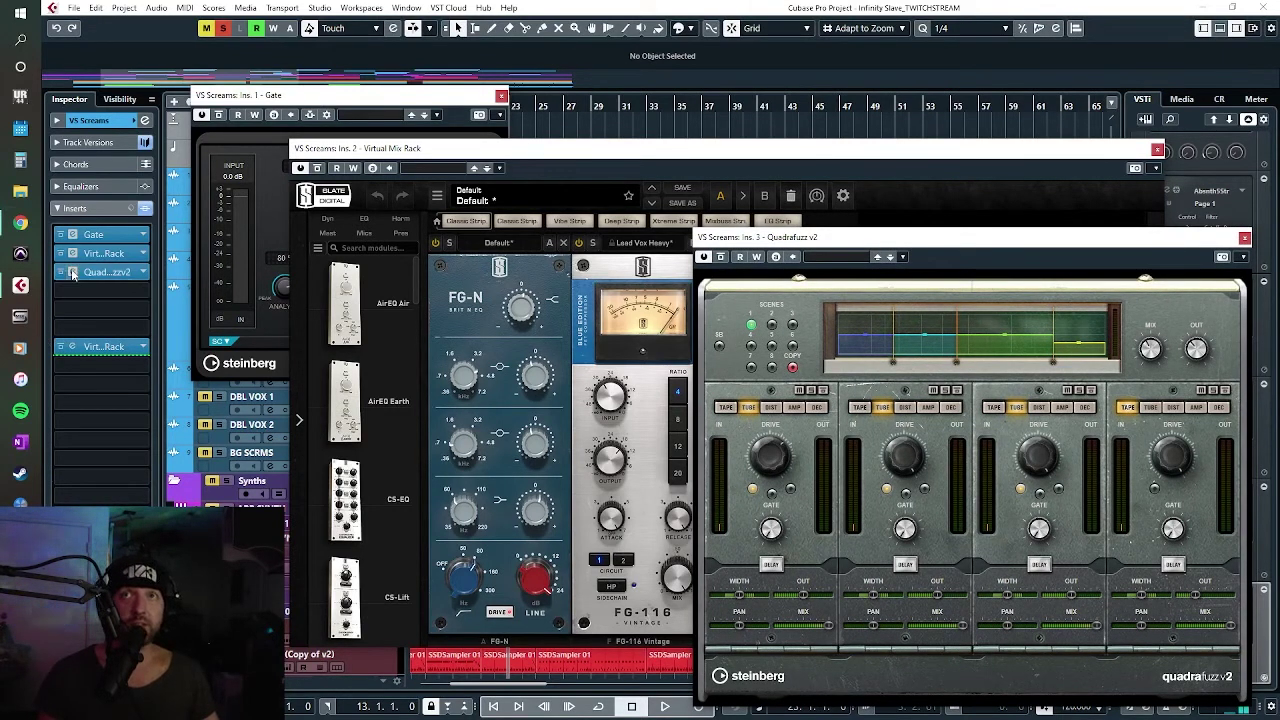
Step: Close the Gate plug-in and audition VS Screams from bar 23 while repositioning the Virtual Mix Rack for a full view
{"action": "left_click", "coordinate": [501, 96]}
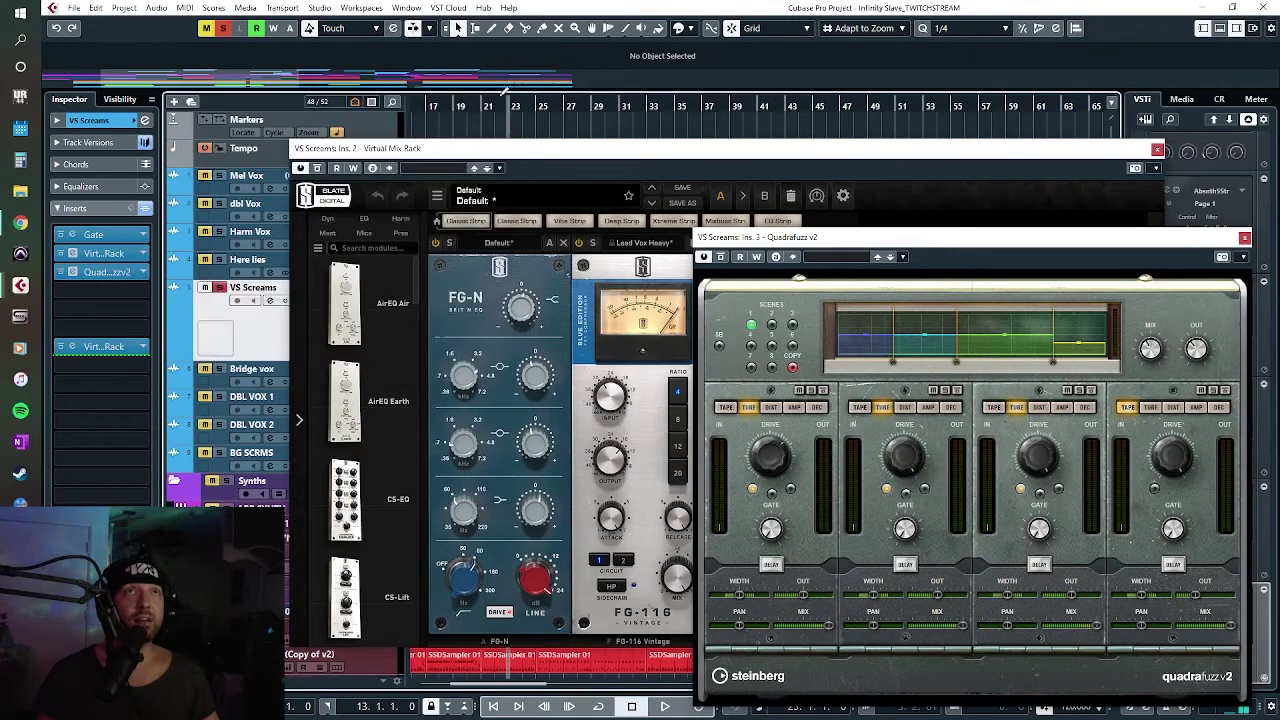
{"action": "left_click_drag", "start_coordinate": [660, 148], "coordinate": [604, 129]}
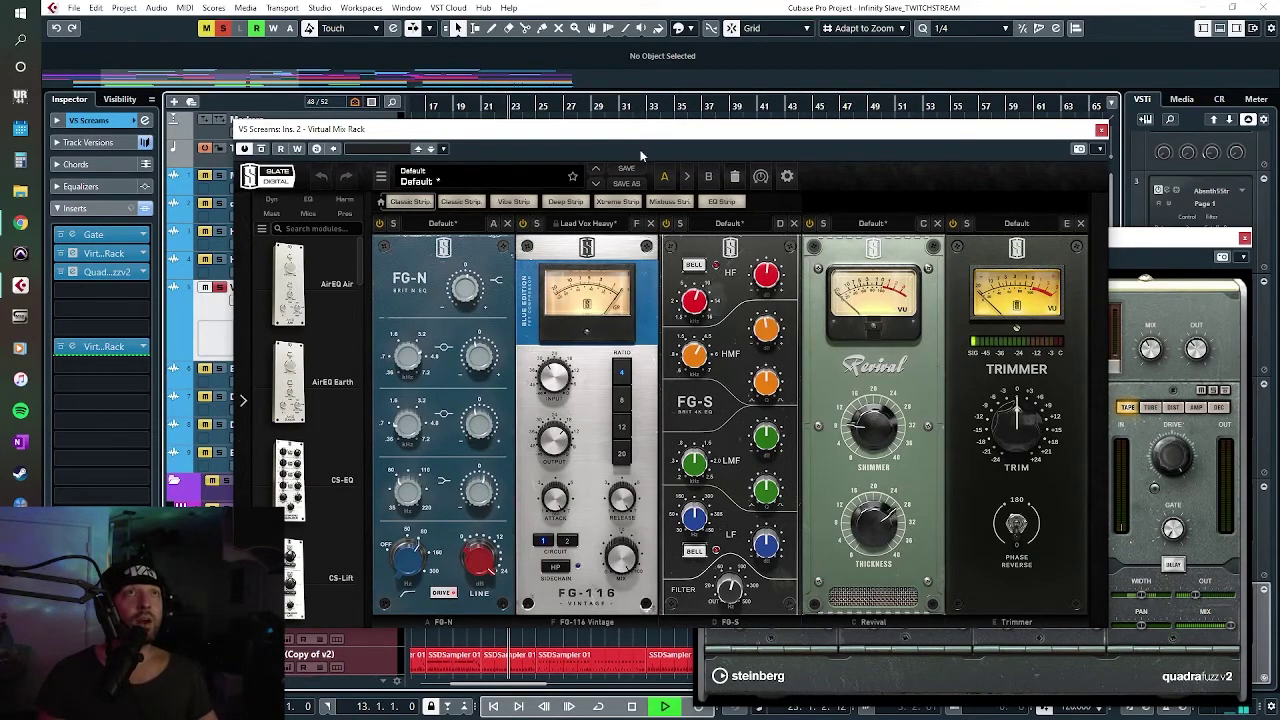
{"action": "left_click_drag", "start_coordinate": [575, 129], "coordinate": [572, 322]}
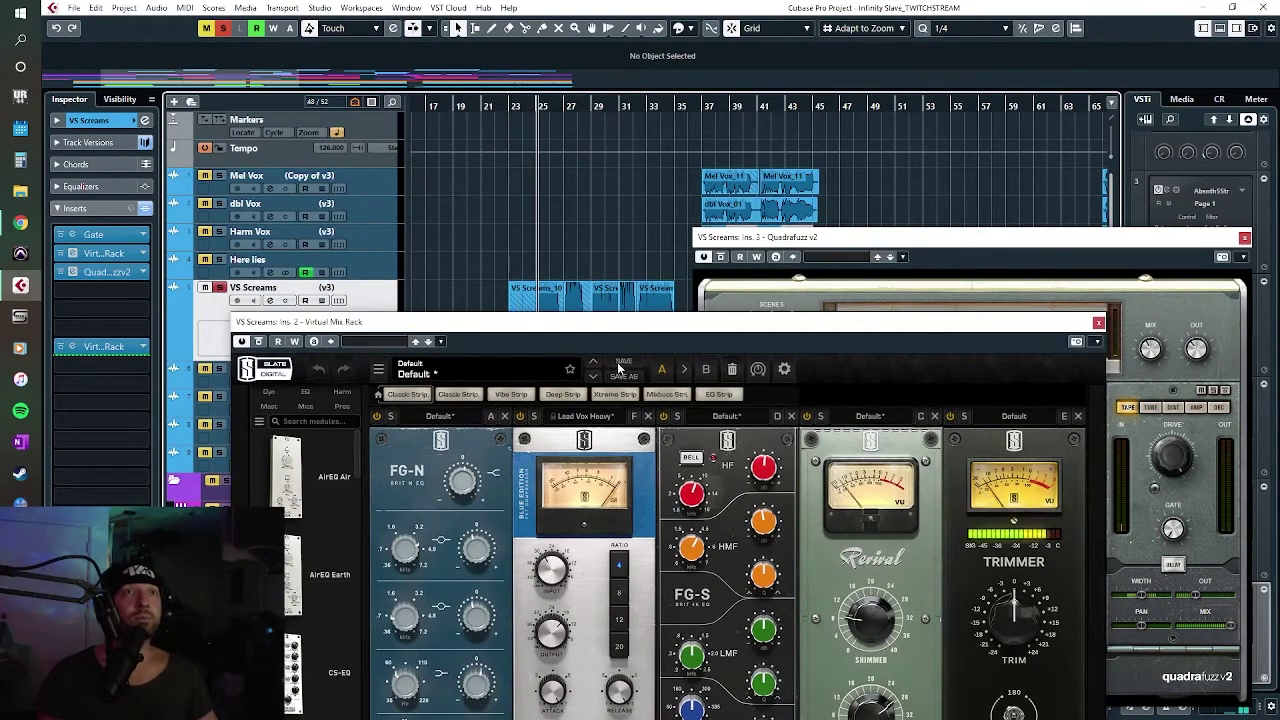
{"action": "left_click_drag", "start_coordinate": [604, 322], "coordinate": [563, 95]}
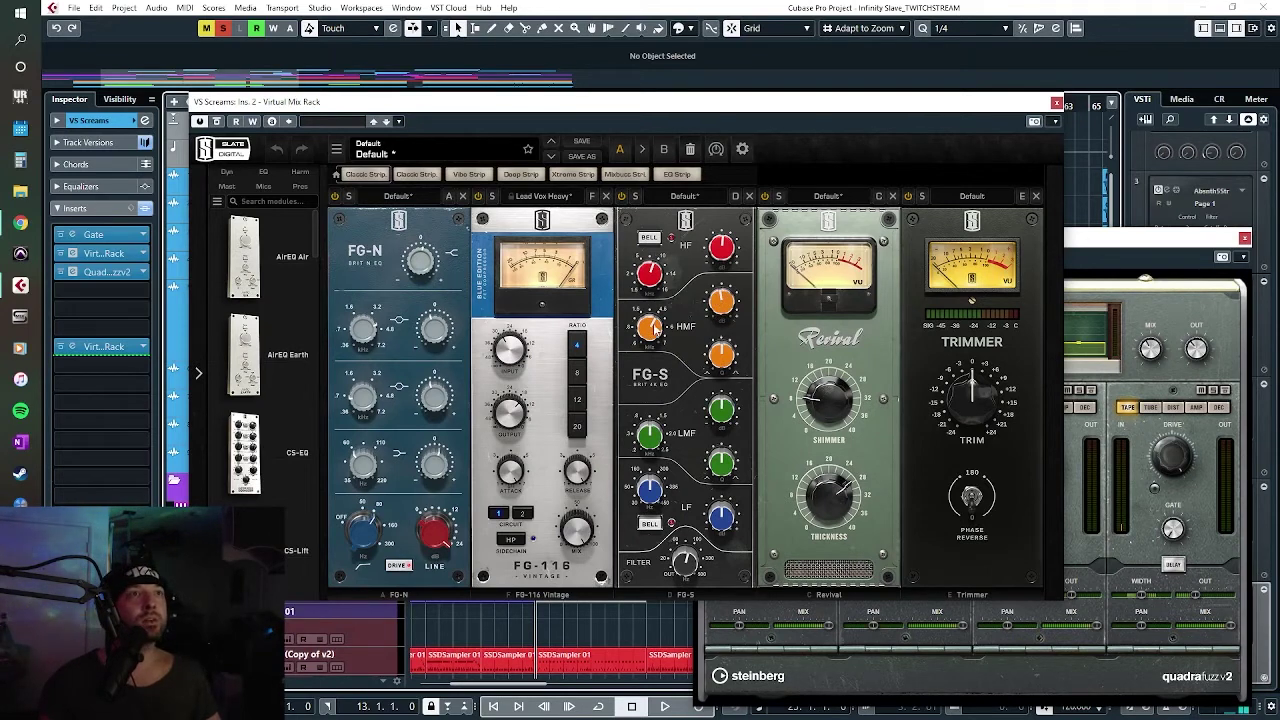
Step: Examine the FG-S mid-frequency and Revival Shimmer and Thickness controls, and close the Virtual Mix Rack
{"action": "left_click_drag", "start_coordinate": [655, 328], "coordinate": [655, 335]}
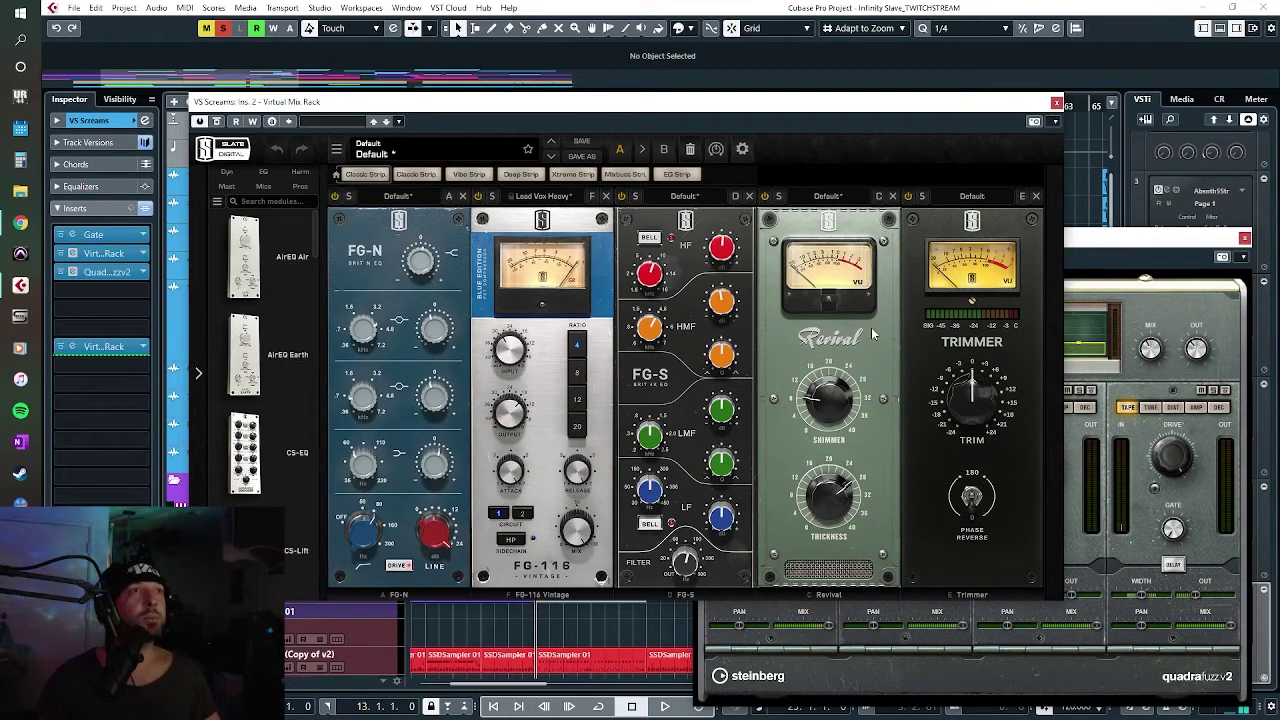
{"action": "mouse_move", "coordinate": [825, 411]}
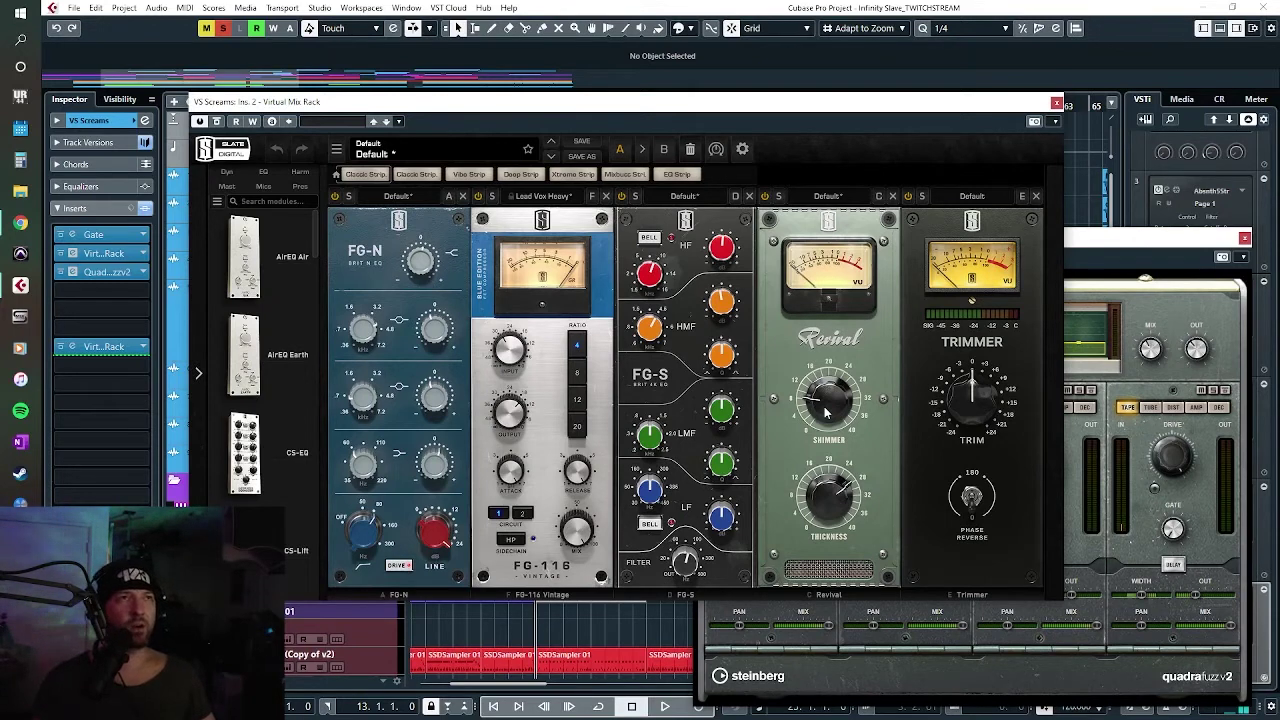
{"action": "left_click_drag", "start_coordinate": [836, 429], "coordinate": [834, 406]}
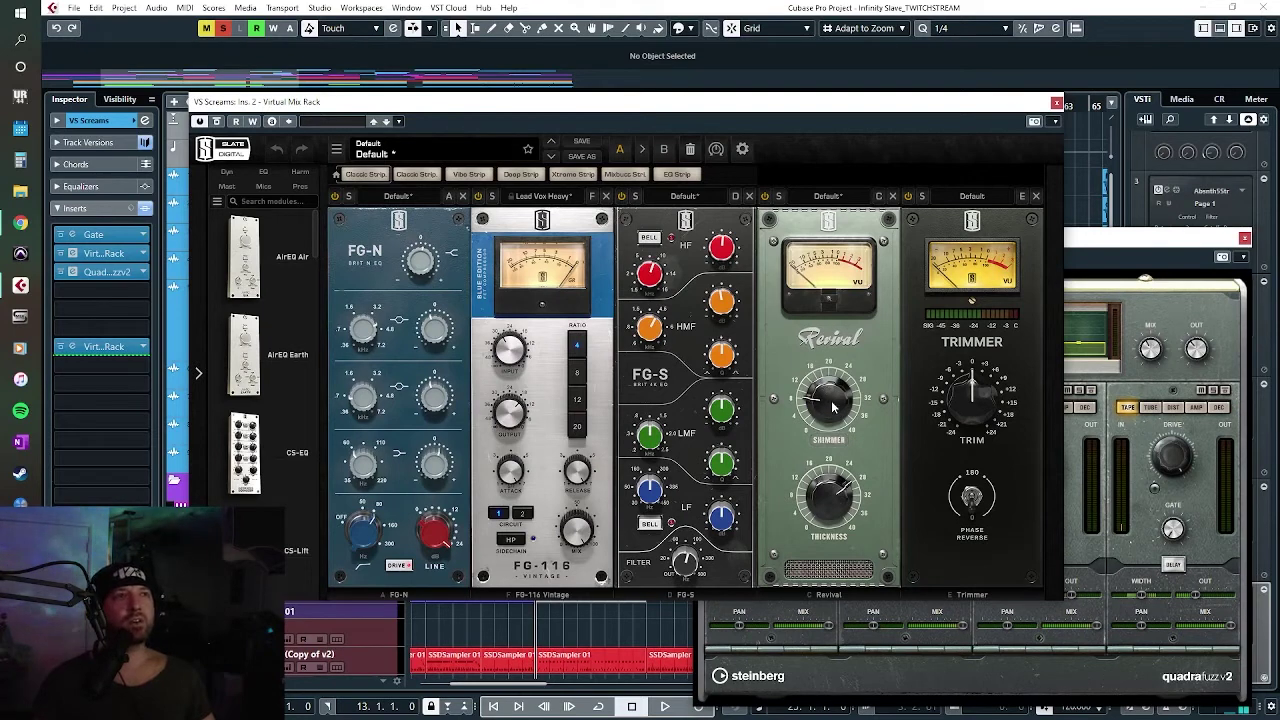
{"action": "left_click", "coordinate": [838, 508]}
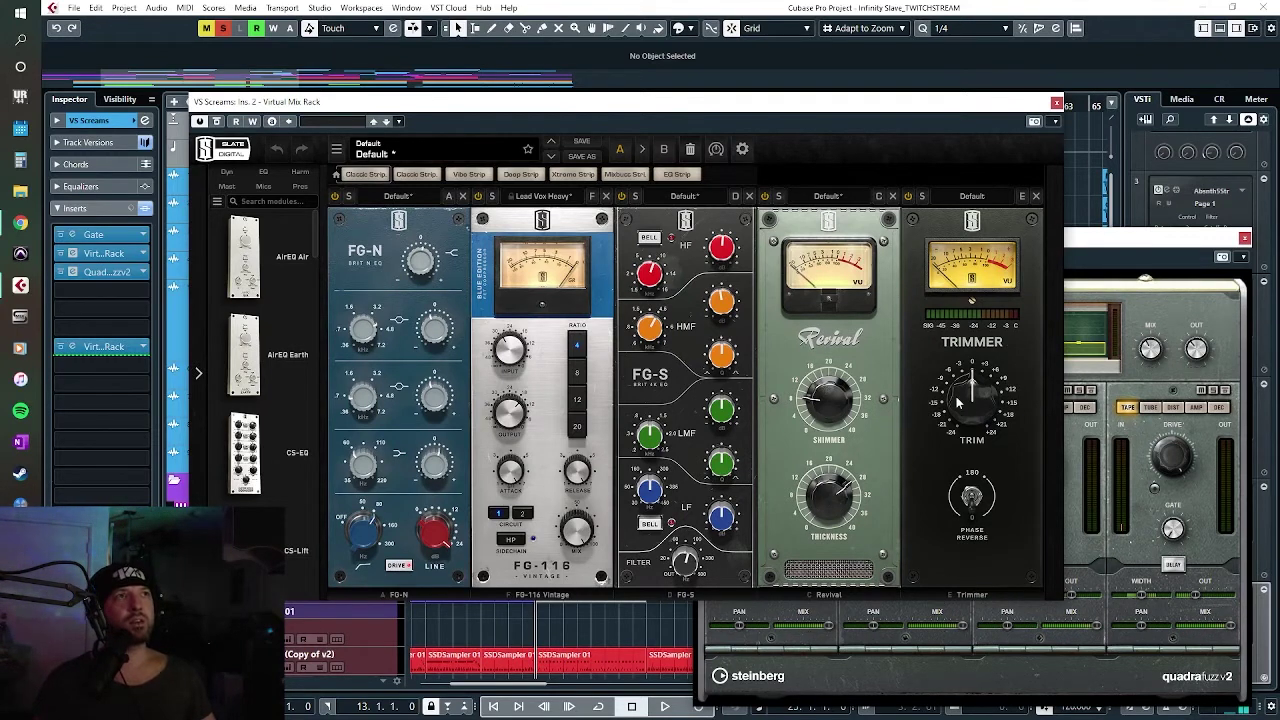
{"action": "left_click", "coordinate": [1058, 104]}
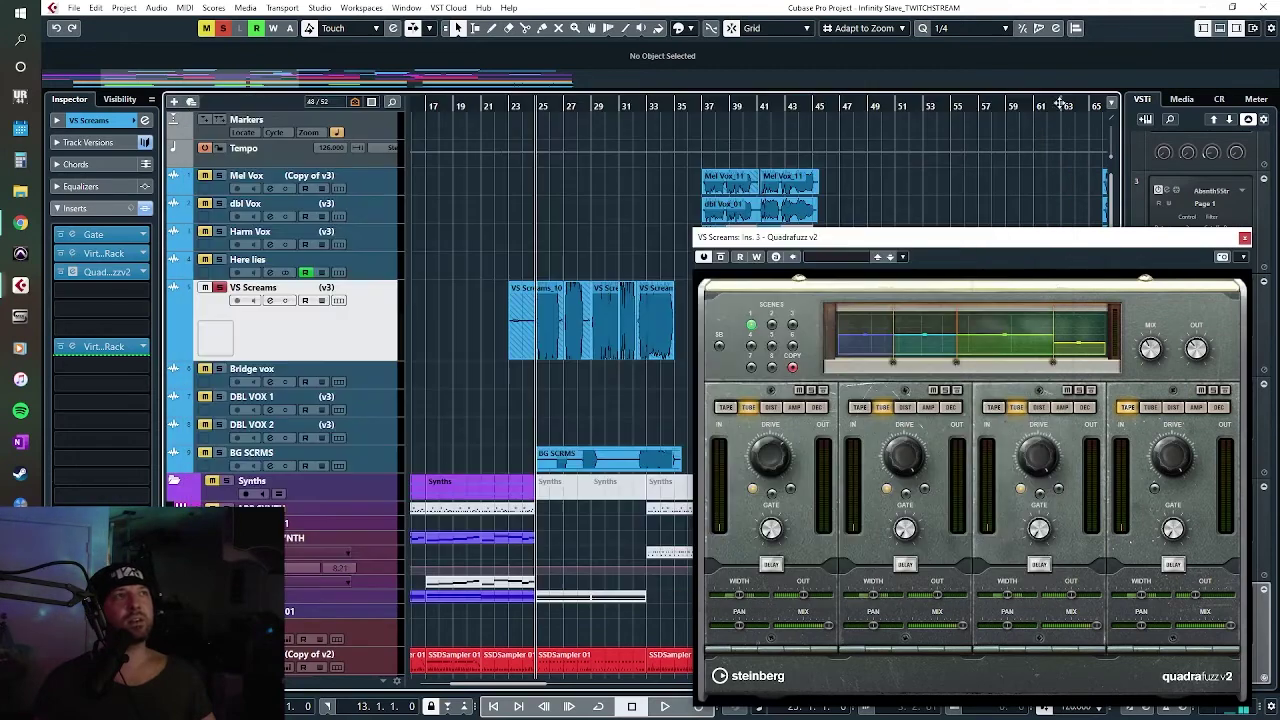
Step: Move the Quadrafuzz v2 window clear and load Decapitator into the fourth insert slot of VS Screams
{"action": "left_click_drag", "start_coordinate": [1049, 243], "coordinate": [783, 143]}
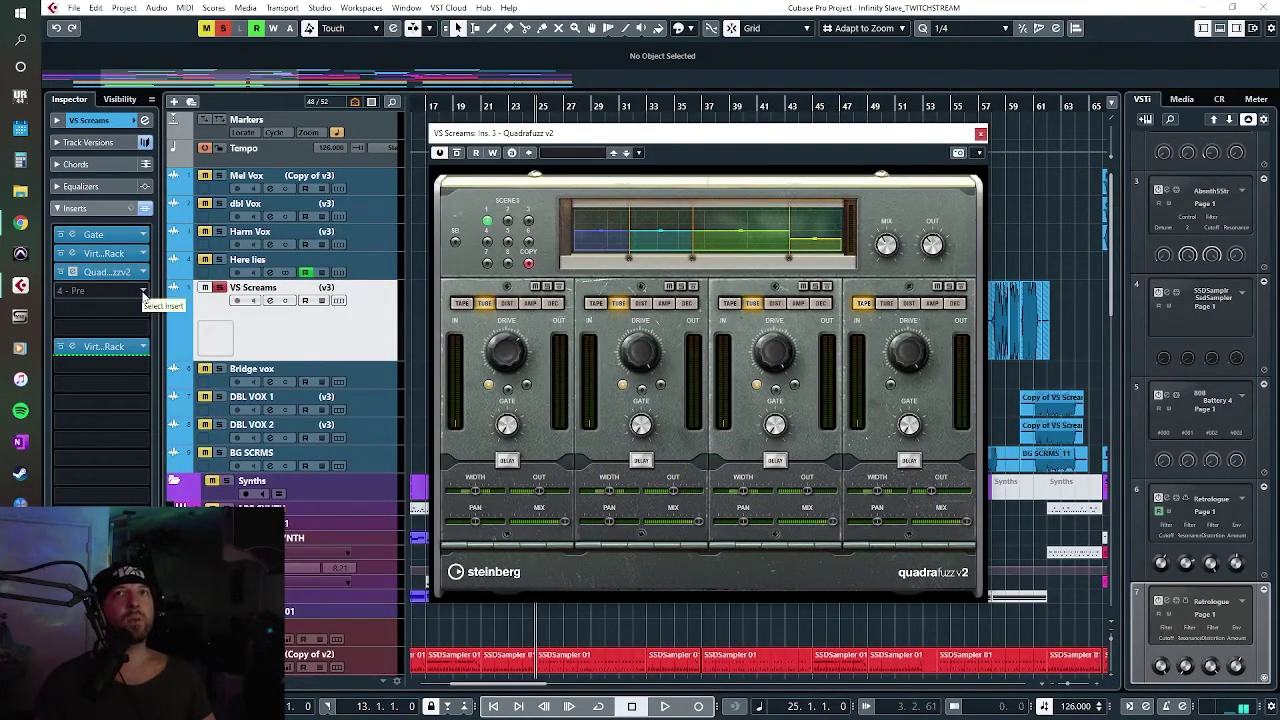
{"action": "left_click", "coordinate": [144, 293]}
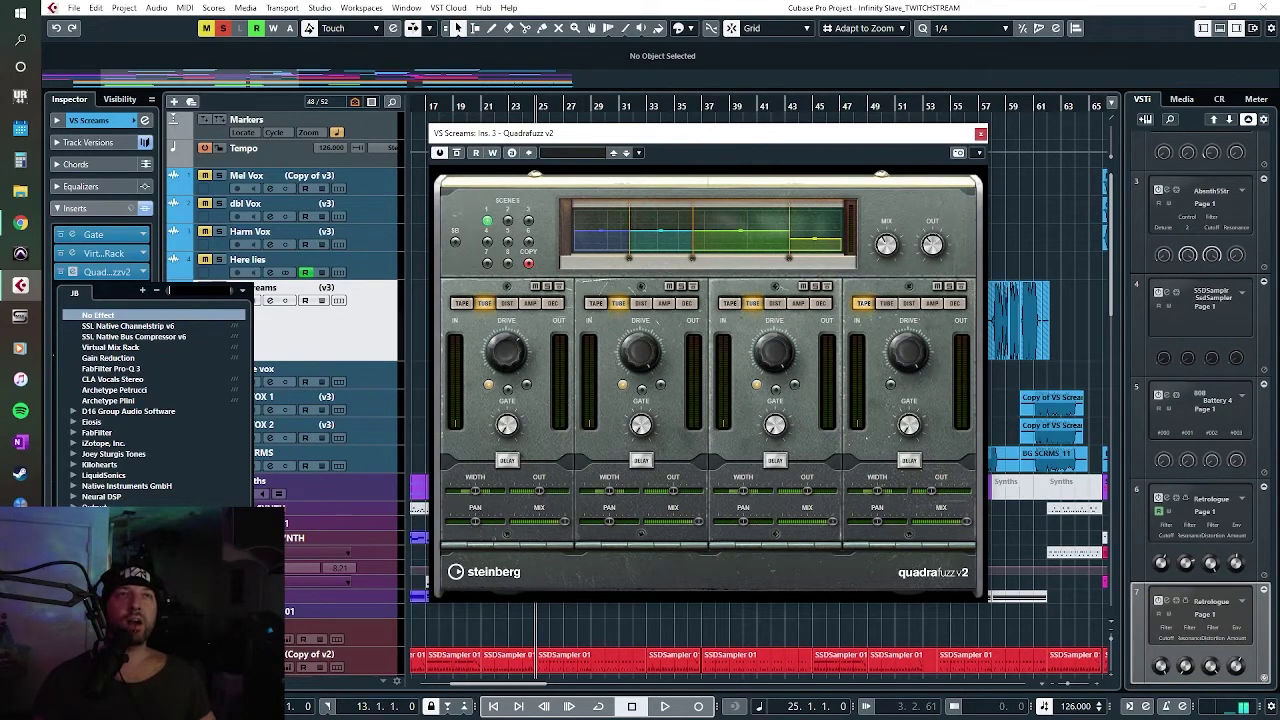
{"action": "left_click", "coordinate": [168, 290]}
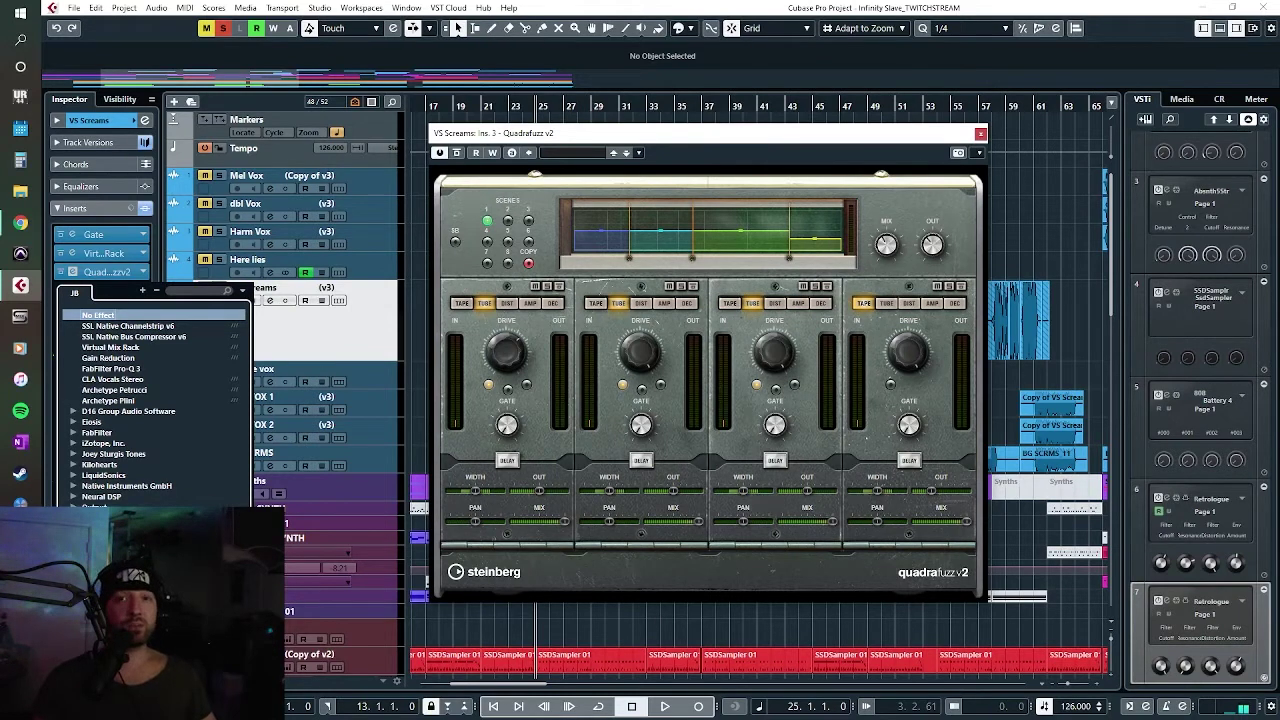
{"action": "key", "text": "Escape"}
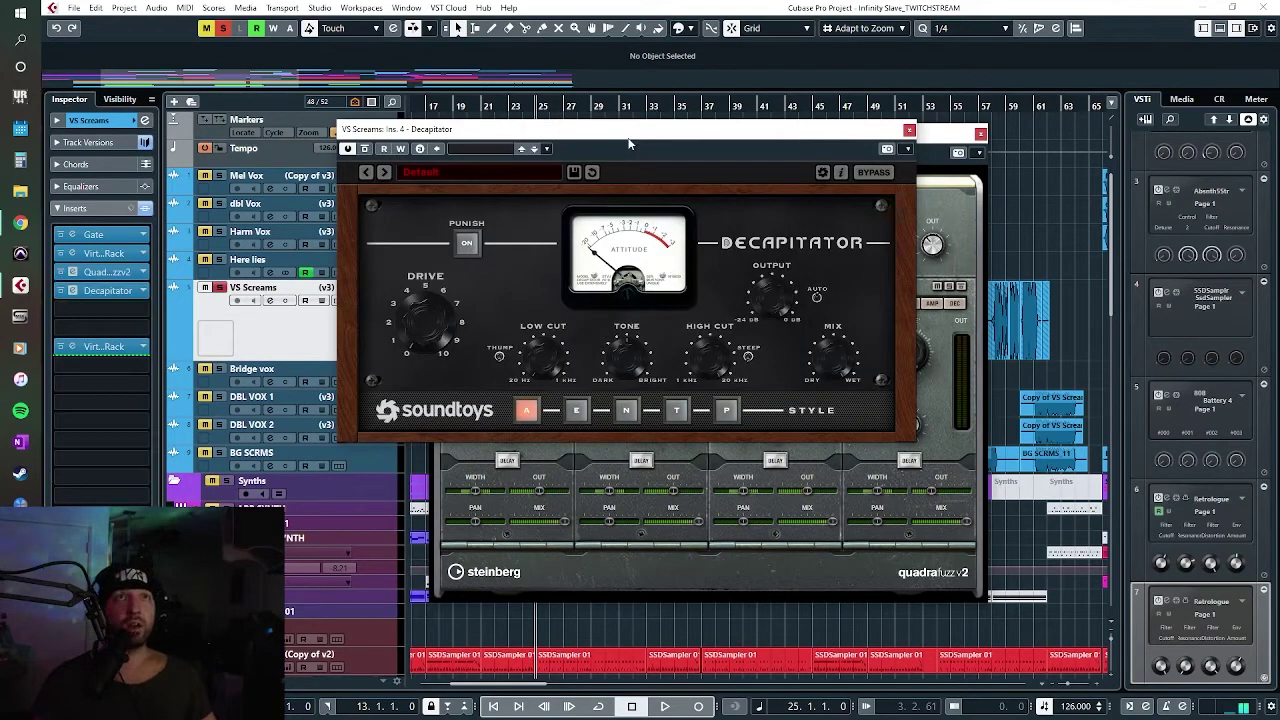
Step: Arrange the Decapitator and Quadrafuzz v2 windows for comparison and deactivate Quadrafuzz v2
{"action": "left_click_drag", "start_coordinate": [628, 144], "coordinate": [711, 232]}
{"action": "left_click_drag", "start_coordinate": [749, 153], "coordinate": [915, 150]}
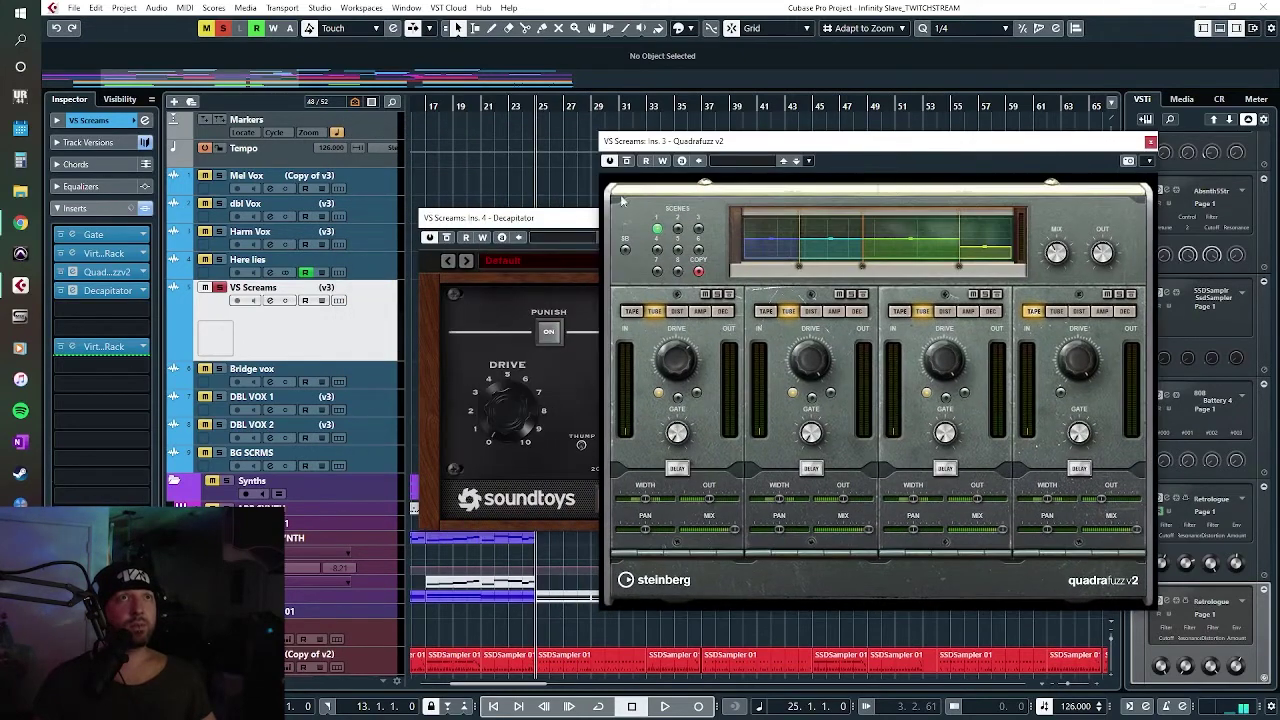
{"action": "left_click_drag", "start_coordinate": [578, 224], "coordinate": [569, 228]}
{"action": "left_click", "coordinate": [596, 164]}
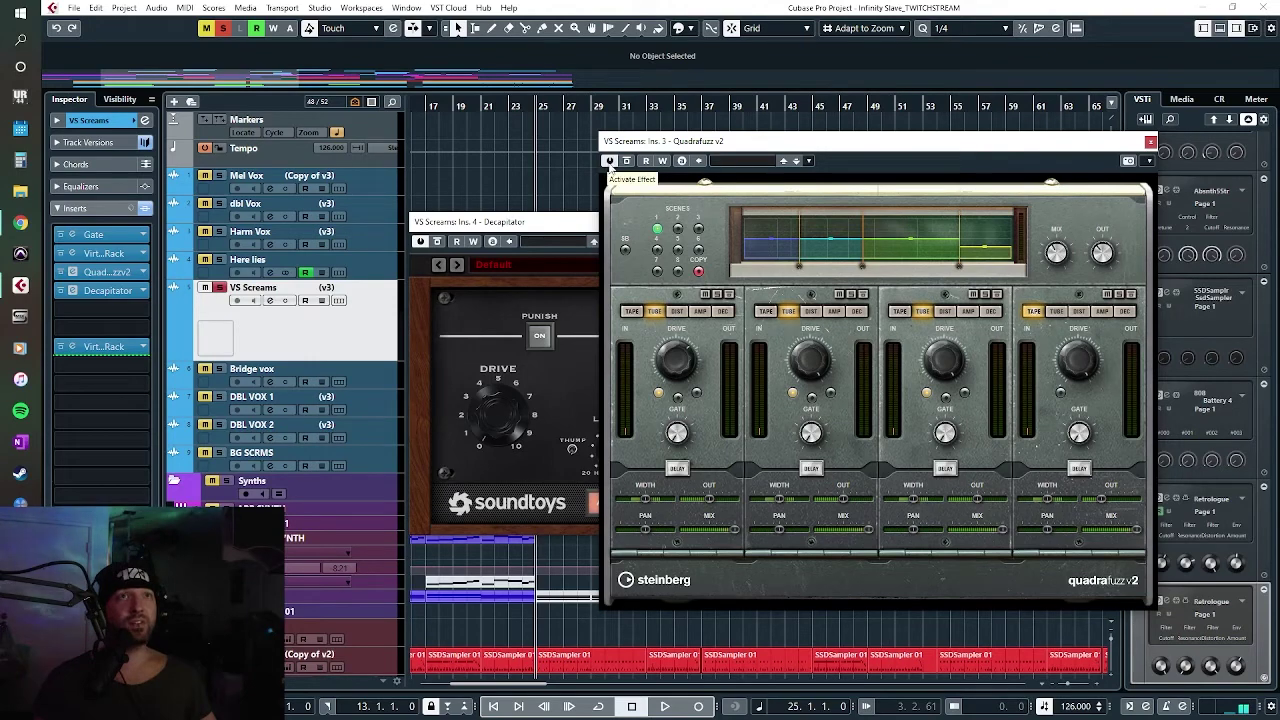
{"action": "left_click", "coordinate": [550, 221]}
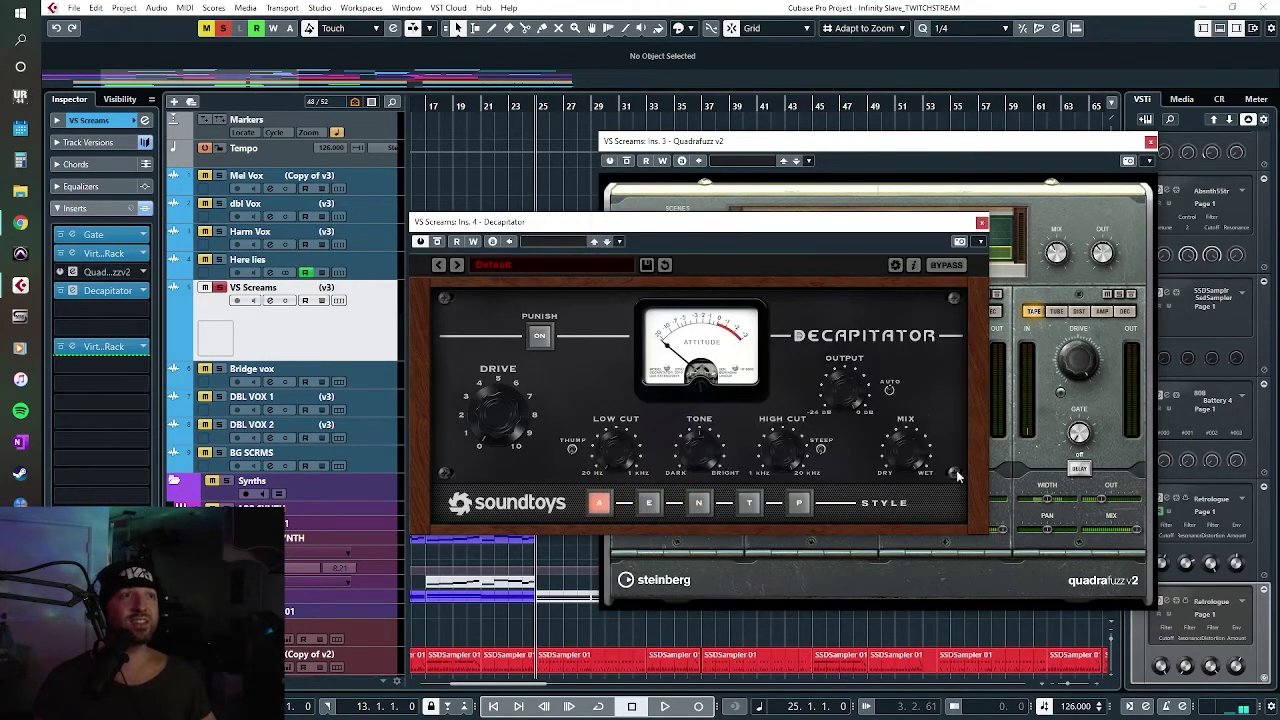
Step: Play VS Screams from bar 25, adjust Decapitator's Drive, and deactivate Decapitator
{"action": "key", "text": "space"}
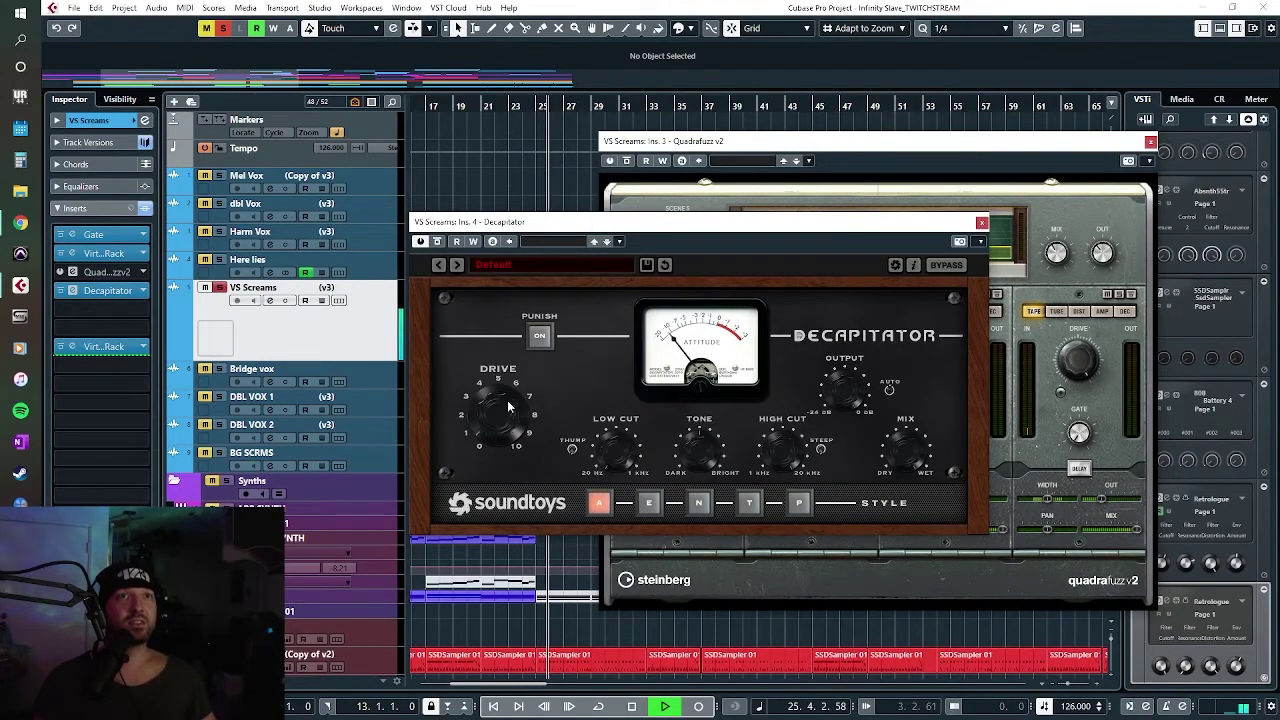
{"action": "left_click_drag", "start_coordinate": [509, 405], "coordinate": [509, 425]}
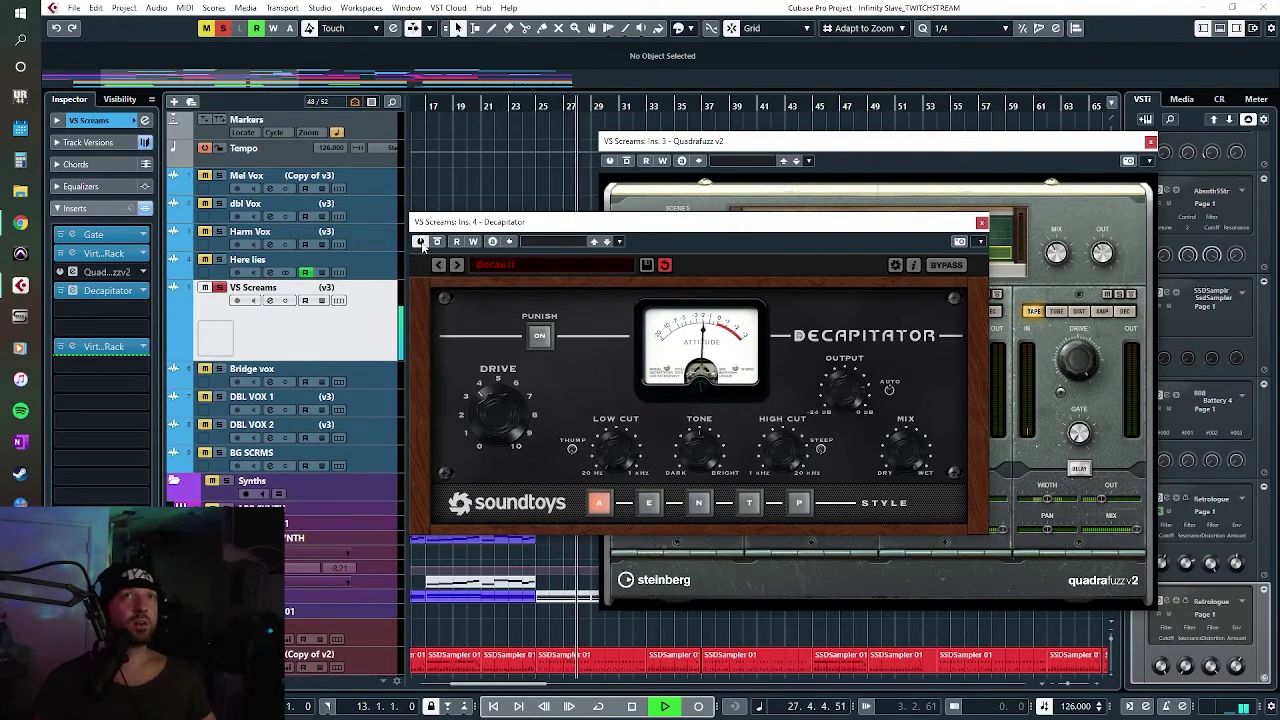
{"action": "left_click_drag", "start_coordinate": [430, 222], "coordinate": [305, 251]}
Step: Switch Quadrafuzz v2 on and back off during playback to compare its distortion, and stop playback
{"action": "left_click", "coordinate": [716, 152]}
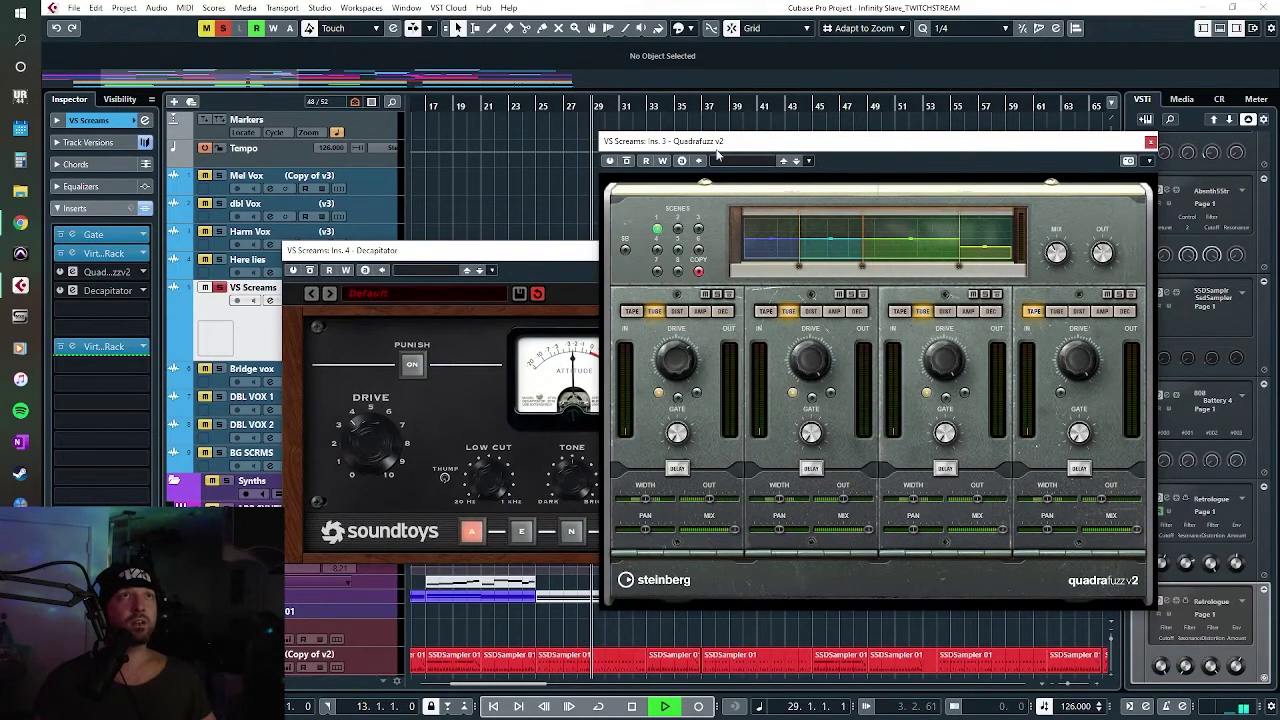
{"action": "left_click", "coordinate": [609, 161]}
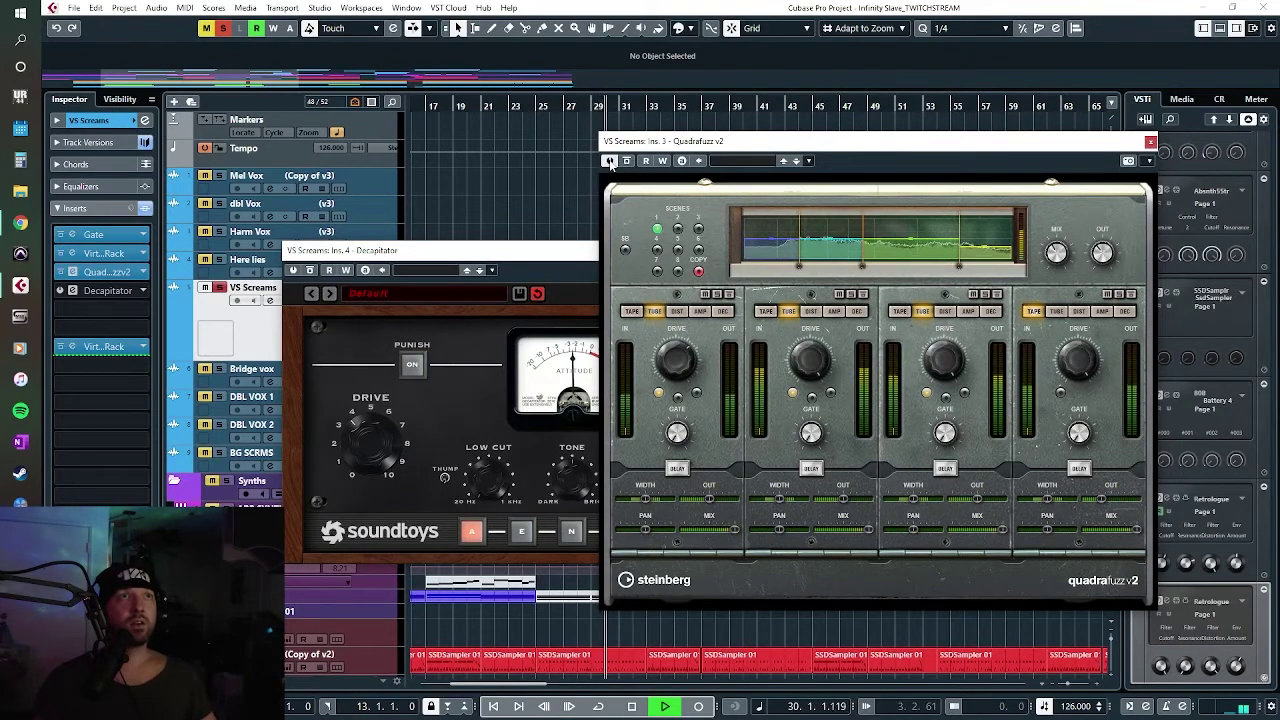
{"action": "key", "text": "space"}
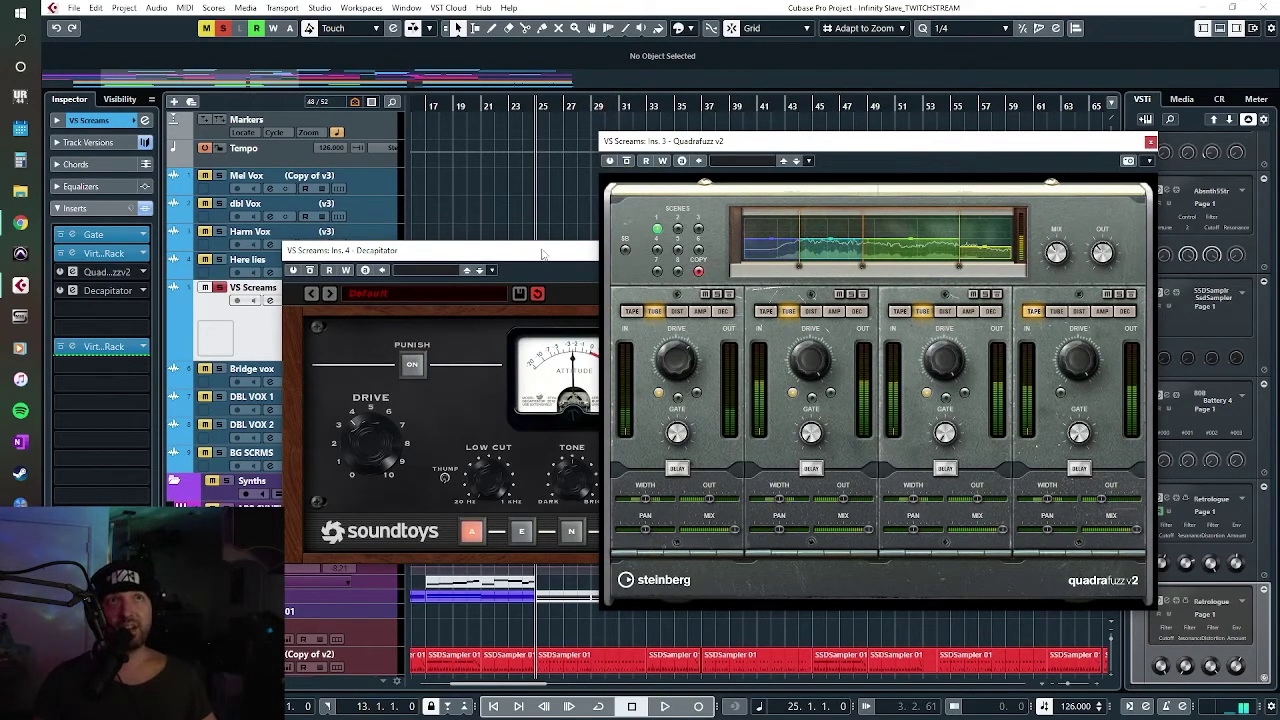
Step: Reposition Decapitator next to Quadrafuzz v2 and replay VS Screams from bar 25 with both distortion plug-ins deactivated
{"action": "left_click_drag", "start_coordinate": [543, 253], "coordinate": [661, 252]}
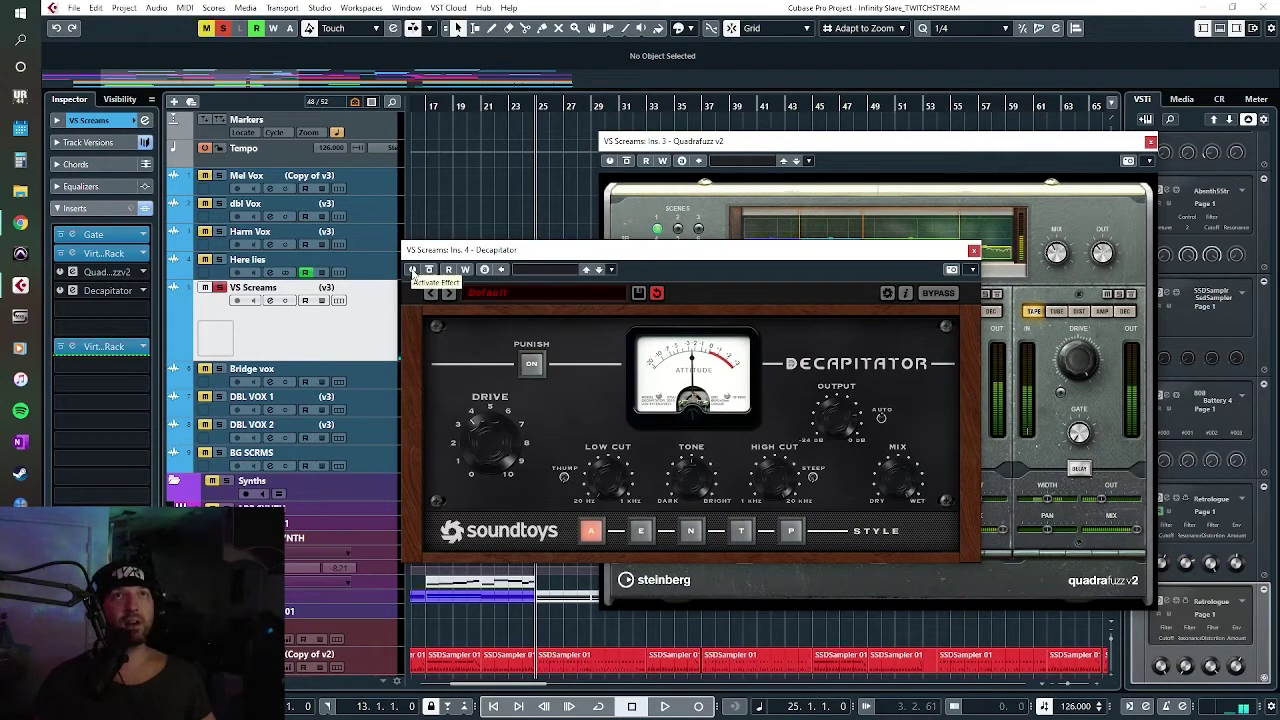
{"action": "left_click_drag", "start_coordinate": [692, 261], "coordinate": [666, 253]}
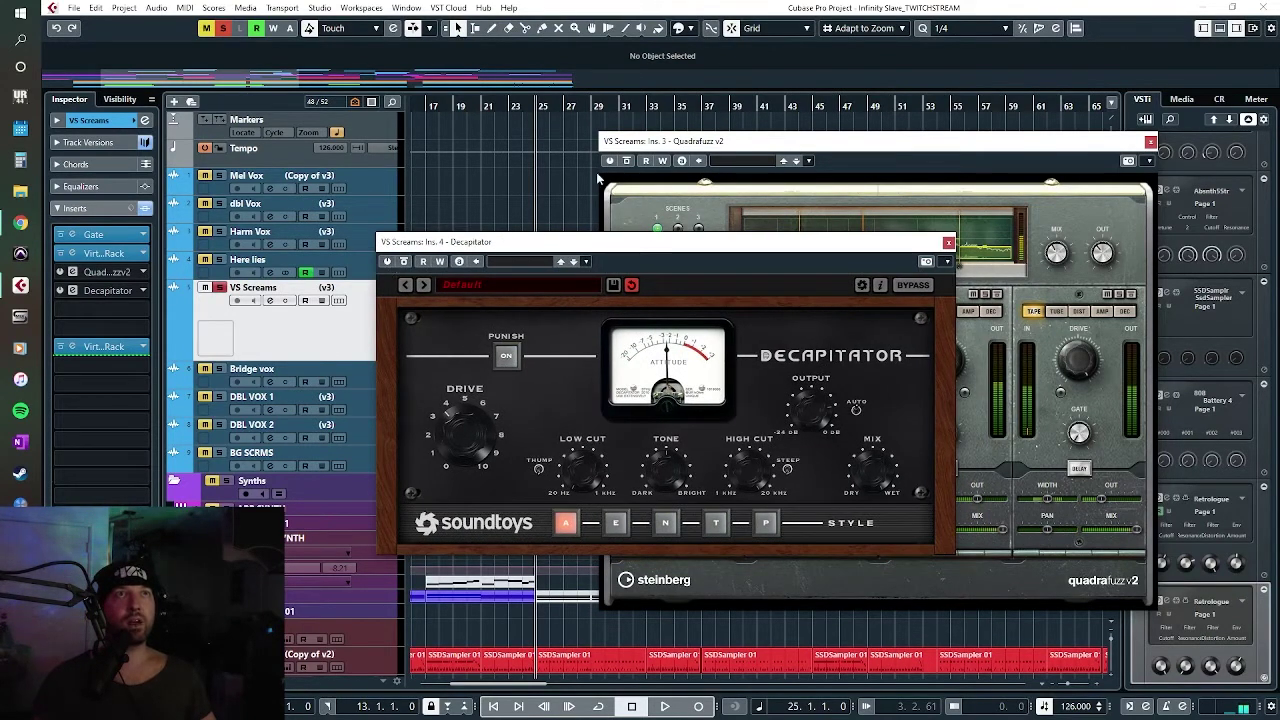
{"action": "left_click", "coordinate": [610, 163]}
{"action": "key", "text": "space"}
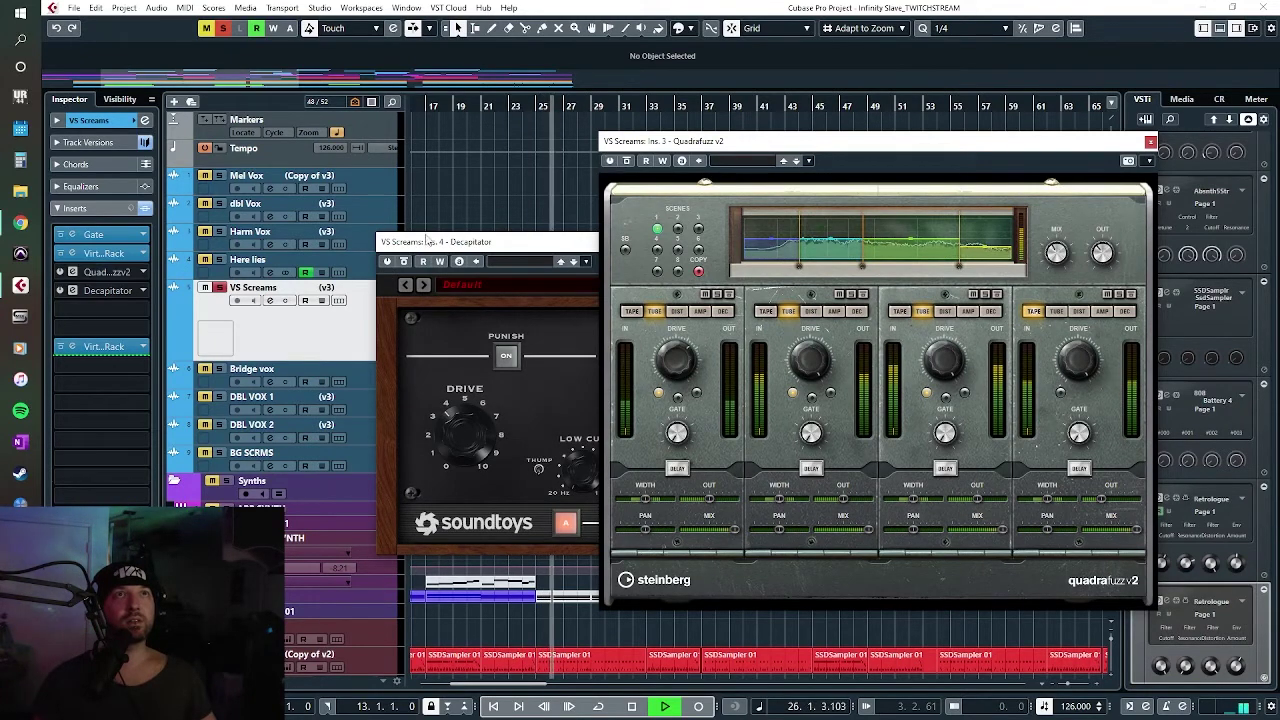
Step: Audition Decapitator on VS Screams with its Style set to E, stop playback, and deactivate Decapitator
{"action": "left_click", "coordinate": [645, 248]}
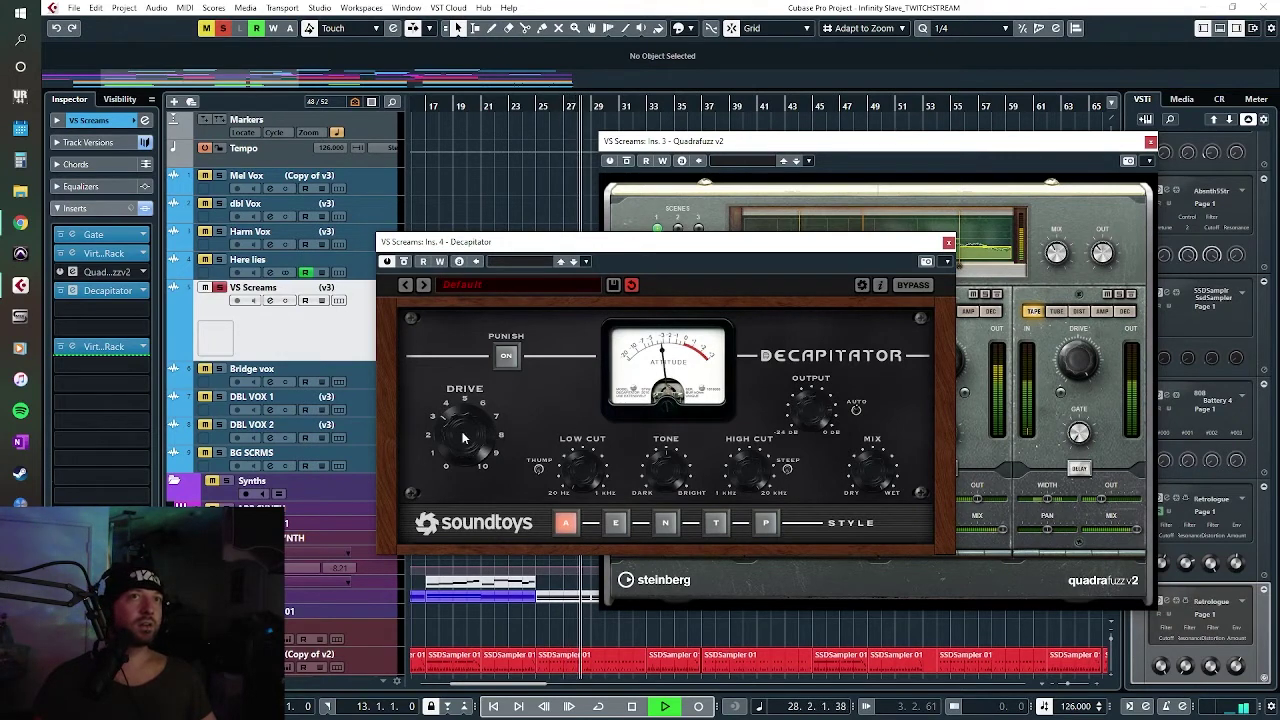
{"action": "left_click", "coordinate": [617, 523]}
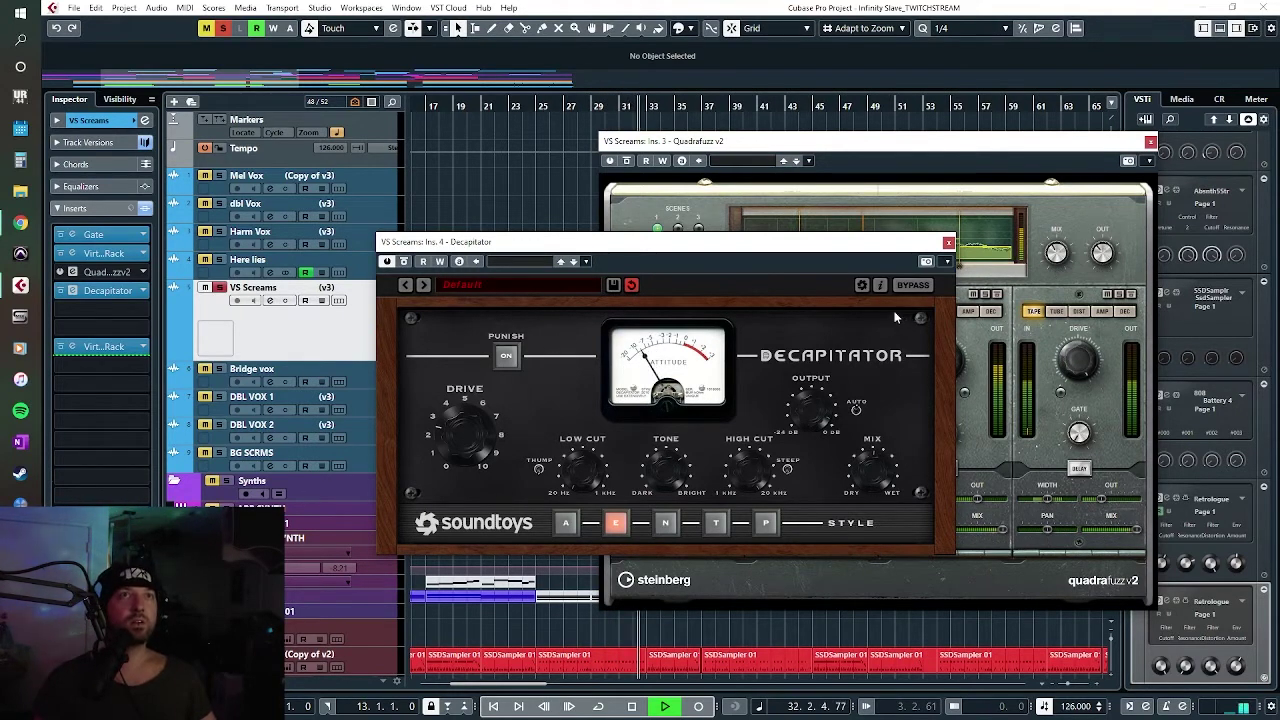
{"action": "key", "text": "space"}
{"action": "left_click", "coordinate": [386, 262]}
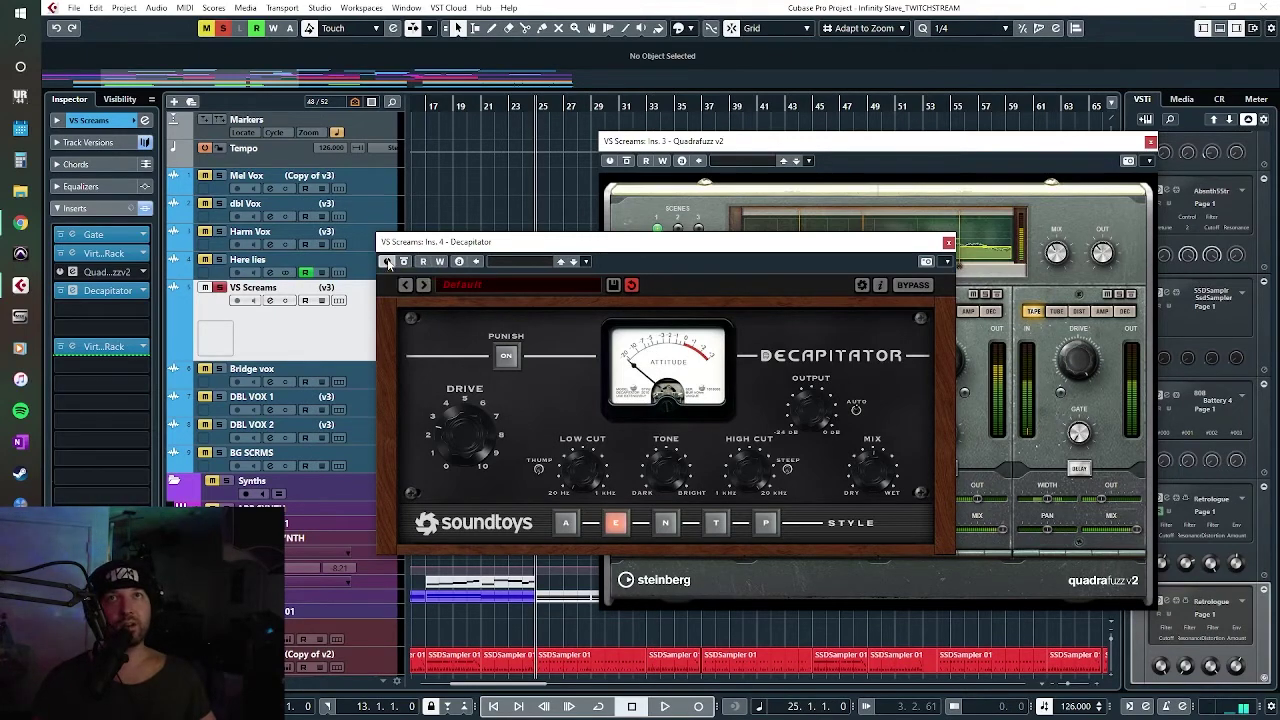
Step: Close Decapitator and remove it from the VS Screams inserts, discarding its changes
{"action": "left_click", "coordinate": [948, 243]}
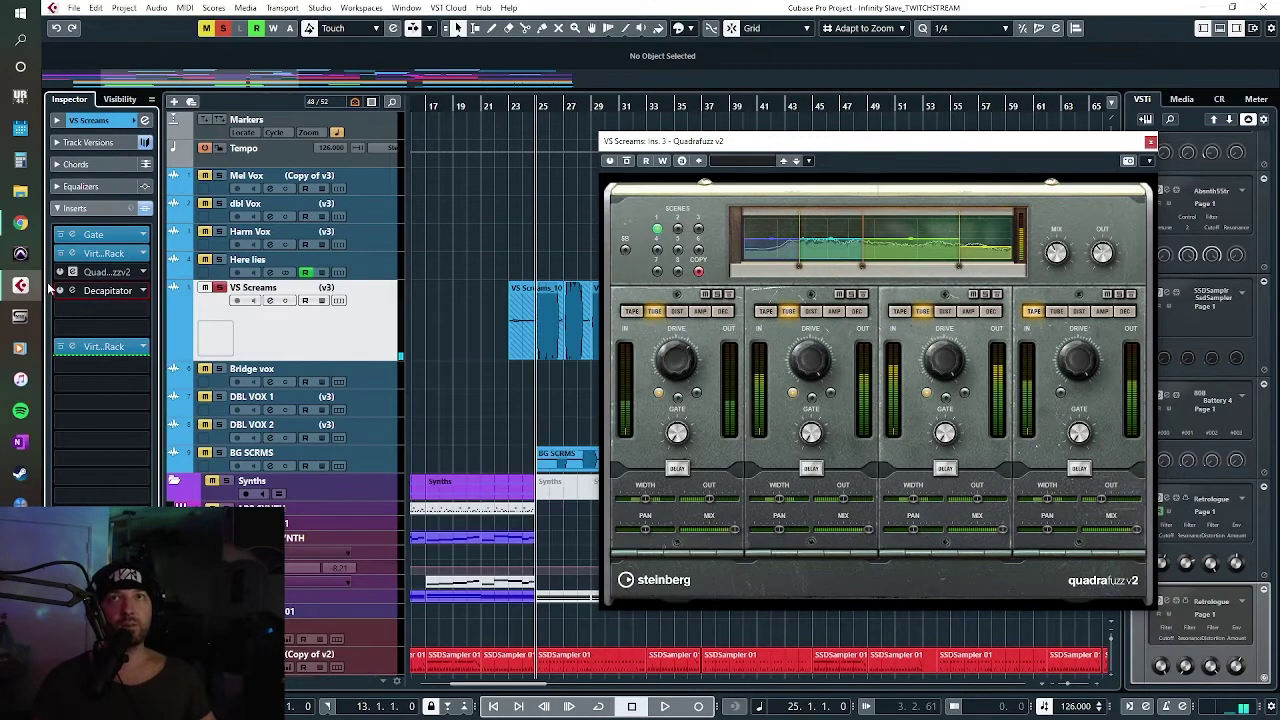
{"action": "left_click", "coordinate": [143, 290]}
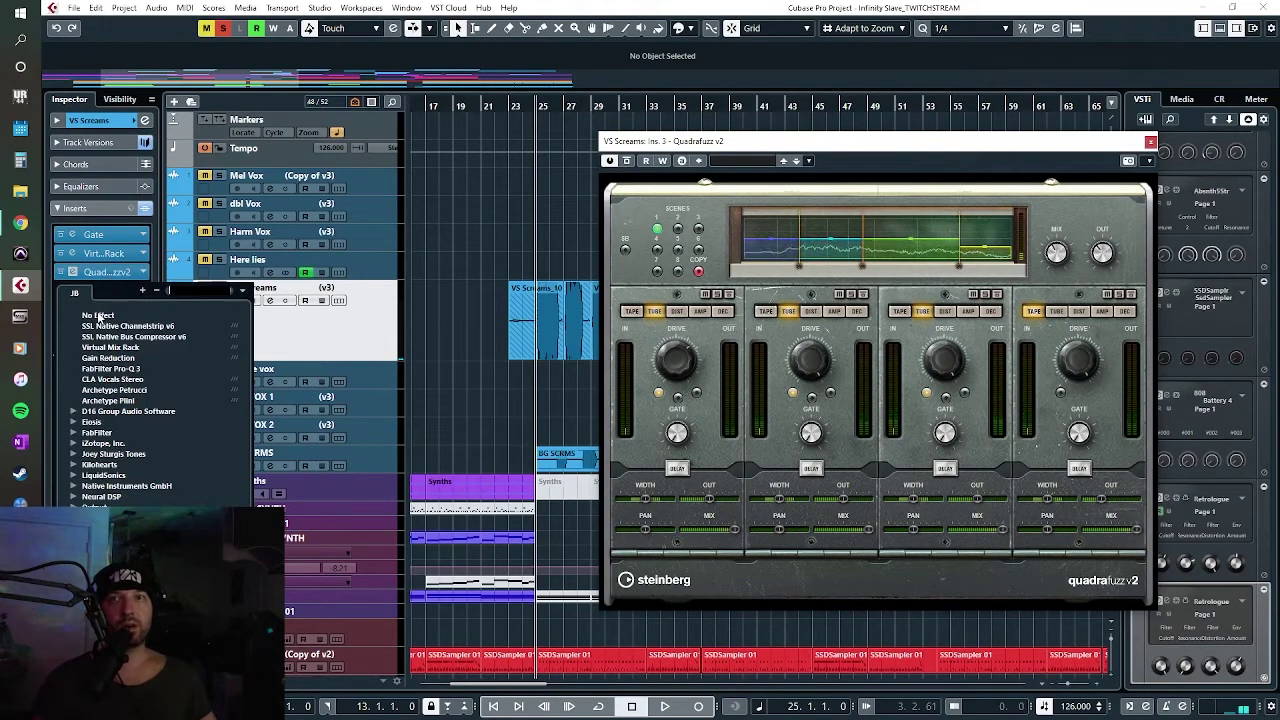
{"action": "left_click", "coordinate": [98, 315]}
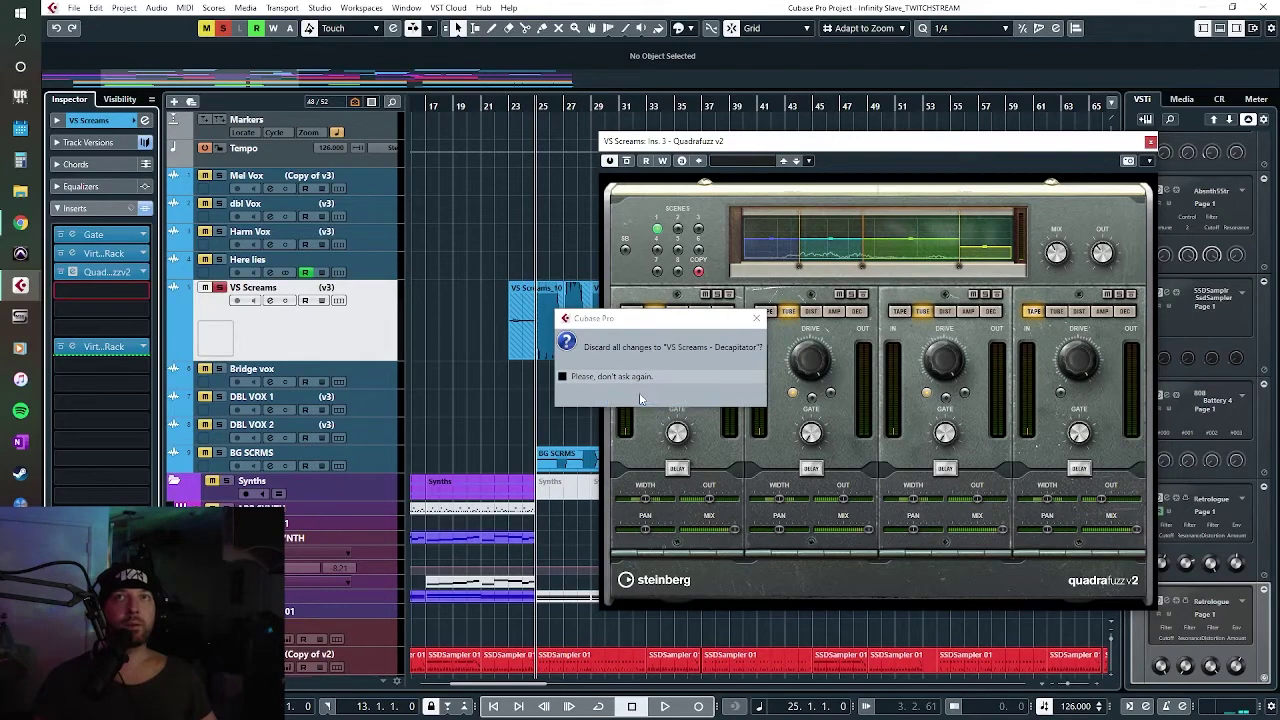
{"action": "left_click", "coordinate": [641, 398]}
Step: Reposition the Quadrafuzz v2 window, switch the plug-in off and back on, and close it
{"action": "left_click_drag", "start_coordinate": [843, 151], "coordinate": [683, 139]}
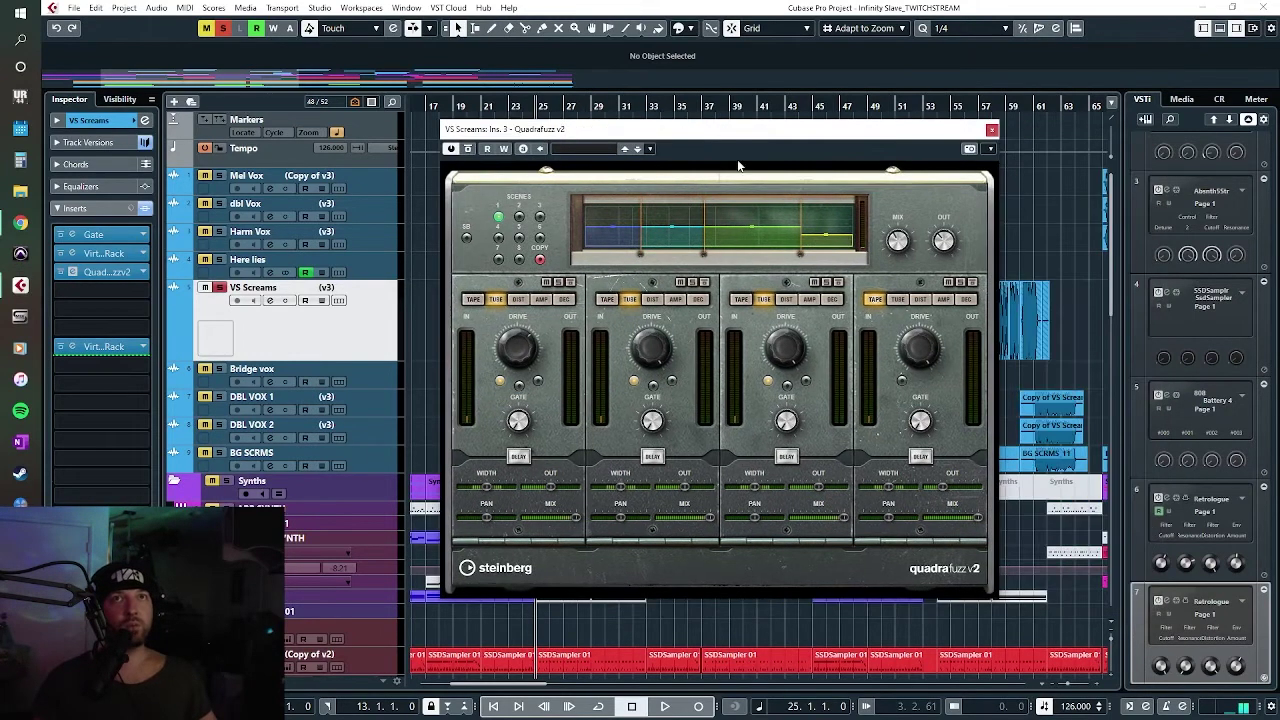
{"action": "left_click", "coordinate": [451, 148]}
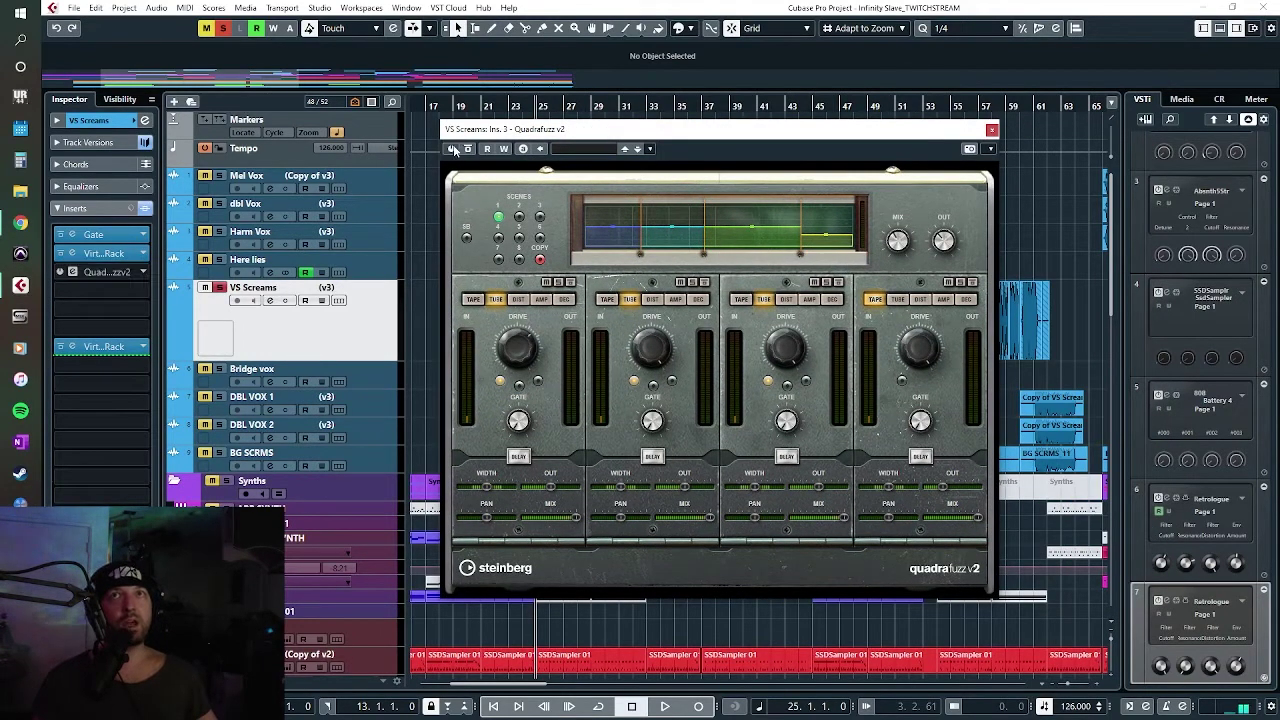
{"action": "left_click", "coordinate": [451, 148]}
{"action": "left_click", "coordinate": [992, 129]}
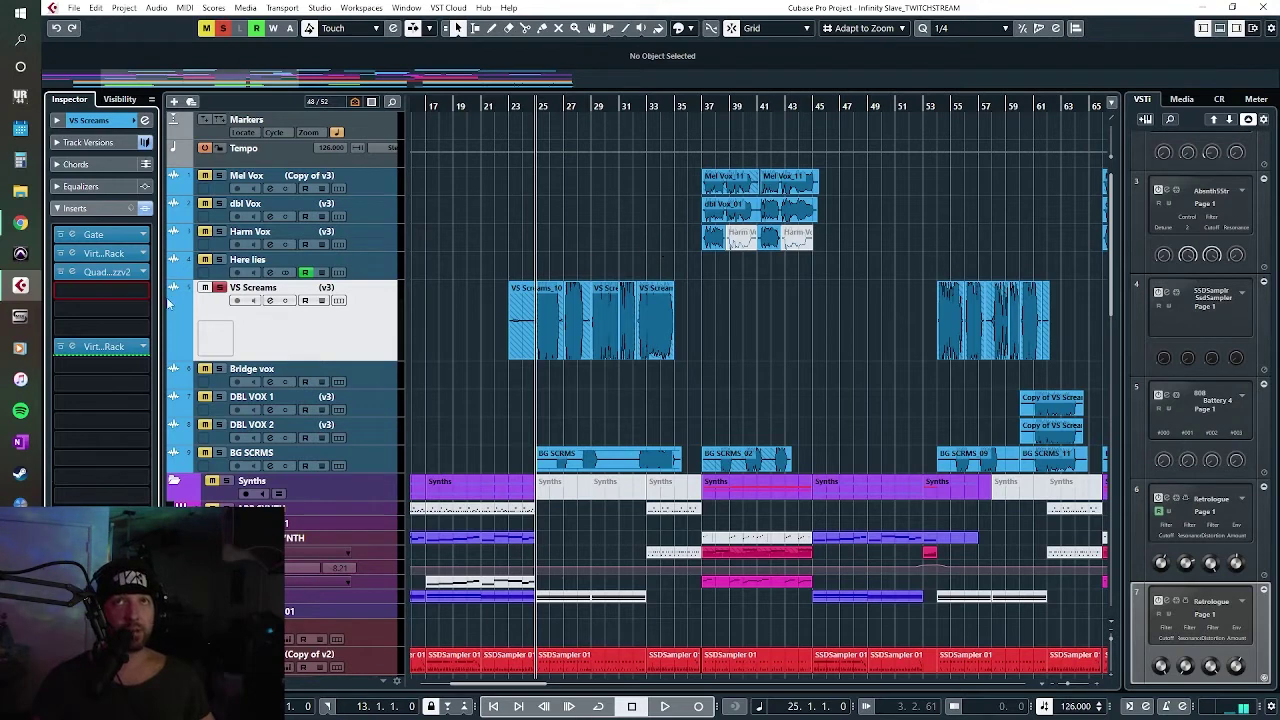
Step: Load FabFilter Saturn in the fourth insert slot of VS Screams and bypass Quadrafuzz v2 for comparison
{"action": "left_click", "coordinate": [143, 290]}
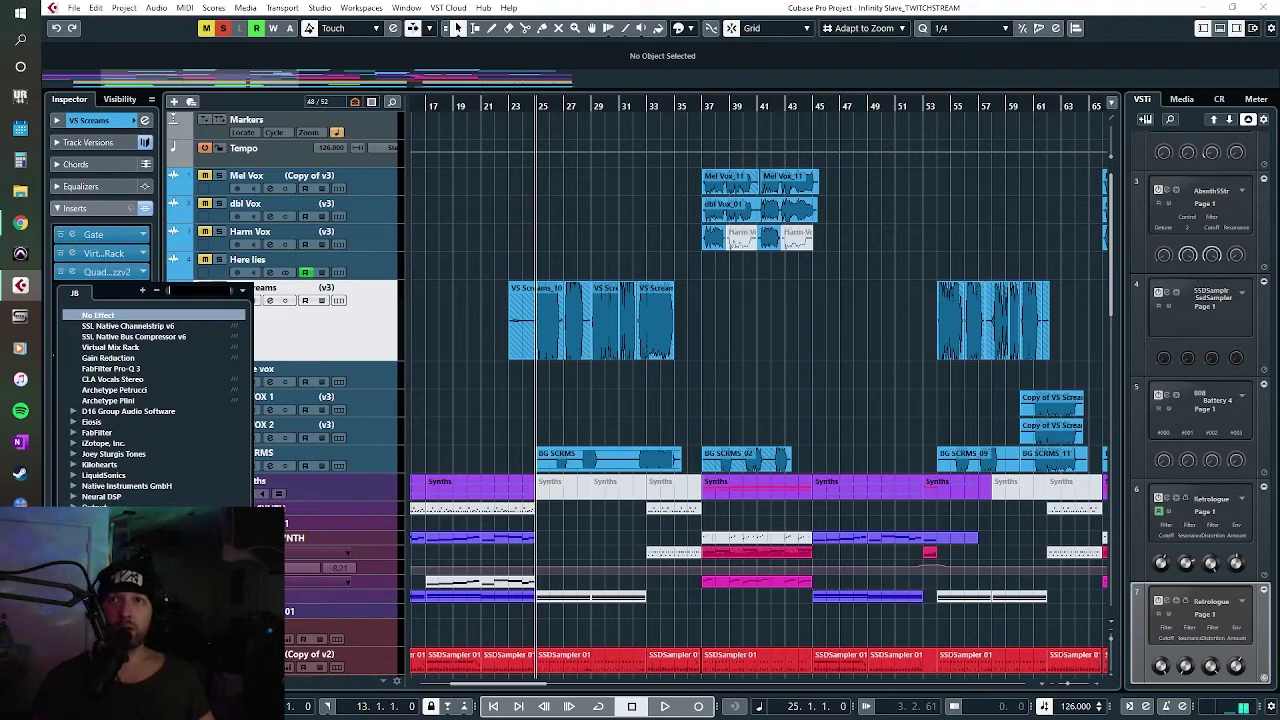
{"action": "left_click", "coordinate": [73, 433]}
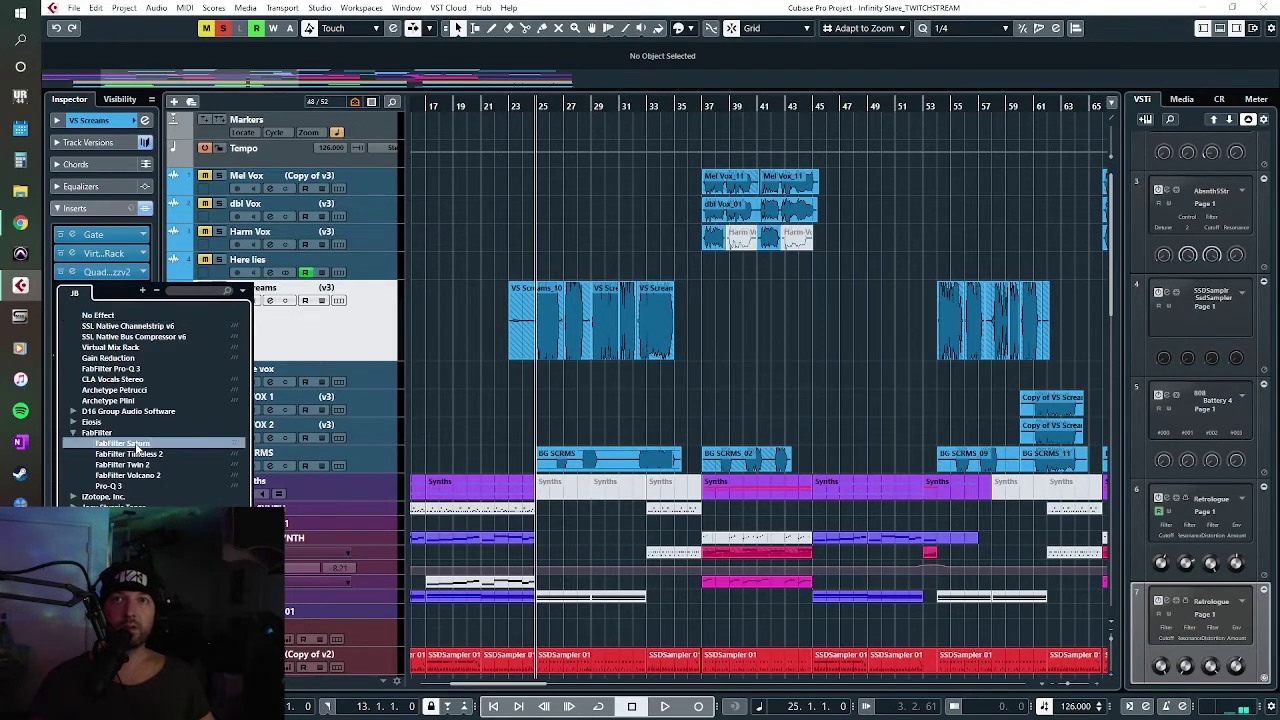
{"action": "left_click", "coordinate": [130, 444]}
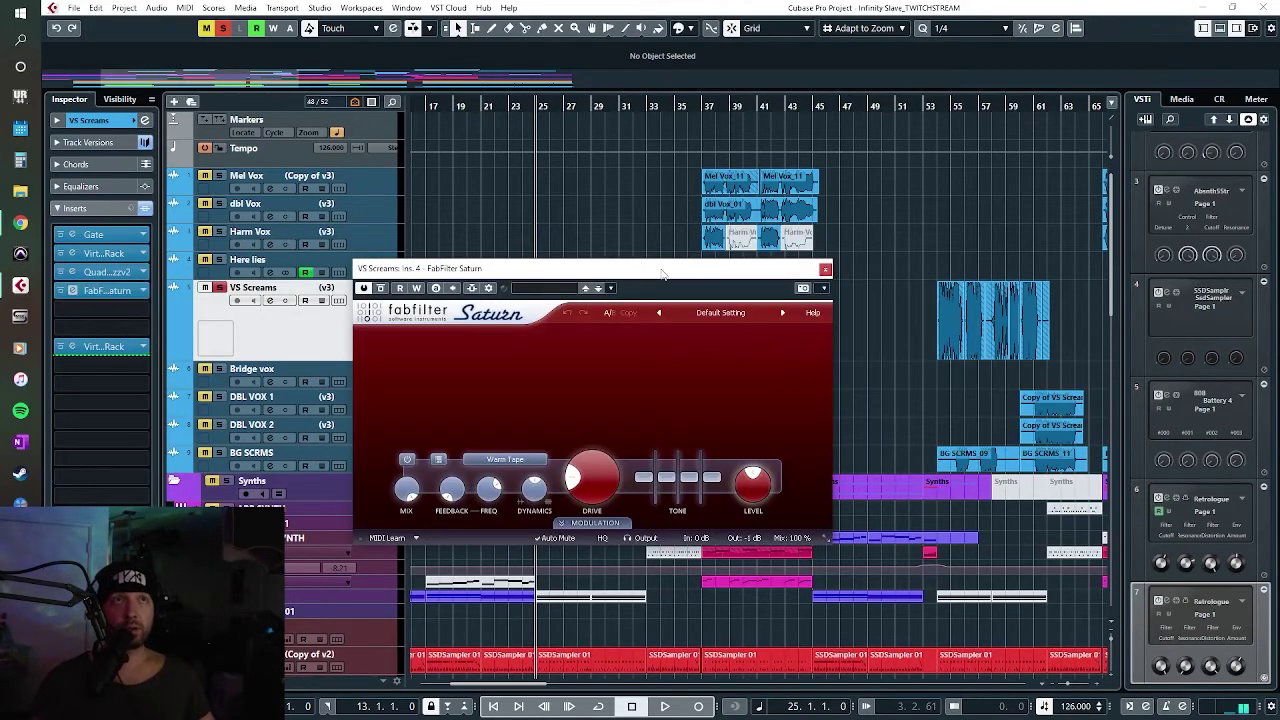
{"action": "left_click_drag", "start_coordinate": [662, 272], "coordinate": [922, 240]}
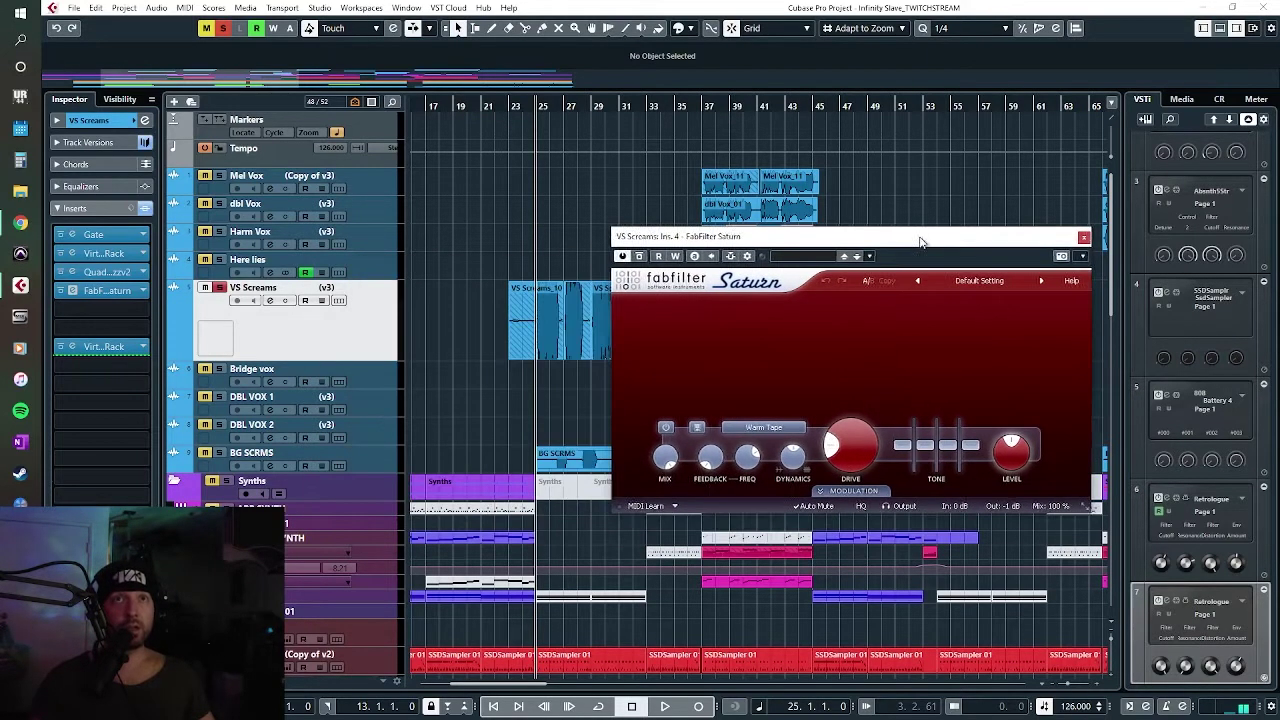
{"action": "left_click", "coordinate": [61, 269]}
{"action": "left_click_drag", "start_coordinate": [906, 240], "coordinate": [718, 206]}
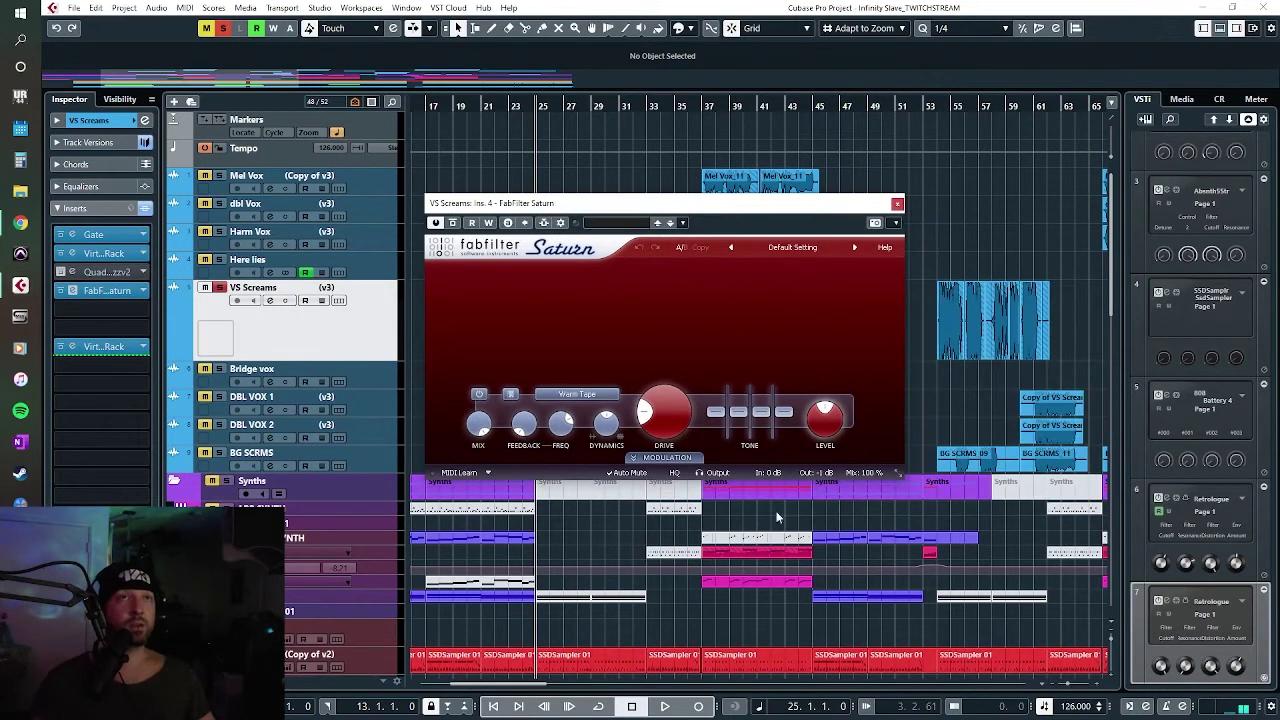
Step: Play VS Screams from bar 25, raise Saturn's Drive to about 53%, and slightly boost its highest tone band
{"action": "key", "text": "space"}
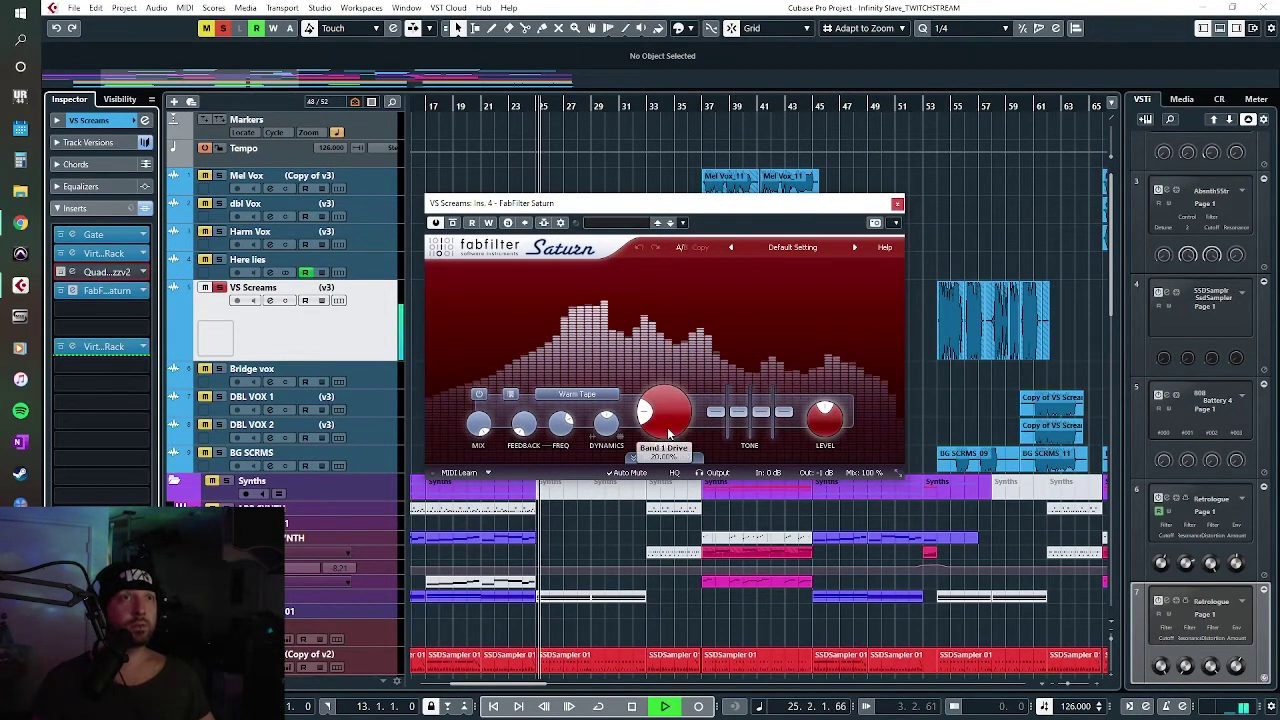
{"action": "left_click_drag", "start_coordinate": [664, 410], "coordinate": [689, 362]}
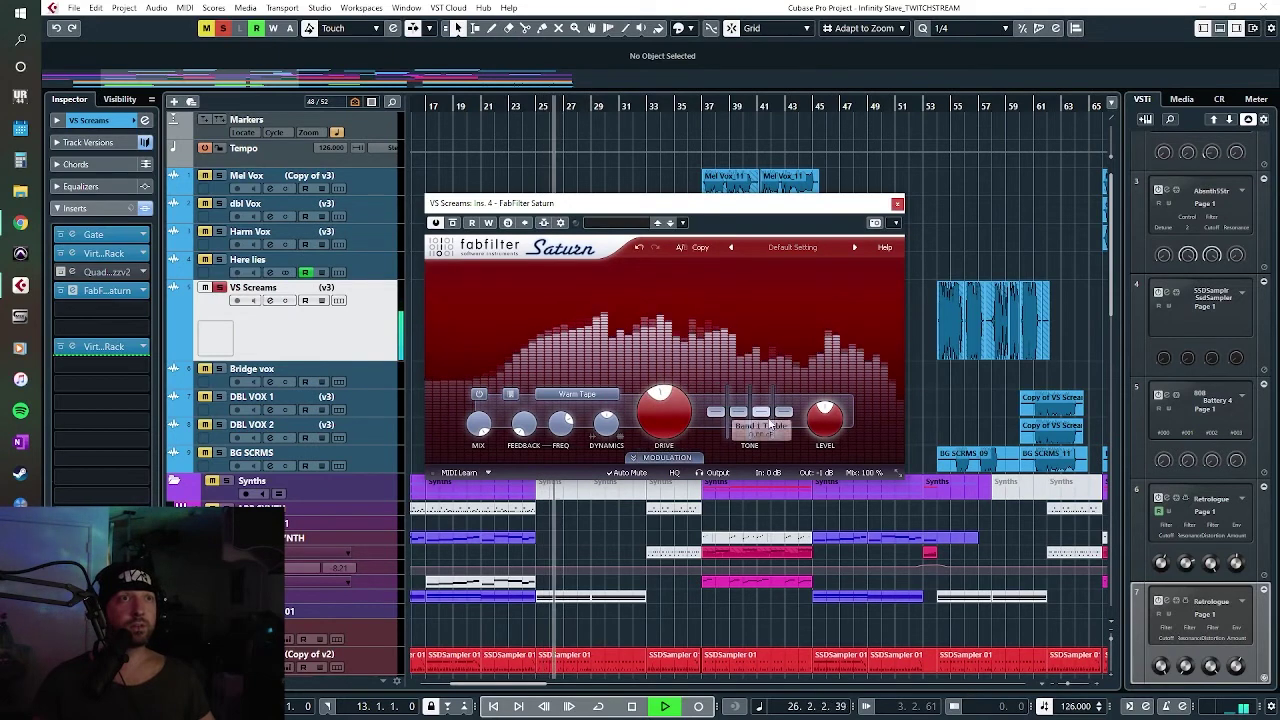
{"action": "left_click_drag", "start_coordinate": [784, 411], "coordinate": [784, 406]}
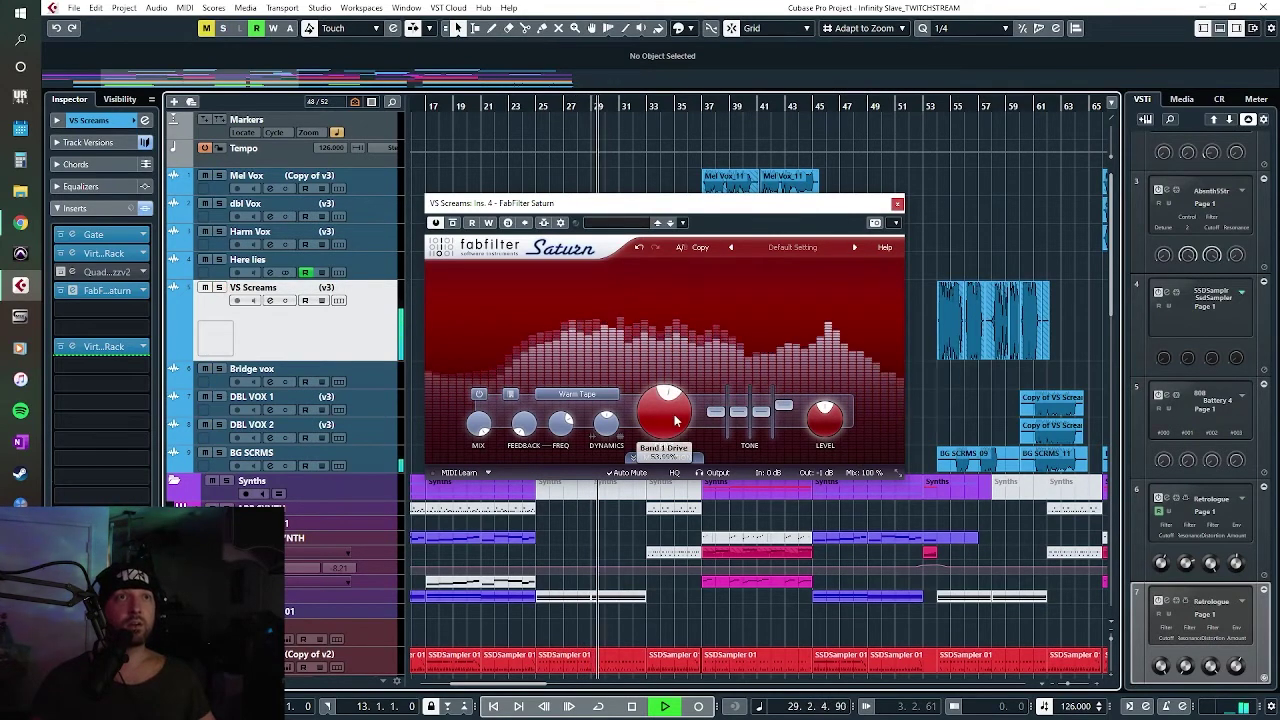
{"action": "mouse_move", "coordinate": [677, 418]}
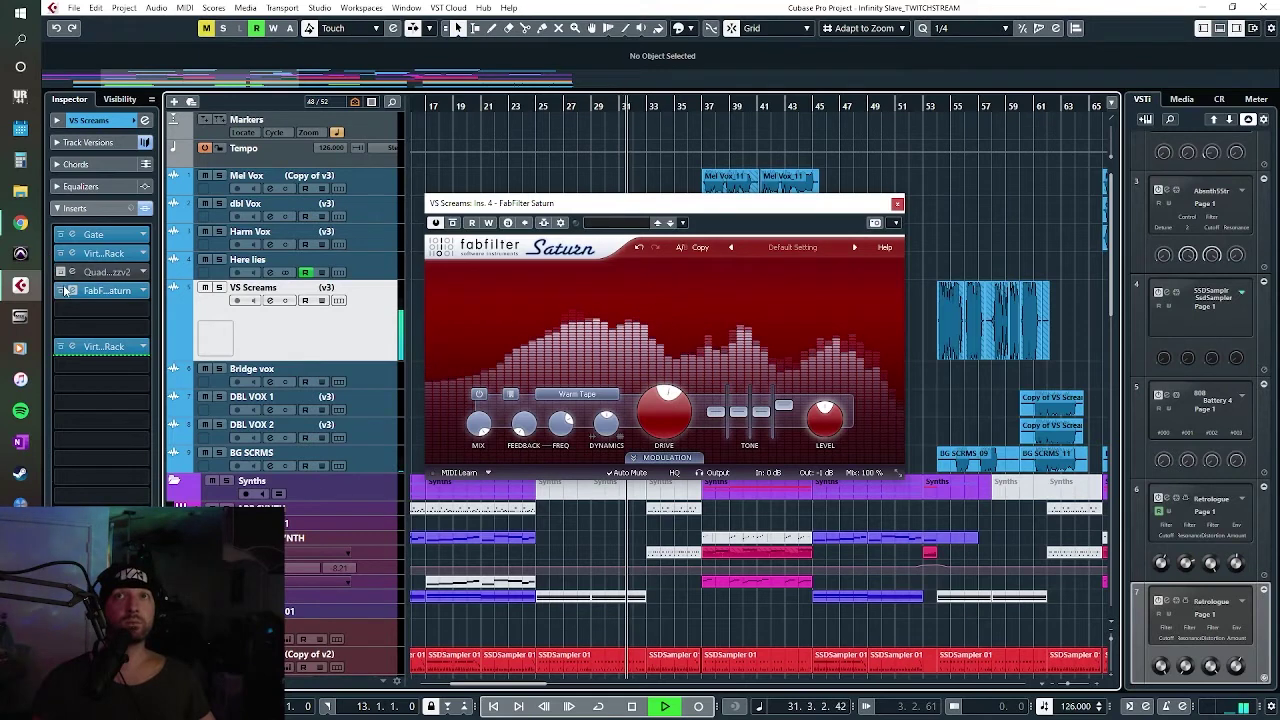
Step: Bypass Saturn during playback, set the VS Screams fader to -0.78, and stop playback
{"action": "left_click", "coordinate": [453, 223]}
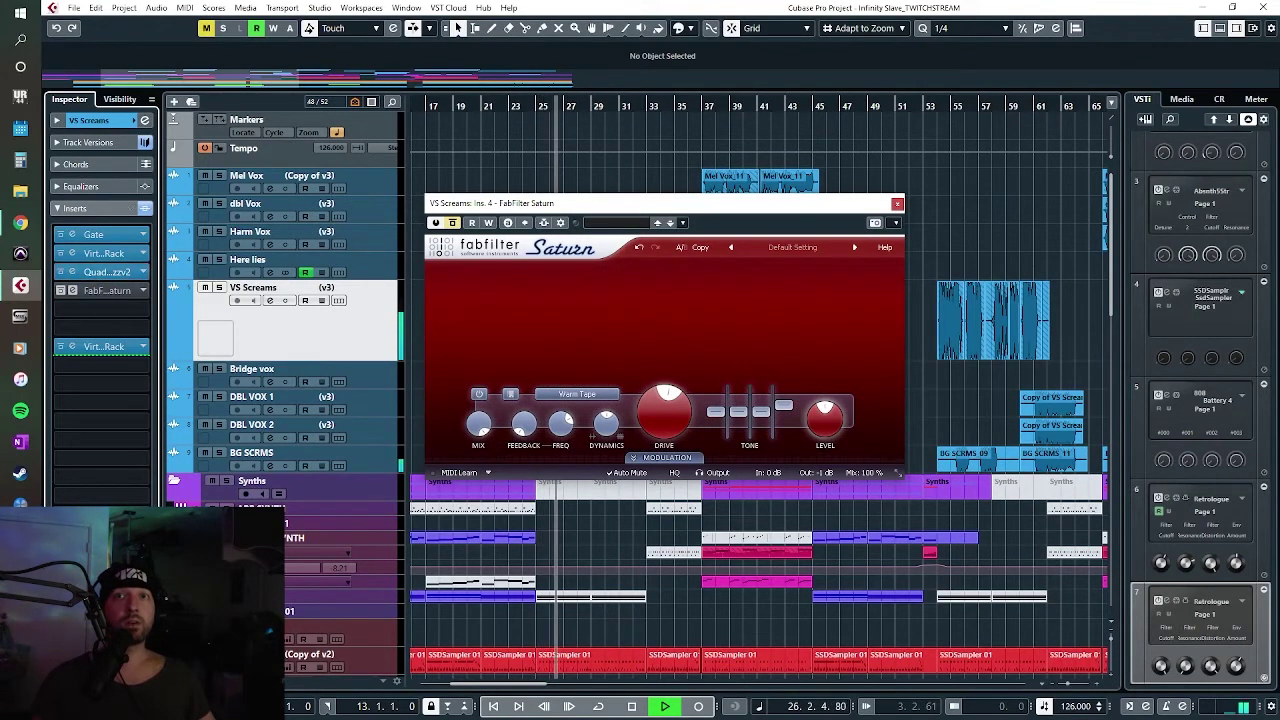
{"action": "left_click", "coordinate": [90, 470]}
{"action": "left_click_drag", "start_coordinate": [84, 372], "coordinate": [88, 370]}
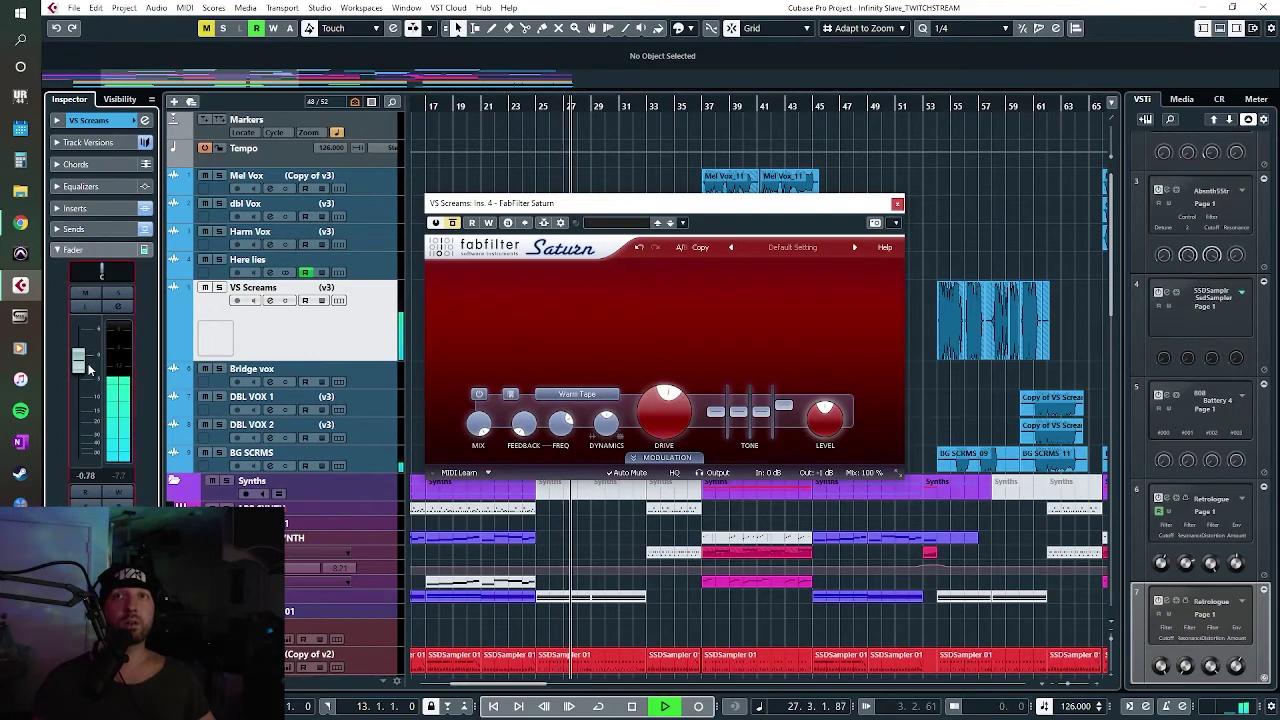
{"action": "key", "text": "space"}
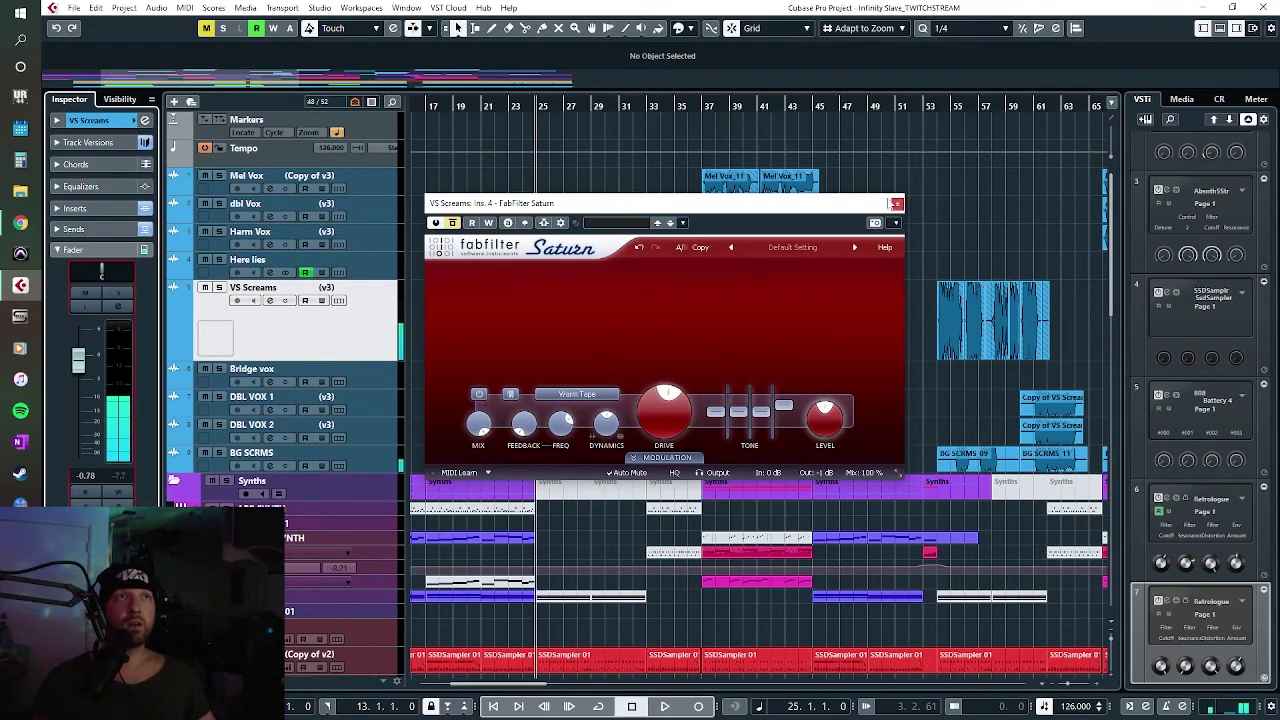
Step: Close FabFilter Saturn and remove it from the VS Screams inserts, discarding its changes
{"action": "left_click", "coordinate": [898, 205]}
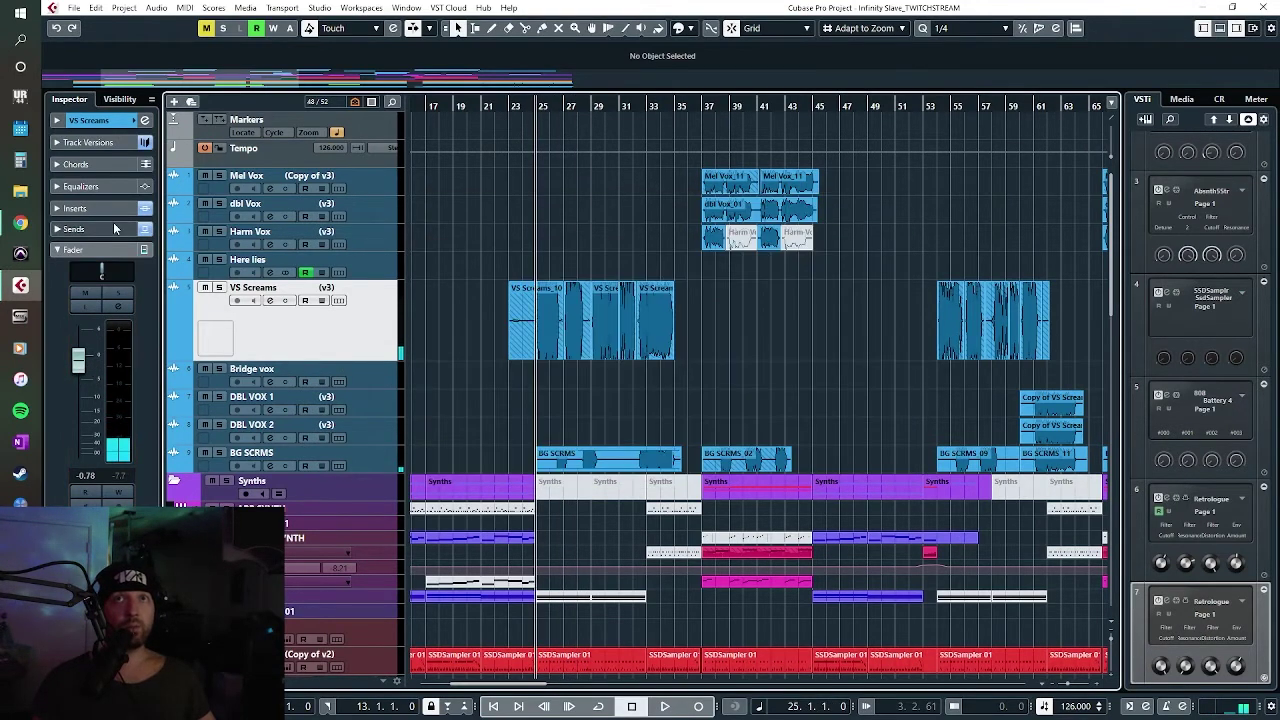
{"action": "left_click", "coordinate": [89, 210]}
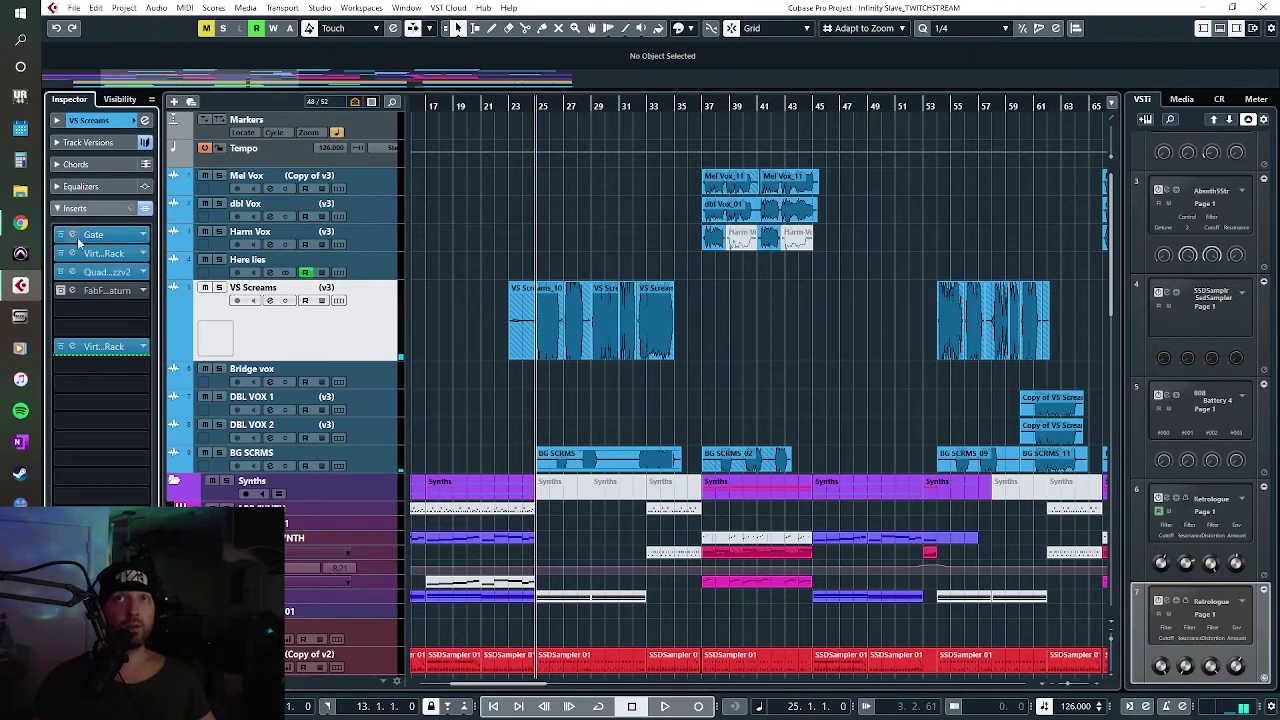
{"action": "left_click", "coordinate": [143, 290]}
{"action": "left_click", "coordinate": [104, 316]}
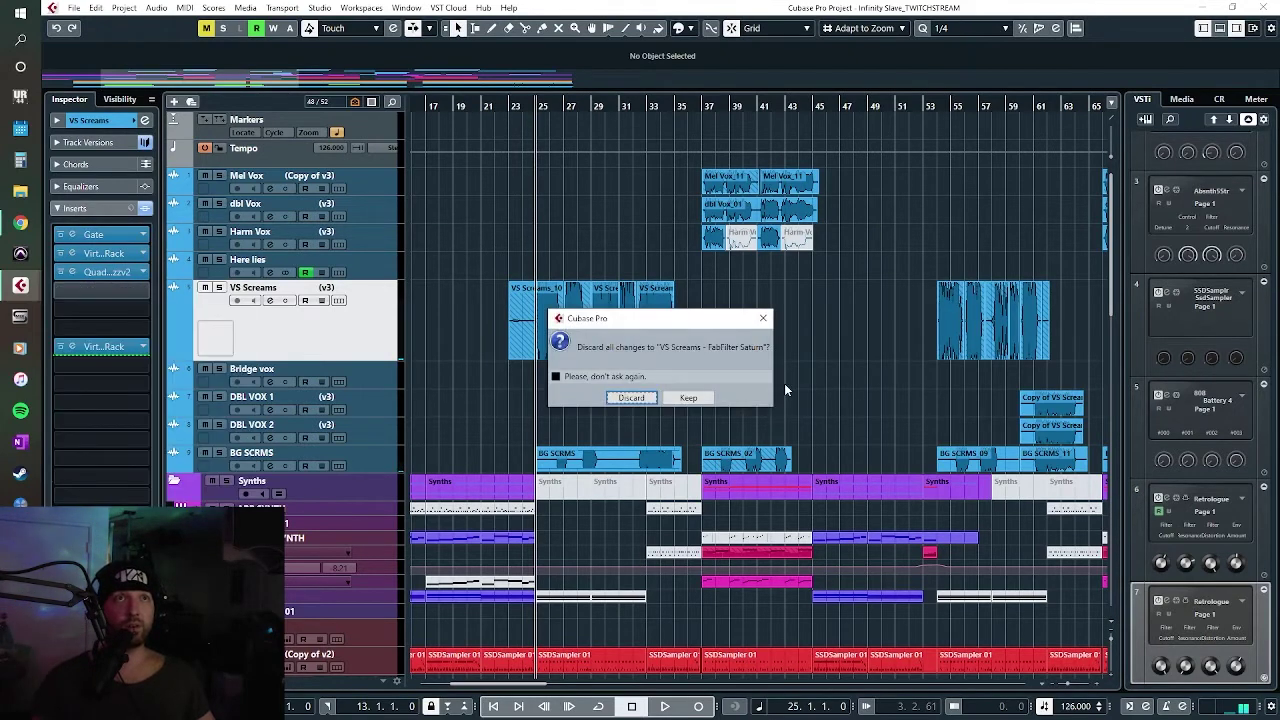
{"action": "left_click", "coordinate": [629, 398]}
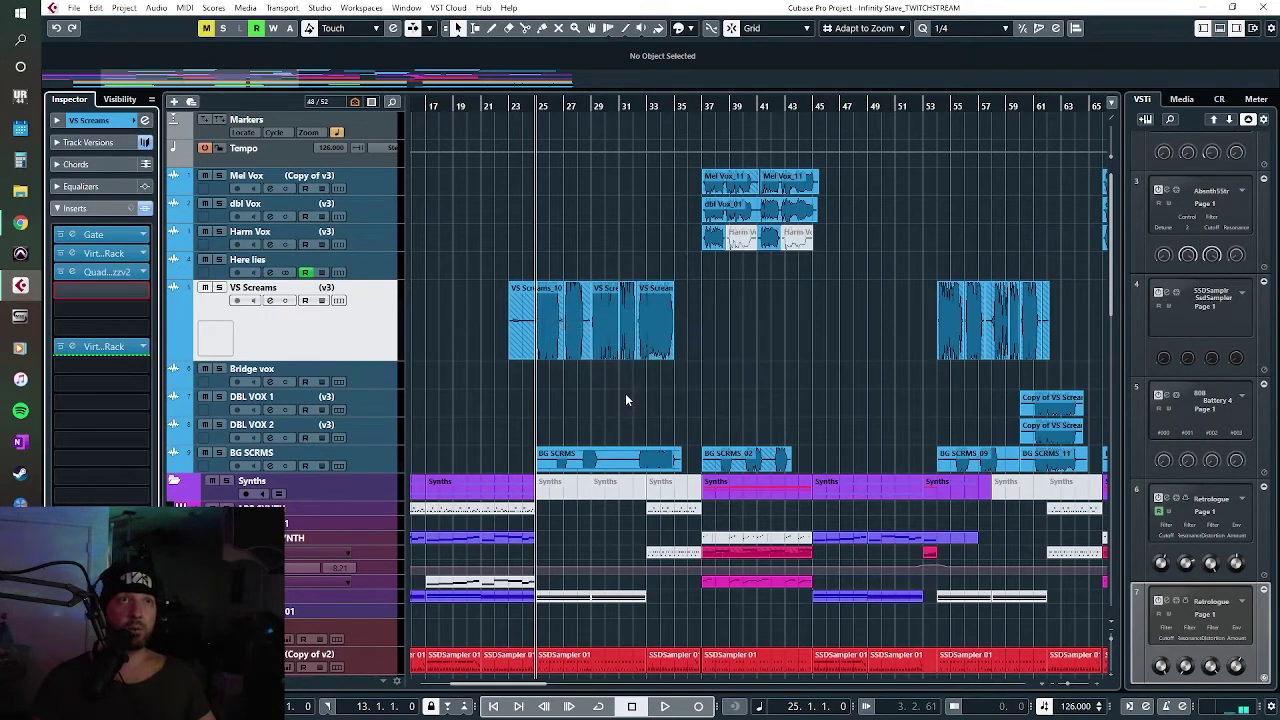
{"action": "right_click", "coordinate": [476, 255]}
{"action": "left_click", "coordinate": [489, 254]}
{"action": "key", "text": "1"}
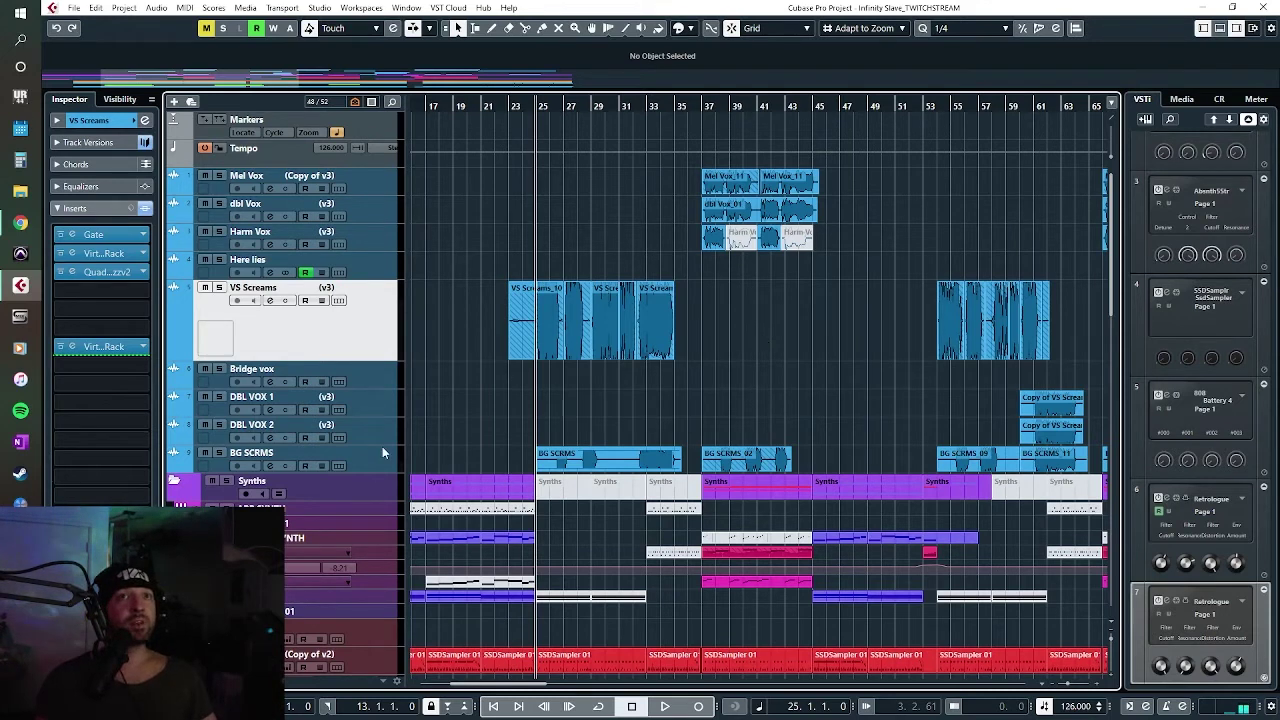
Step: Solo BG SCRMS and VS Screams, play them together from bar 25, and select the BG SCRMS track
{"action": "left_click", "coordinate": [219, 453]}
{"action": "left_click", "coordinate": [219, 289]}
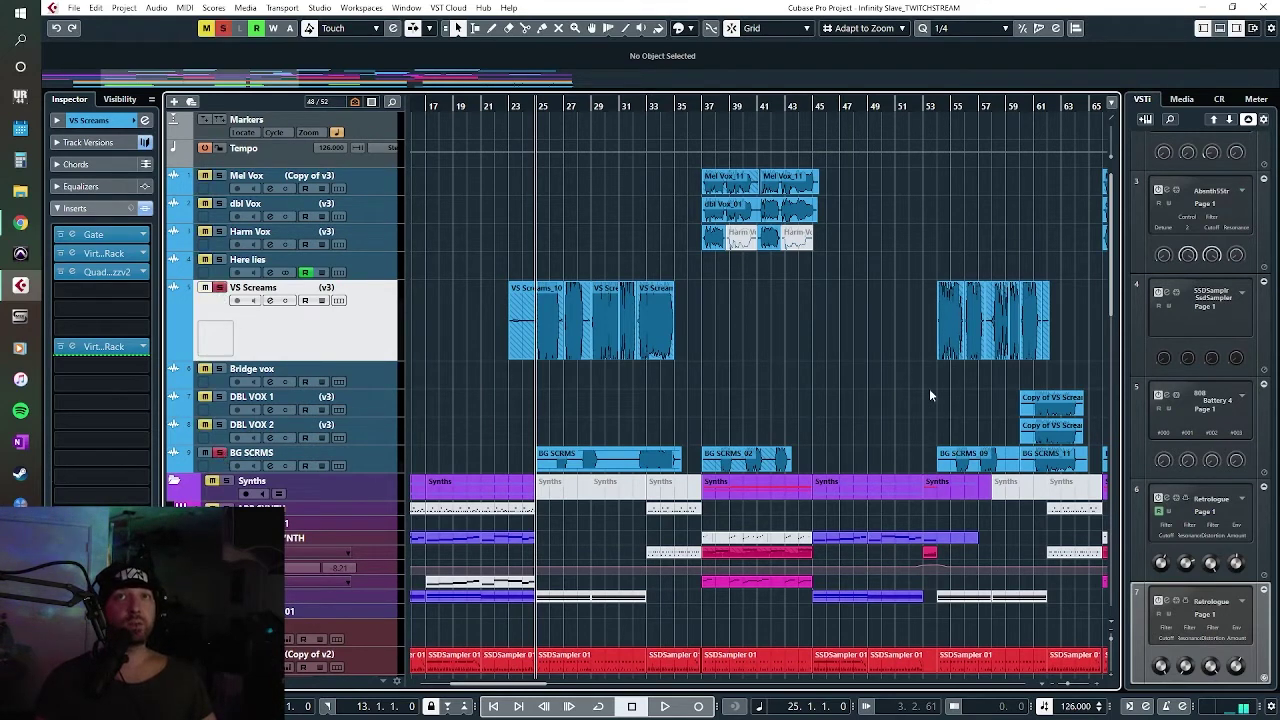
{"action": "key", "text": "space"}
{"action": "left_click", "coordinate": [183, 462]}
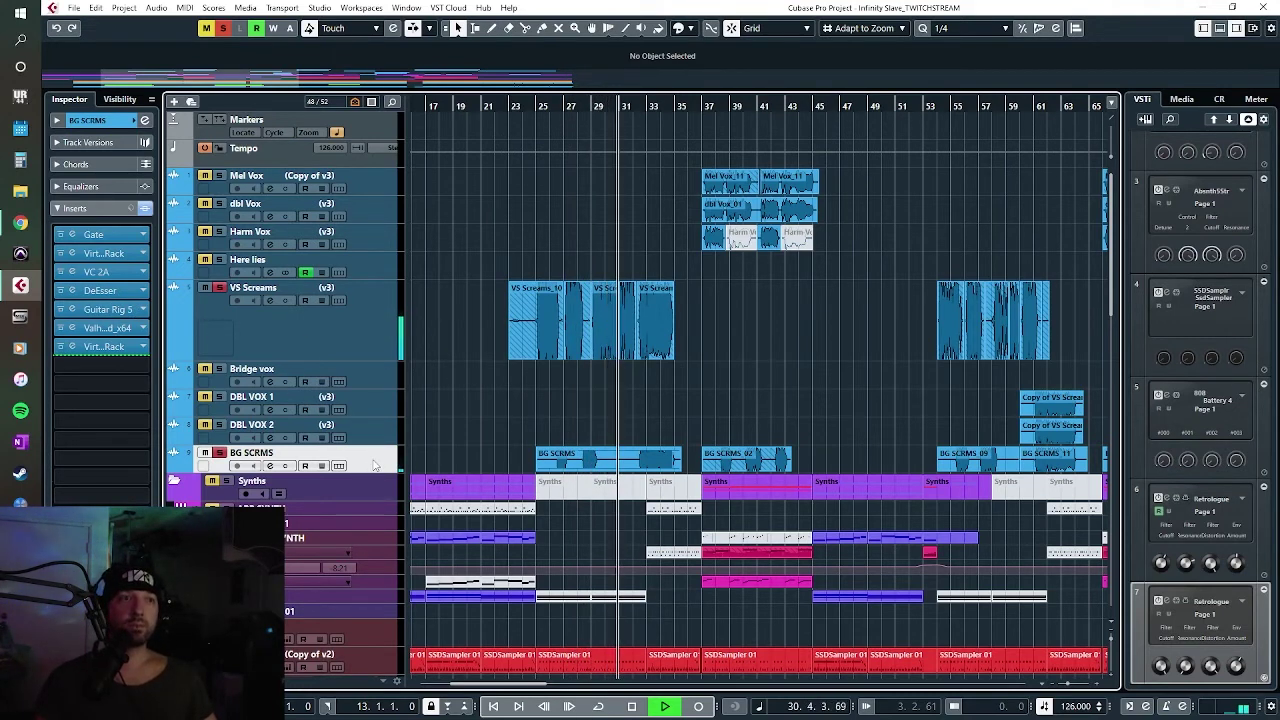
Step: Show the vocal channels in the MixConsole and inspect the ValhallaÜberMod settings on dbl Vox
{"action": "key", "text": "F3"}
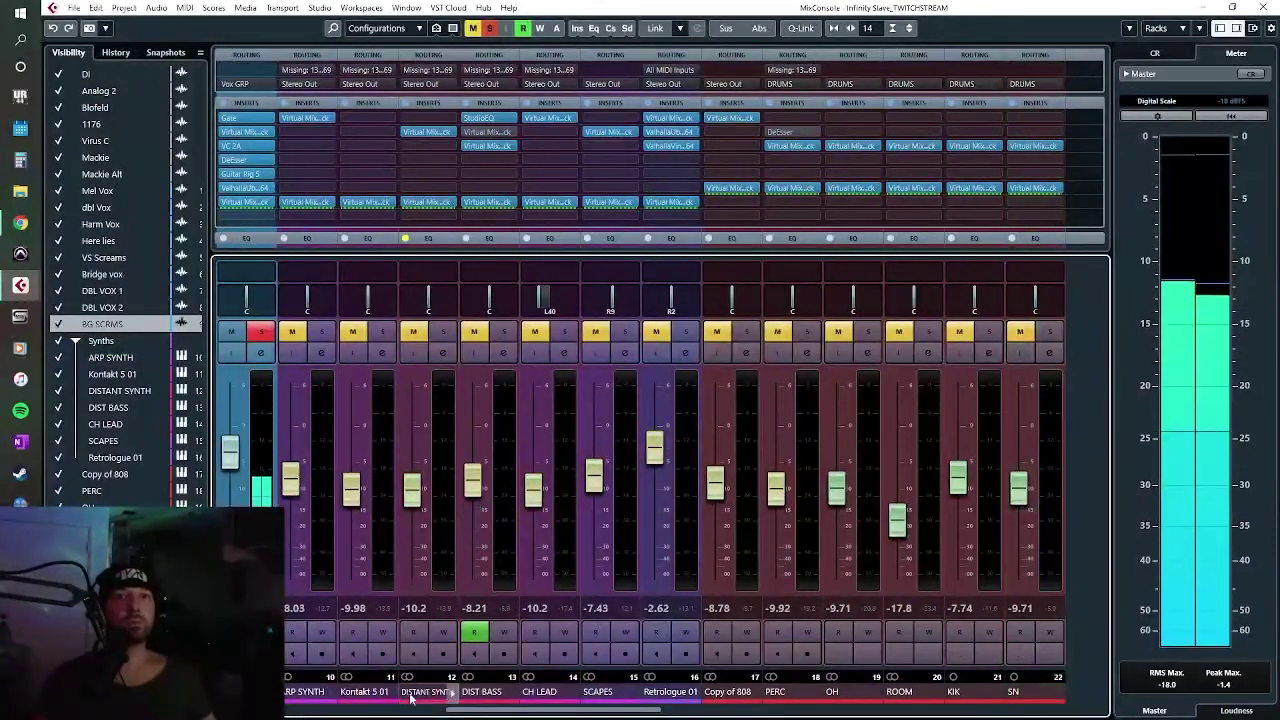
{"action": "left_click_drag", "start_coordinate": [465, 713], "coordinate": [410, 713]}
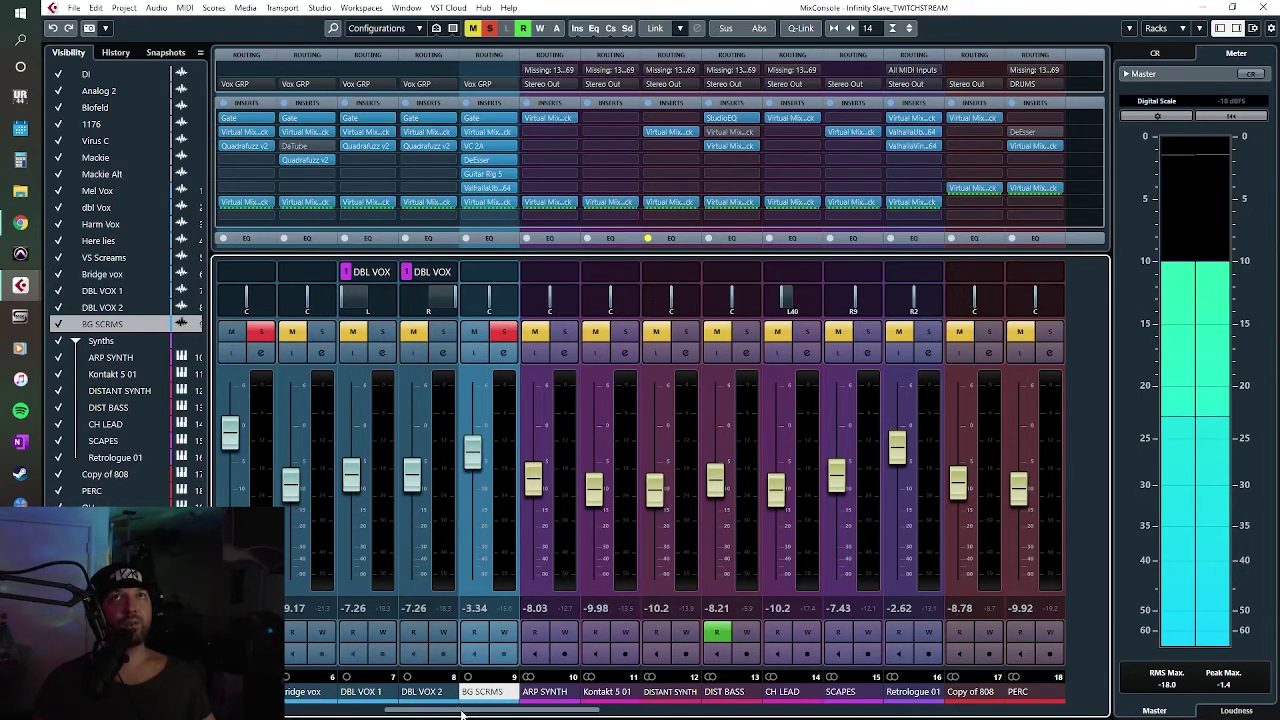
{"action": "left_click_drag", "start_coordinate": [452, 714], "coordinate": [392, 716]}
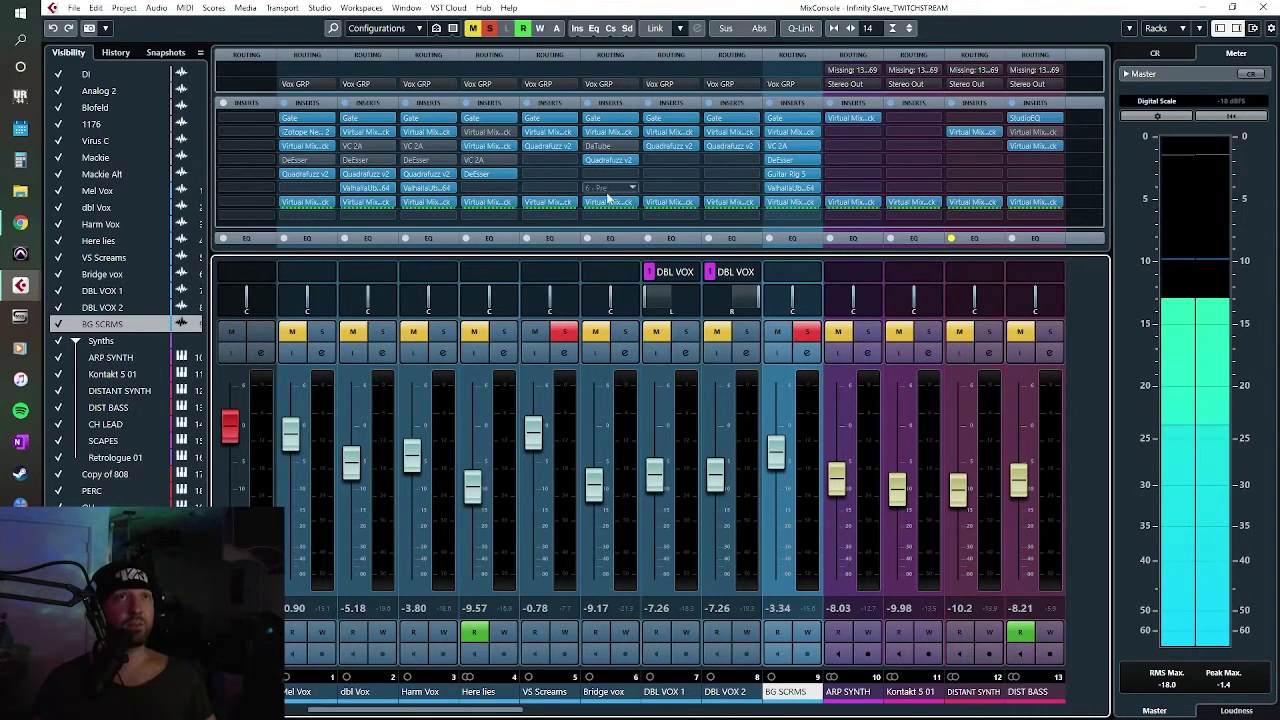
{"action": "left_click", "coordinate": [356, 189]}
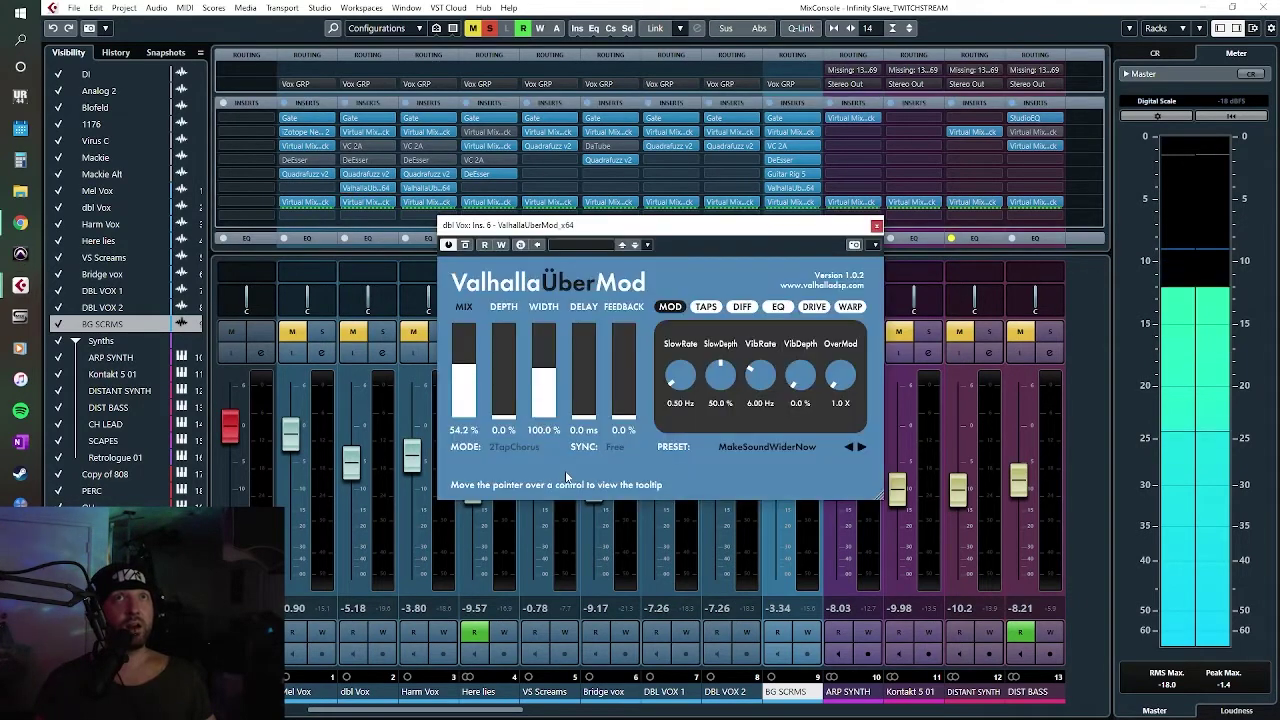
{"action": "left_click", "coordinate": [876, 226]}
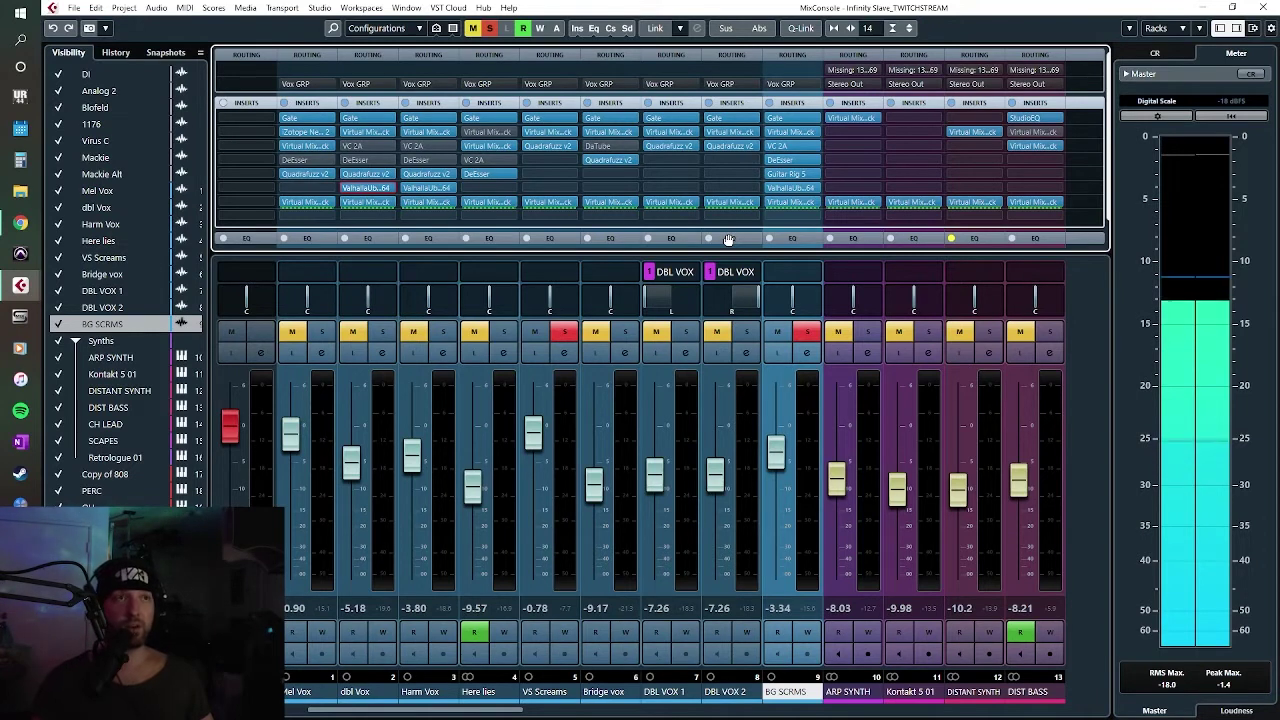
Step: Unsolo and re-solo BG SCRMS during playback to compare VS Screams with and without the background screams
{"action": "left_click", "coordinate": [807, 332]}
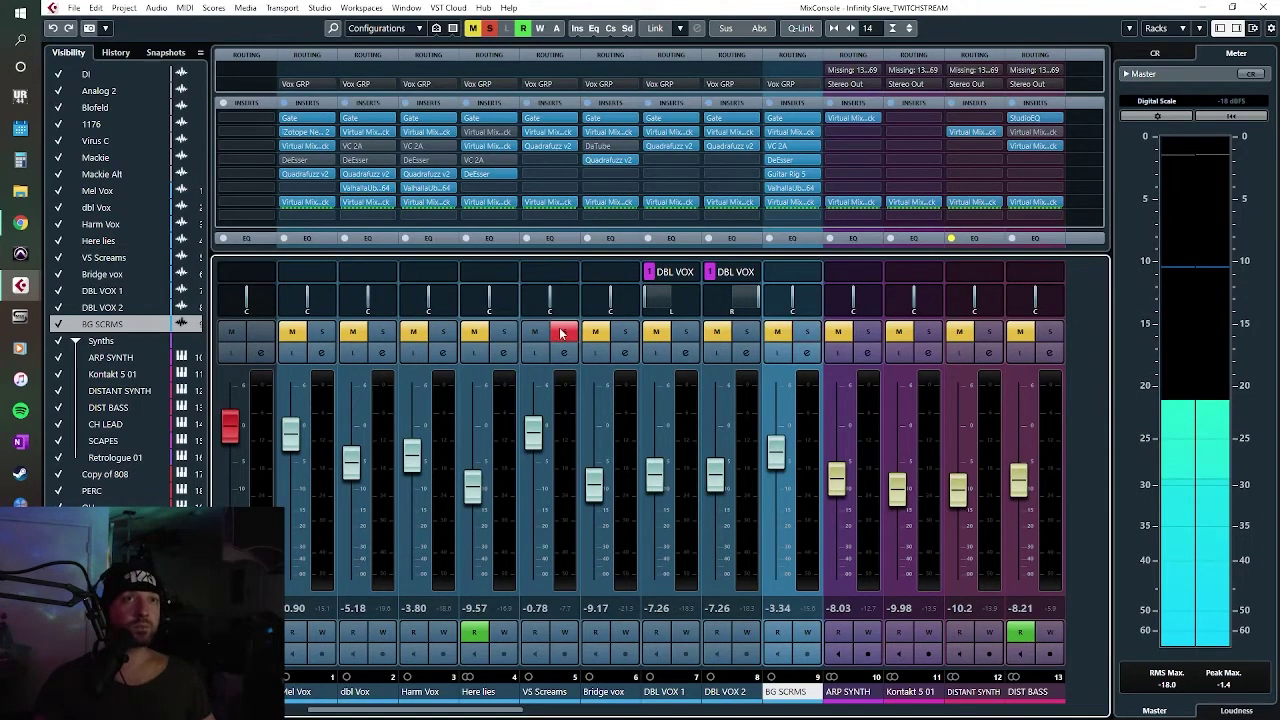
{"action": "left_click", "coordinate": [807, 332]}
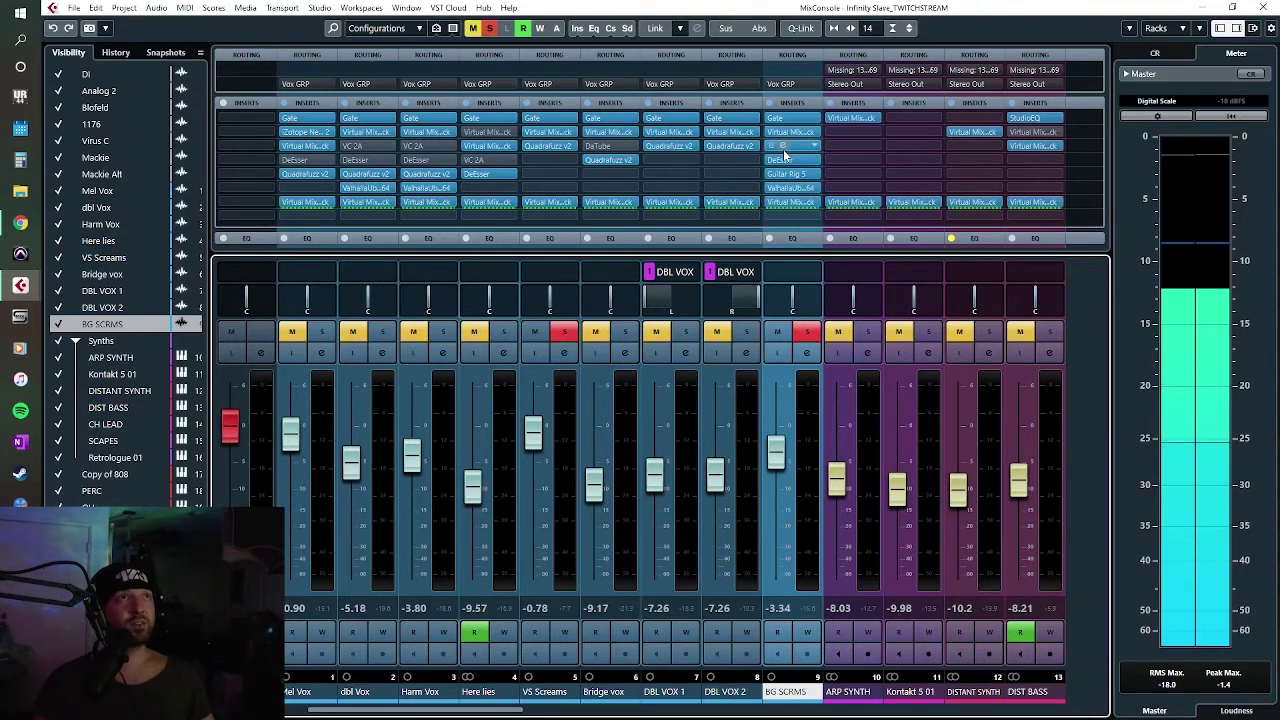
Step: Inspect the VC 2A compressor and the Guitar Rig 5 Skreamer settings on the BG SCRMS channel
{"action": "left_click", "coordinate": [782, 146]}
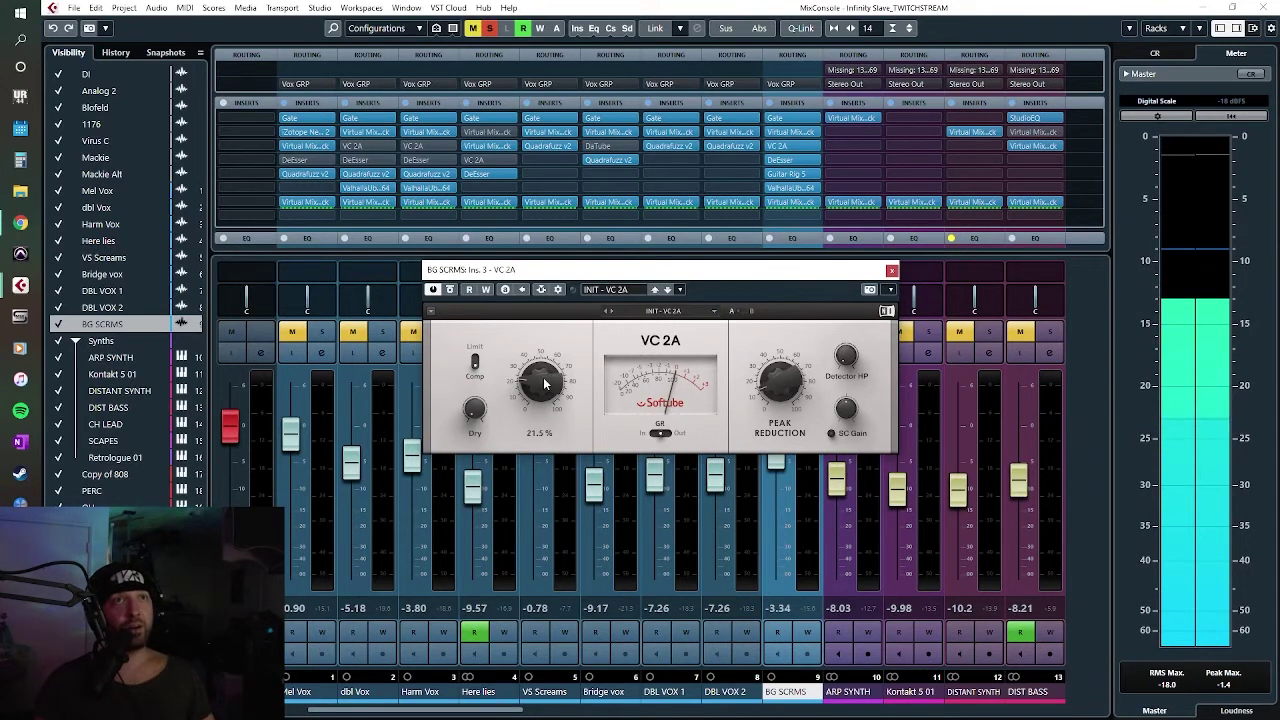
{"action": "left_click_drag", "start_coordinate": [686, 269], "coordinate": [700, 241]}
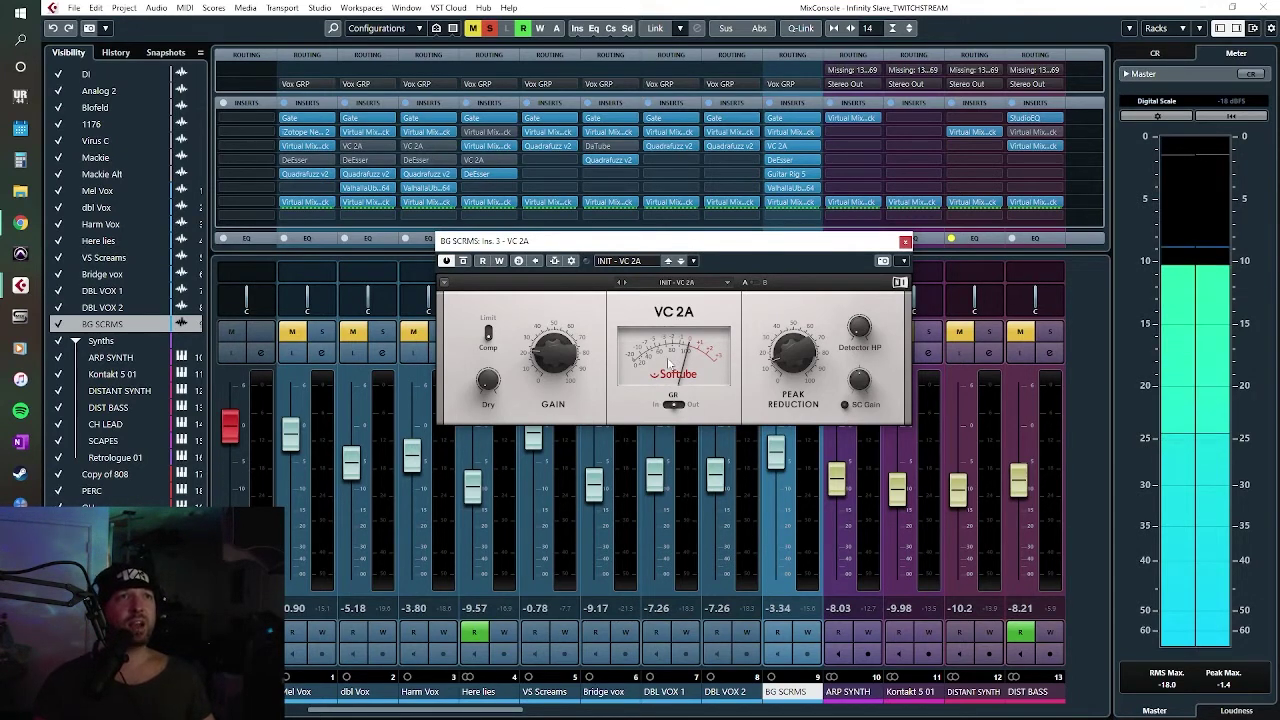
{"action": "left_click_drag", "start_coordinate": [770, 241], "coordinate": [730, 258]}
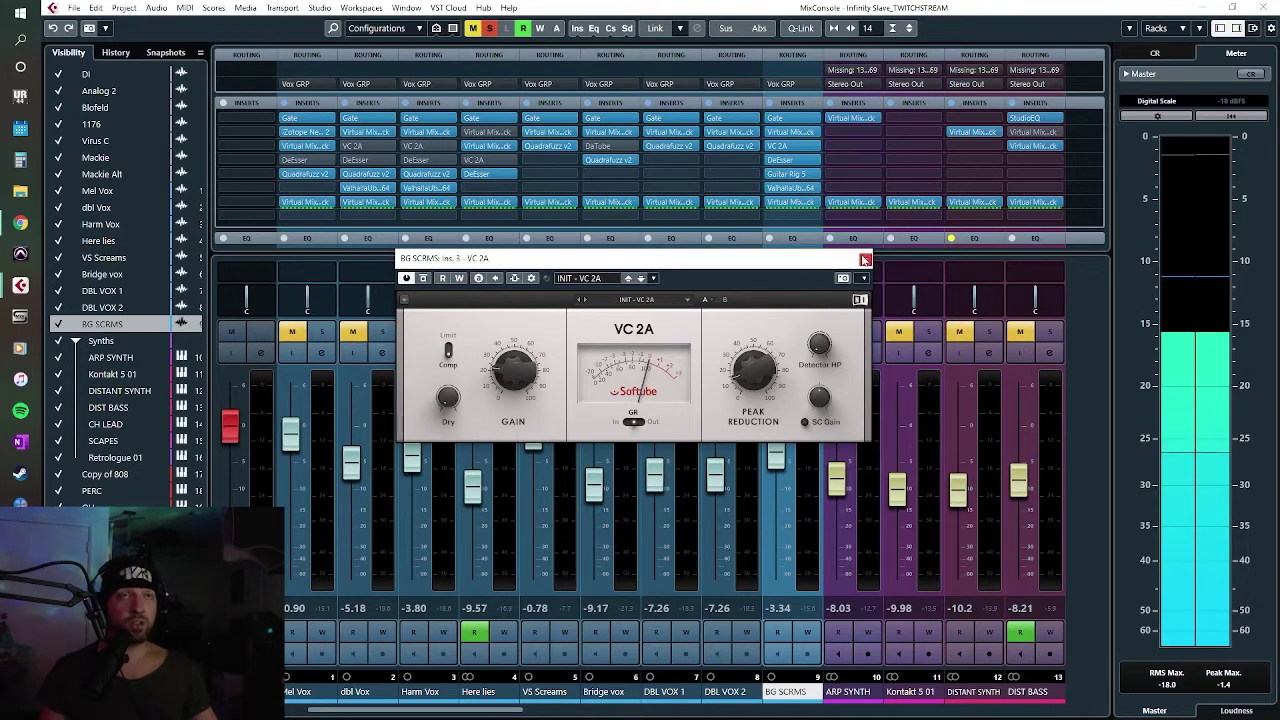
{"action": "left_click", "coordinate": [784, 175]}
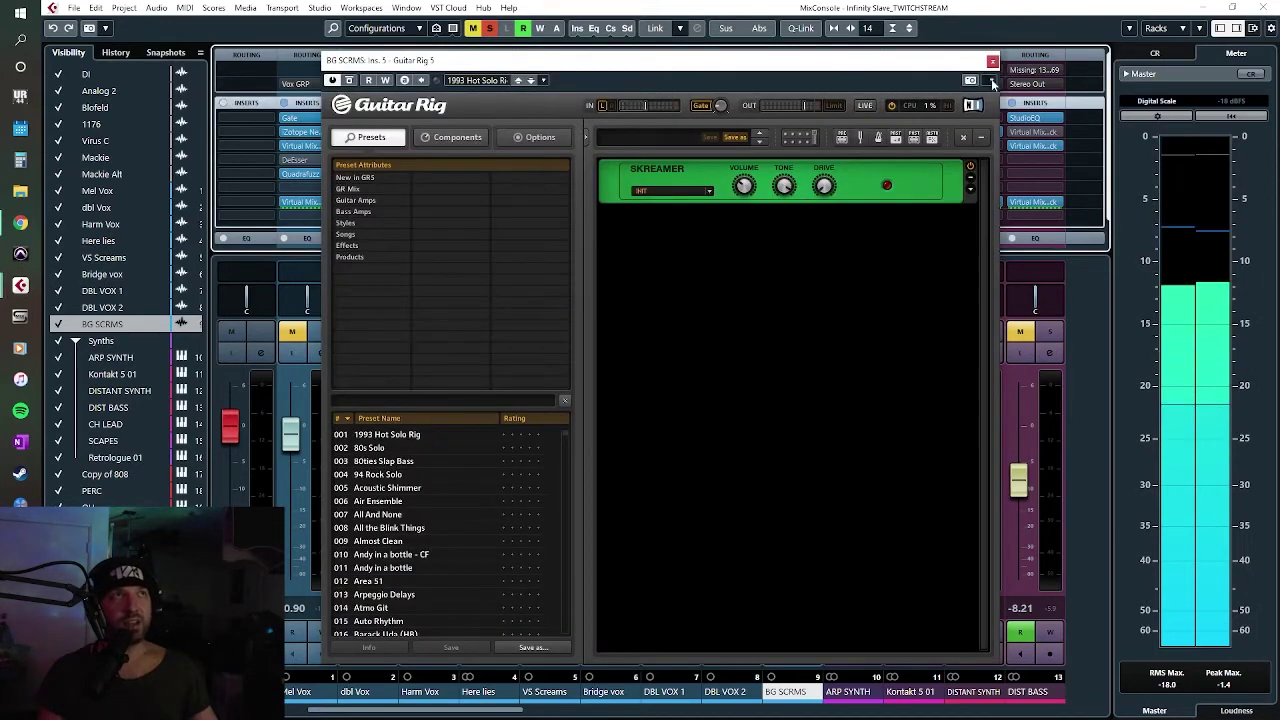
{"action": "left_click", "coordinate": [992, 63]}
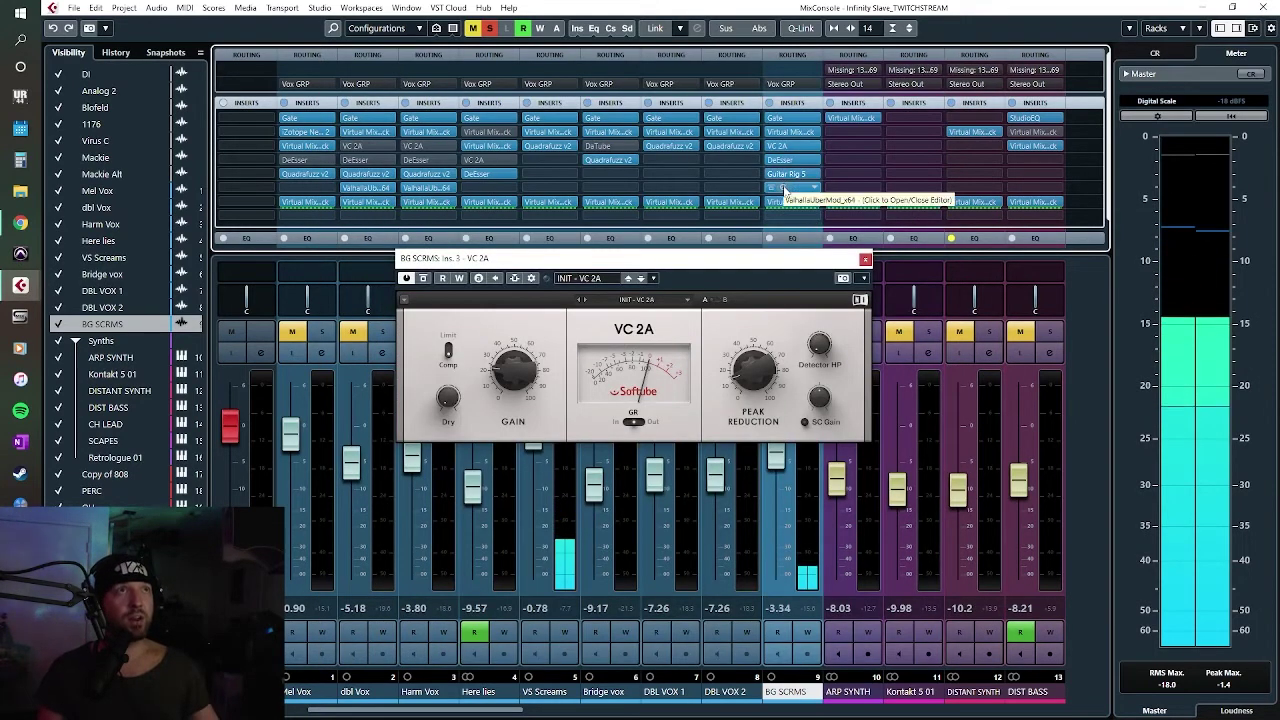
Step: Inspect ValhallaÜberMod and the post-fader Virtual Mix Rack on BG SCRMS, closing all open plug-in windows
{"action": "left_click", "coordinate": [783, 185]}
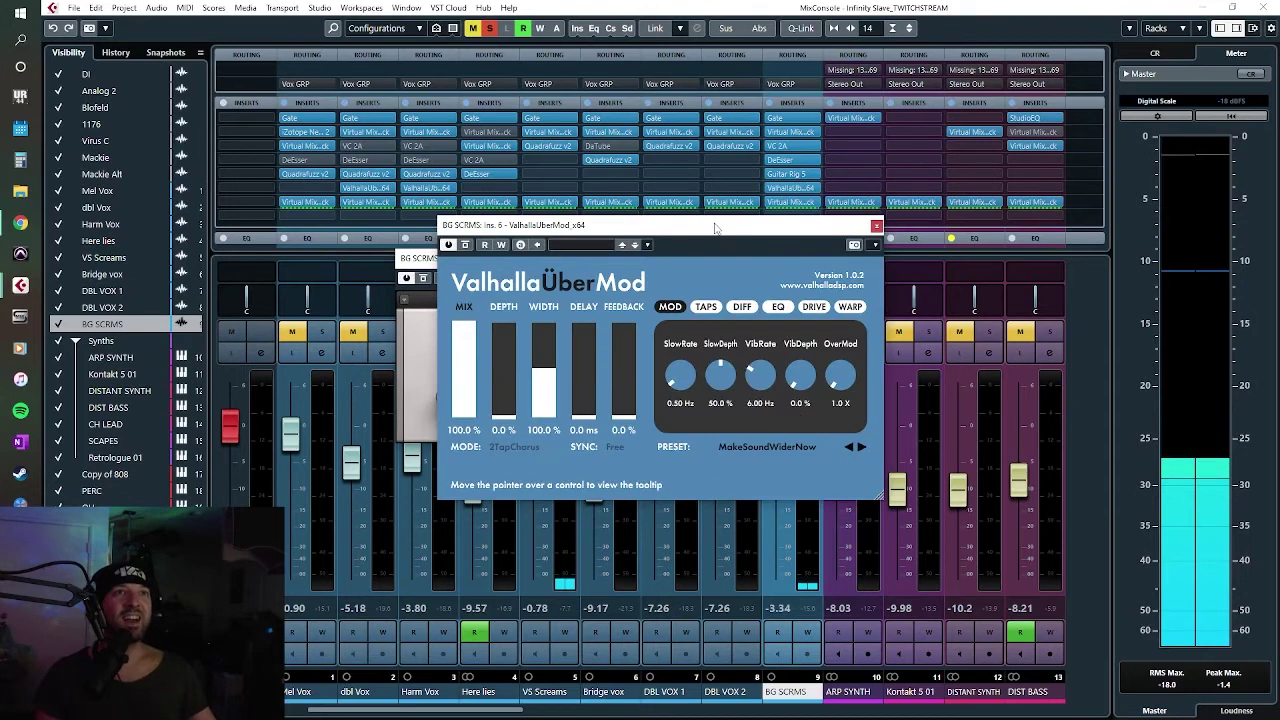
{"action": "left_click_drag", "start_coordinate": [670, 265], "coordinate": [697, 214]}
{"action": "left_click", "coordinate": [857, 213]}
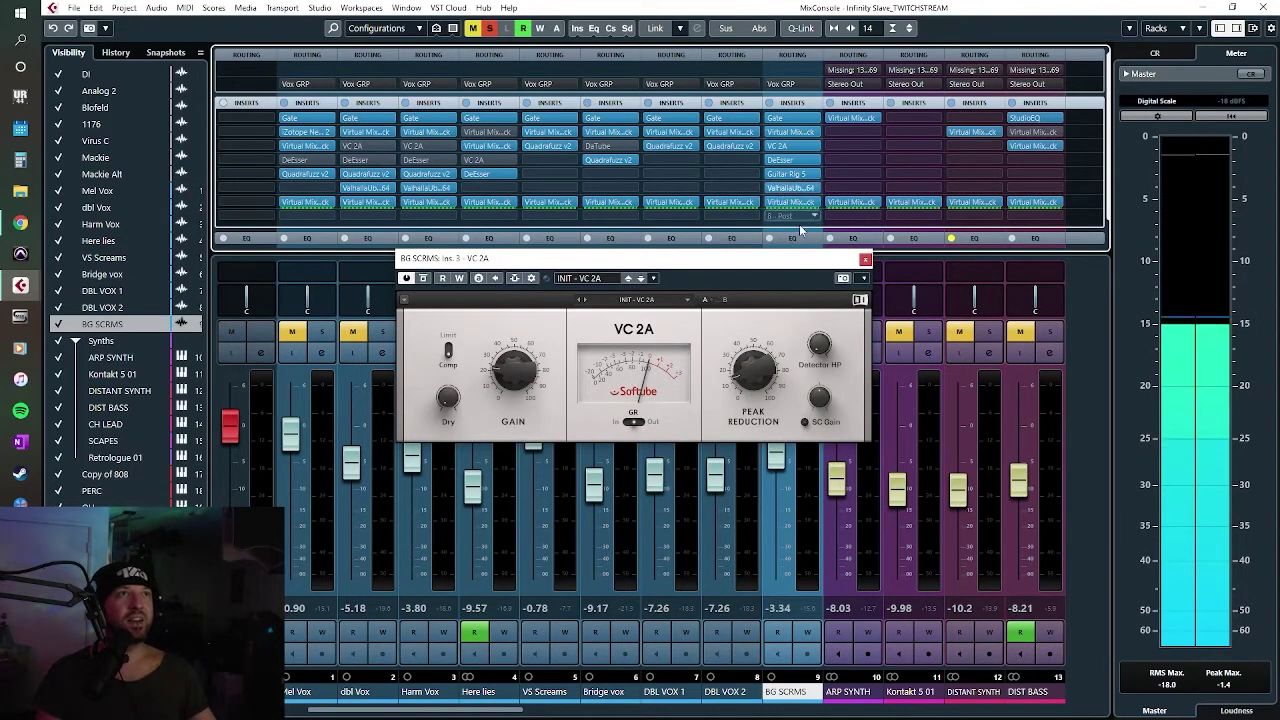
{"action": "left_click", "coordinate": [787, 203]}
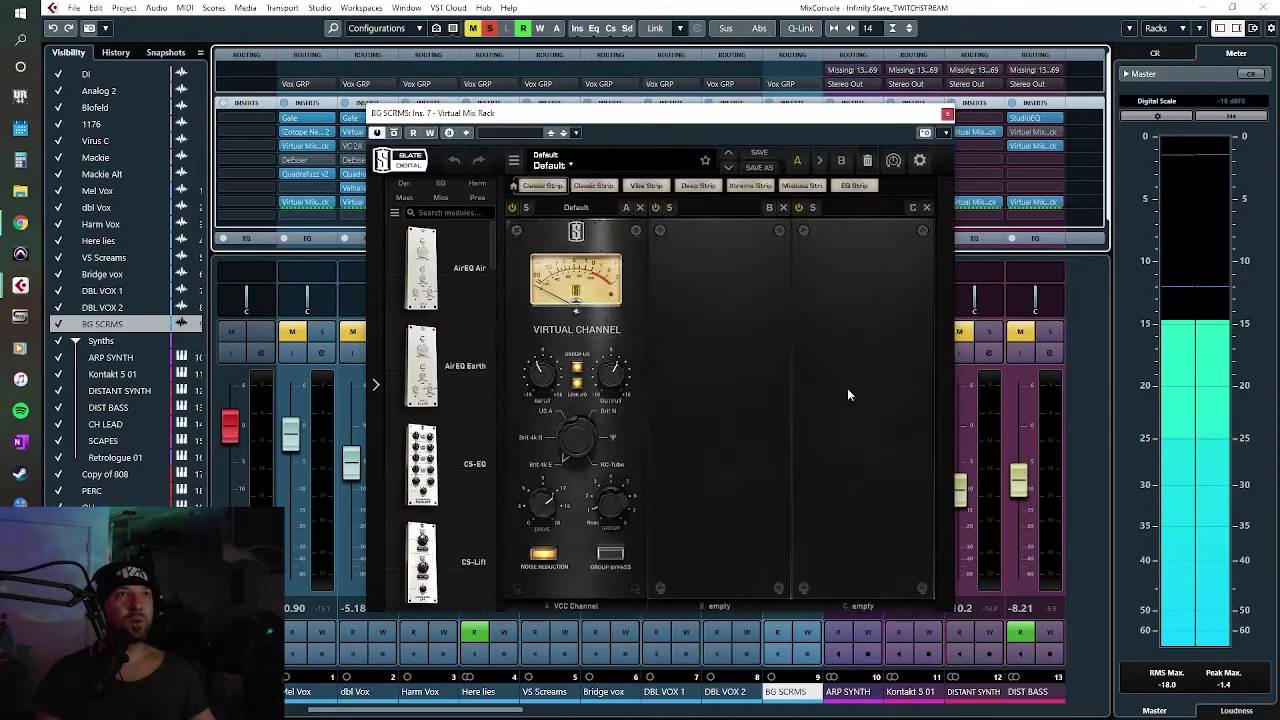
{"action": "left_click", "coordinate": [947, 113]}
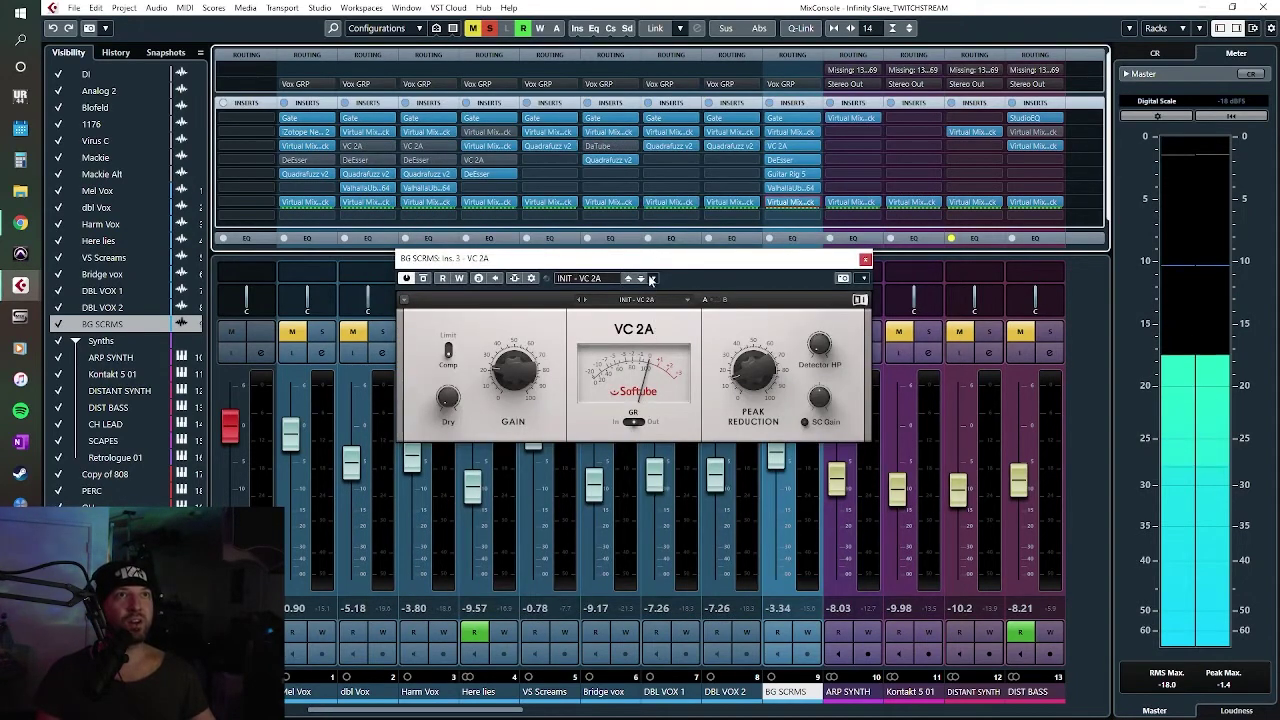
{"action": "left_click", "coordinate": [865, 260]}
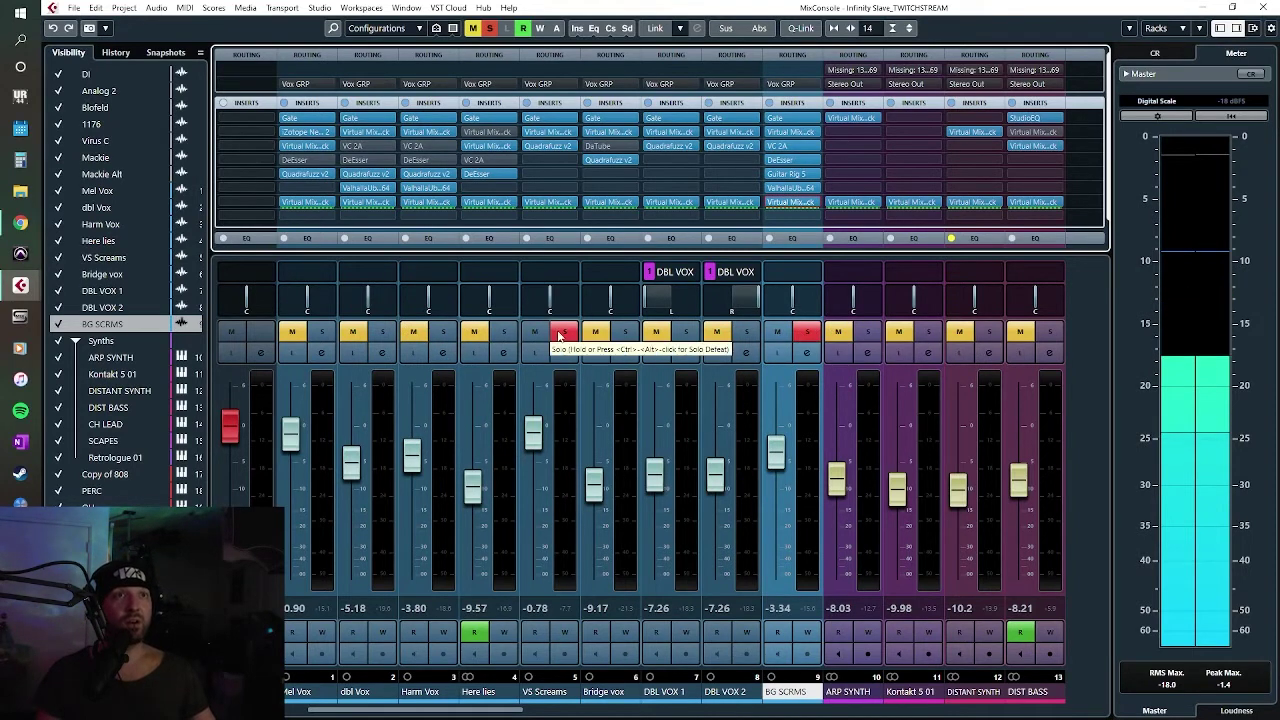
Step: Unsolo VS Screams and audition BG SCRMS alone in the project window, playing its parts between bars 25 and 41
{"action": "left_click", "coordinate": [562, 334]}
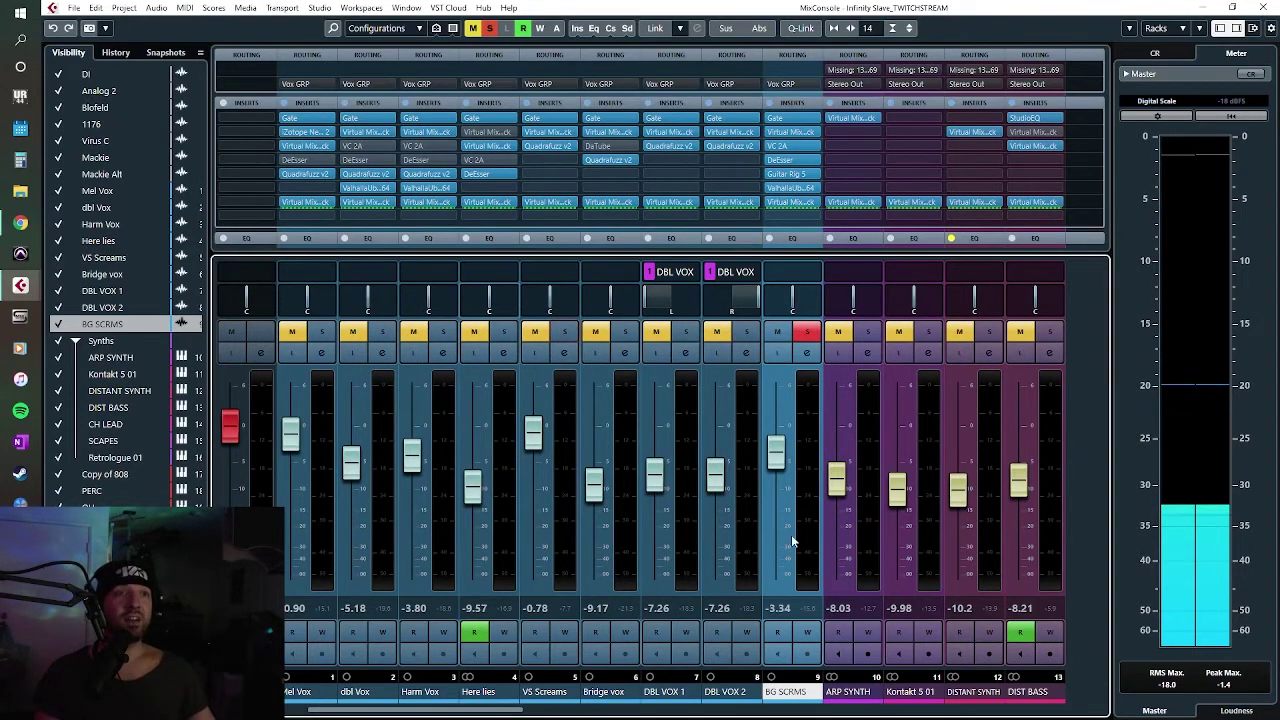
{"action": "key", "text": "F3"}
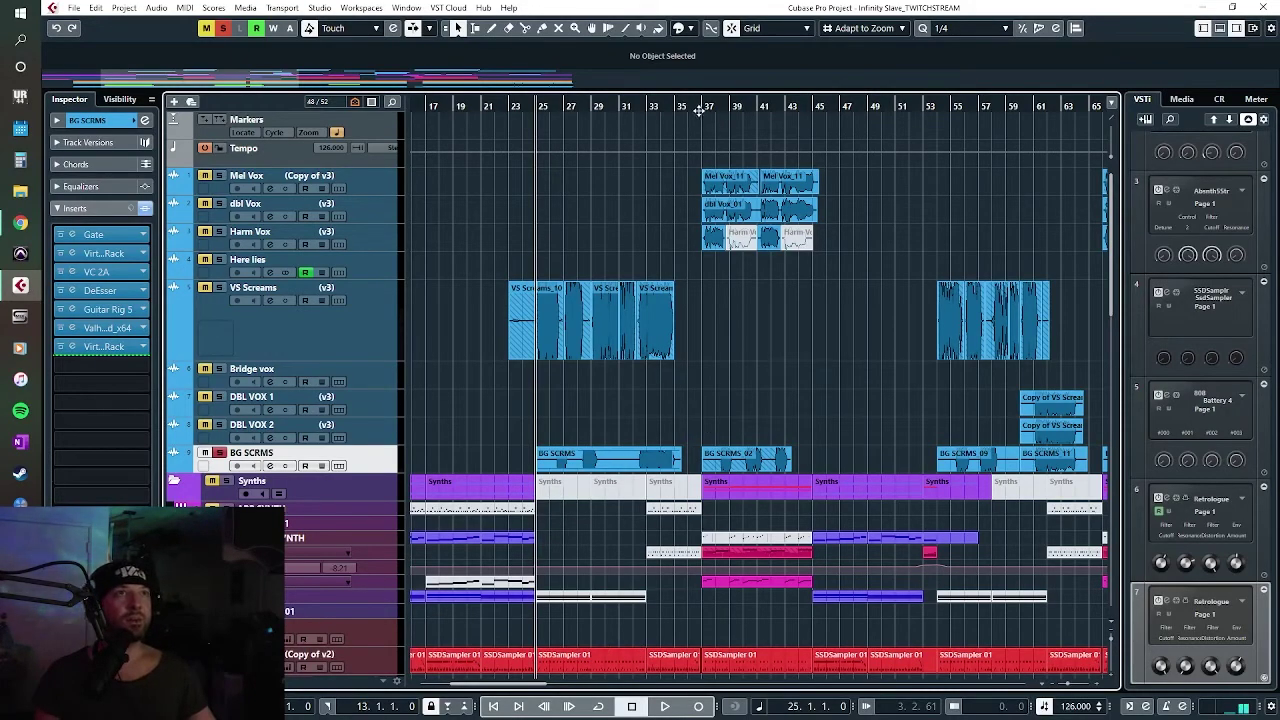
{"action": "key", "text": "space"}
{"action": "left_click", "coordinate": [563, 109]}
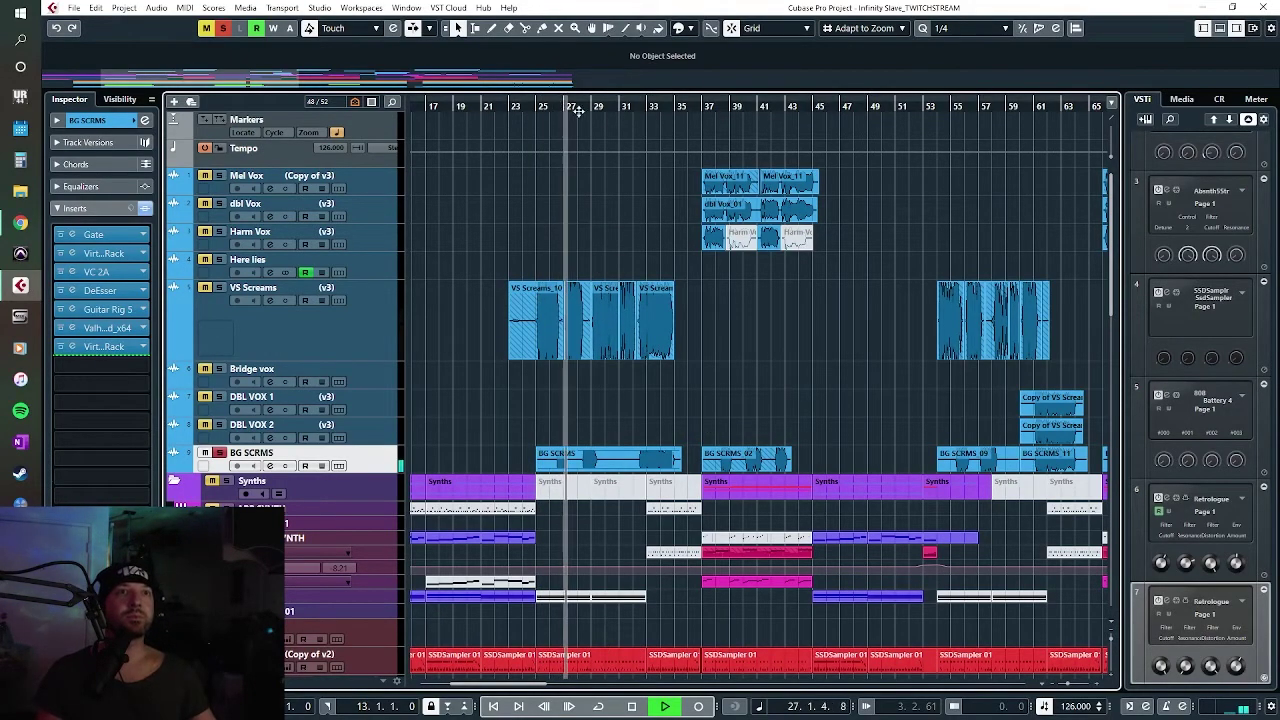
{"action": "left_click", "coordinate": [637, 109]}
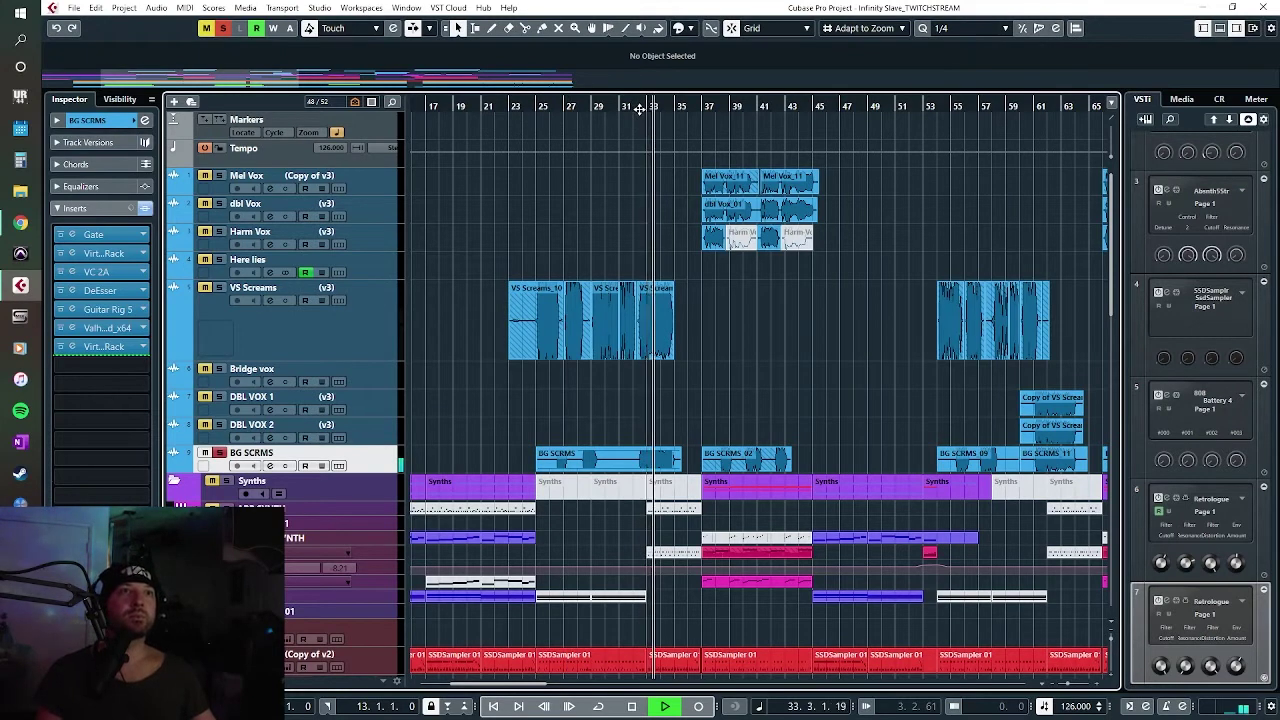
{"action": "left_click", "coordinate": [605, 108]}
{"action": "left_click", "coordinate": [576, 107]}
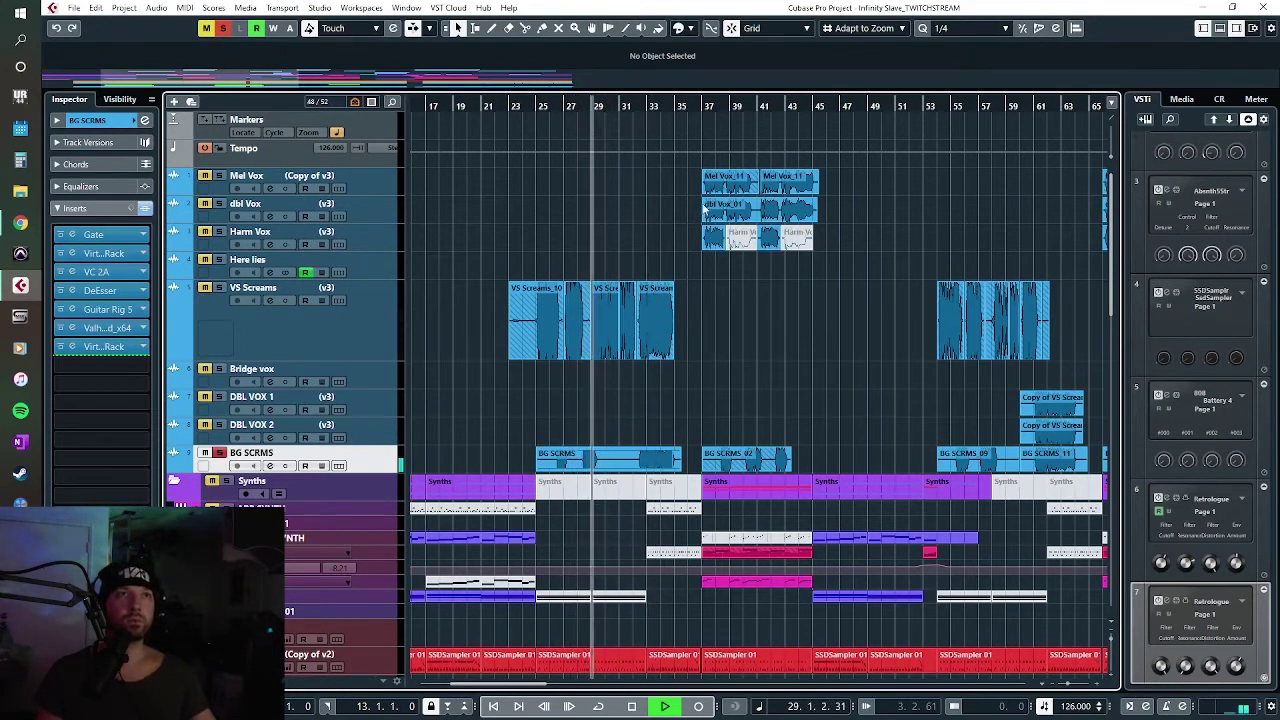
{"action": "left_click", "coordinate": [730, 107]}
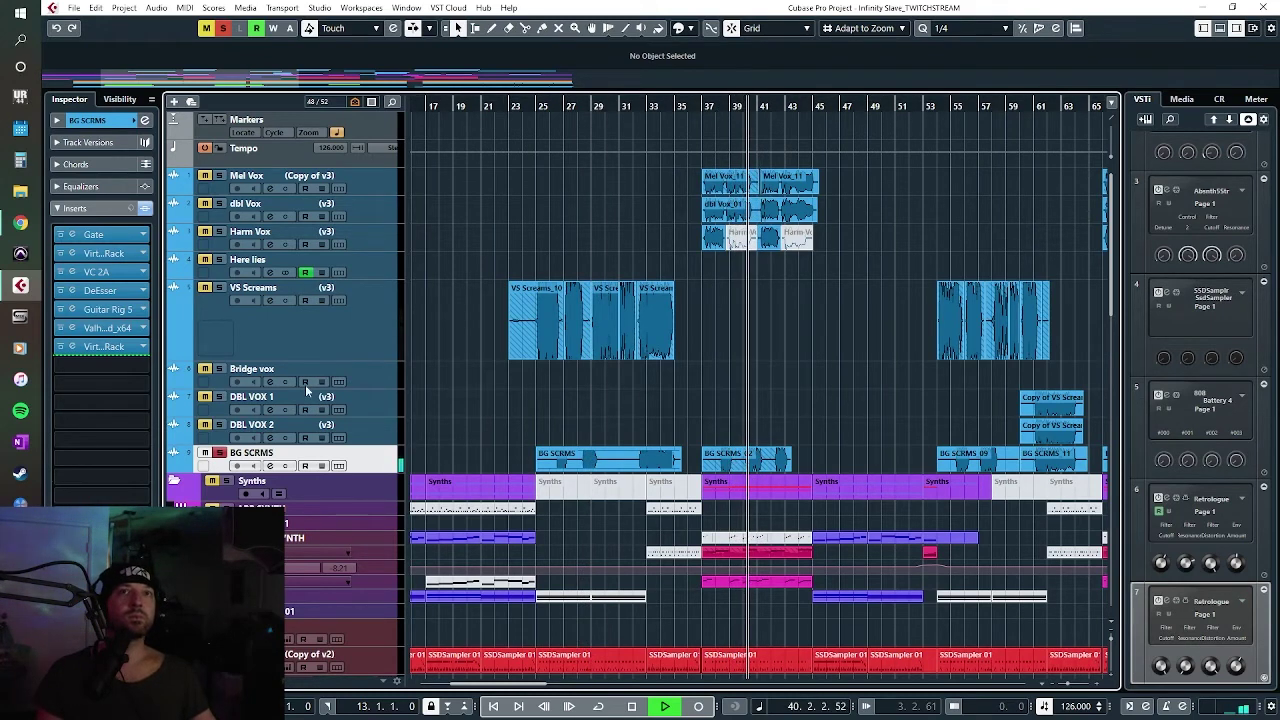
Step: Unsolo BG SCRMS and play the full mix from just before bar 25 and from the chorus at bar 37
{"action": "left_click", "coordinate": [219, 453]}
{"action": "key", "text": "space"}
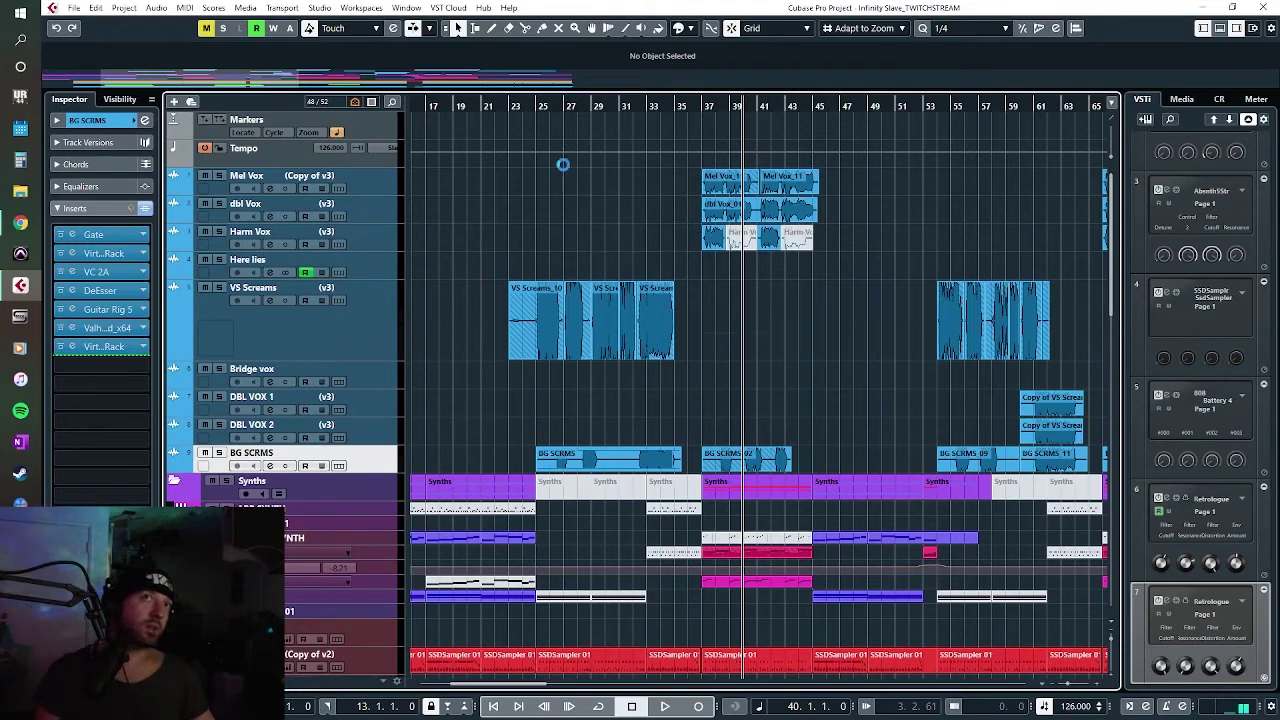
{"action": "left_click", "coordinate": [524, 104]}
{"action": "key", "text": "space"}
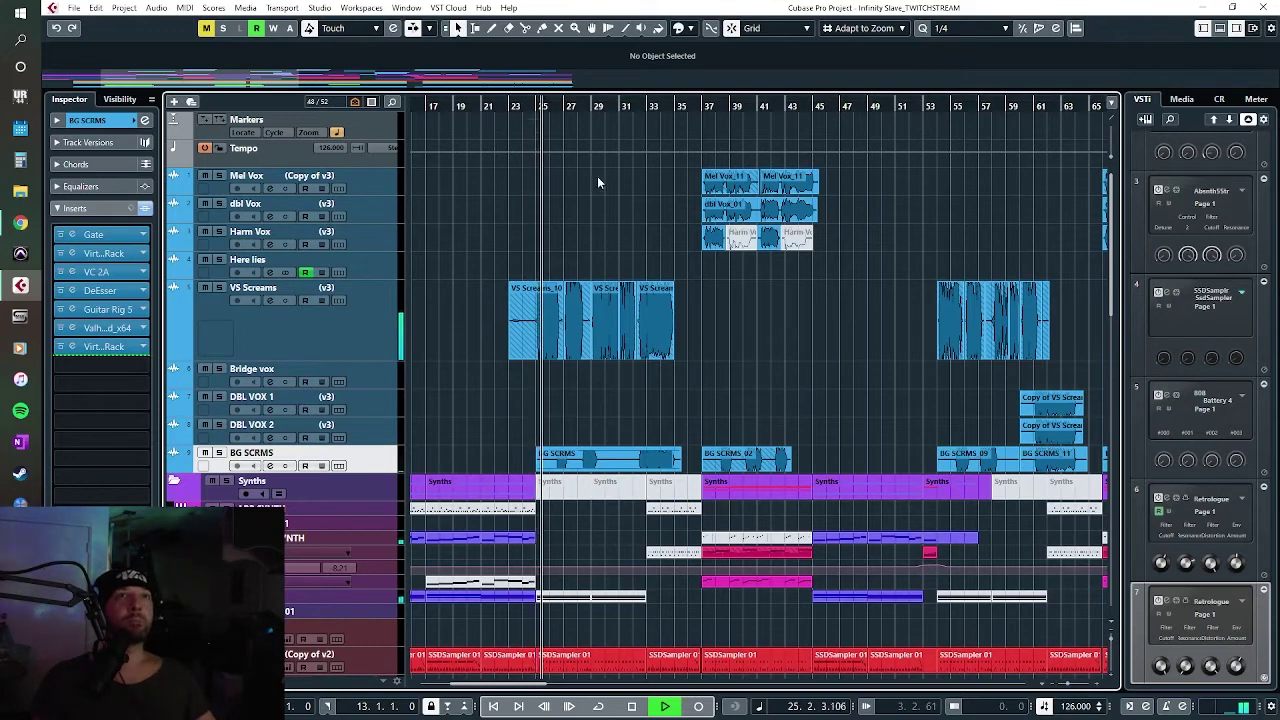
{"action": "left_click", "coordinate": [700, 104]}
{"action": "scroll", "coordinate": [737, 346], "scroll_direction": "right", "scroll_amount": 3}
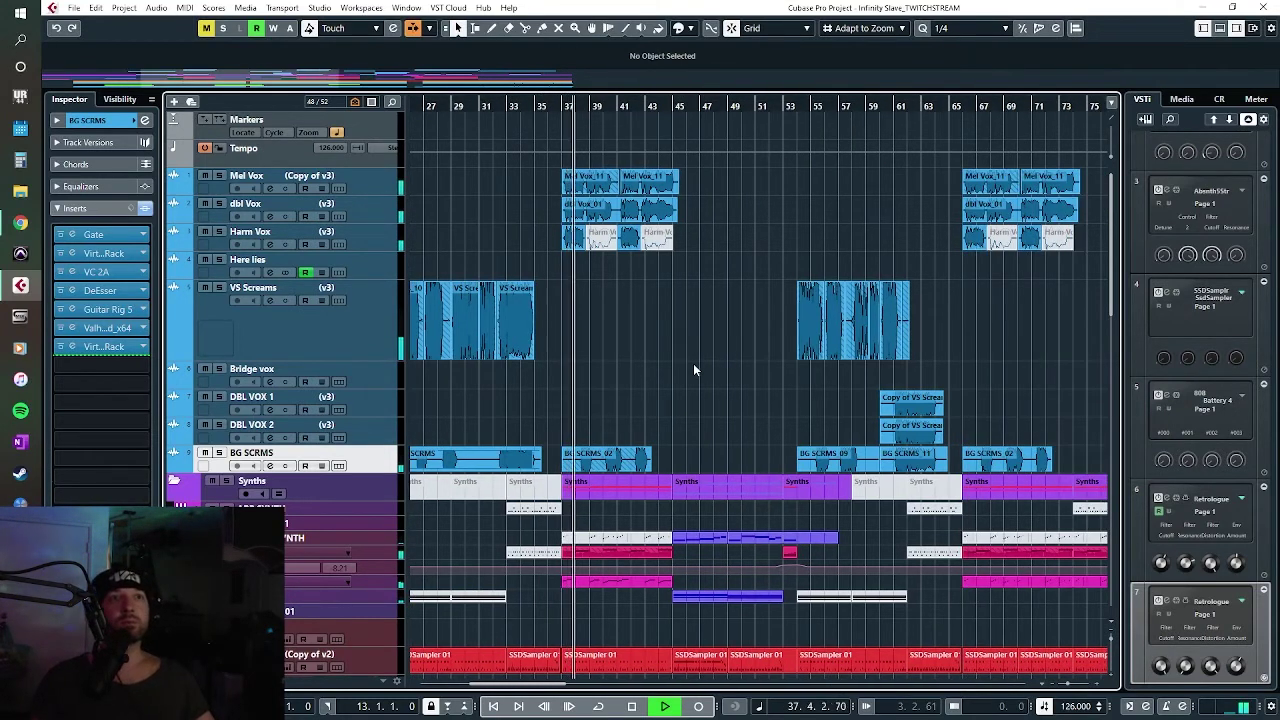
Step: Solo the Mel Vox track, stop playback and inspect the settings of its Gate insert
{"action": "left_click", "coordinate": [325, 196]}
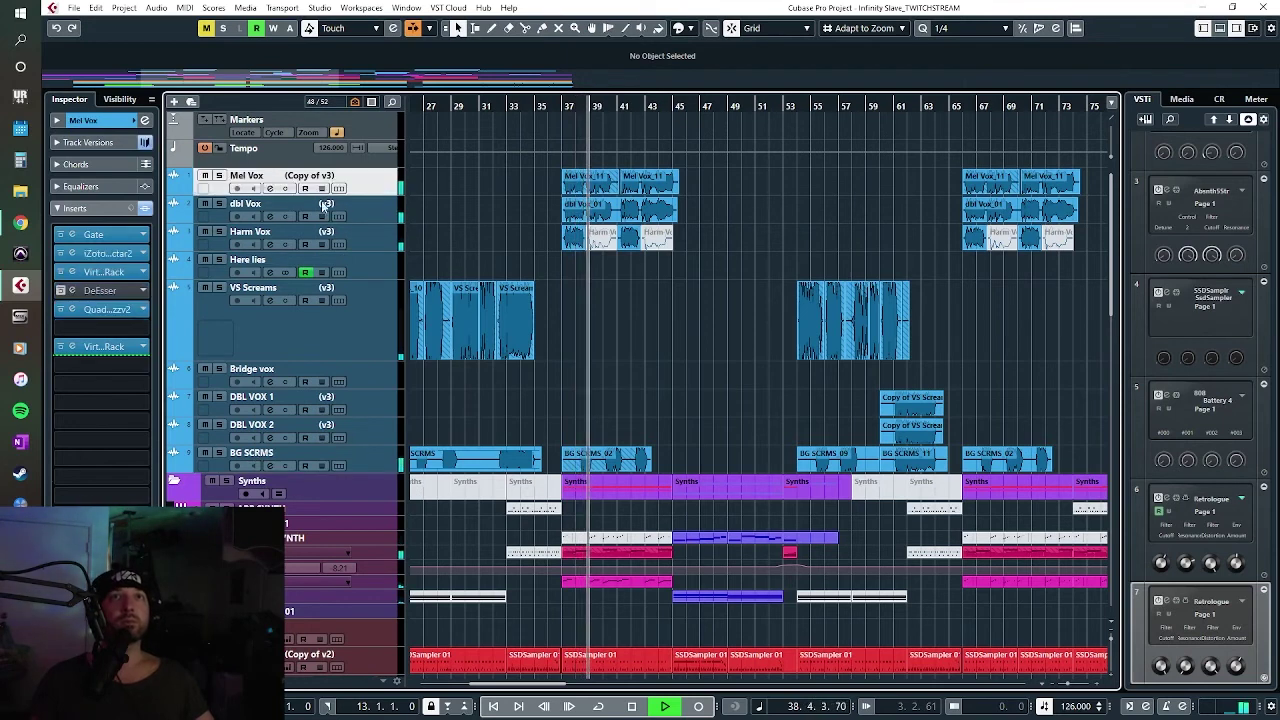
{"action": "key", "text": "s"}
{"action": "key", "text": "space"}
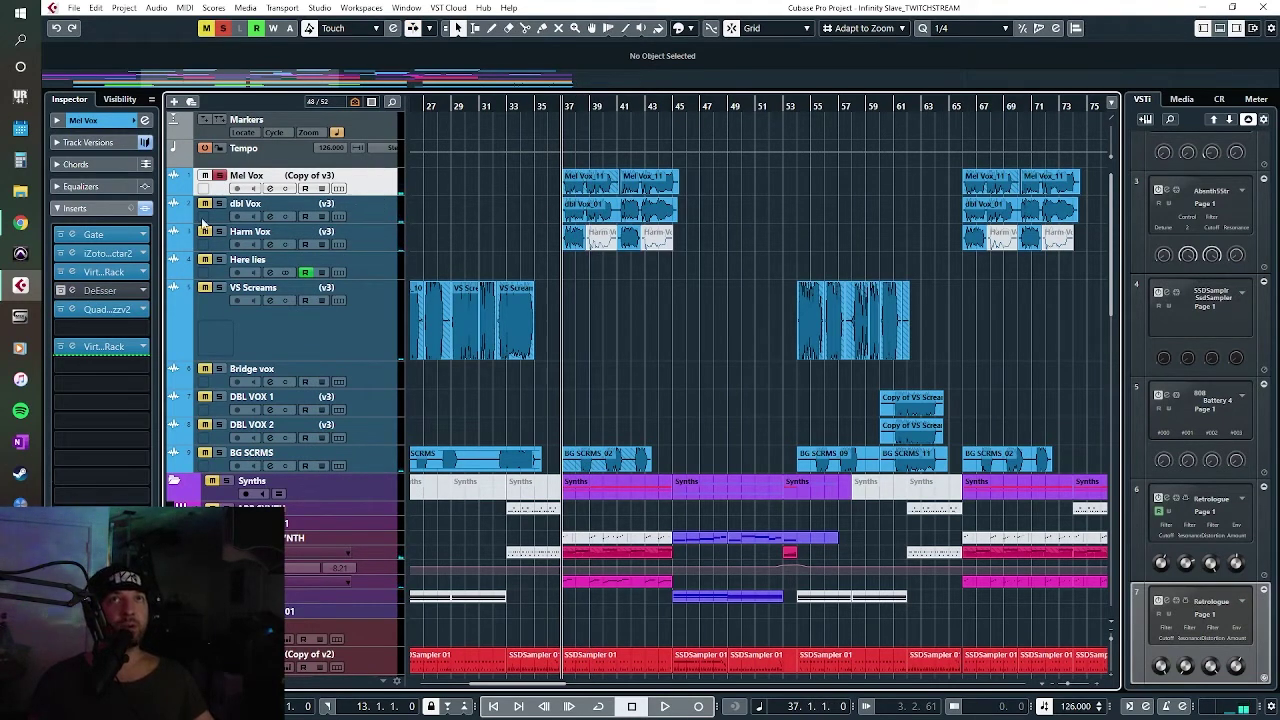
{"action": "left_click", "coordinate": [72, 241]}
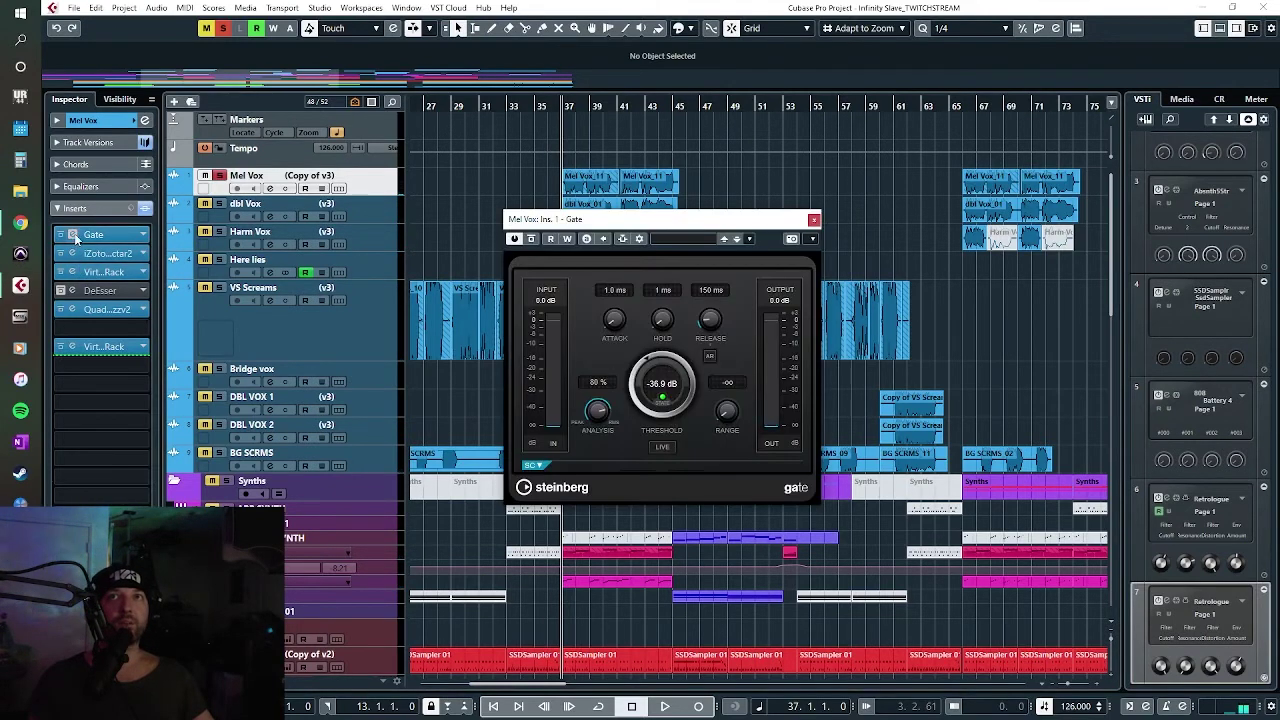
{"action": "left_click", "coordinate": [74, 244]}
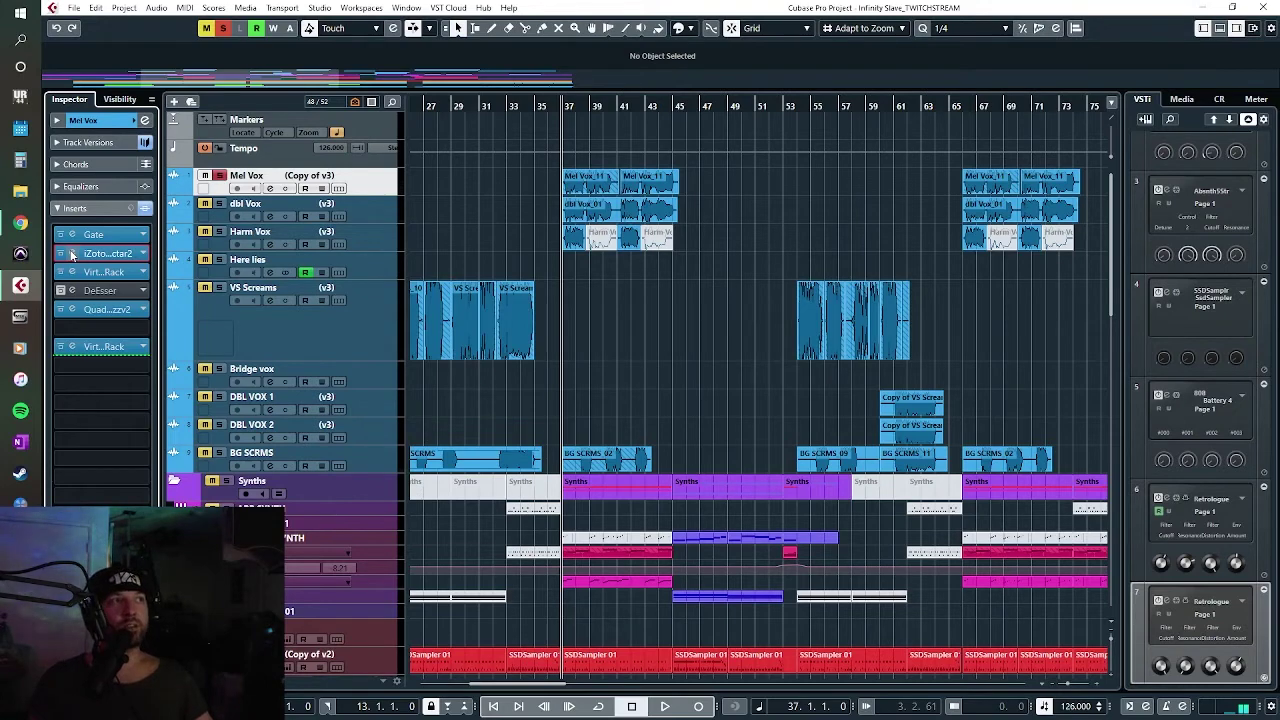
Step: Open iZotope Nectar 2 on Mel Vox, dismiss its preset manager and examine the Harmony module settings
{"action": "left_click", "coordinate": [72, 254]}
{"action": "left_click_drag", "start_coordinate": [655, 156], "coordinate": [782, 137]}
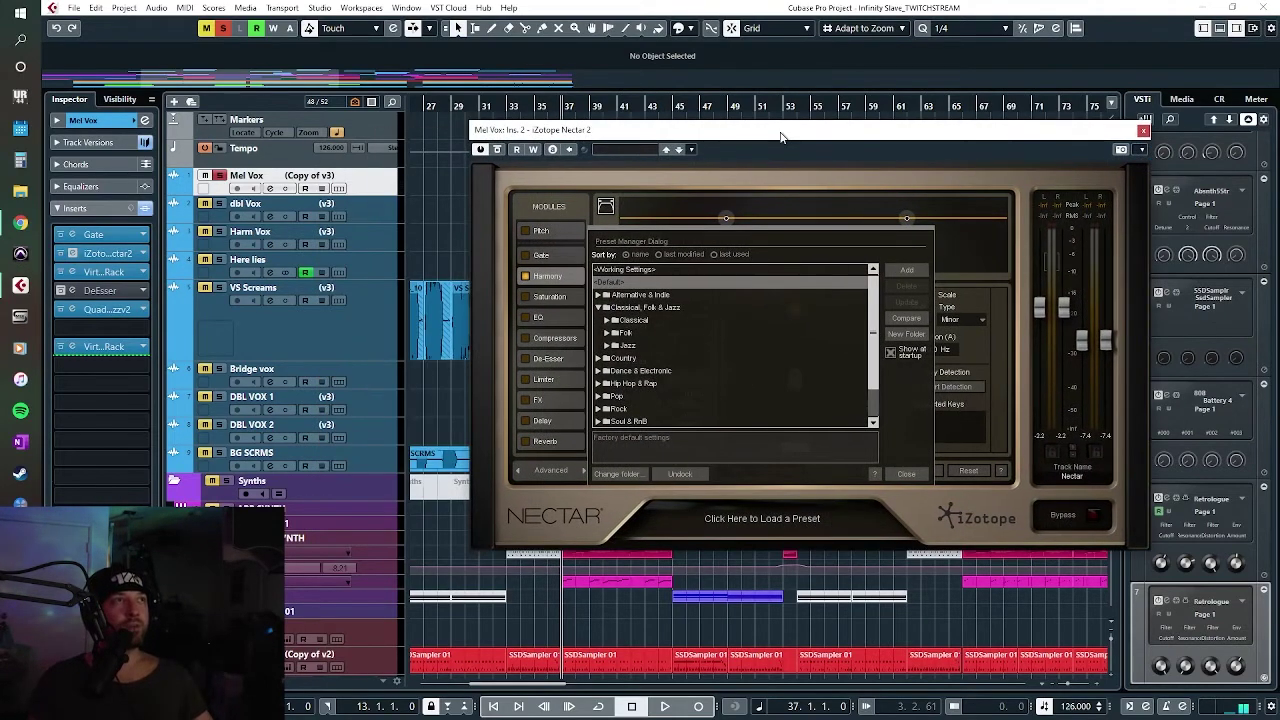
{"action": "left_click", "coordinate": [556, 279]}
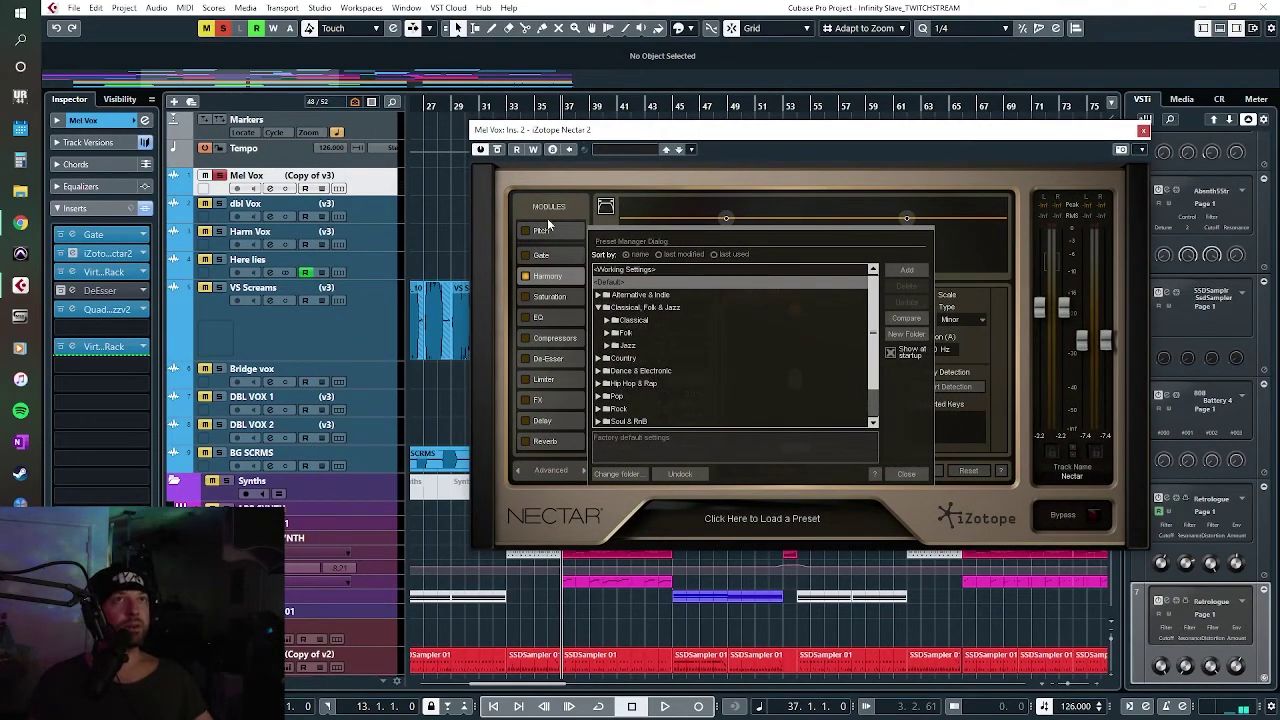
{"action": "left_click", "coordinate": [907, 475]}
{"action": "left_click_drag", "start_coordinate": [819, 142], "coordinate": [771, 146]}
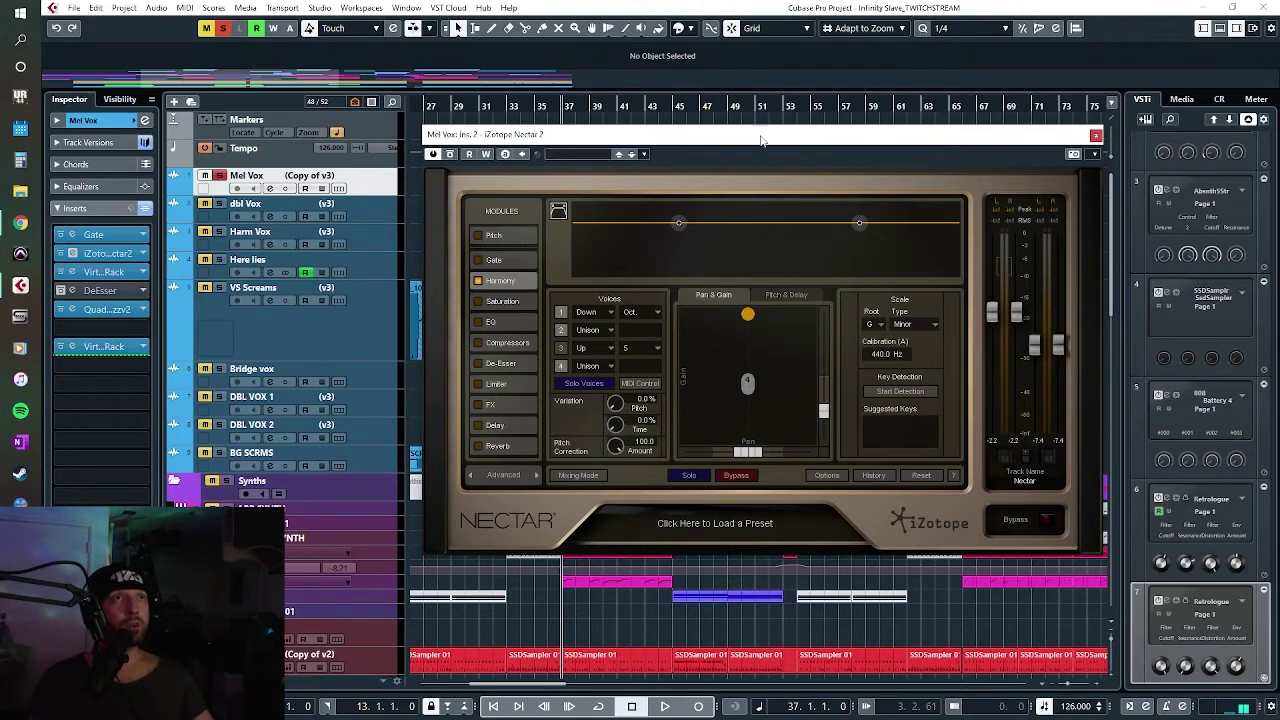
{"action": "left_click_drag", "start_coordinate": [760, 140], "coordinate": [795, 152]}
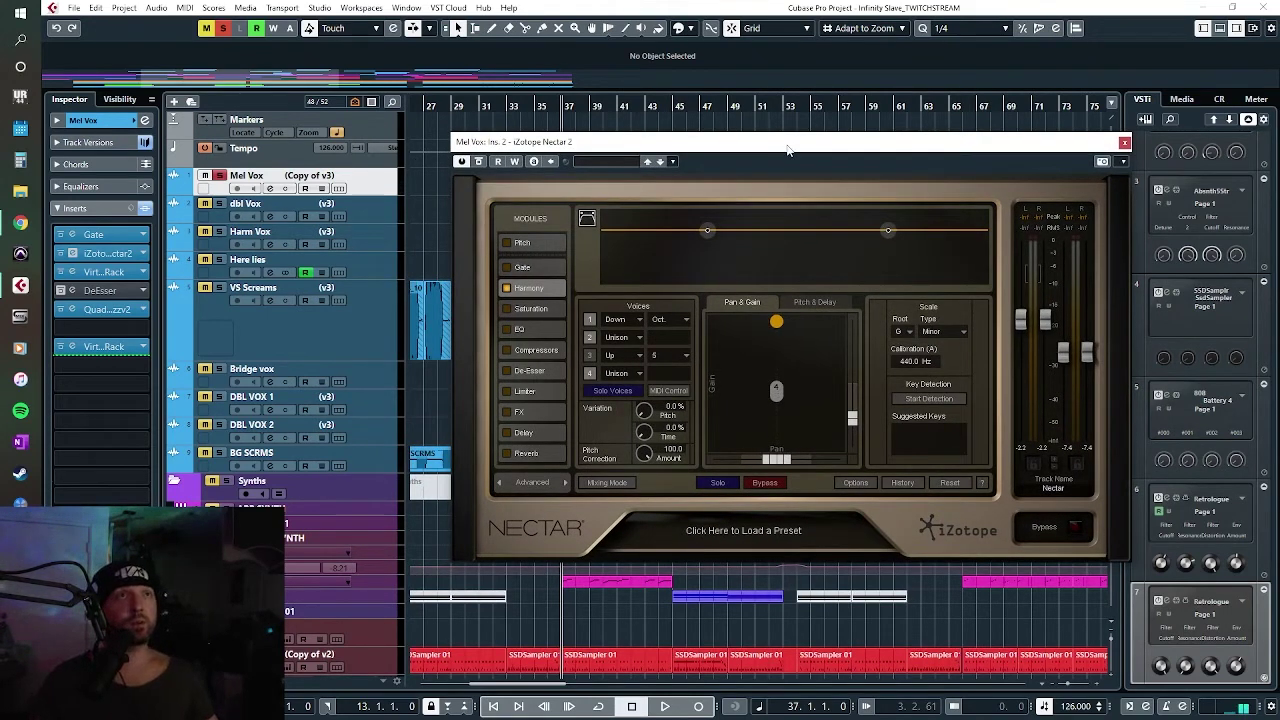
Step: Play Mel Vox from bar 37 with Nectar's Harmony module switched off and back on, ending with playback stopped and Nectar closed
{"action": "key", "text": "space"}
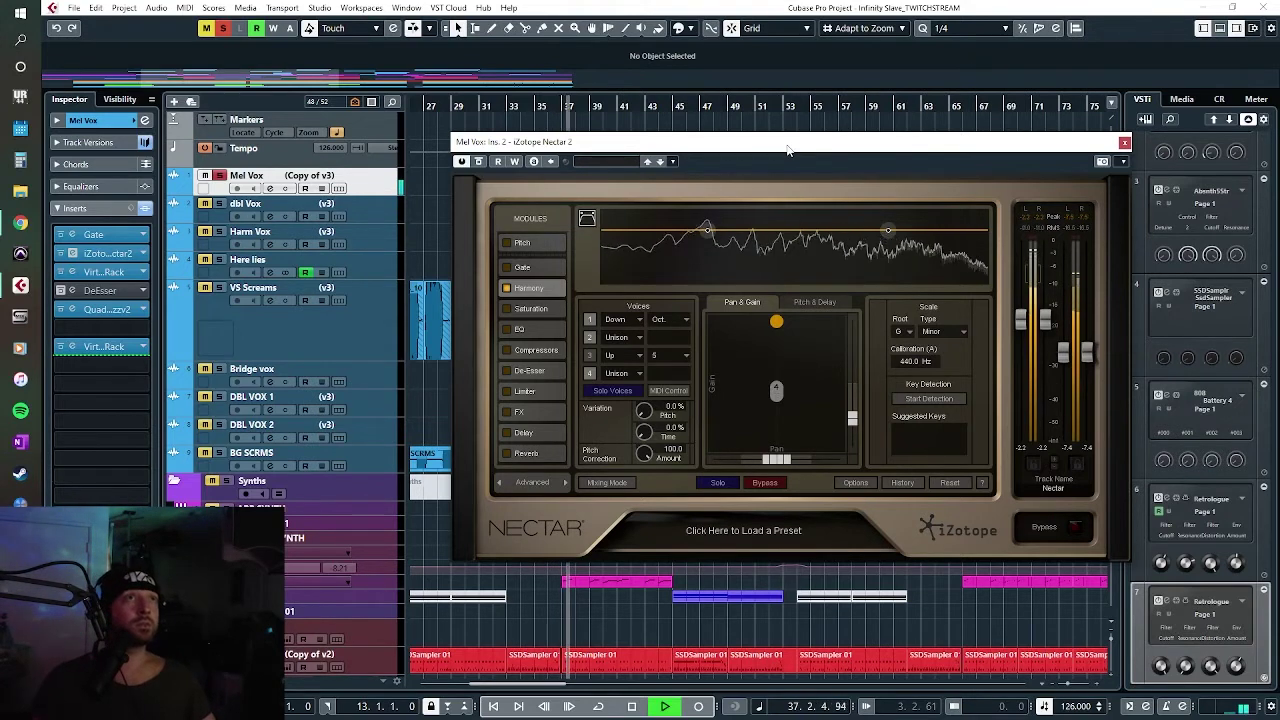
{"action": "left_click_drag", "start_coordinate": [787, 150], "coordinate": [769, 145]}
{"action": "left_click", "coordinate": [487, 283]}
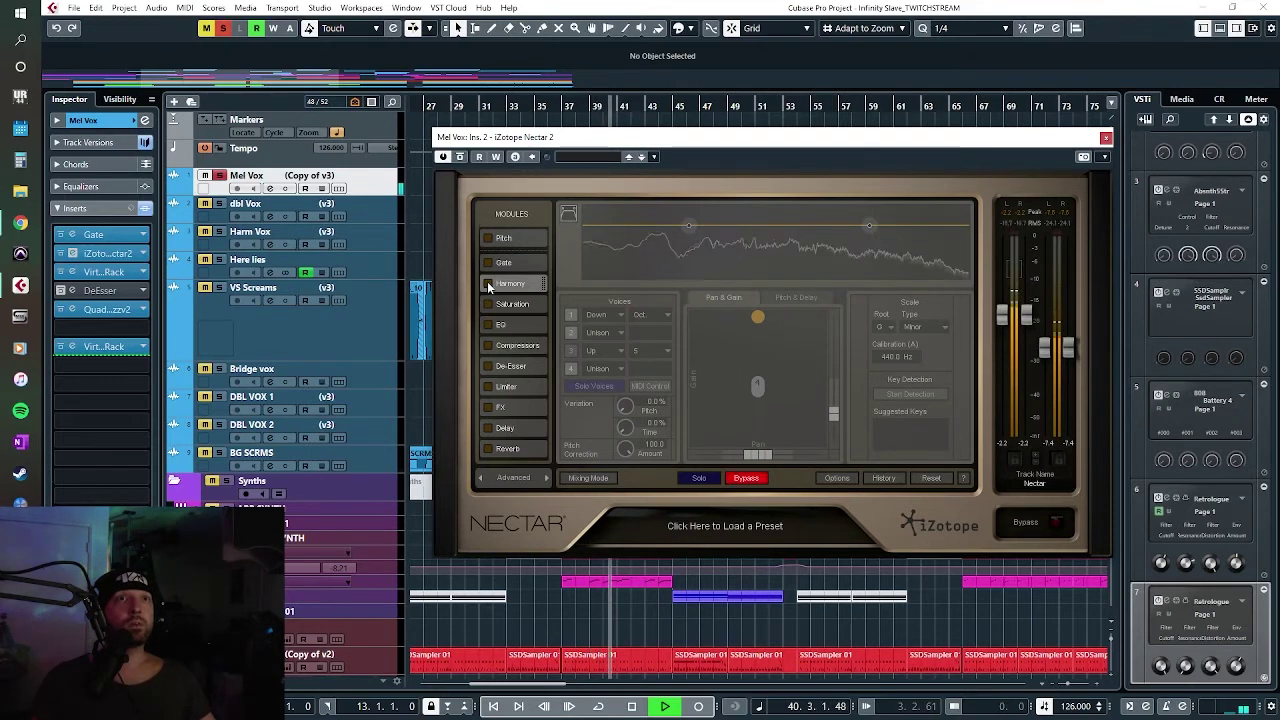
{"action": "left_click", "coordinate": [487, 283]}
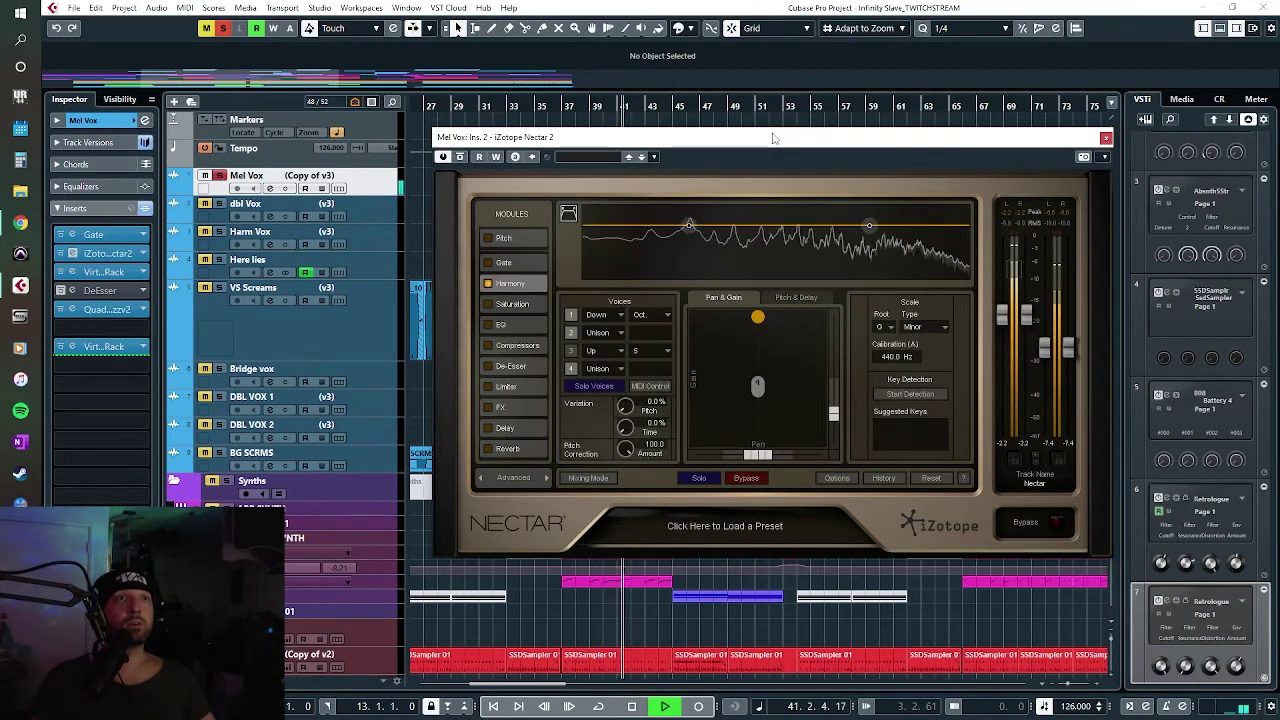
{"action": "key", "text": "space"}
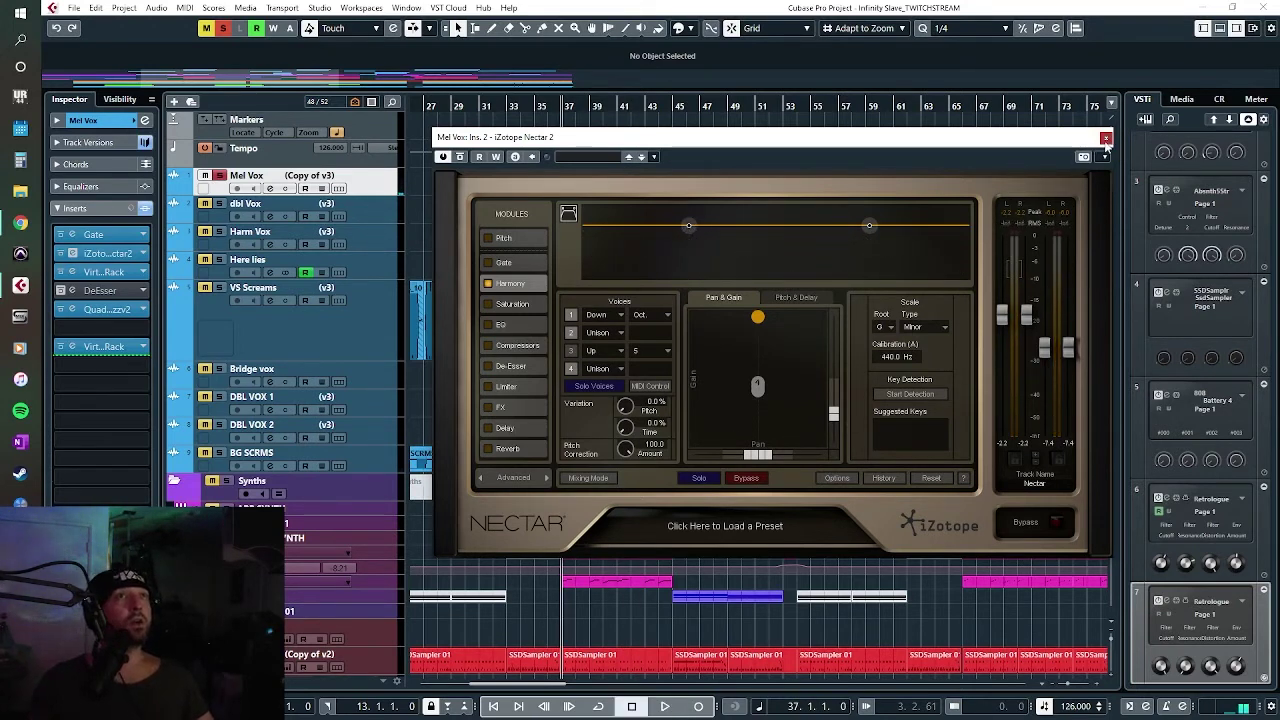
{"action": "key", "text": "ctrl+w"}
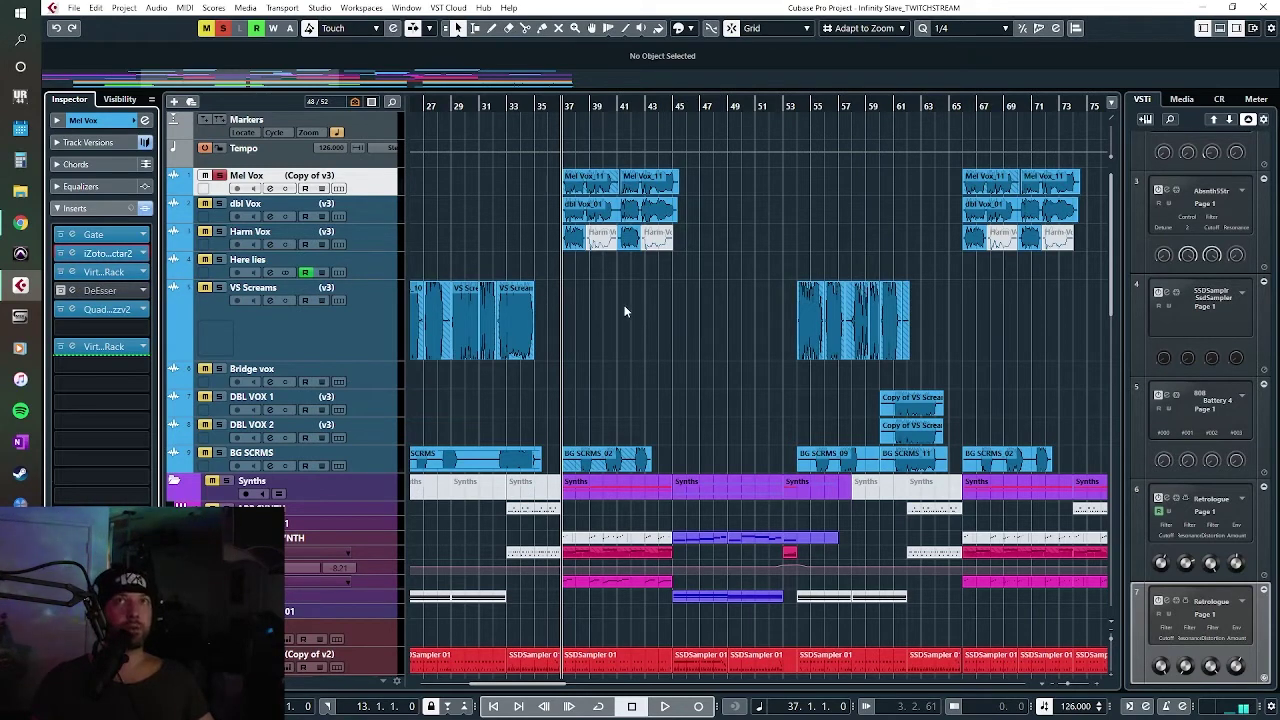
Step: Solo dbl Vox instead of Mel Vox, play it from bar 37 and inspect its first Virtual Mix Rack insert
{"action": "left_click", "coordinate": [220, 176]}
{"action": "left_click", "coordinate": [220, 176]}
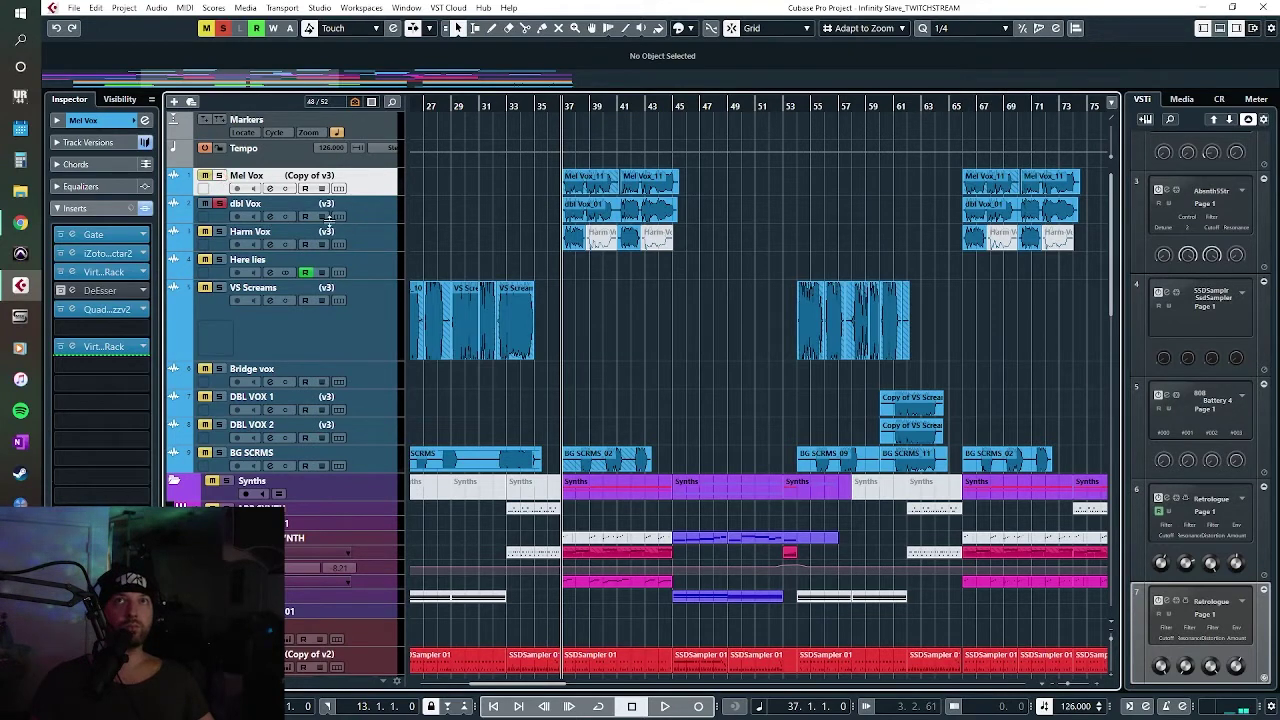
{"action": "left_click", "coordinate": [392, 208]}
{"action": "key", "text": "space"}
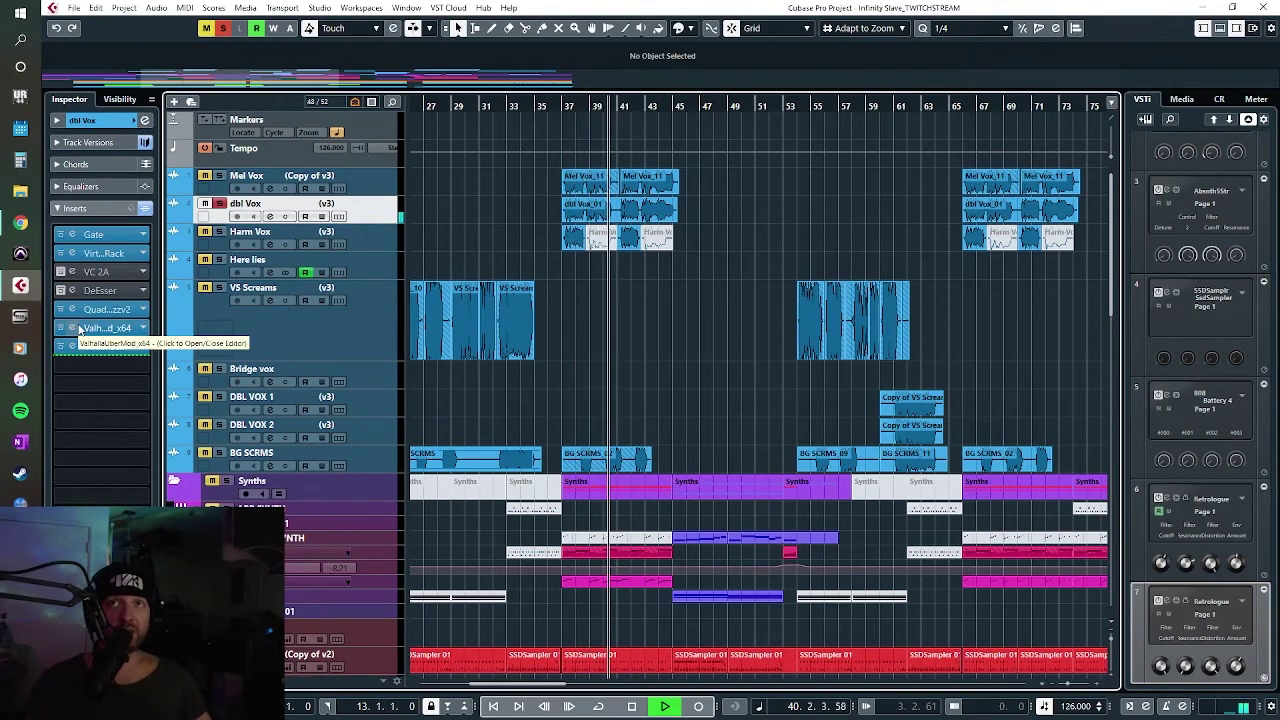
{"action": "left_click", "coordinate": [73, 253]}
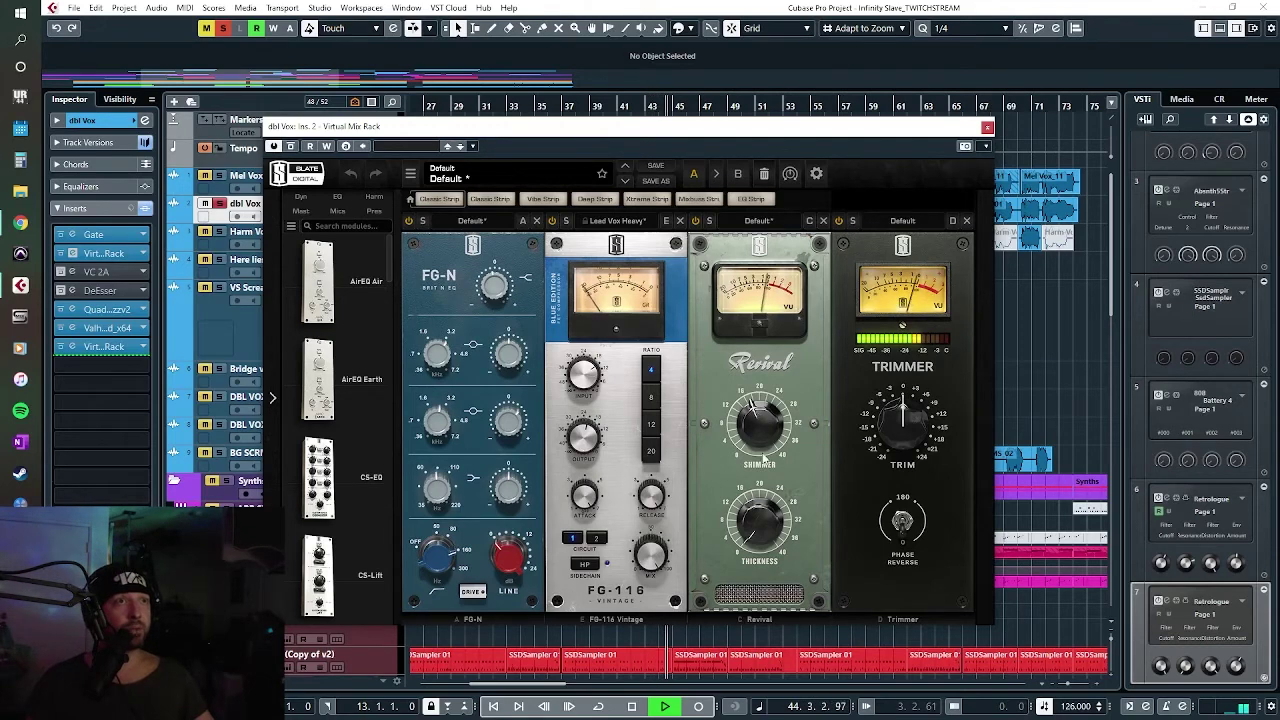
Step: Play dbl Vox from bar 37 while inspecting its ValhallaÜberMod insert, and audition it with Mel Vox soloed alongside before stopping playback
{"action": "left_click", "coordinate": [987, 127]}
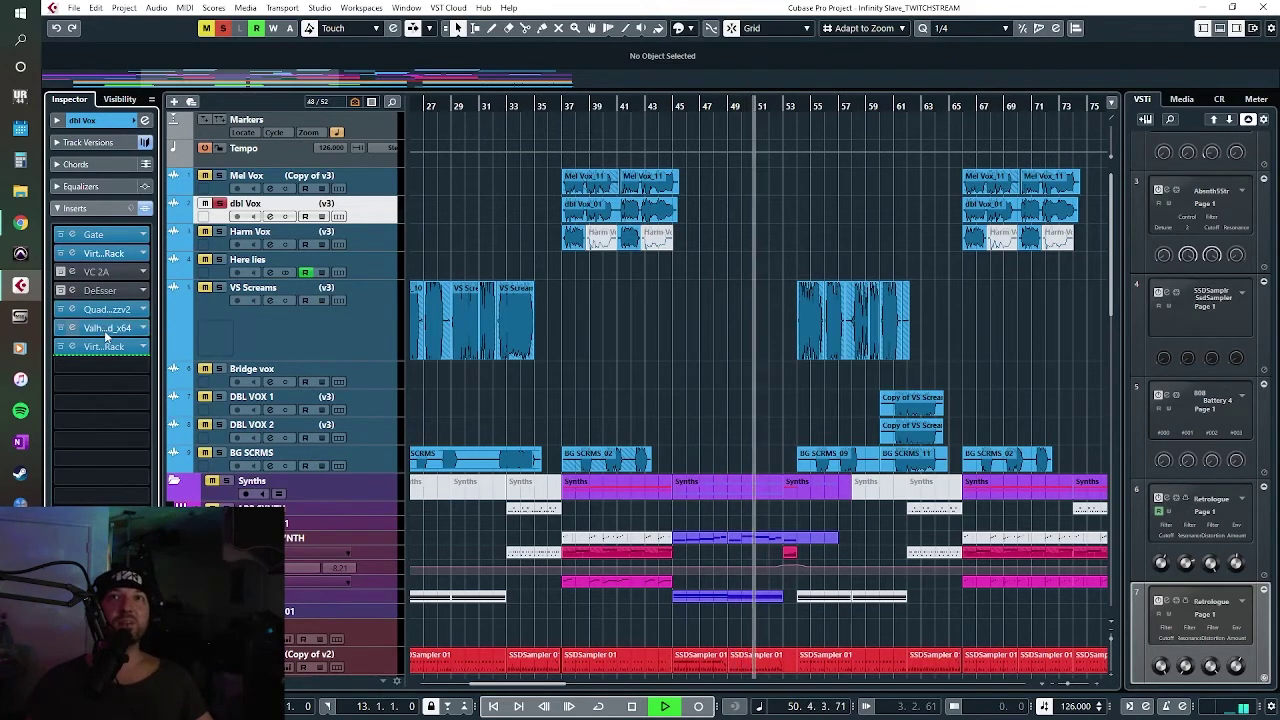
{"action": "left_click", "coordinate": [563, 107]}
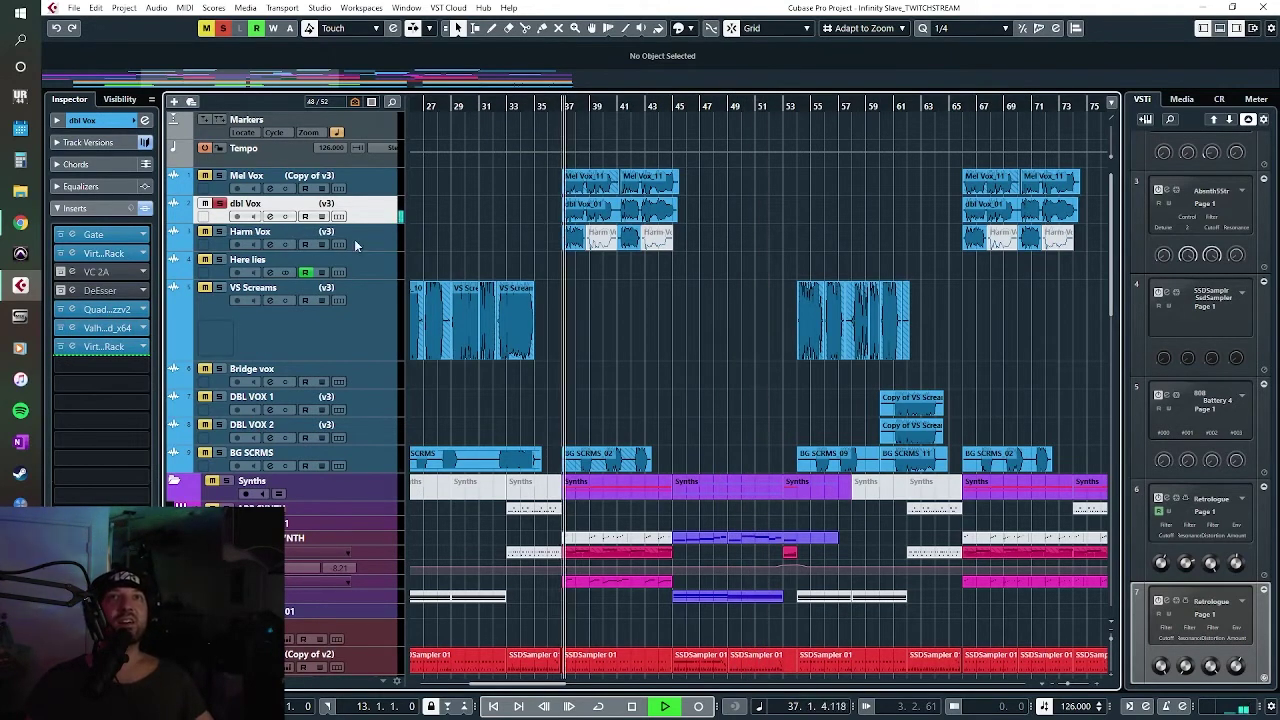
{"action": "left_click", "coordinate": [79, 330]}
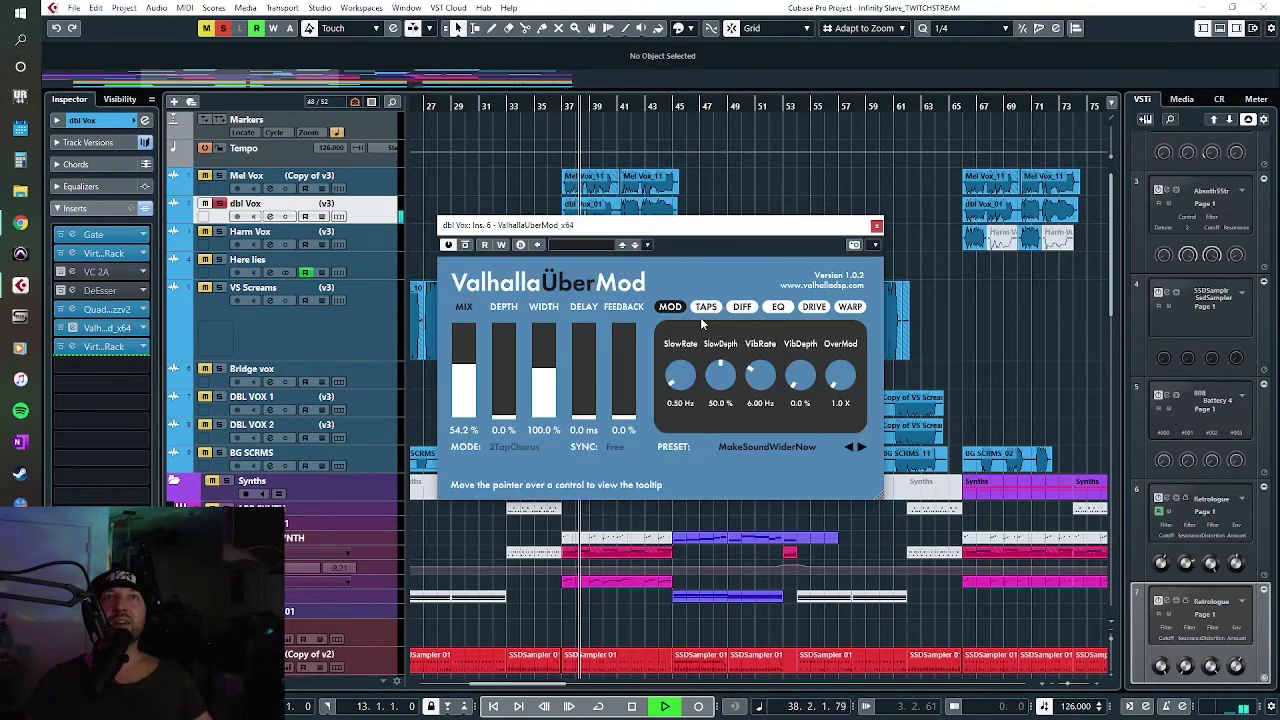
{"action": "left_click", "coordinate": [876, 226]}
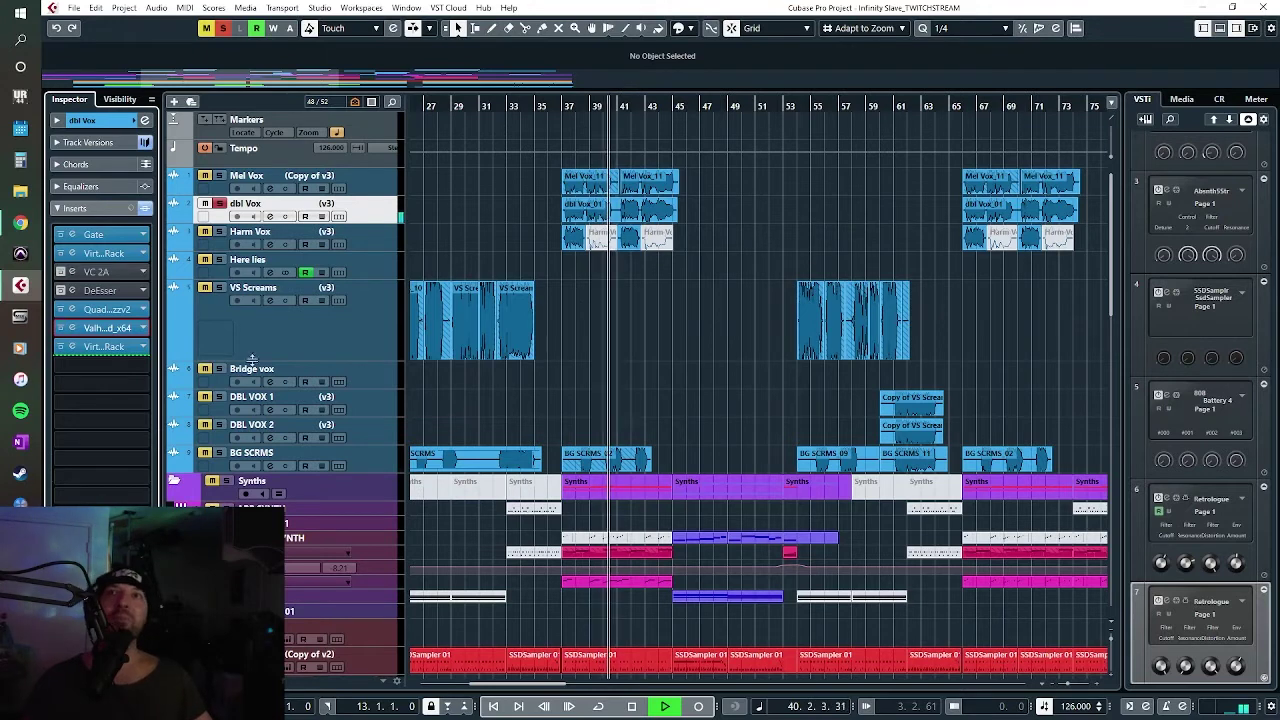
{"action": "left_click", "coordinate": [220, 176]}
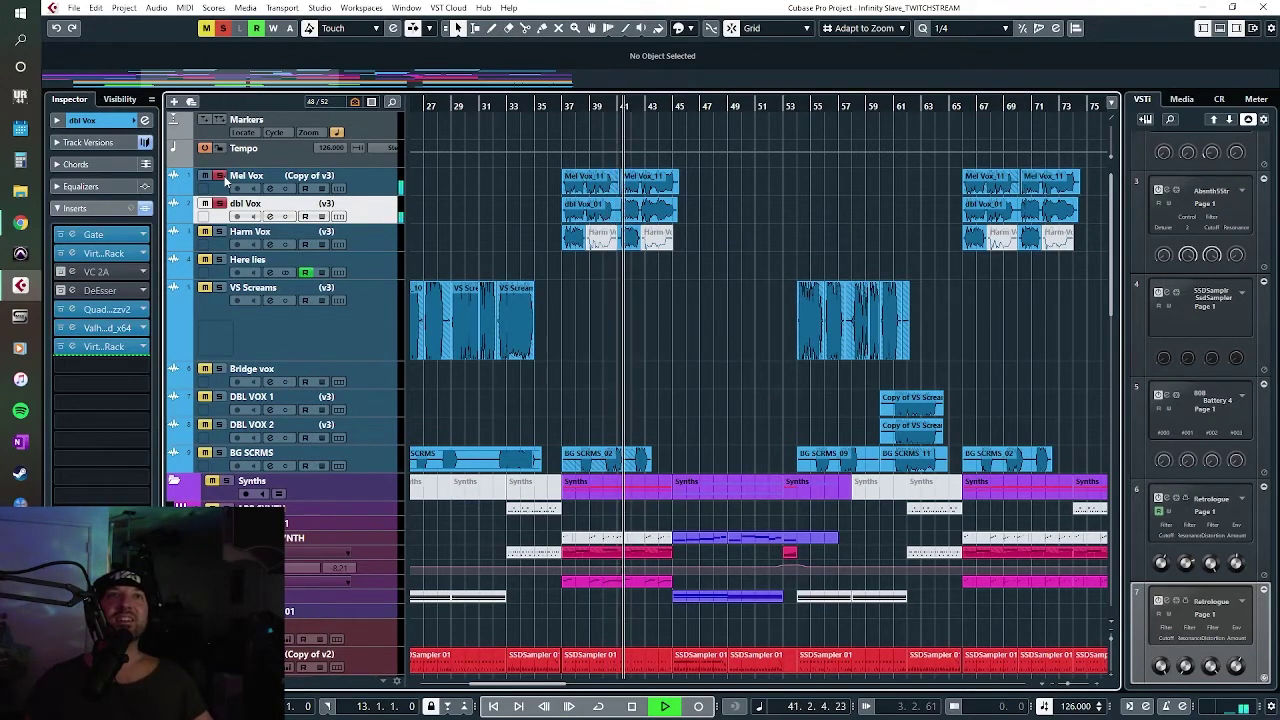
{"action": "key", "text": "space"}
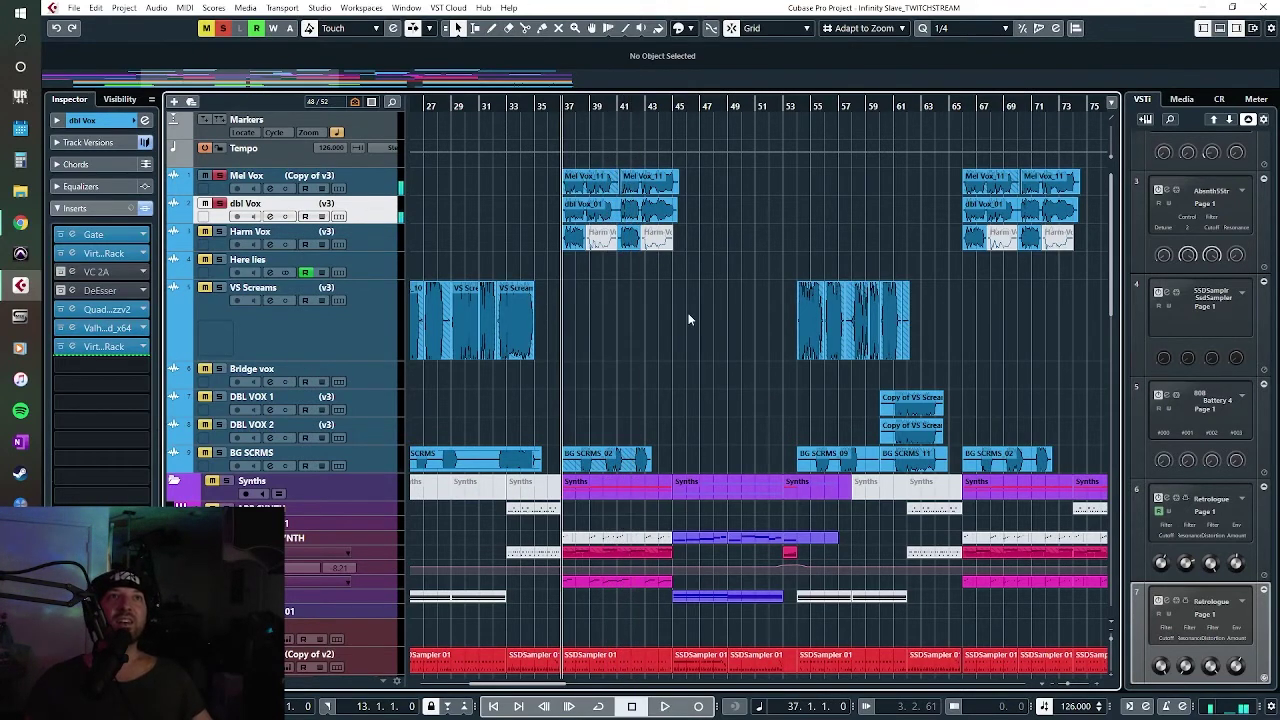
Step: Solo only the Harm Vox track and play it from bar 37, ending with playback stopped
{"action": "left_click", "coordinate": [375, 245]}
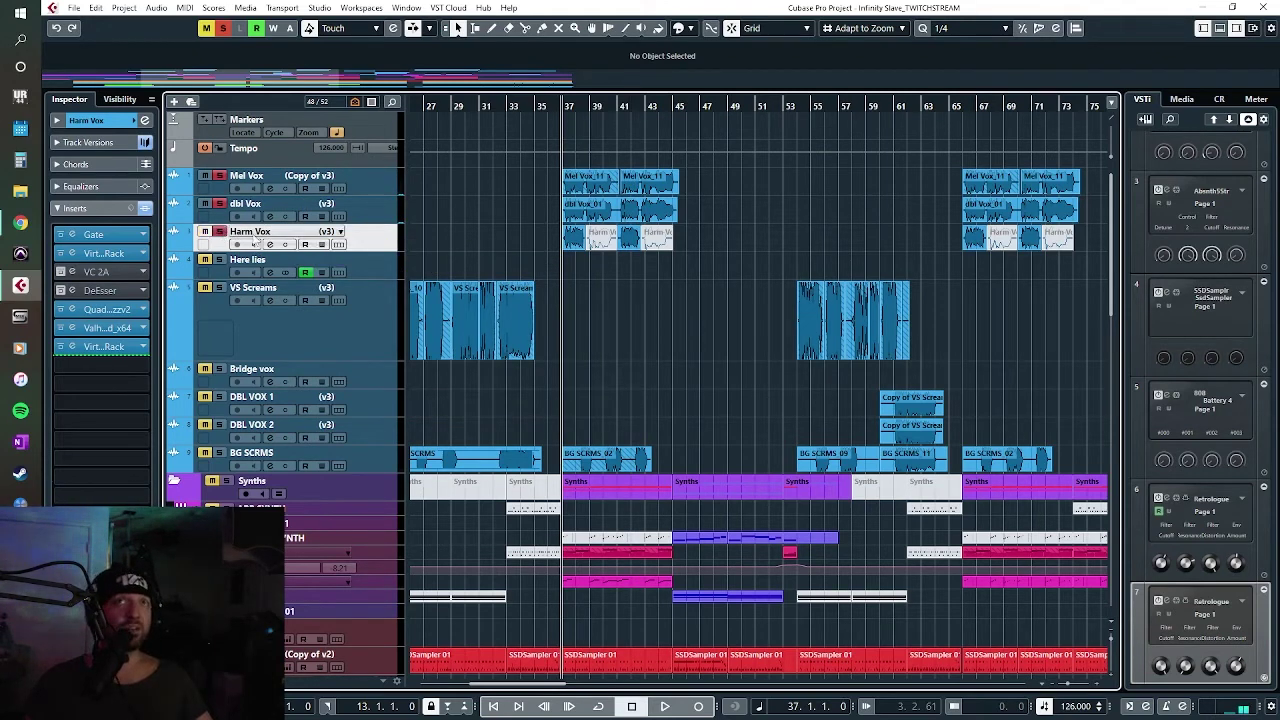
{"action": "left_click", "coordinate": [219, 203]}
{"action": "left_click", "coordinate": [219, 175]}
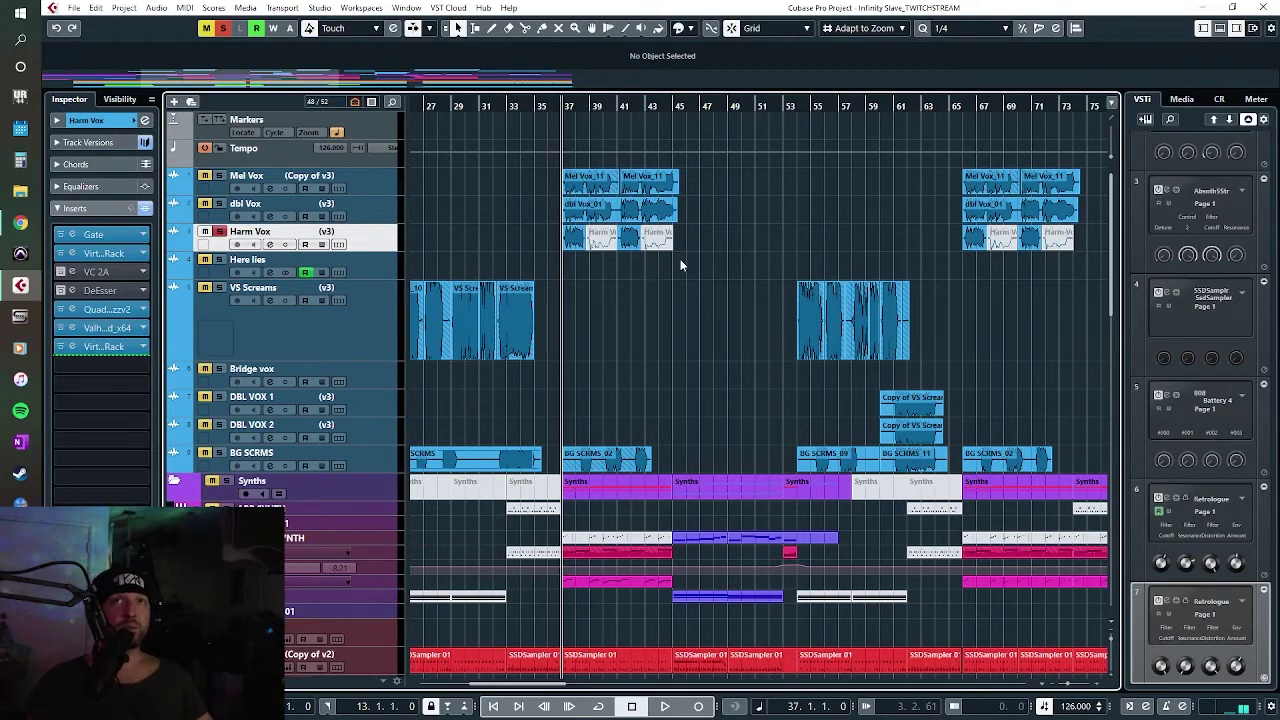
{"action": "key", "text": "space"}
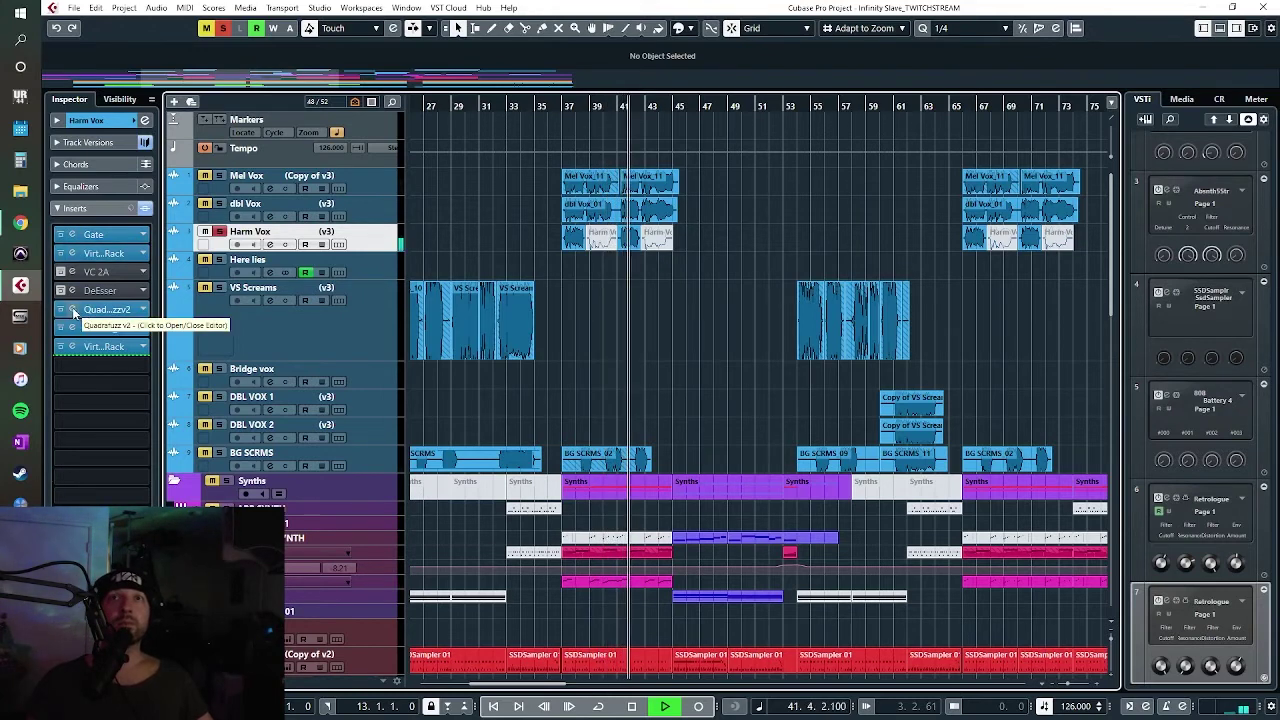
{"action": "key", "text": "space"}
Step: Clear the solo and play the full mix from bar 36, selecting the Mel Vox, dbl Vox and Harm Vox tracks during playback
{"action": "key", "text": "s"}
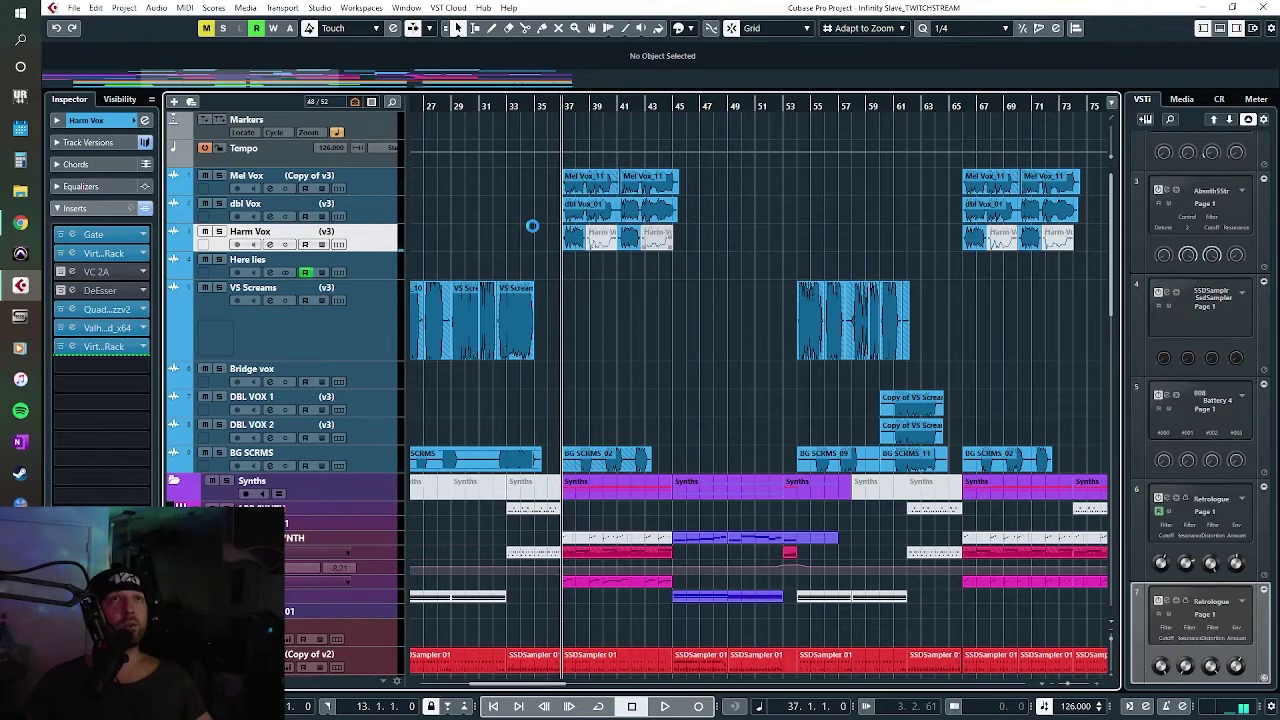
{"action": "left_click", "coordinate": [548, 106]}
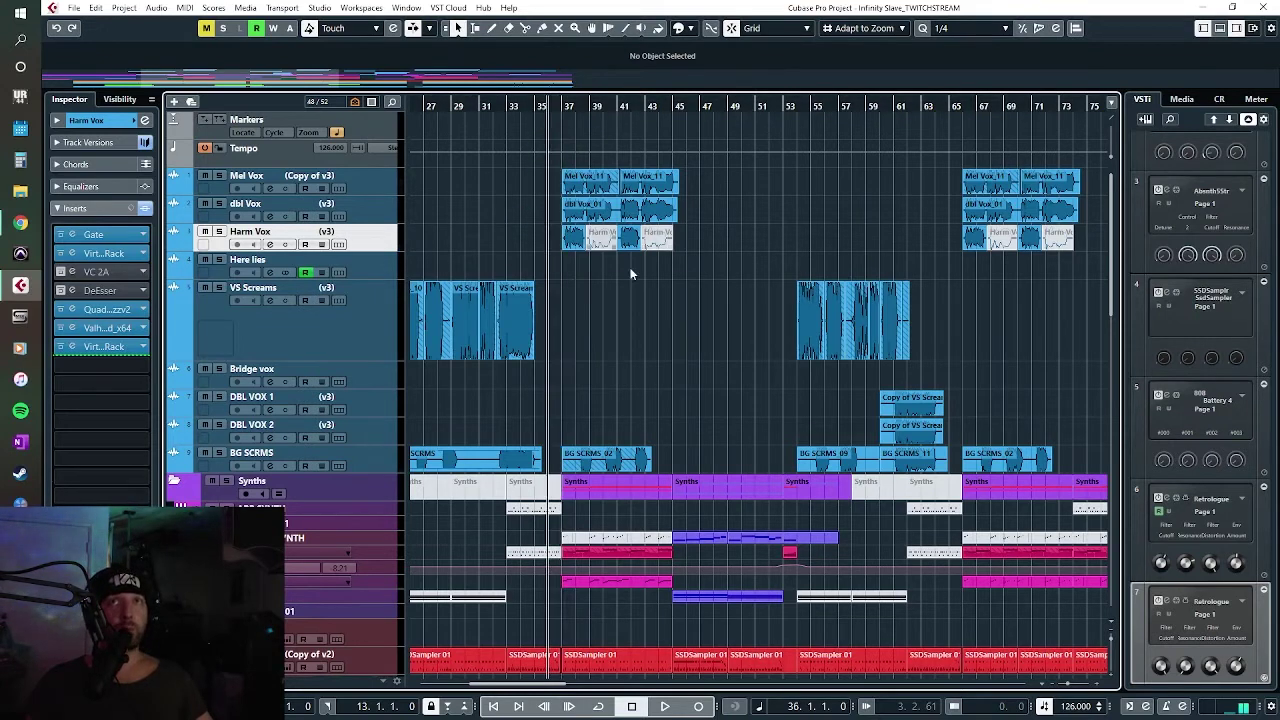
{"action": "key", "text": "space"}
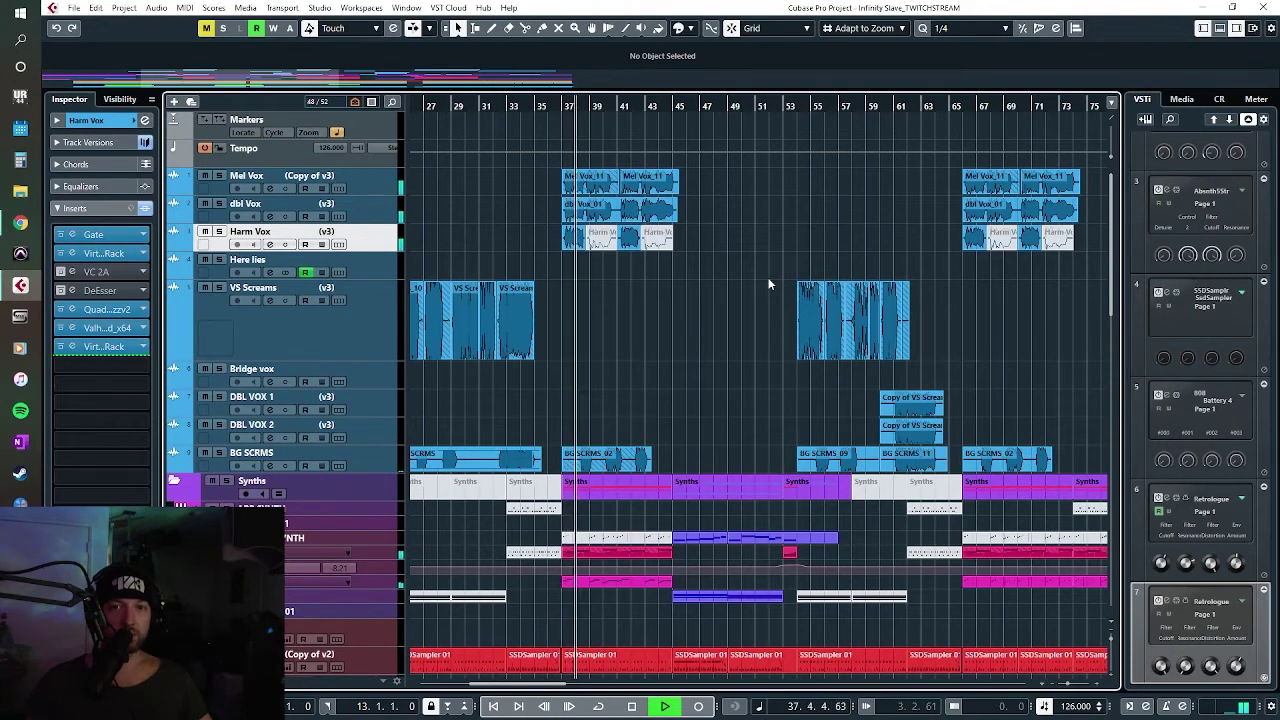
{"action": "left_click", "coordinate": [376, 185]}
{"action": "left_click", "coordinate": [368, 236], "text": "shift"}
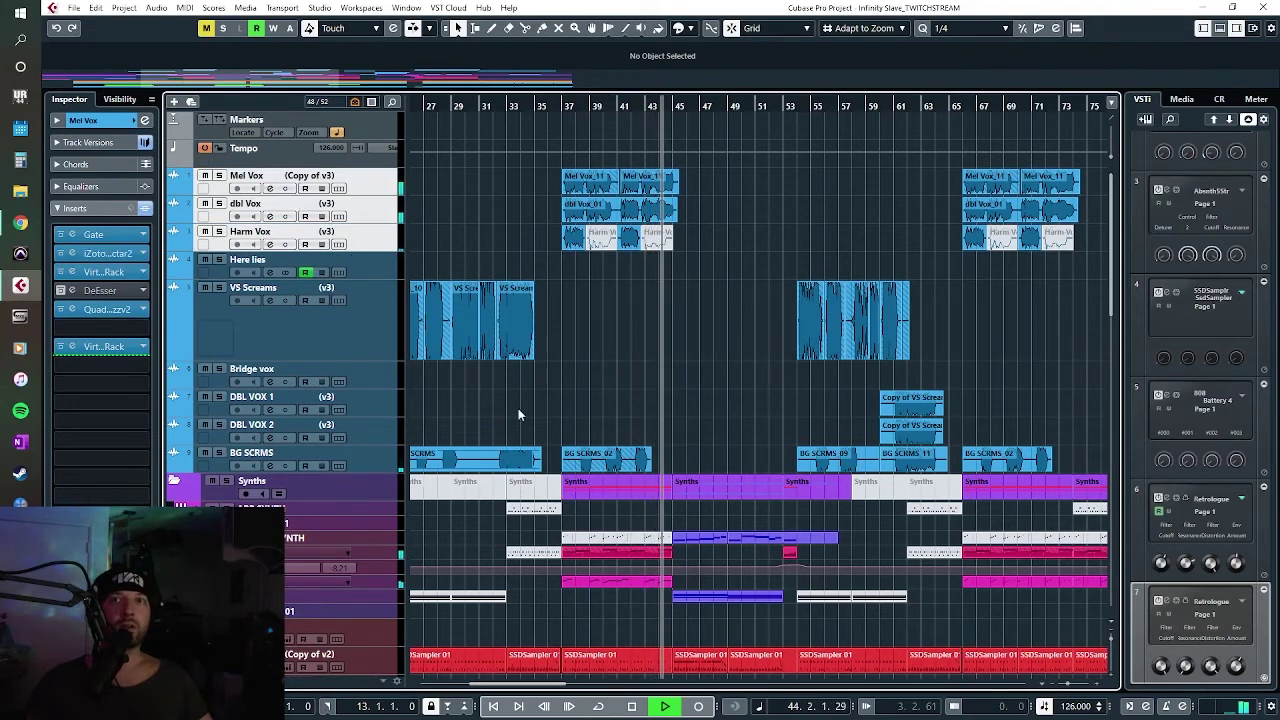
{"action": "key", "text": "space"}
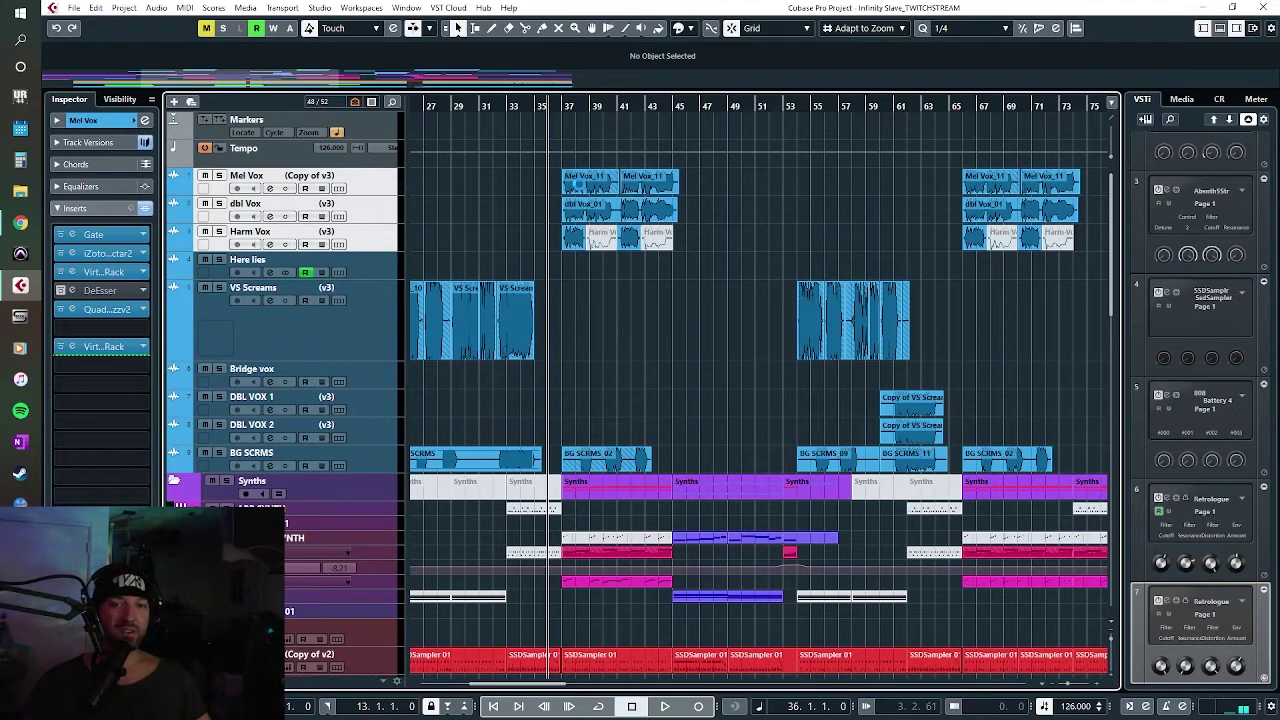
Step: Open the first Mel Vox_11 event in a maximized Sample Editor, examine its VariAudio pitch segments between bars 37 and 41, and close it
{"action": "left_click", "coordinate": [583, 188]}
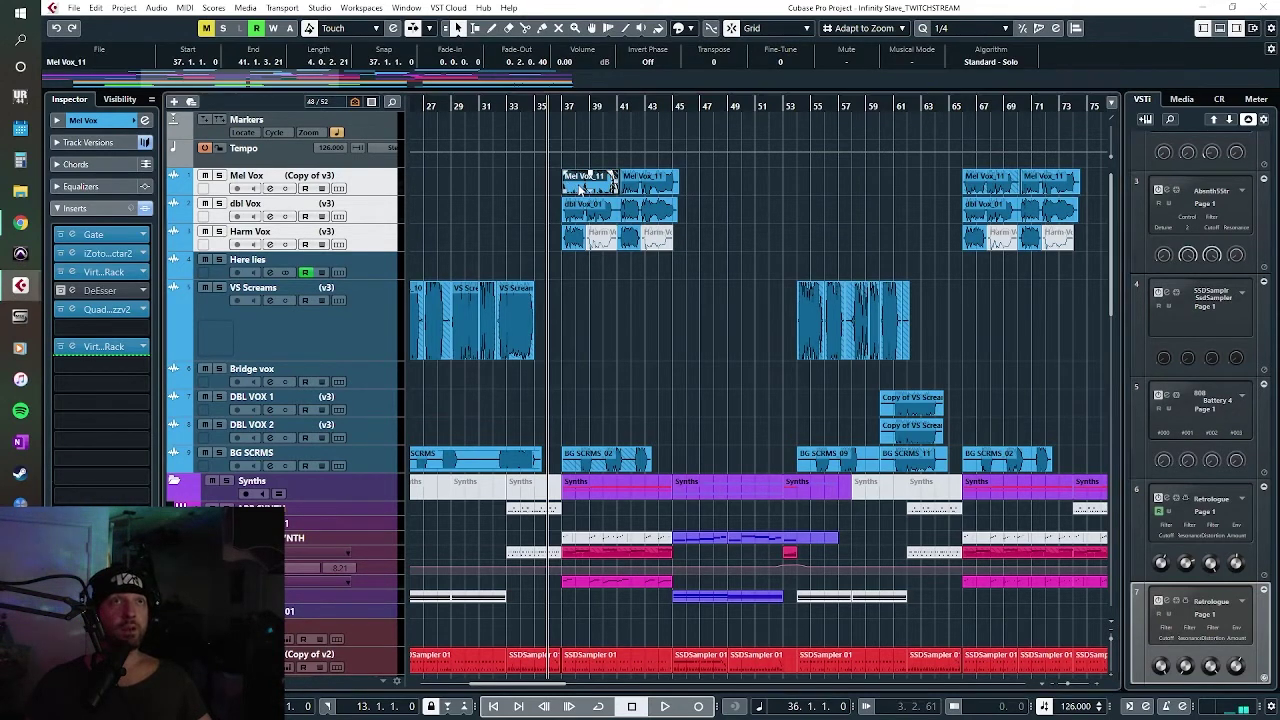
{"action": "double_click", "coordinate": [613, 185]}
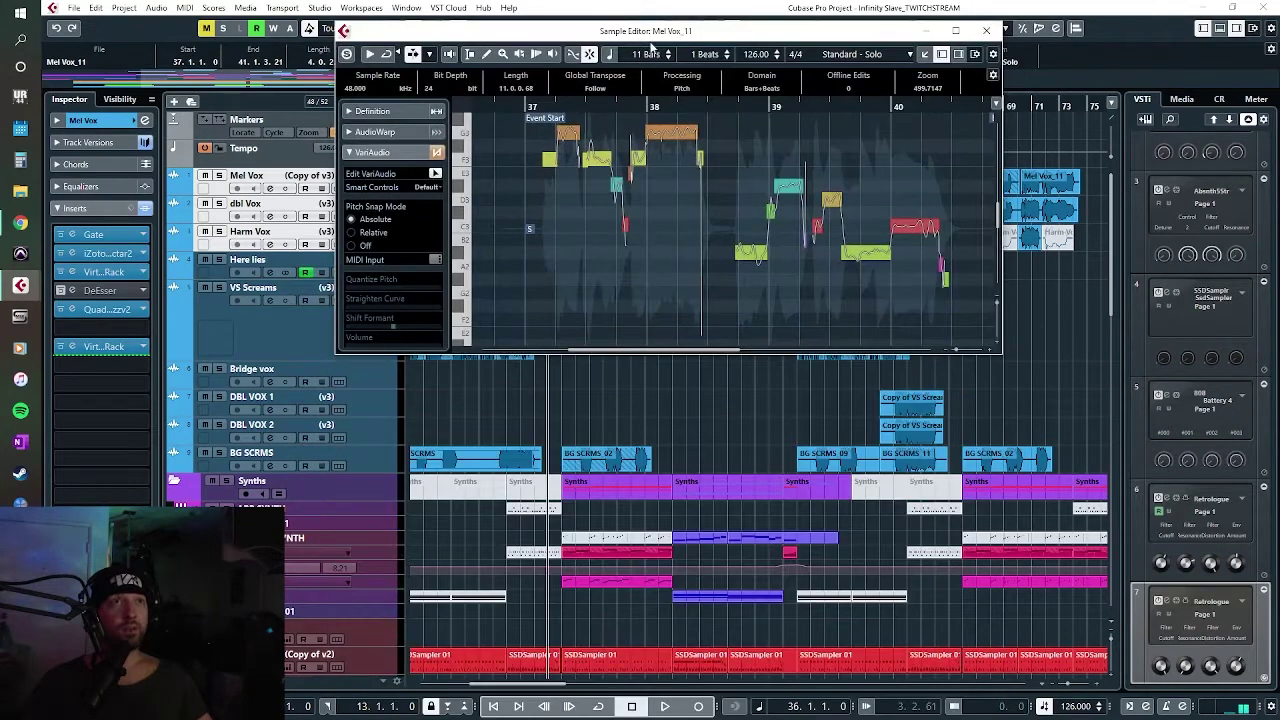
{"action": "double_click", "coordinate": [647, 37]}
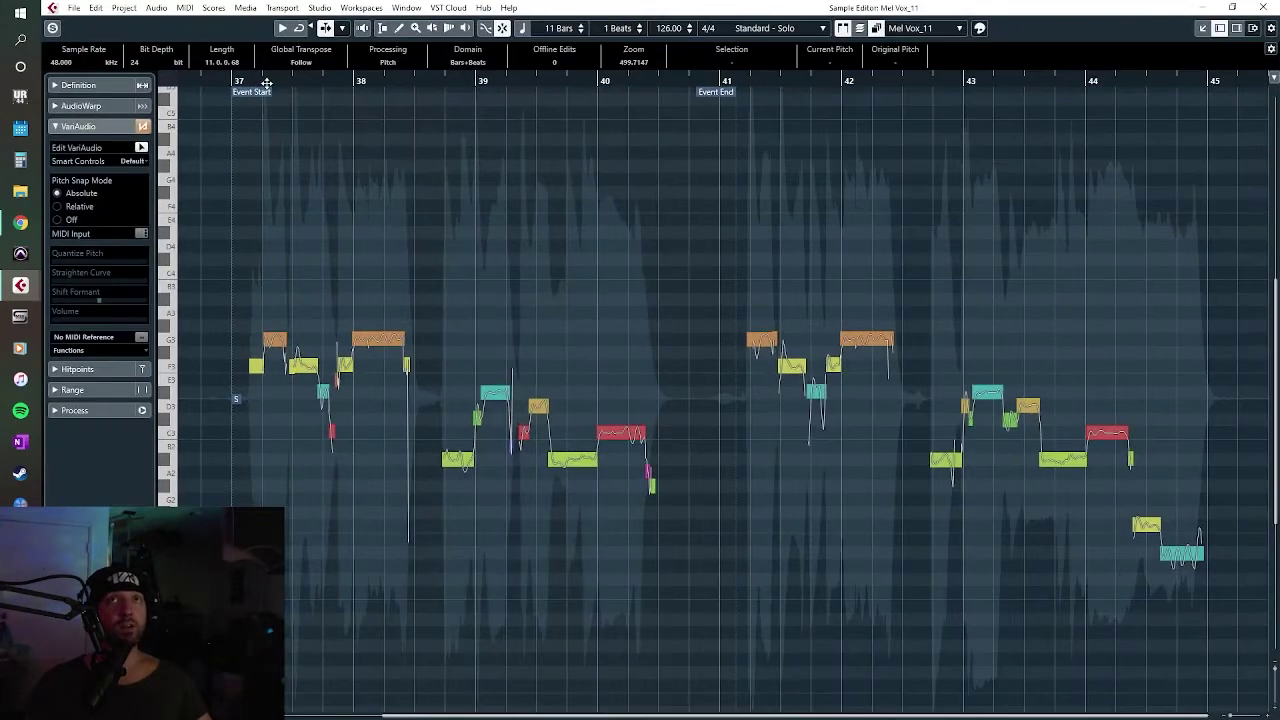
{"action": "scroll", "coordinate": [279, 123], "scroll_direction": "up", "scroll_amount": 3}
{"action": "scroll", "coordinate": [250, 300], "scroll_direction": "up", "scroll_amount": 1}
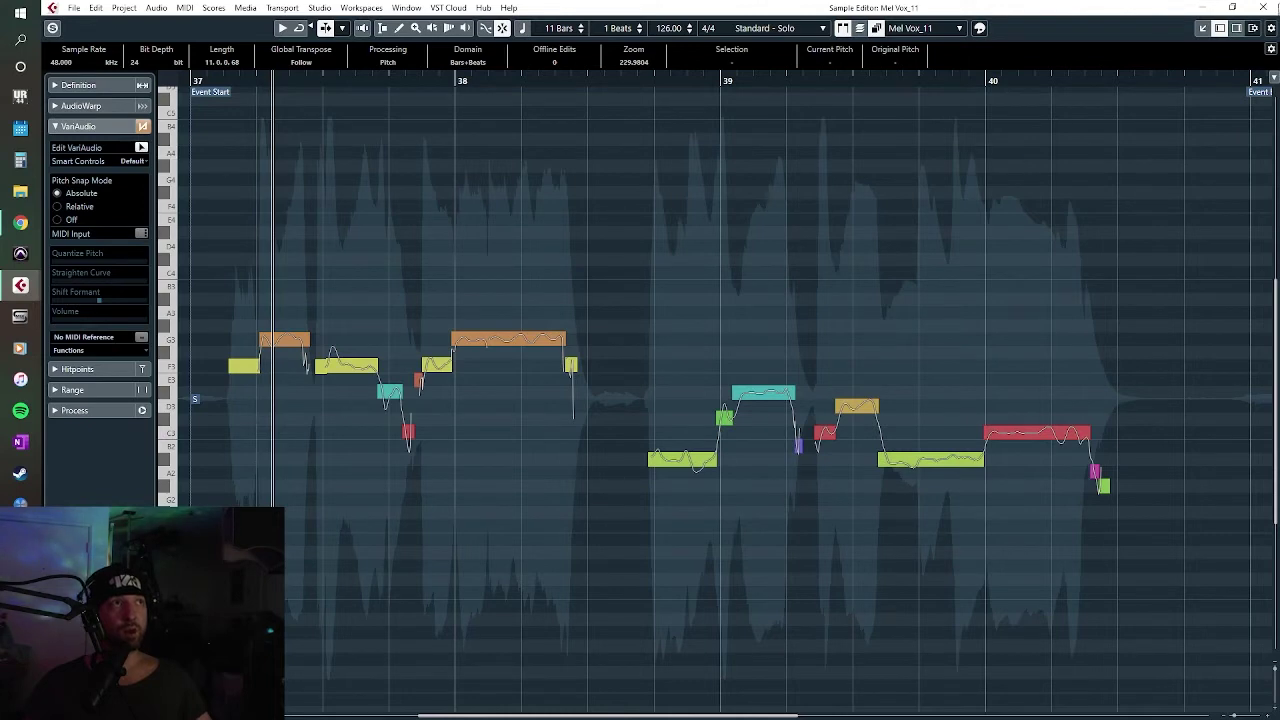
{"action": "left_click", "coordinate": [1264, 8]}
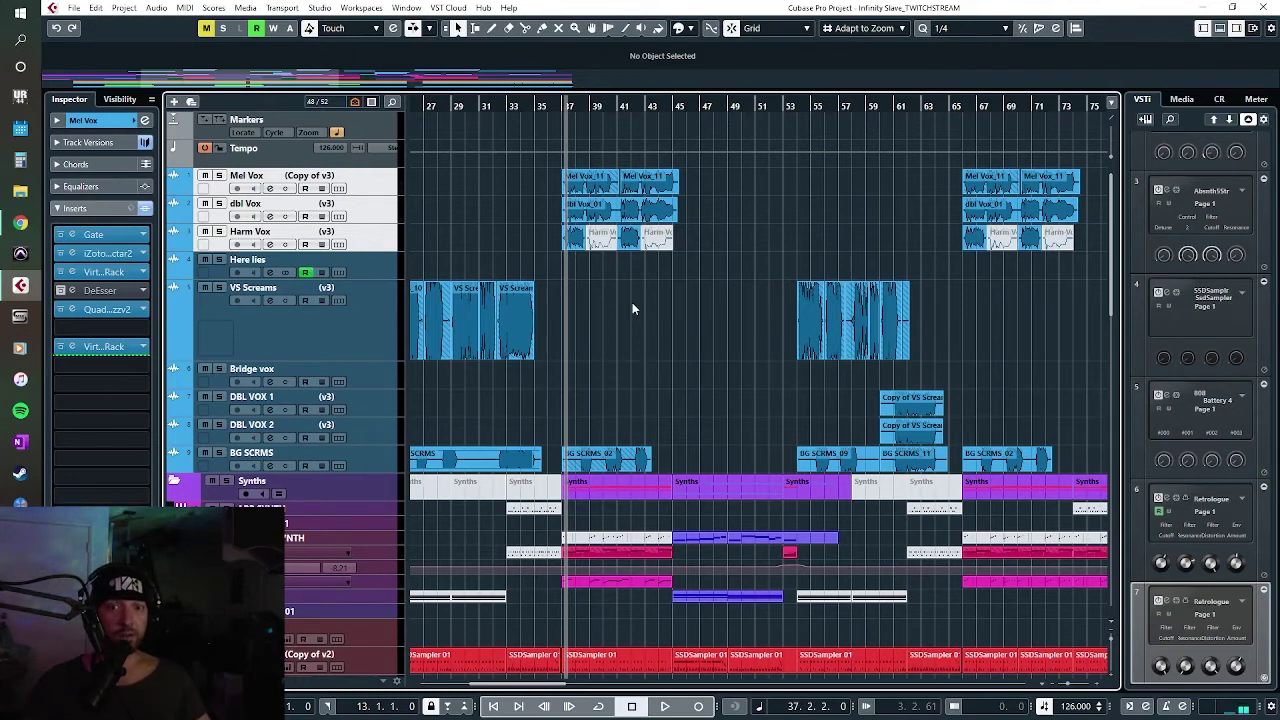
Step: Play the full mix through the Mel Vox section starting at bar 37 and stop playback
{"action": "key", "text": "space"}
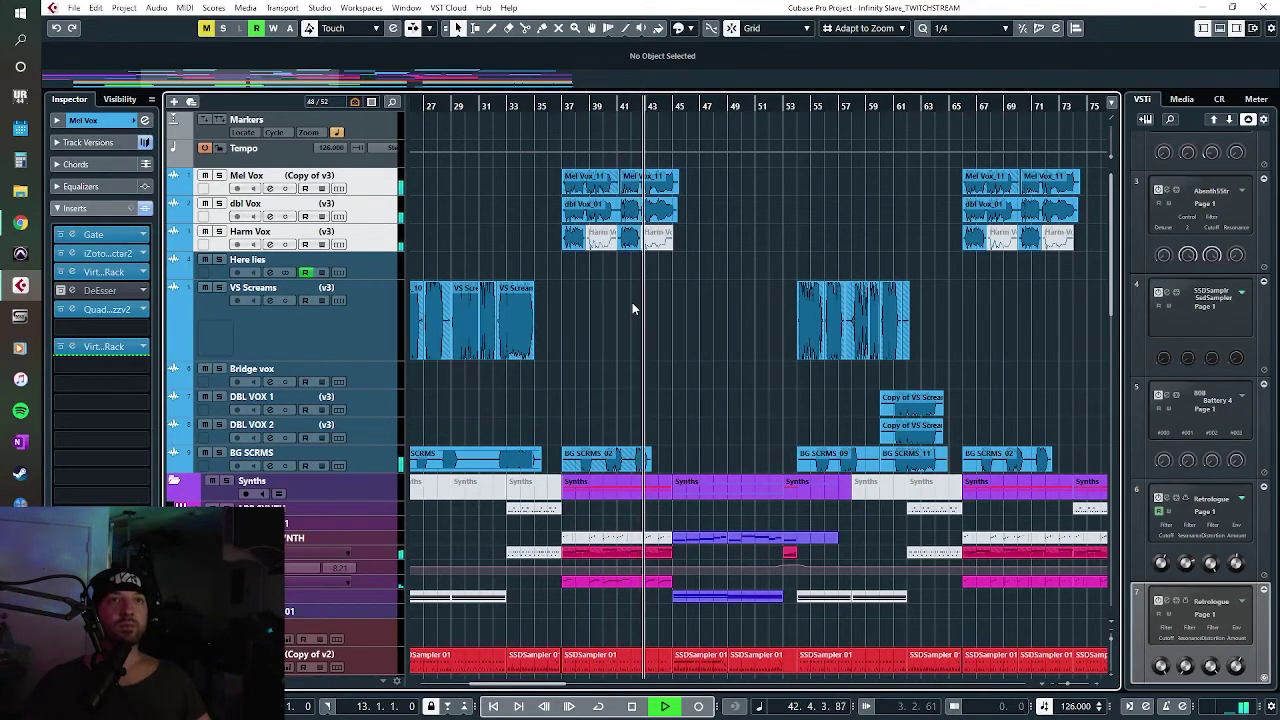
{"action": "scroll", "coordinate": [729, 326], "scroll_direction": "right", "scroll_amount": 2}
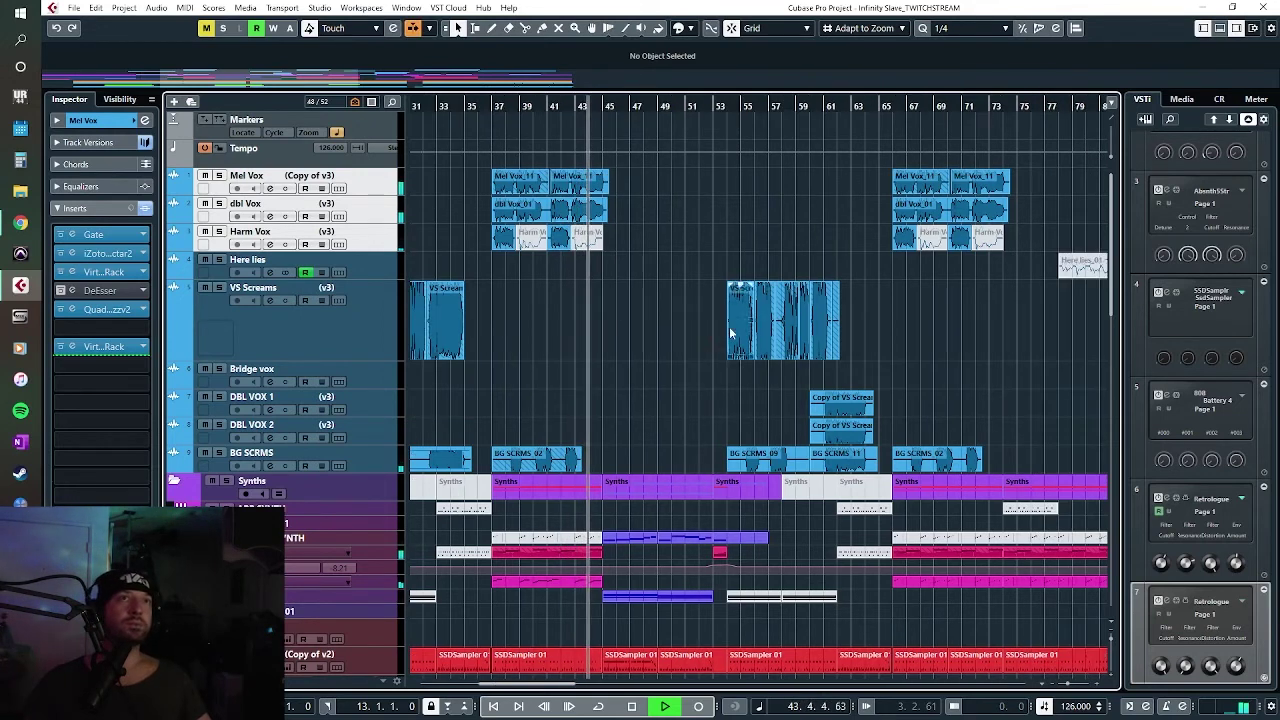
{"action": "key", "text": "space"}
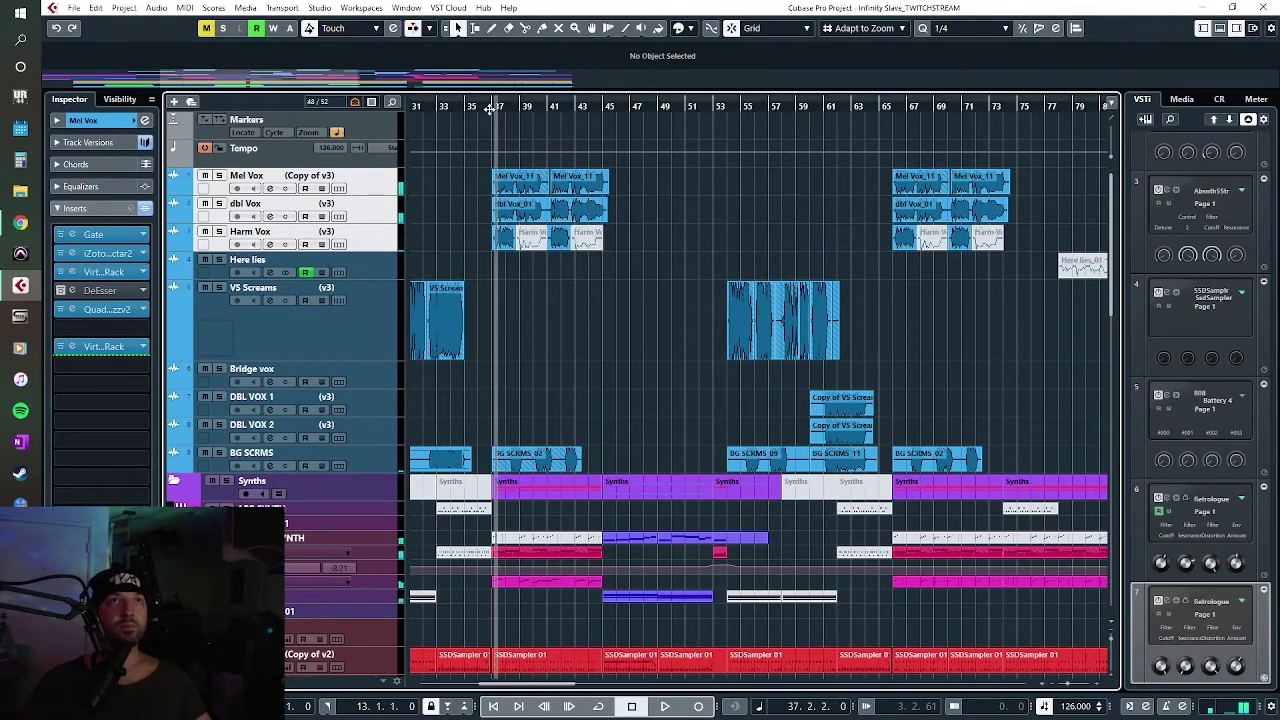
Step: Solo the Mel Vox, dbl Vox and Harm Vox tracks and inspect the sends of dbl Vox and Mel Vox
{"action": "left_click", "coordinate": [219, 176]}
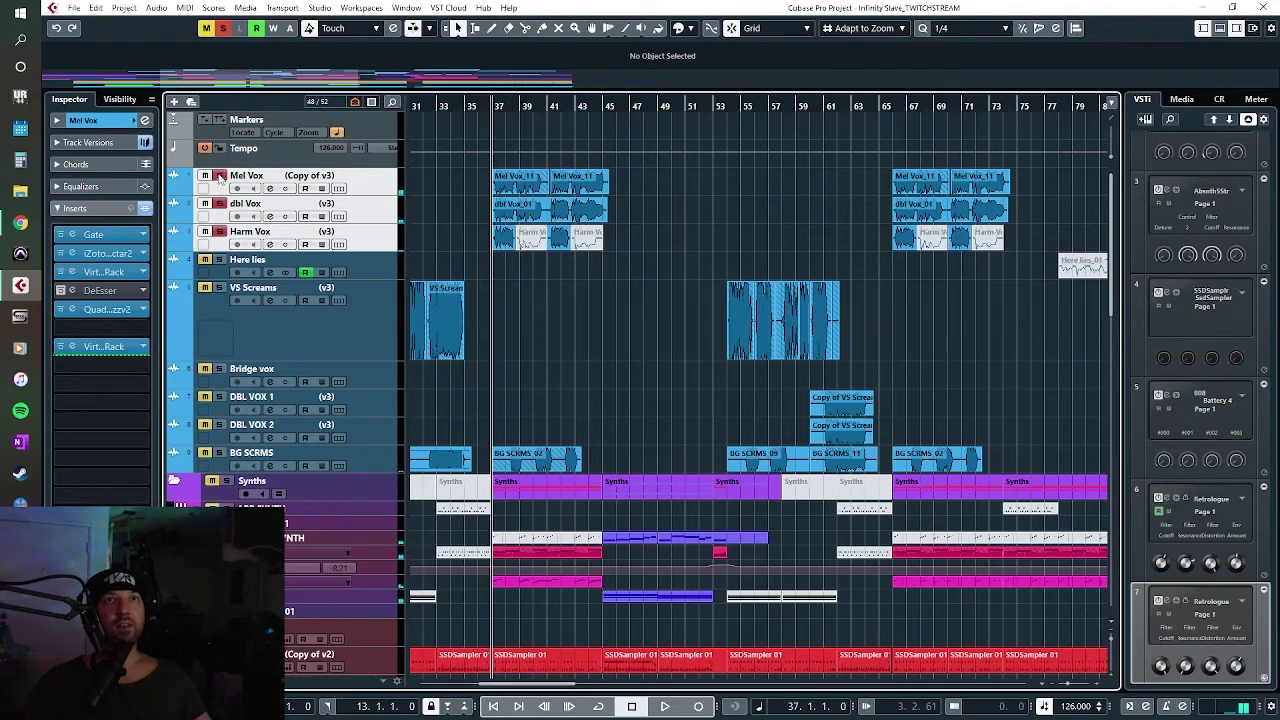
{"action": "left_click", "coordinate": [375, 205]}
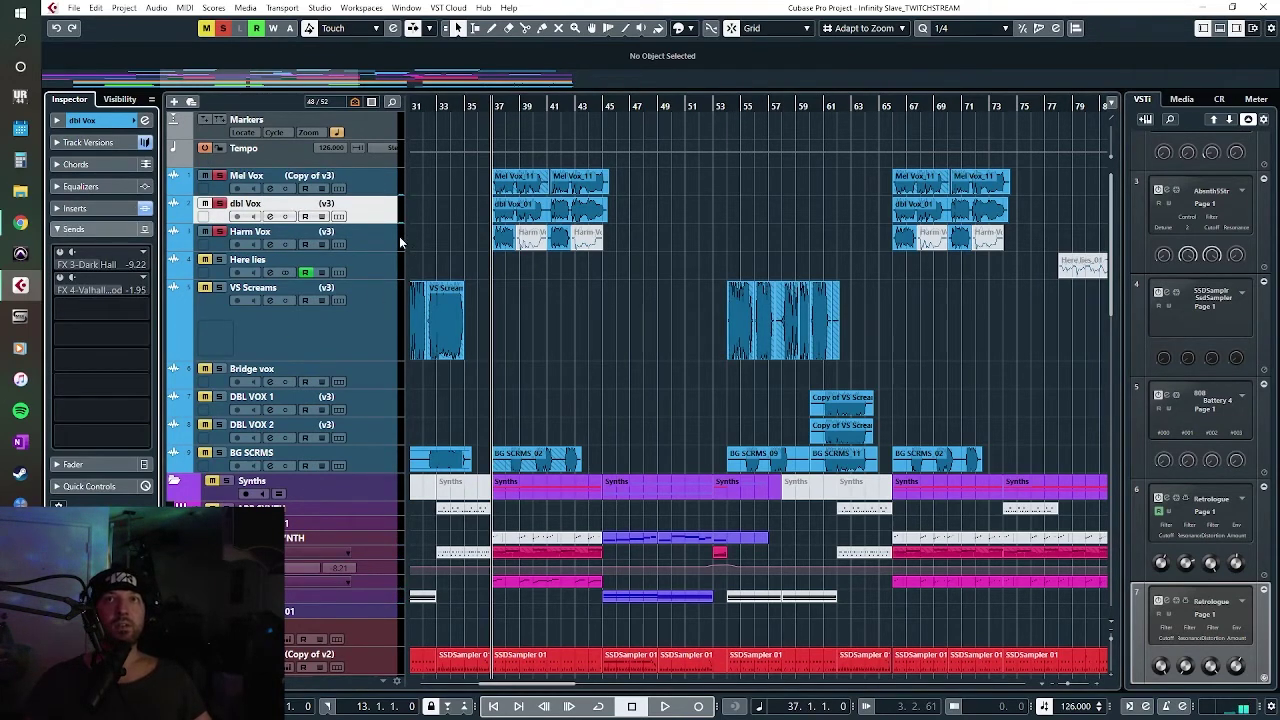
{"action": "left_click", "coordinate": [382, 188]}
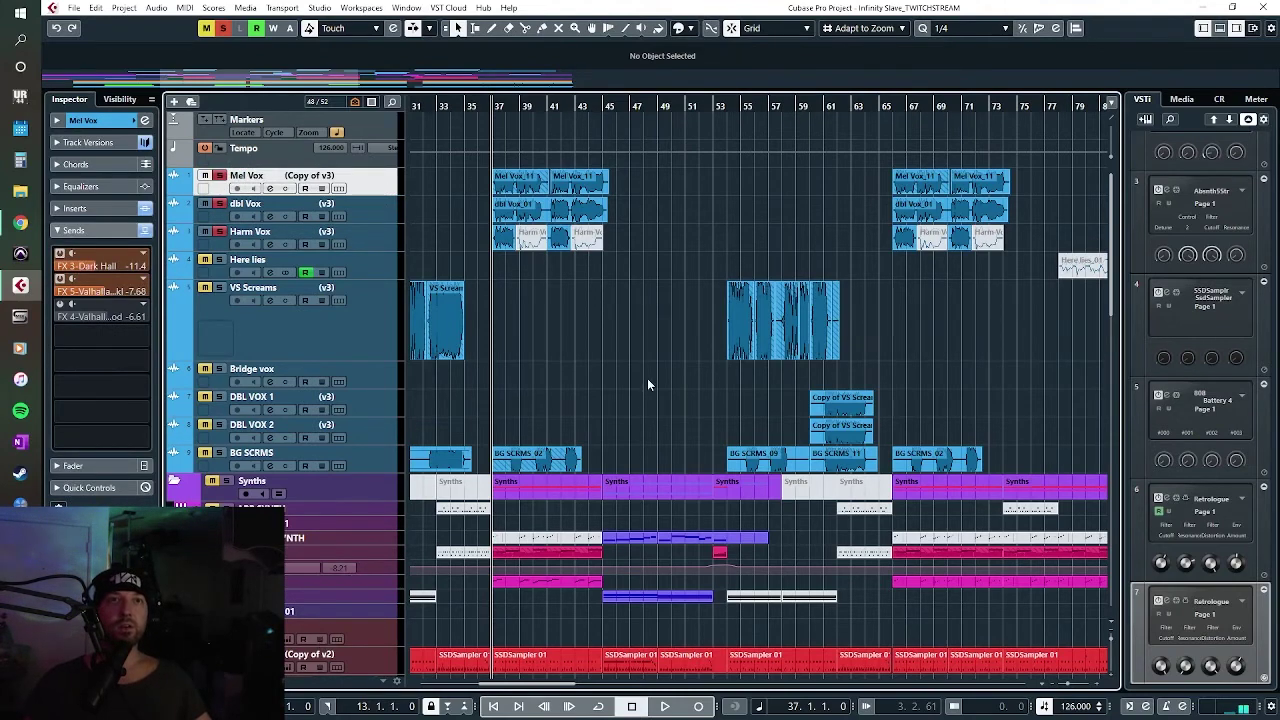
Step: Open ValhallaVintageVerb on the FX 3-Dark Hall channel, examine its settings and play the soloed vocals from bar 37 through it
{"action": "scroll", "coordinate": [648, 380], "scroll_direction": "down", "scroll_amount": 10}
{"action": "scroll", "coordinate": [668, 421], "scroll_direction": "down", "scroll_amount": 10}
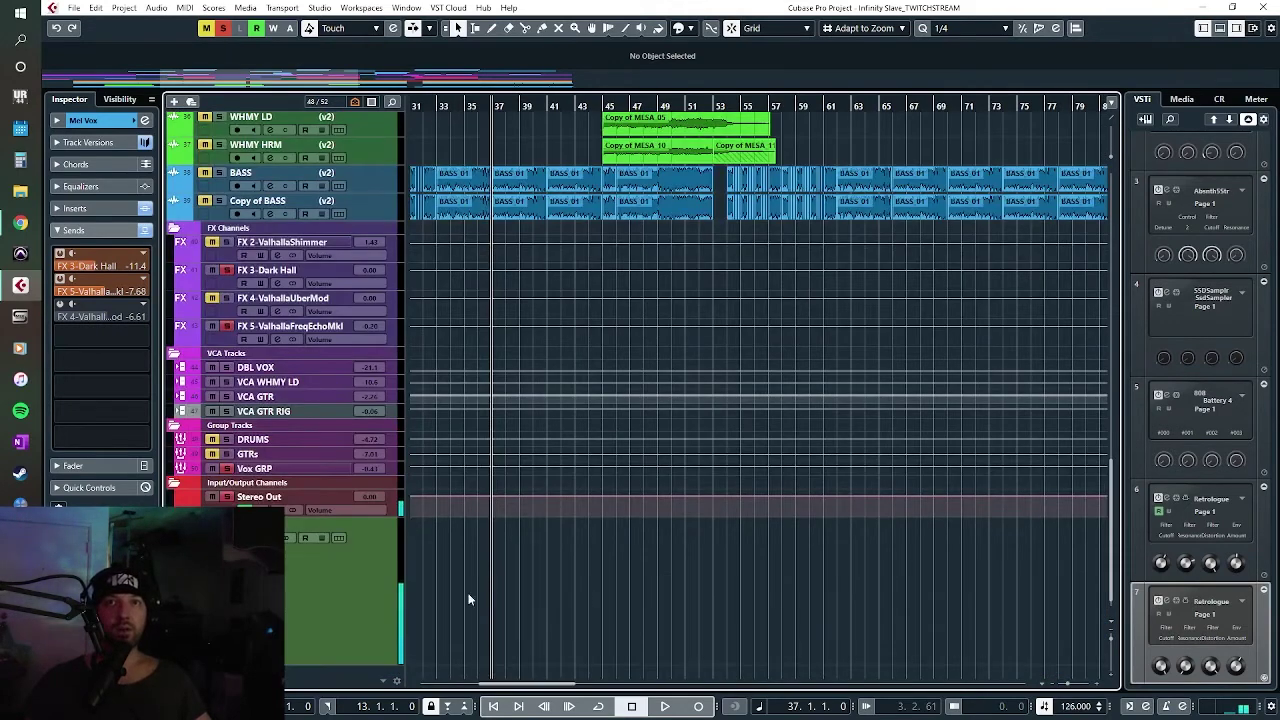
{"action": "left_click", "coordinate": [285, 268]}
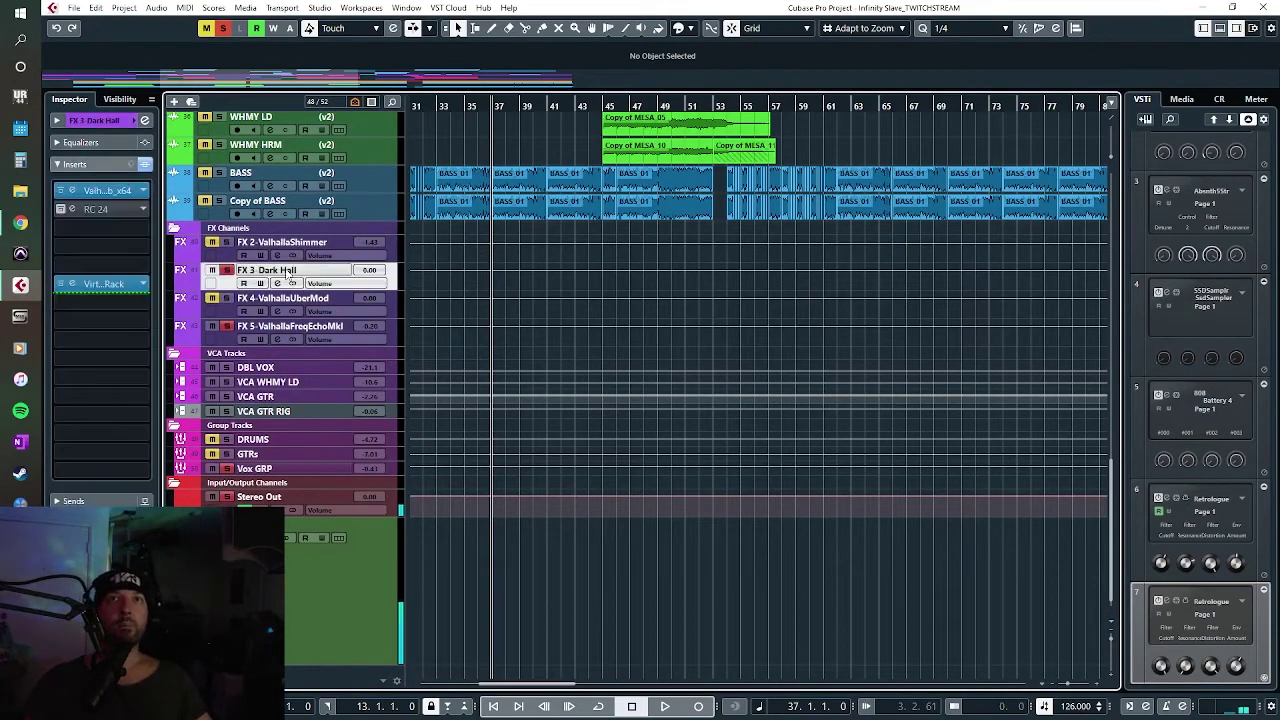
{"action": "left_click", "coordinate": [72, 193]}
{"action": "left_click_drag", "start_coordinate": [440, 136], "coordinate": [790, 170]}
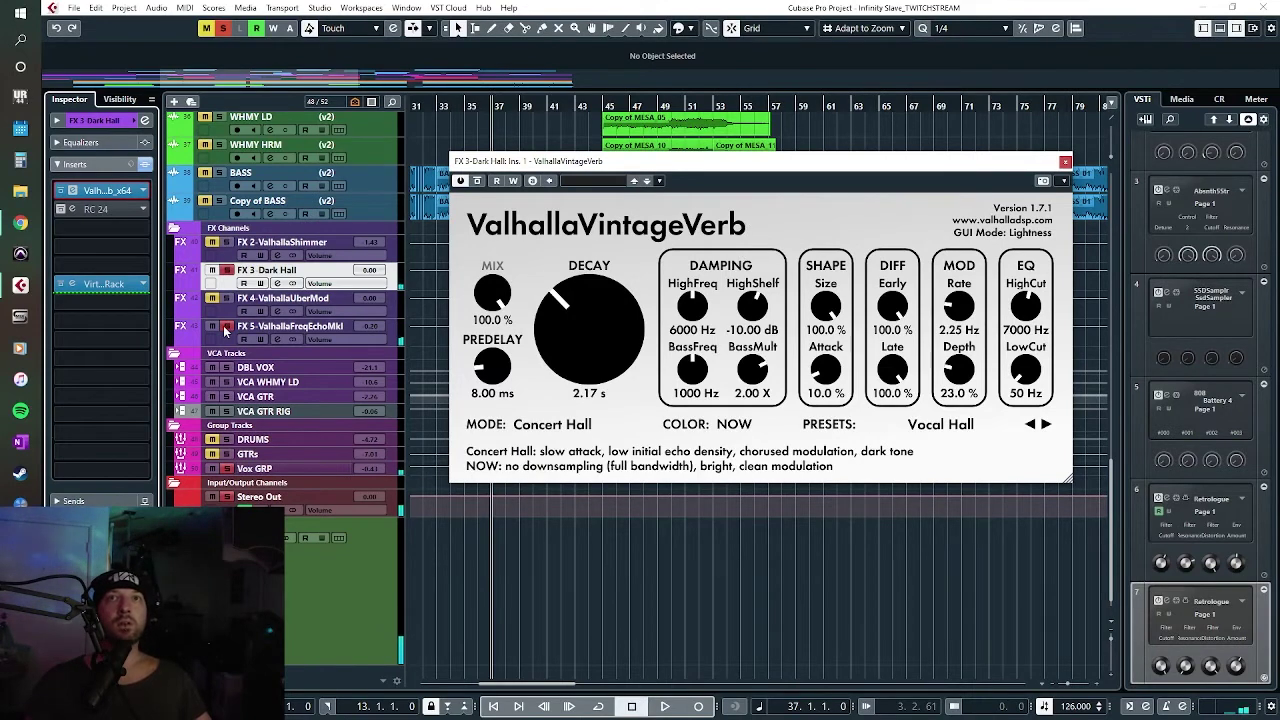
{"action": "key", "text": "space"}
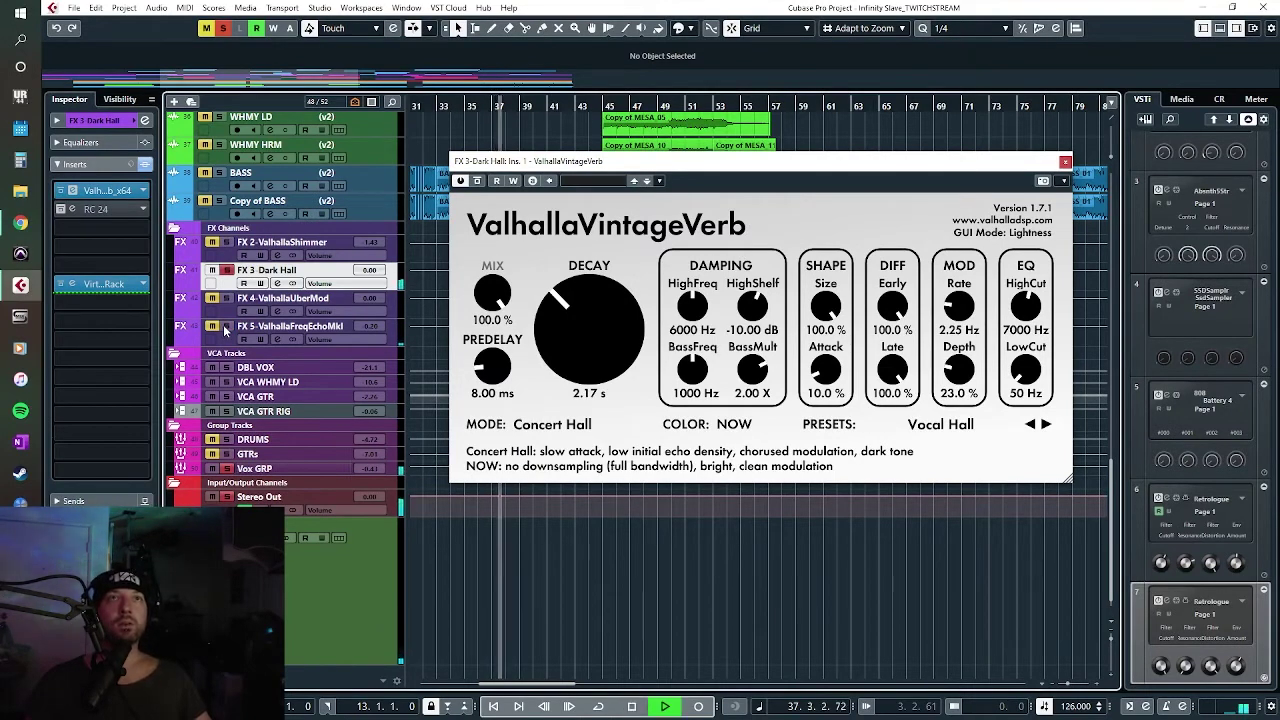
{"action": "key", "text": "space"}
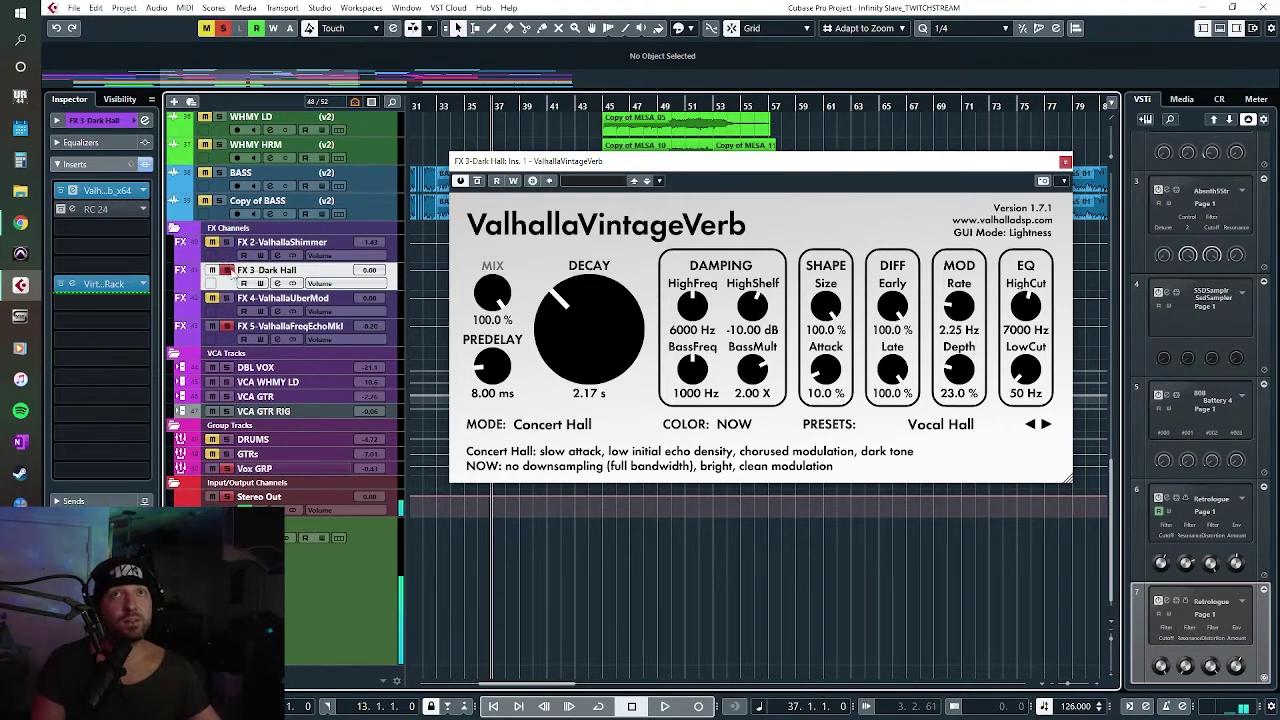
Step: Audition the vocals while inspecting ValhallaFreqEcho on FX 5, then close both plug-in windows, stop playback and clear the solos
{"action": "left_click", "coordinate": [312, 328]}
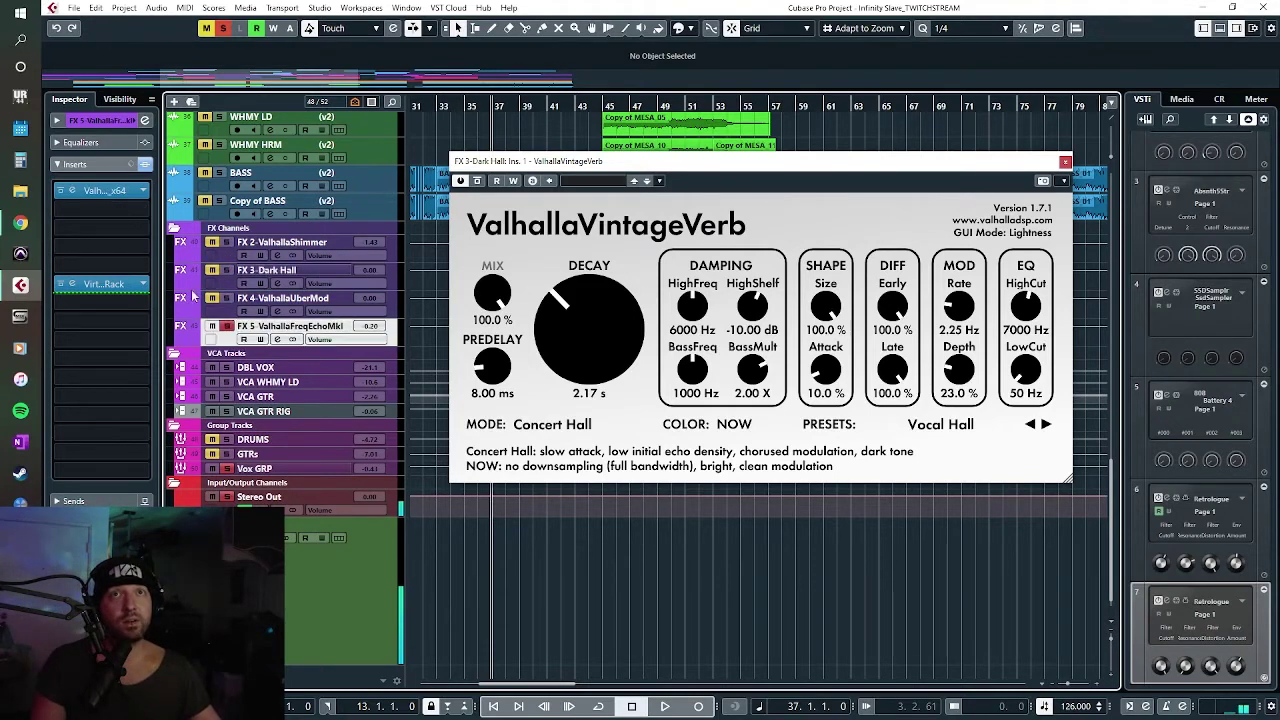
{"action": "left_click", "coordinate": [73, 195]}
{"action": "key", "text": "space"}
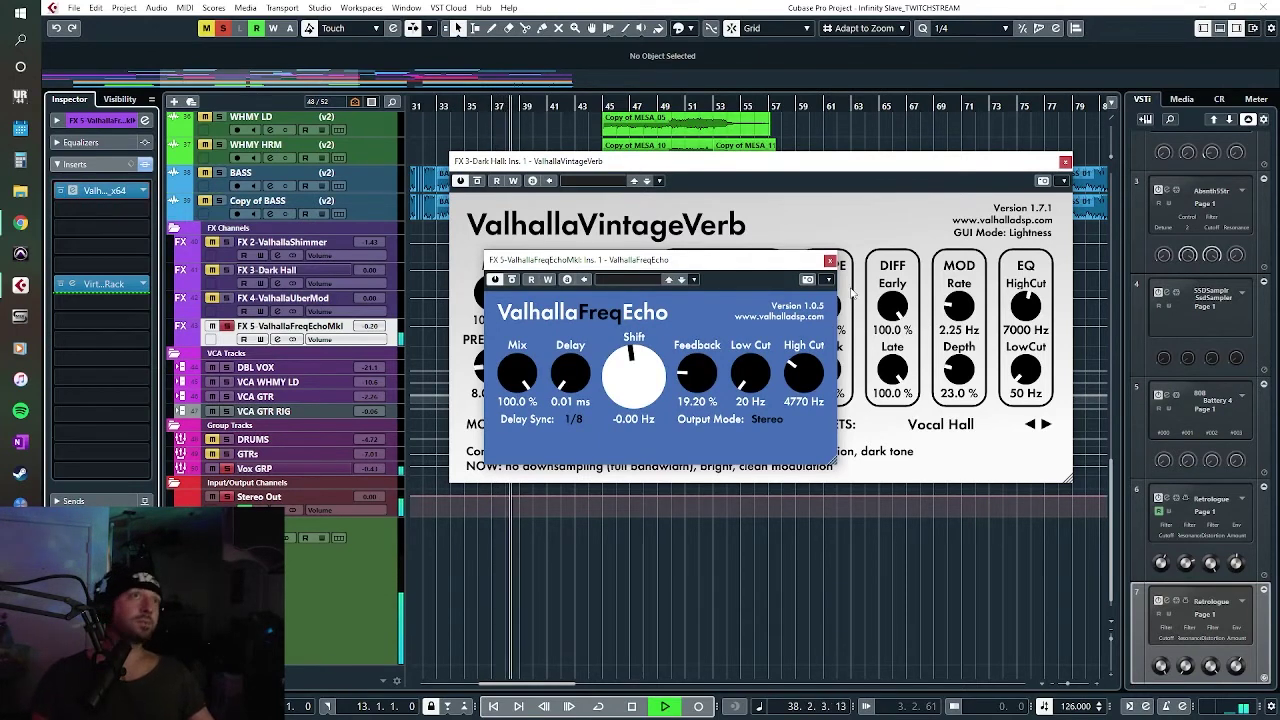
{"action": "left_click_drag", "start_coordinate": [650, 260], "coordinate": [655, 329]}
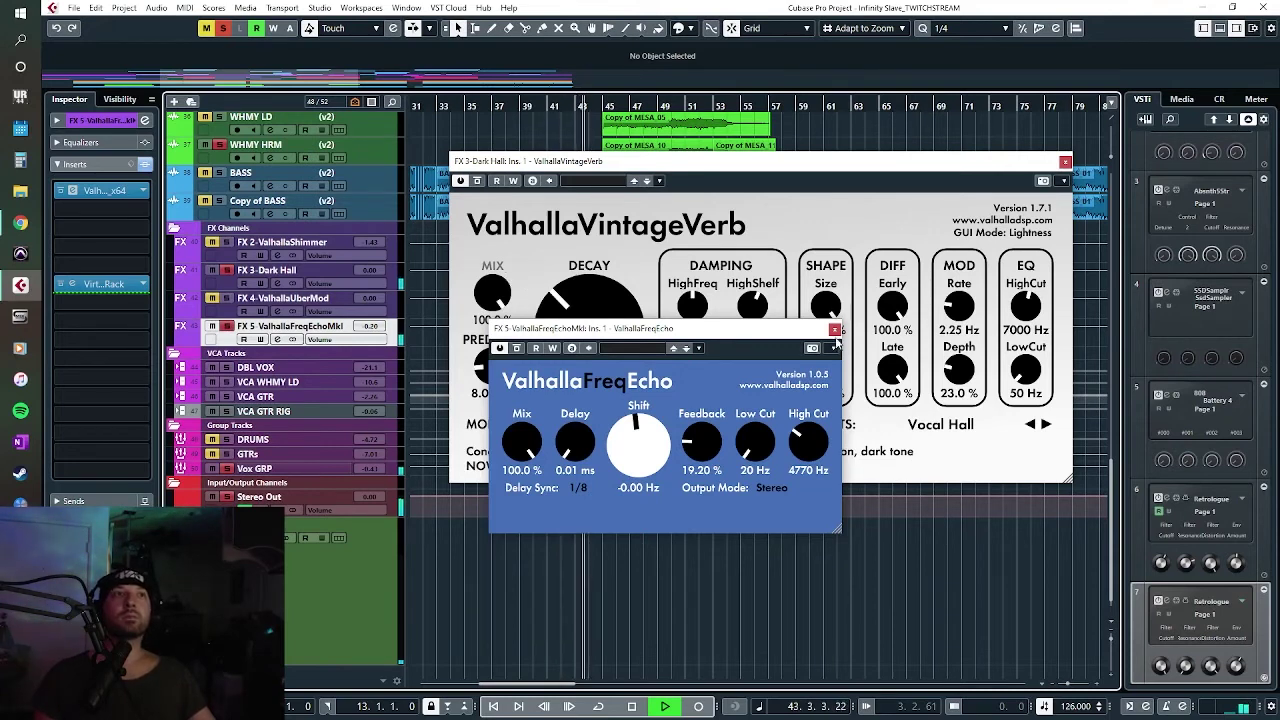
{"action": "left_click", "coordinate": [834, 329]}
{"action": "left_click", "coordinate": [1065, 162]}
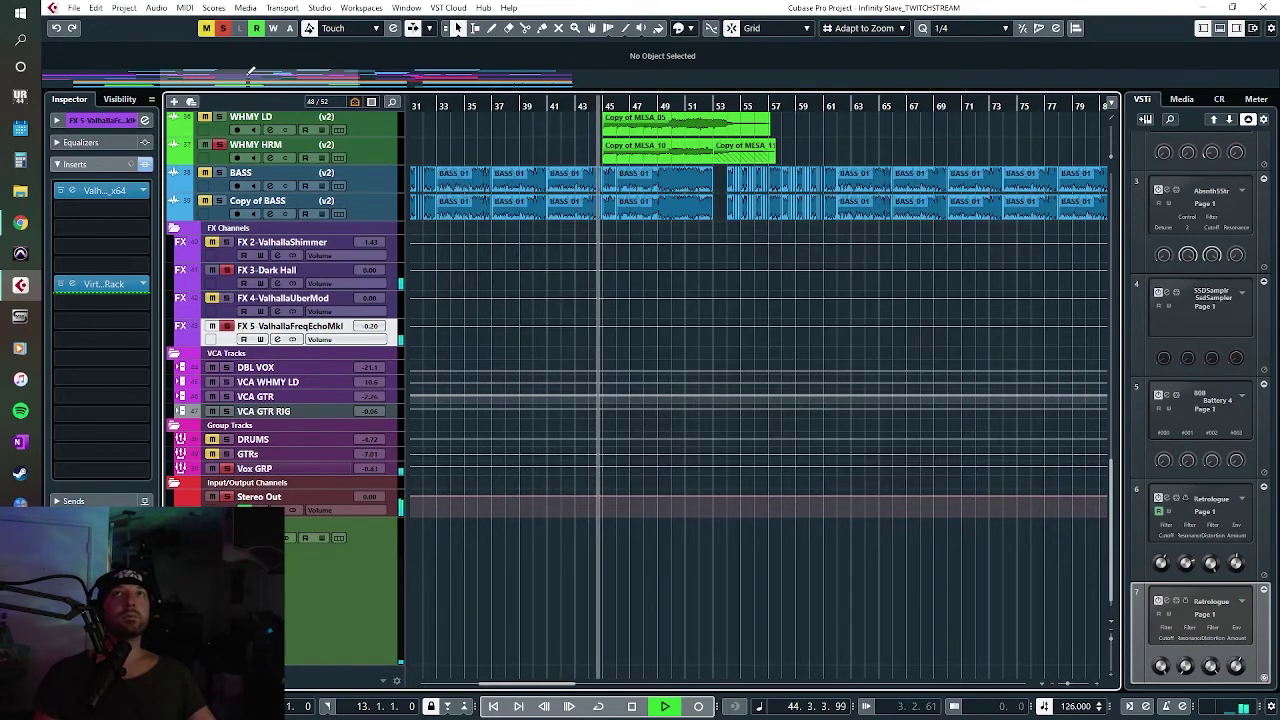
{"action": "key", "text": "space"}
{"action": "scroll", "coordinate": [731, 366], "scroll_direction": "up", "scroll_amount": 15}
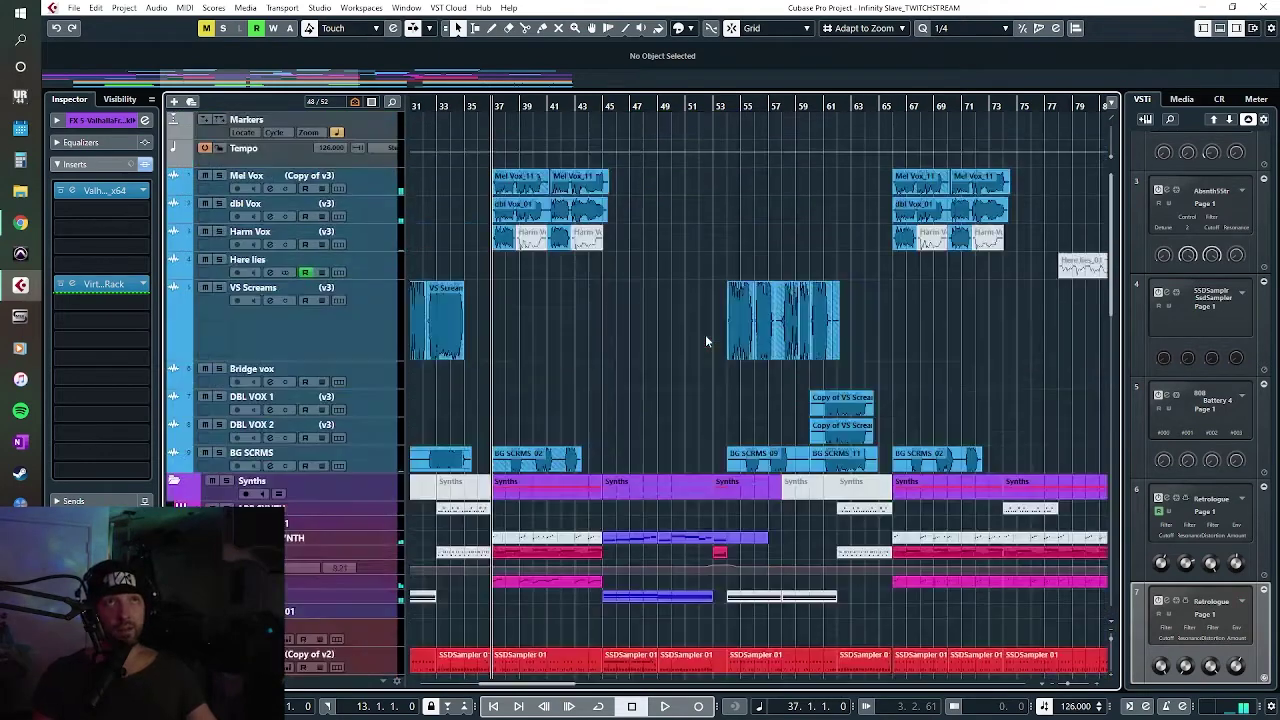
Step: Compare the sends of the Mel Vox, dbl Vox, Harm Vox, Here lies and VS Screams tracks
{"action": "scroll", "coordinate": [703, 289], "scroll_direction": "down", "scroll_amount": 2}
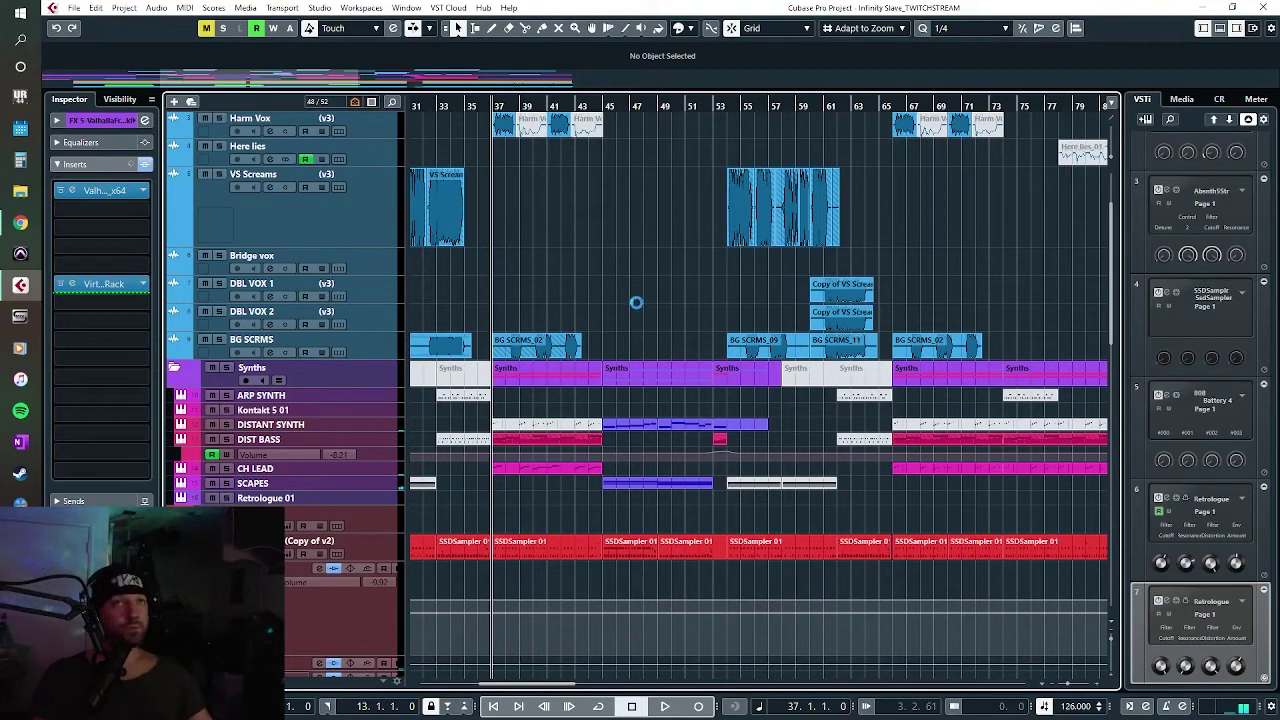
{"action": "scroll", "coordinate": [640, 318], "scroll_direction": "up", "scroll_amount": 2}
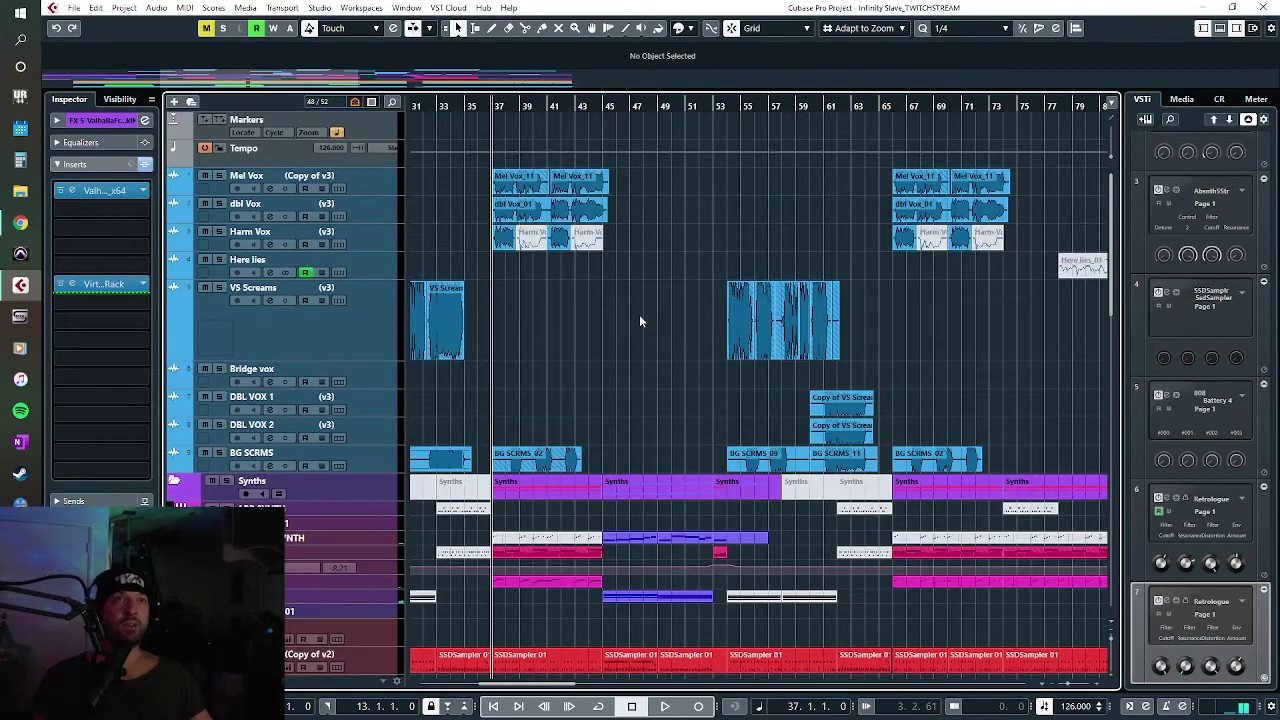
{"action": "left_click", "coordinate": [359, 244]}
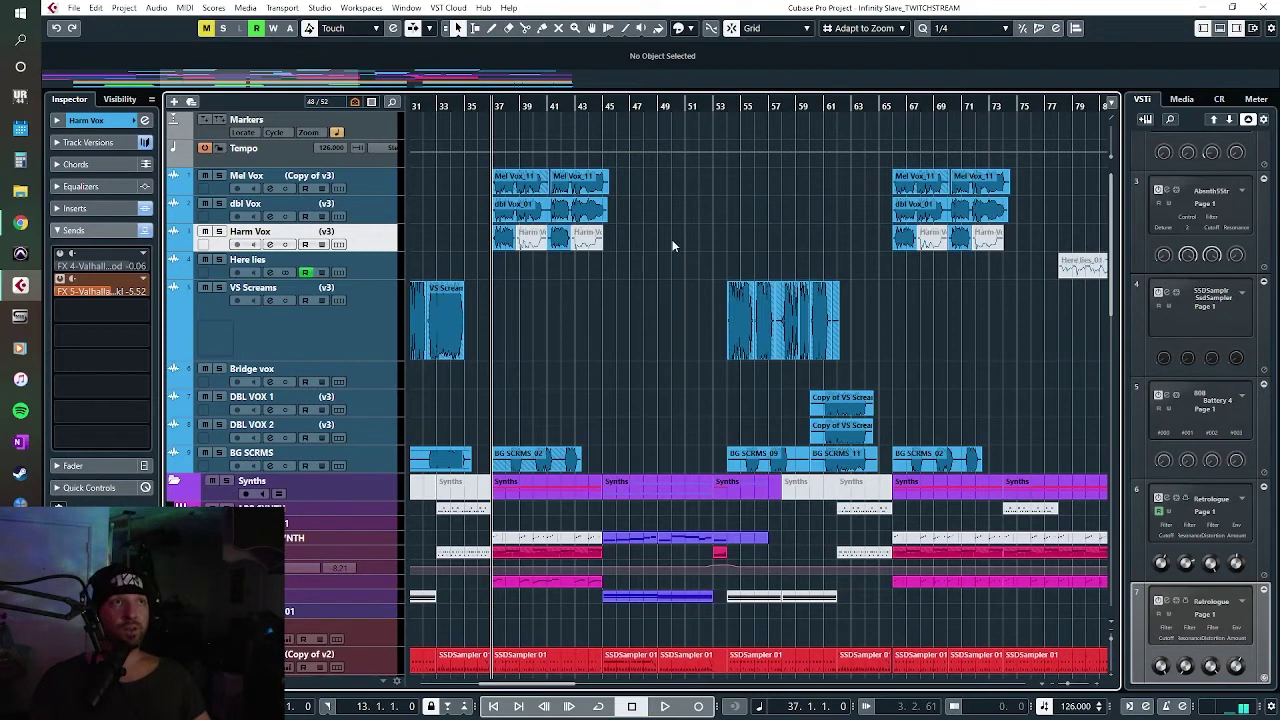
{"action": "left_click", "coordinate": [382, 214]}
{"action": "left_click", "coordinate": [373, 188]}
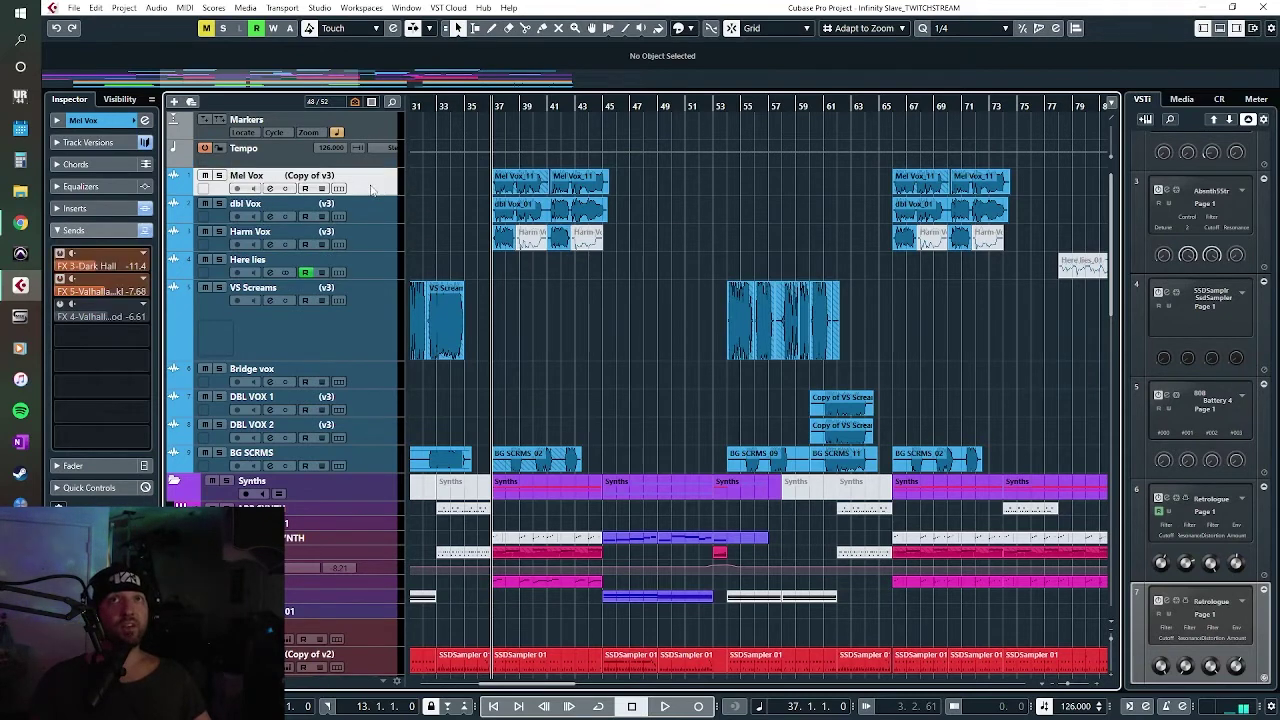
{"action": "left_click", "coordinate": [382, 214]}
{"action": "left_click", "coordinate": [383, 240]}
{"action": "left_click", "coordinate": [377, 272]}
{"action": "left_click", "coordinate": [374, 295]}
{"action": "left_click", "coordinate": [375, 268]}
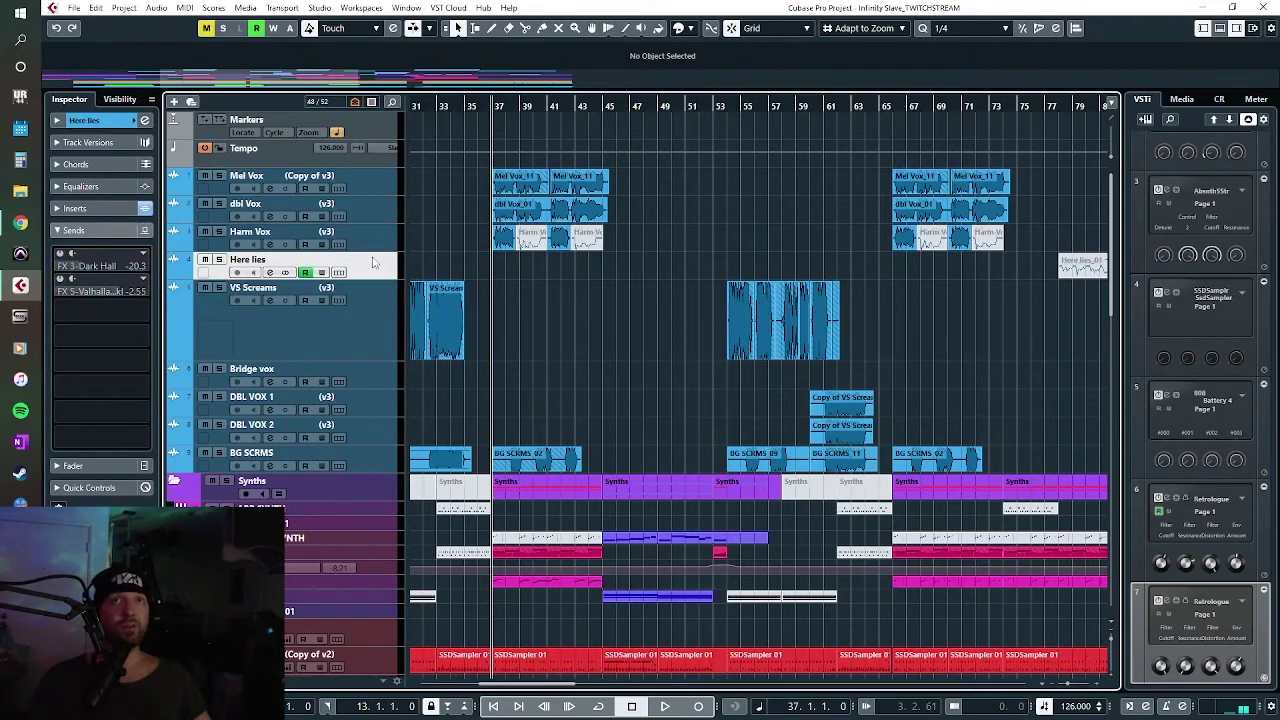
{"action": "left_click", "coordinate": [374, 240]}
{"action": "left_click", "coordinate": [372, 214]}
{"action": "left_click", "coordinate": [370, 189]}
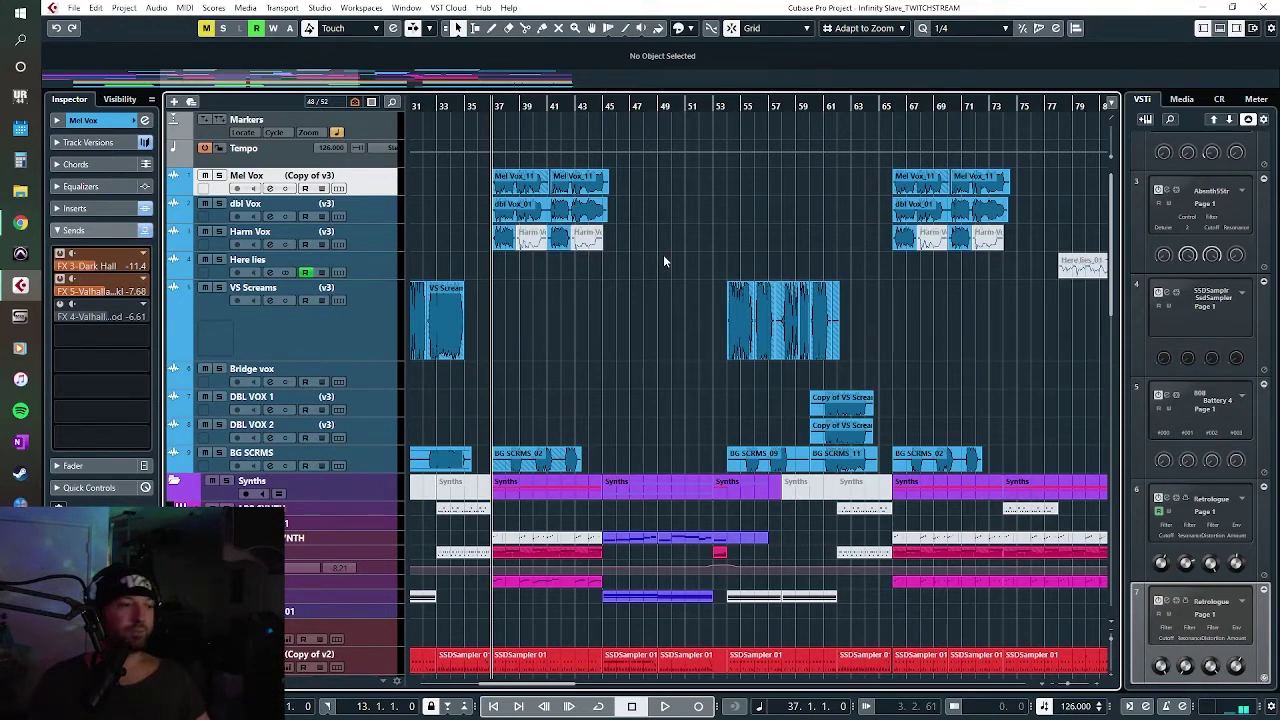
Step: Play the full mix from bar 37 and through the VS Screams section up to about bar 62, and stop playback
{"action": "key", "text": "space"}
{"action": "scroll", "coordinate": [662, 258], "scroll_direction": "right", "scroll_amount": 6}
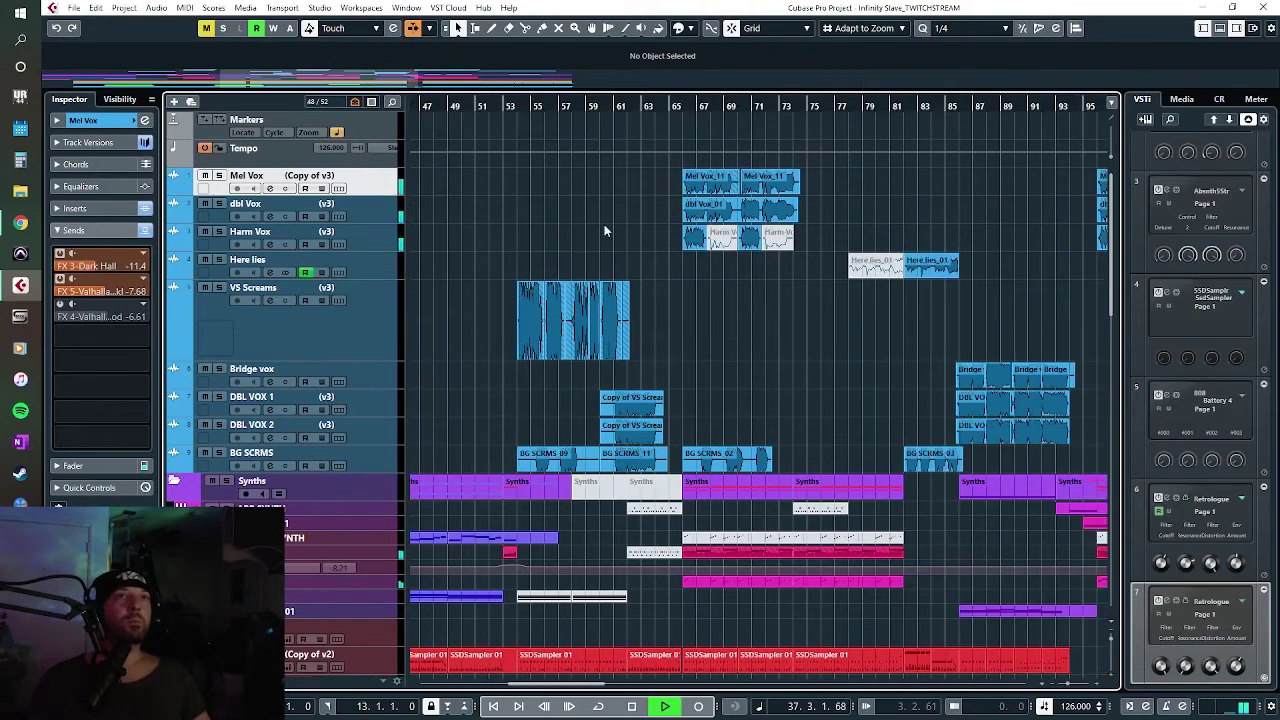
{"action": "scroll", "coordinate": [896, 318], "scroll_direction": "right", "scroll_amount": 5}
{"action": "scroll", "coordinate": [822, 261], "scroll_direction": "left", "scroll_amount": 8}
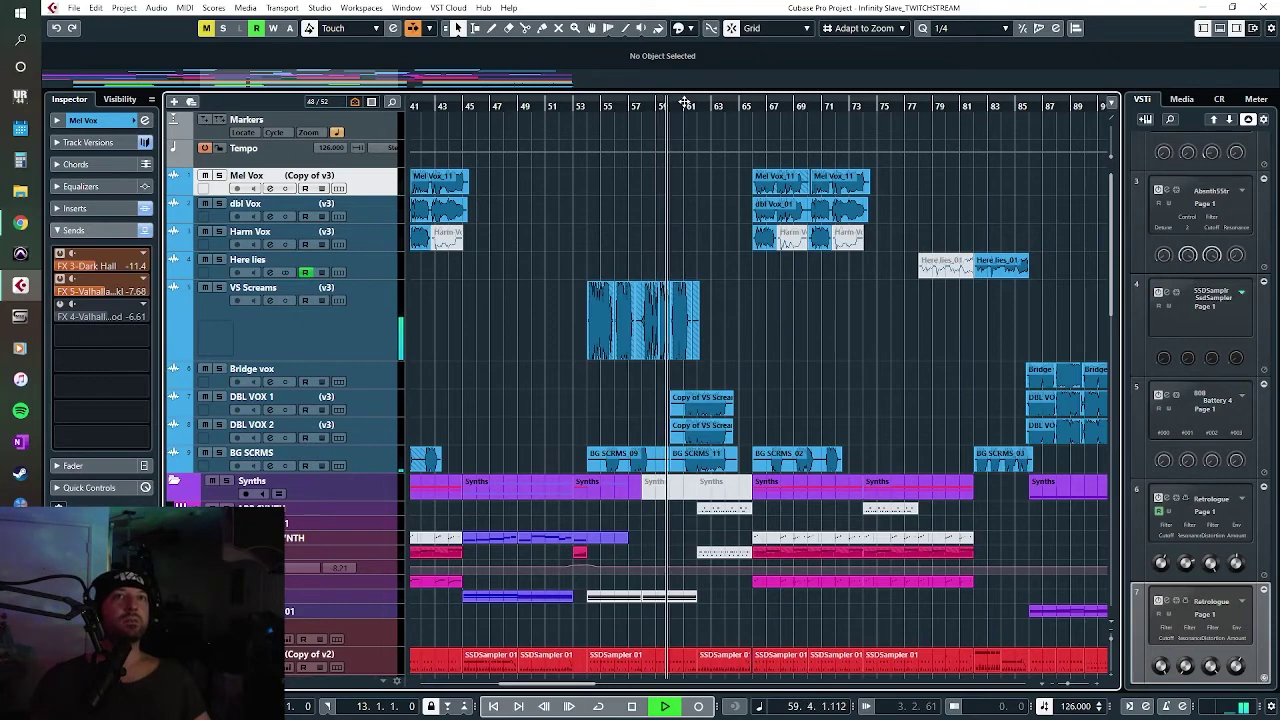
{"action": "scroll", "coordinate": [683, 287], "scroll_direction": "left", "scroll_amount": 5}
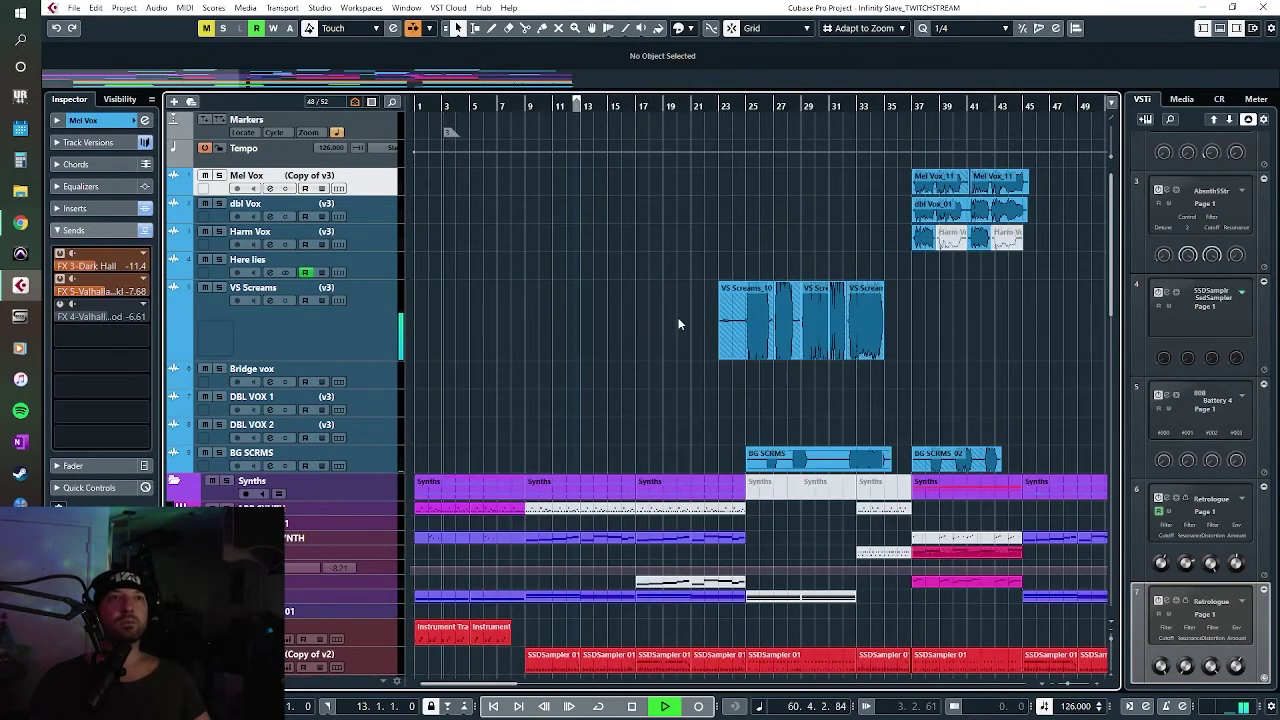
{"action": "scroll", "coordinate": [722, 310], "scroll_direction": "right", "scroll_amount": 5}
{"action": "scroll", "coordinate": [612, 366], "scroll_direction": "left", "scroll_amount": 3}
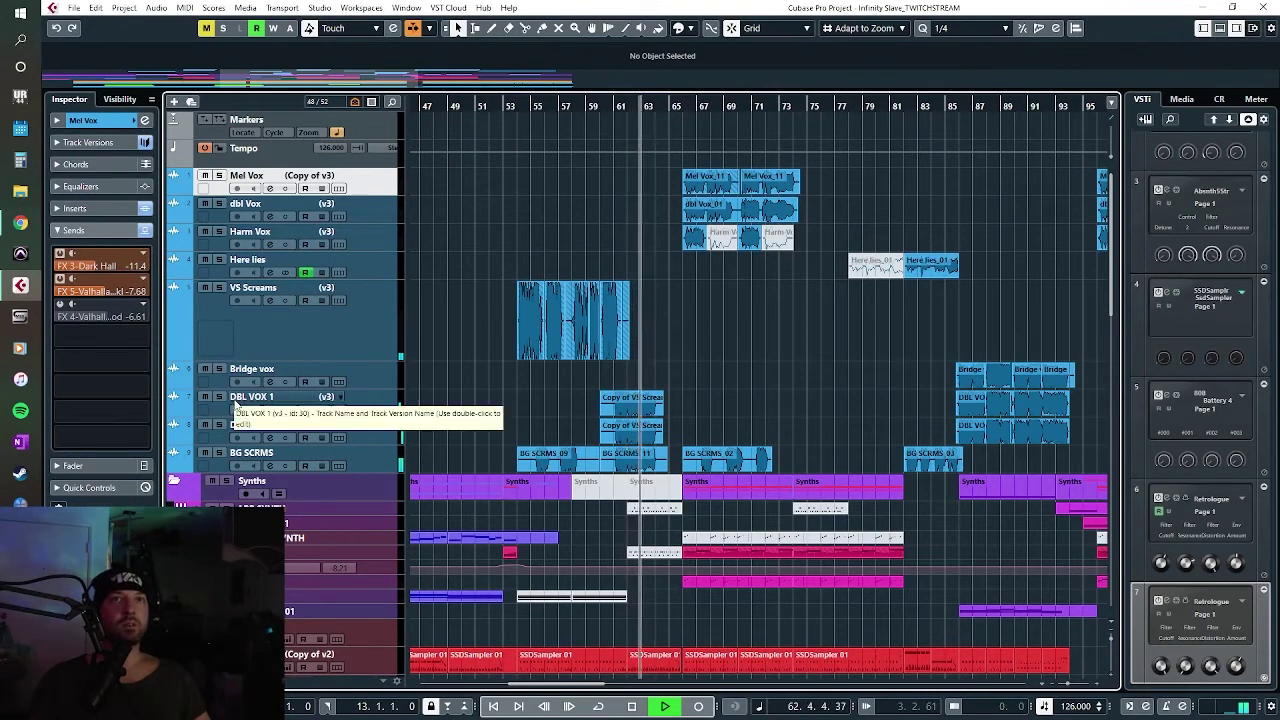
{"action": "key", "text": "space"}
Step: Solo DBL VOX 1 and DBL VOX 2, audition them together with BG SCRMS around bars 60 to 64, and clear the solos
{"action": "left_click", "coordinate": [219, 397]}
{"action": "left_click", "coordinate": [219, 425]}
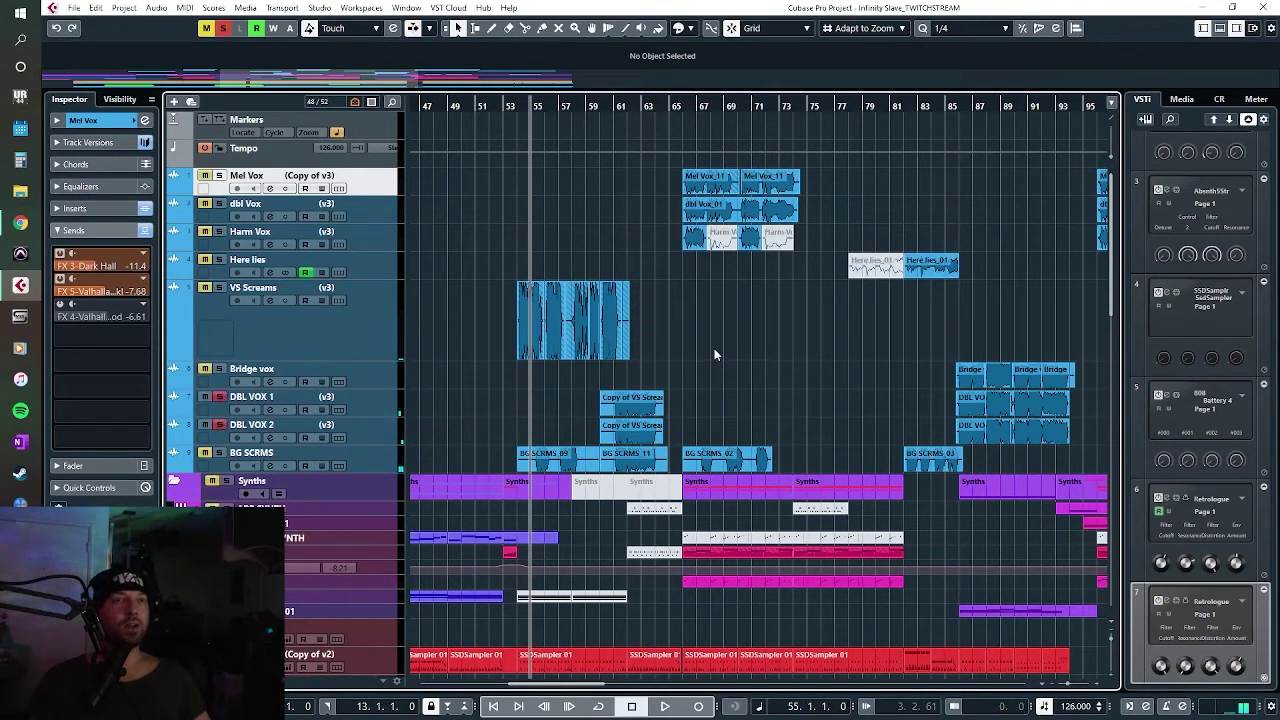
{"action": "scroll", "coordinate": [714, 348], "scroll_direction": "left", "scroll_amount": 3}
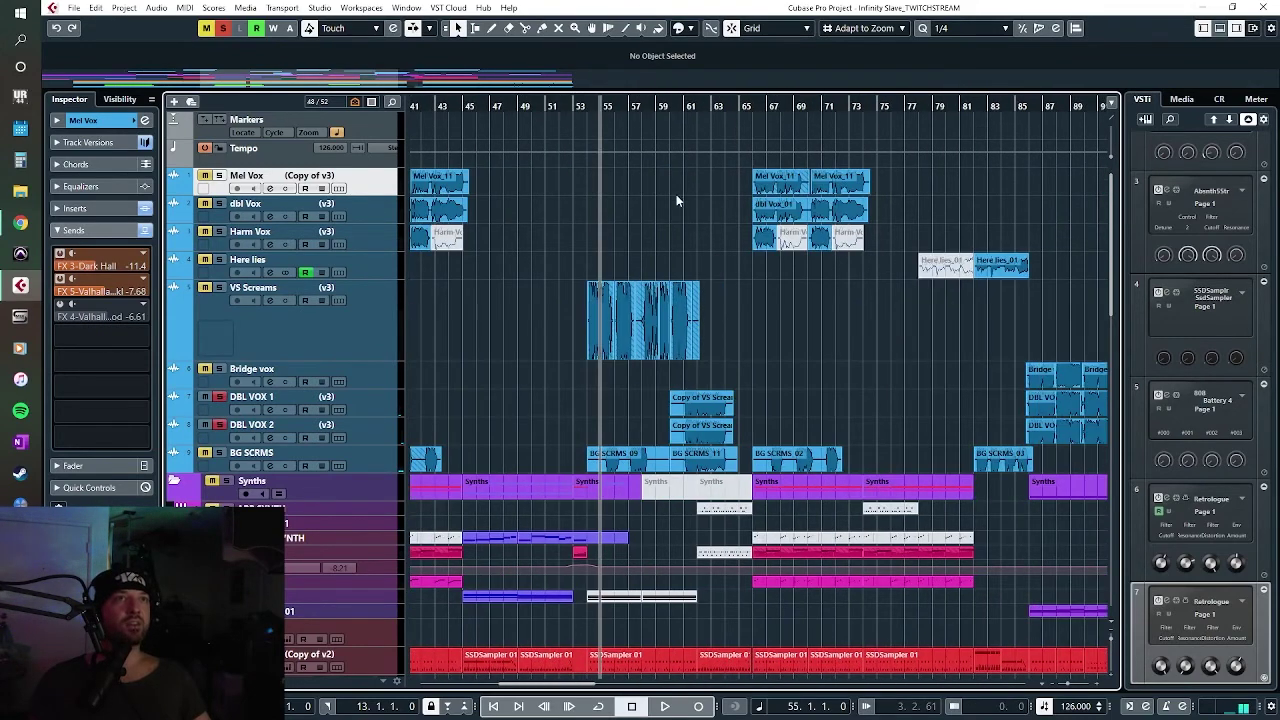
{"action": "scroll", "coordinate": [676, 200], "scroll_direction": "up", "scroll_amount": 3}
{"action": "key", "text": "space"}
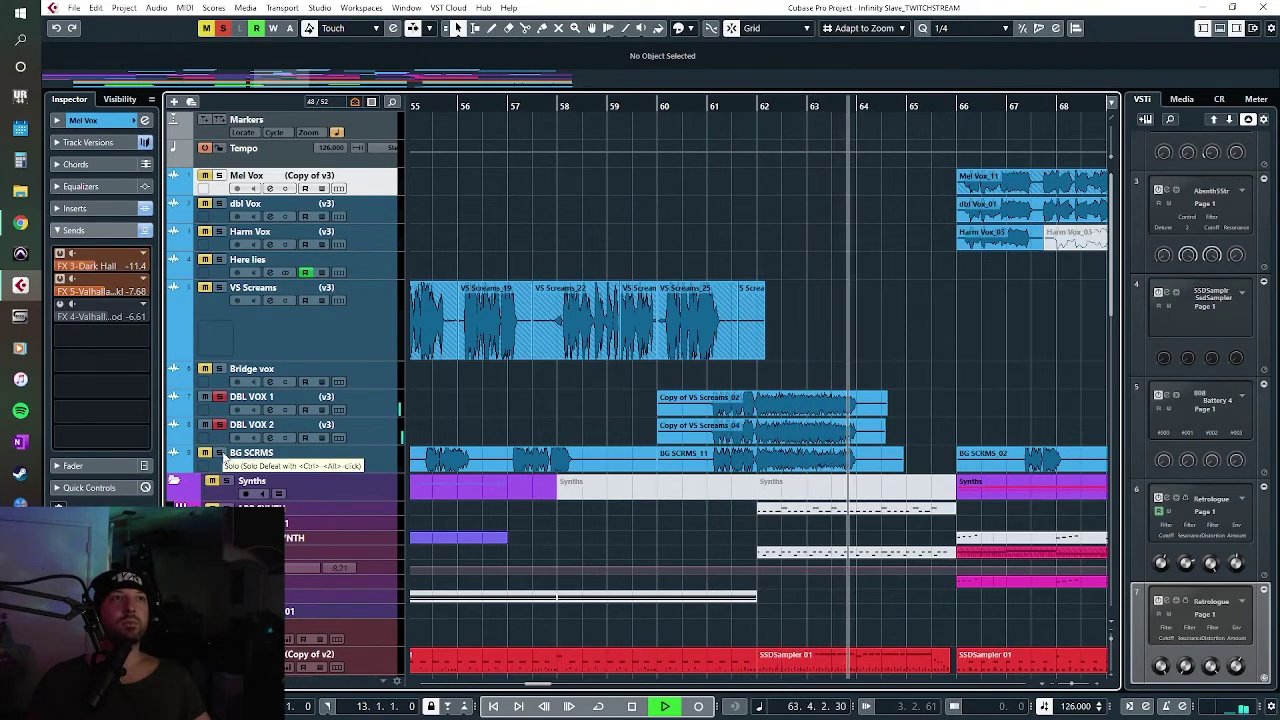
{"action": "key", "text": "space"}
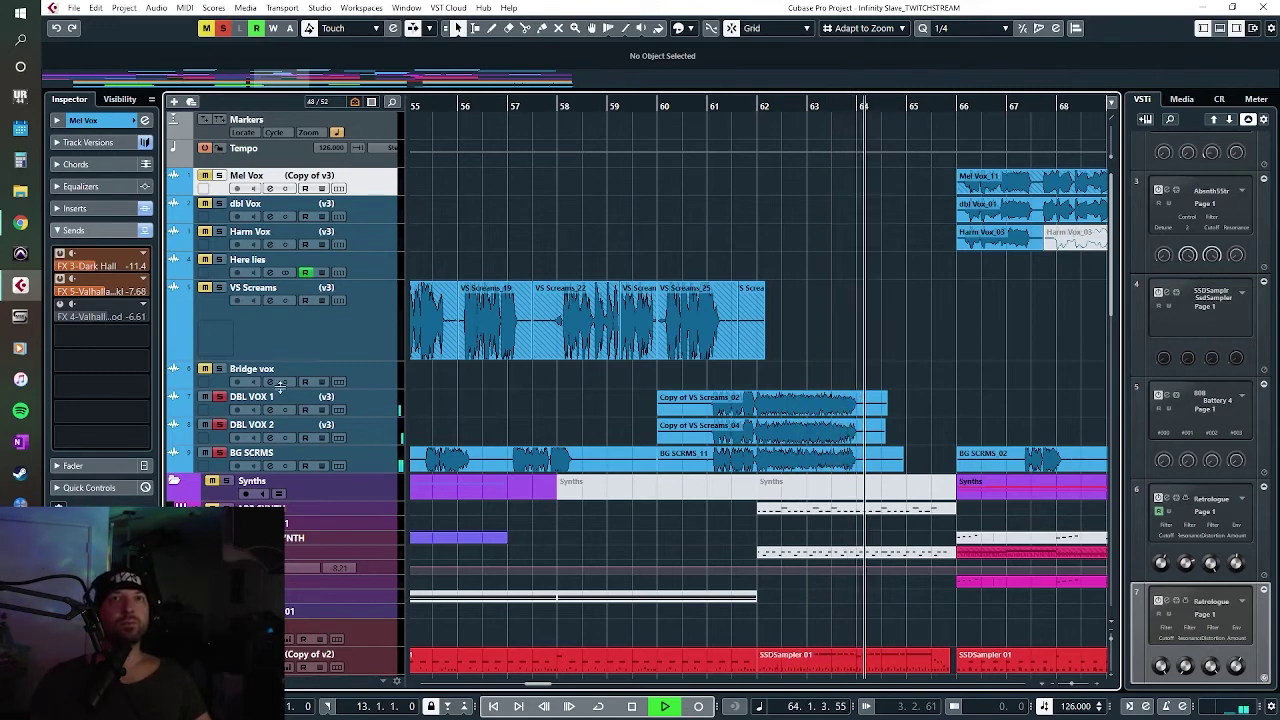
{"action": "key", "text": "space"}
{"action": "left_click", "coordinate": [219, 453]}
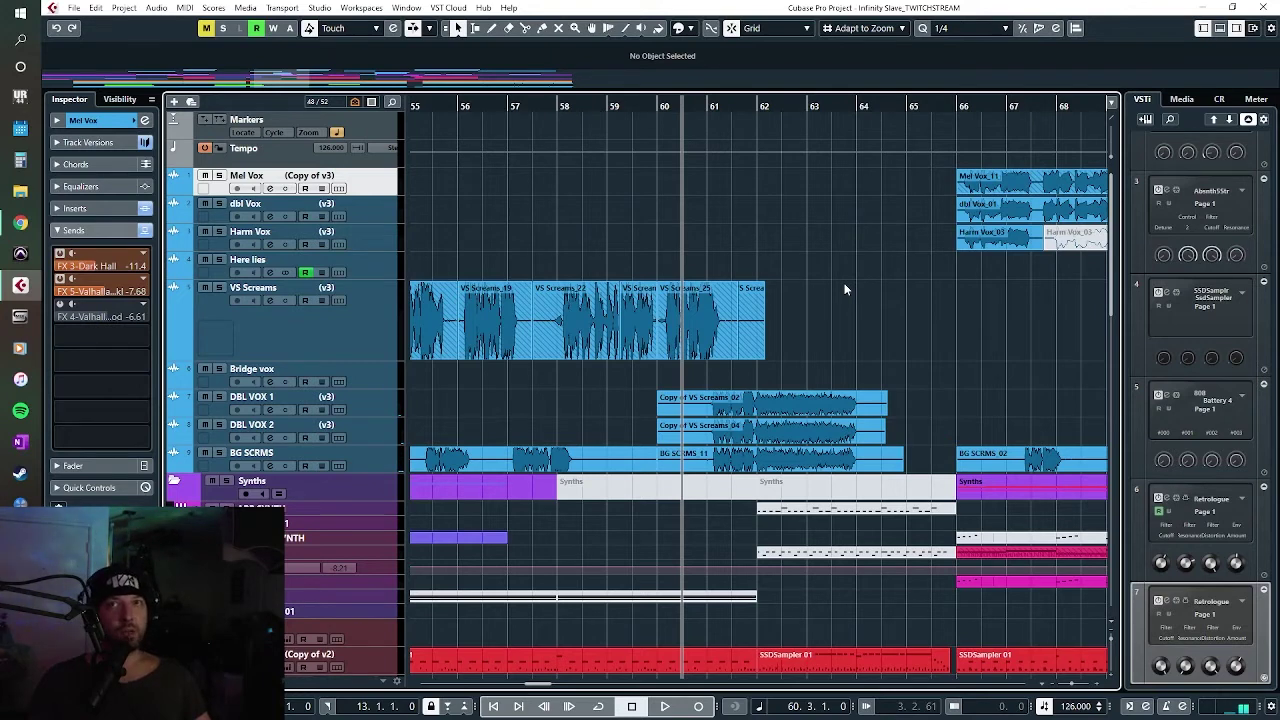
Step: Select DBL VOX 1 through BG SCRMS, solo all three tracks and play them from bar 60
{"action": "scroll", "coordinate": [817, 330], "scroll_direction": "right", "scroll_amount": 3}
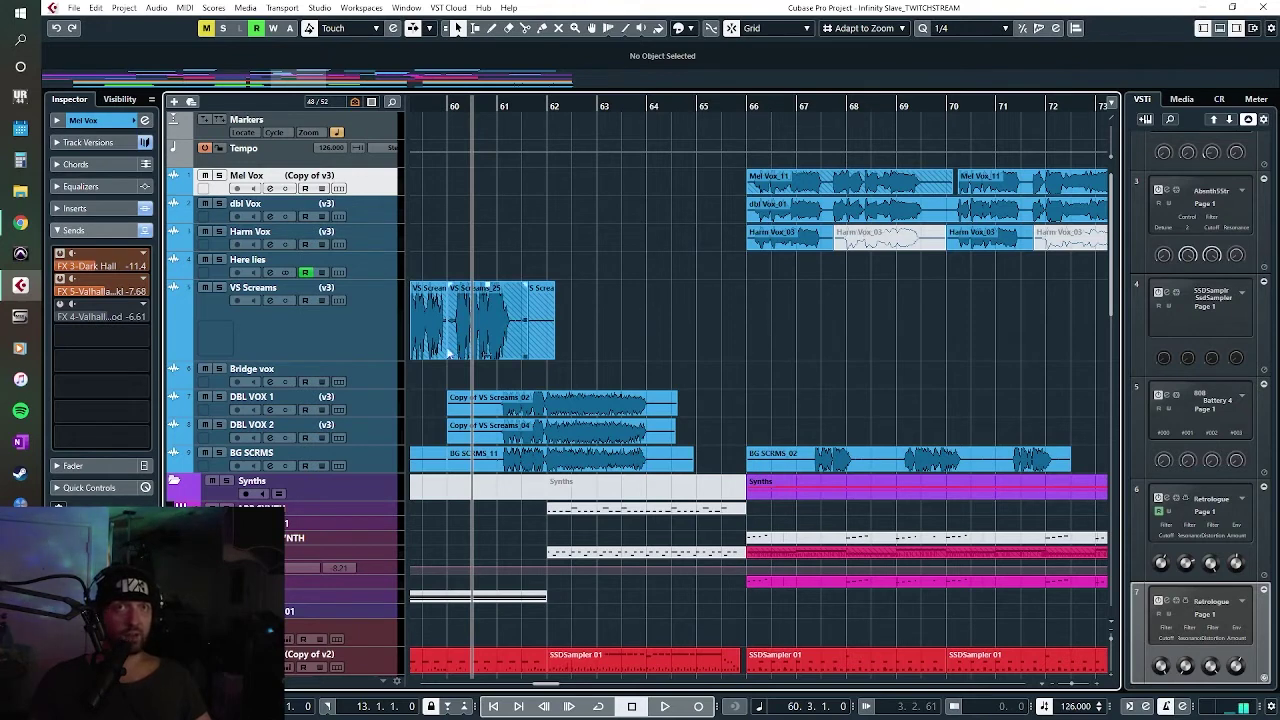
{"action": "left_click", "coordinate": [376, 403]}
{"action": "left_click", "coordinate": [376, 455], "text": "shift"}
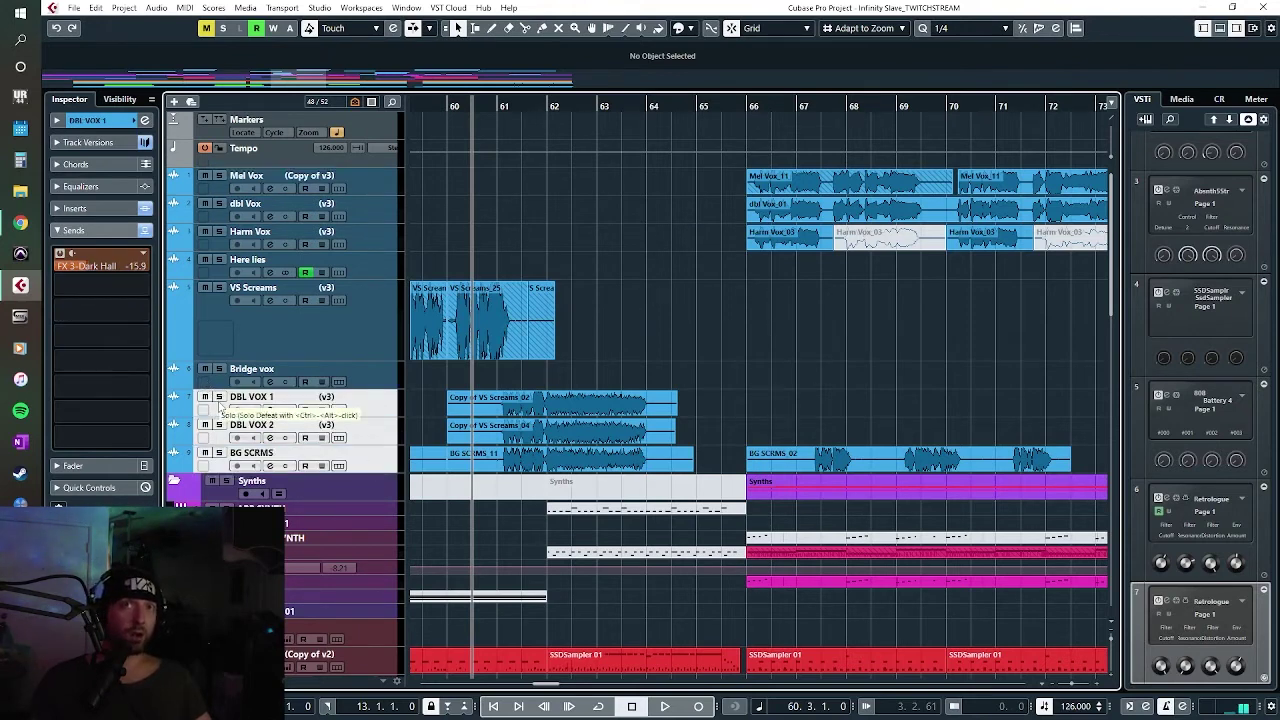
{"action": "left_click", "coordinate": [219, 396]}
{"action": "key", "text": "space"}
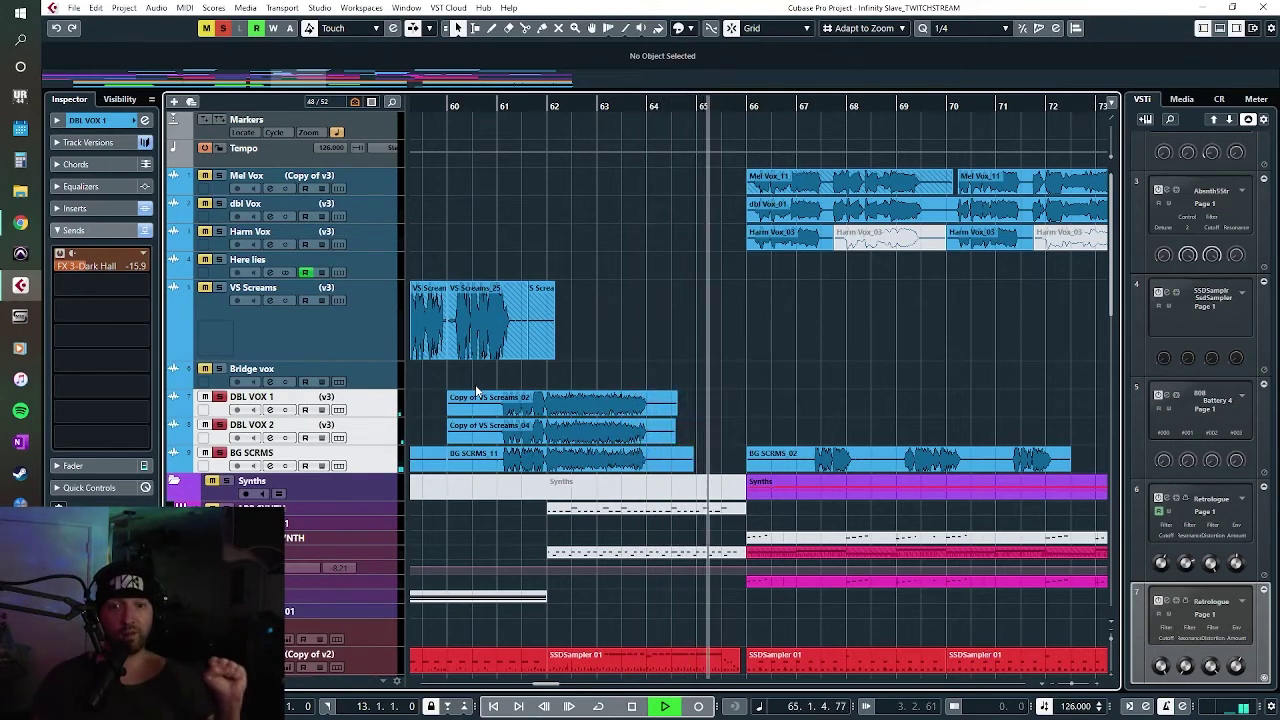
{"action": "key", "text": "space"}
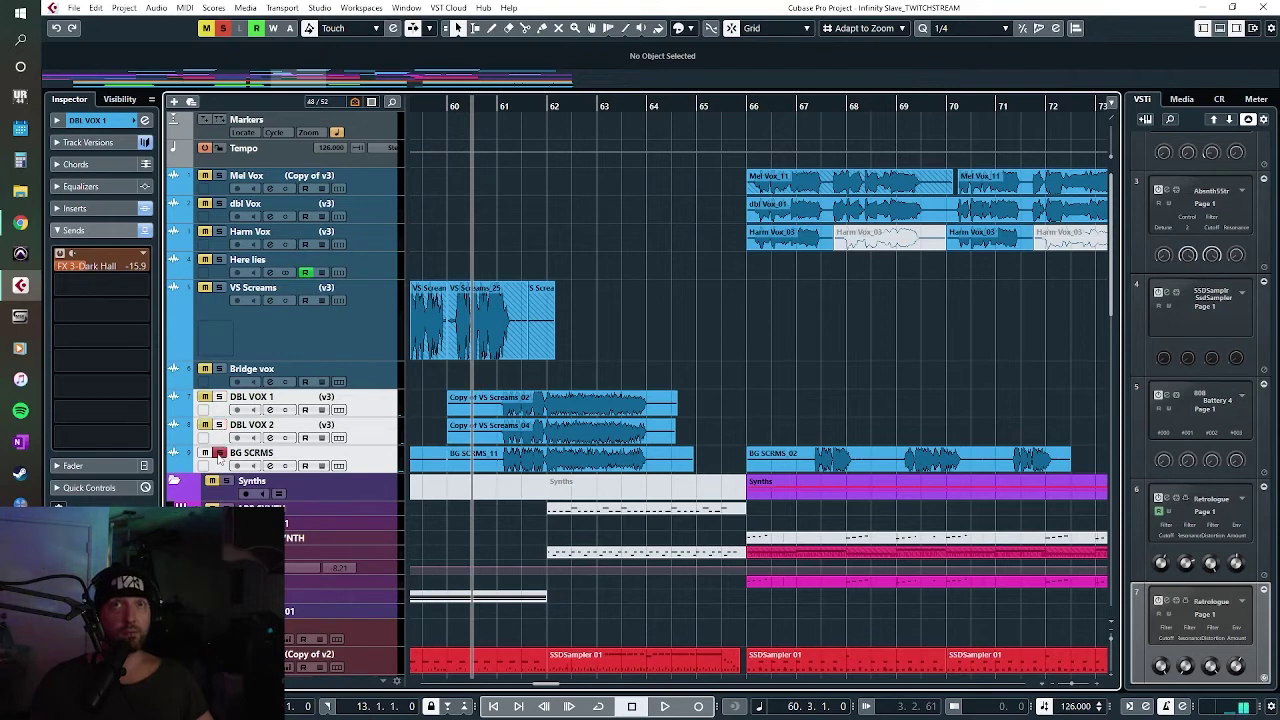
Step: Play the full mix from the second Mel Vox section at bar 66
{"action": "scroll", "coordinate": [713, 374], "scroll_direction": "right", "scroll_amount": 3}
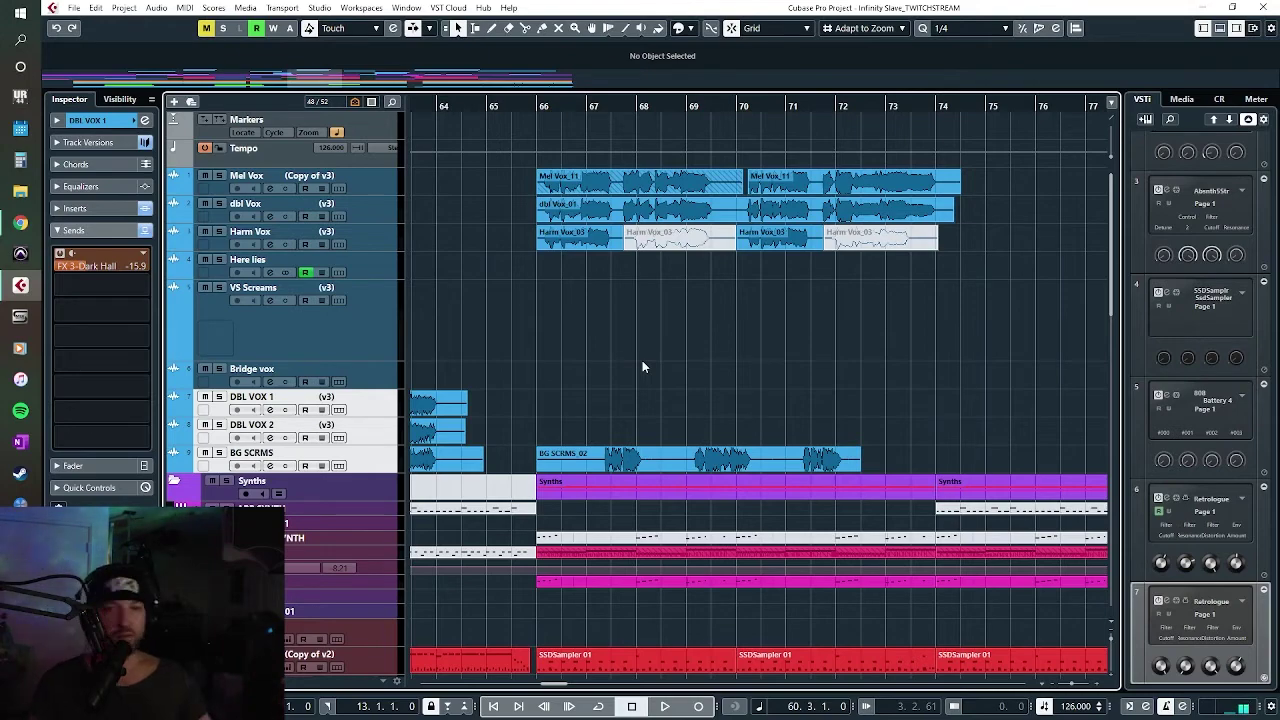
{"action": "scroll", "coordinate": [643, 367], "scroll_direction": "right", "scroll_amount": 3}
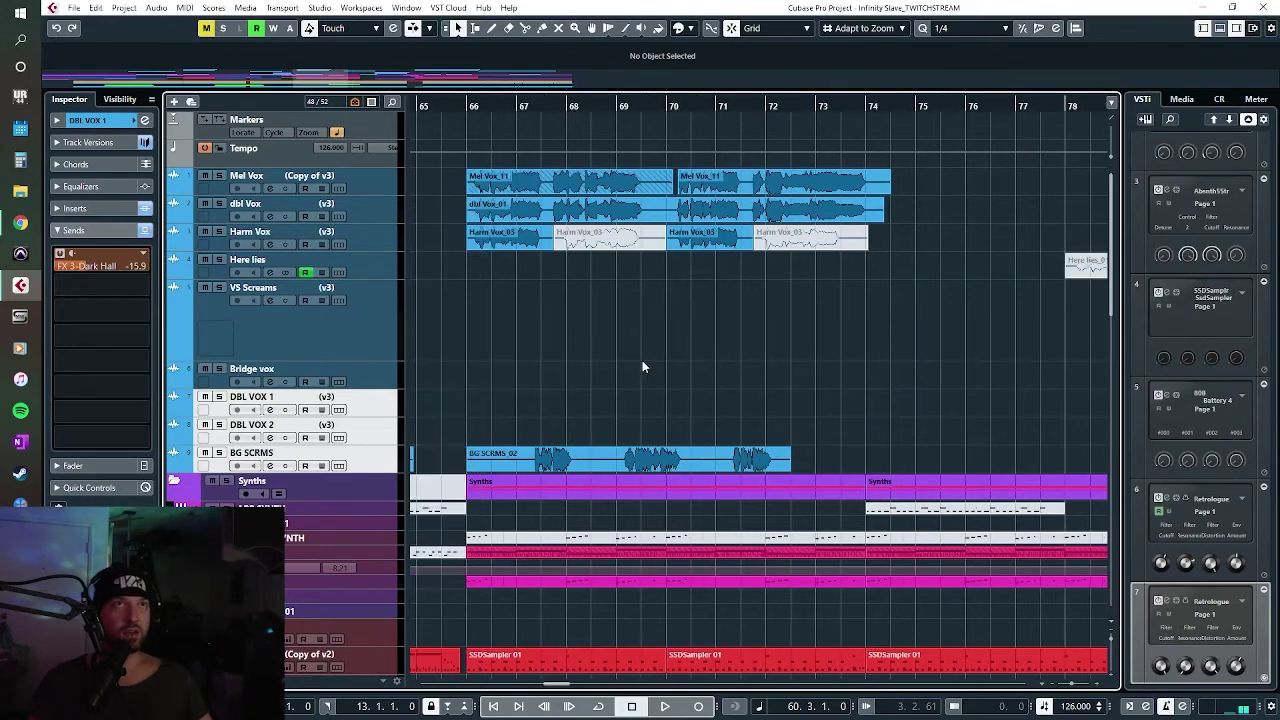
{"action": "scroll", "coordinate": [642, 366], "scroll_direction": "down", "scroll_amount": 2}
{"action": "scroll", "coordinate": [642, 366], "scroll_direction": "left", "scroll_amount": 10}
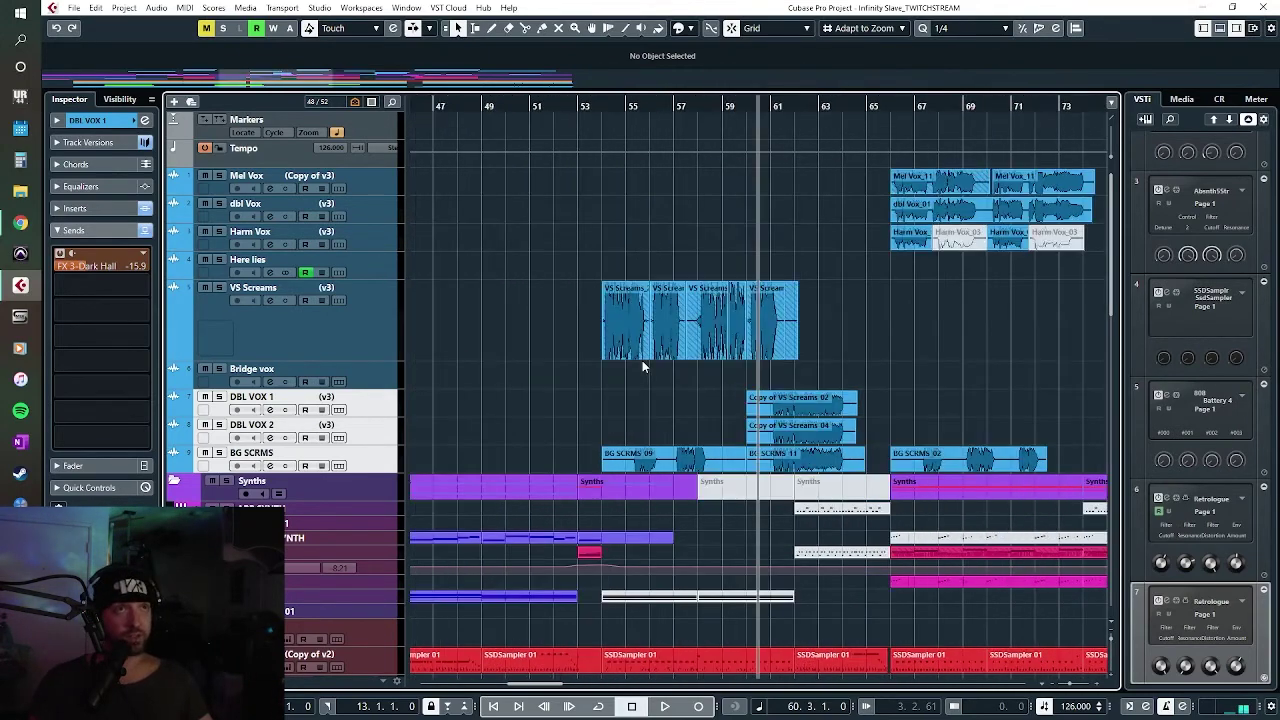
{"action": "scroll", "coordinate": [917, 342], "scroll_direction": "right", "scroll_amount": 10}
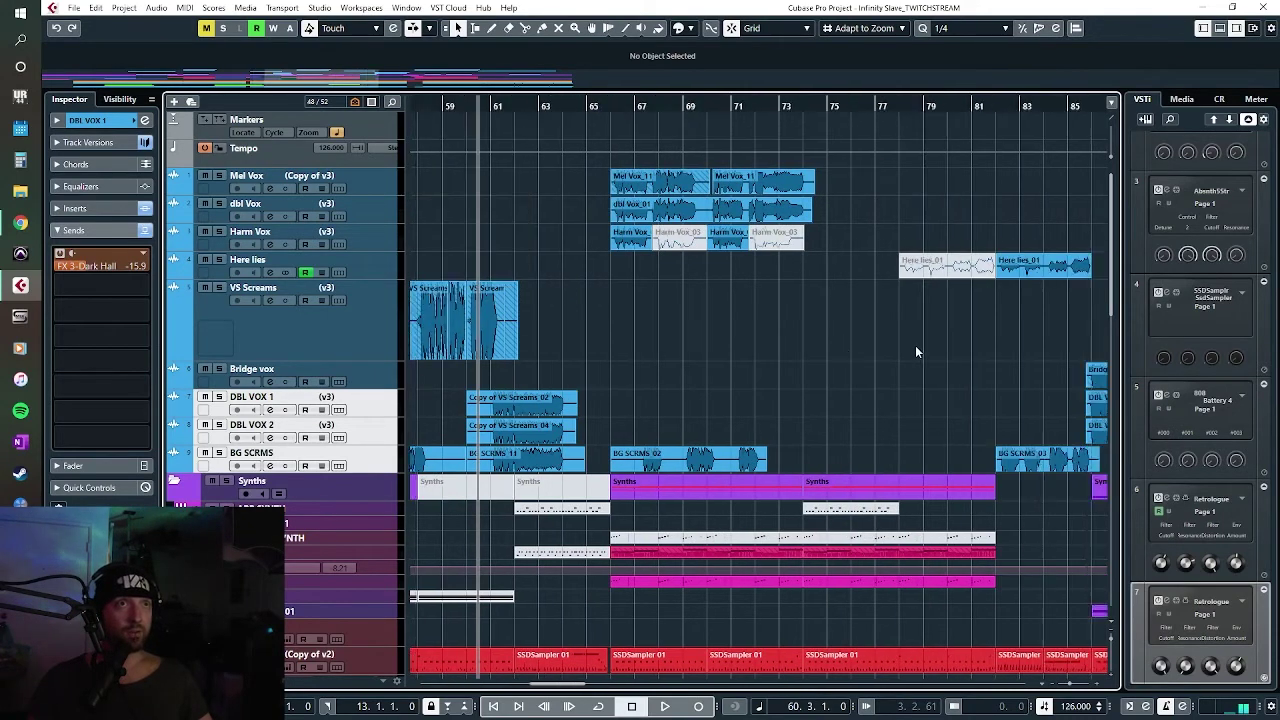
{"action": "scroll", "coordinate": [887, 350], "scroll_direction": "left", "scroll_amount": 6}
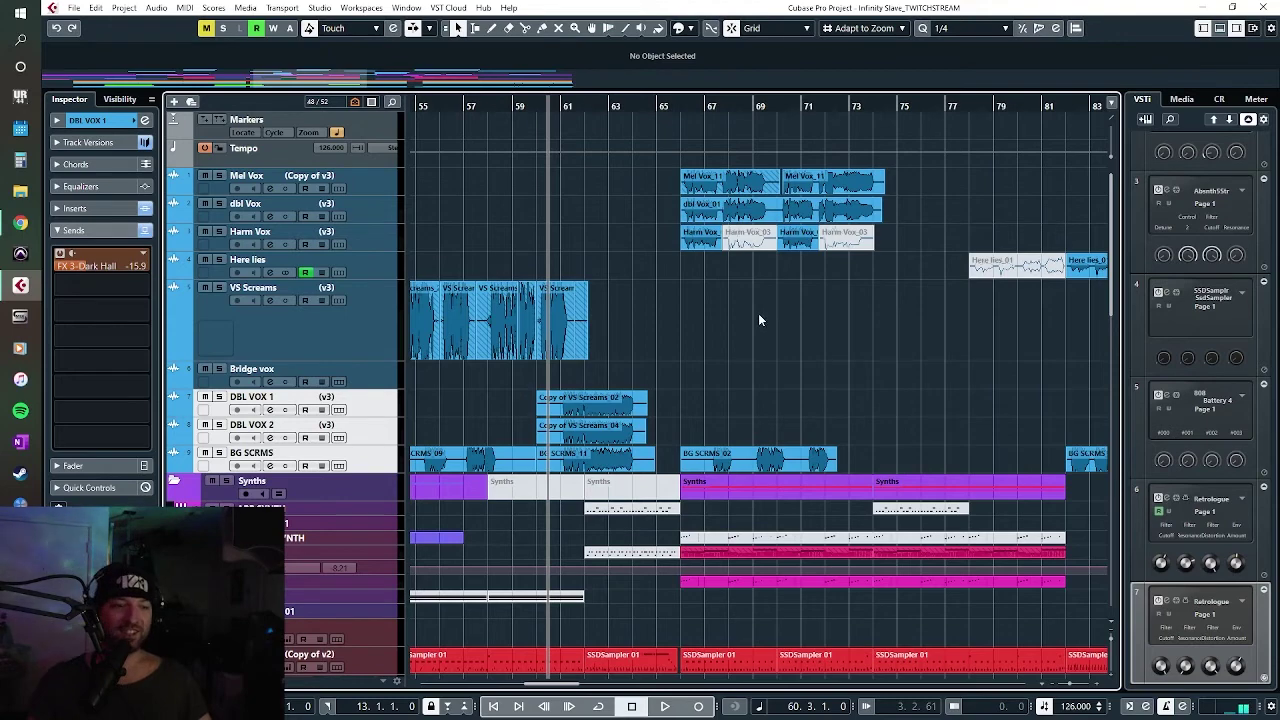
{"action": "key", "text": "space"}
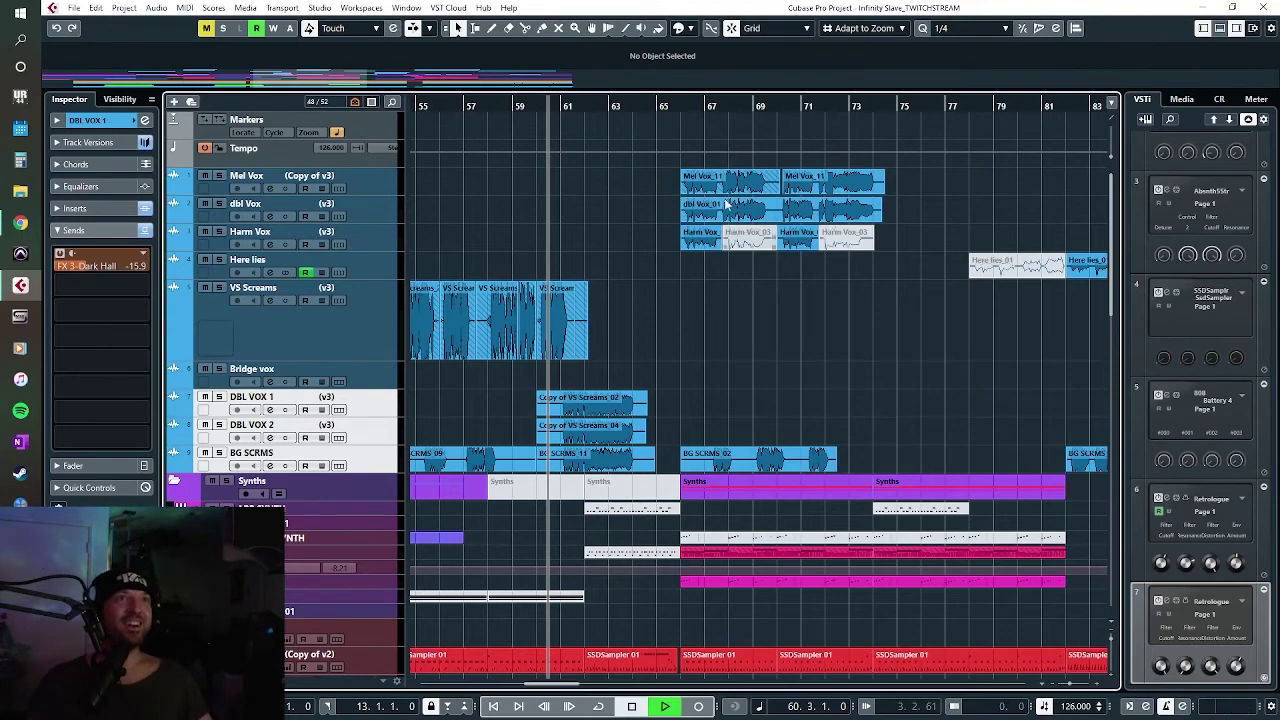
{"action": "left_click", "coordinate": [677, 109]}
{"action": "scroll", "coordinate": [850, 376], "scroll_direction": "right", "scroll_amount": 6}
{"action": "scroll", "coordinate": [850, 376], "scroll_direction": "right", "scroll_amount": 4}
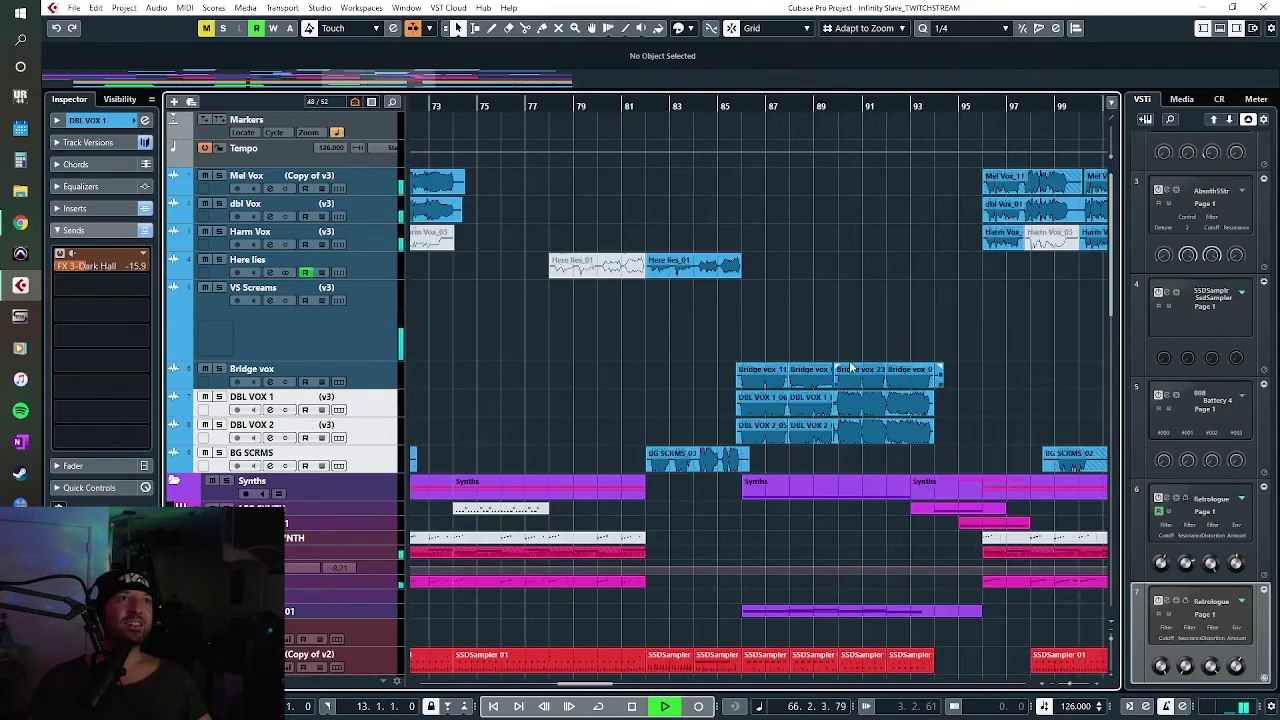
Step: Audition the soloed Here lies, BG SCRMS, Bridge vox and DBL VOX tracks from bar 82, clear the solos and stop playback
{"action": "left_click", "coordinate": [646, 106]}
{"action": "left_click", "coordinate": [219, 259]}
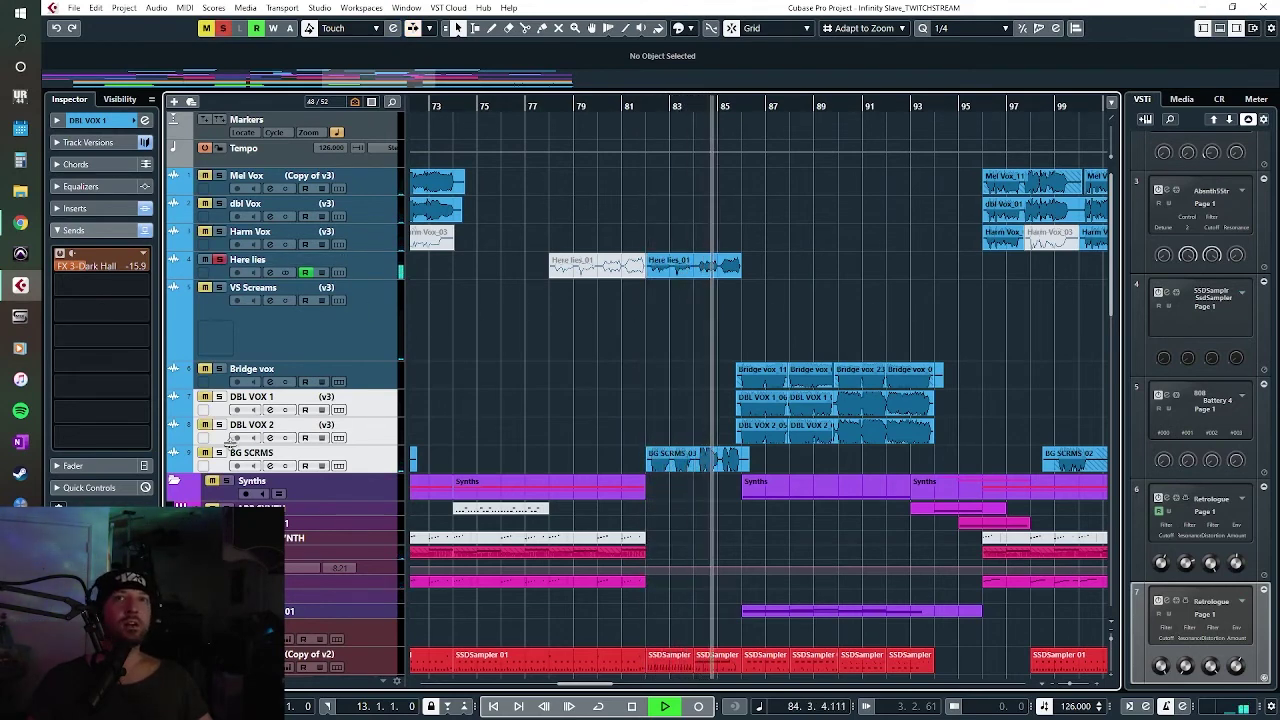
{"action": "left_click", "coordinate": [647, 108]}
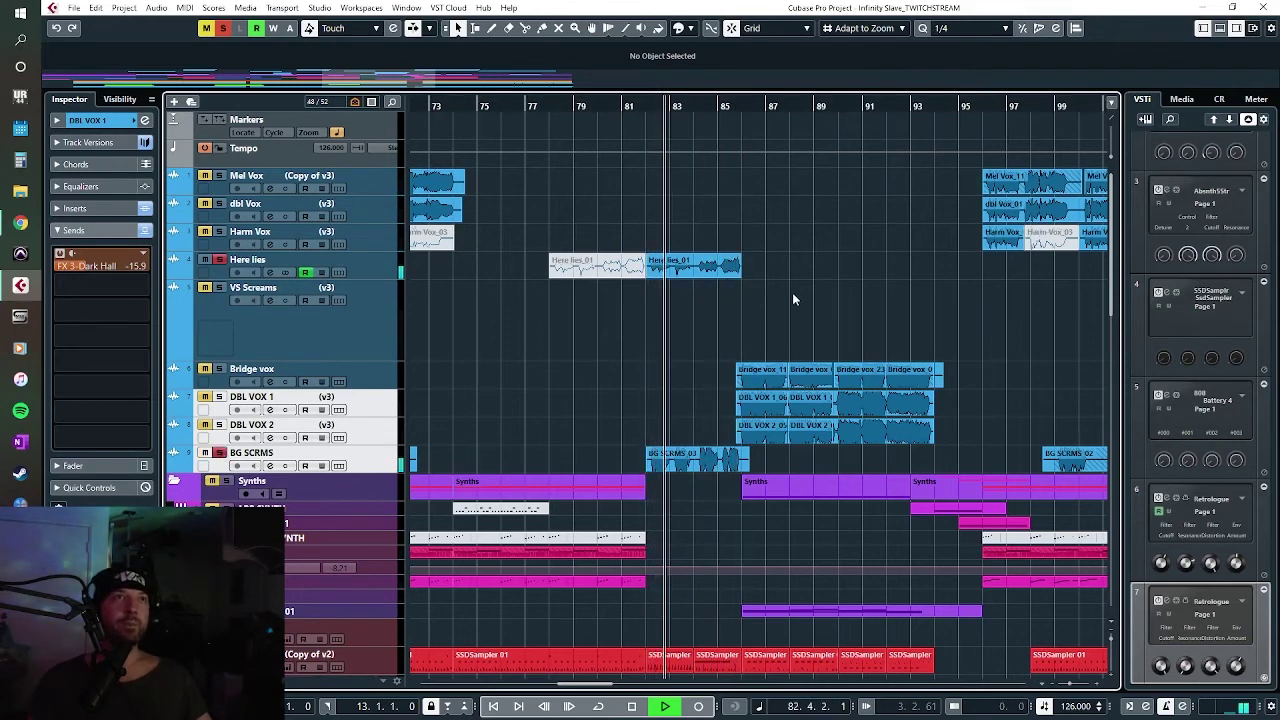
{"action": "key", "text": "f"}
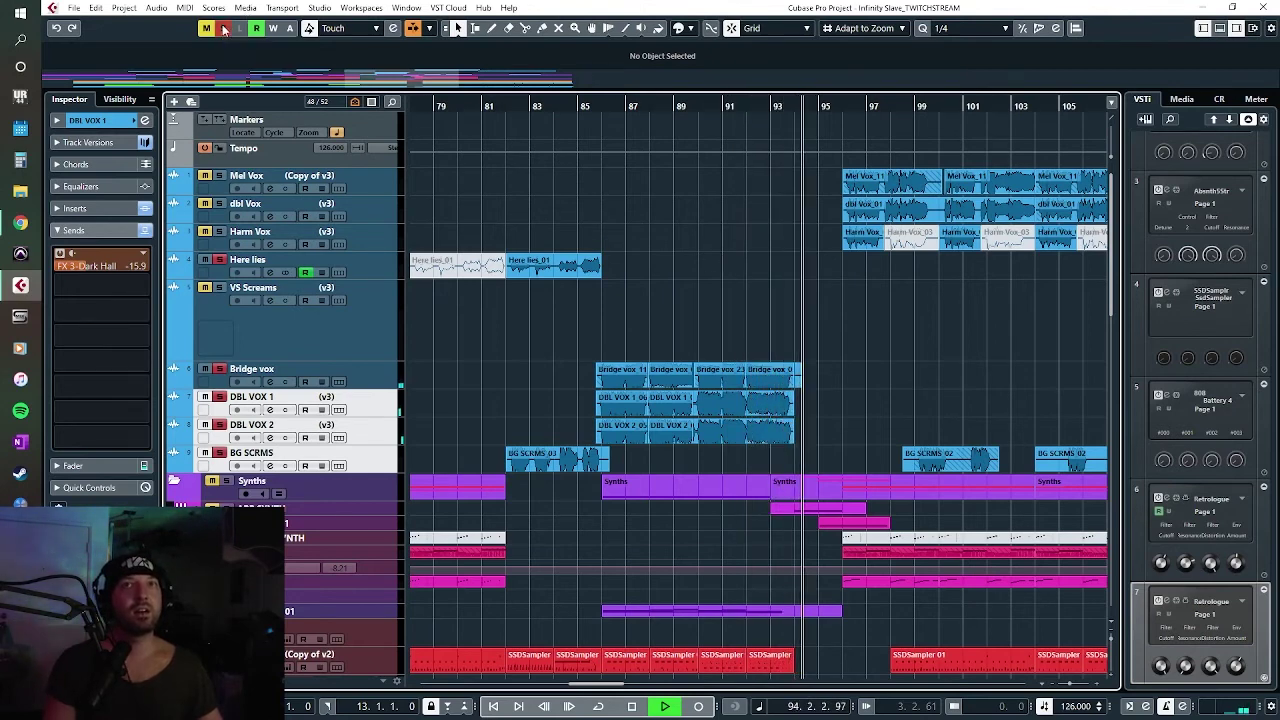
{"action": "key", "text": "space"}
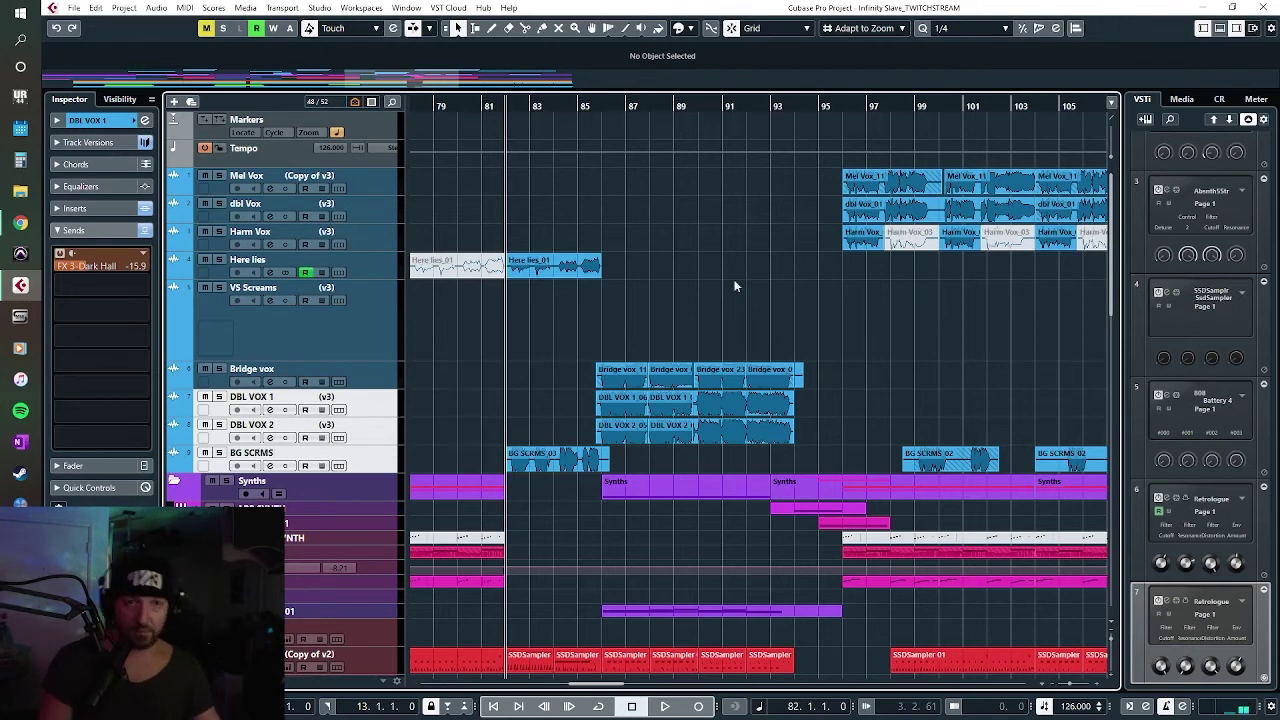
Step: Show the inserts of the Bridge vox track and look over the vocal clips from bar 96 through the Here lies outro
{"action": "scroll", "coordinate": [738, 287], "scroll_direction": "right", "scroll_amount": 3}
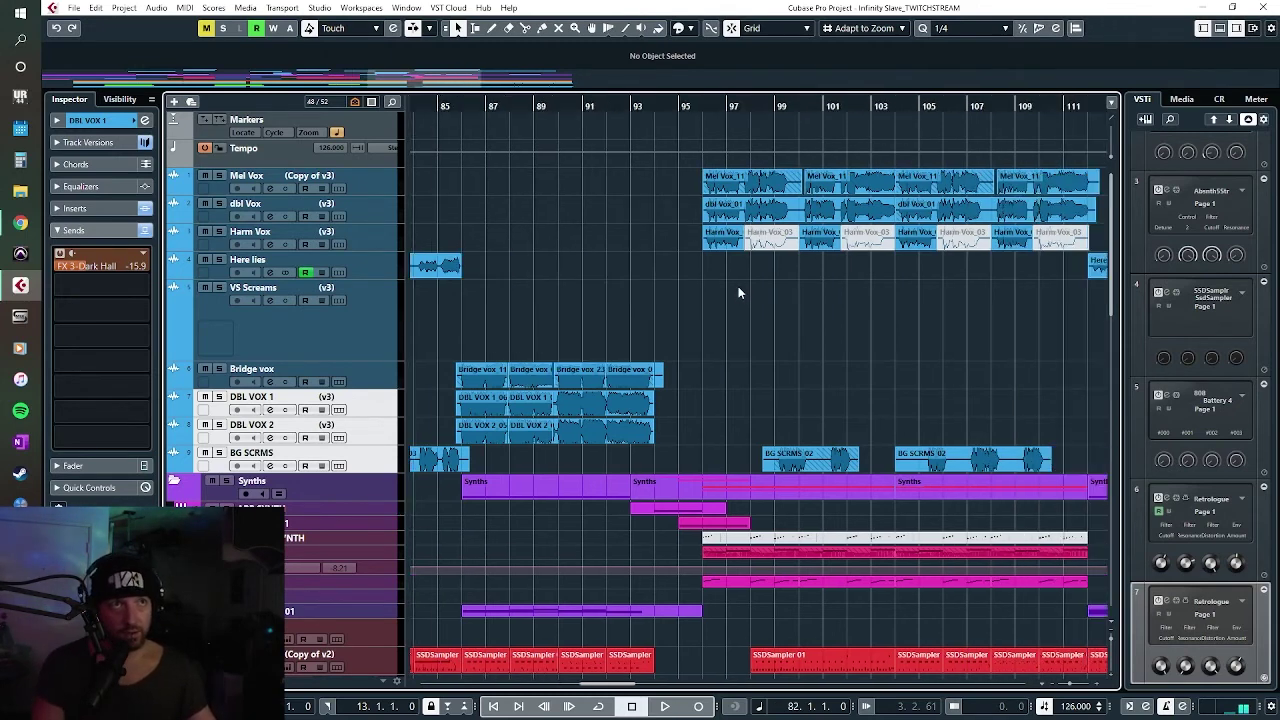
{"action": "left_click", "coordinate": [379, 377]}
{"action": "left_click", "coordinate": [74, 208]}
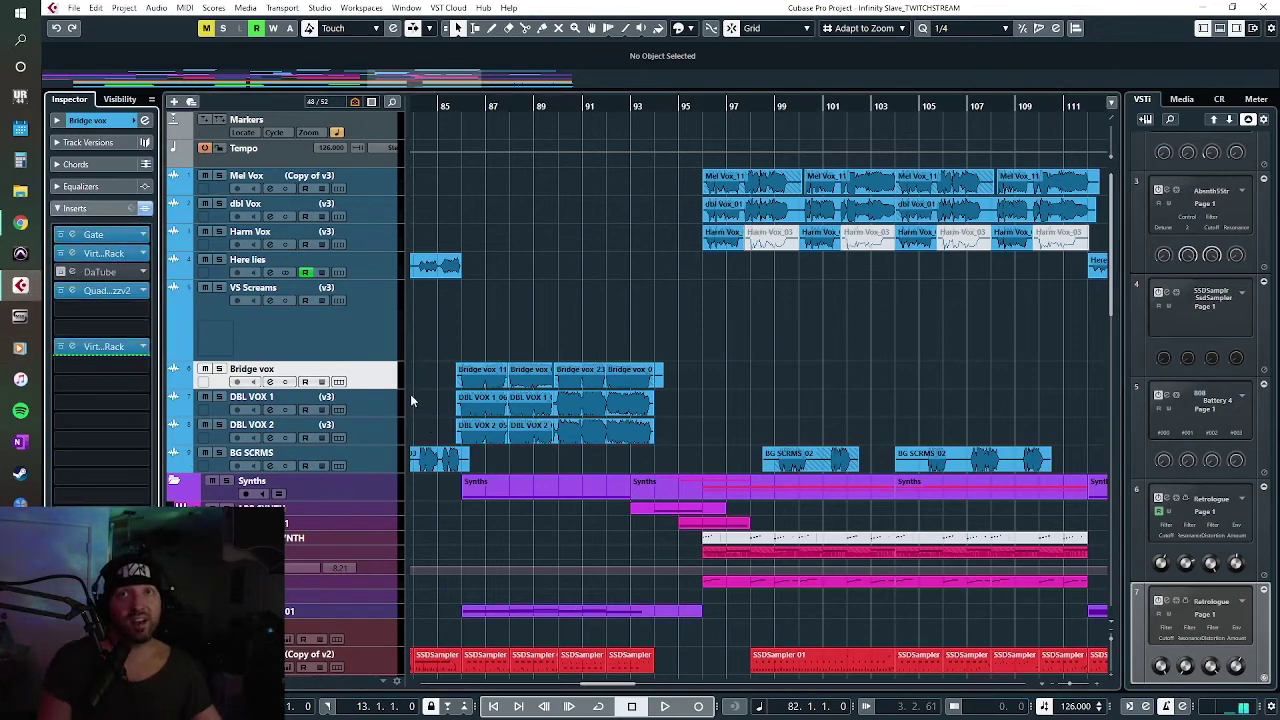
{"action": "scroll", "coordinate": [760, 317], "scroll_direction": "right", "scroll_amount": 3}
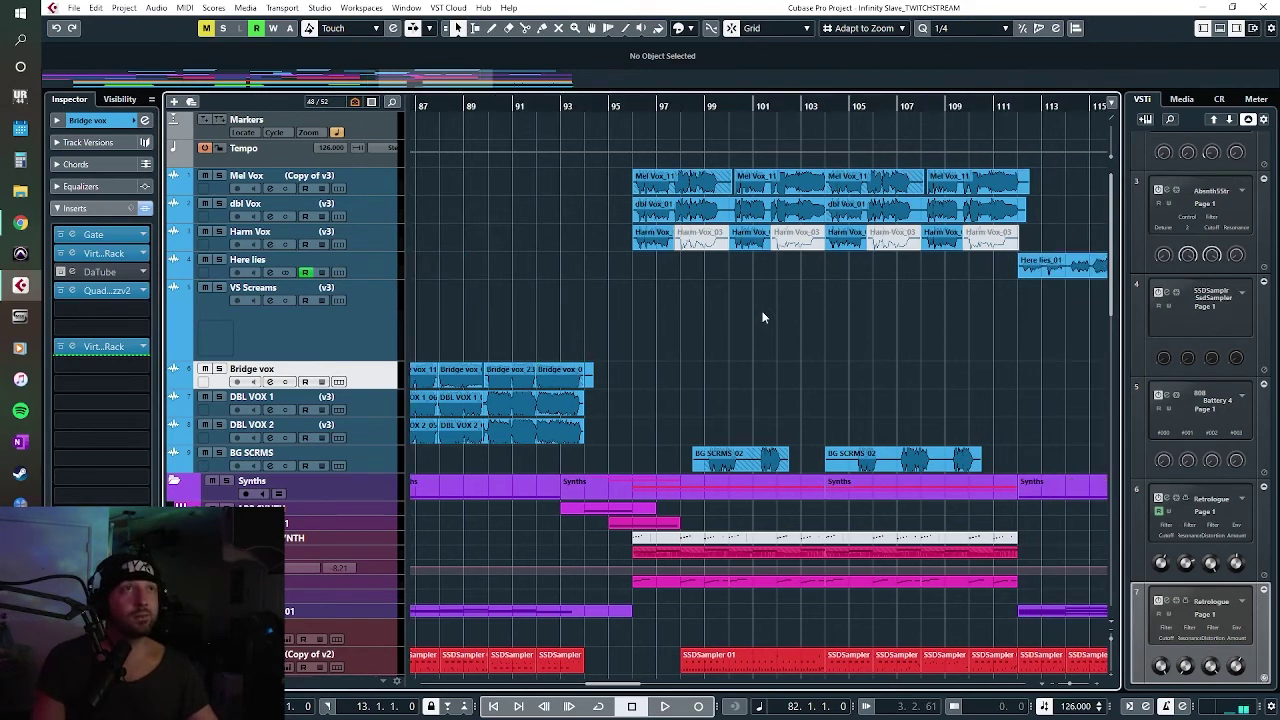
{"action": "scroll", "coordinate": [765, 320], "scroll_direction": "right", "scroll_amount": 3}
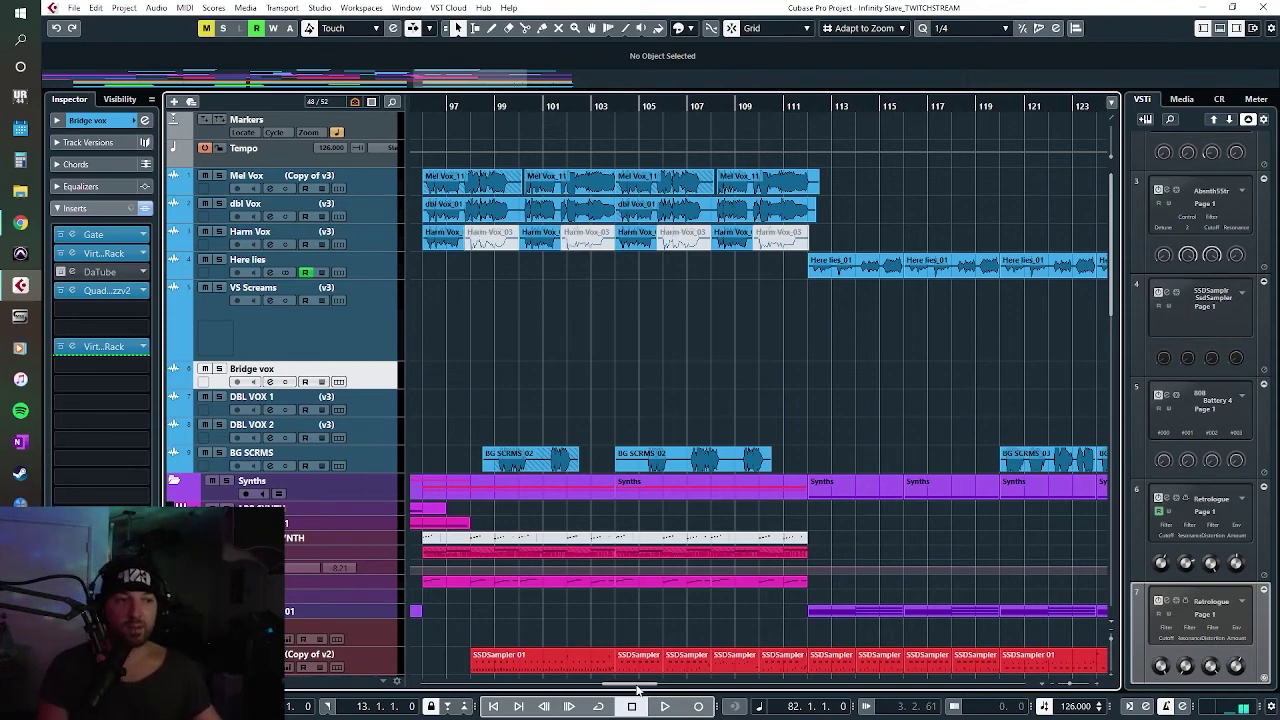
{"action": "left_click_drag", "start_coordinate": [637, 690], "coordinate": [656, 690]}
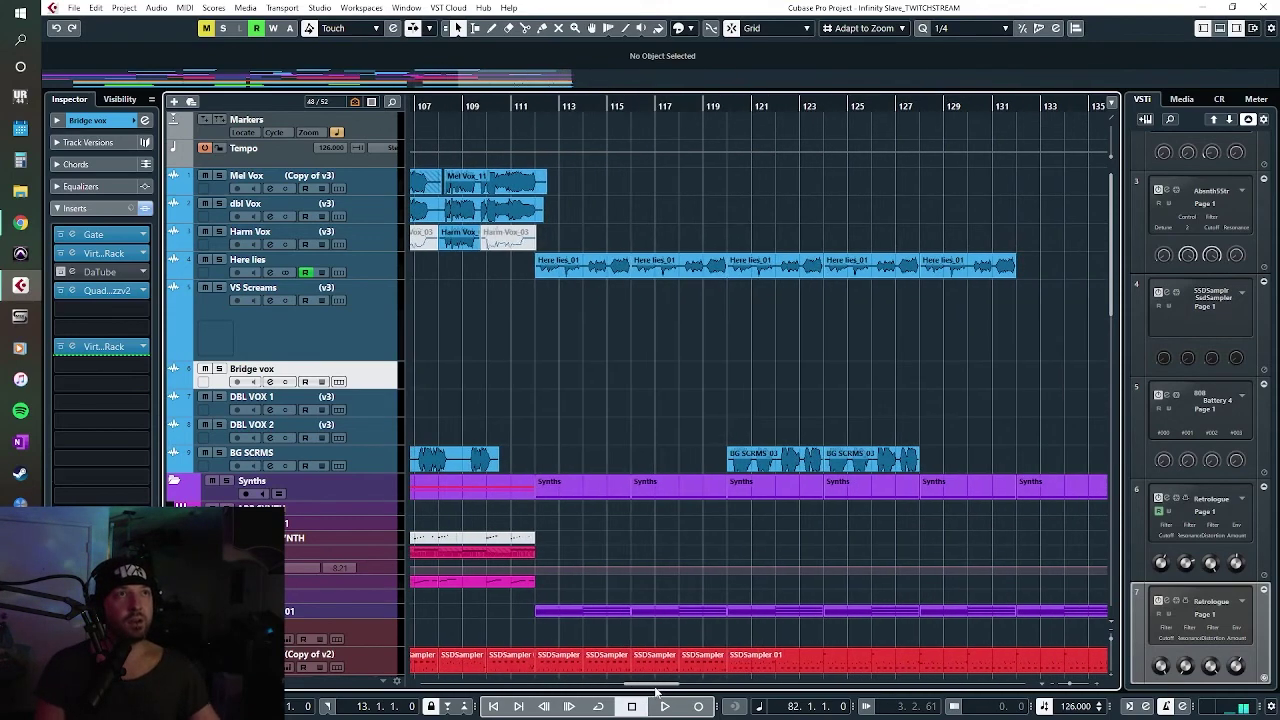
Step: Play the full mix from bar 112, where the Here lies outro begins, with the surrounding song sections in view
{"action": "left_click", "coordinate": [548, 104]}
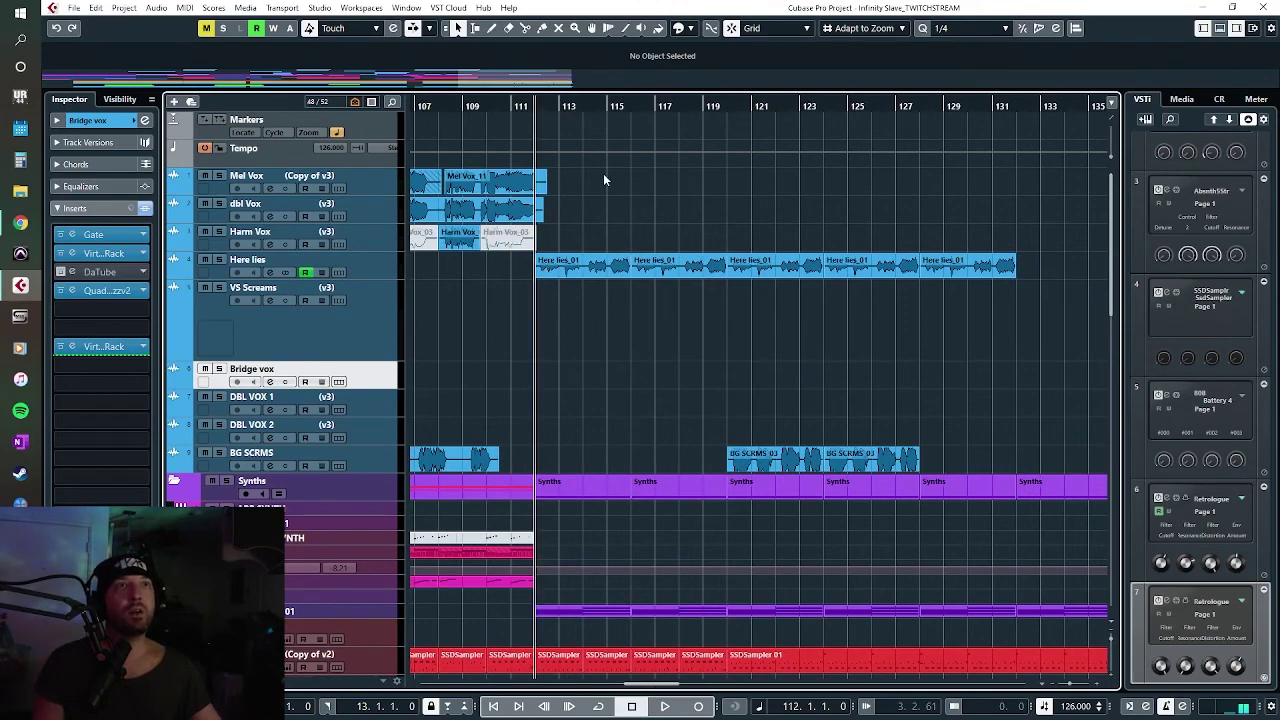
{"action": "key", "text": "space"}
{"action": "key", "text": "g"}
{"action": "key", "text": "g"}
{"action": "key", "text": "g"}
{"action": "key", "text": "g"}
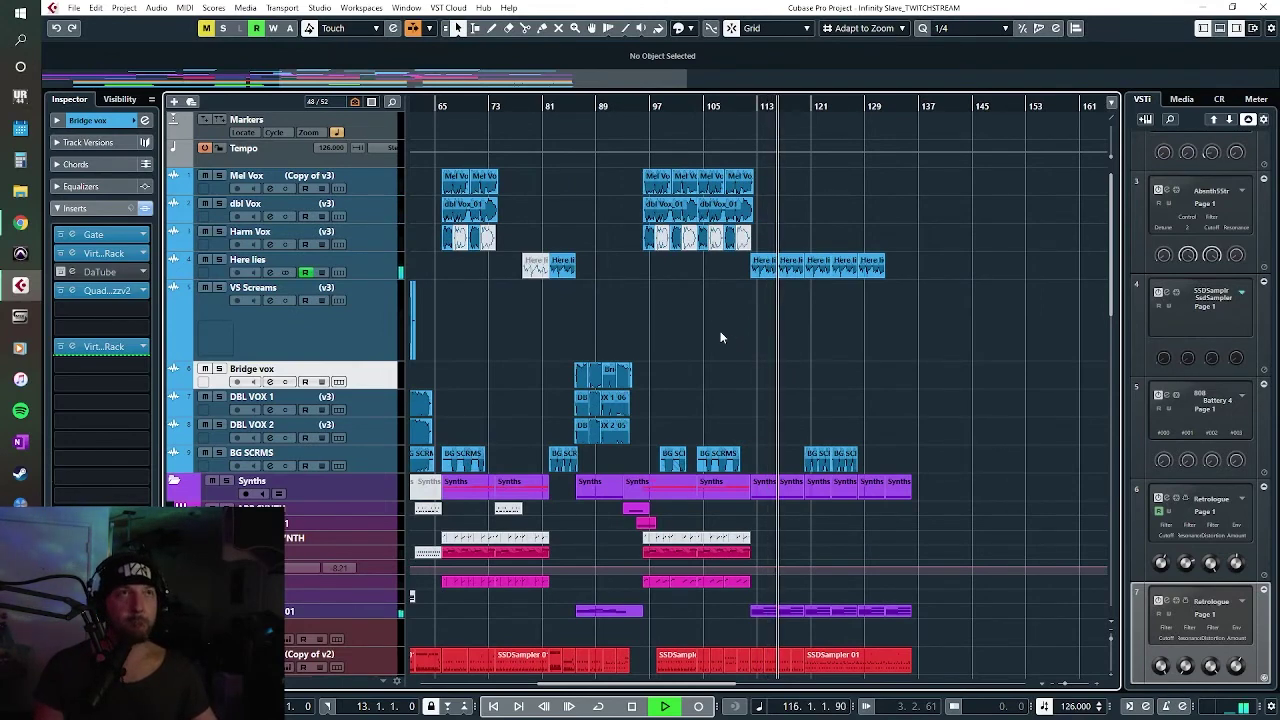
{"action": "key", "text": "g"}
{"action": "key", "text": "g"}
{"action": "key", "text": "g"}
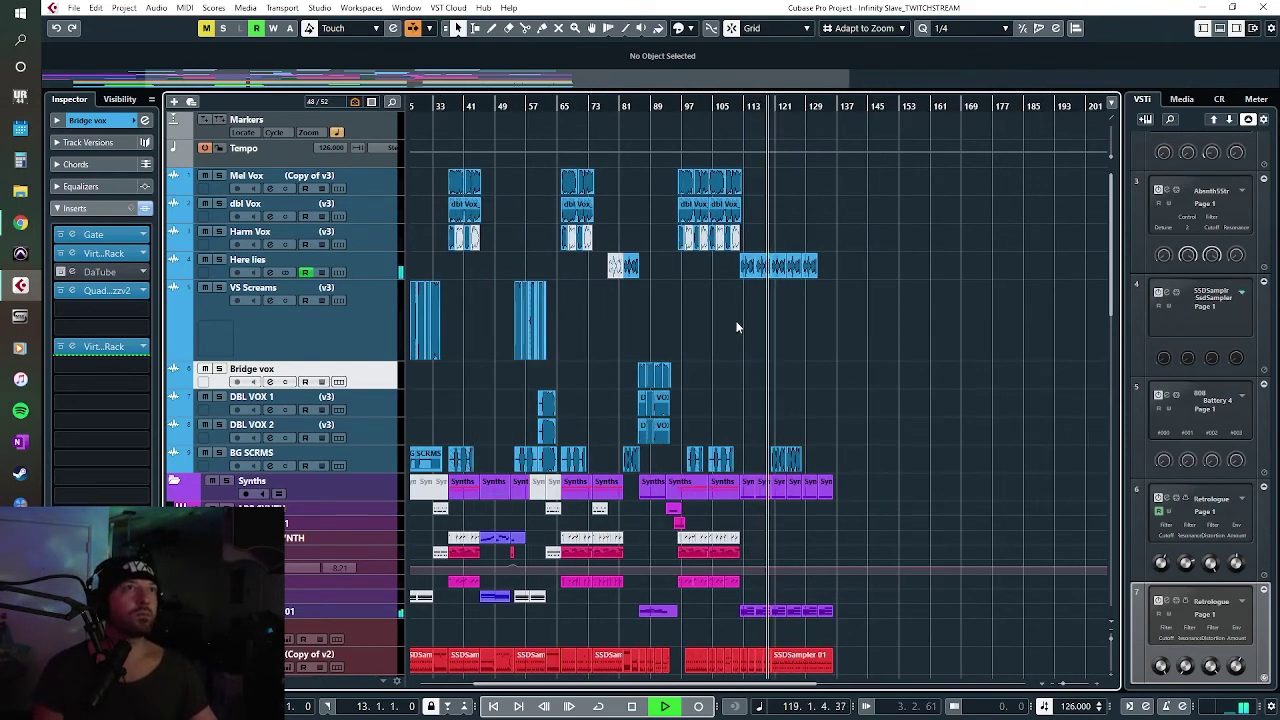
Step: Set the locators around the first two outro Here lies clips, bars 112 to 120, stop playback and turn on cycle mode
{"action": "left_click", "coordinate": [756, 268]}
{"action": "key", "text": "h"}
{"action": "key", "text": "h"}
{"action": "key", "text": "h"}
{"action": "key", "text": "h"}
{"action": "key", "text": "h"}
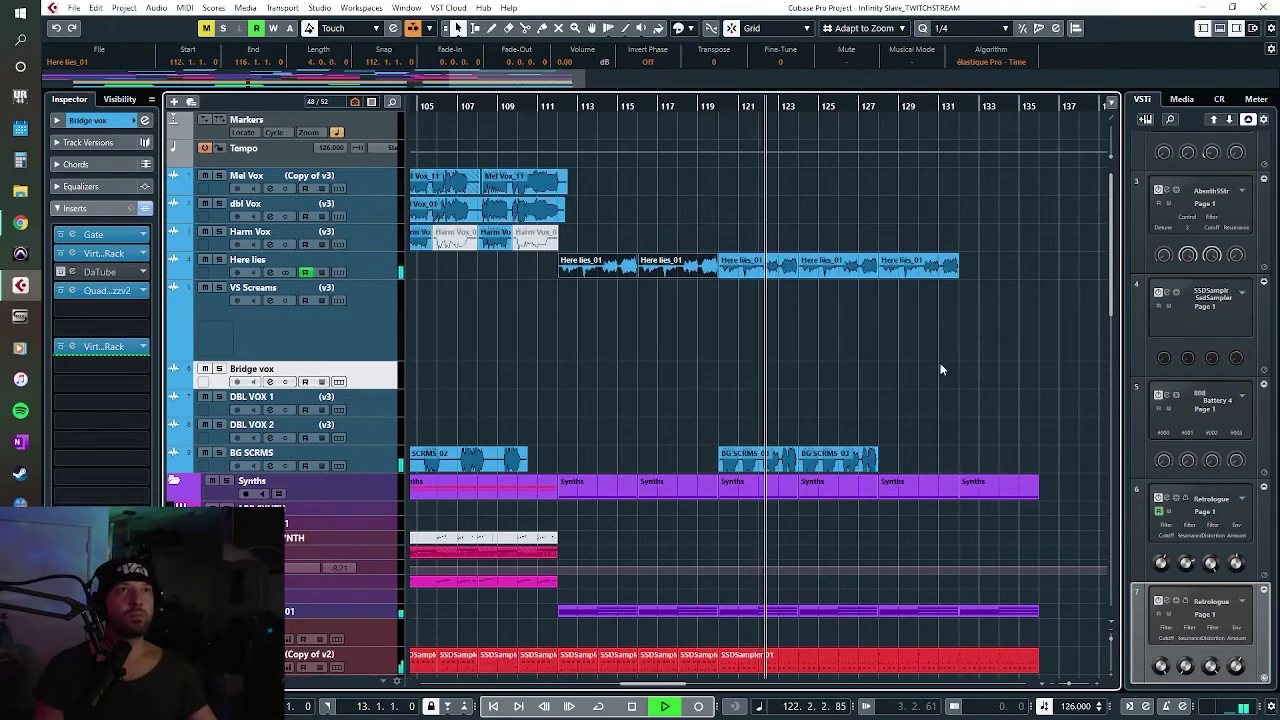
{"action": "key", "text": "p"}
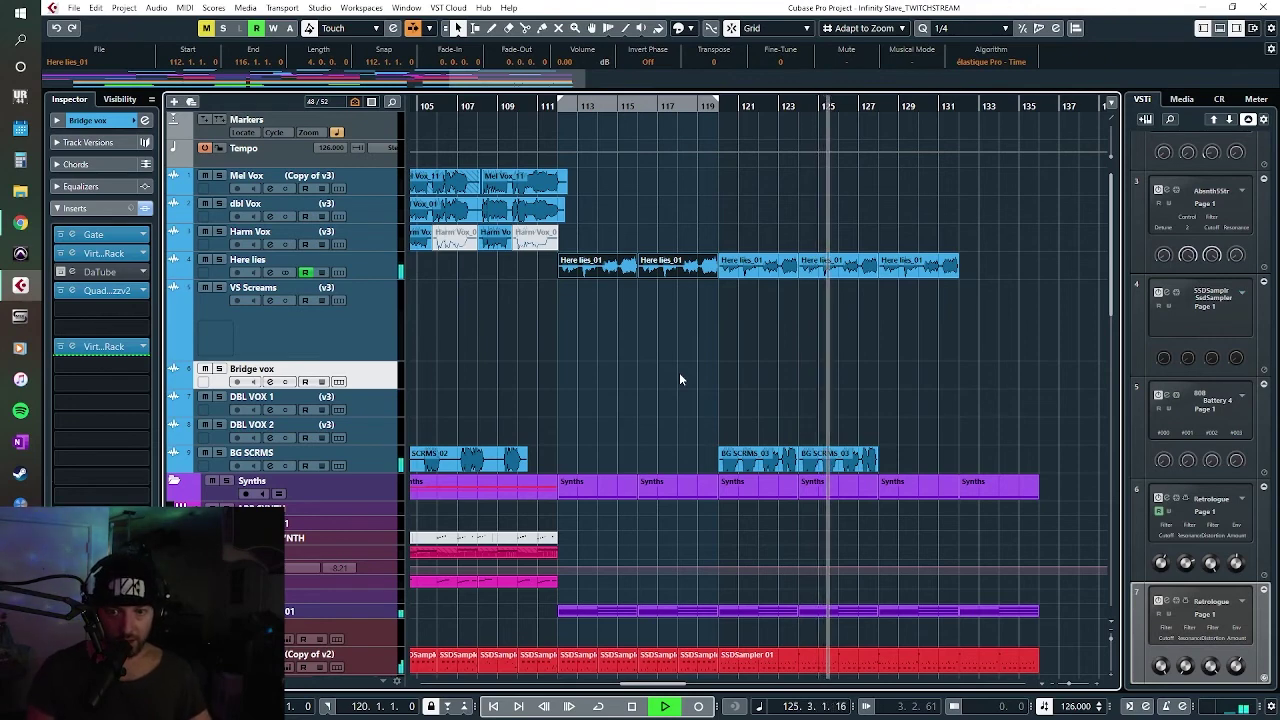
{"action": "key", "text": "space"}
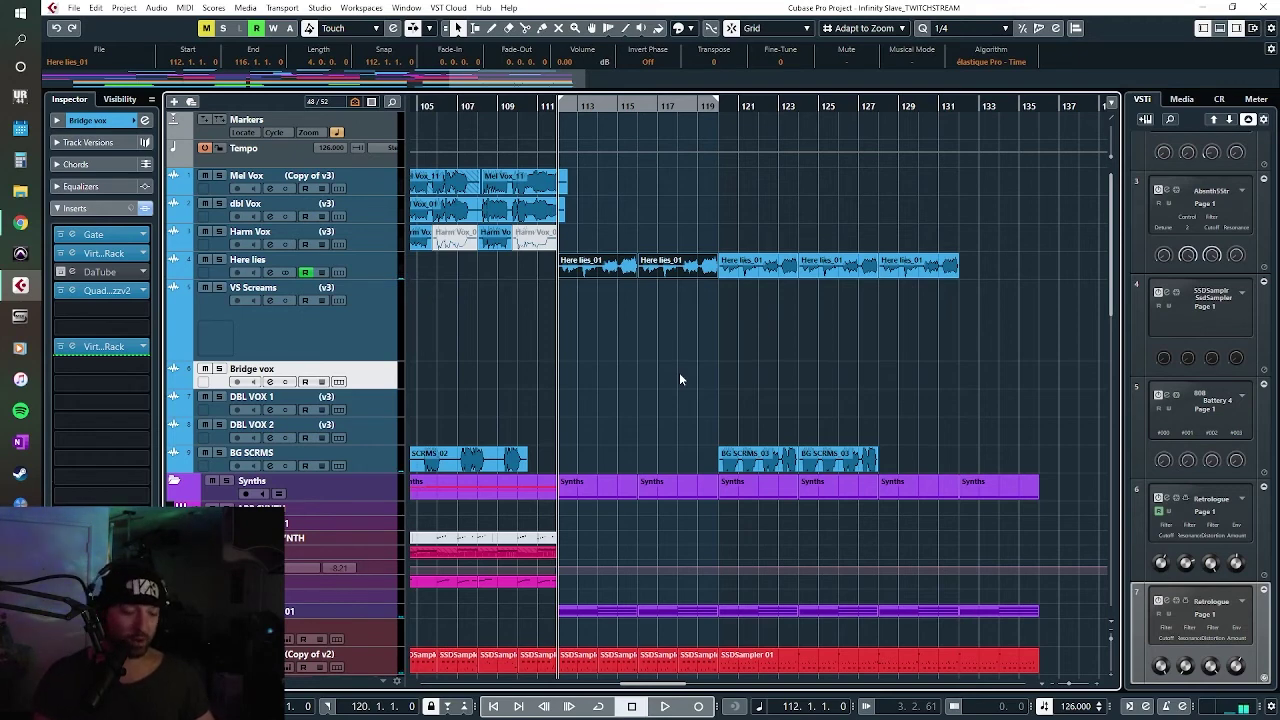
{"action": "key", "text": "KP_Divide"}
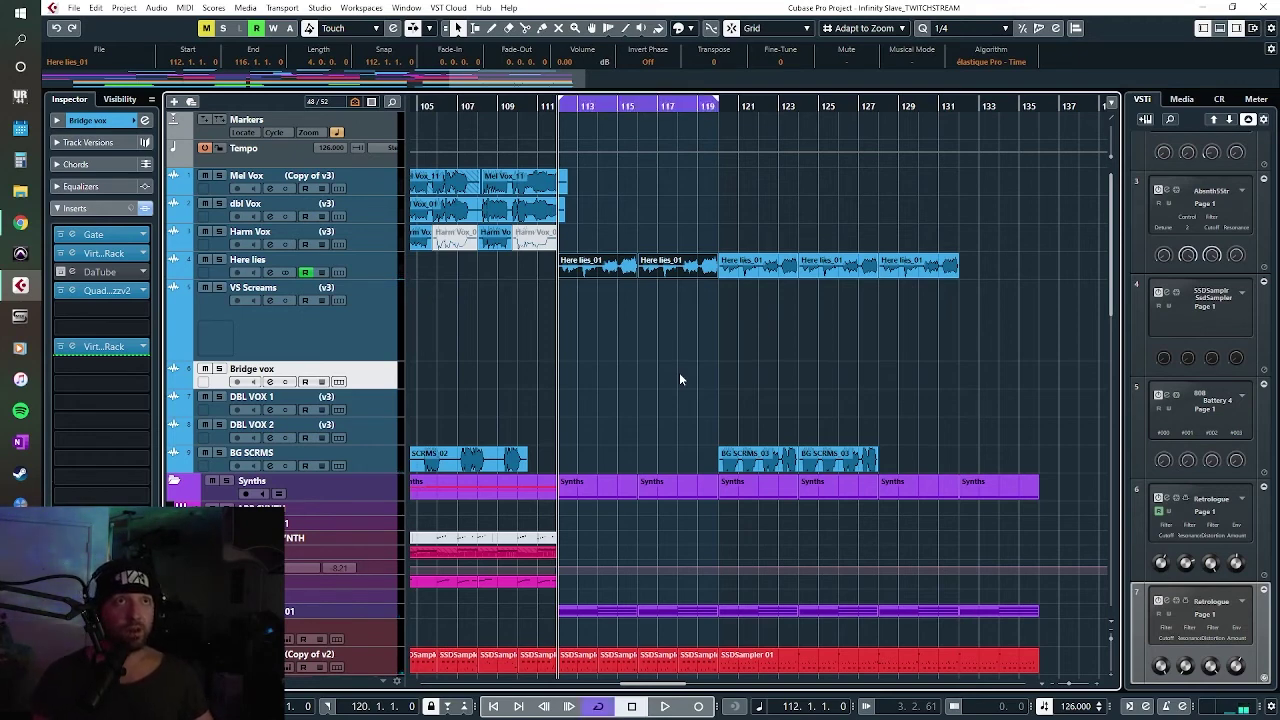
Step: Select the two Synths folder parts within the cycle range from bar 112 to bar 120
{"action": "left_click_drag", "start_coordinate": [668, 510], "coordinate": [674, 506]}
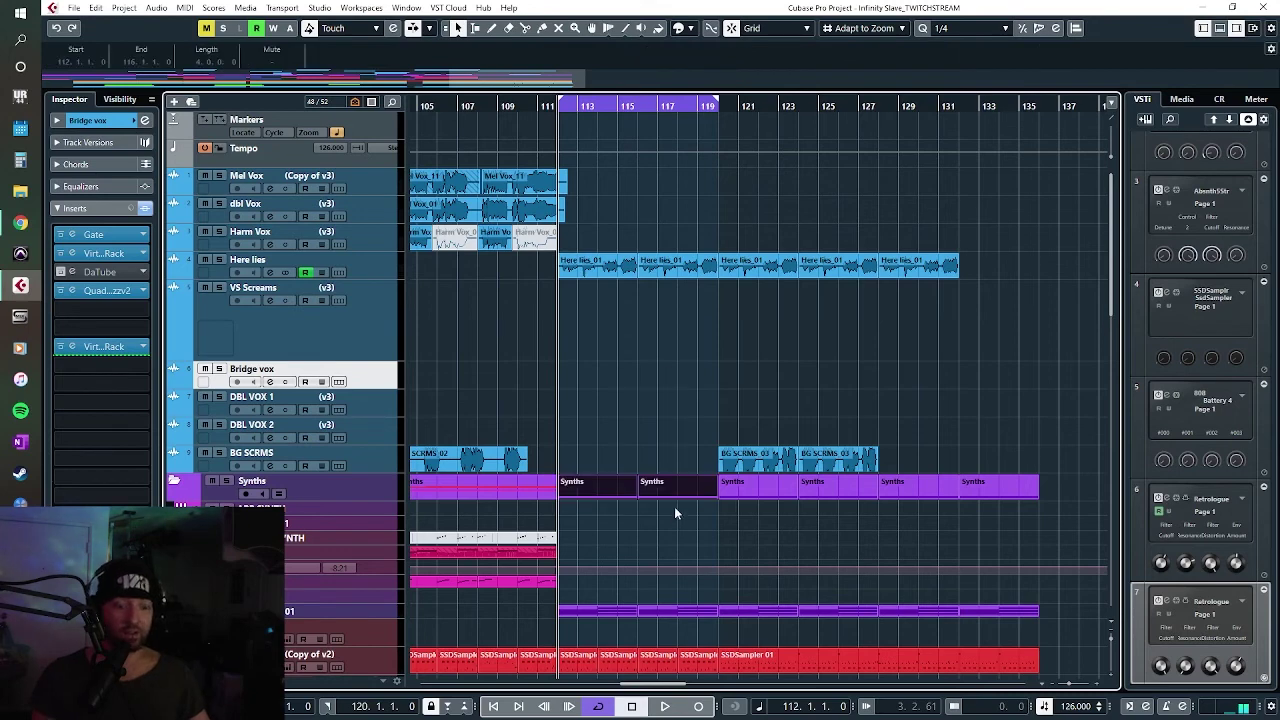